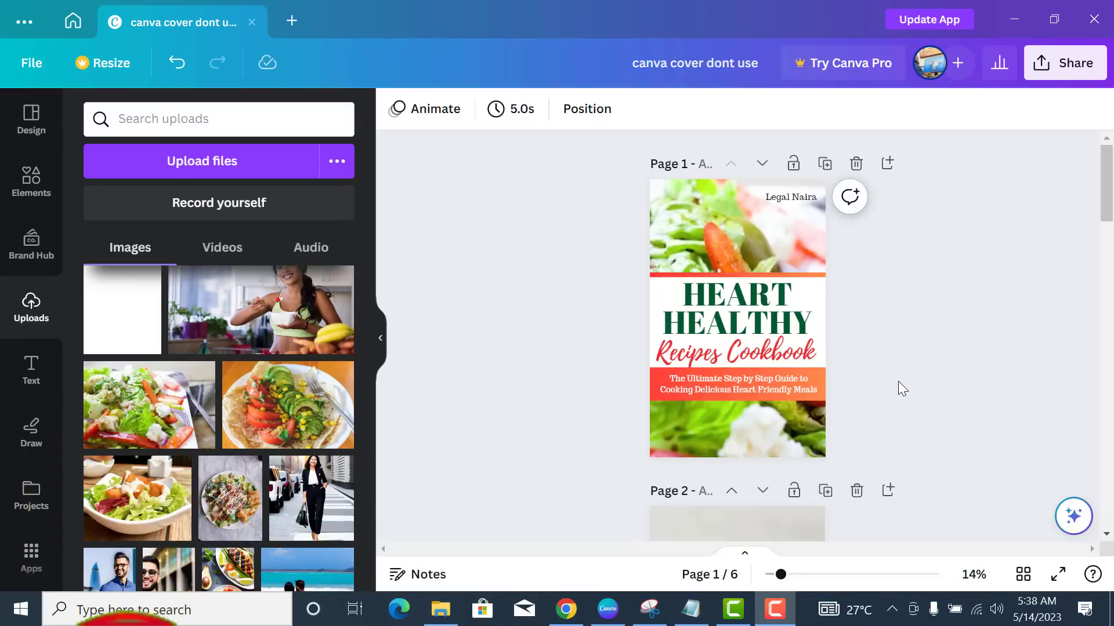
# - Scroll through the cookbook pages to bring page 2's salad photo into view
pyautogui.scroll(-5, 898, 383)
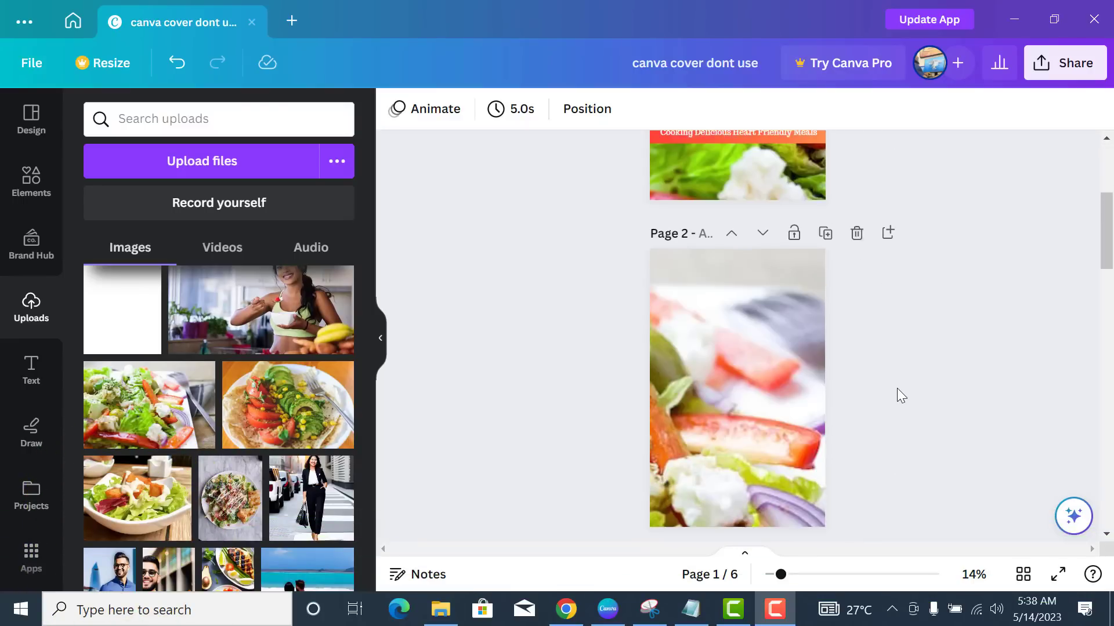
pyautogui.scroll(8, 873, 371)
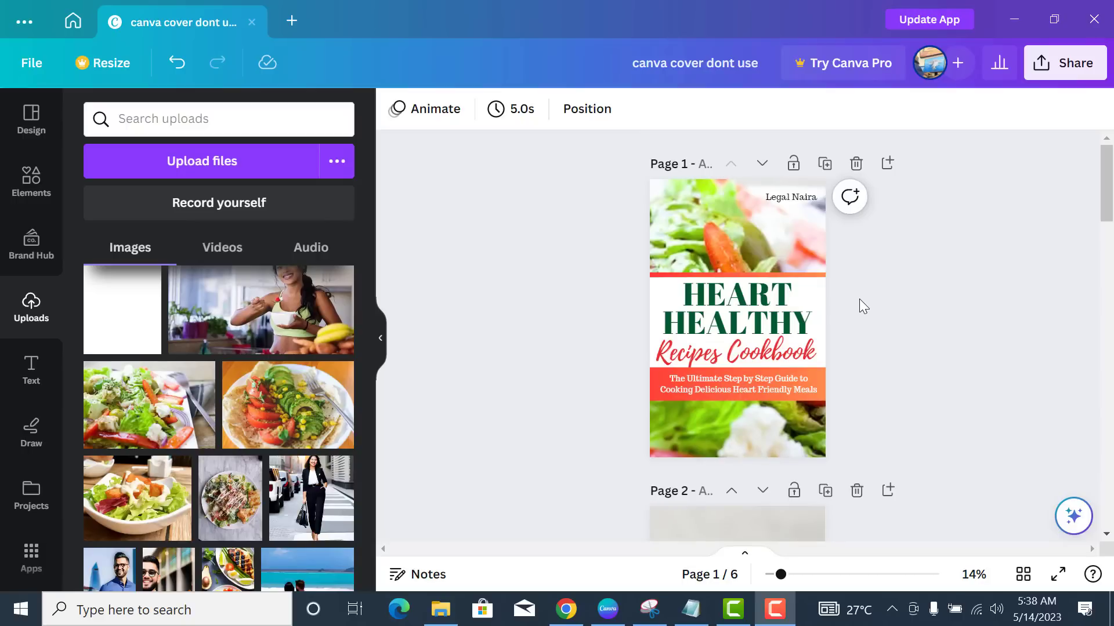
pyautogui.scroll(-5, 859, 308)
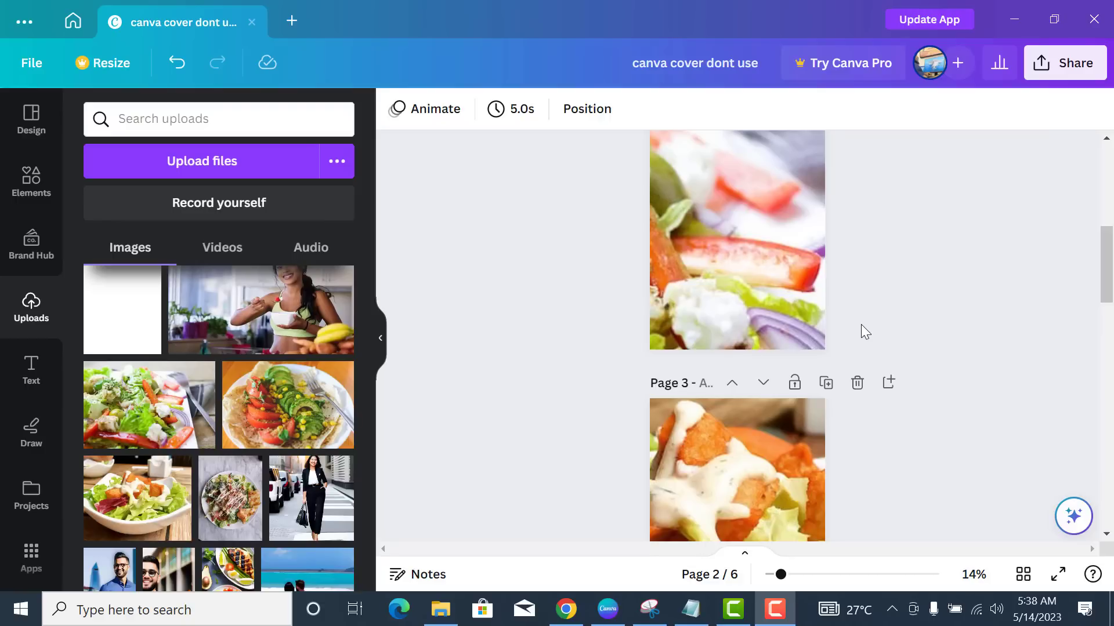
pyautogui.scroll(-5, 861, 325)
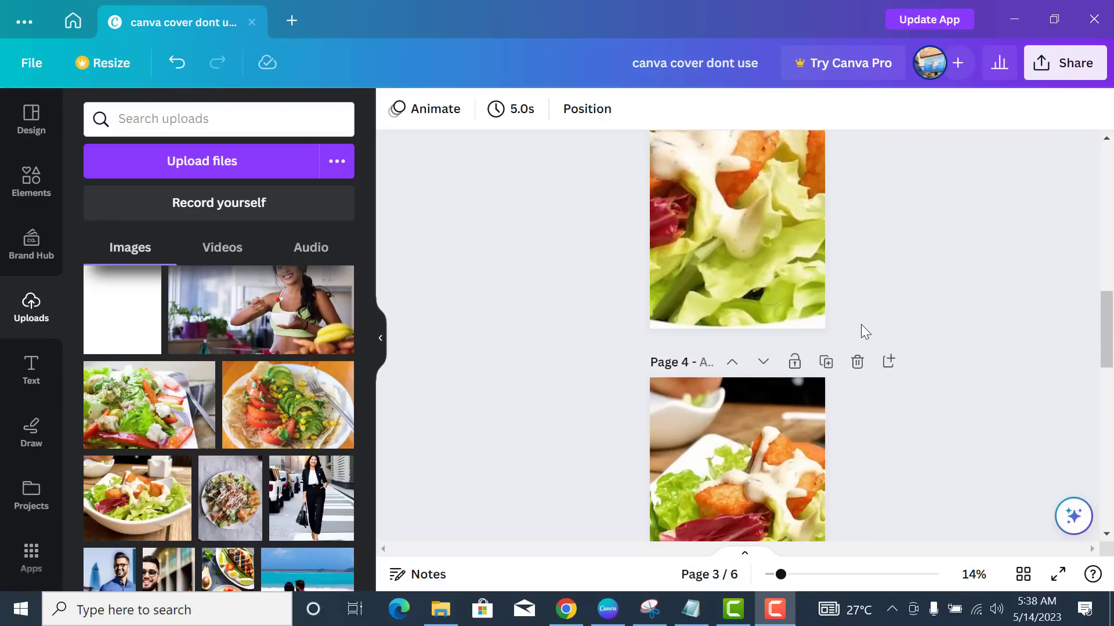
pyautogui.scroll(10, 861, 325)
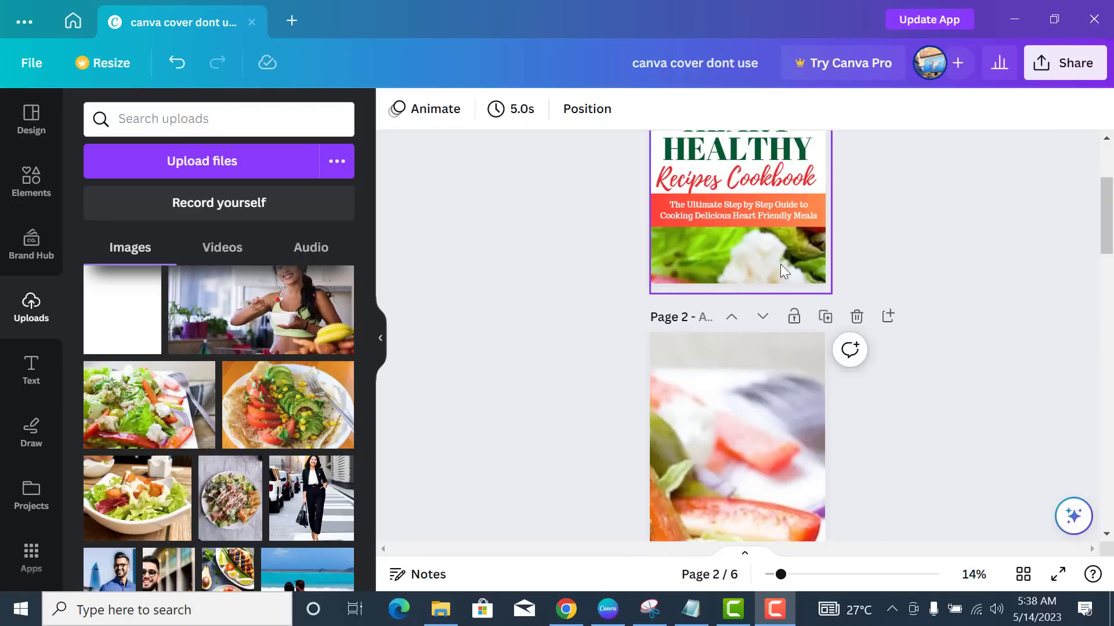
pyautogui.scroll(-4, 733, 357)
pyautogui.scroll(-8, 757, 329)
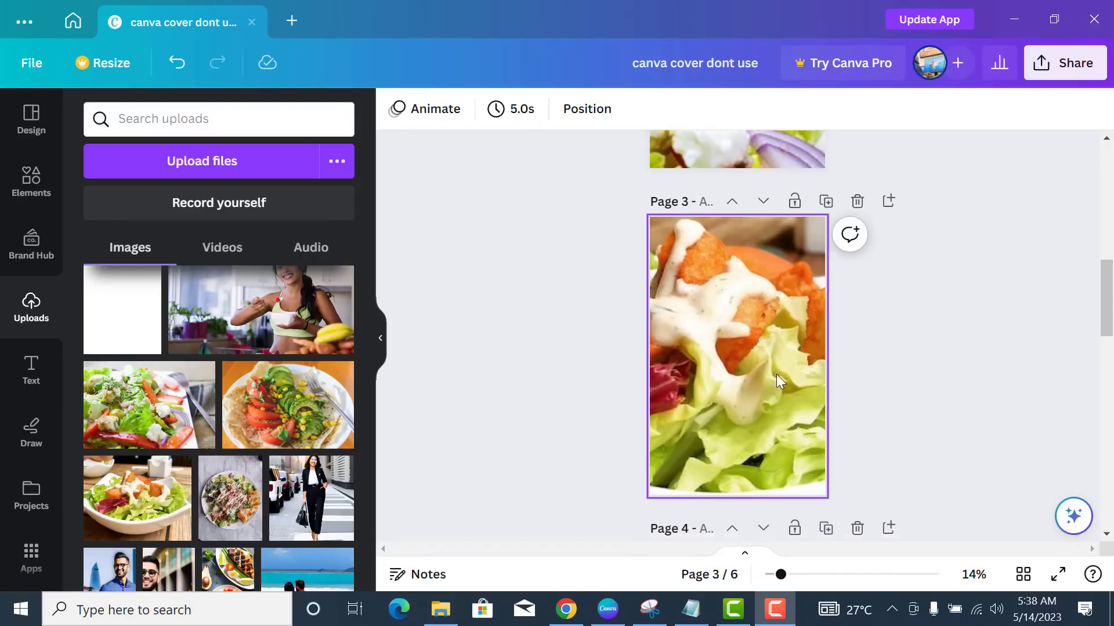
pyautogui.scroll(-1, 764, 388)
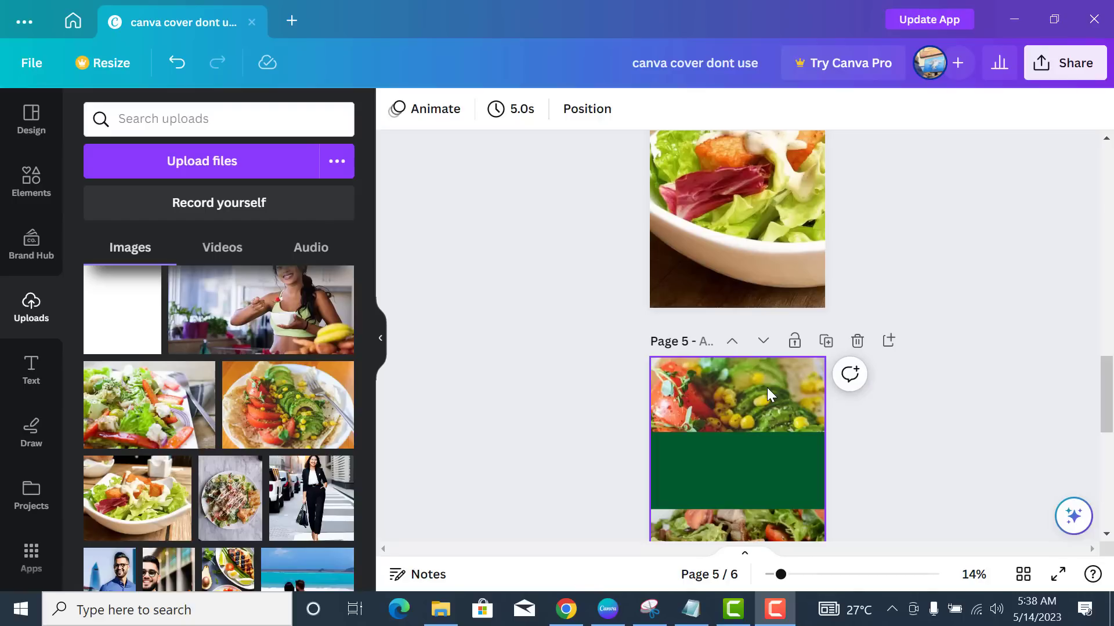
pyautogui.scroll(-5, 767, 387)
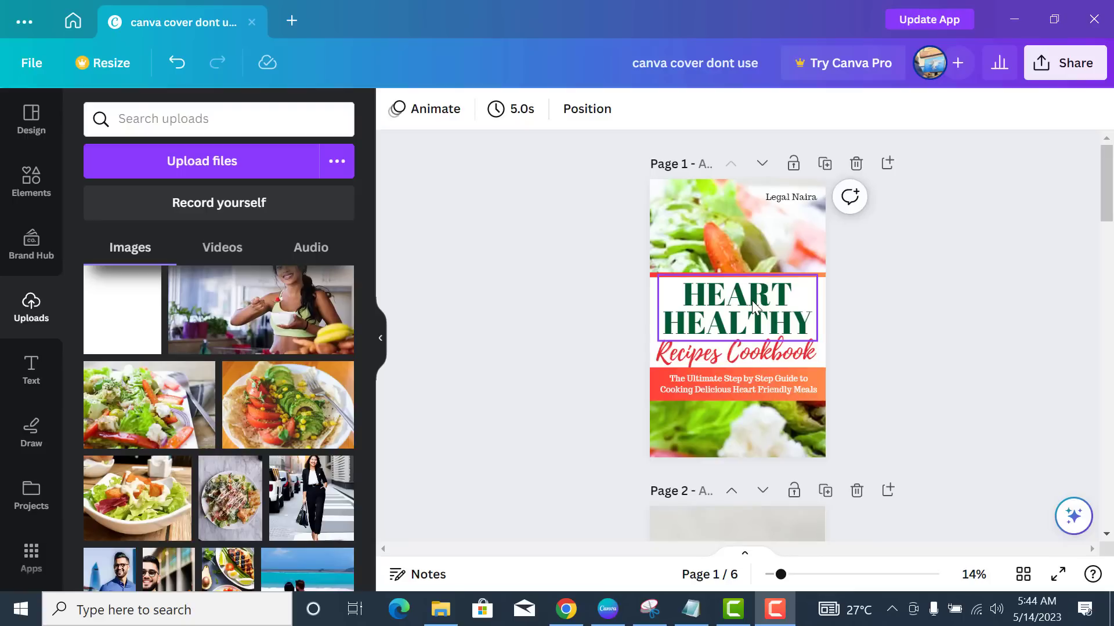
# - Add a square from Elements to page 2 and stretch it into a wide band
pyautogui.click(26, 195)
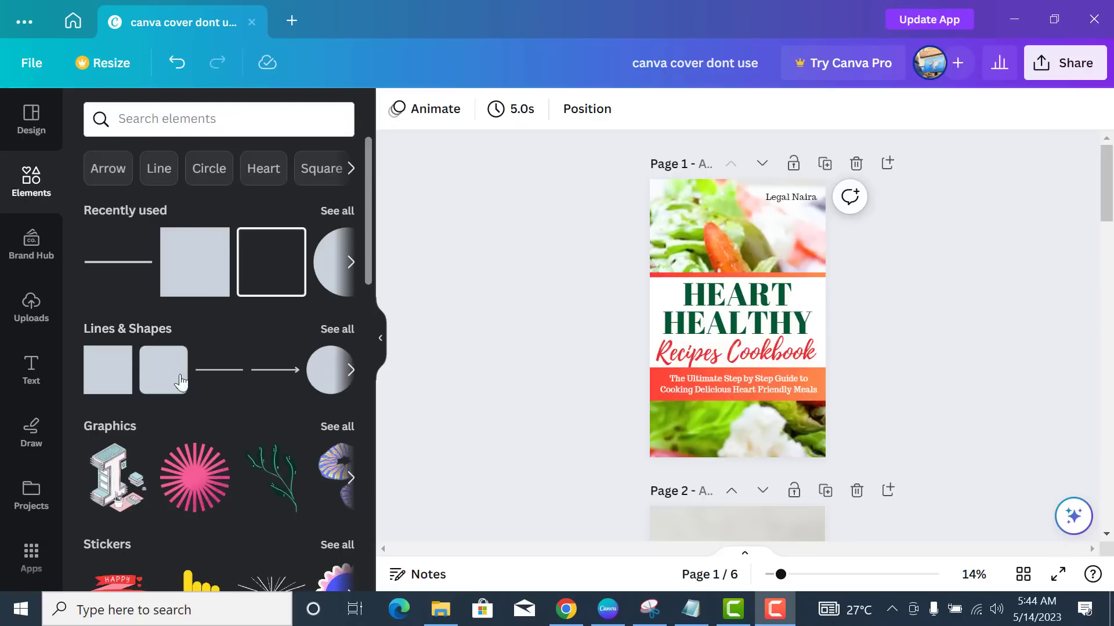
pyautogui.scroll(-4, 756, 343)
pyautogui.click(768, 381)
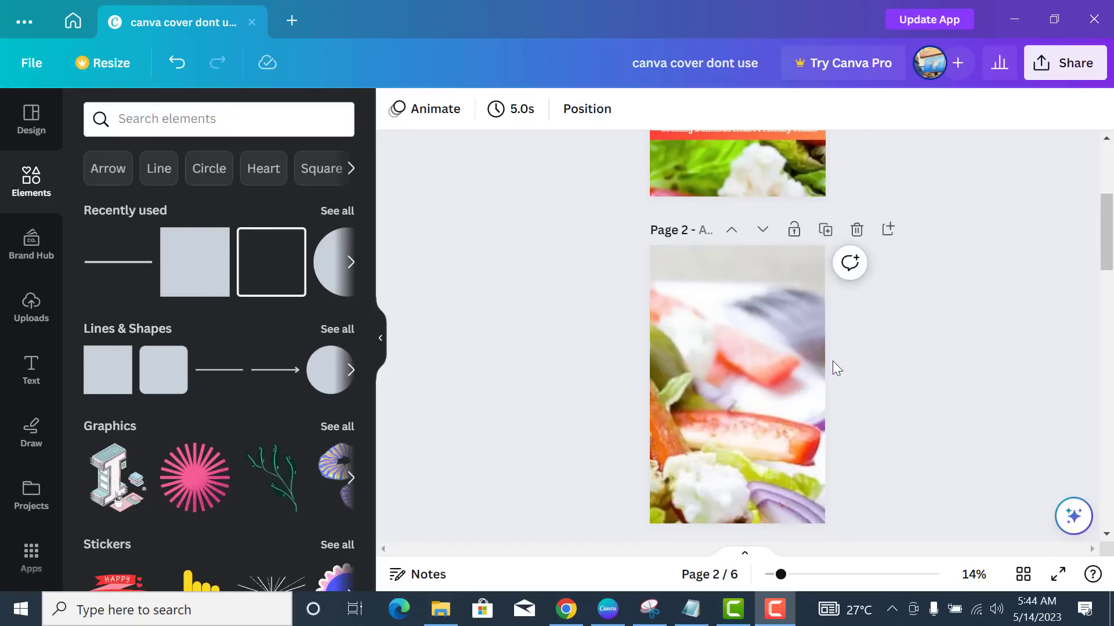
pyautogui.scroll(3, 809, 371)
pyautogui.scroll(-4, 784, 398)
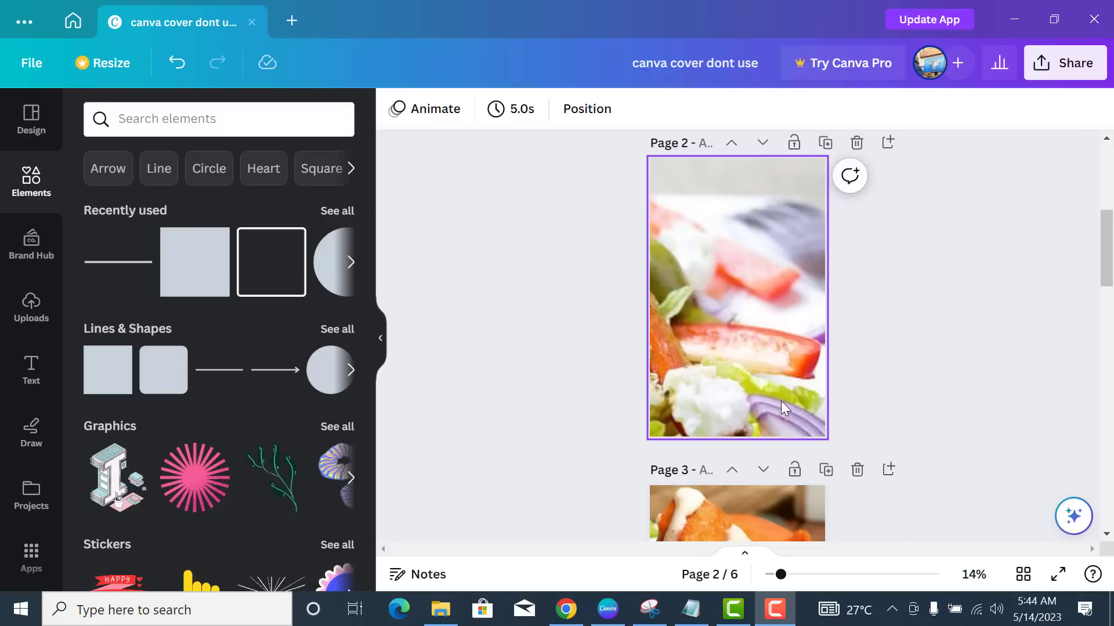
pyautogui.click(189, 280)
pyautogui.moveTo(713, 298); pyautogui.dragTo(647, 291)
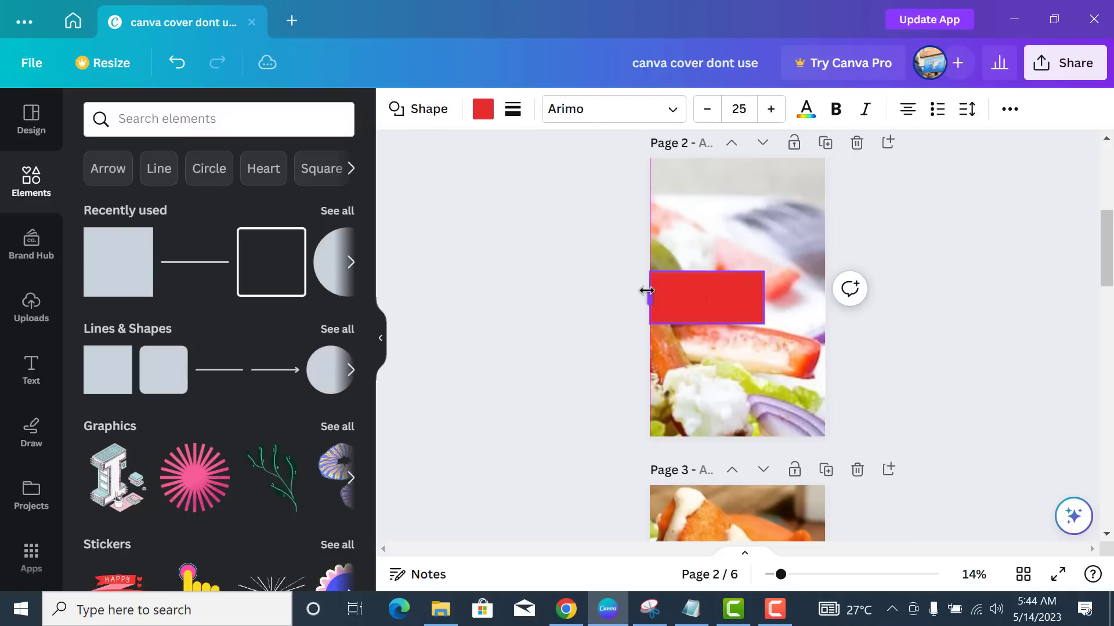
pyautogui.moveTo(732, 271); pyautogui.dragTo(826, 285)
pyautogui.click(812, 360)
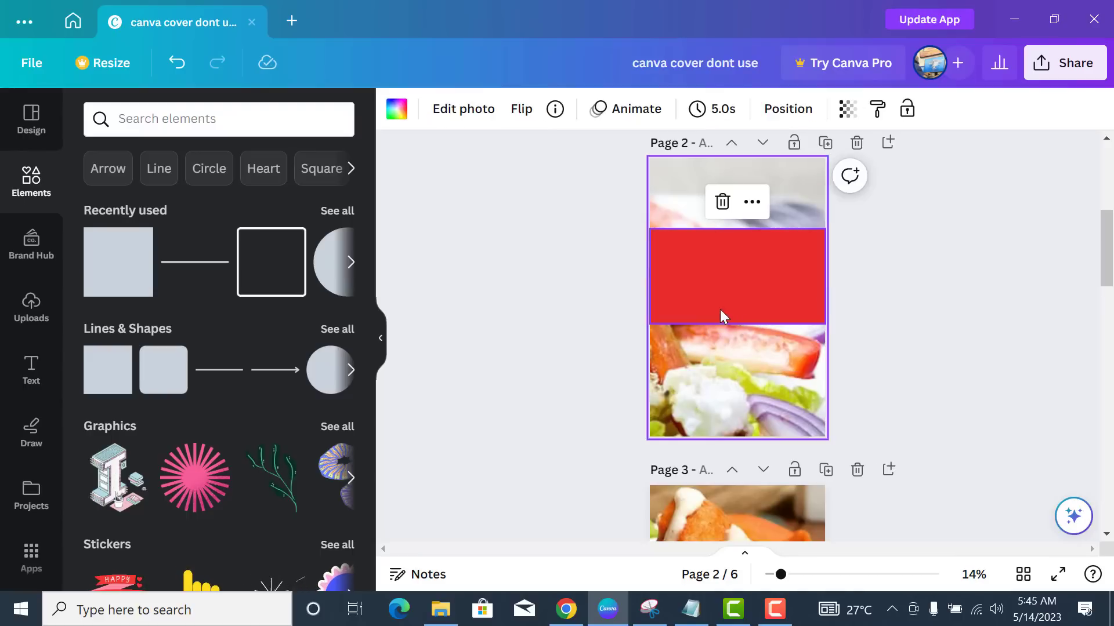
# - Recolour the band to green #8db82e and widen it slightly to the right
pyautogui.click(719, 316)
pyautogui.click(482, 109)
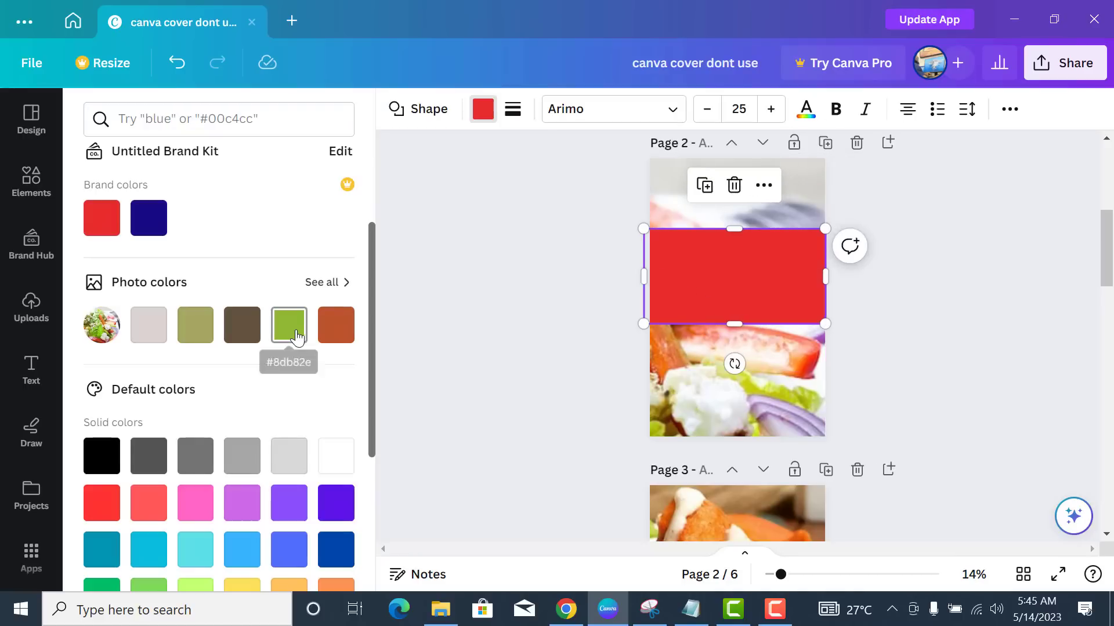
pyautogui.click(290, 330)
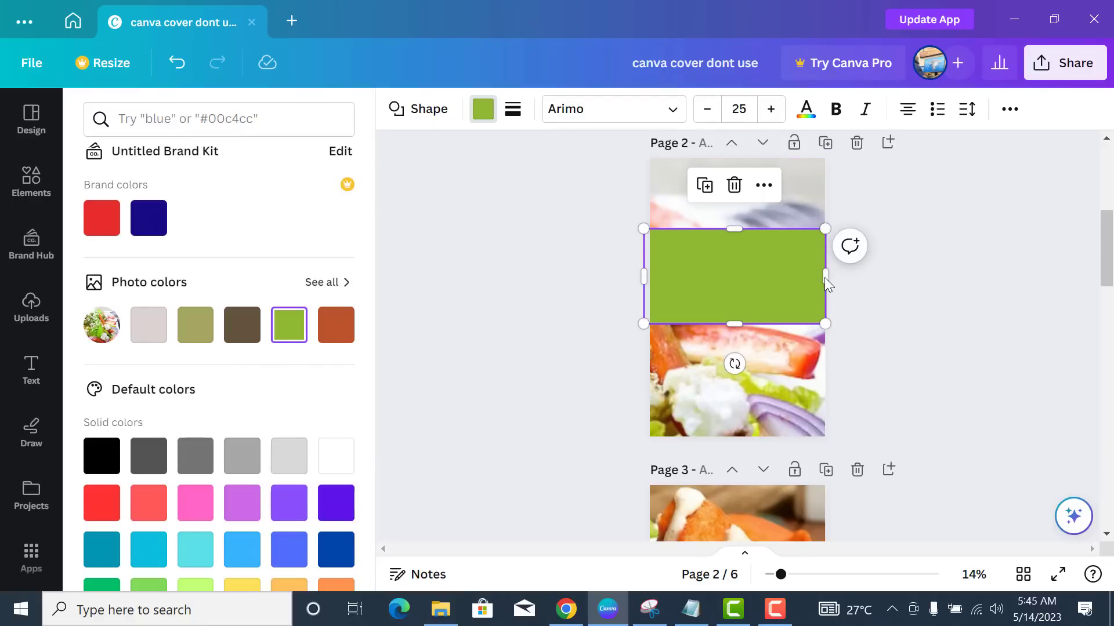
pyautogui.moveTo(825, 277); pyautogui.dragTo(832, 276)
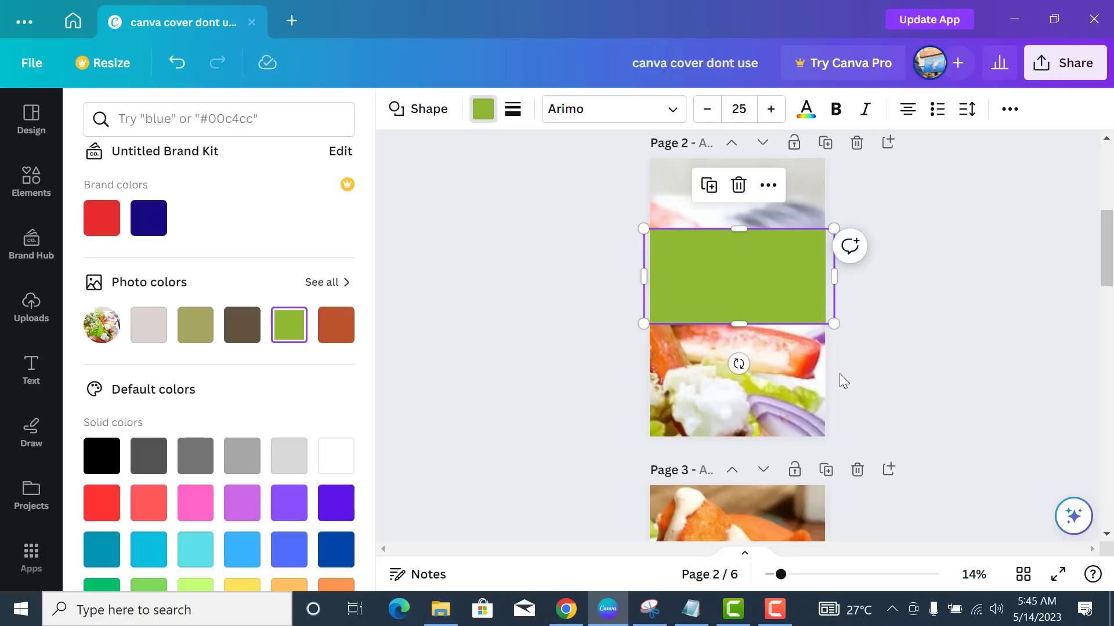
pyautogui.click(801, 396)
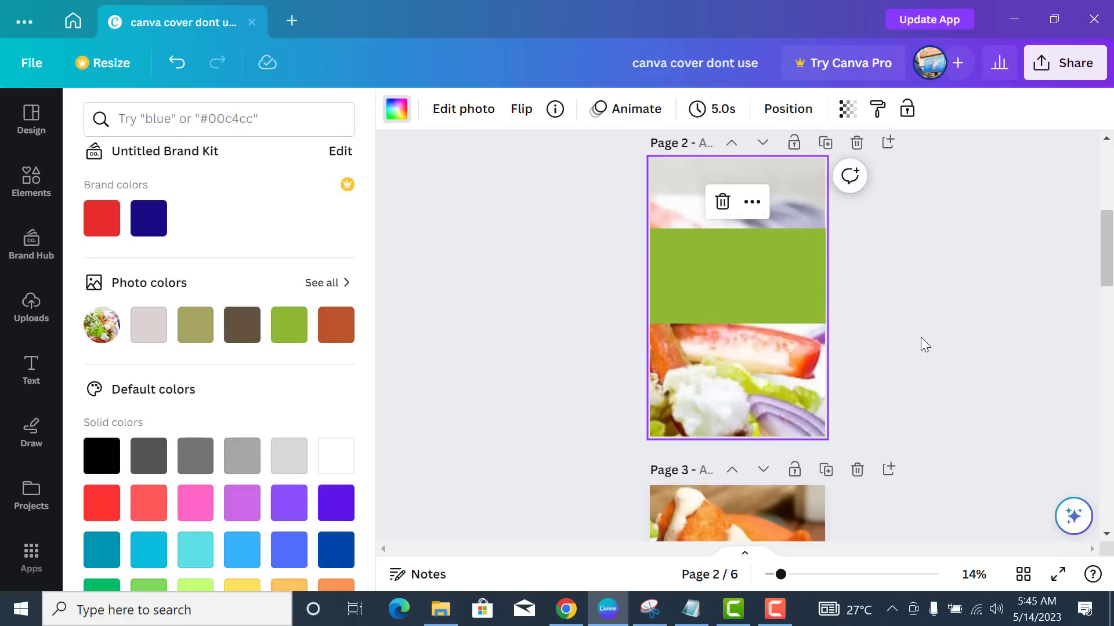
# - Delete the trial green band from page 2
pyautogui.scroll(-3, 920, 337)
pyautogui.scroll(-3, 917, 335)
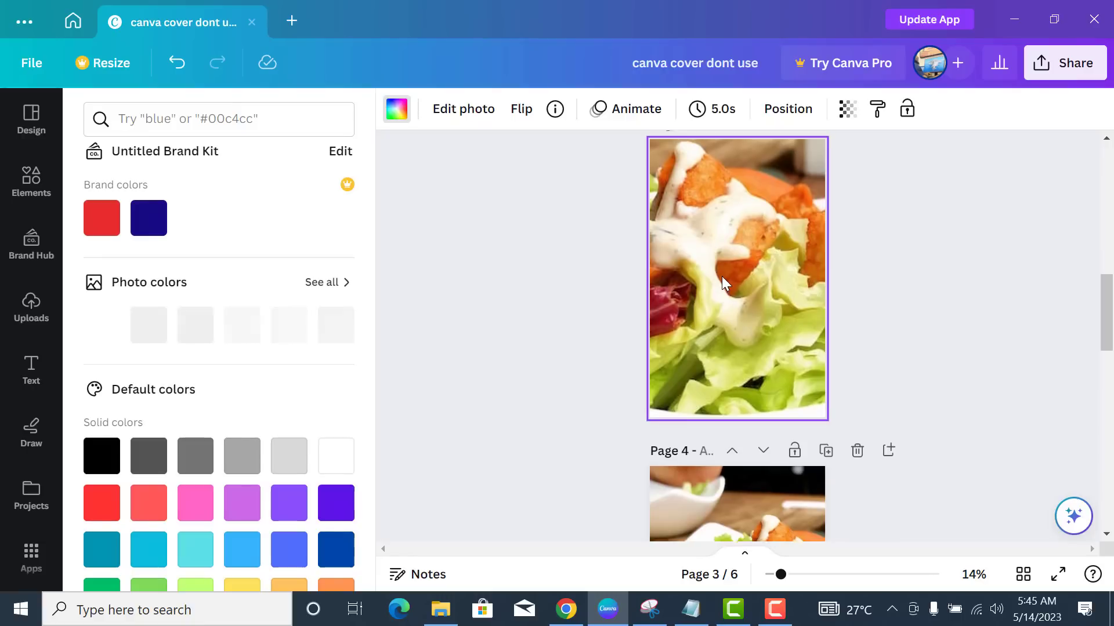
pyautogui.scroll(3, 722, 276)
pyautogui.scroll(3, 752, 327)
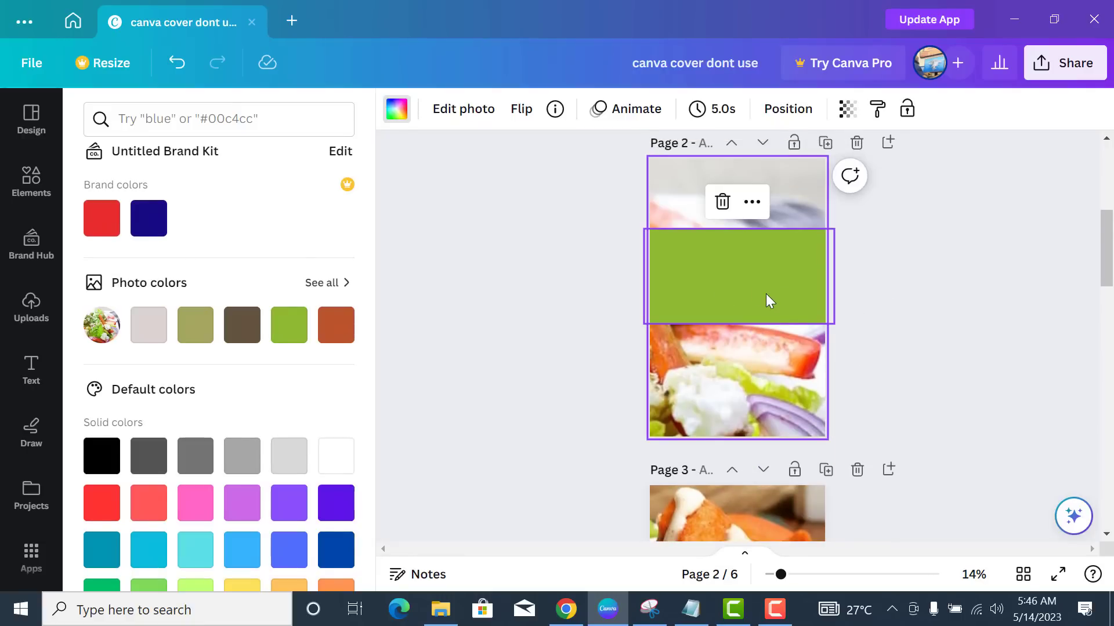
pyautogui.click(774, 287)
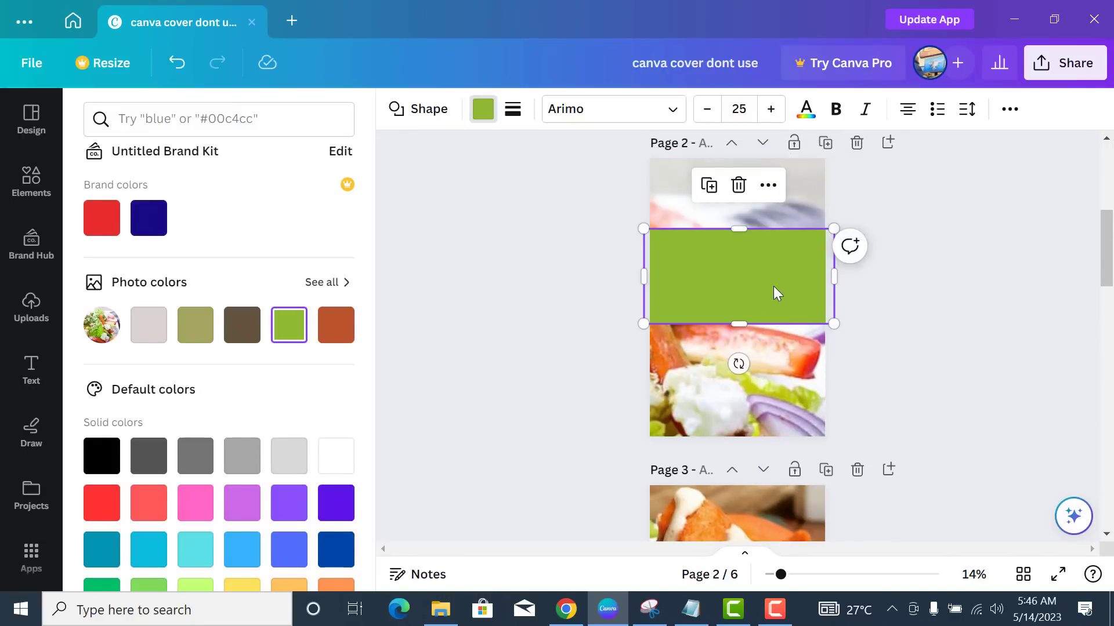
pyautogui.press('Delete')
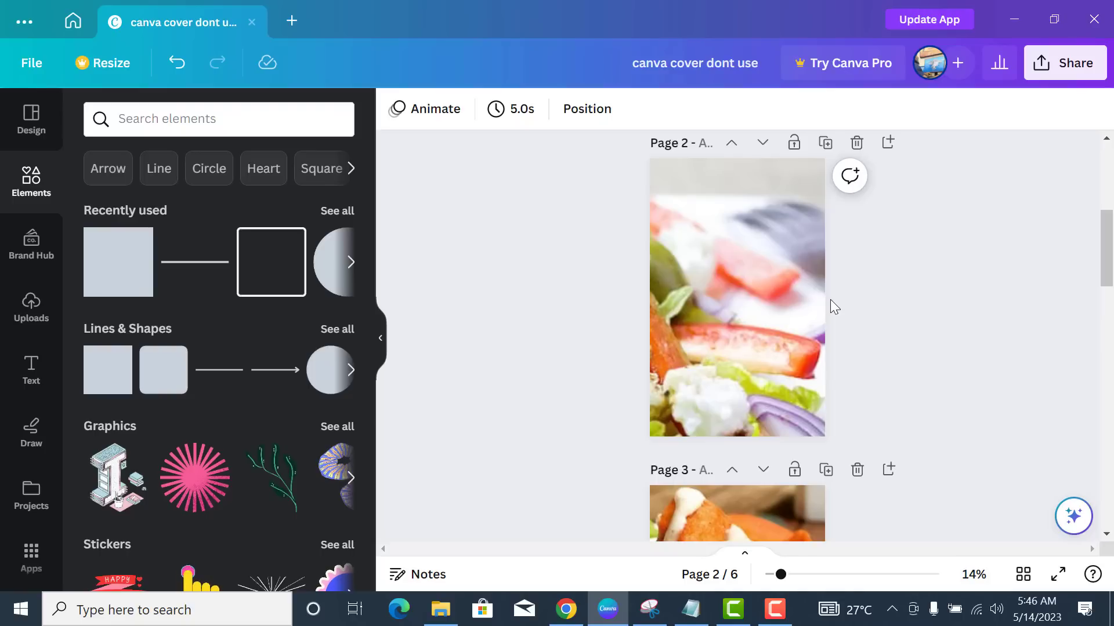
# - Add a 'WEIGHT LOSS DIET COOKBOOK' heading and move it up near the top of page 2
pyautogui.click(30, 375)
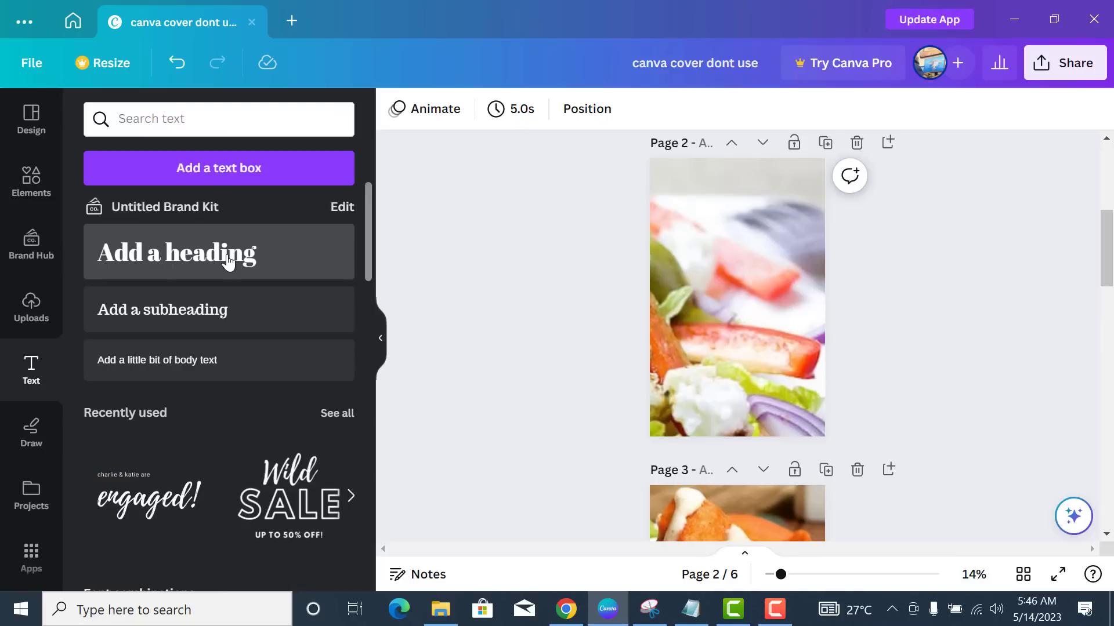
pyautogui.click(228, 254)
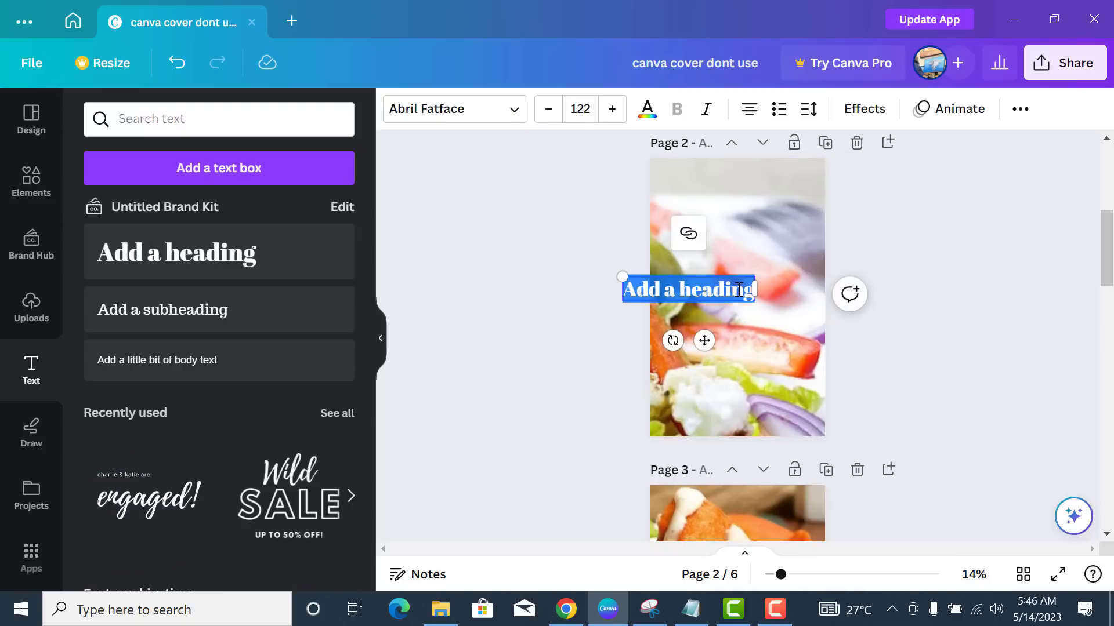
pyautogui.write('WEIGHT LOS')
pyautogui.write('S DIET COOKBOOK')
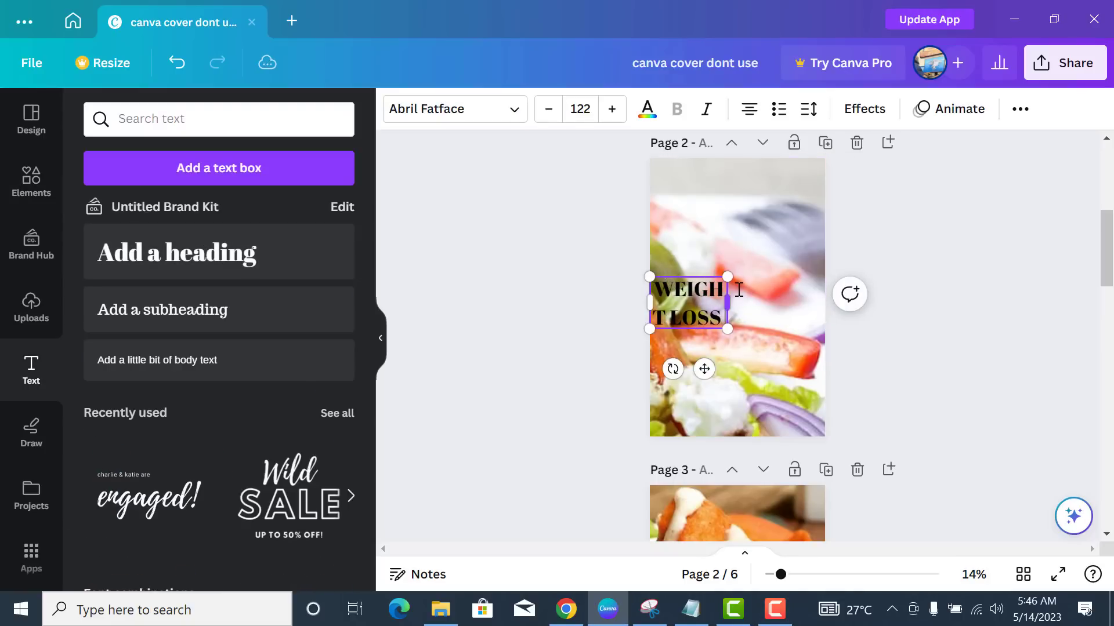
pyautogui.click(580, 376)
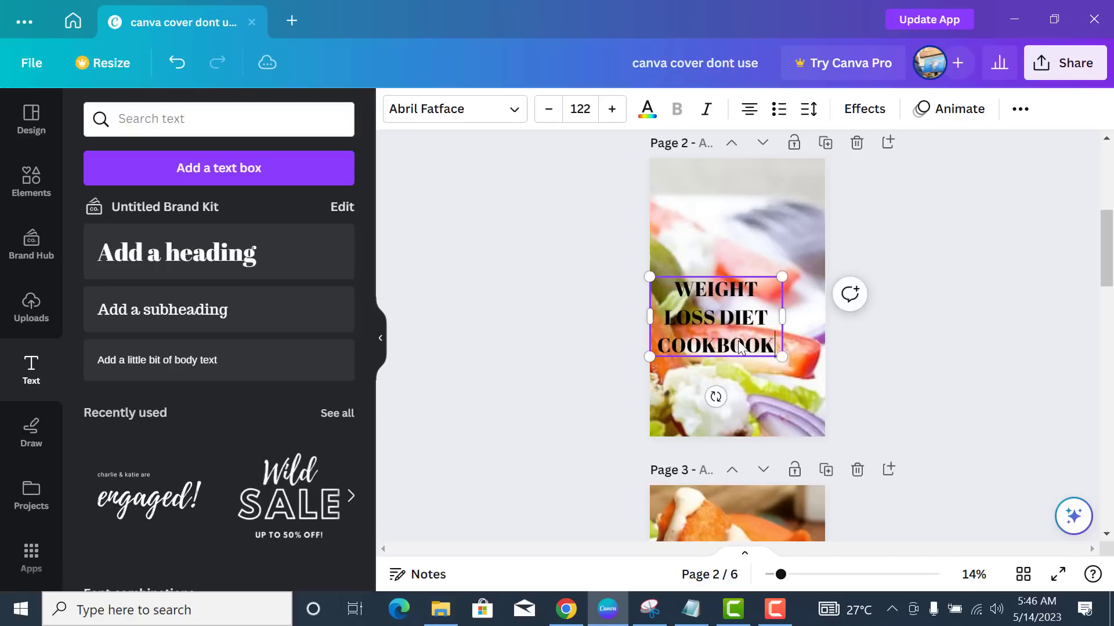
pyautogui.moveTo(727, 346); pyautogui.dragTo(746, 269)
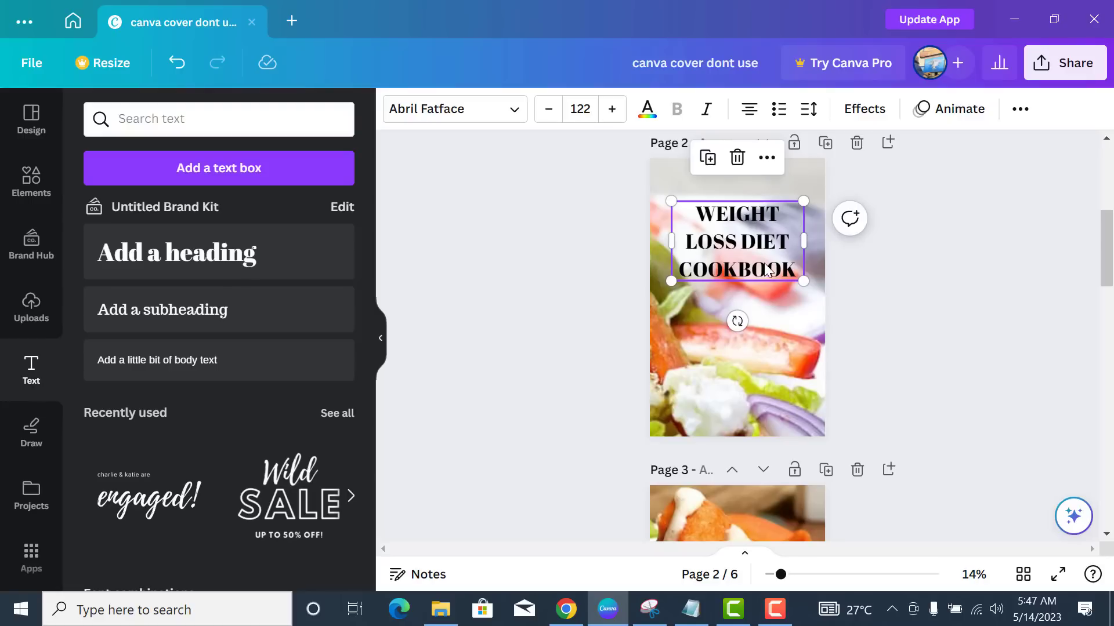
# - Set the heading's line spacing to 0.96 and letter spacing to 63
pyautogui.click(810, 121)
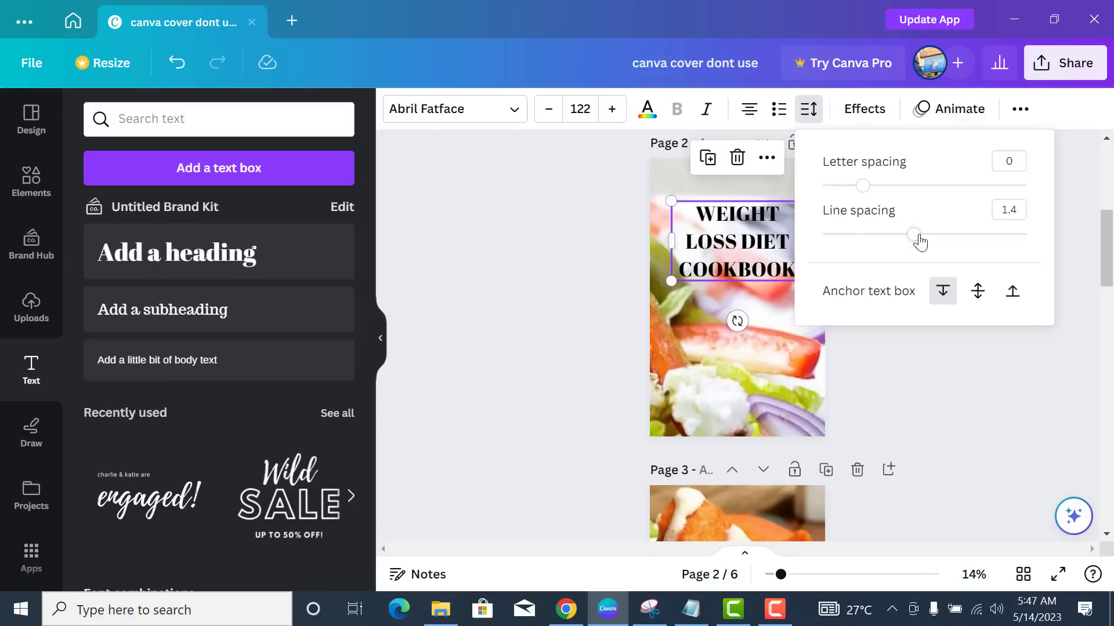
pyautogui.moveTo(912, 235); pyautogui.dragTo(869, 235)
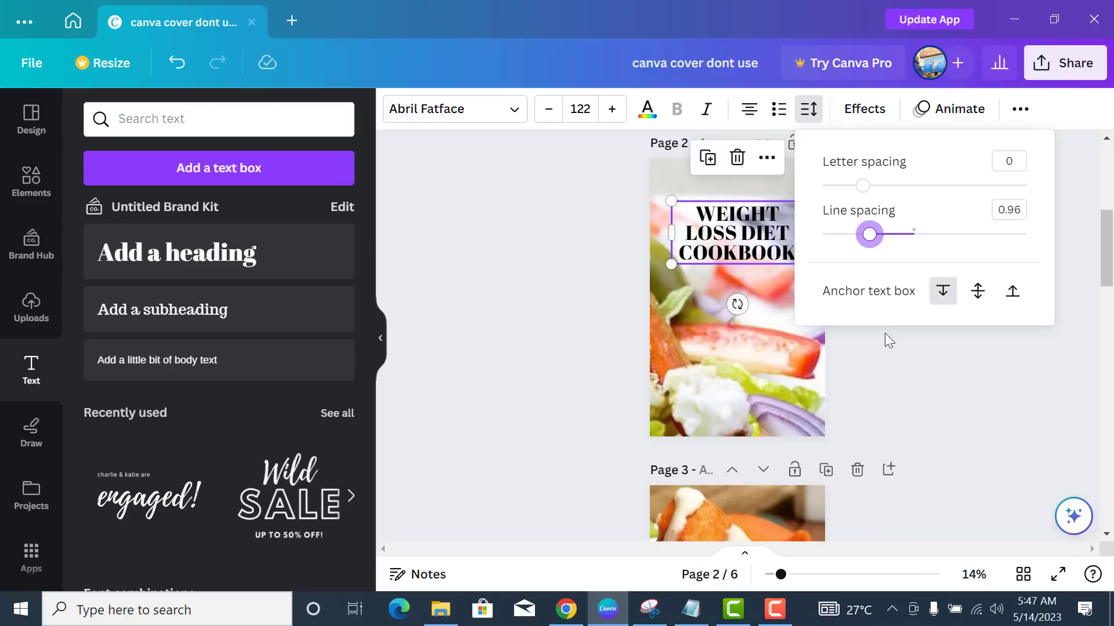
pyautogui.click(867, 188)
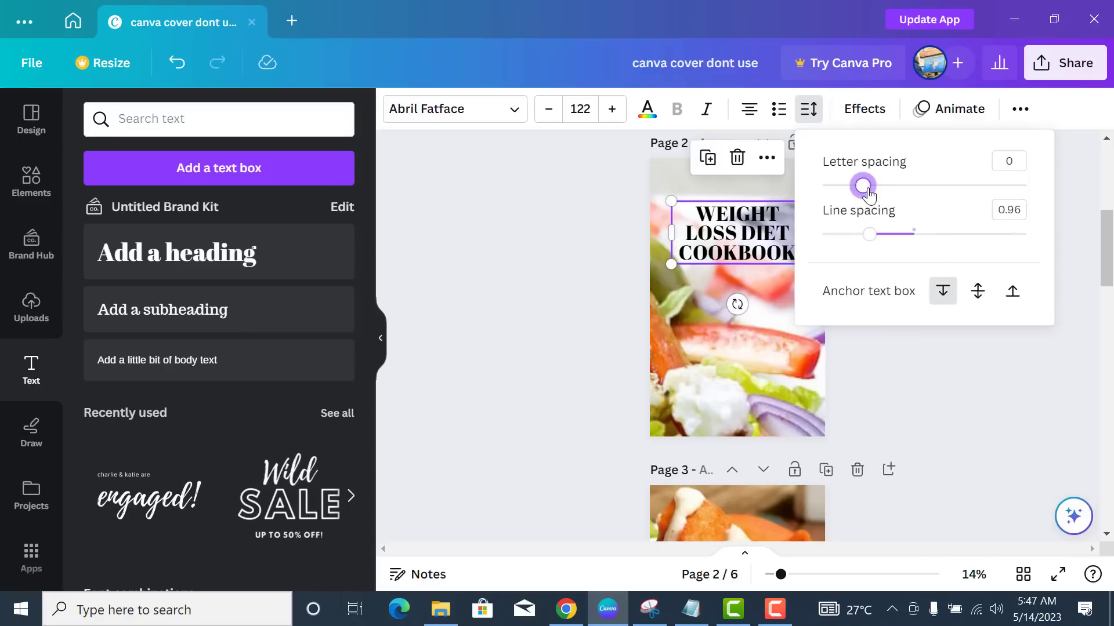
pyautogui.moveTo(868, 193); pyautogui.dragTo(876, 193)
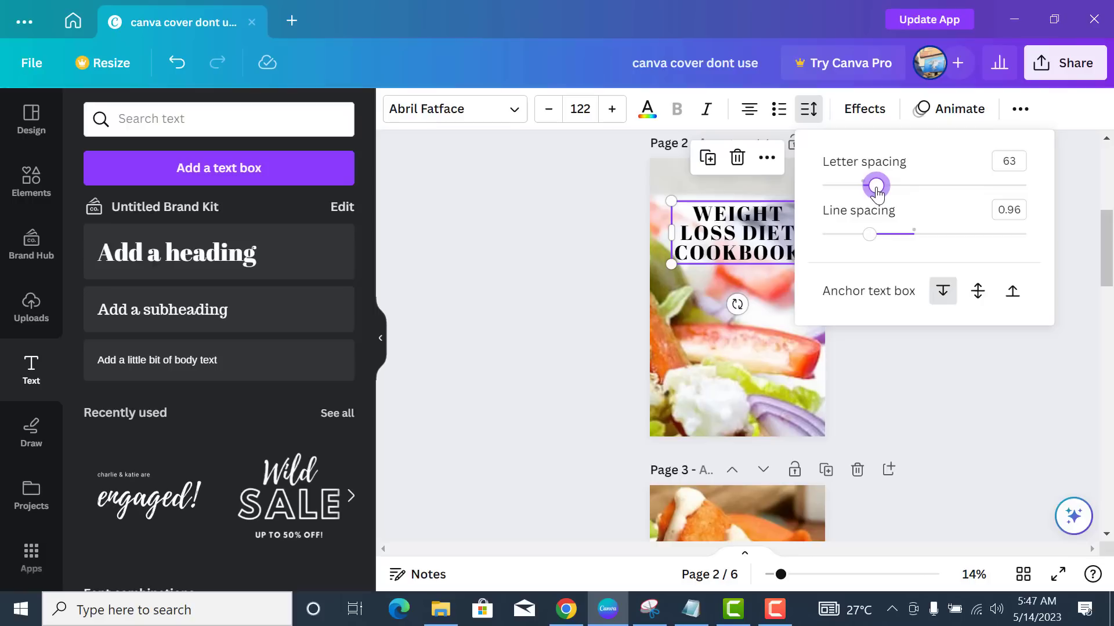
pyautogui.click(791, 406)
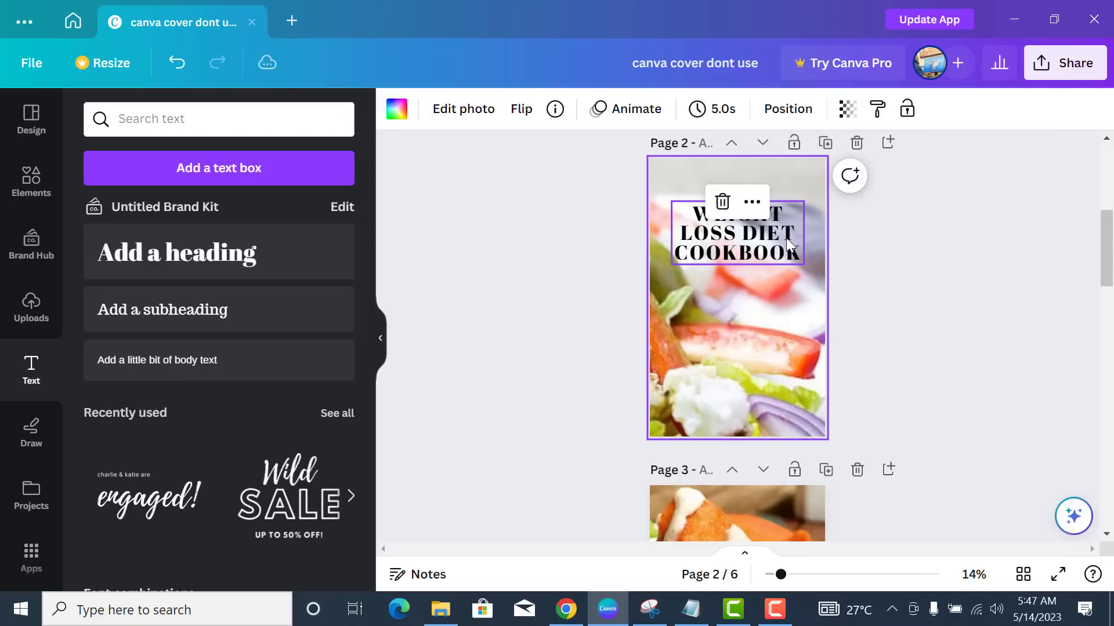
pyautogui.click(789, 244)
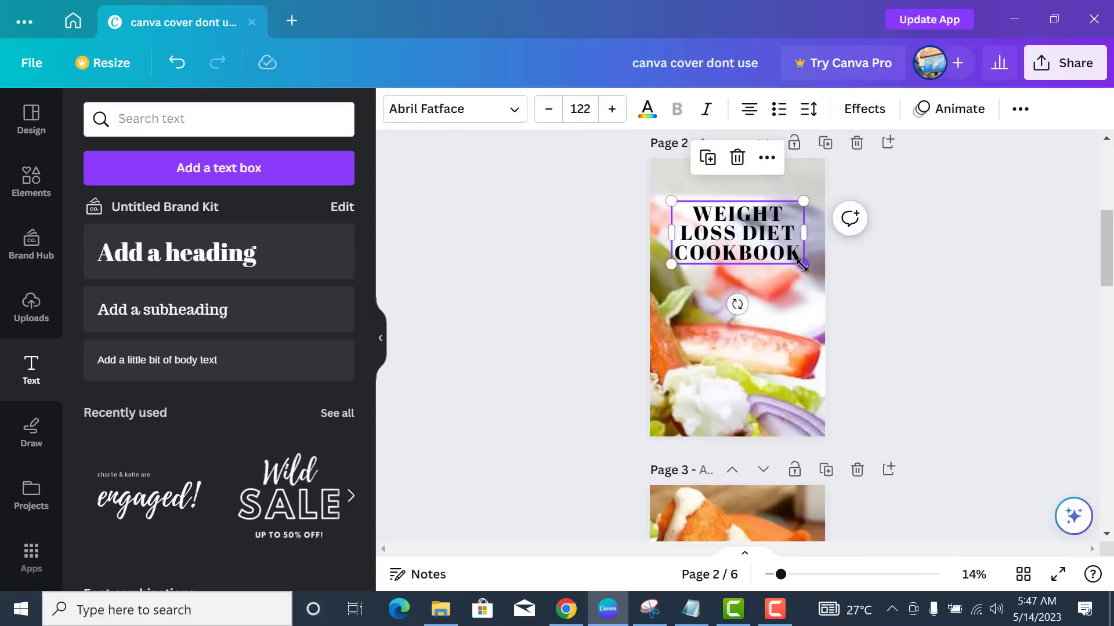
# - Resize the heading to 142 and centre it across the top of the salad photo
pyautogui.moveTo(803, 265); pyautogui.dragTo(778, 252)
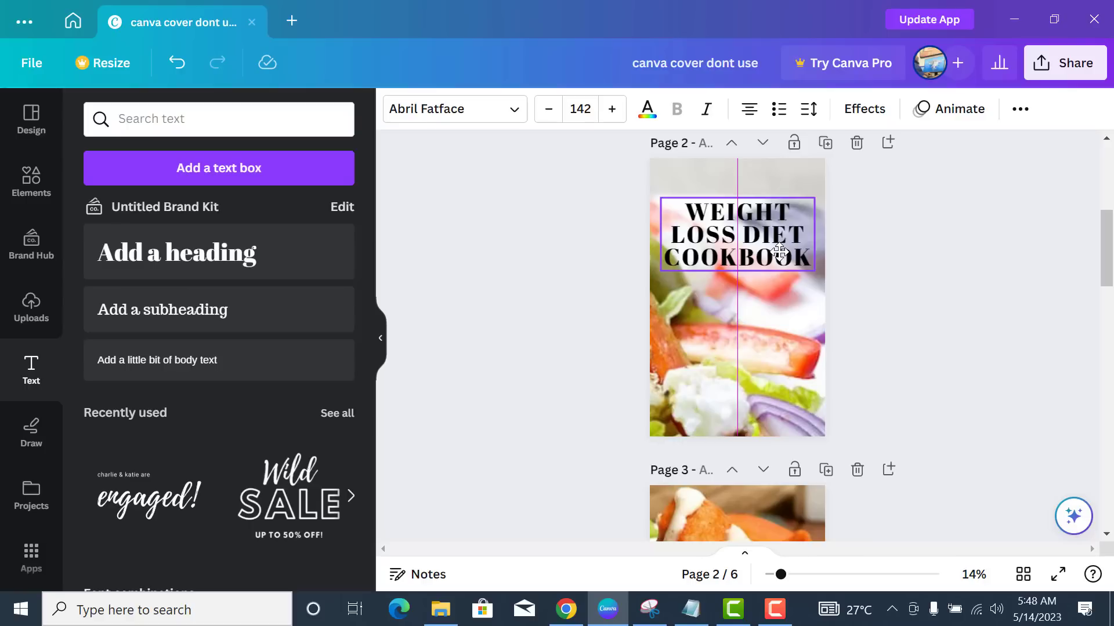
pyautogui.moveTo(779, 251); pyautogui.dragTo(752, 243)
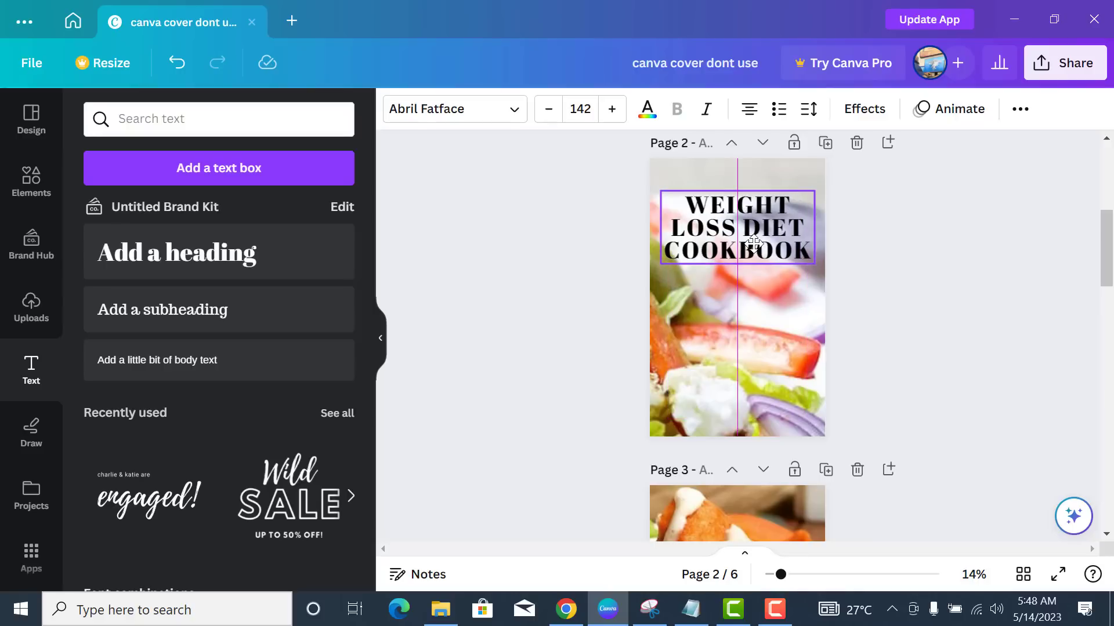
pyautogui.moveTo(752, 244); pyautogui.dragTo(752, 240)
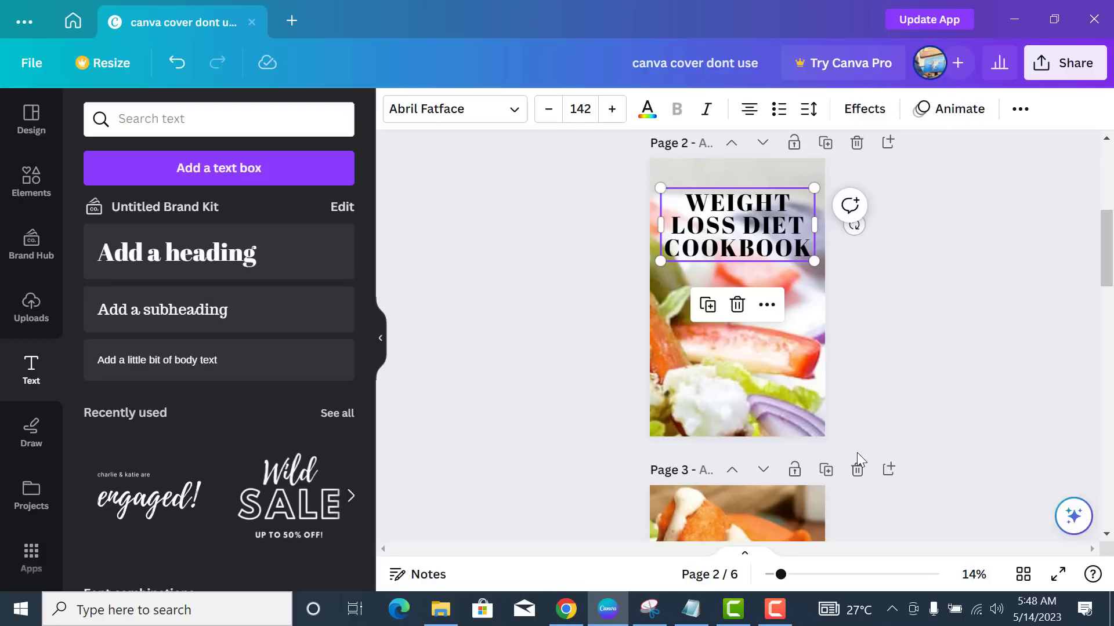
# - Apply a yellow Background effect to the heading with roundness 34 and spread 27
pyautogui.click(864, 110)
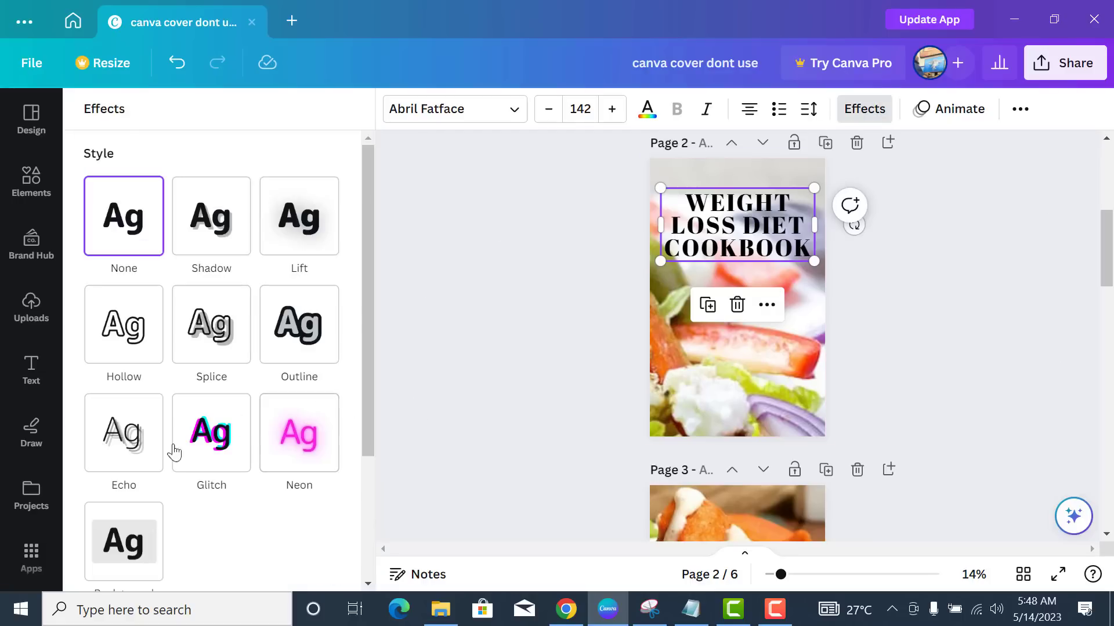
pyautogui.scroll(-3, 224, 480)
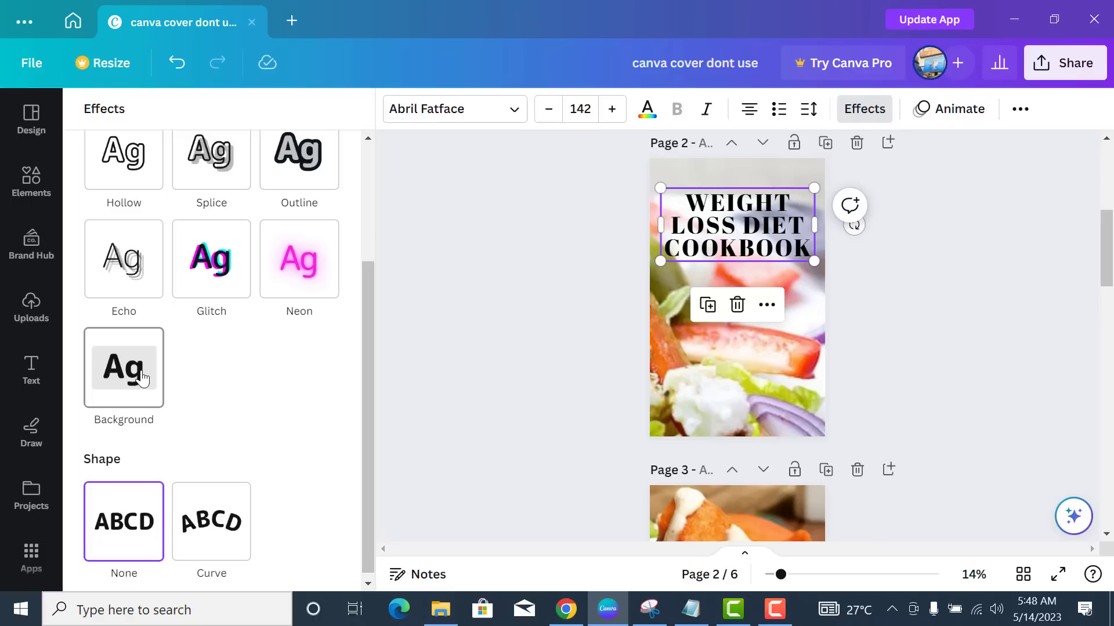
pyautogui.click(142, 378)
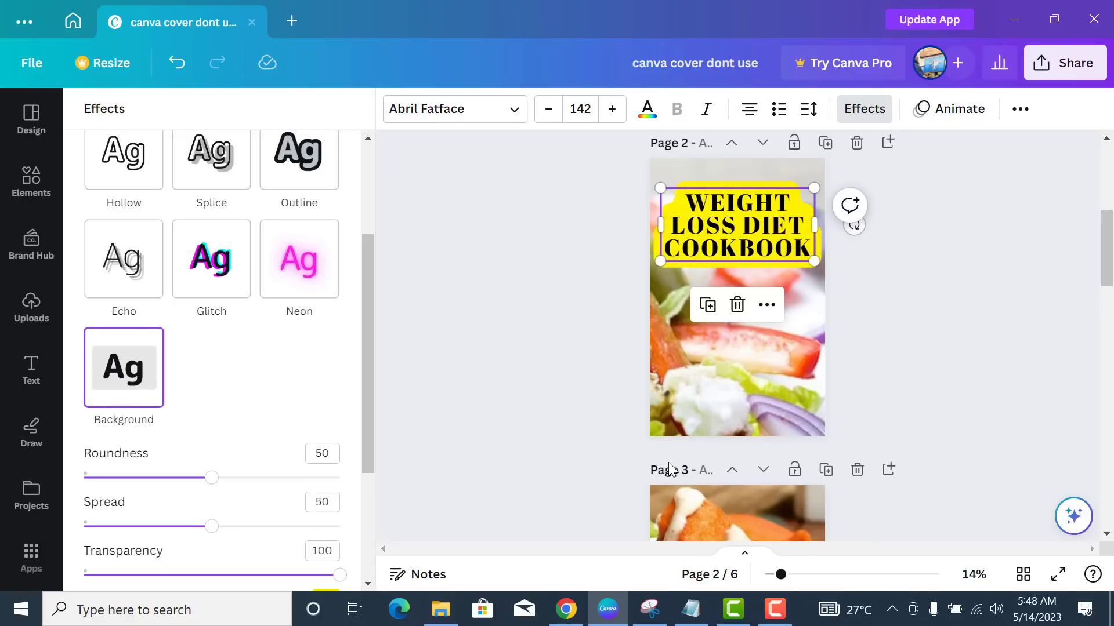
pyautogui.scroll(-2, 175, 408)
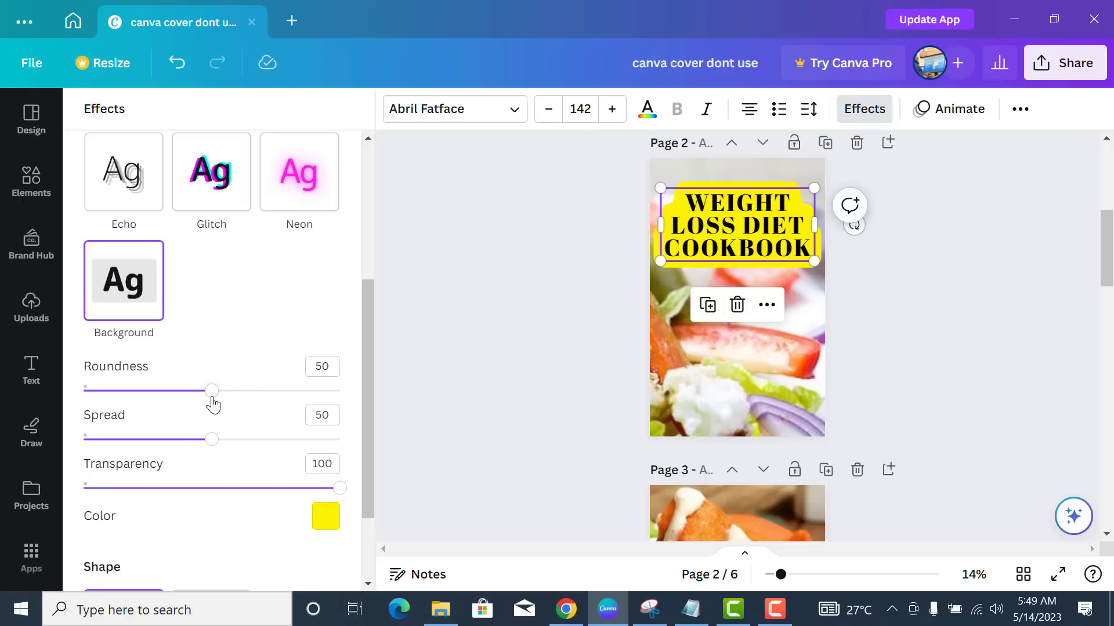
pyautogui.moveTo(211, 395); pyautogui.dragTo(169, 393)
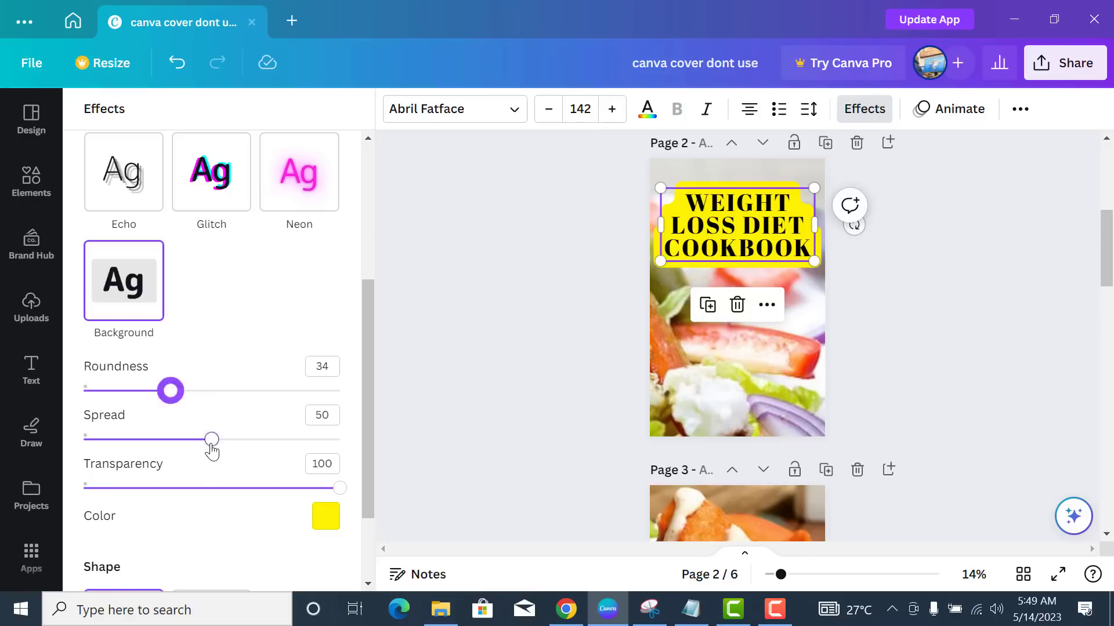
pyautogui.moveTo(211, 440); pyautogui.dragTo(151, 444)
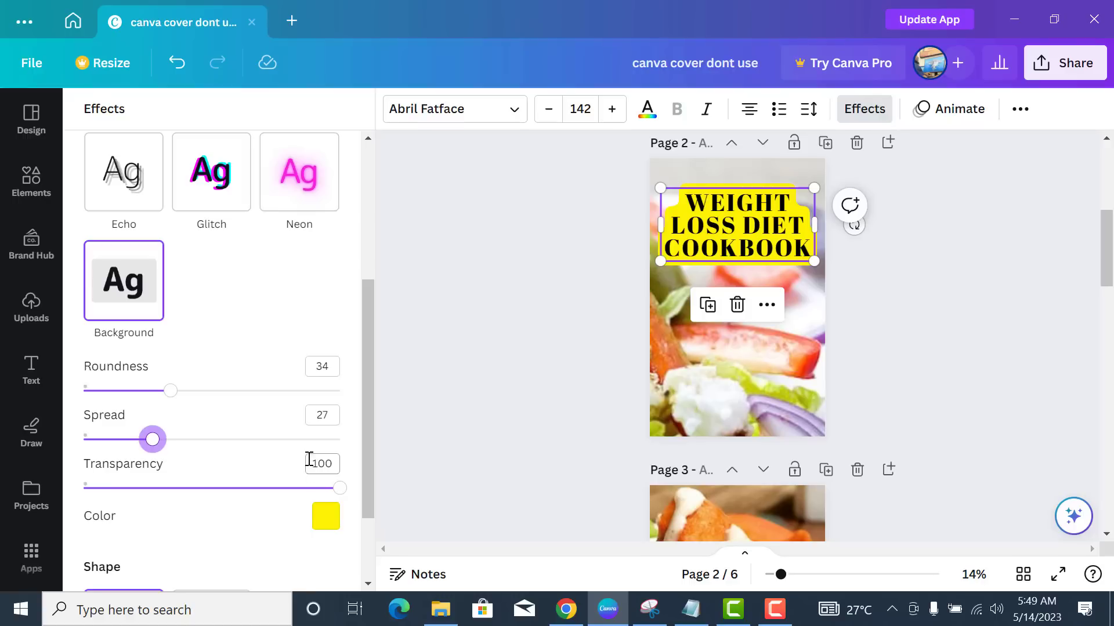
pyautogui.moveTo(341, 498)
pyautogui.mouseDown()
pyautogui.moveTo(159, 494)
pyautogui.moveTo(254, 506)
pyautogui.moveTo(348, 499)
pyautogui.mouseUp()
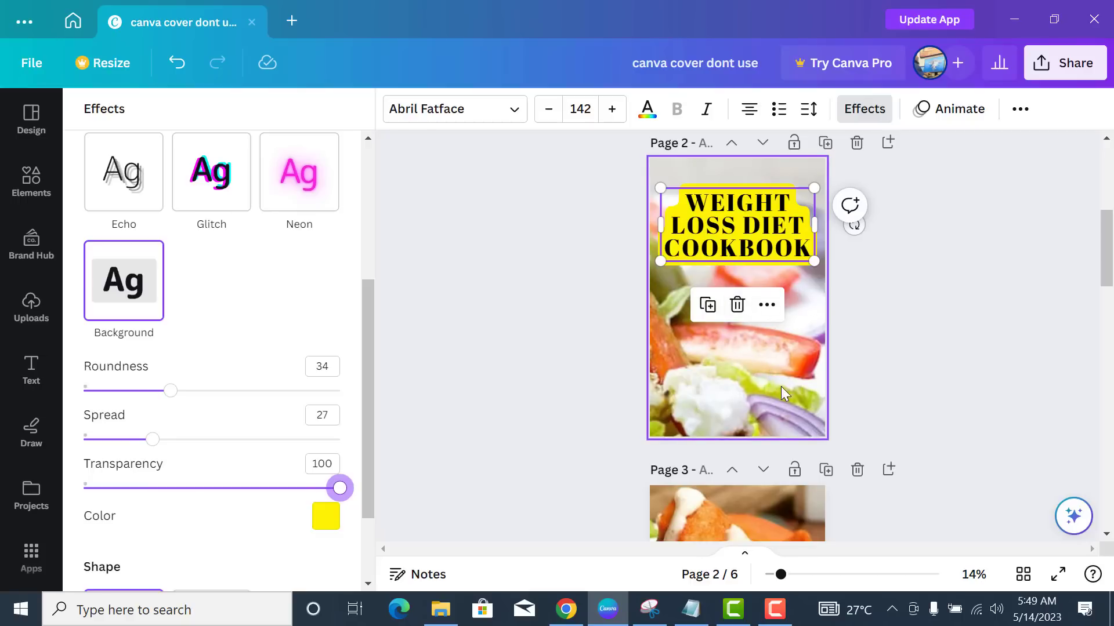
# - Change the heading's background block colour to dark green
pyautogui.click(326, 519)
pyautogui.scroll(-3, 240, 409)
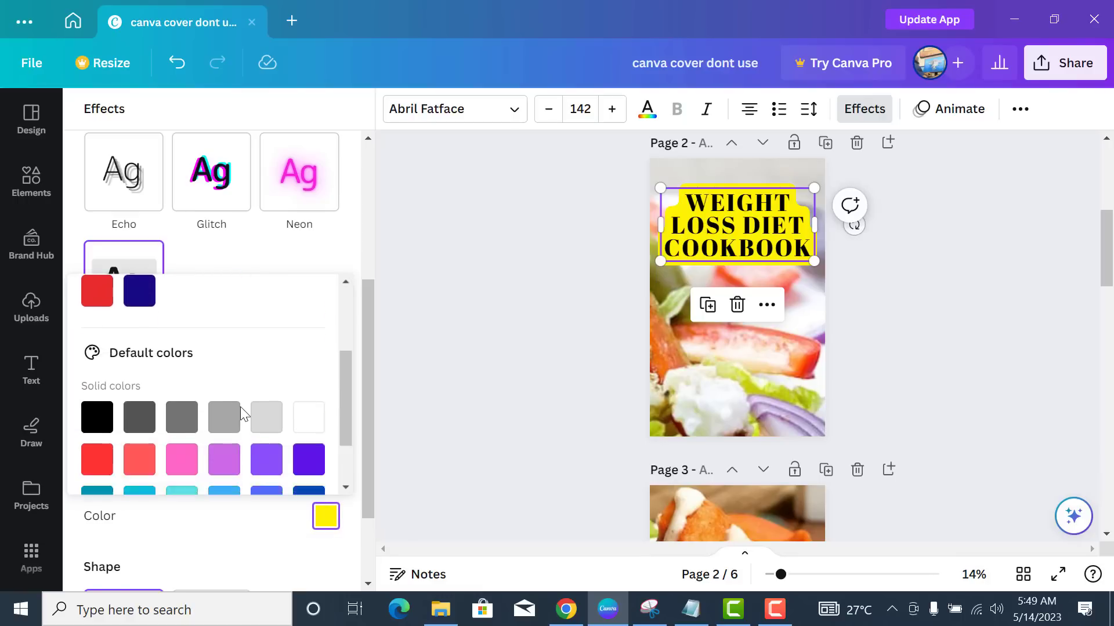
pyautogui.scroll(4, 242, 413)
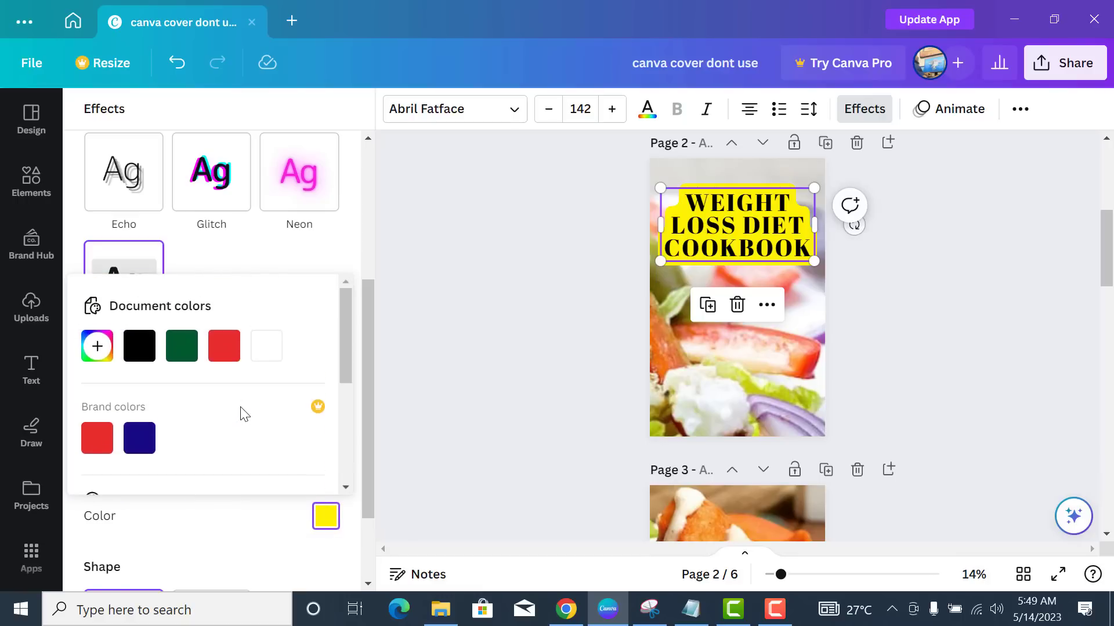
pyautogui.click(184, 356)
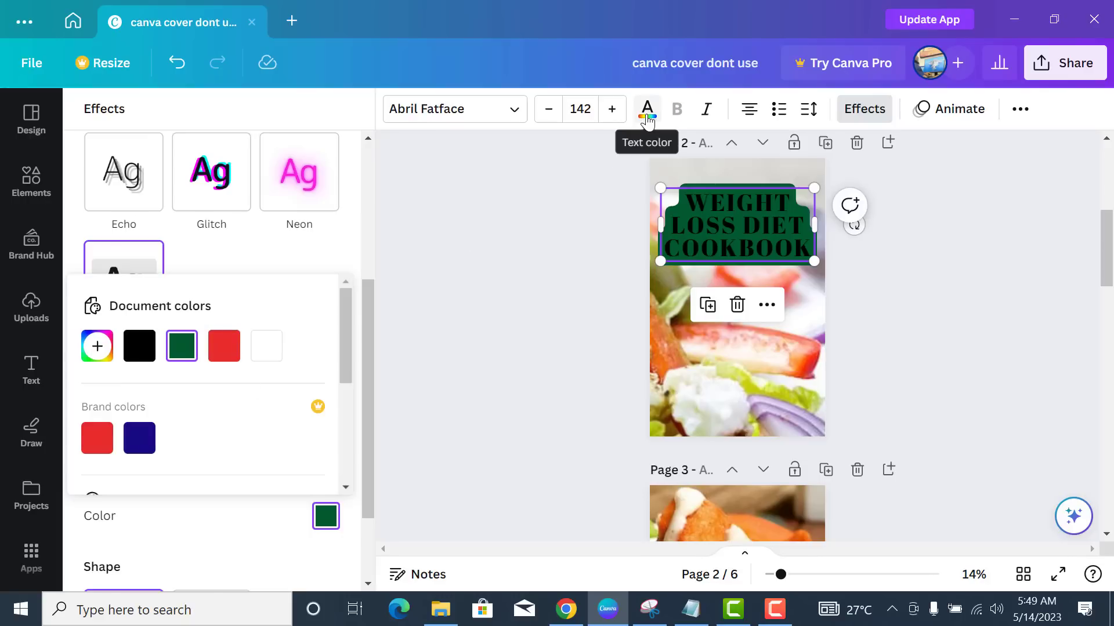
# - Make the heading lettering white
pyautogui.click(647, 116)
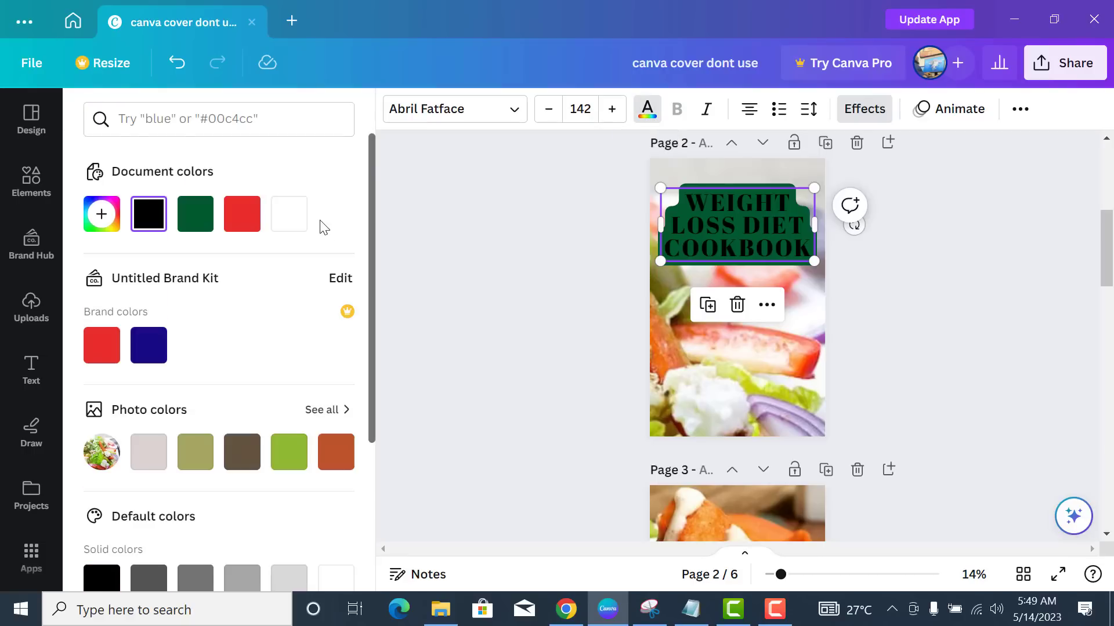
pyautogui.click(302, 225)
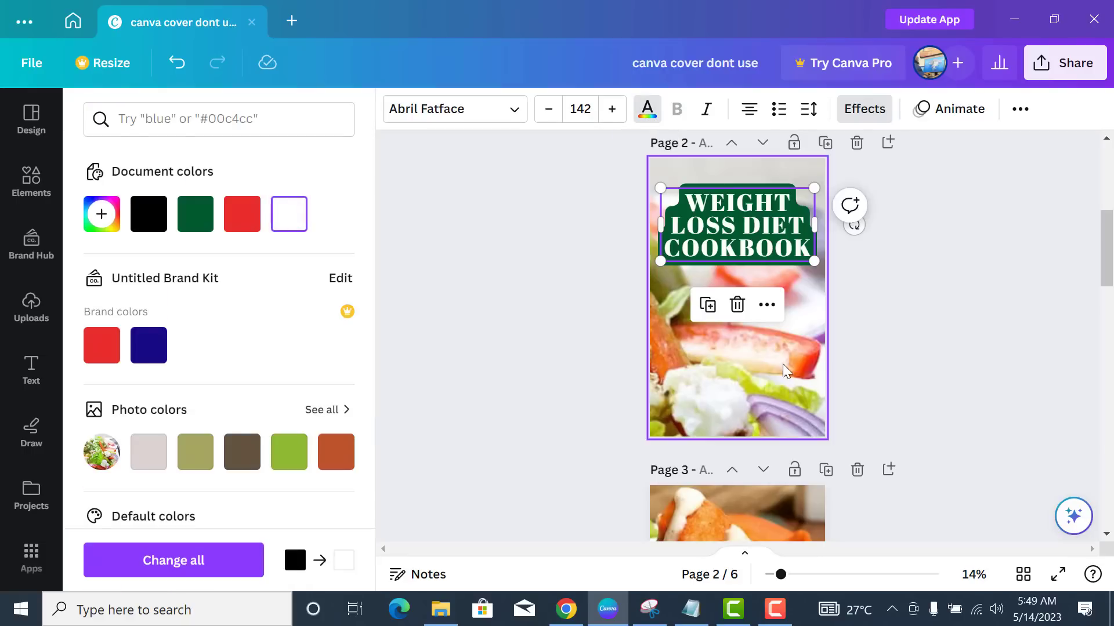
pyautogui.click(786, 380)
pyautogui.scroll(3, 887, 363)
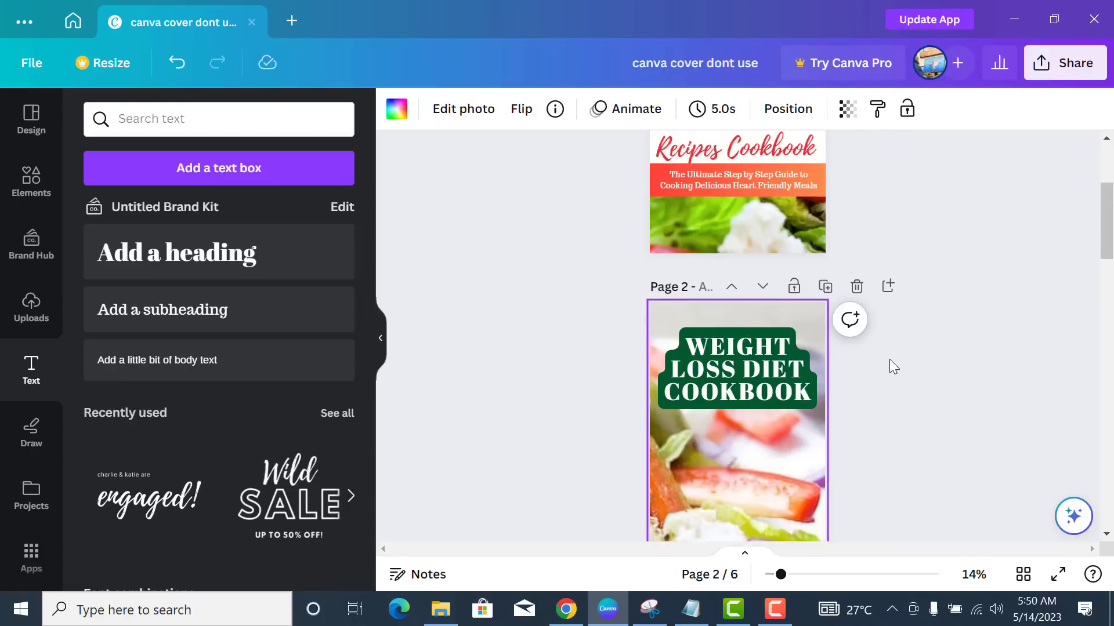
pyautogui.scroll(-2, 899, 365)
pyautogui.scroll(-2, 899, 368)
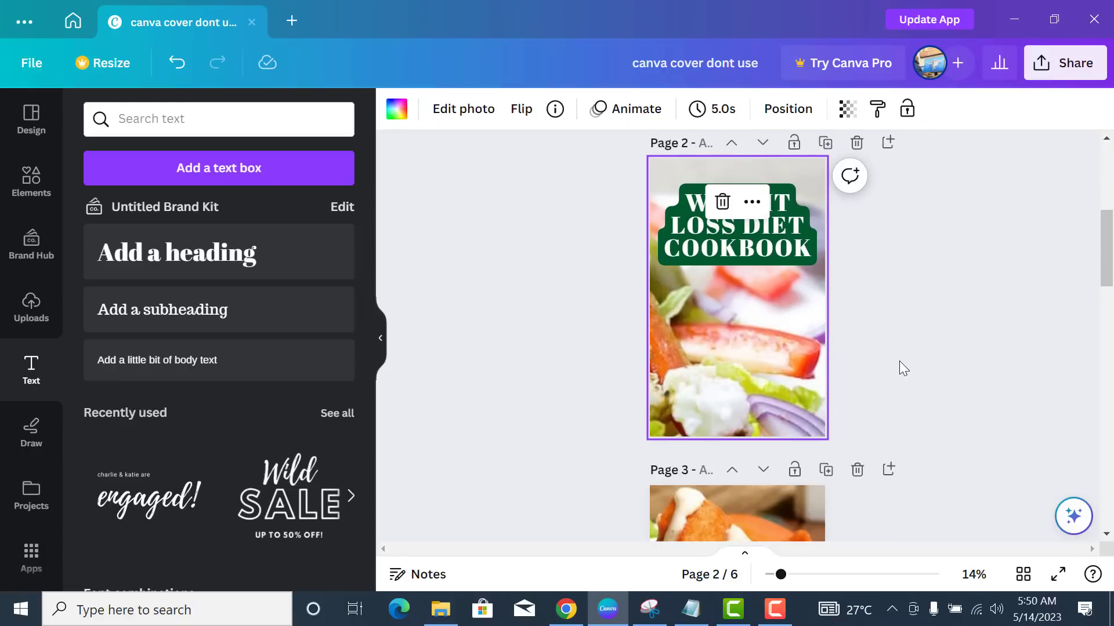
pyautogui.scroll(2, 865, 366)
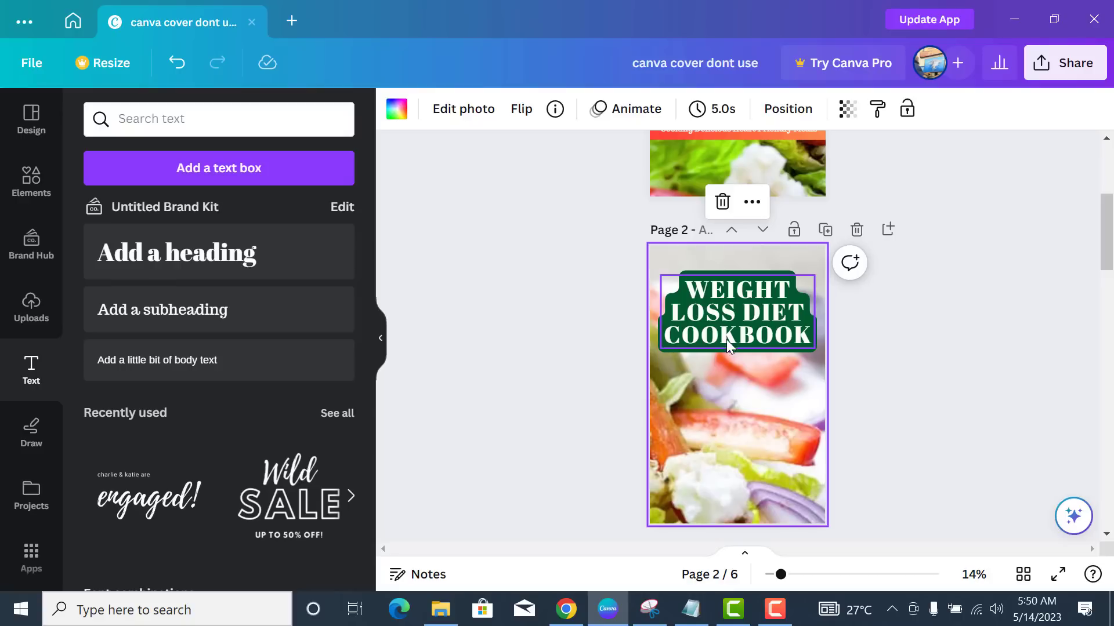
# - Lift the heading slightly, then adjust the salad photo to brightness 12, contrast 10, whites 6
pyautogui.click(750, 335)
pyautogui.moveTo(749, 335); pyautogui.dragTo(750, 328)
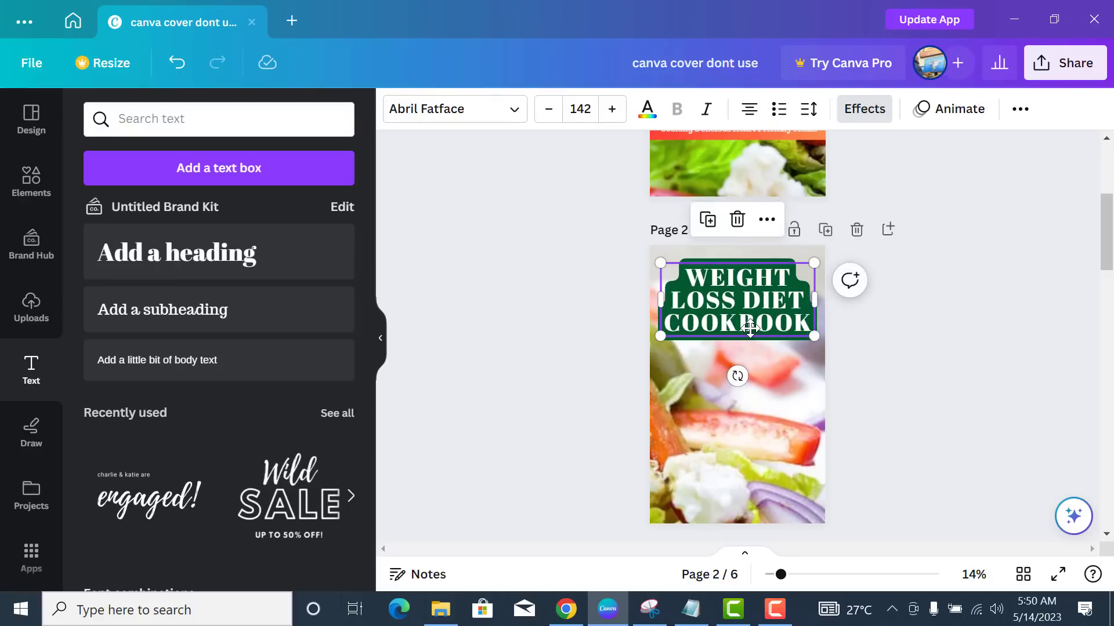
pyautogui.click(815, 391)
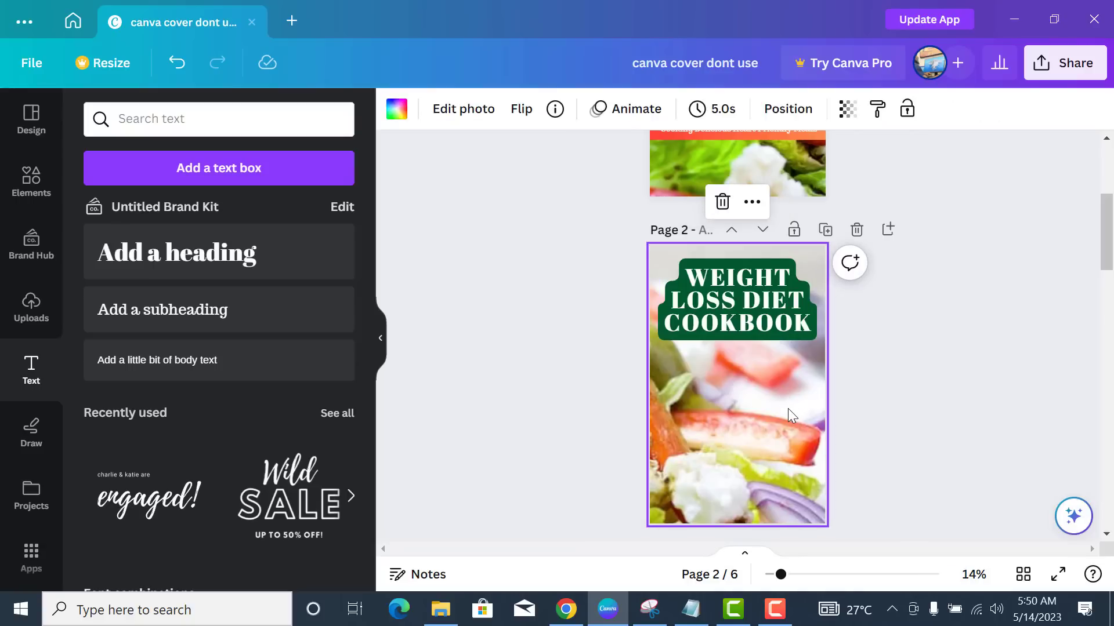
pyautogui.click(462, 110)
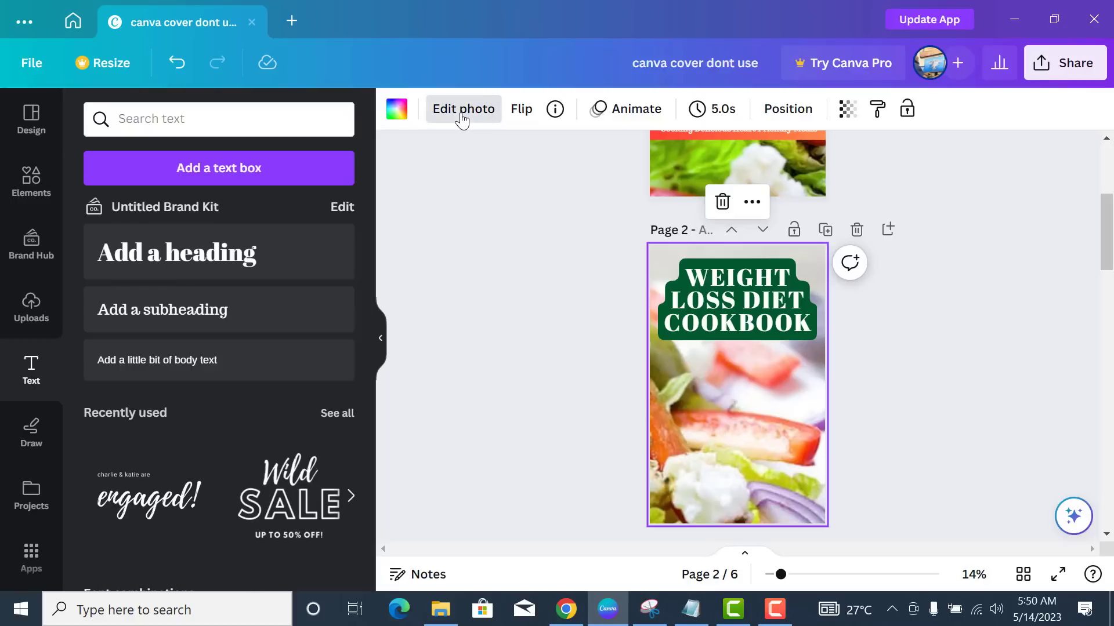
pyautogui.click(223, 121)
pyautogui.scroll(-3, 250, 319)
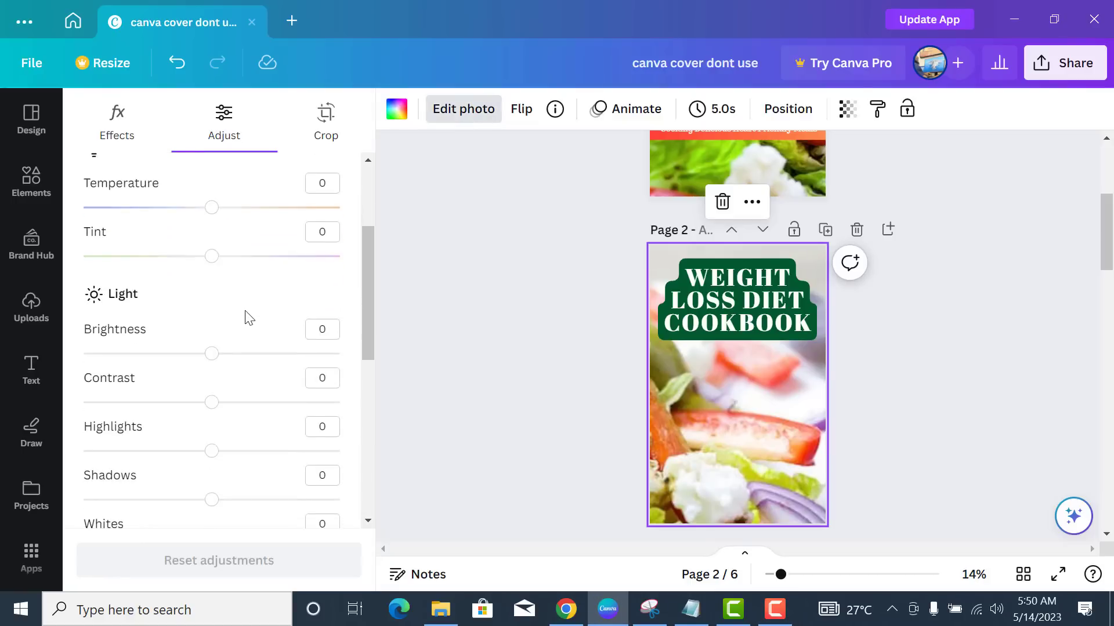
pyautogui.scroll(-3, 244, 317)
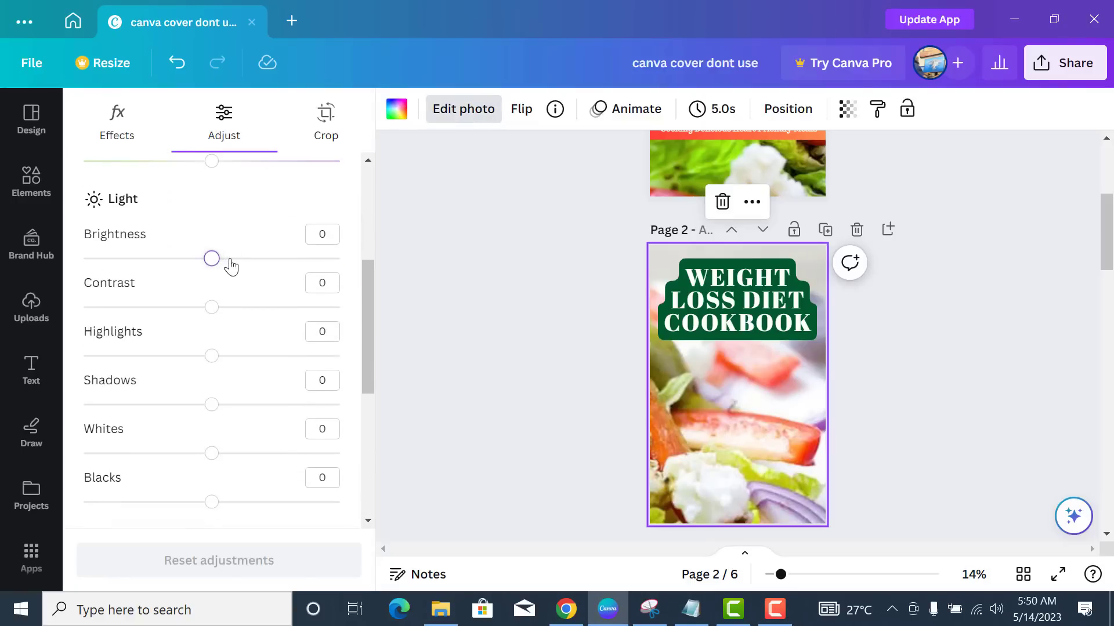
pyautogui.moveTo(231, 262); pyautogui.dragTo(232, 258)
pyautogui.moveTo(214, 311); pyautogui.dragTo(235, 316)
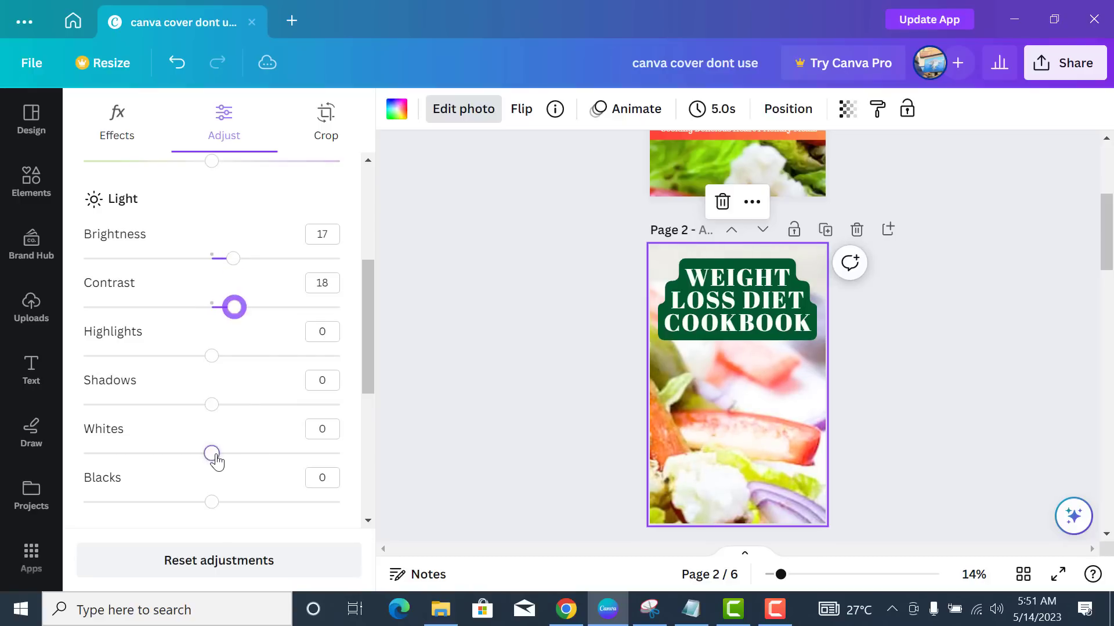
pyautogui.moveTo(213, 454); pyautogui.dragTo(218, 453)
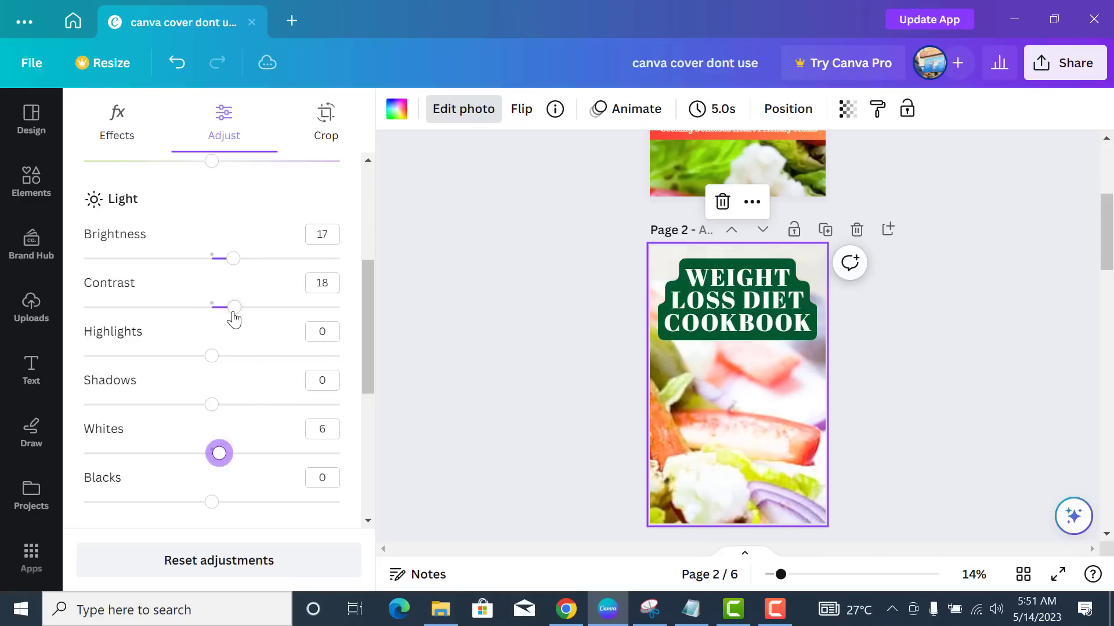
pyautogui.moveTo(234, 308); pyautogui.dragTo(224, 308)
pyautogui.moveTo(233, 260); pyautogui.dragTo(226, 259)
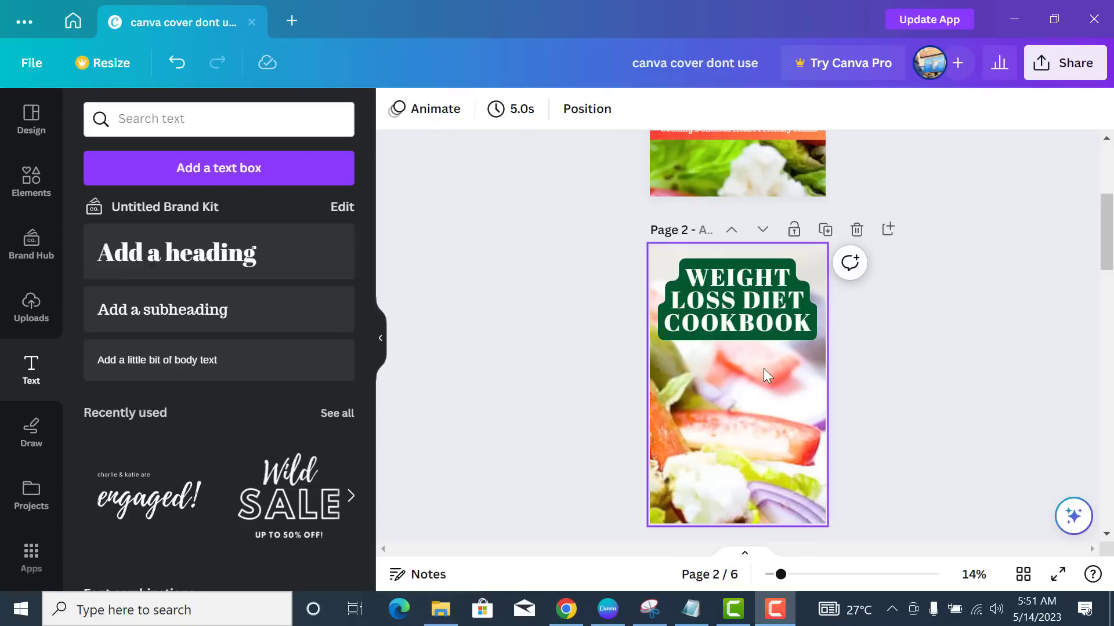
# - Lower the heading a touch to fine-tune its vertical position
pyautogui.click(754, 319)
pyautogui.moveTo(754, 319); pyautogui.dragTo(757, 327)
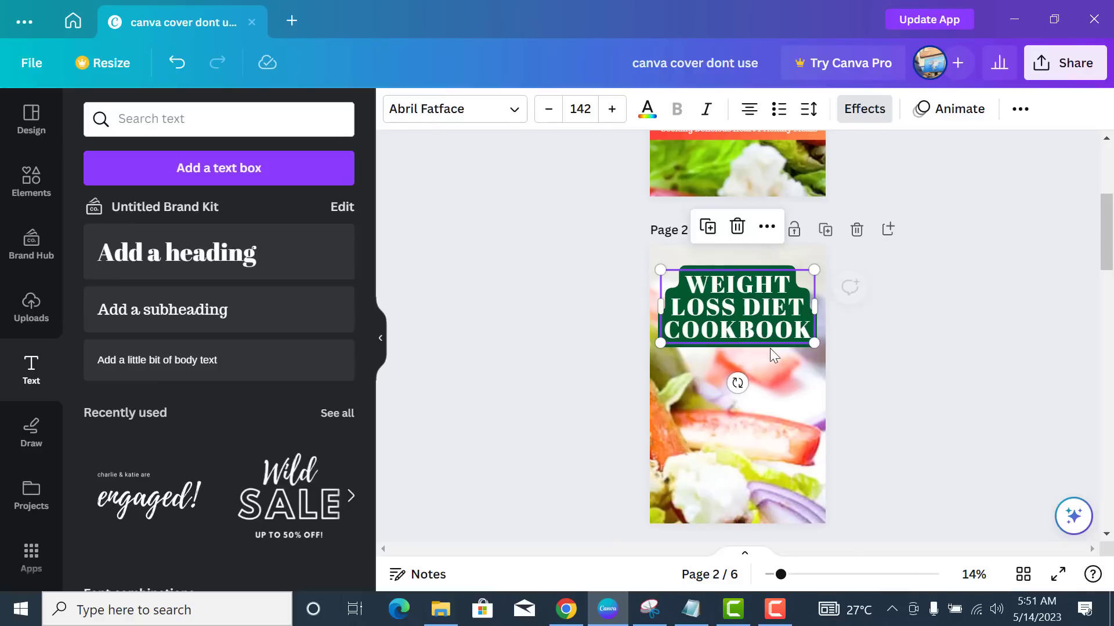
pyautogui.click(549, 353)
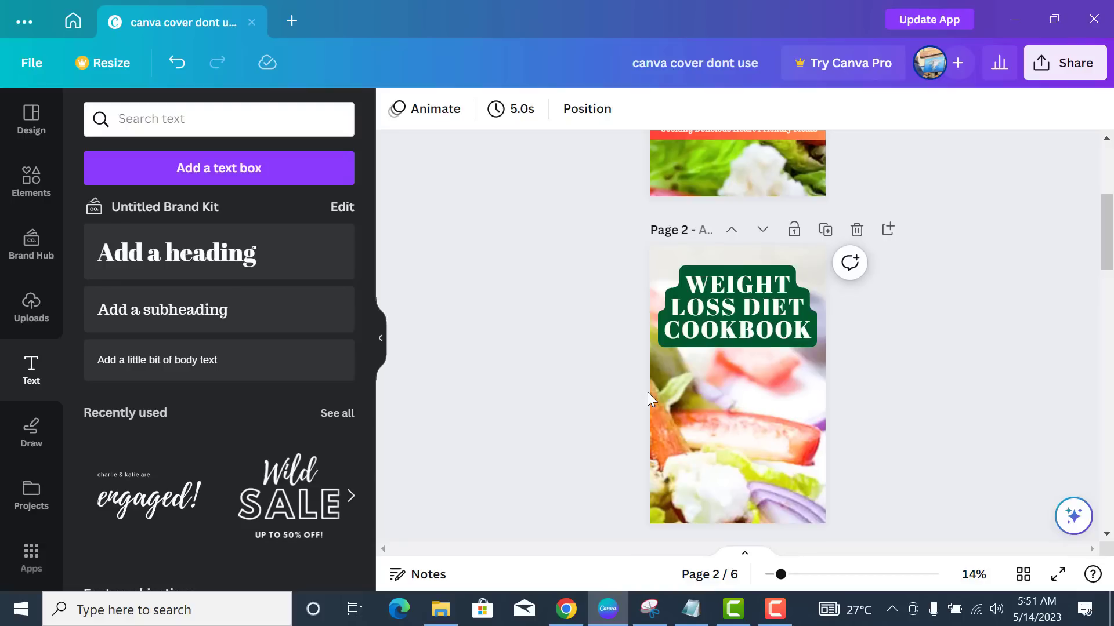
# - Move the 'The Ultimate Step by Step Guide…' subtitle up just under the title
pyautogui.scroll(5, 673, 406)
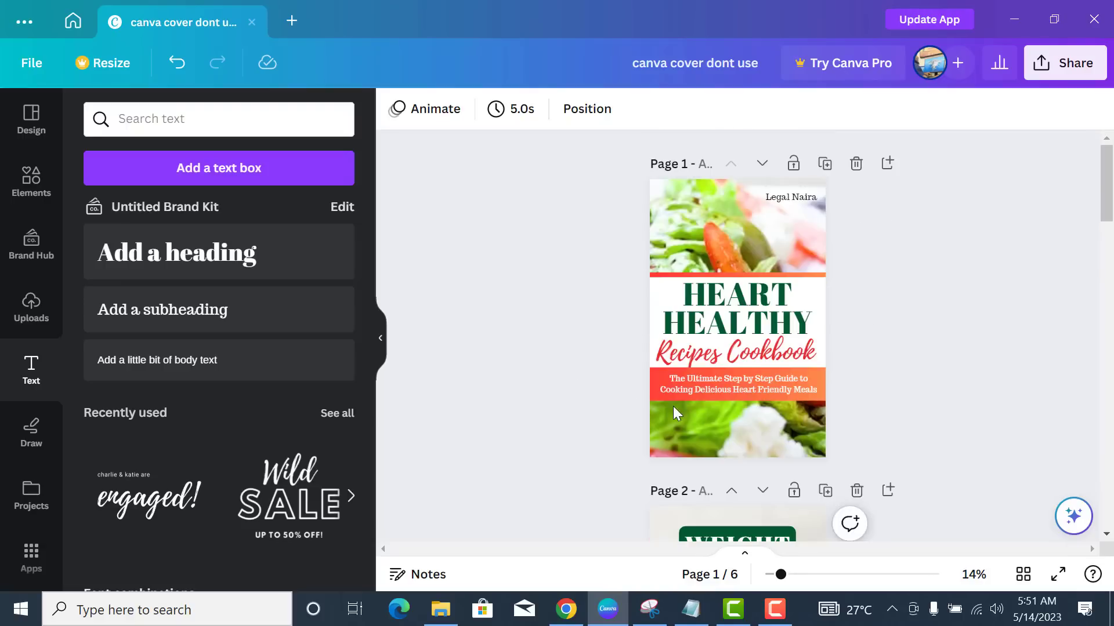
pyautogui.click(734, 389)
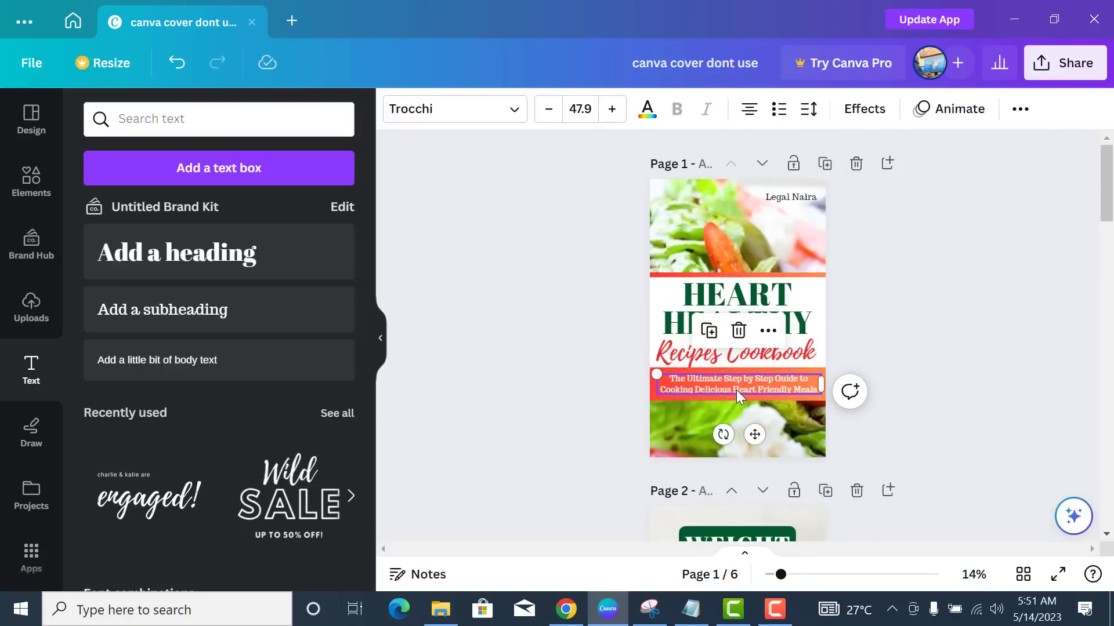
pyautogui.scroll(-6, 736, 390)
pyautogui.click(768, 367)
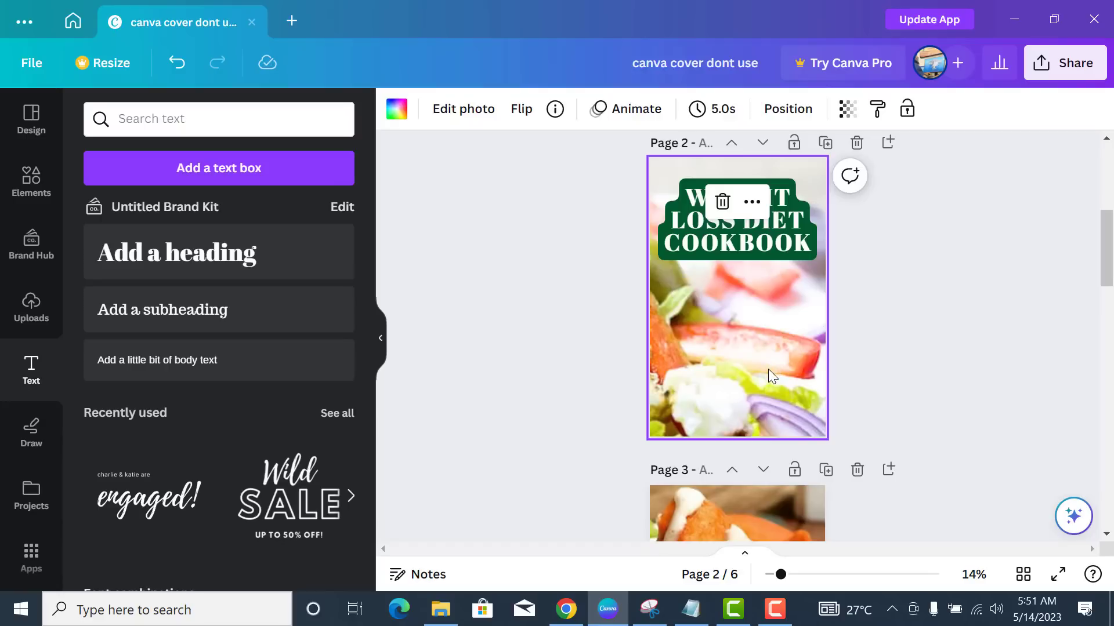
pyautogui.click(771, 370)
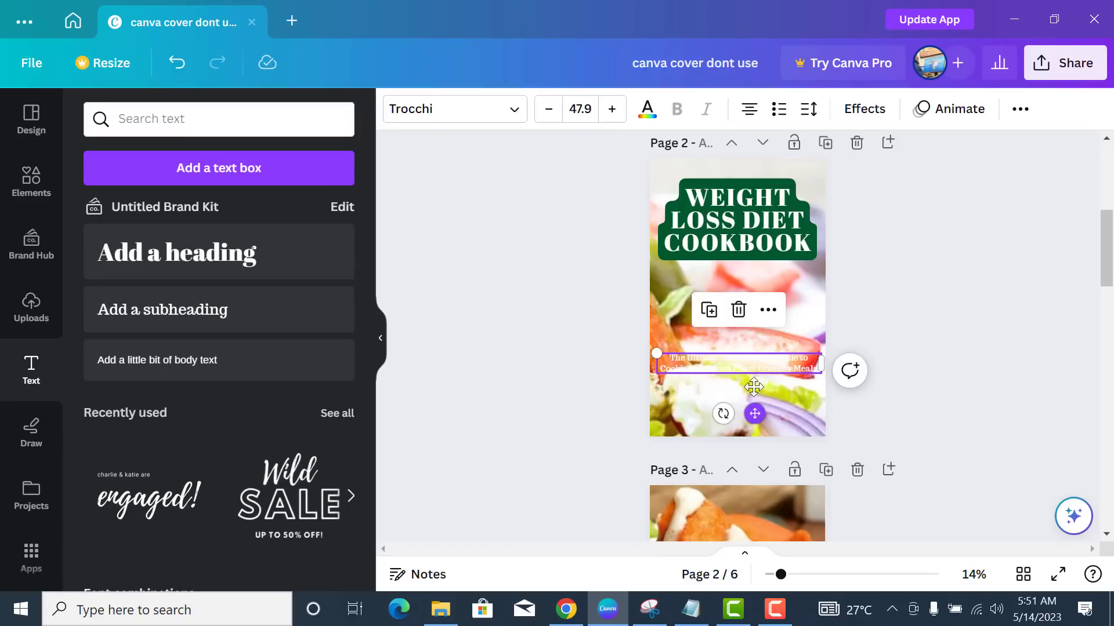
pyautogui.moveTo(771, 370); pyautogui.dragTo(758, 343)
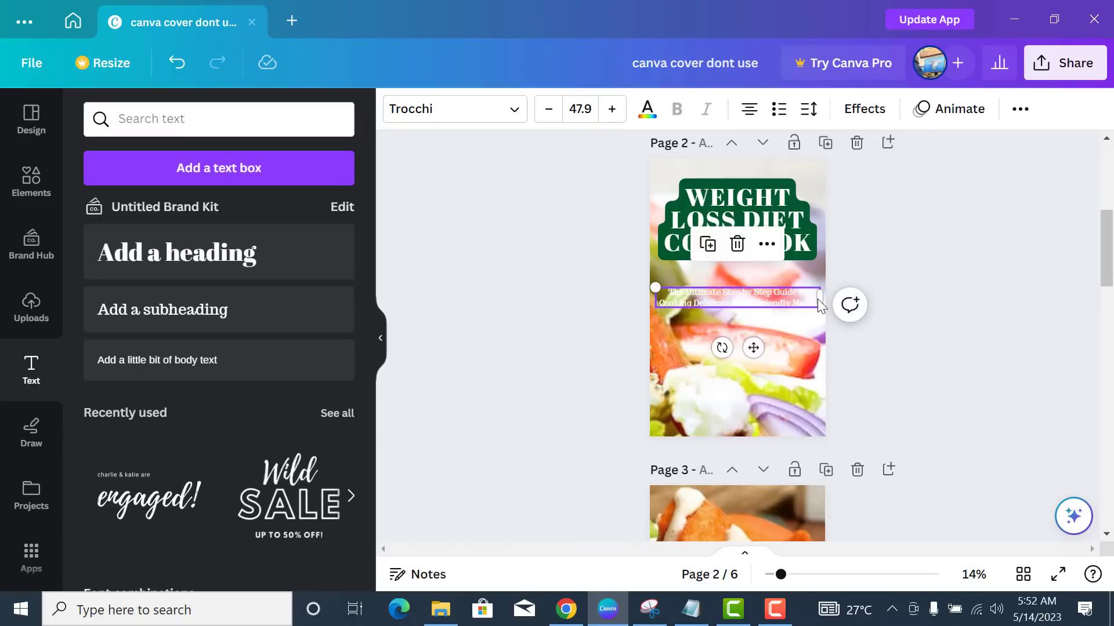
pyautogui.doubleClick(819, 304)
pyautogui.click(808, 336)
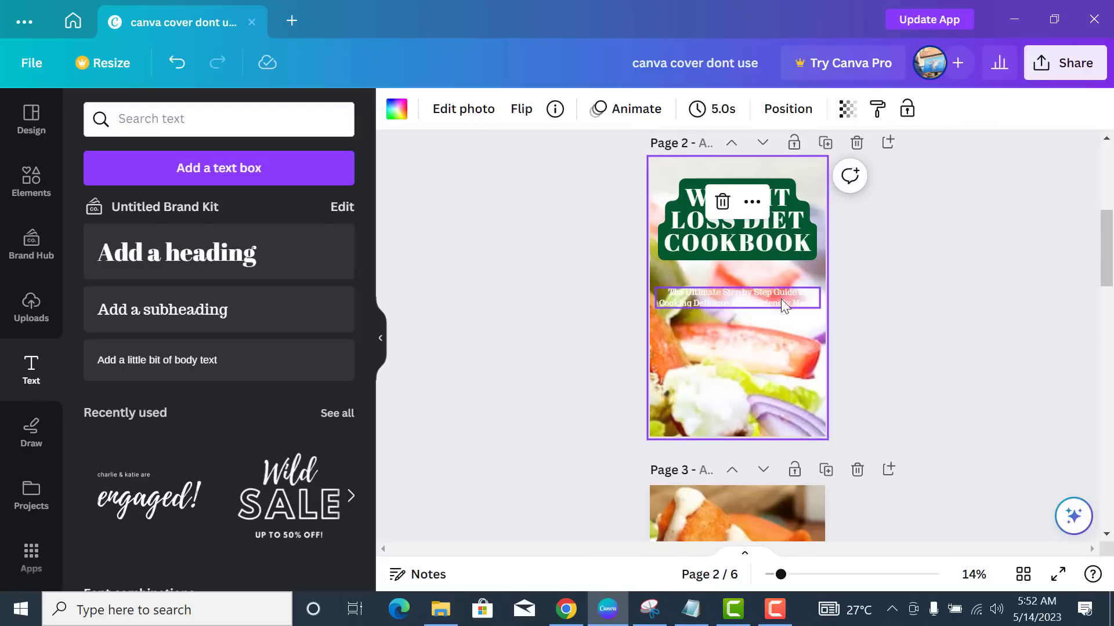
pyautogui.click(780, 298)
# - Give the subtitle a light red rounded Background highlight
pyautogui.click(864, 110)
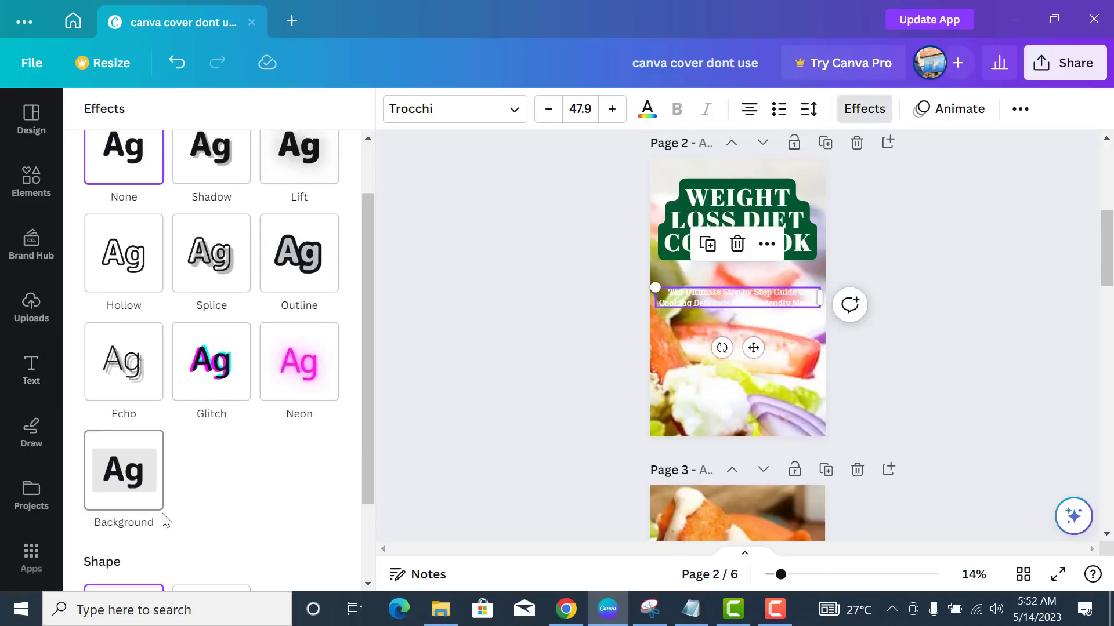
pyautogui.click(130, 461)
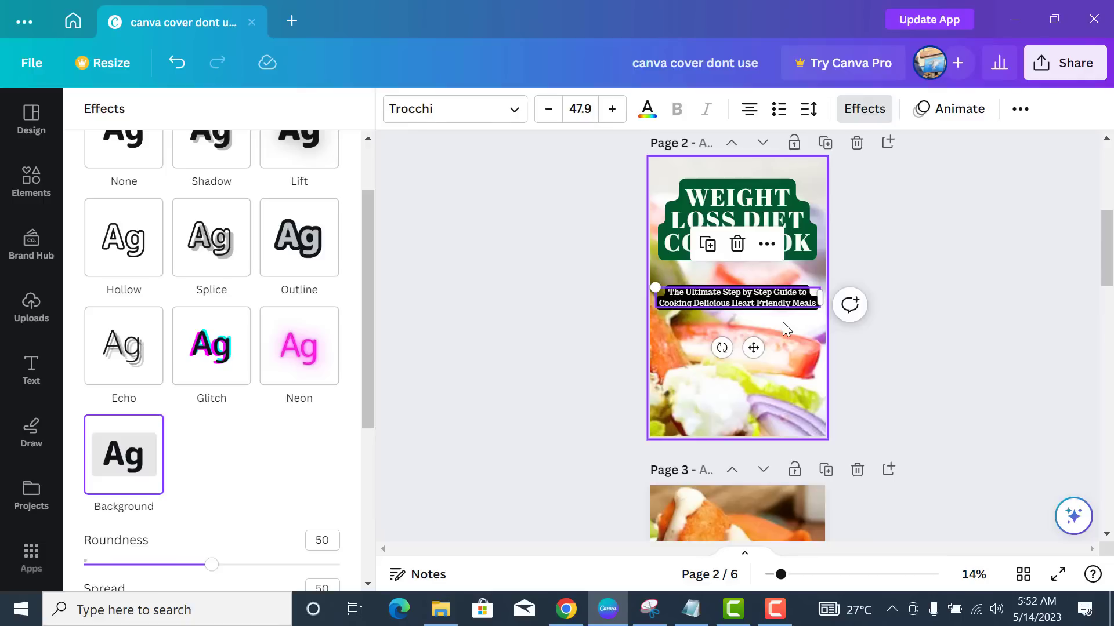
pyautogui.scroll(-2, 254, 452)
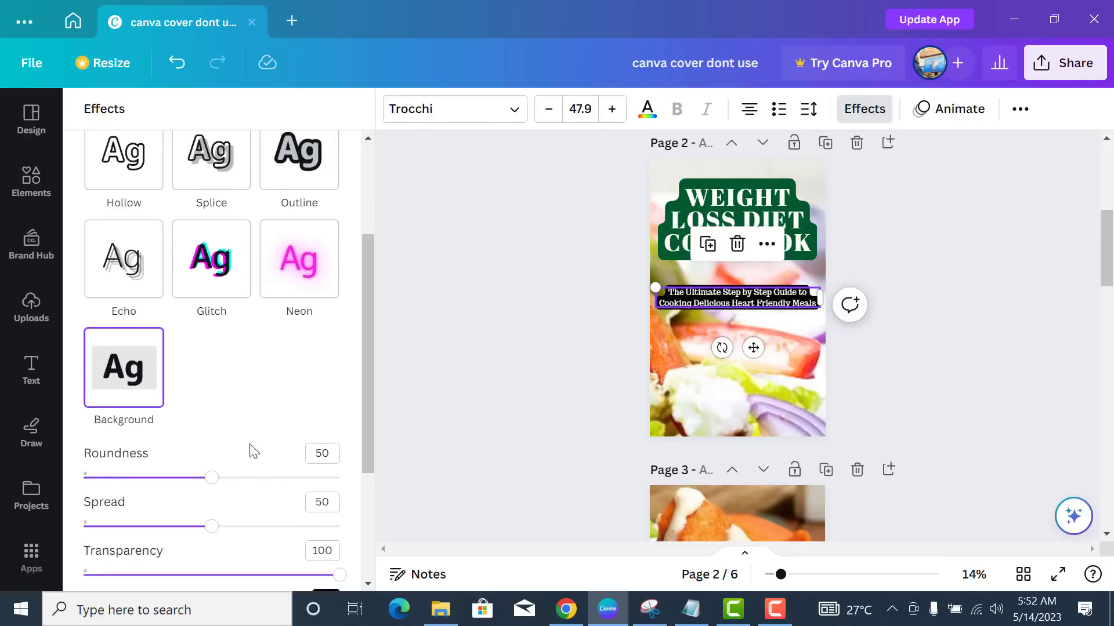
pyautogui.scroll(-3, 285, 475)
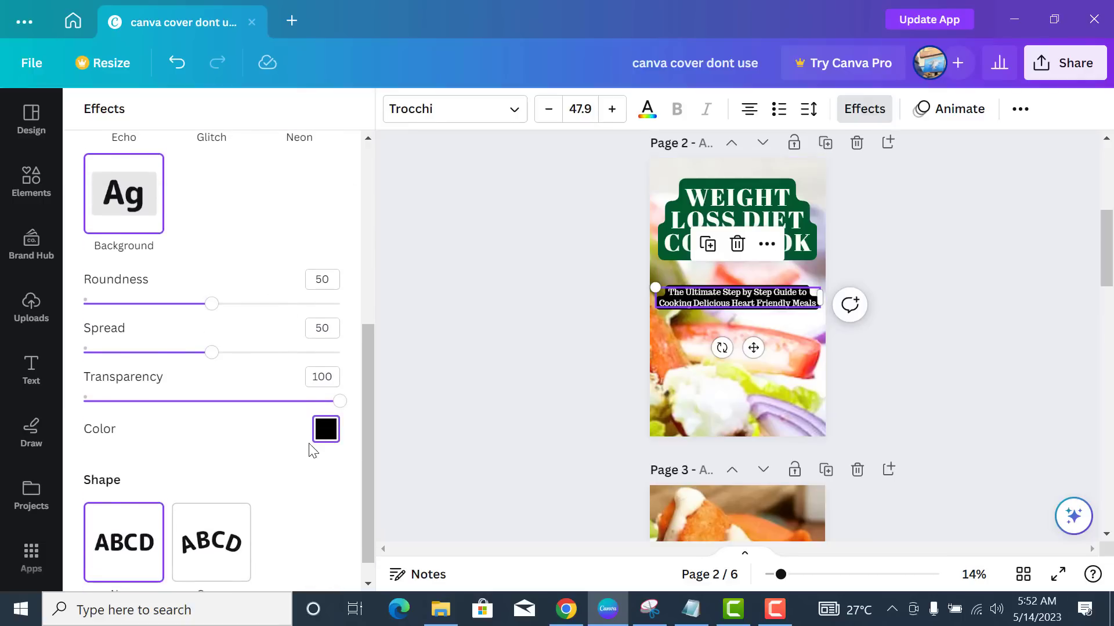
pyautogui.click(324, 431)
pyautogui.click(225, 266)
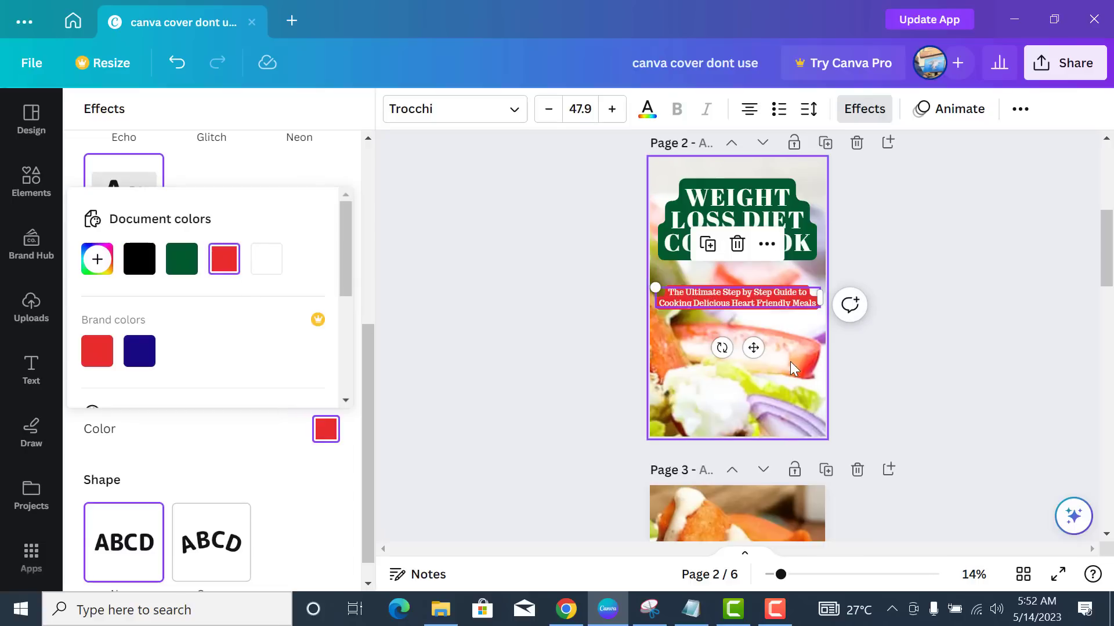
pyautogui.scroll(-5, 106, 258)
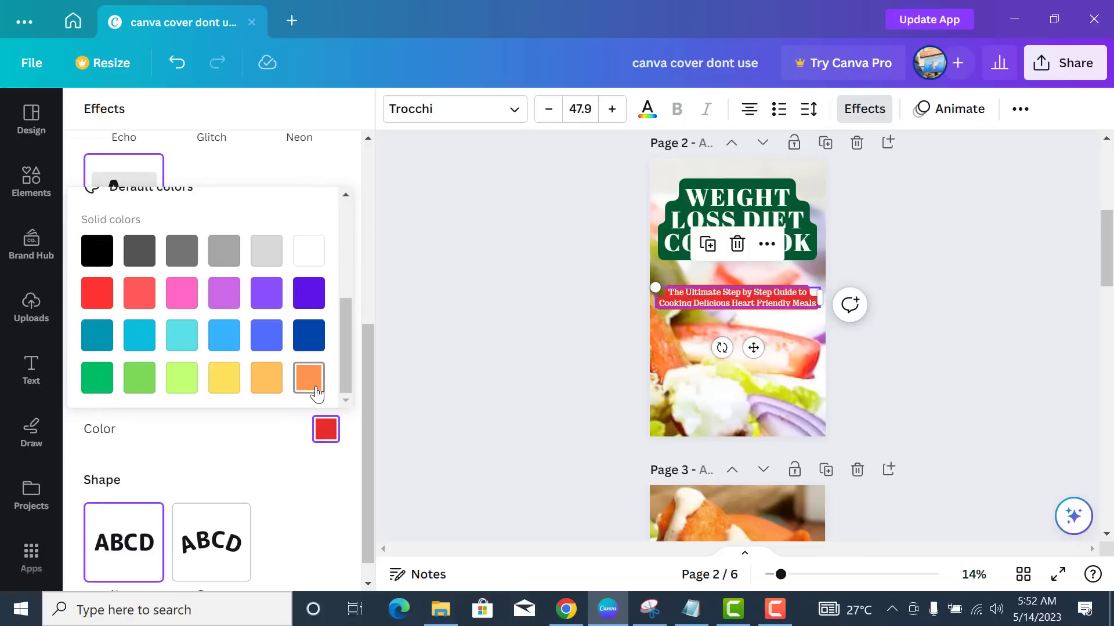
pyautogui.click(125, 293)
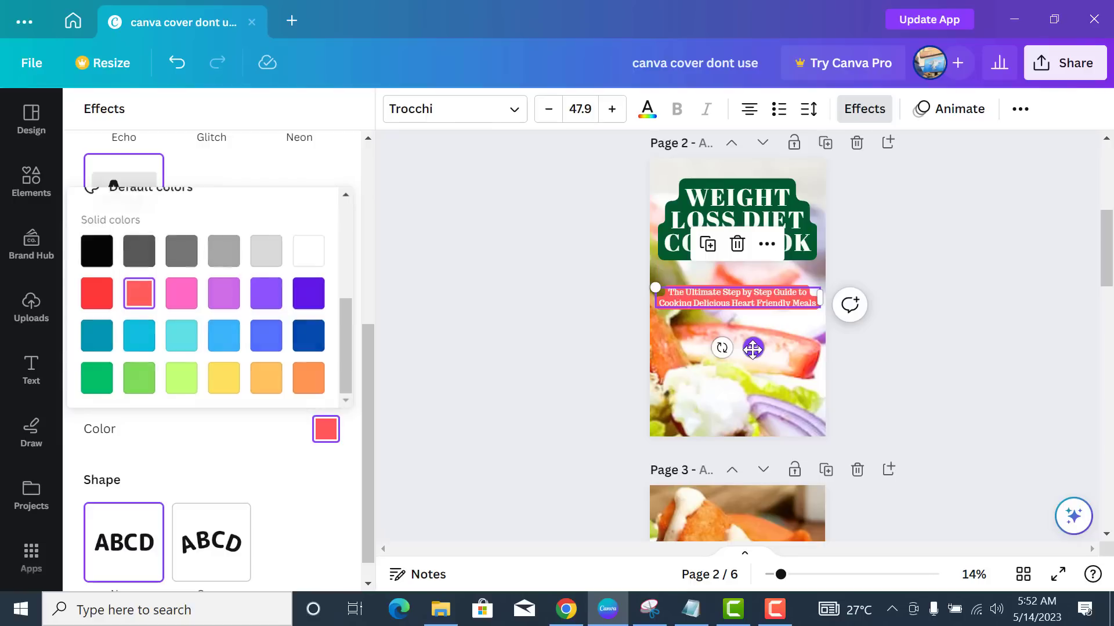
# - Position the subtitle directly below the green-backed title
pyautogui.moveTo(752, 348); pyautogui.dragTo(753, 337)
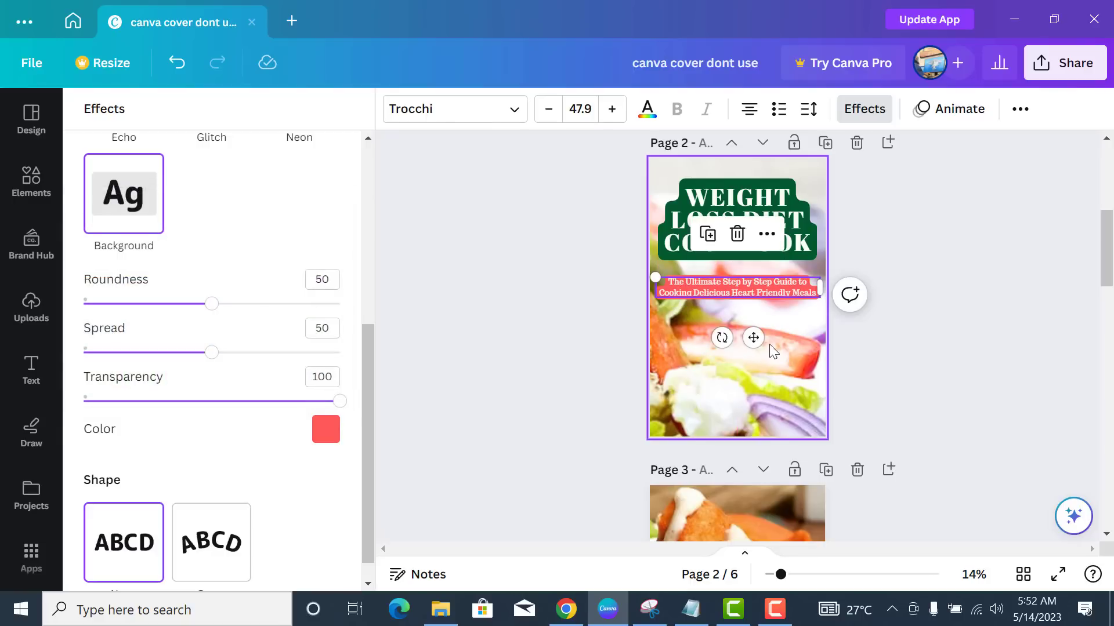
pyautogui.click(808, 248)
pyautogui.click(794, 291)
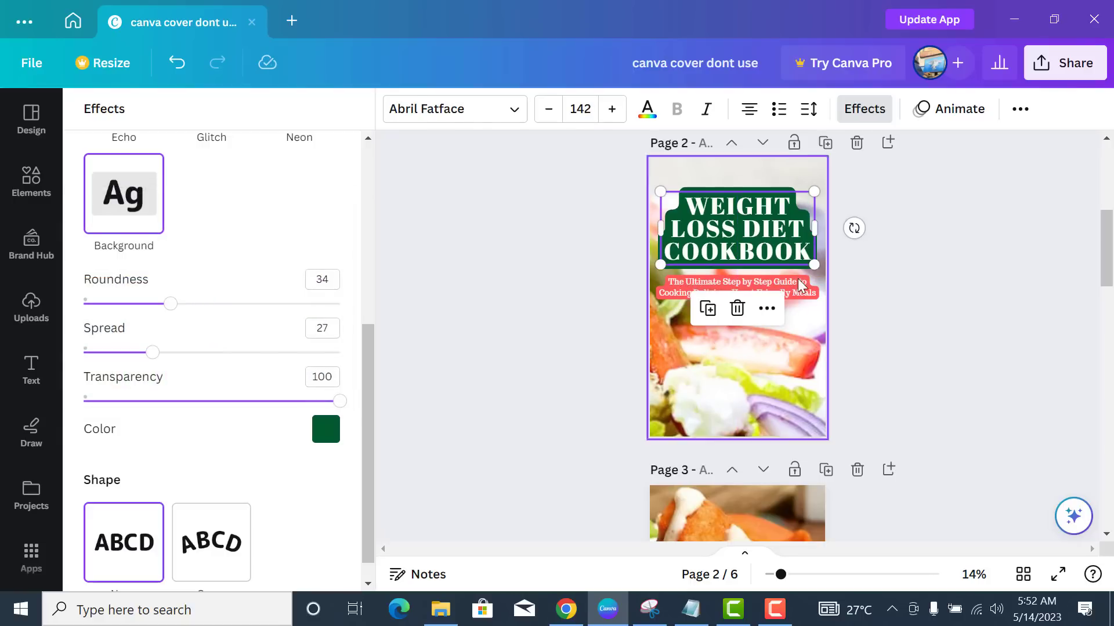
pyautogui.moveTo(793, 292); pyautogui.dragTo(795, 292)
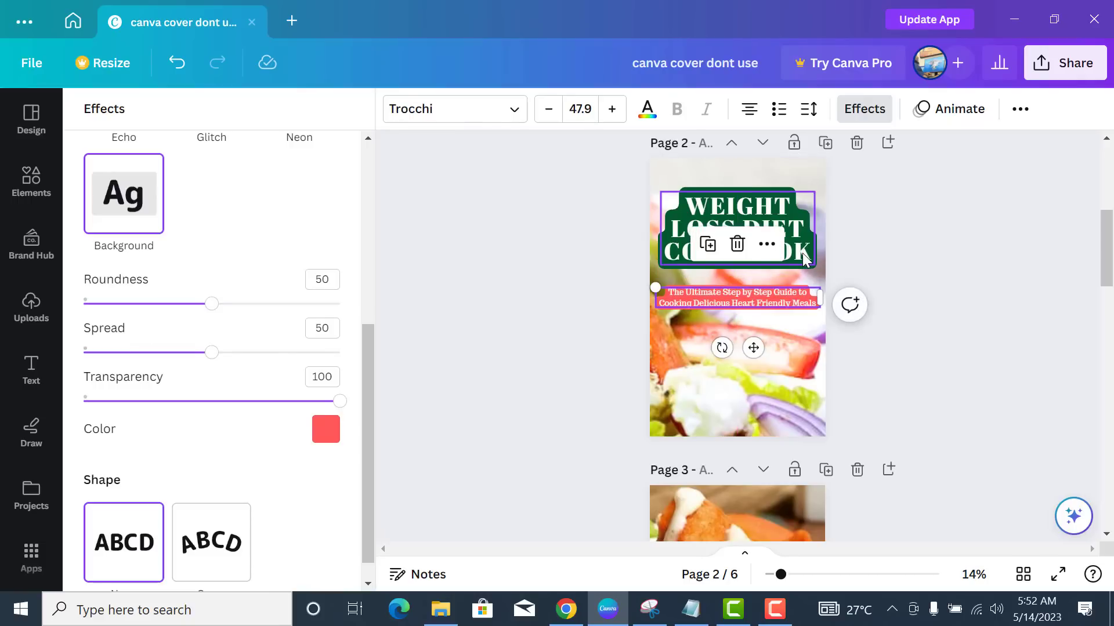
pyautogui.click(805, 262)
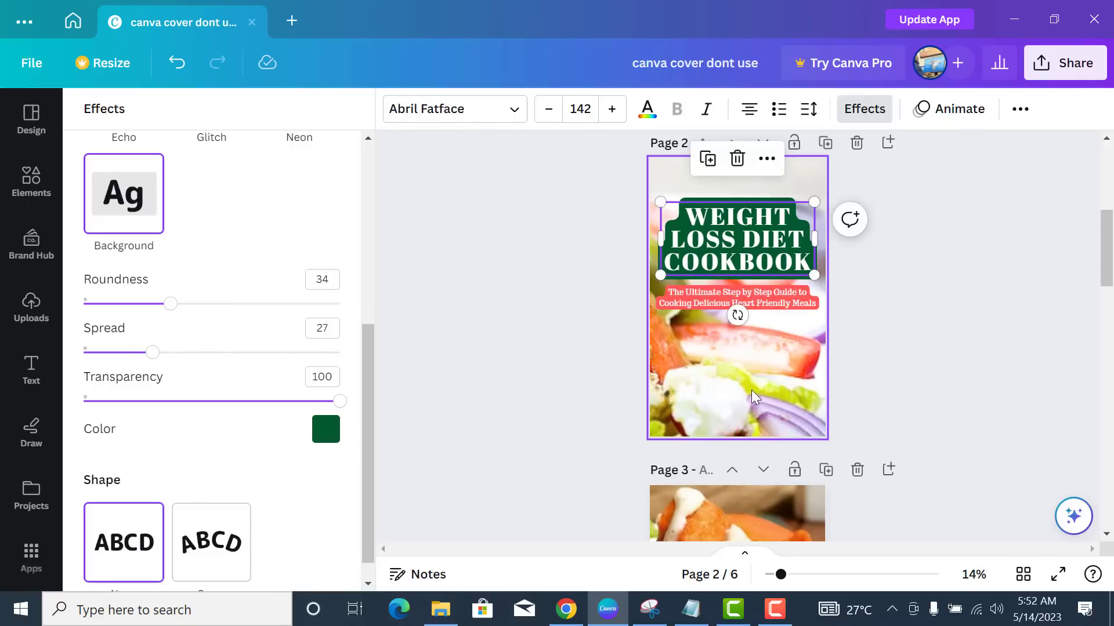
# - Paste the author credit text box onto page 2 and give it a Background highlight
pyautogui.click(745, 406)
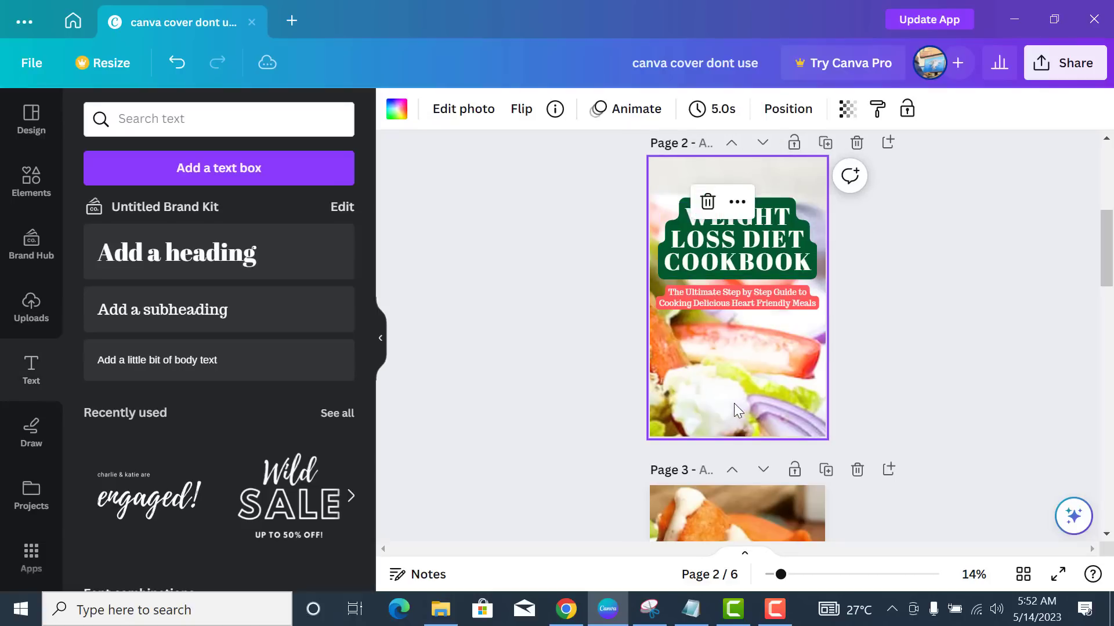
pyautogui.scroll(5, 549, 332)
pyautogui.scroll(-5, 550, 332)
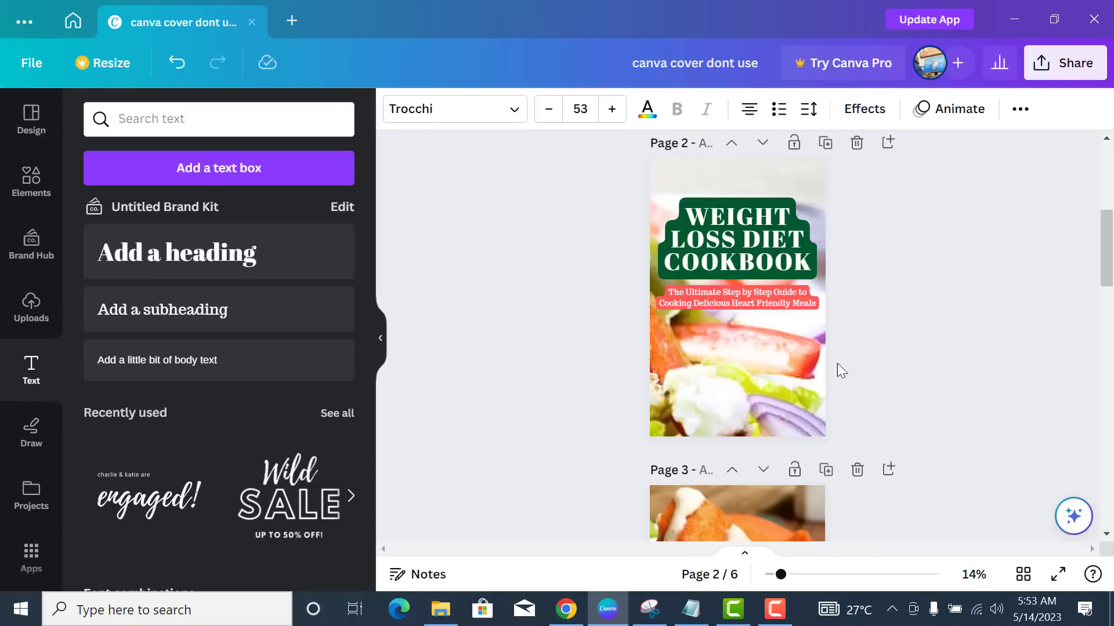
pyautogui.click(778, 388)
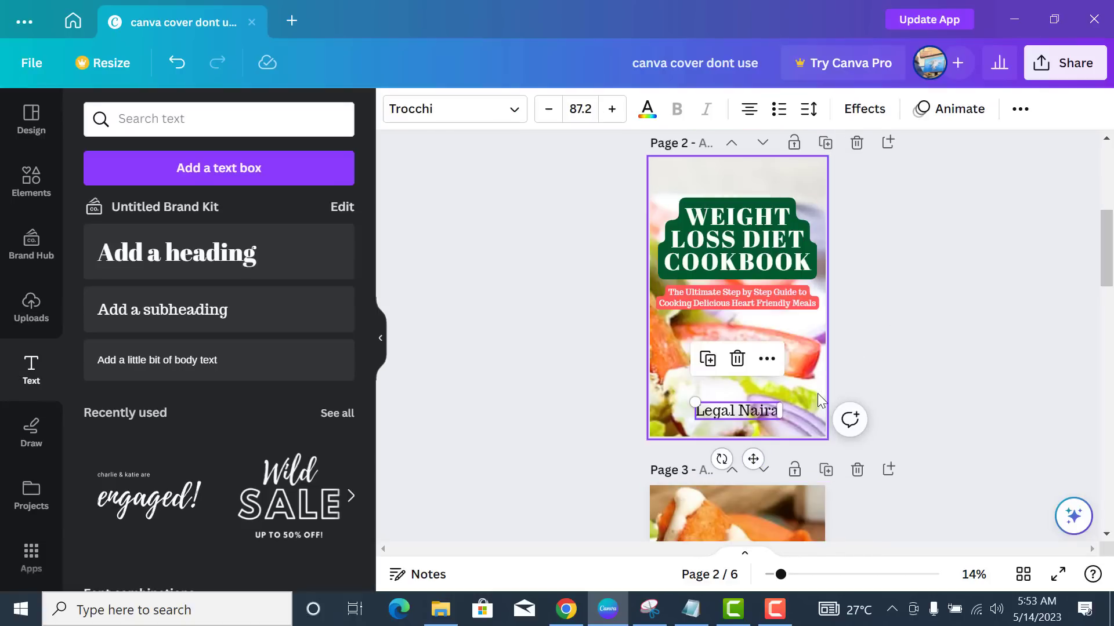
pyautogui.click(858, 116)
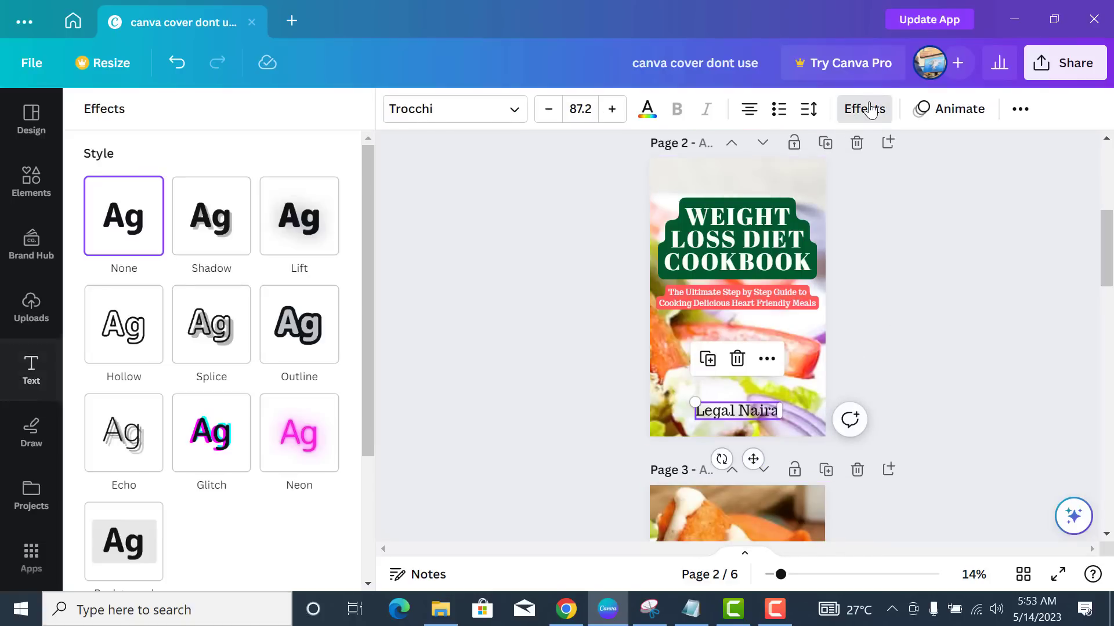
pyautogui.click(124, 541)
pyautogui.click(921, 373)
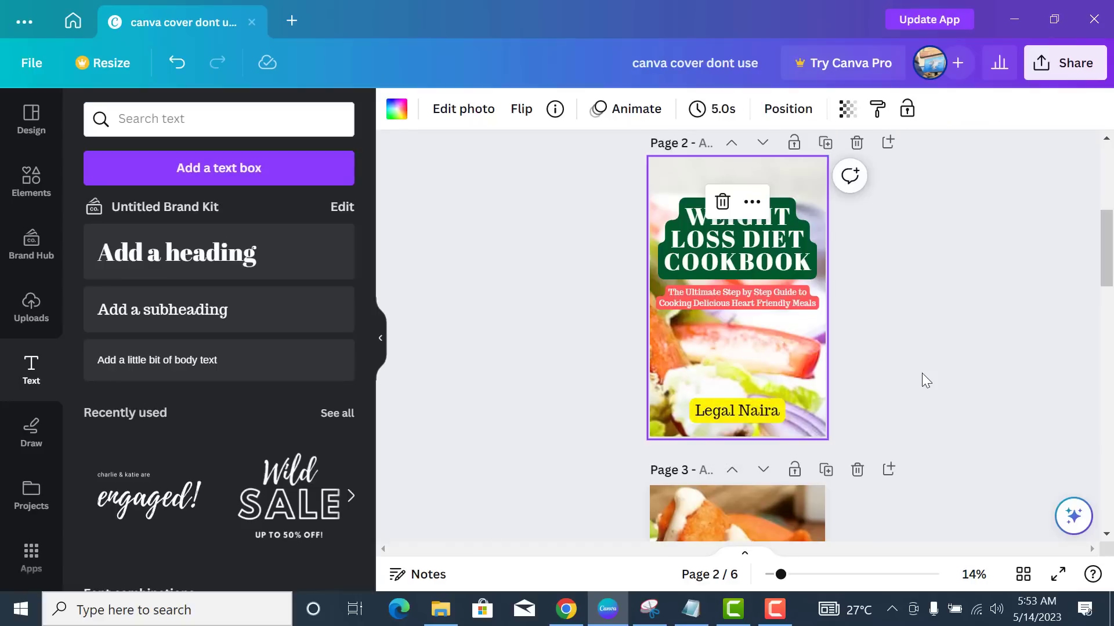
# - Make the author credit's highlight dark green and its text white
pyautogui.click(778, 420)
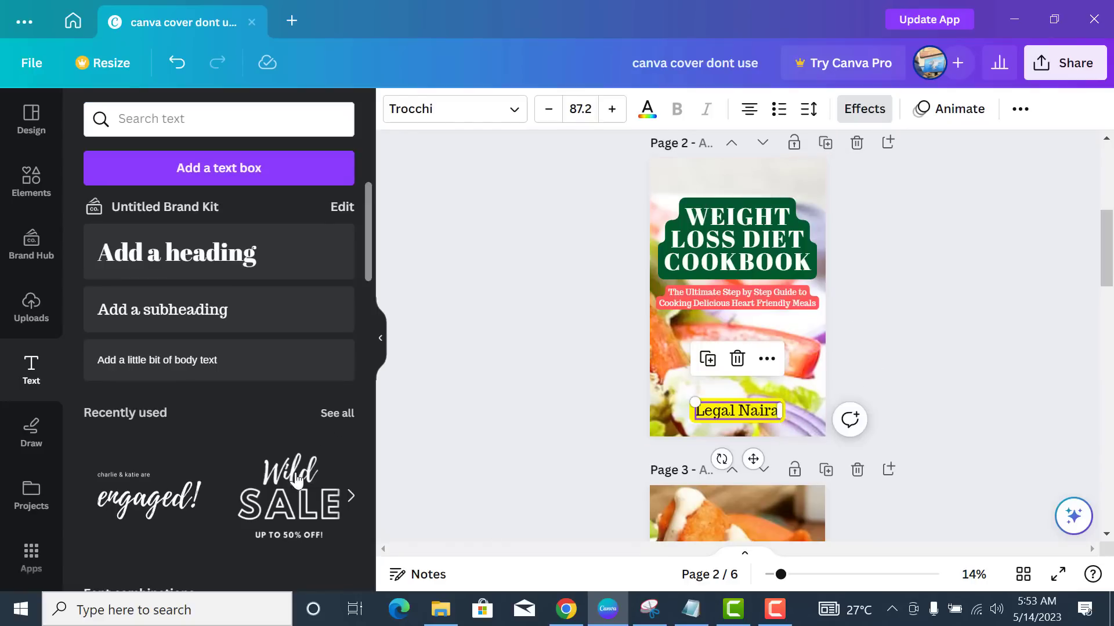
pyautogui.click(843, 112)
pyautogui.click(183, 261)
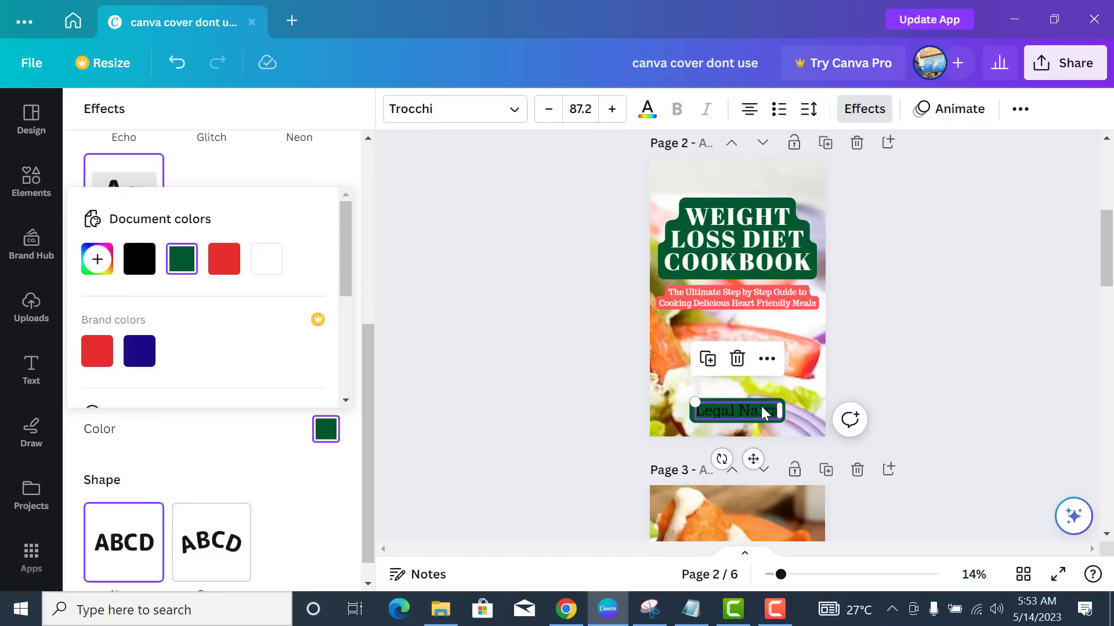
pyautogui.click(649, 113)
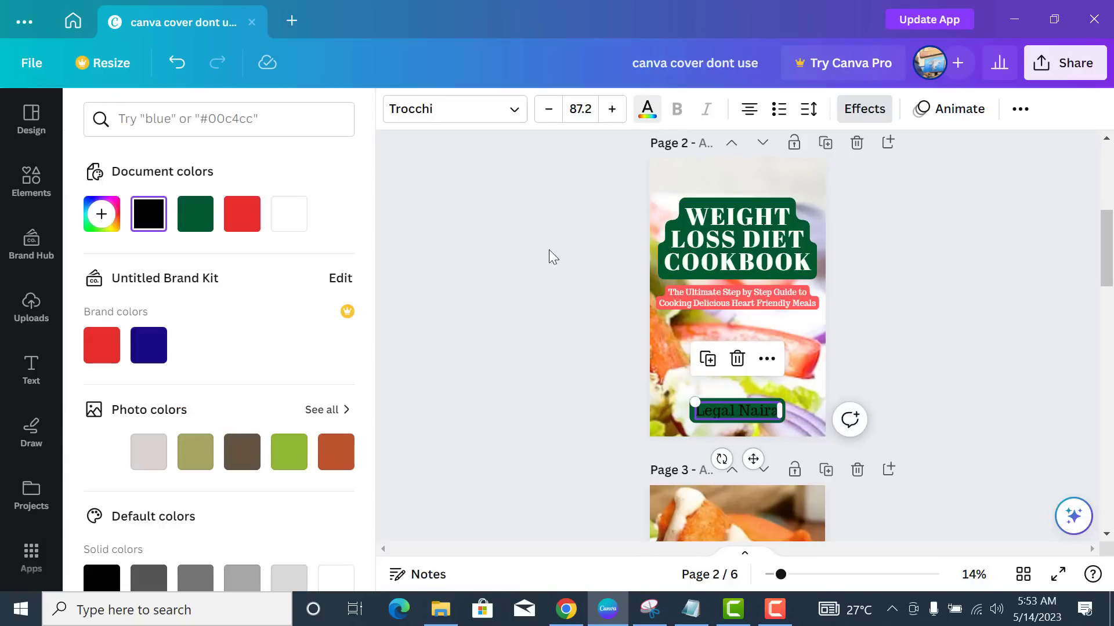
pyautogui.click(297, 225)
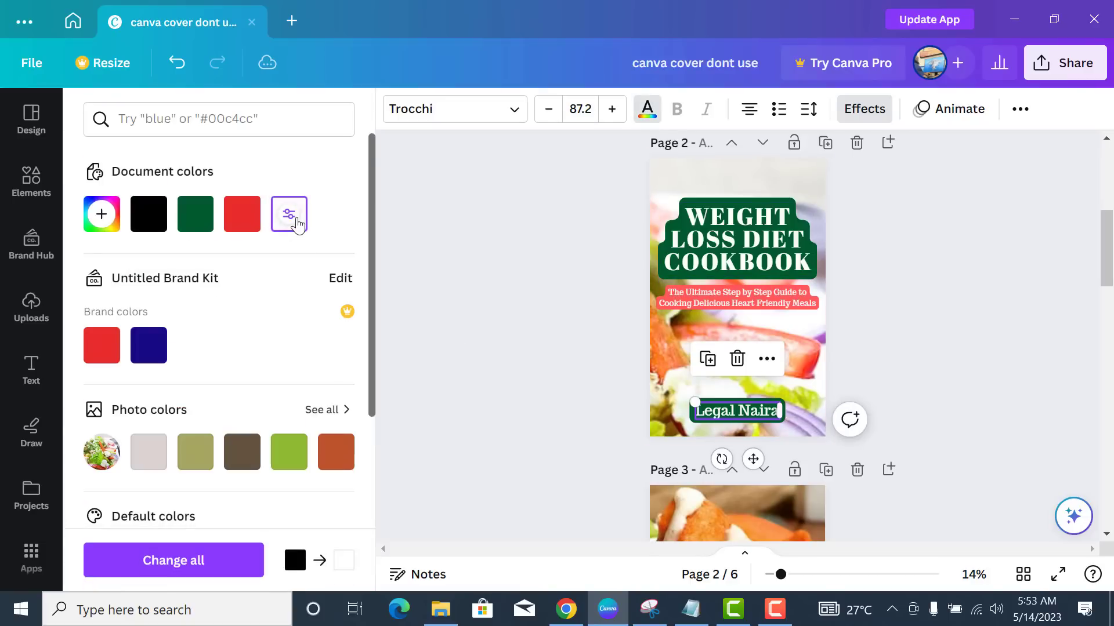
pyautogui.click(822, 339)
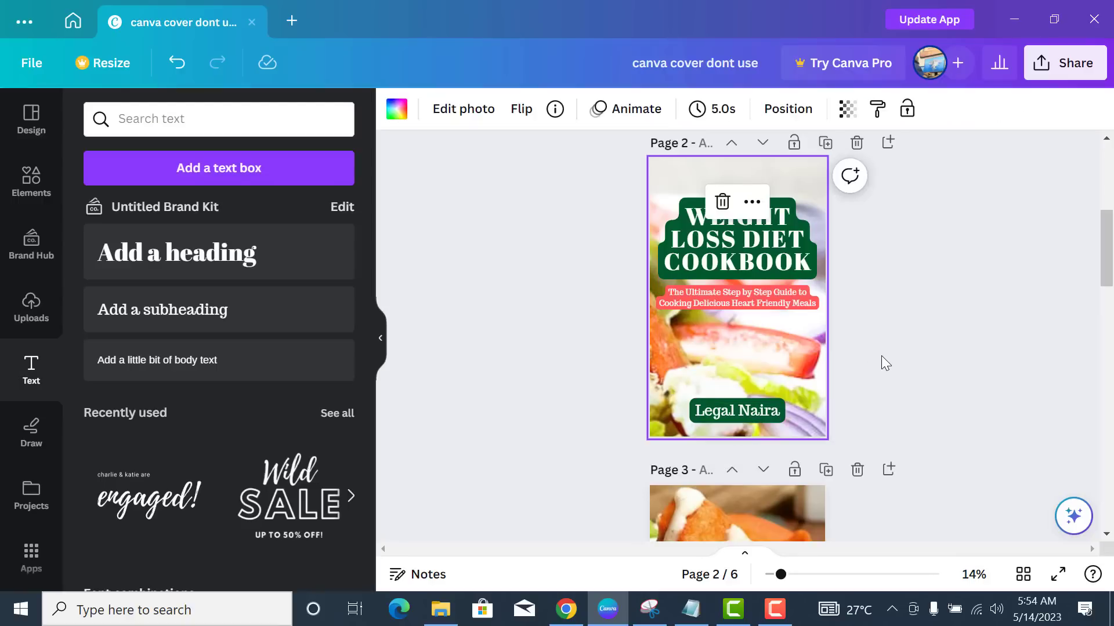
pyautogui.scroll(2, 882, 356)
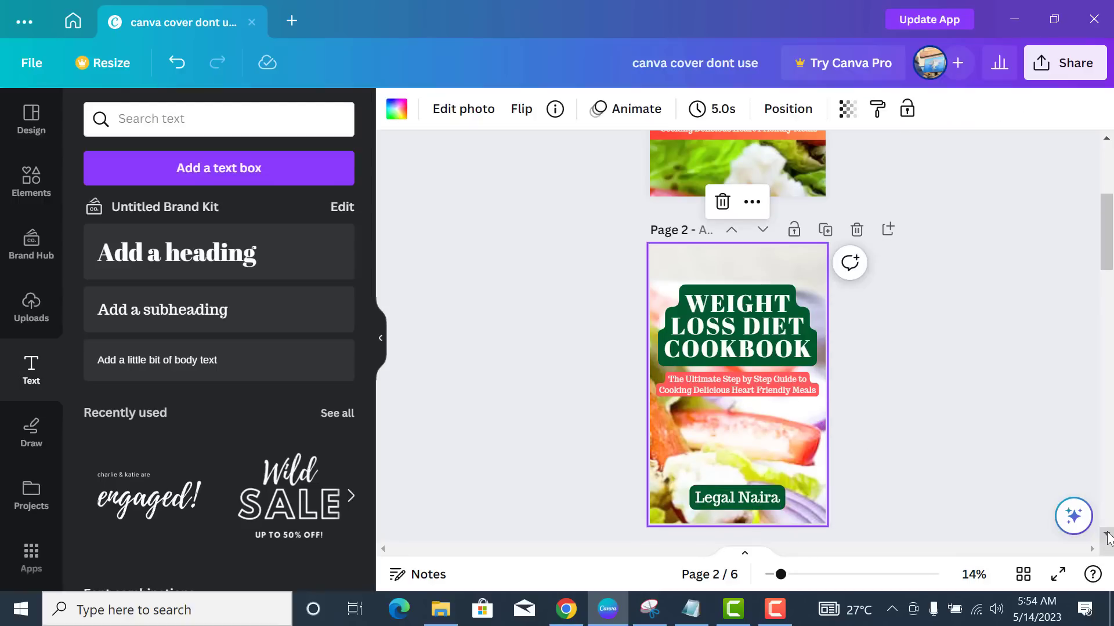
pyautogui.click(1106, 535)
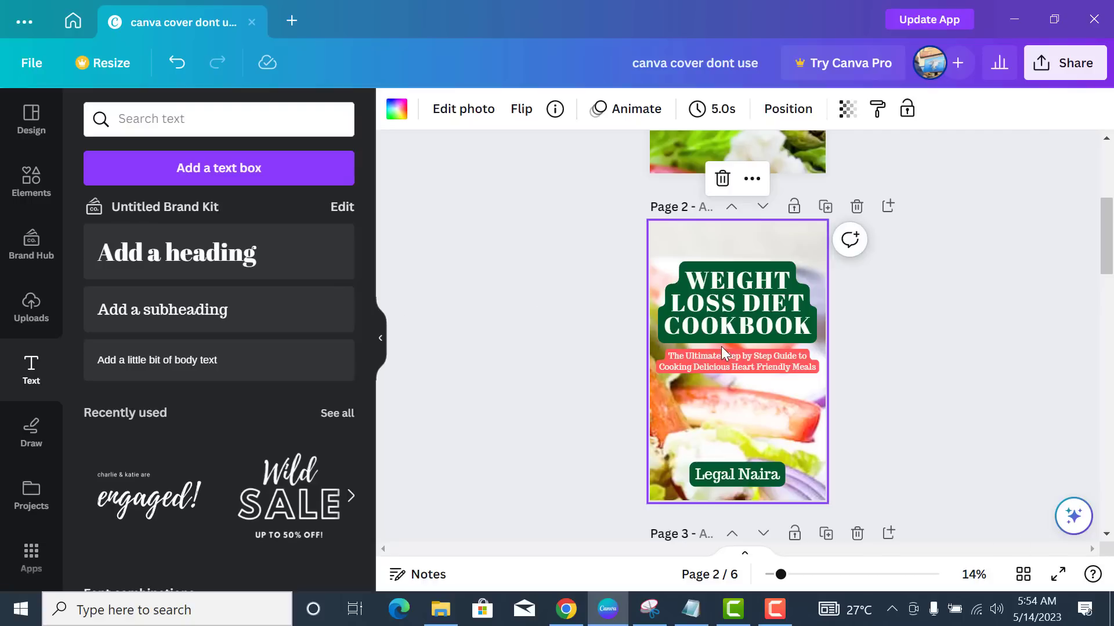
# - Scroll down to page 6, showing a white area above the salad photo collage
pyautogui.scroll(-2, 721, 347)
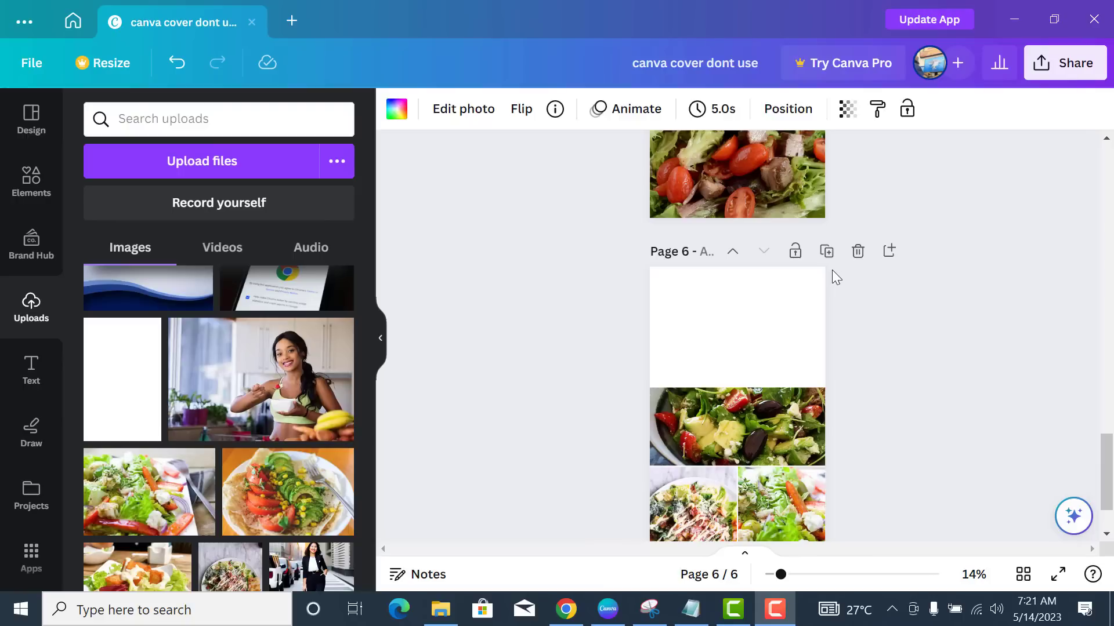
# - Add a blank page 7 after page 6 and switch to the Elements library
pyautogui.click(888, 255)
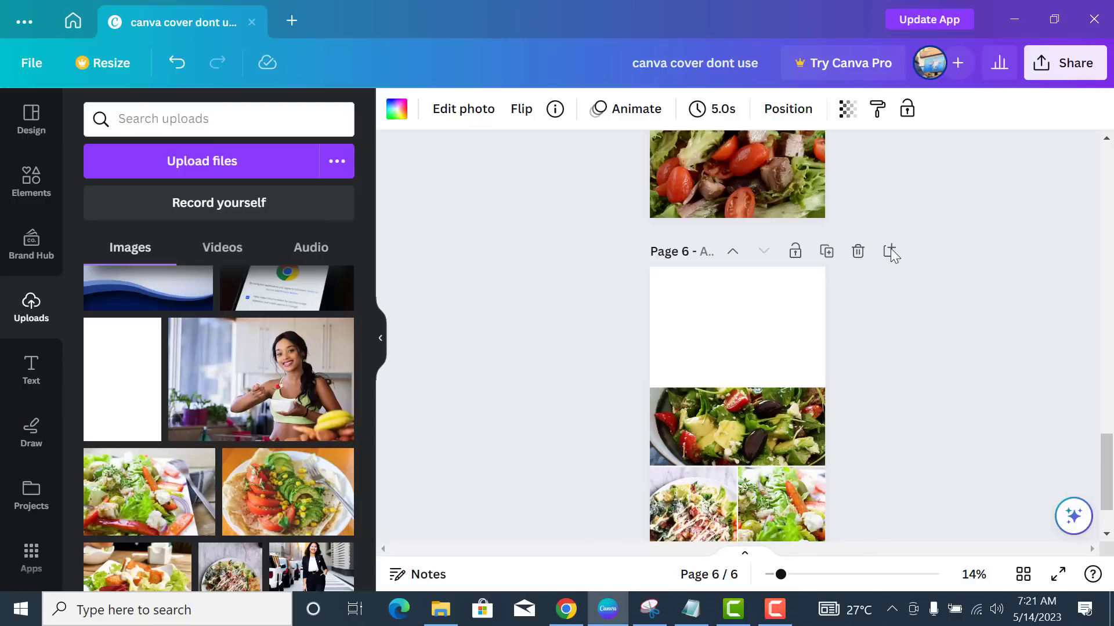
pyautogui.click(888, 254)
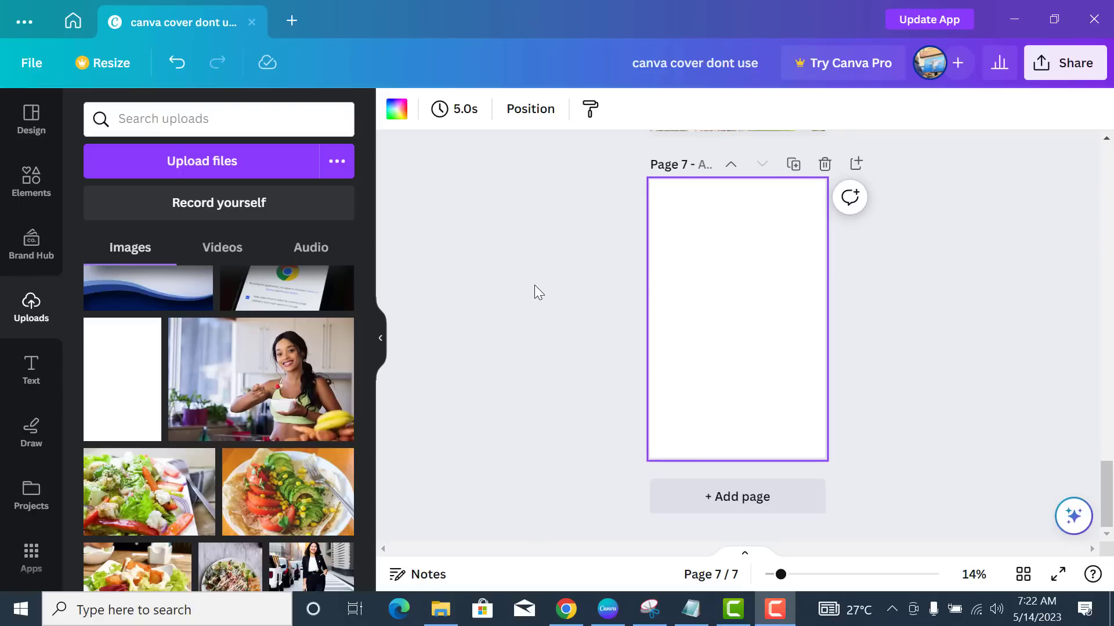
pyautogui.click(32, 188)
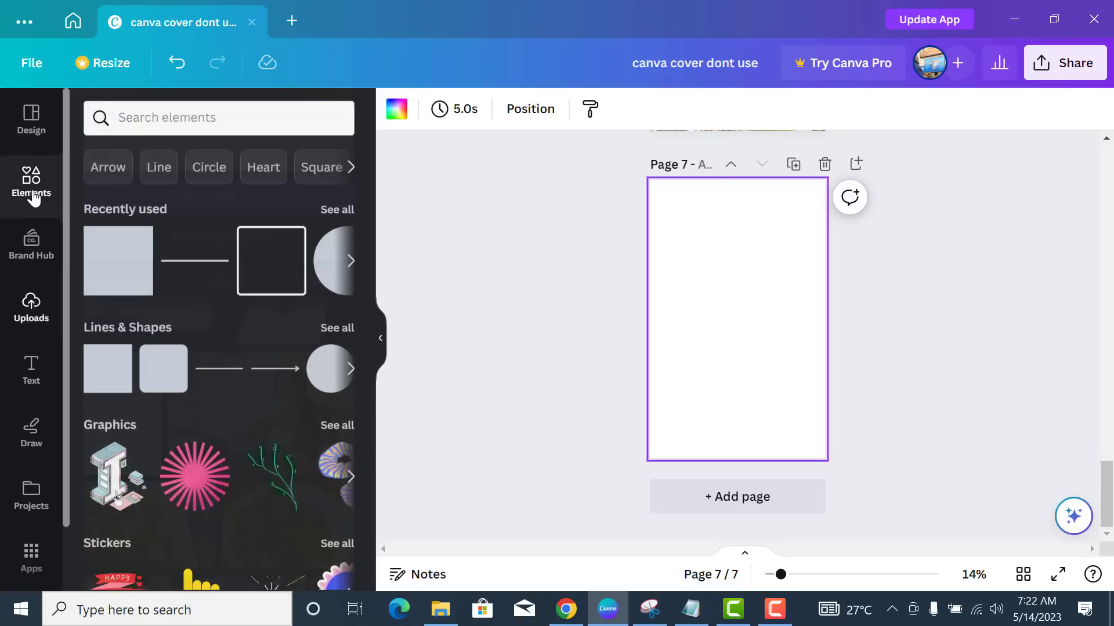
# - Search Elements for 'GRIDS', show all grid layouts, and scroll through the thumbnails
pyautogui.click(177, 115)
pyautogui.write('GRIDS')
pyautogui.press('Return')
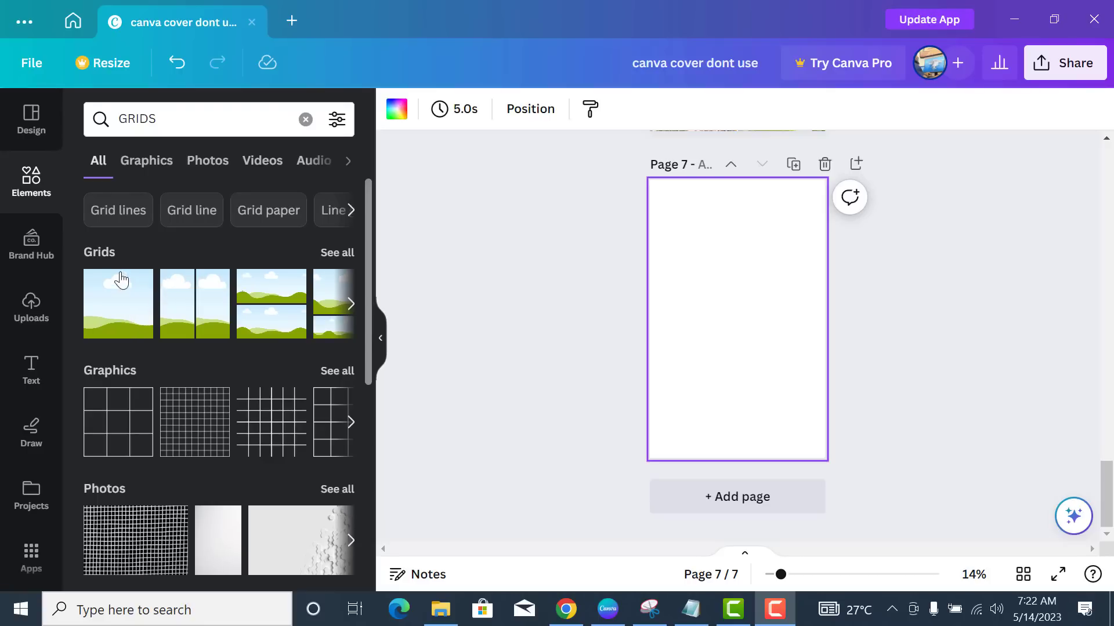
pyautogui.click(337, 253)
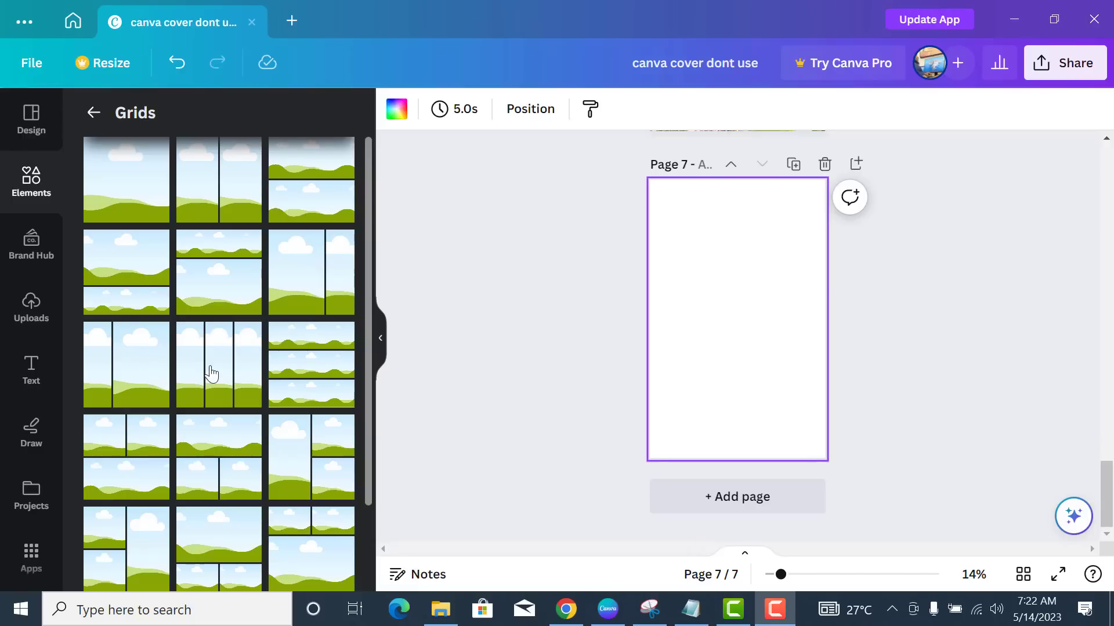
pyautogui.scroll(-2, 250, 376)
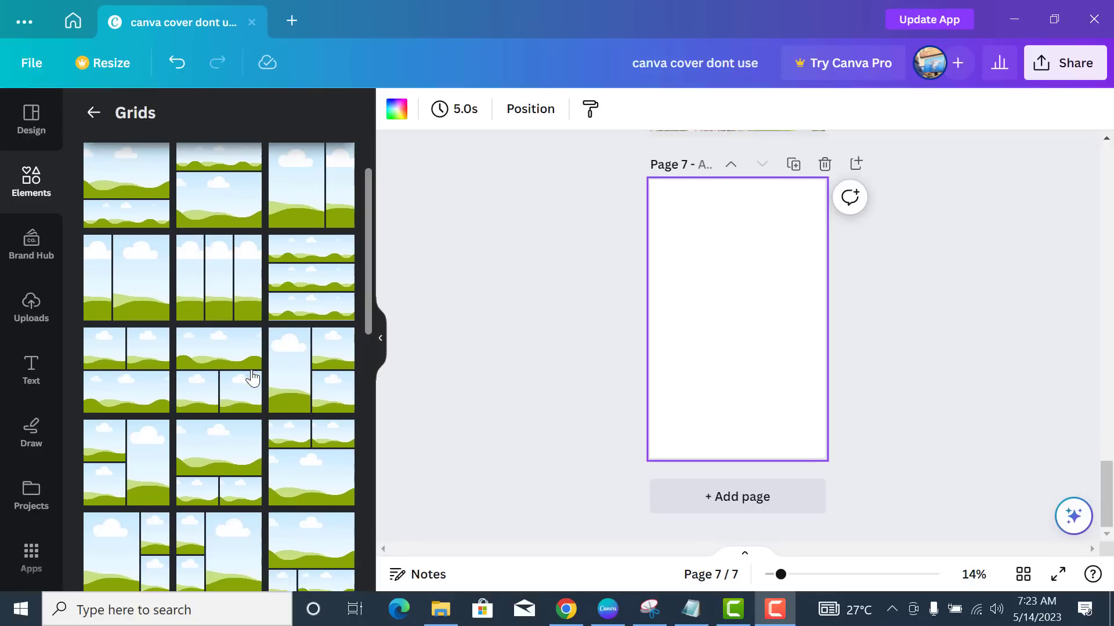
pyautogui.scroll(-2, 254, 364)
pyautogui.scroll(-5, 254, 364)
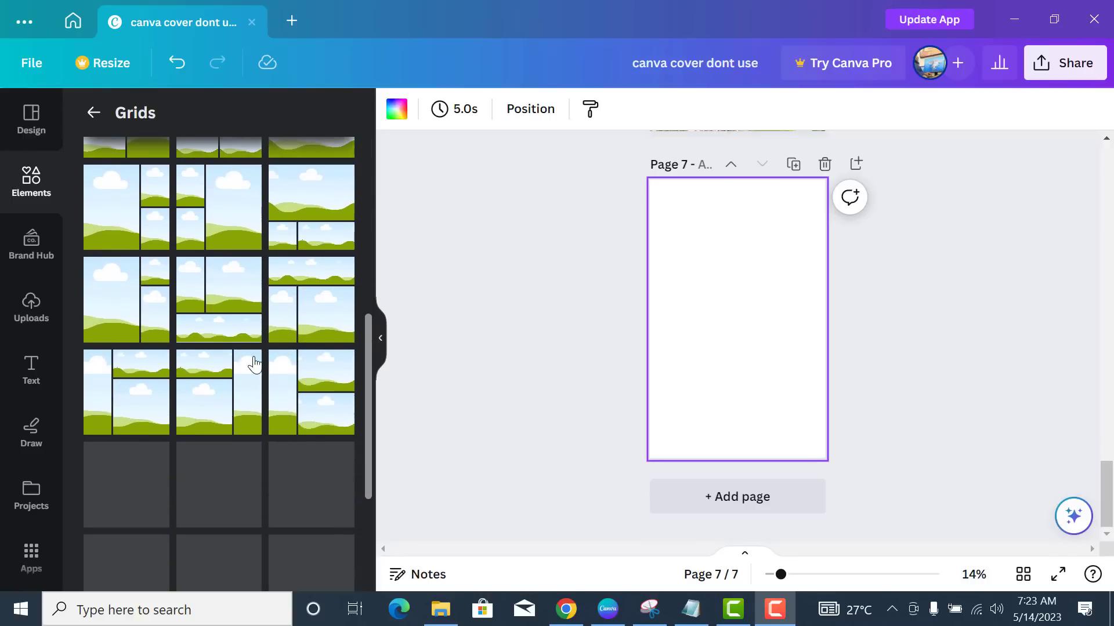
pyautogui.scroll(-6, 254, 364)
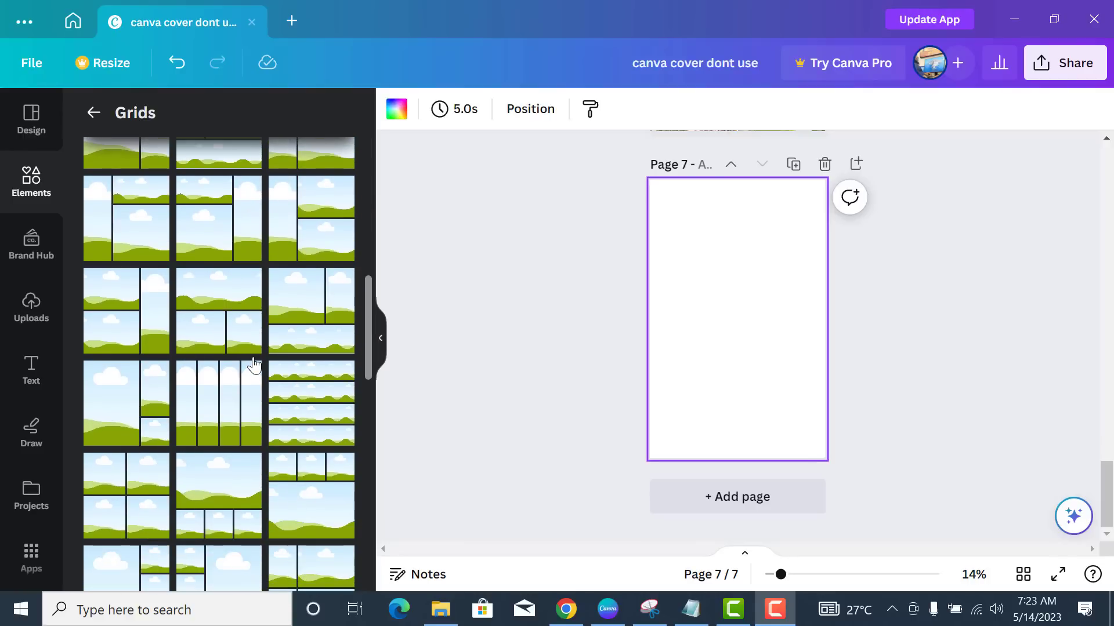
pyautogui.scroll(-5, 254, 364)
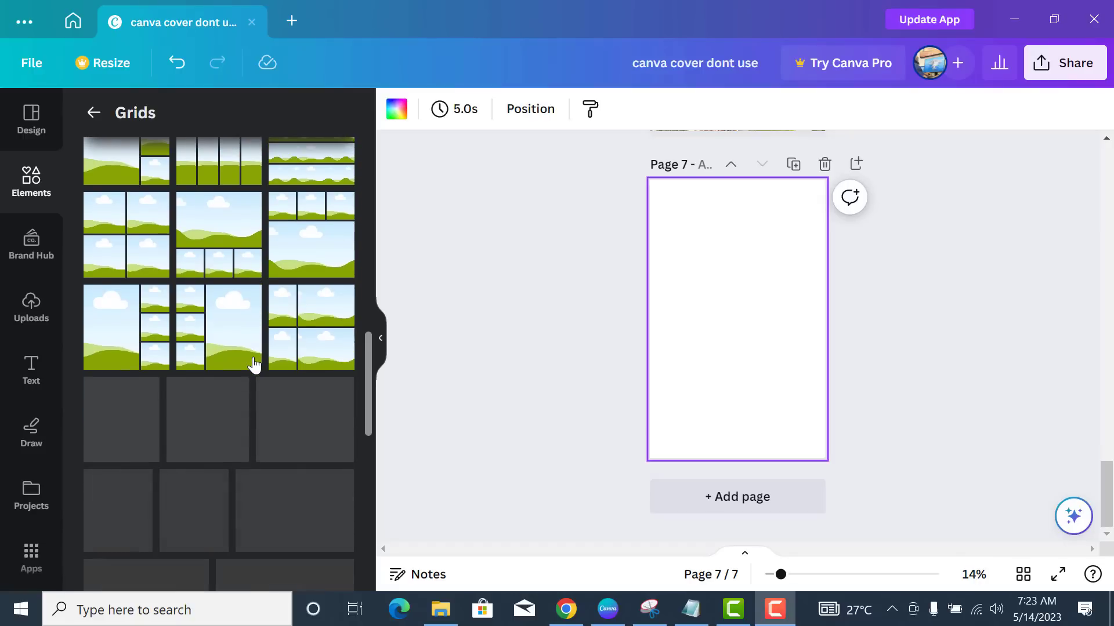
pyautogui.scroll(-5, 254, 364)
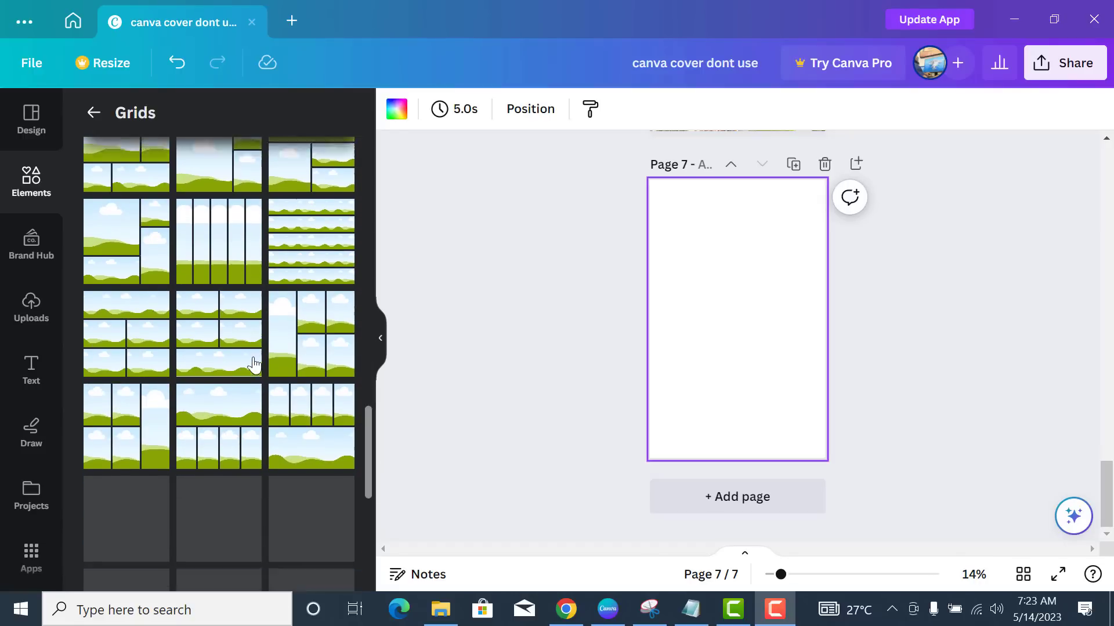
pyautogui.scroll(-5, 224, 296)
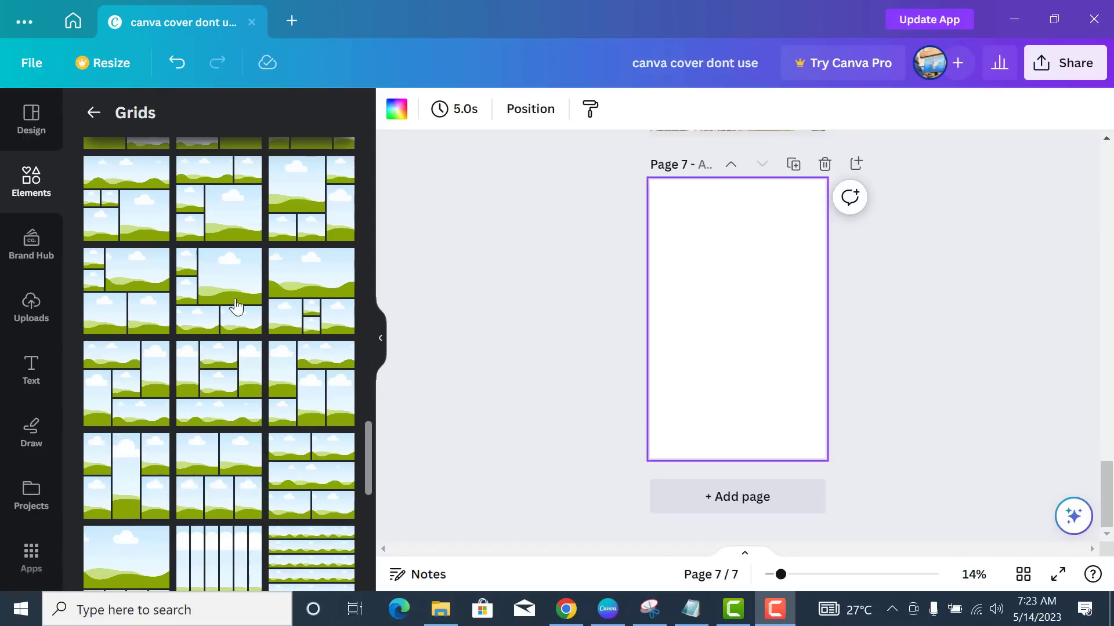
pyautogui.scroll(-2, 255, 337)
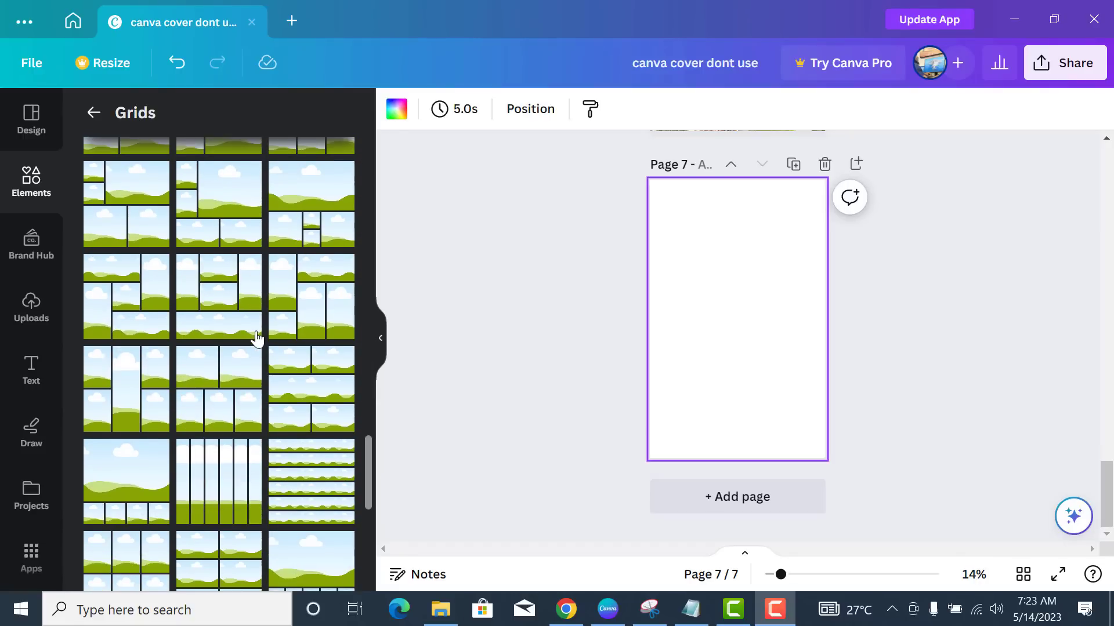
pyautogui.scroll(-3, 254, 406)
pyautogui.scroll(-5, 254, 406)
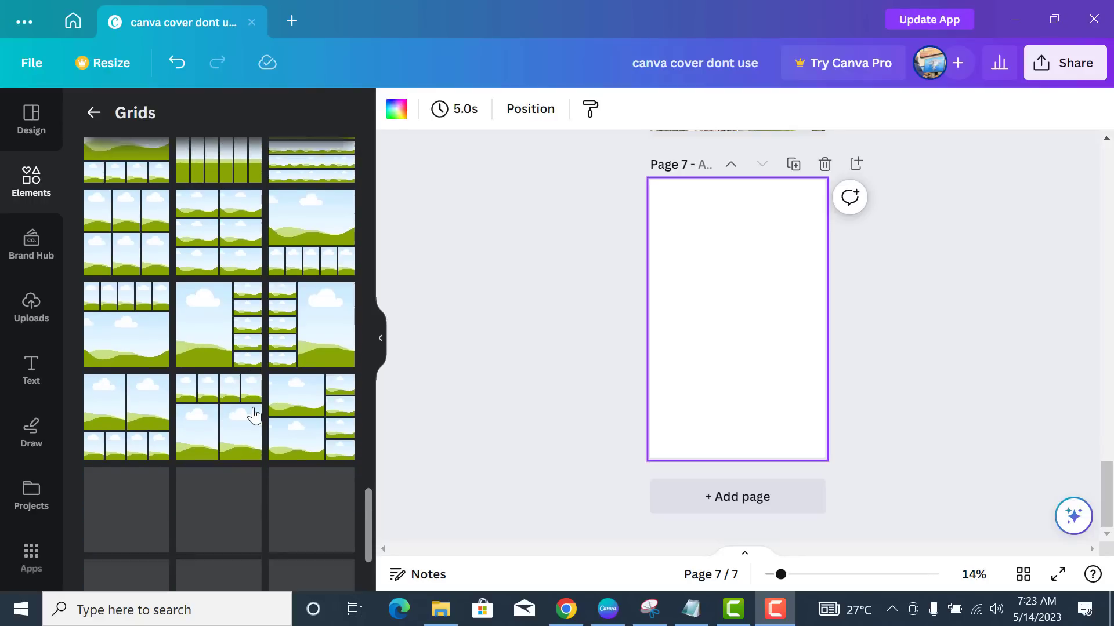
pyautogui.scroll(-2, 254, 413)
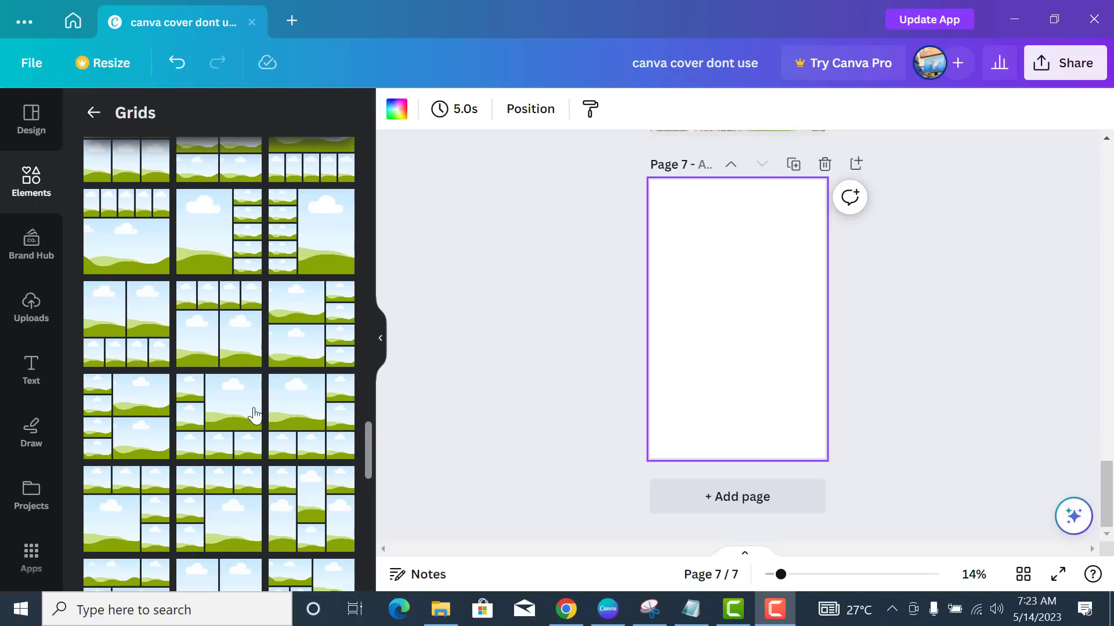
pyautogui.scroll(-3, 254, 413)
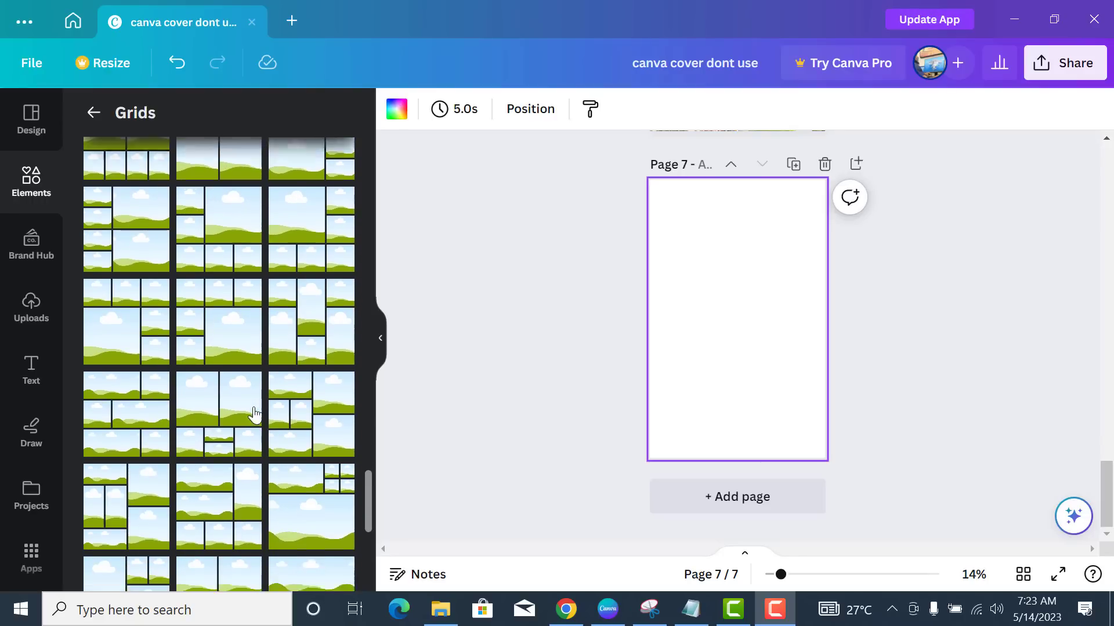
pyautogui.scroll(-2, 253, 412)
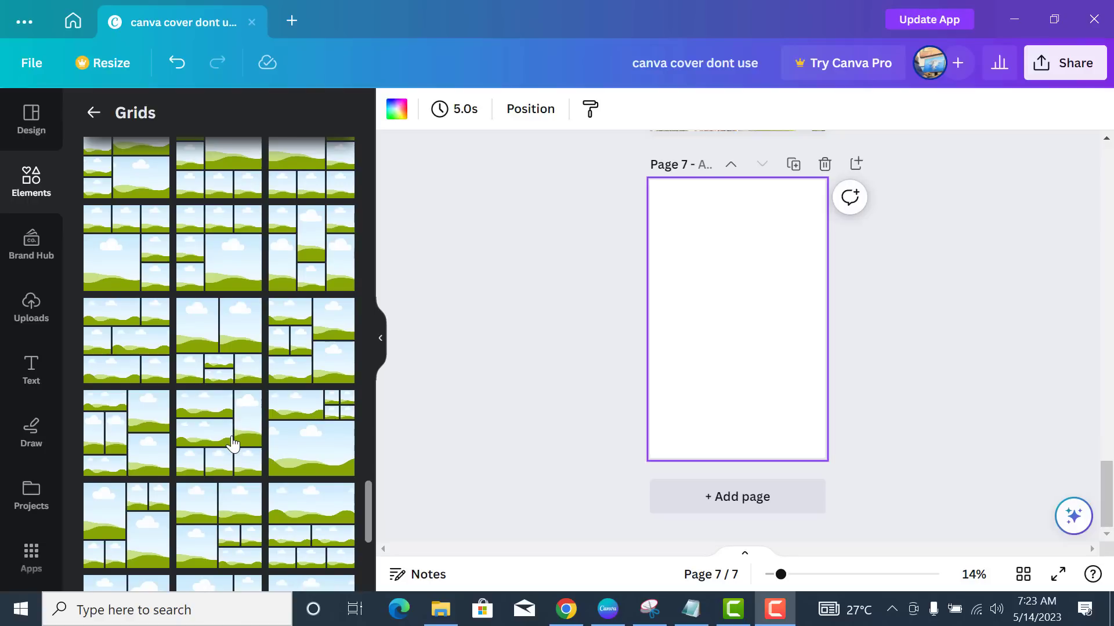
pyautogui.scroll(-2, 238, 432)
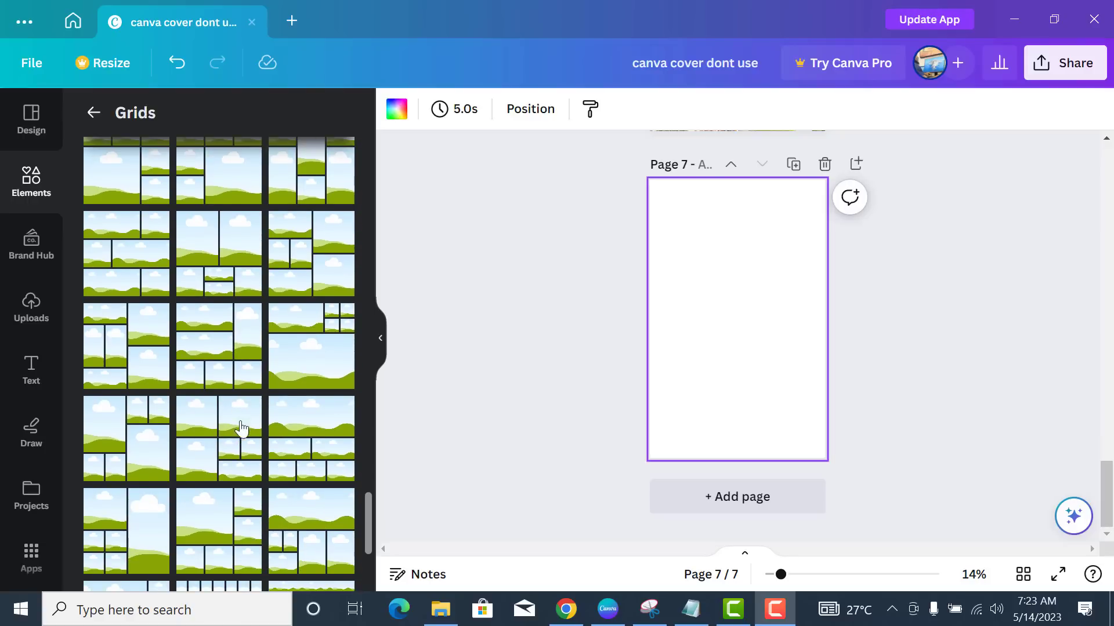
# - Add a six-cell grid to page 7 and drop the woman-eating photo into its top-left cell
pyautogui.click(212, 369)
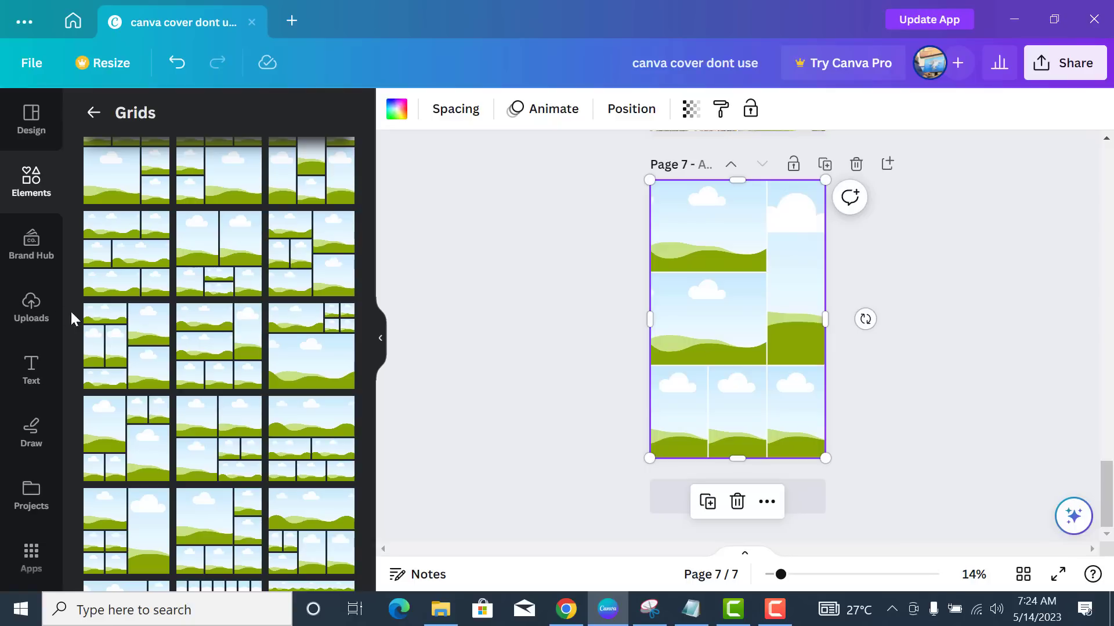
pyautogui.click(44, 316)
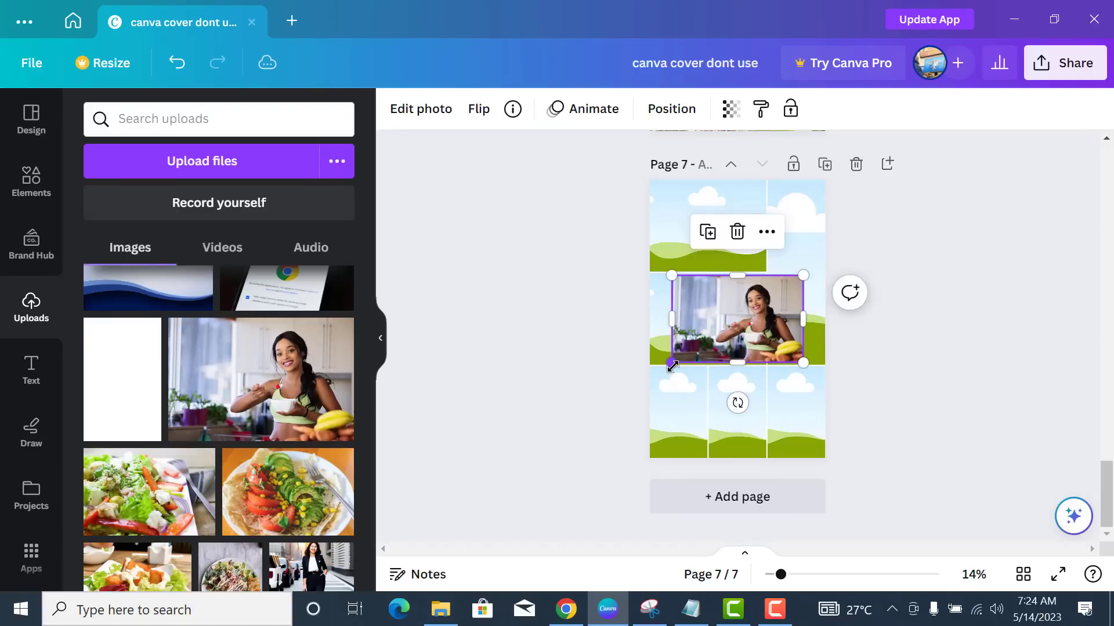
pyautogui.moveTo(671, 364); pyautogui.dragTo(643, 385)
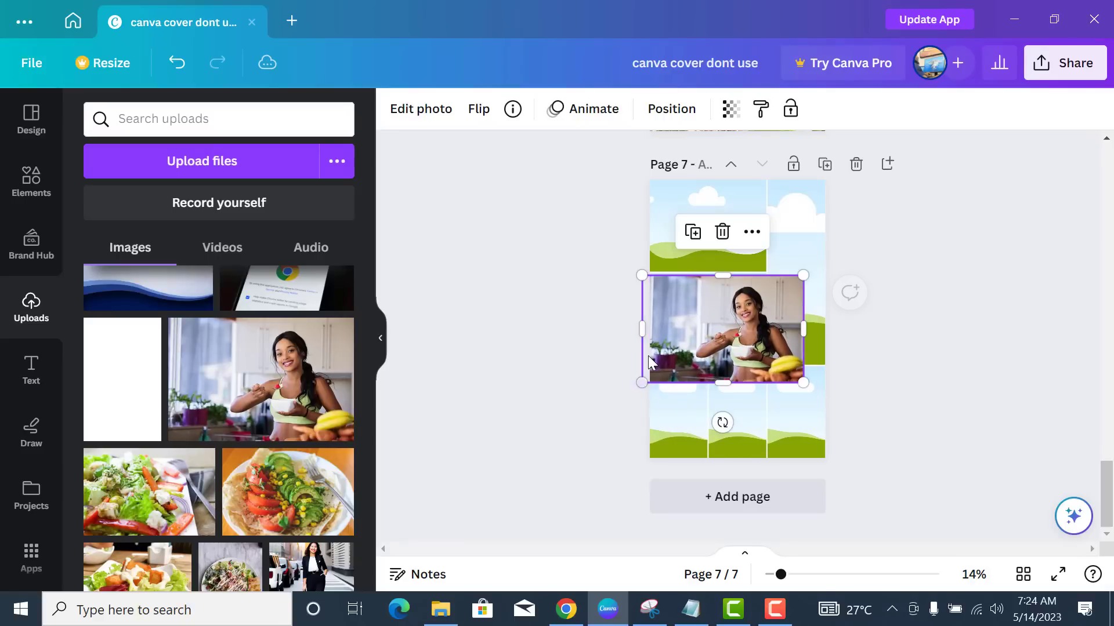
pyautogui.moveTo(643, 341); pyautogui.dragTo(724, 248)
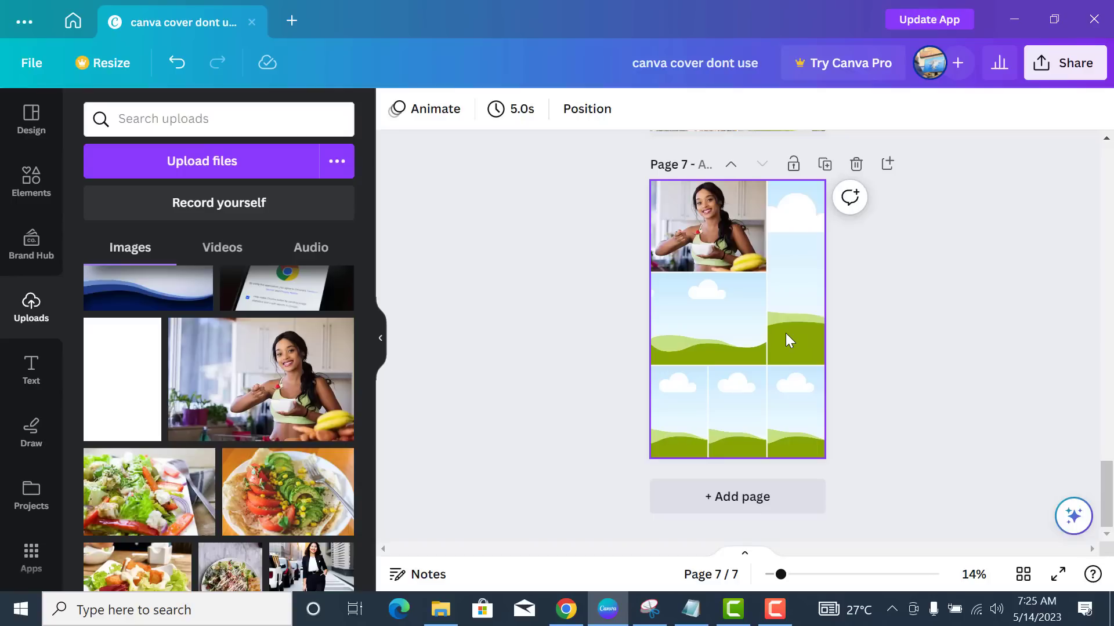
# - Recrop the woman's photo in the top-left cell, enlarging it and shifting it upward
pyautogui.doubleClick(724, 243)
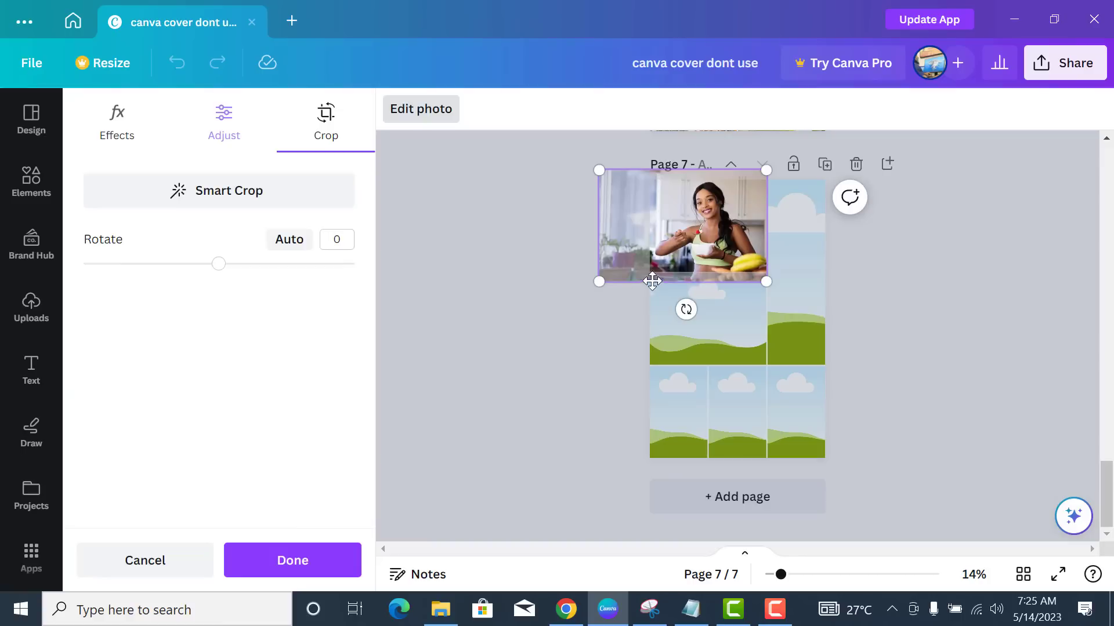
pyautogui.moveTo(586, 286); pyautogui.dragTo(547, 298)
pyautogui.moveTo(712, 221); pyautogui.dragTo(696, 201)
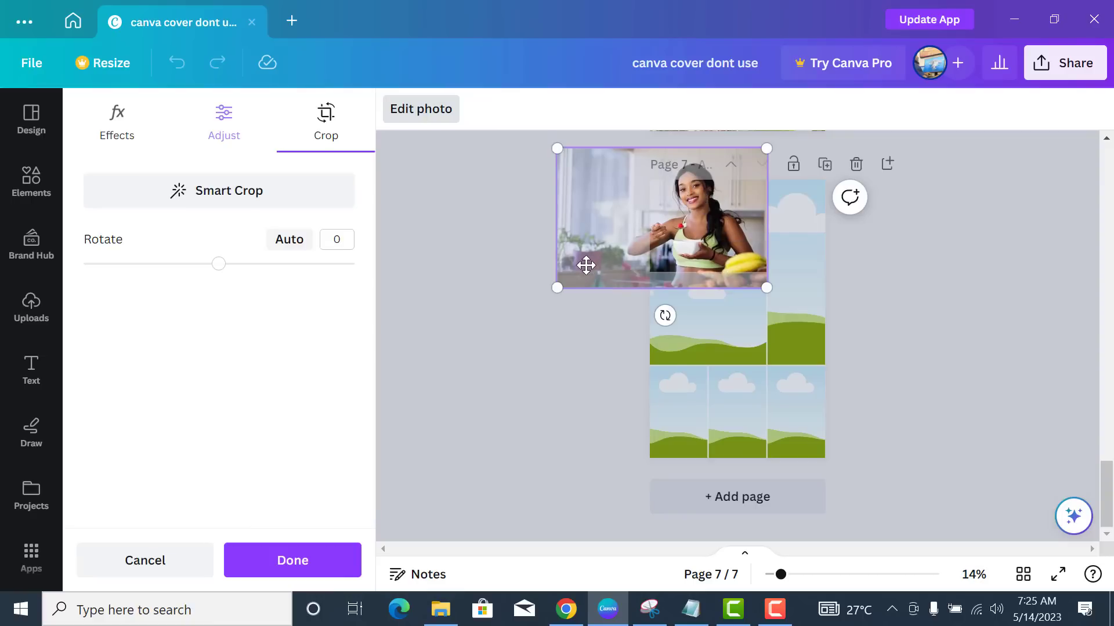
pyautogui.moveTo(557, 149); pyautogui.dragTo(560, 151)
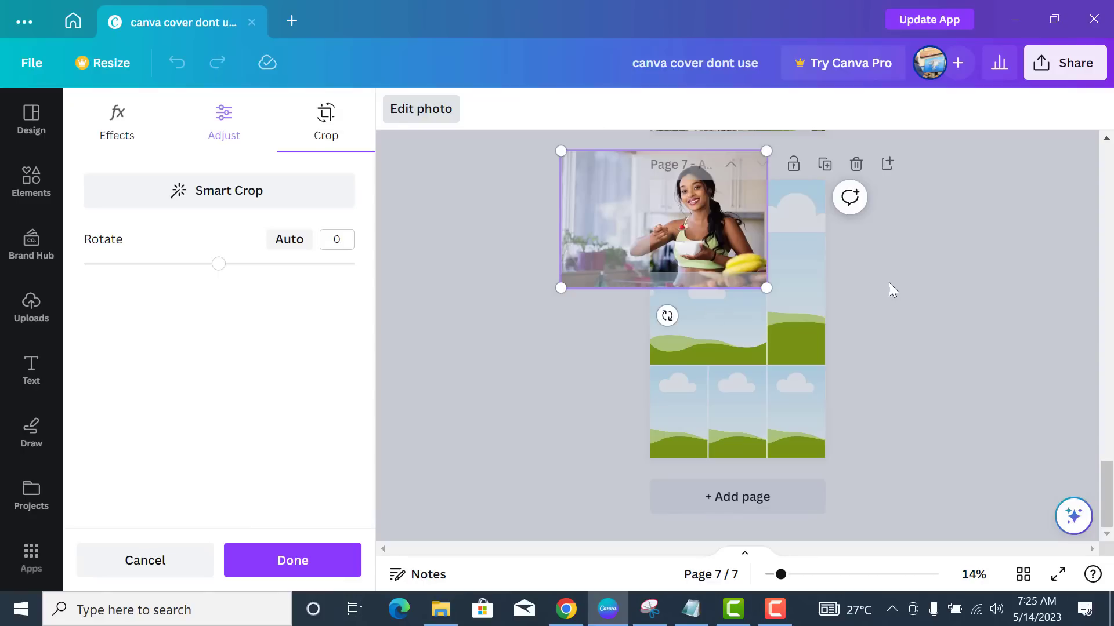
pyautogui.click(880, 311)
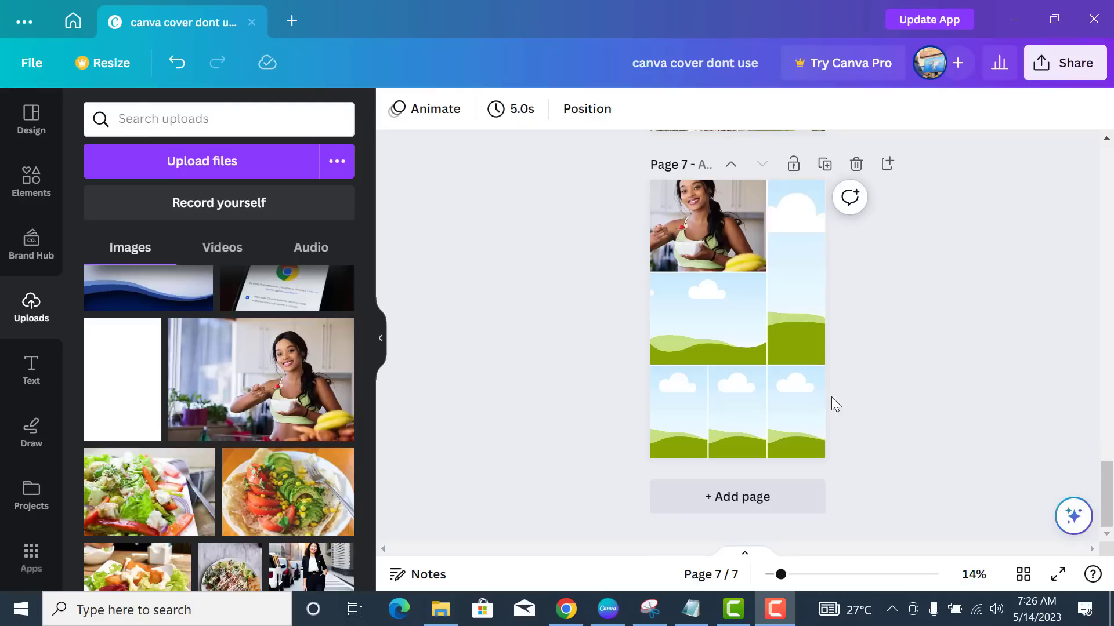
# - Add the salad photo to page 7 and resize it
pyautogui.click(149, 492)
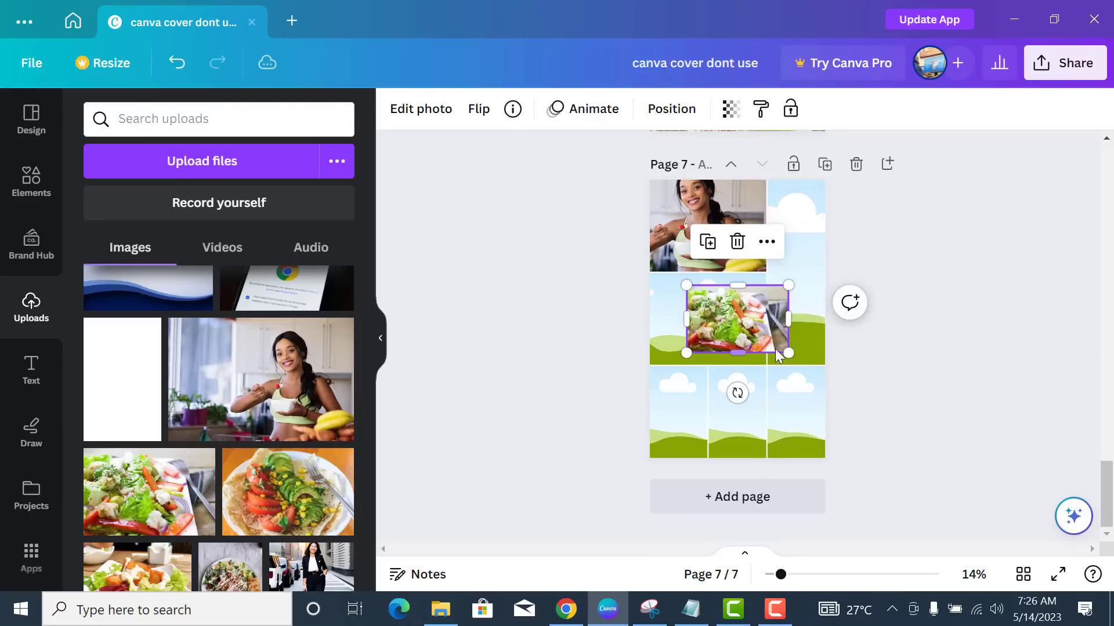
pyautogui.moveTo(788, 318); pyautogui.dragTo(760, 315)
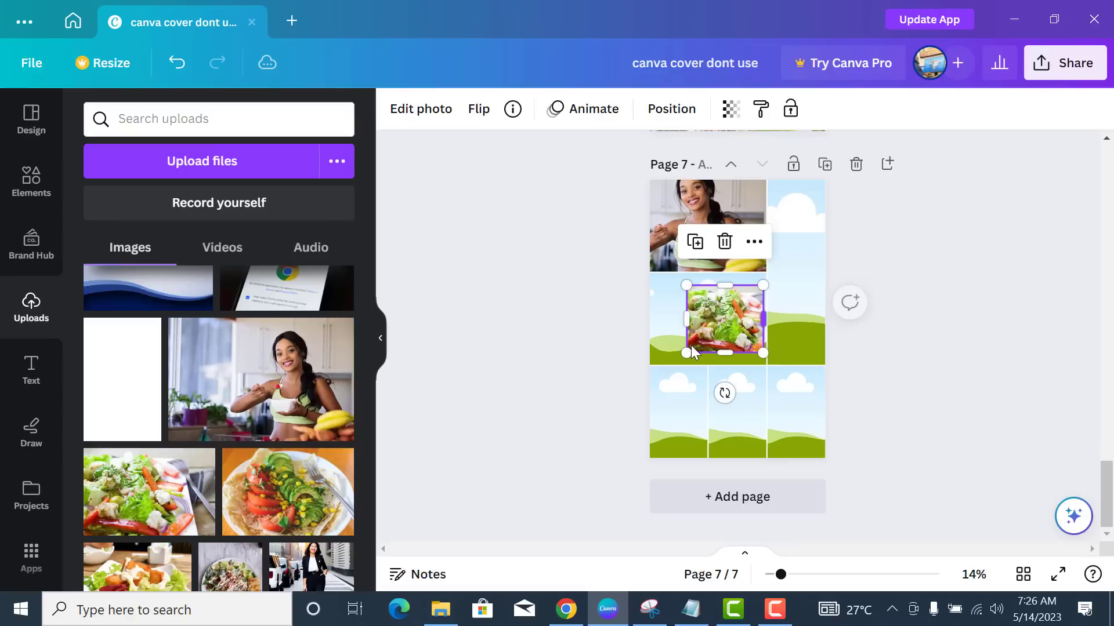
pyautogui.moveTo(687, 353); pyautogui.dragTo(799, 336)
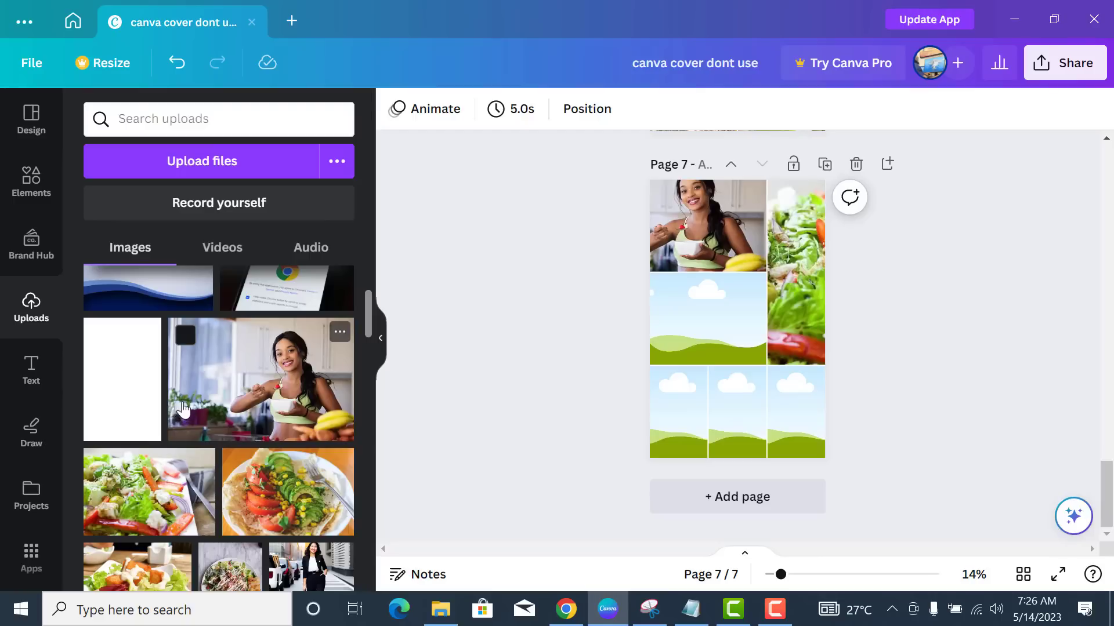
# - Make the avocado photo taller and recrop it larger within its cell
pyautogui.scroll(-2, 249, 470)
pyautogui.scroll(-2, 251, 470)
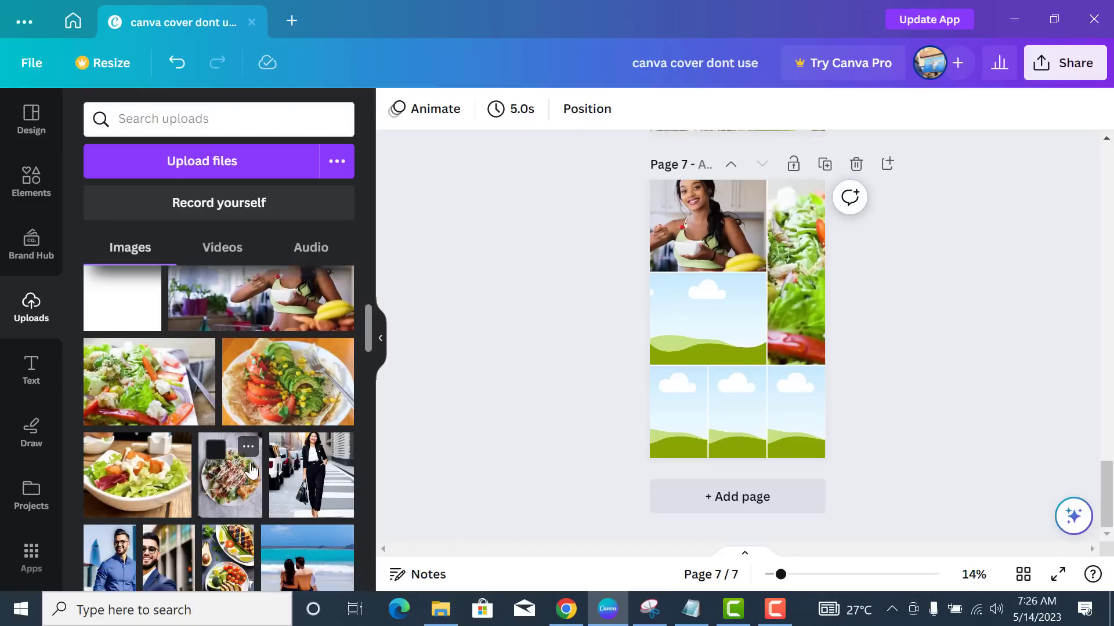
pyautogui.scroll(-2, 259, 461)
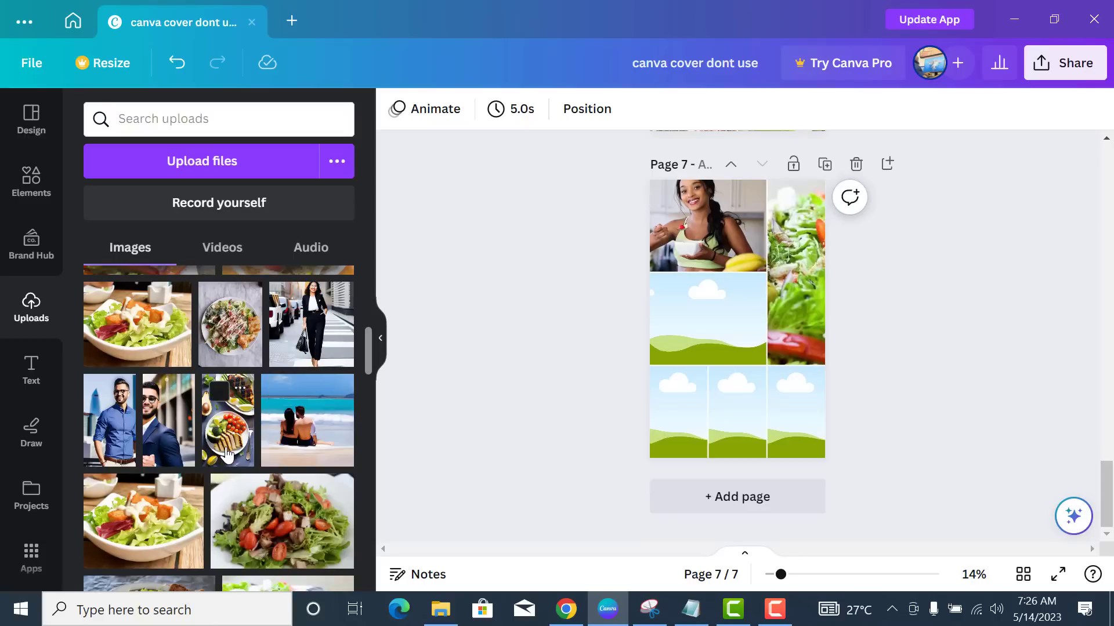
pyautogui.scroll(4, 158, 341)
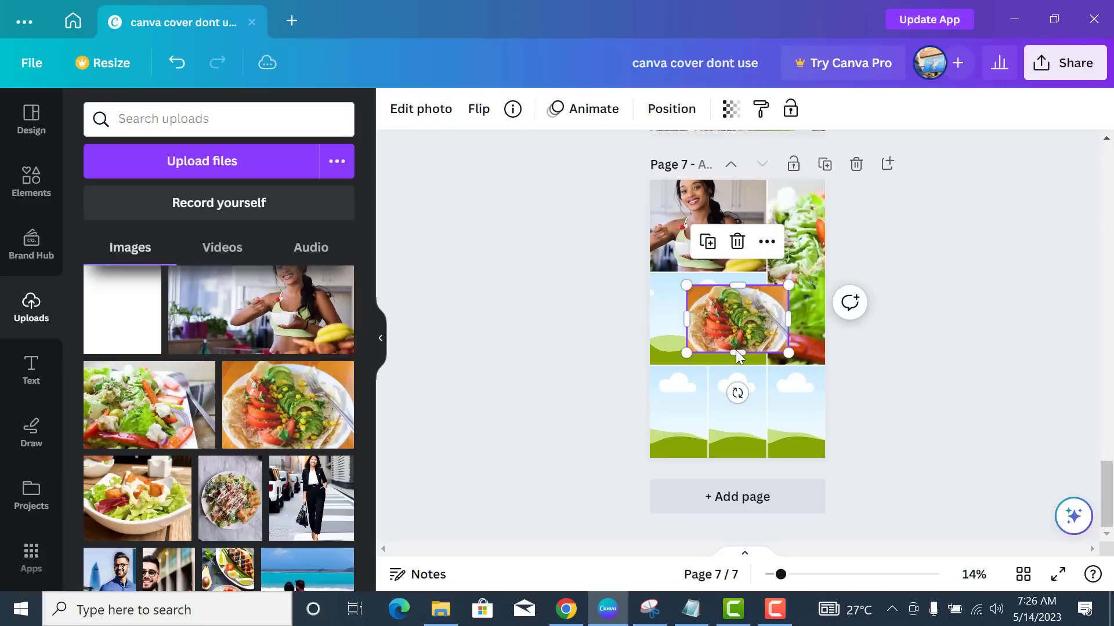
pyautogui.moveTo(732, 353); pyautogui.dragTo(680, 411)
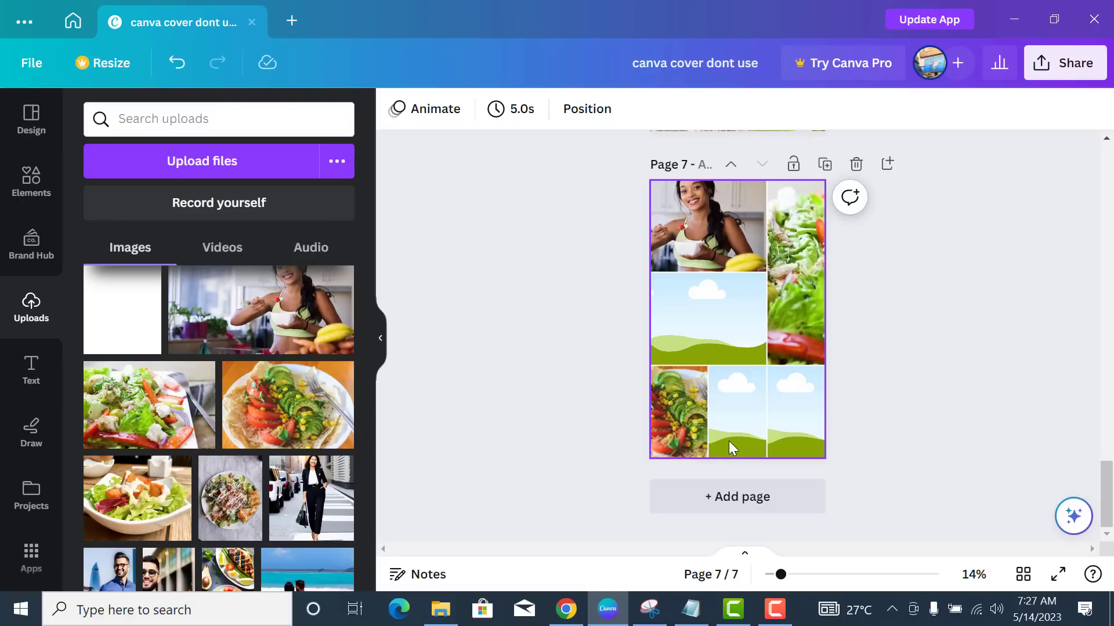
pyautogui.doubleClick(691, 405)
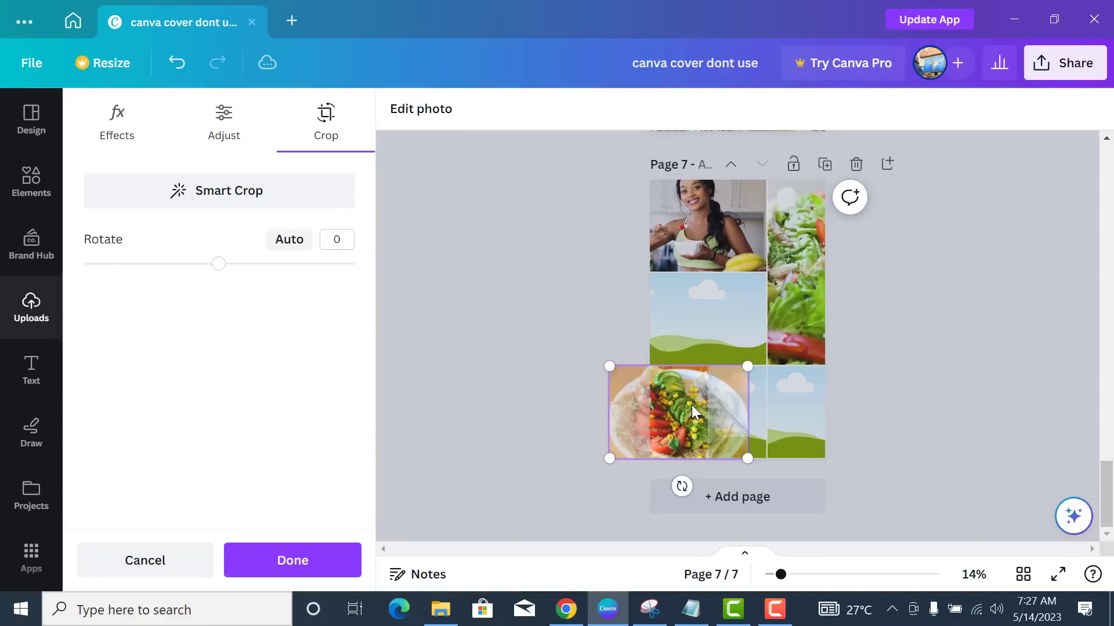
pyautogui.moveTo(751, 359); pyautogui.dragTo(766, 347)
pyautogui.moveTo(610, 460); pyautogui.dragTo(603, 471)
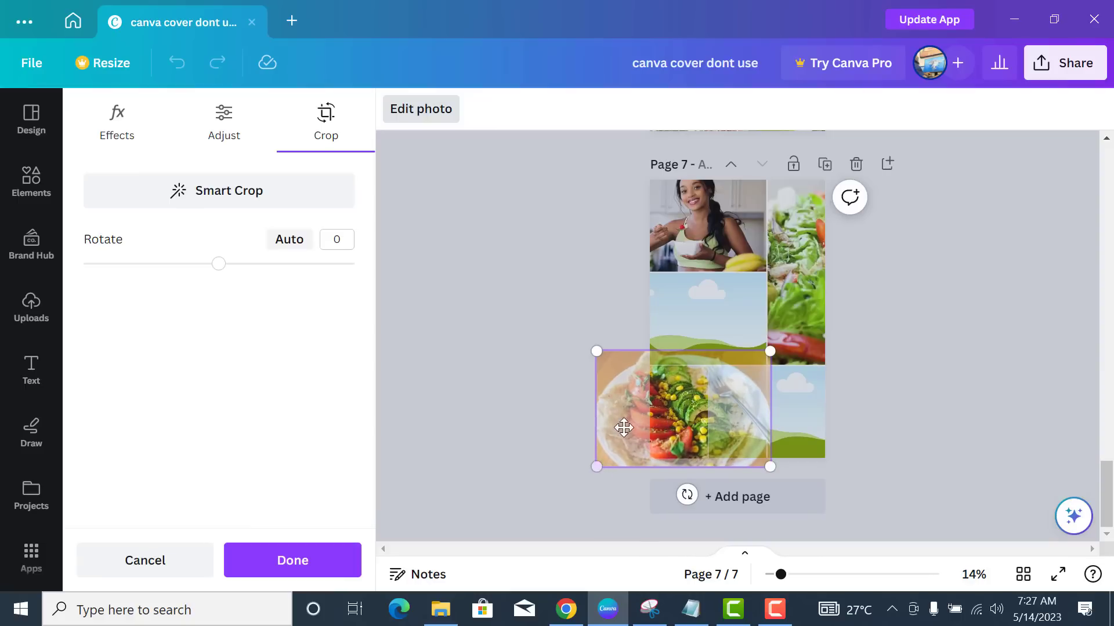
pyautogui.click(621, 287)
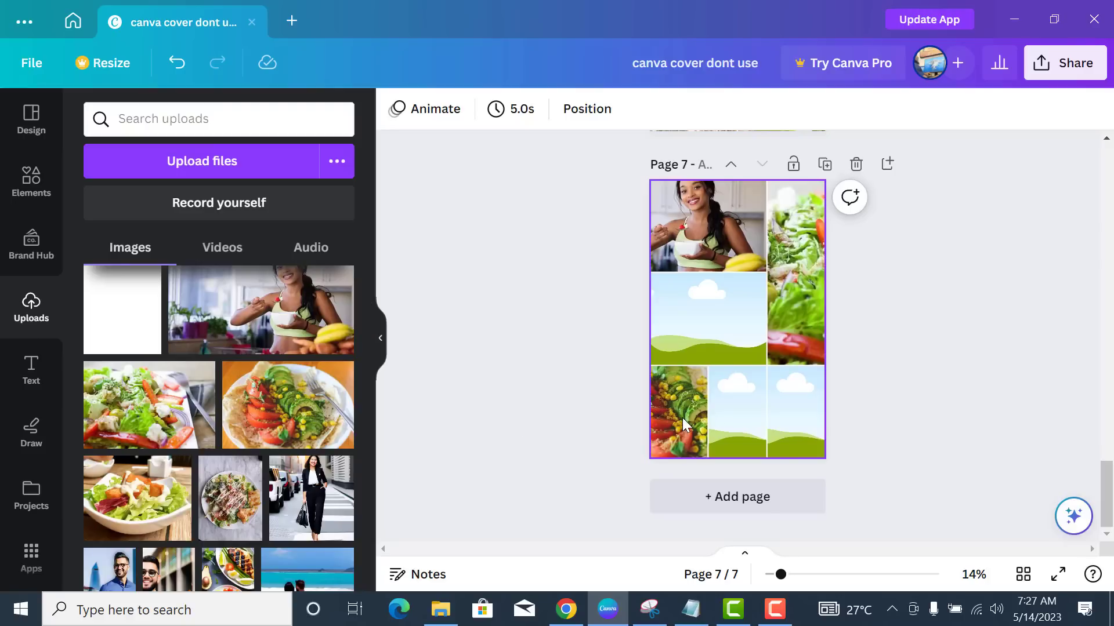
# - Add the salad-plate photo, shrink it, and move it into the grid's bottom-middle cell
pyautogui.scroll(-1, 198, 435)
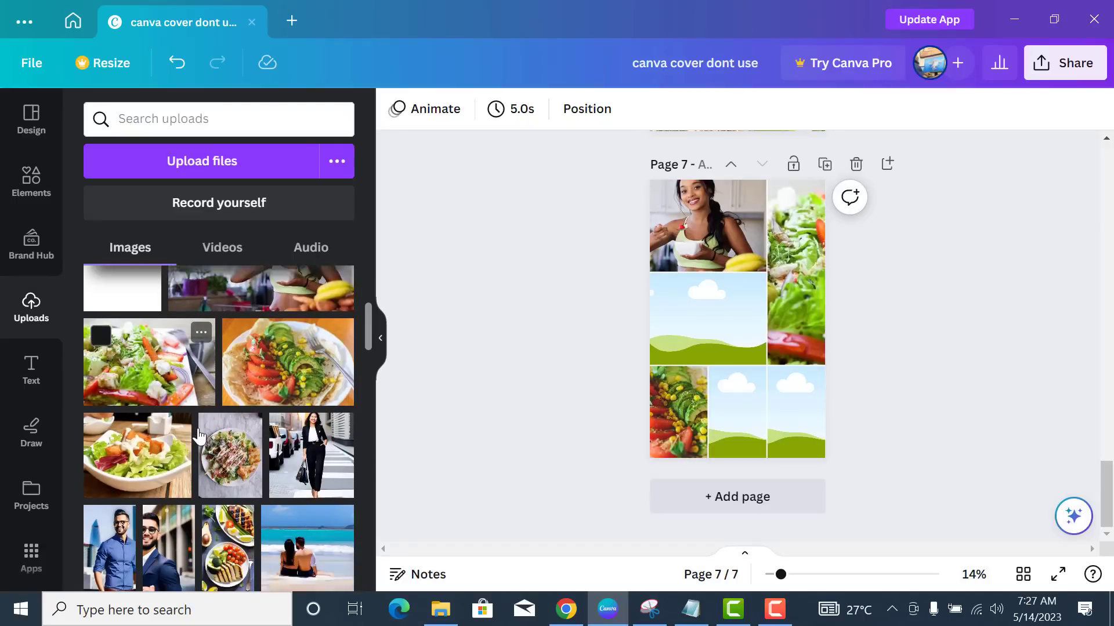
pyautogui.scroll(-3, 198, 435)
pyautogui.scroll(-2, 203, 438)
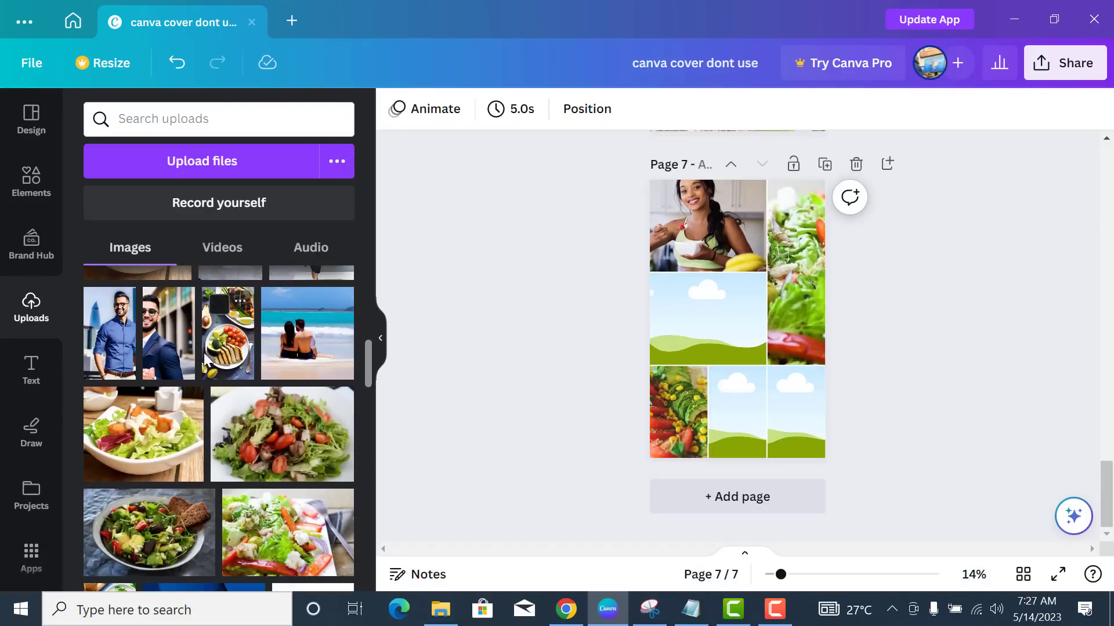
pyautogui.click(226, 350)
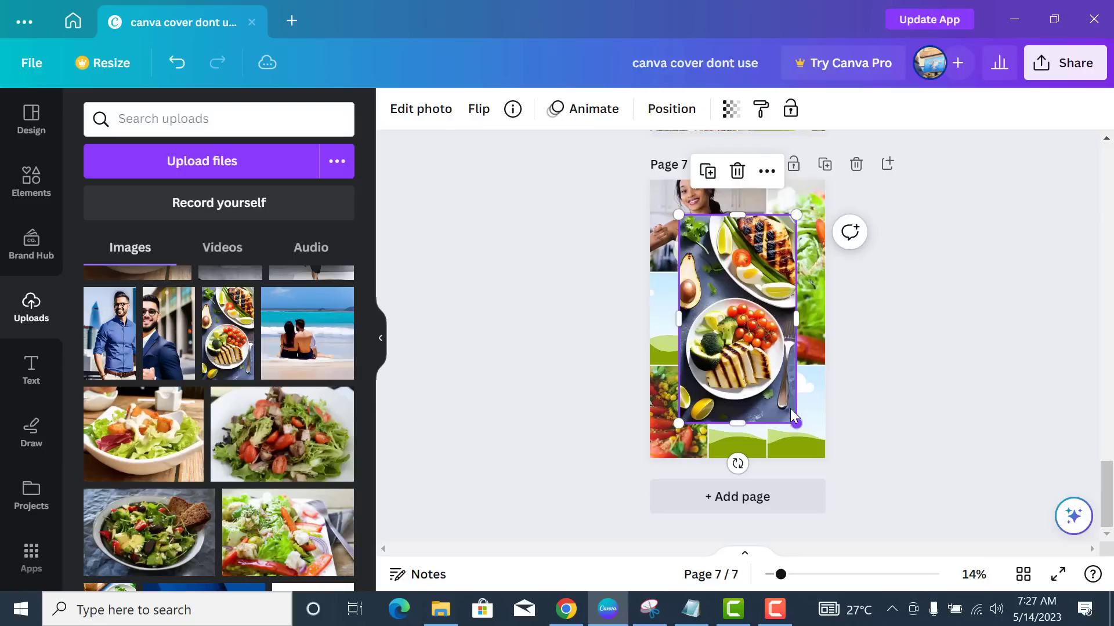
pyautogui.moveTo(793, 417); pyautogui.dragTo(743, 326)
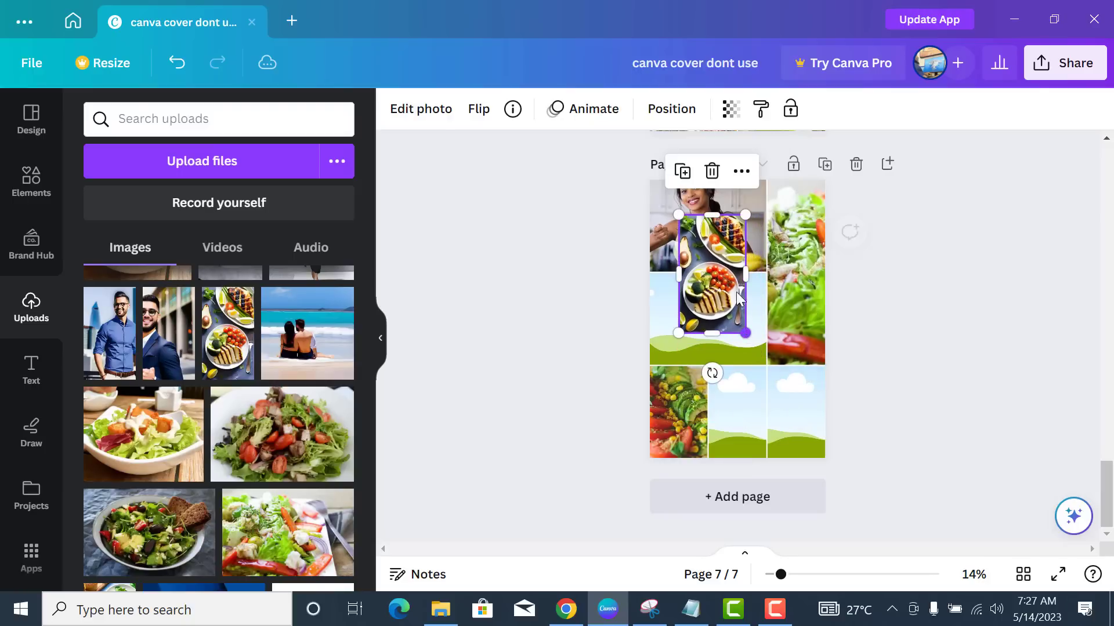
pyautogui.moveTo(718, 284); pyautogui.dragTo(742, 447)
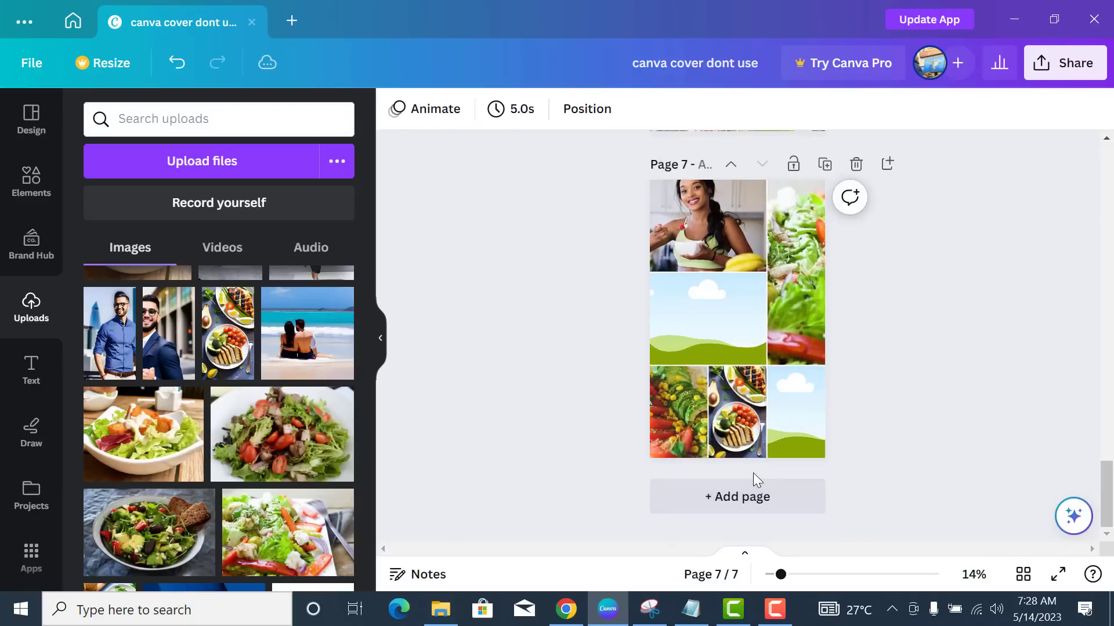
# - Add the juice-and-fruit photo and place it in the grid's bottom-right cell
pyautogui.scroll(-5, 231, 384)
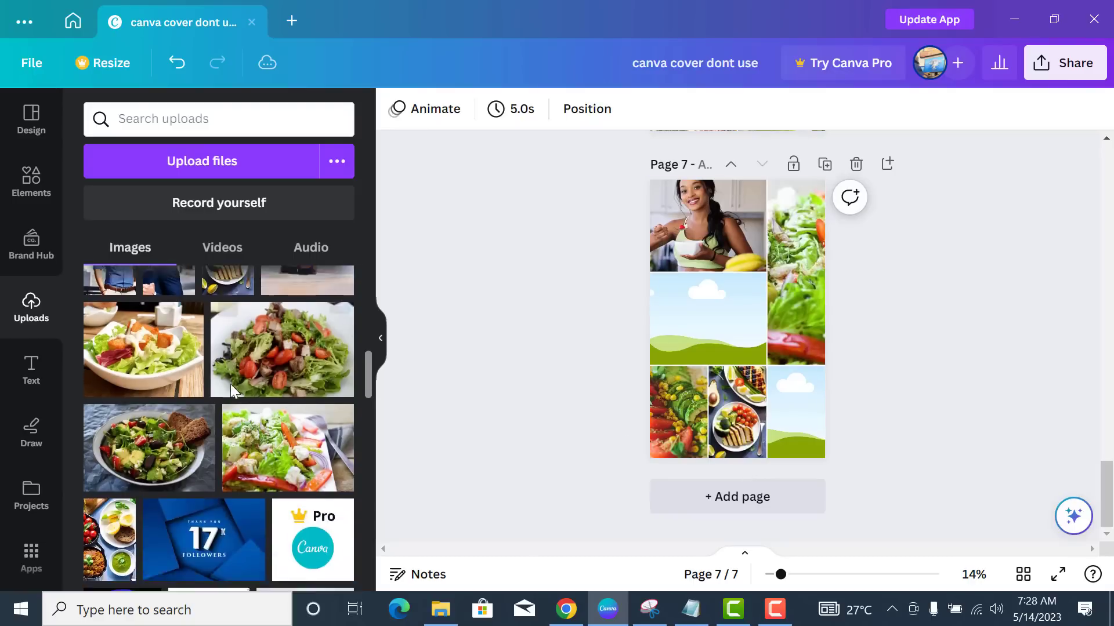
pyautogui.scroll(-2, 230, 390)
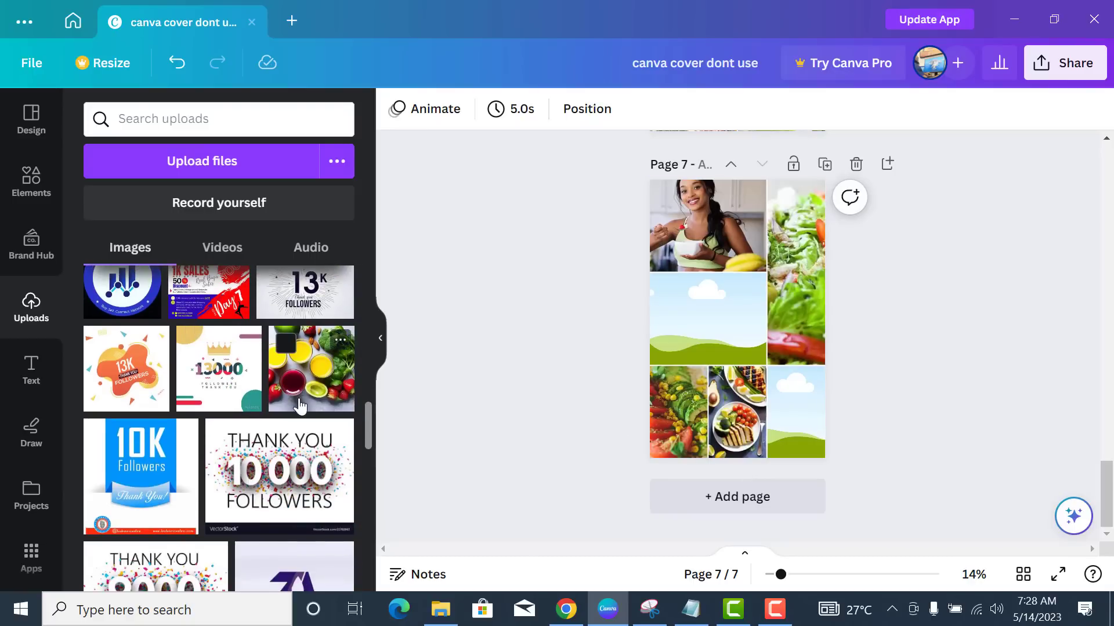
pyautogui.click(318, 369)
pyautogui.moveTo(741, 322); pyautogui.dragTo(796, 413)
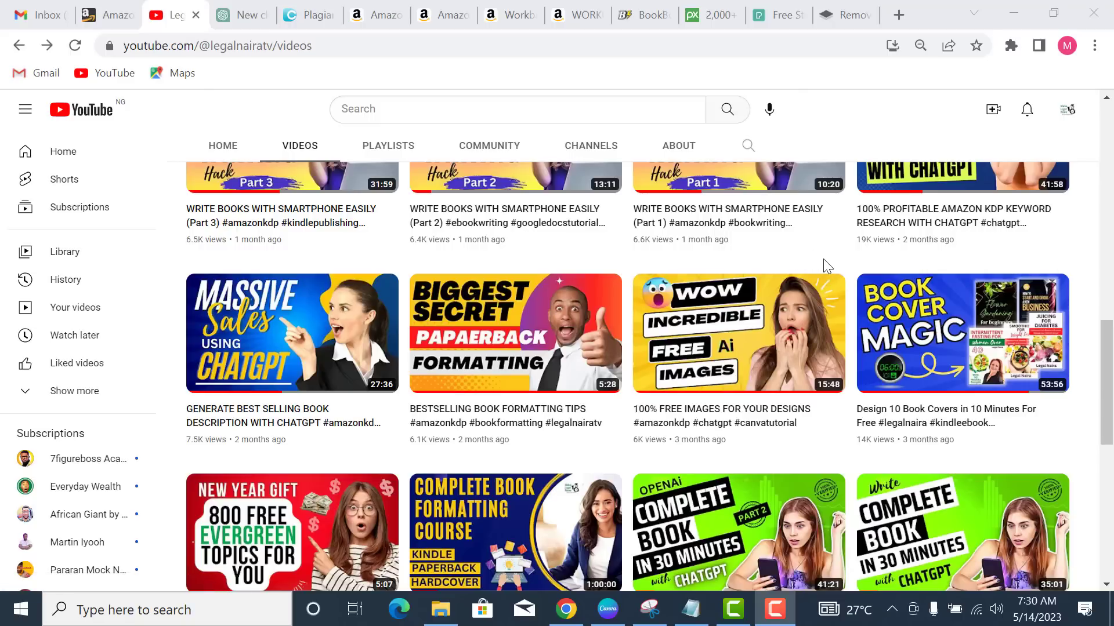
# - Return from YouTube to the Canva cover design via the taskbar
pyautogui.click(608, 609)
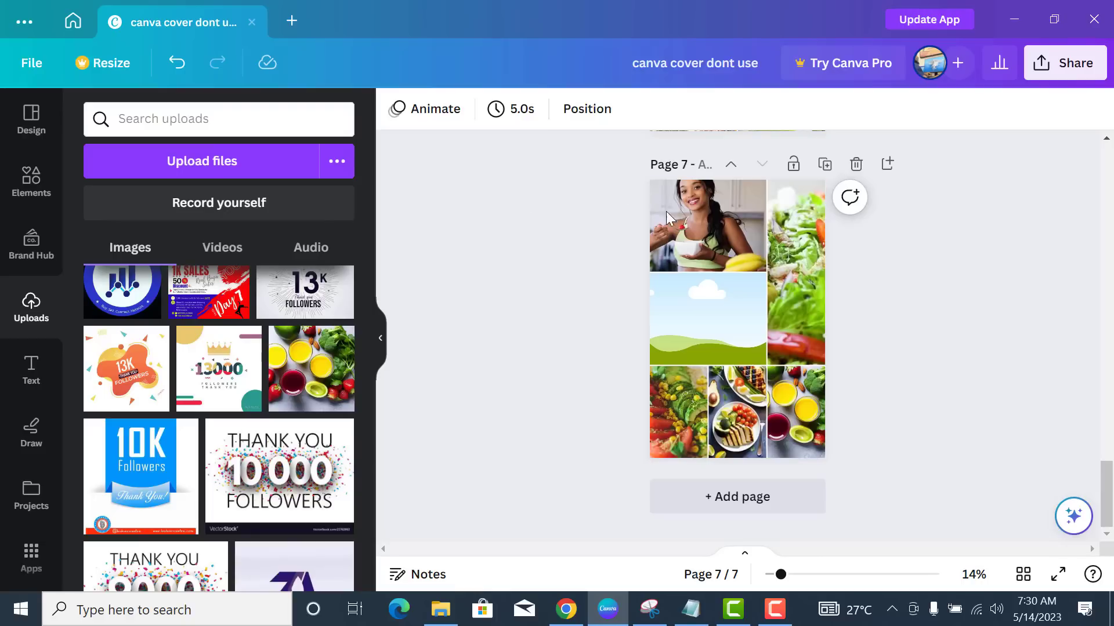
# - Raise the woman photo's brightness and contrast, and its whites to 5
pyautogui.click(714, 234)
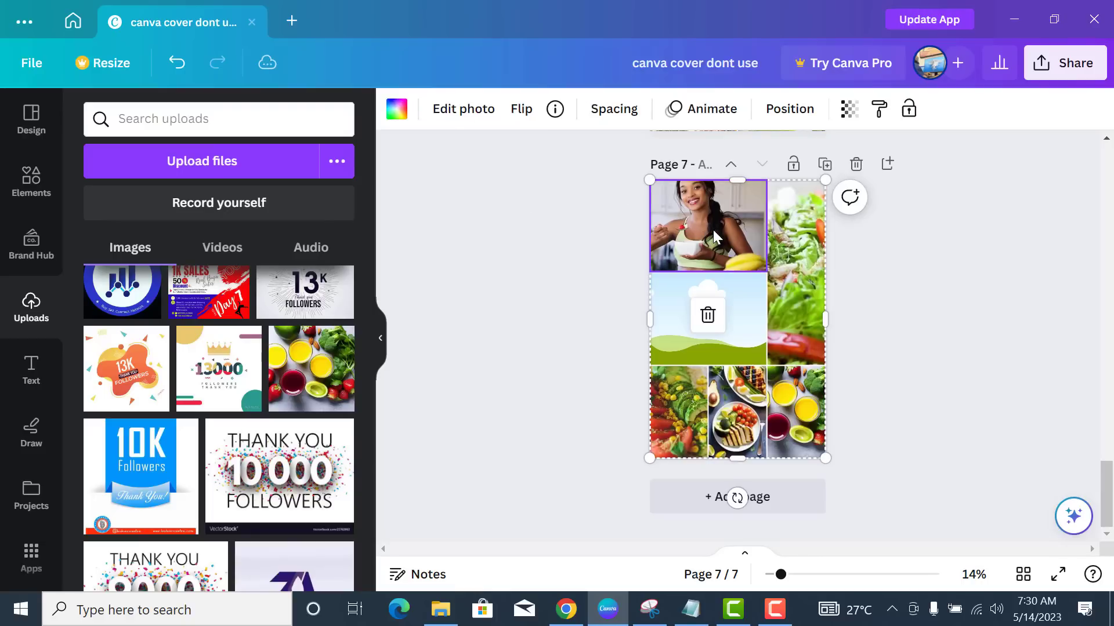
pyautogui.click(461, 118)
pyautogui.click(227, 125)
pyautogui.scroll(-4, 230, 361)
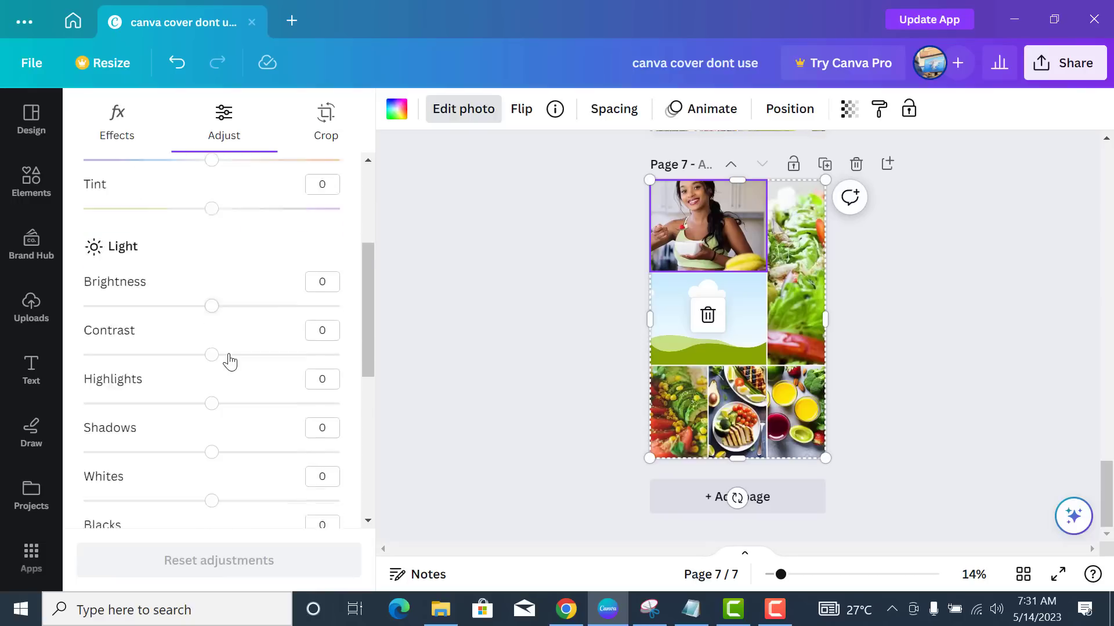
pyautogui.scroll(-1, 231, 348)
pyautogui.moveTo(213, 259); pyautogui.dragTo(225, 260)
pyautogui.moveTo(213, 308); pyautogui.dragTo(226, 314)
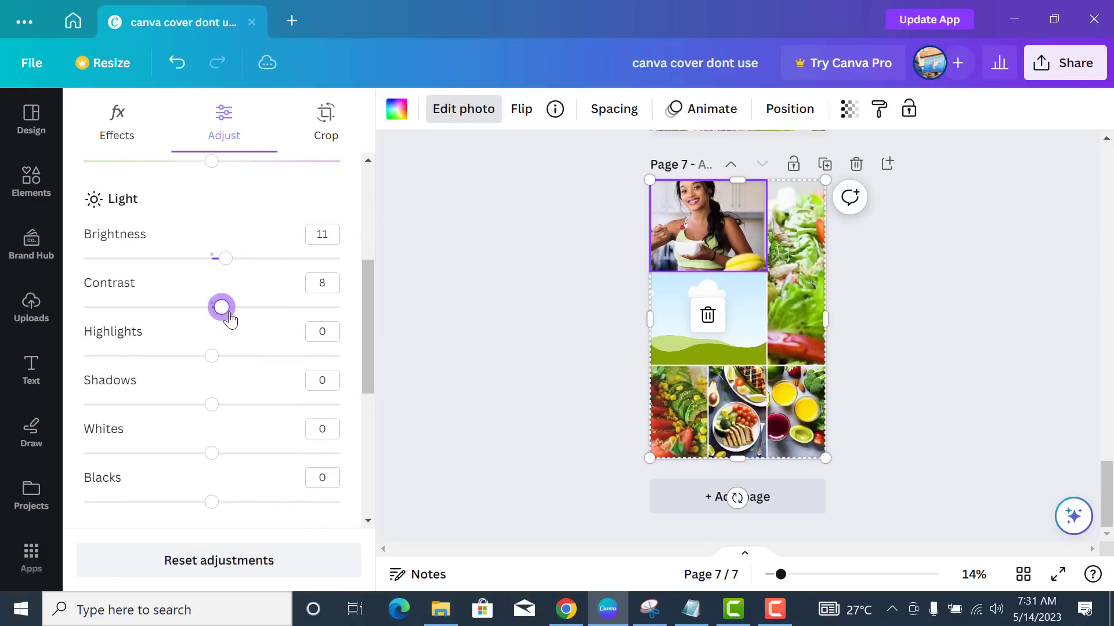
pyautogui.moveTo(212, 453); pyautogui.dragTo(219, 461)
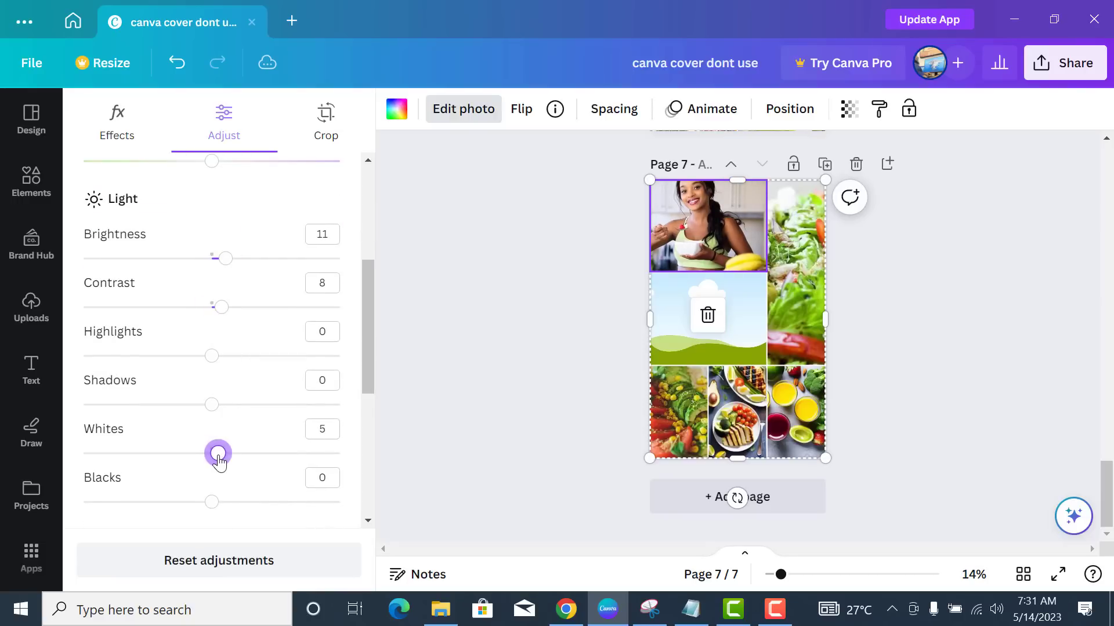
# - Set the tall salad photo's brightness to 8, contrast to 4 and whites to 4
pyautogui.click(806, 254)
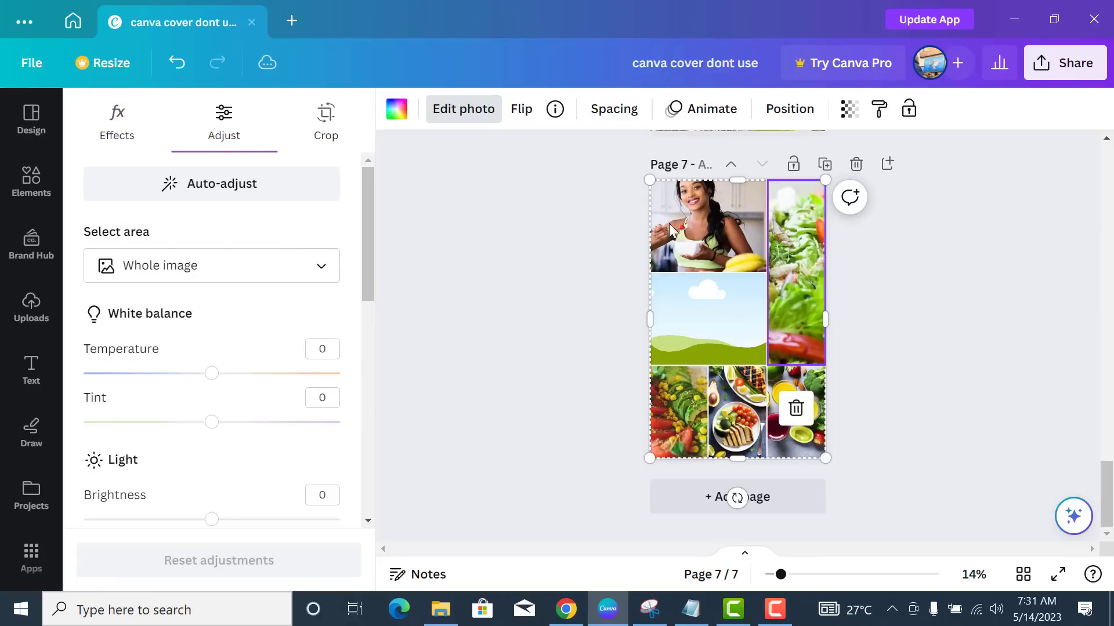
pyautogui.scroll(-3, 196, 375)
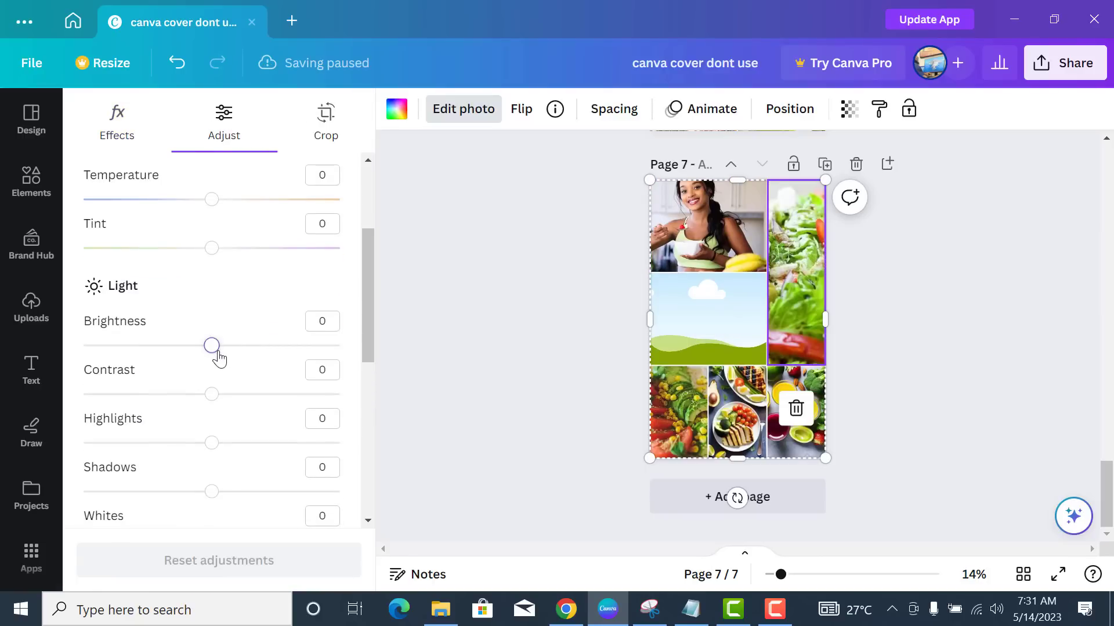
pyautogui.moveTo(217, 352); pyautogui.dragTo(222, 351)
pyautogui.moveTo(212, 393); pyautogui.dragTo(218, 397)
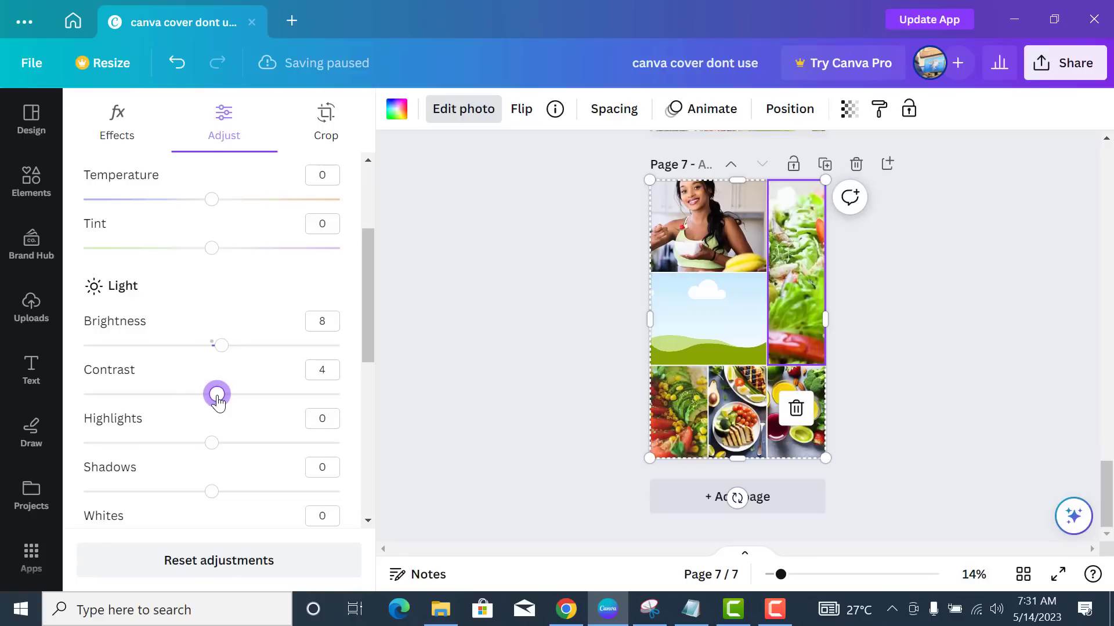
pyautogui.scroll(-3, 212, 508)
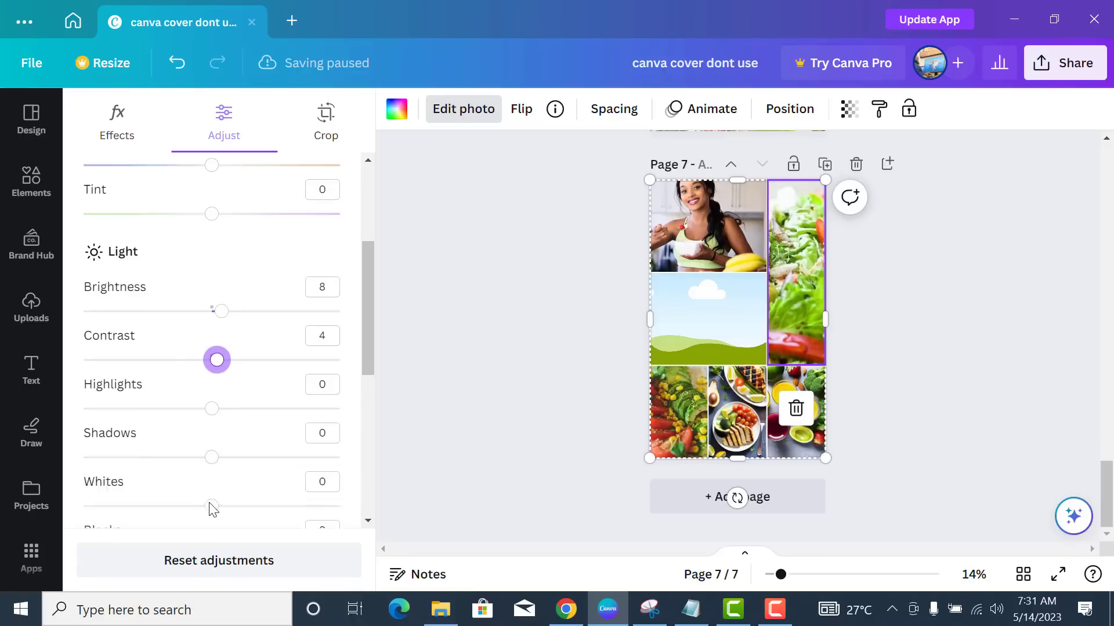
pyautogui.moveTo(211, 366); pyautogui.dragTo(216, 366)
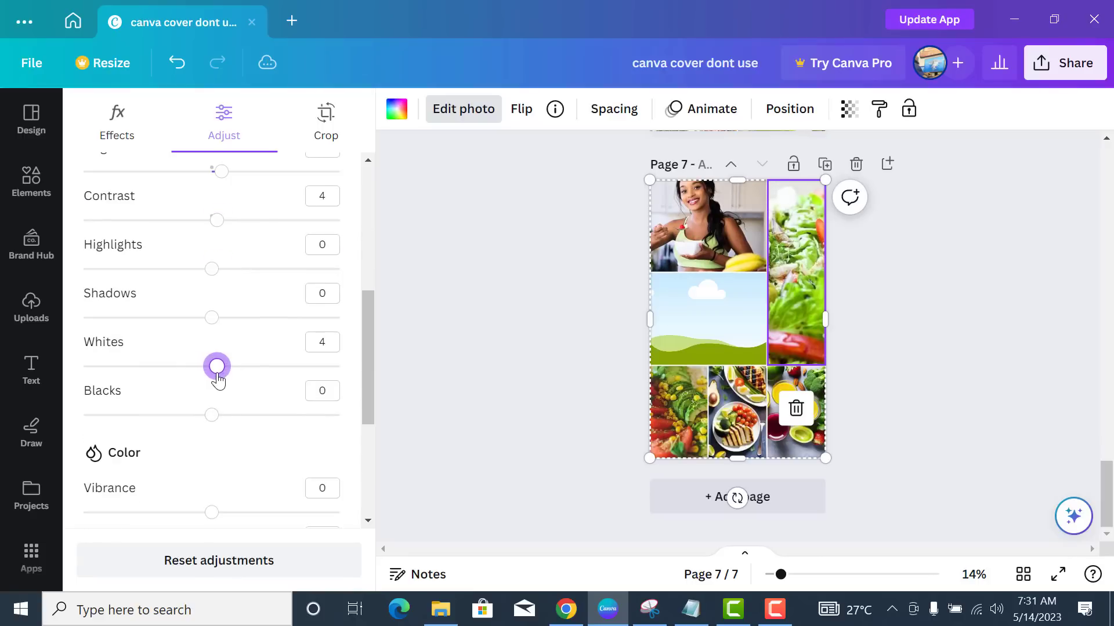
# - Brighten the bottom-left food photo, with contrast raised to 6 and whites increased
pyautogui.click(684, 423)
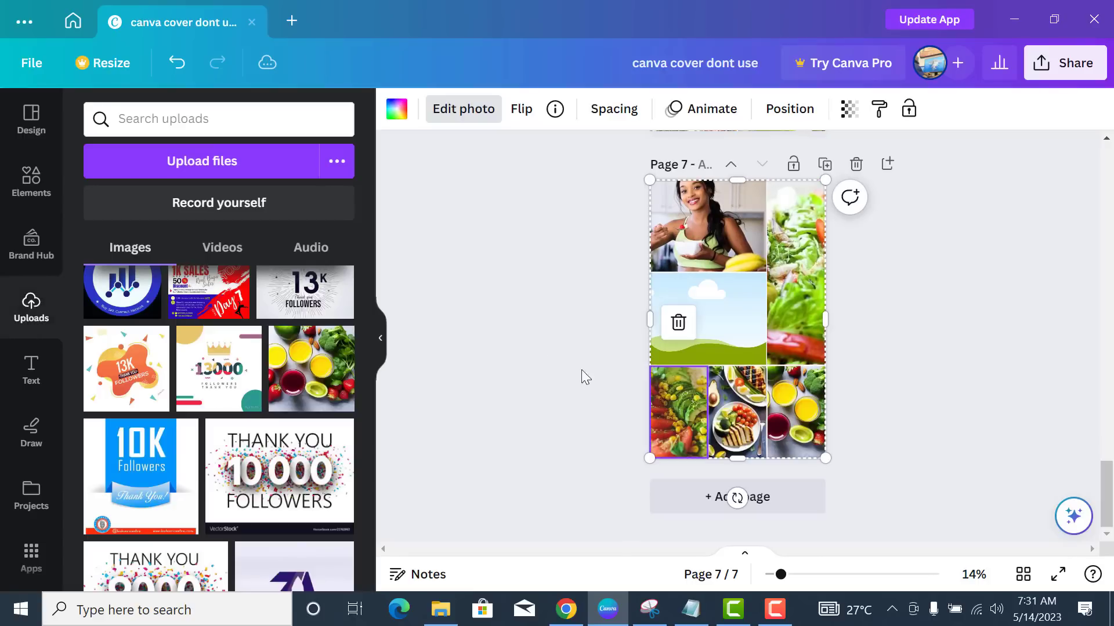
pyautogui.scroll(-3, 211, 371)
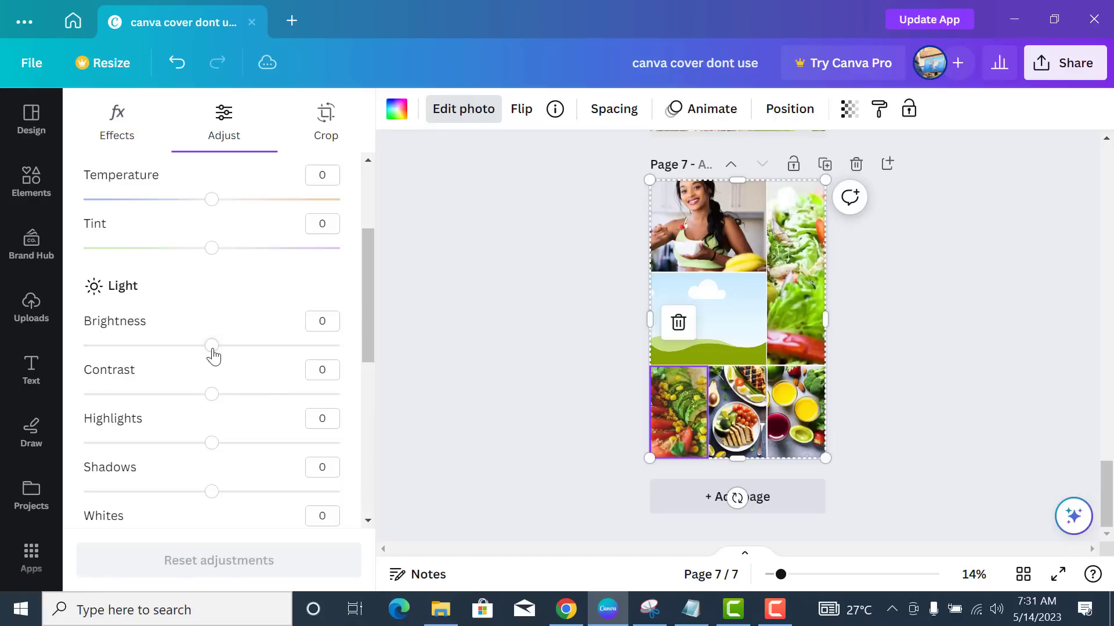
pyautogui.moveTo(211, 345); pyautogui.dragTo(224, 347)
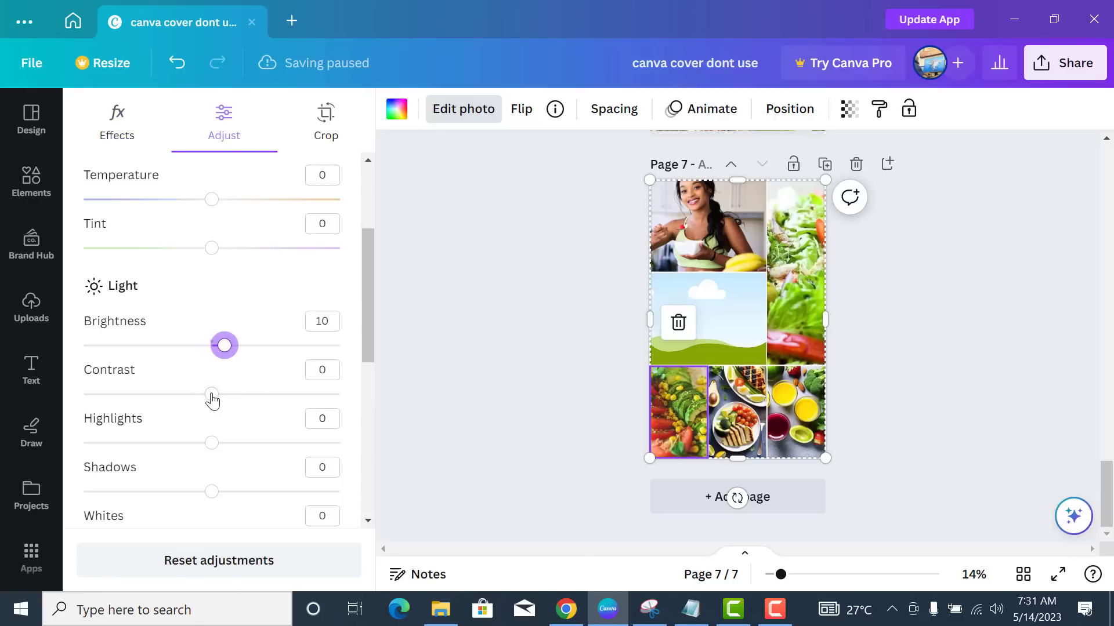
pyautogui.moveTo(213, 399); pyautogui.dragTo(219, 394)
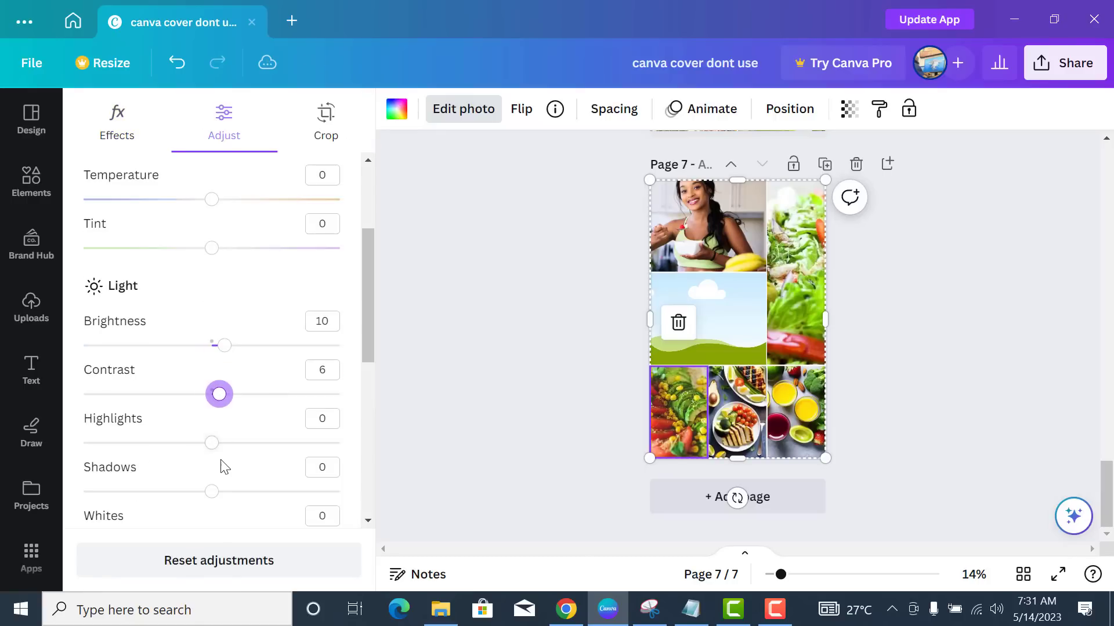
pyautogui.scroll(-2, 217, 507)
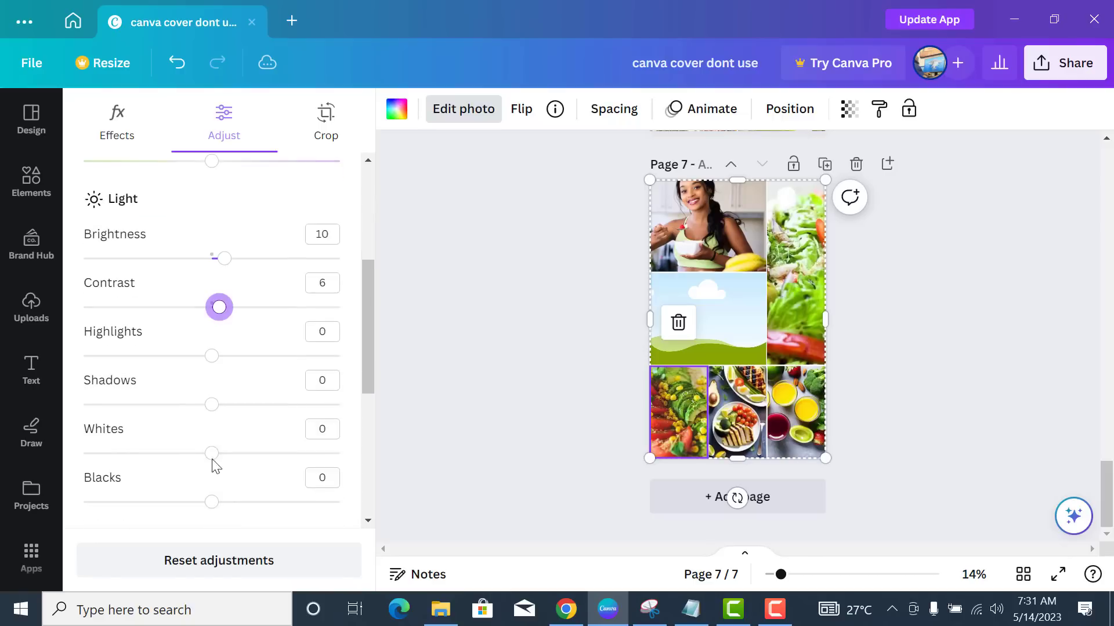
pyautogui.moveTo(212, 453); pyautogui.dragTo(222, 453)
# - Raise the bottom-middle salad-plate photo's contrast to 5, then check the juice and bottom-left photos
pyautogui.click(744, 423)
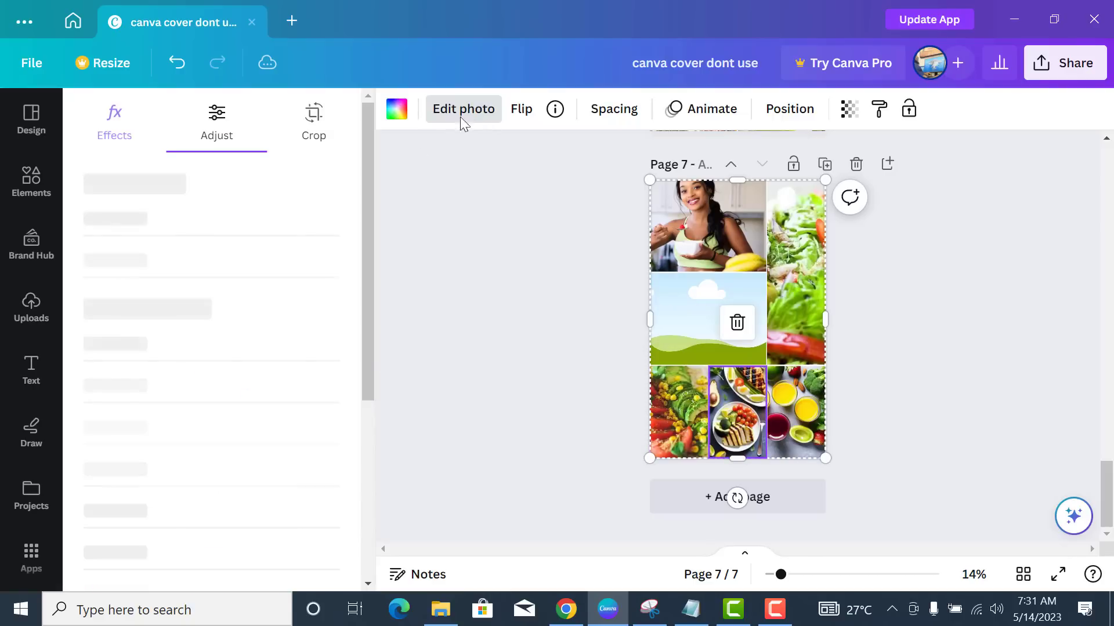
pyautogui.moveTo(212, 398); pyautogui.dragTo(219, 366)
pyautogui.scroll(-3, 218, 521)
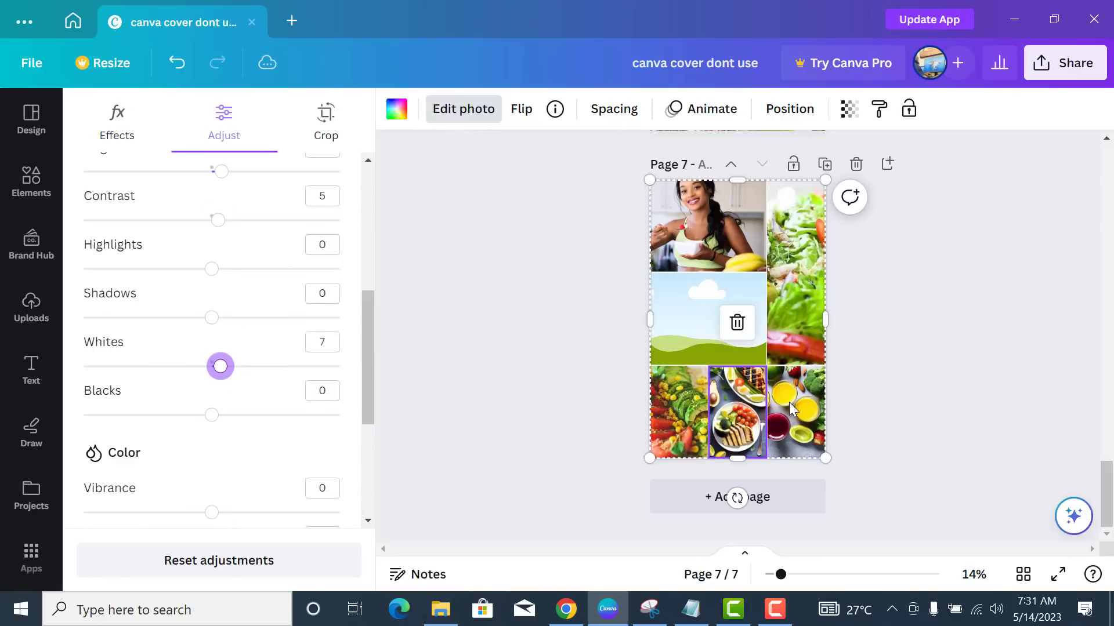
pyautogui.click(789, 402)
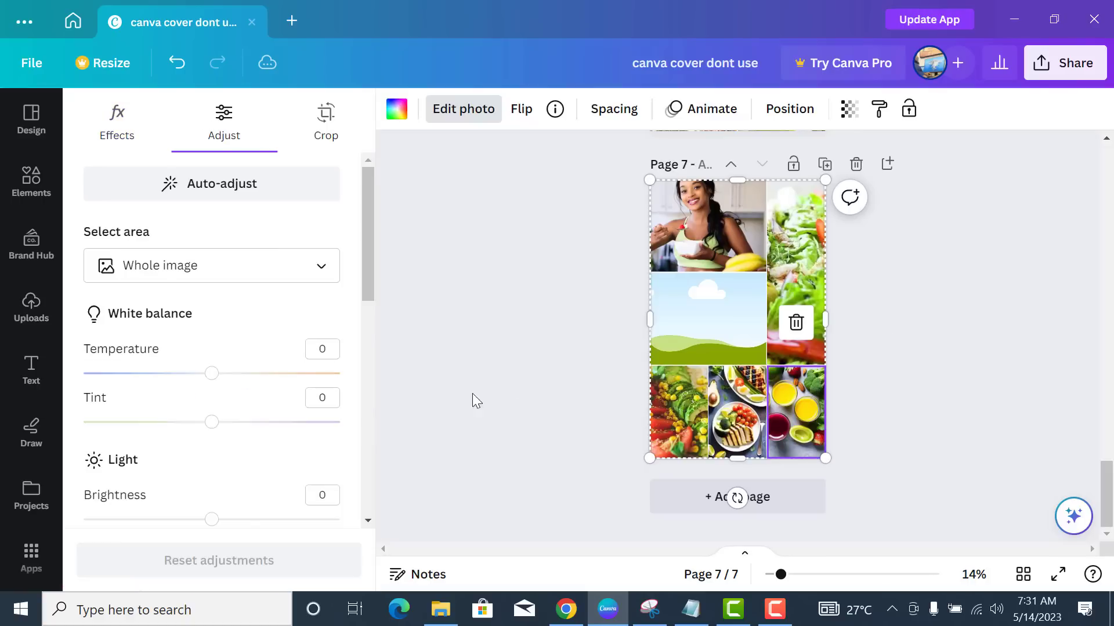
pyautogui.click(685, 416)
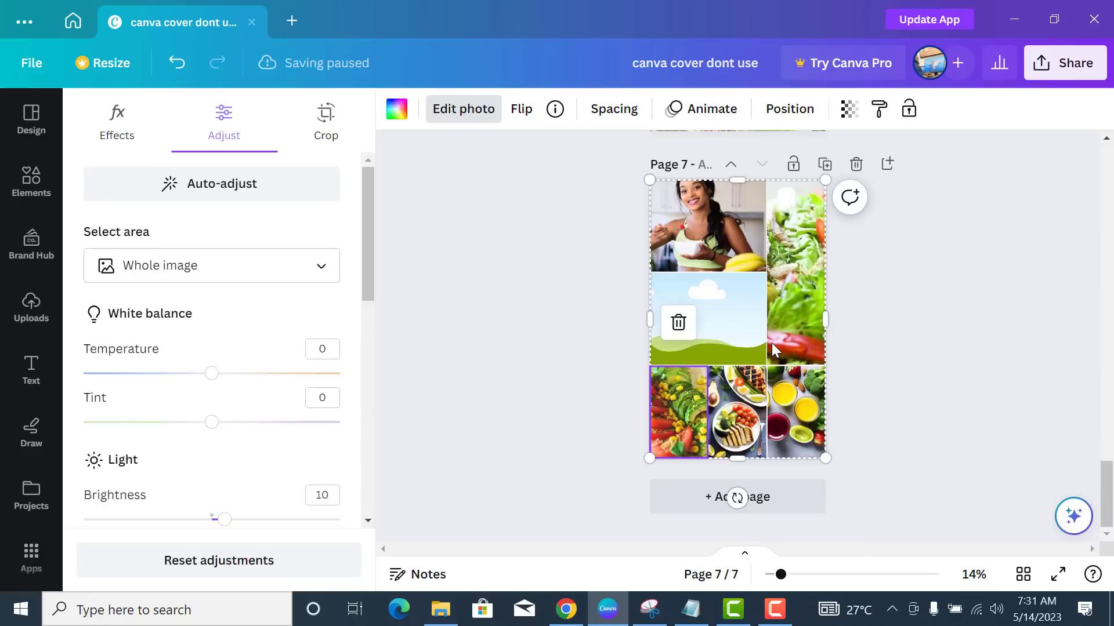
# - Add a red square and stretch it across the middle of the photo grid
pyautogui.click(29, 180)
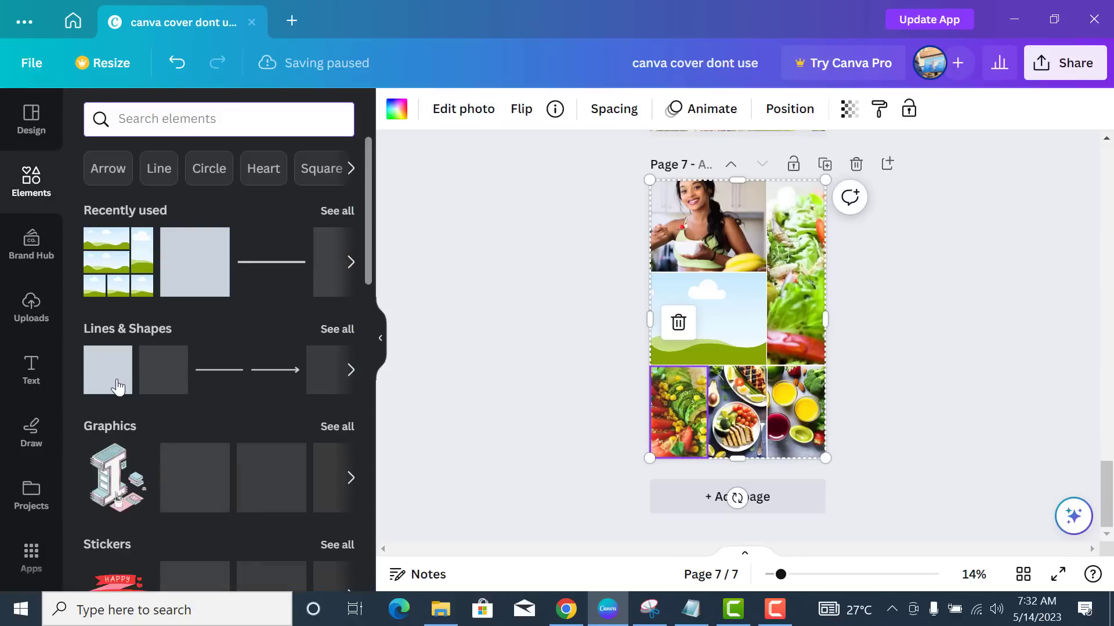
pyautogui.click(193, 276)
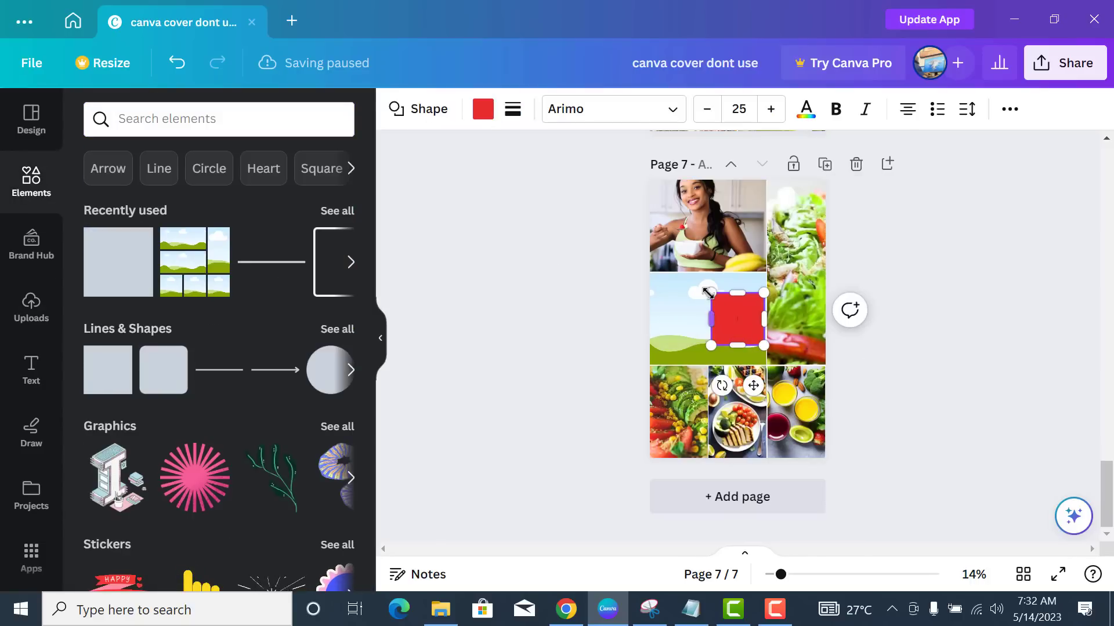
pyautogui.moveTo(668, 279); pyautogui.dragTo(639, 266)
pyautogui.moveTo(758, 348); pyautogui.dragTo(715, 381)
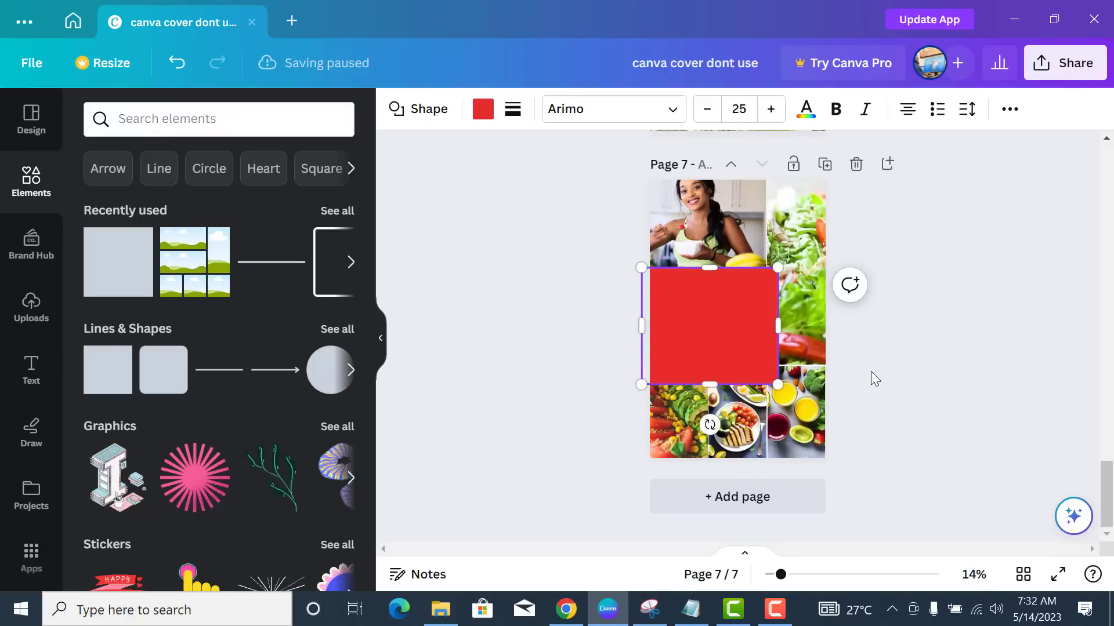
pyautogui.click(796, 432)
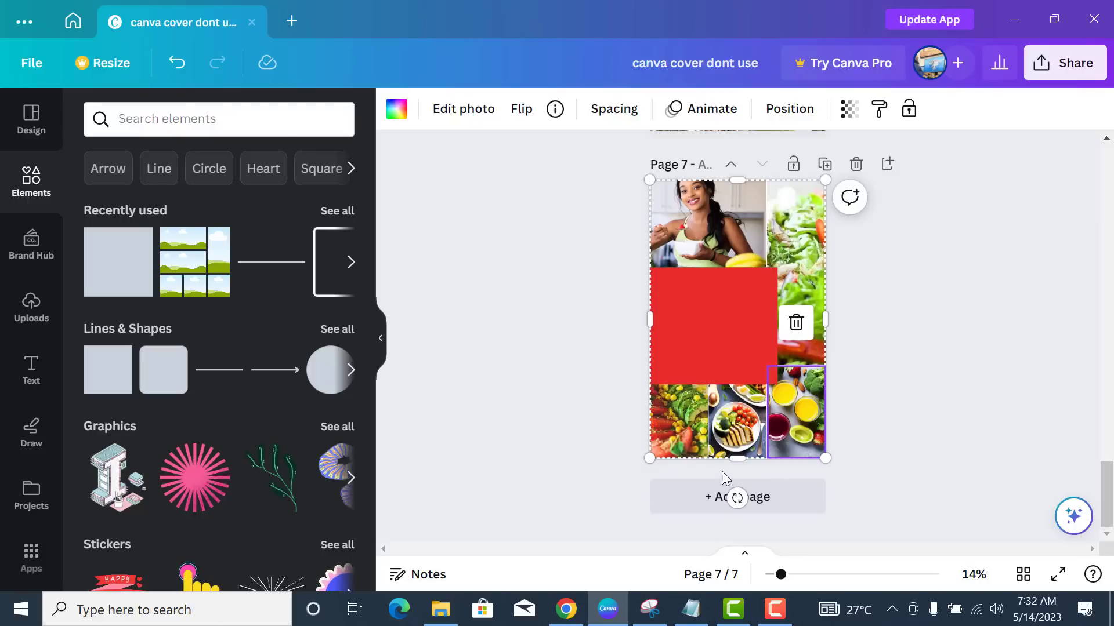
# - Duplicate the red rectangle and extend the copy upward, downward and to the right
pyautogui.click(751, 325)
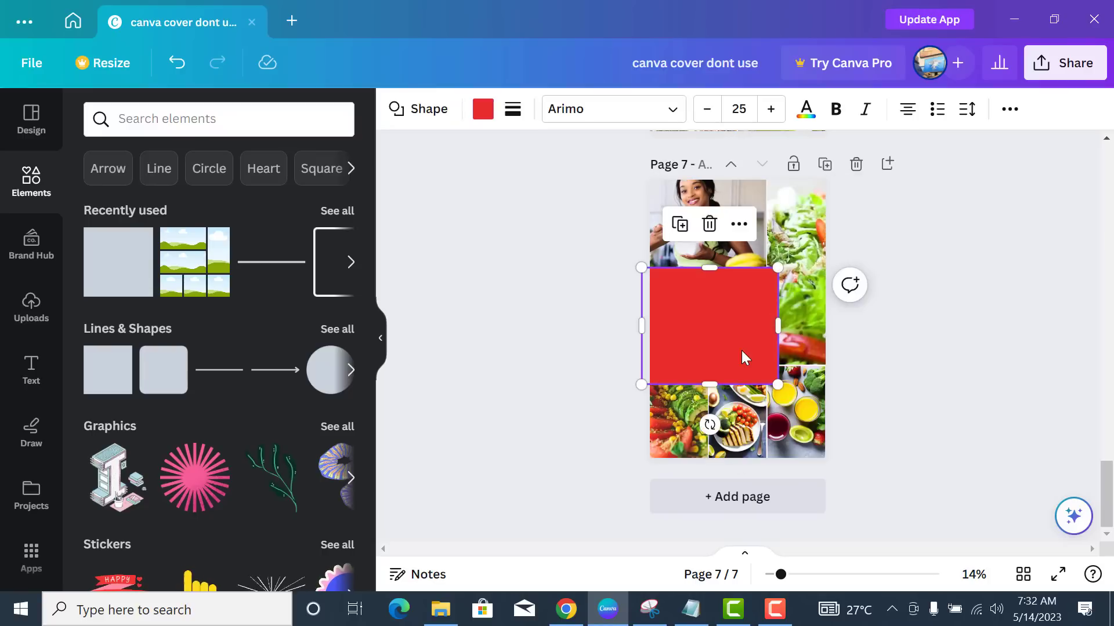
pyautogui.click(680, 228)
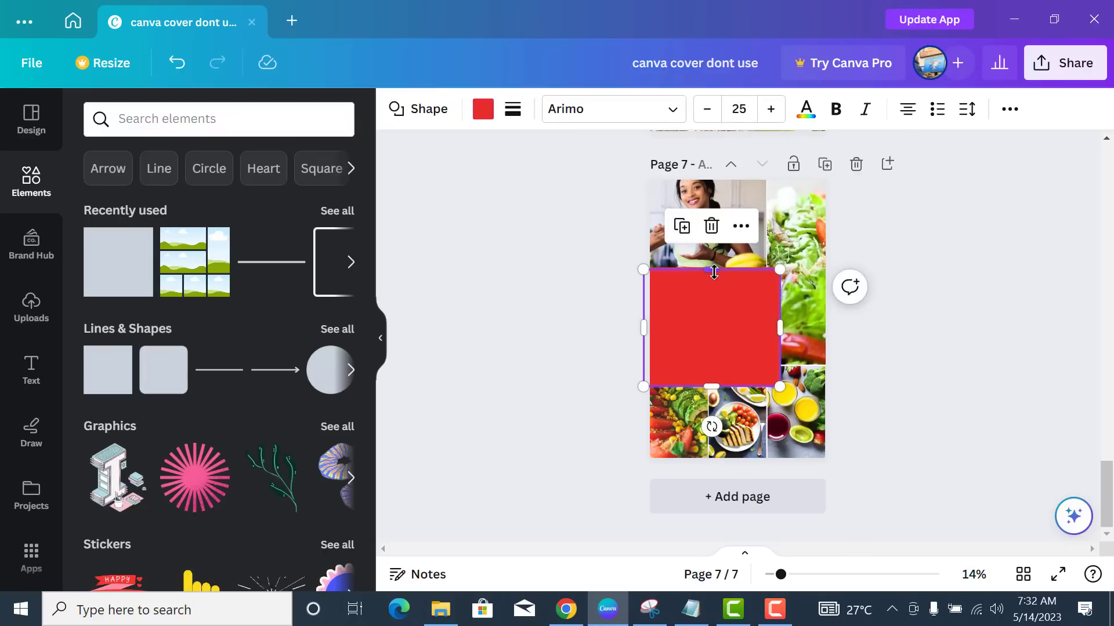
pyautogui.moveTo(713, 269); pyautogui.dragTo(713, 255)
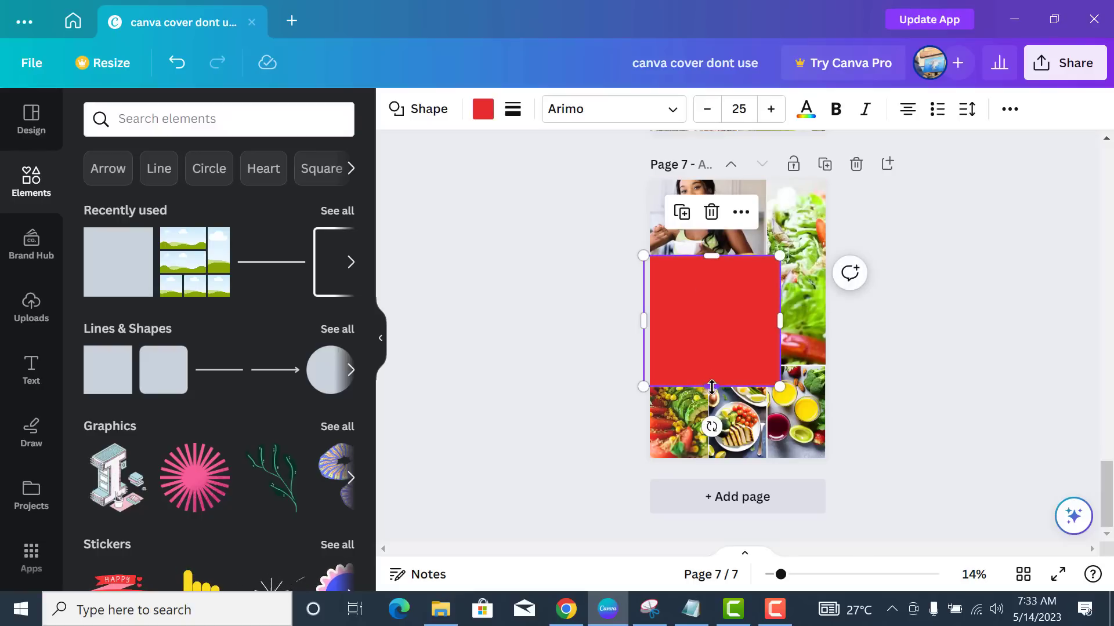
pyautogui.moveTo(711, 381); pyautogui.dragTo(711, 398)
pyautogui.moveTo(781, 325); pyautogui.dragTo(786, 325)
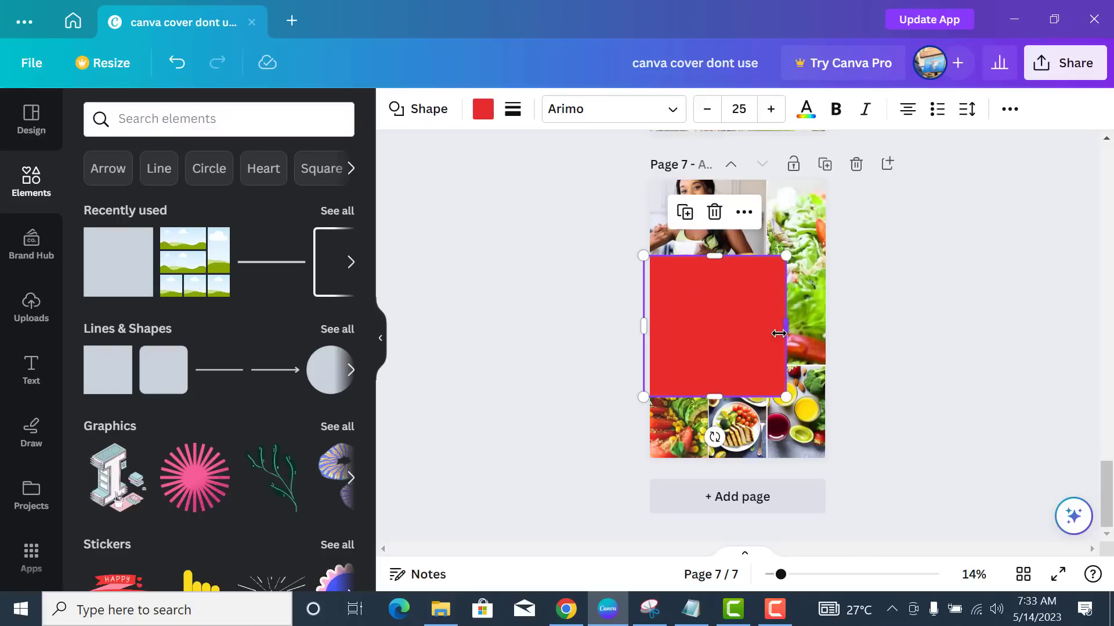
# - Fill the square yellow and bring up its Position arrangement options
pyautogui.click(486, 119)
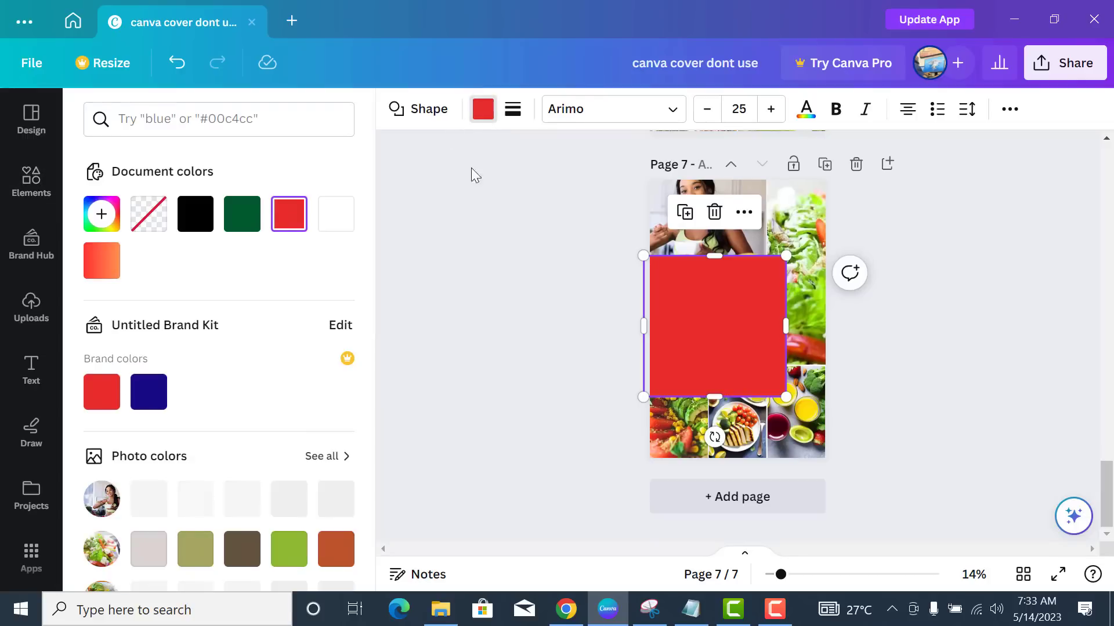
pyautogui.scroll(-3, 233, 329)
pyautogui.scroll(-5, 234, 329)
pyautogui.click(242, 335)
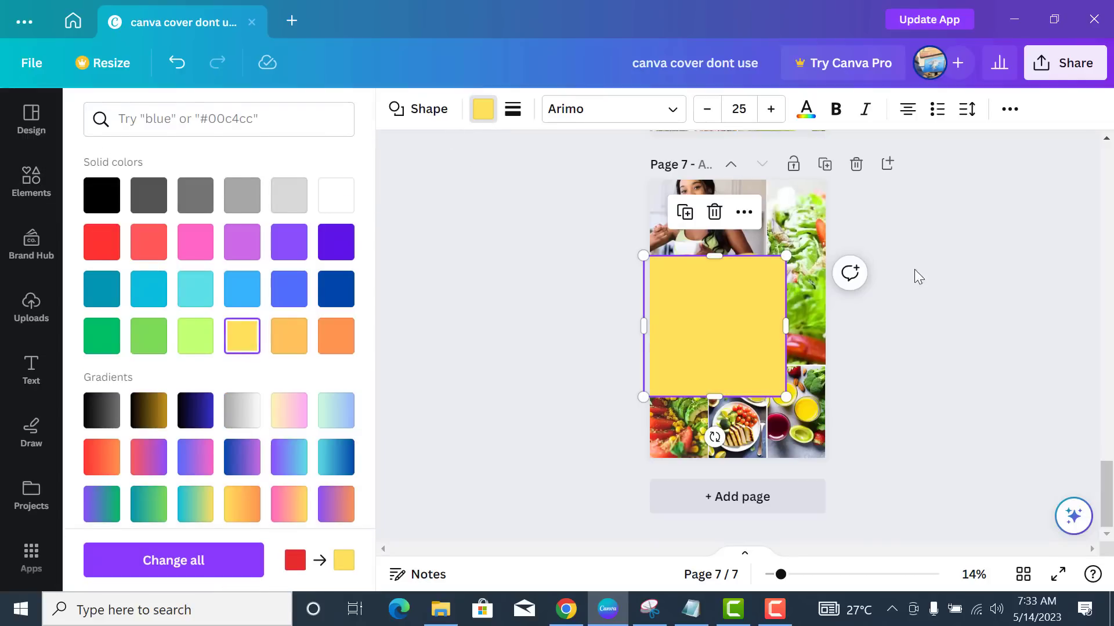
pyautogui.click(1010, 110)
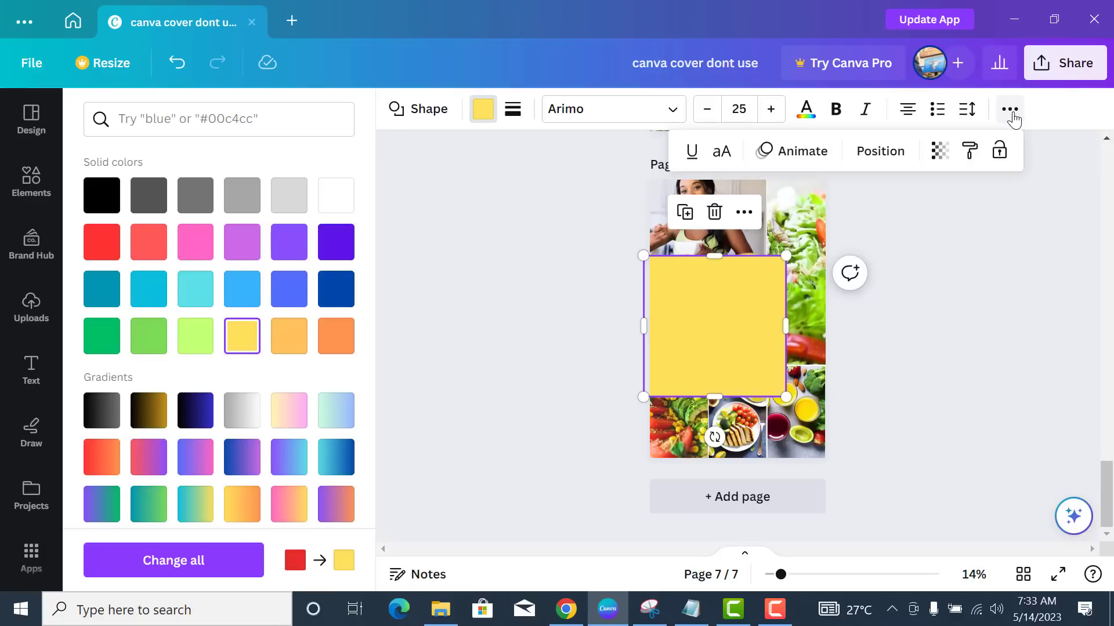
pyautogui.click(882, 152)
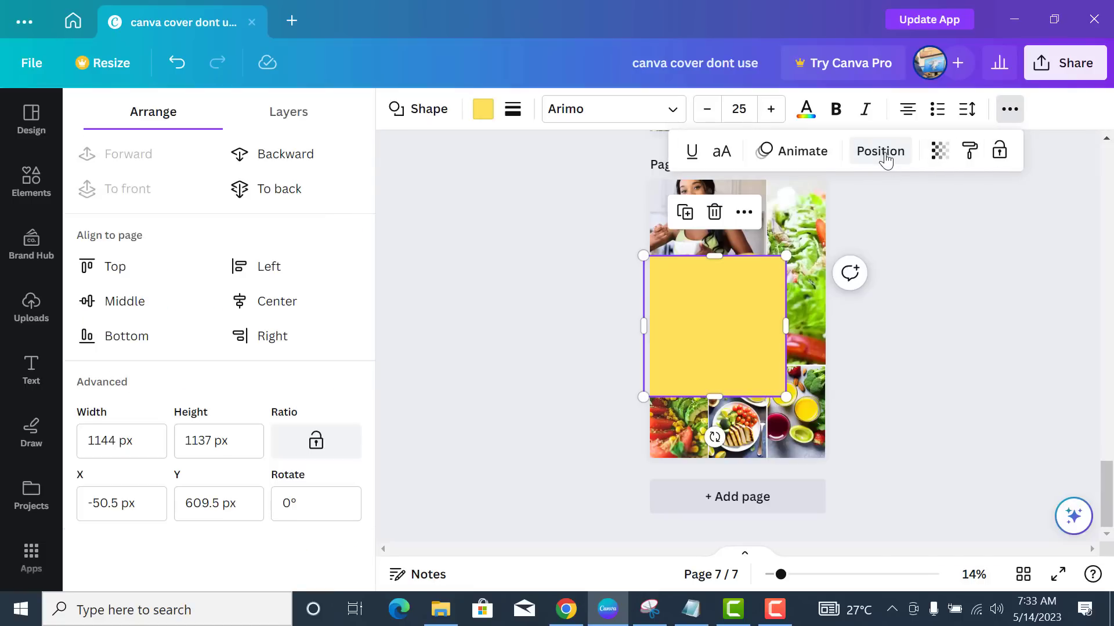
# - Send the yellow square one layer back and recolour it red
pyautogui.click(316, 170)
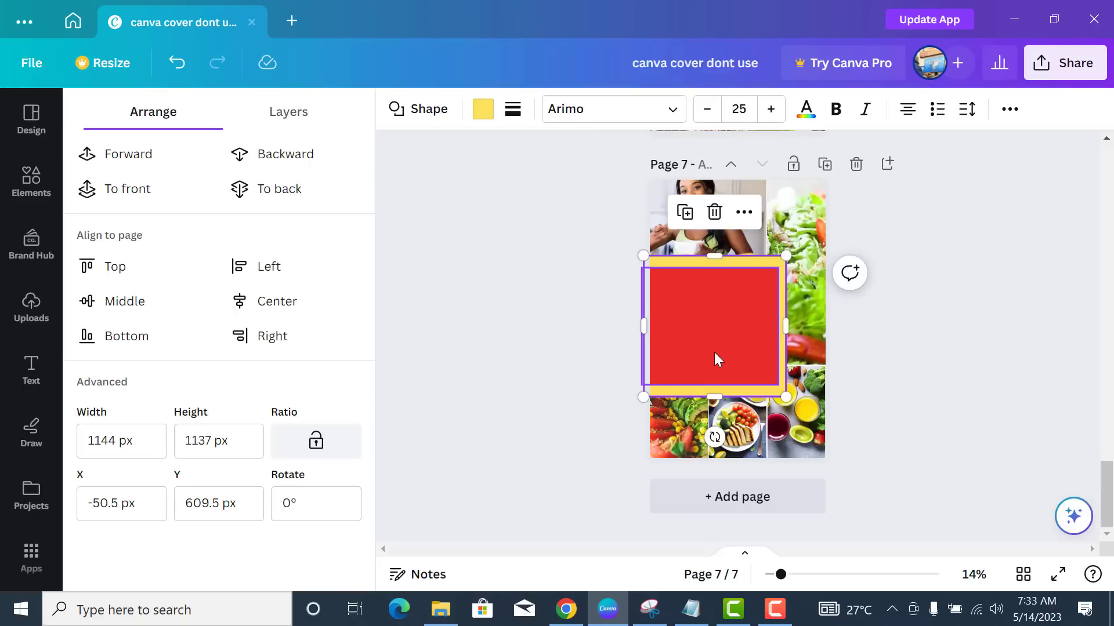
pyautogui.click(483, 109)
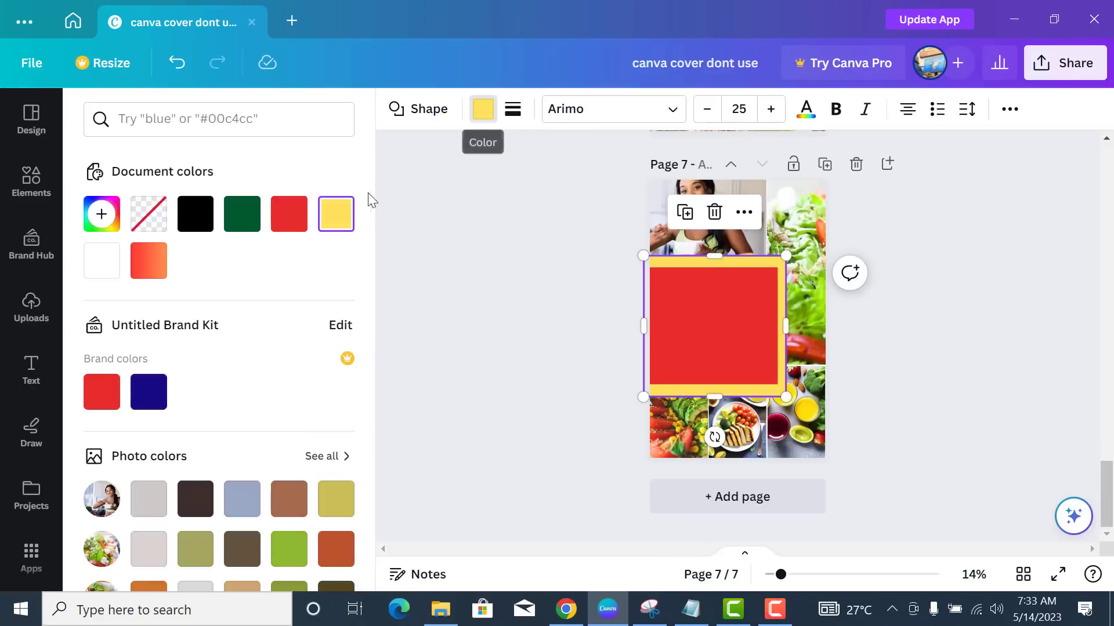
pyautogui.click(288, 214)
# - Make the front inner shape white after trying dark green and yellow
pyautogui.click(702, 347)
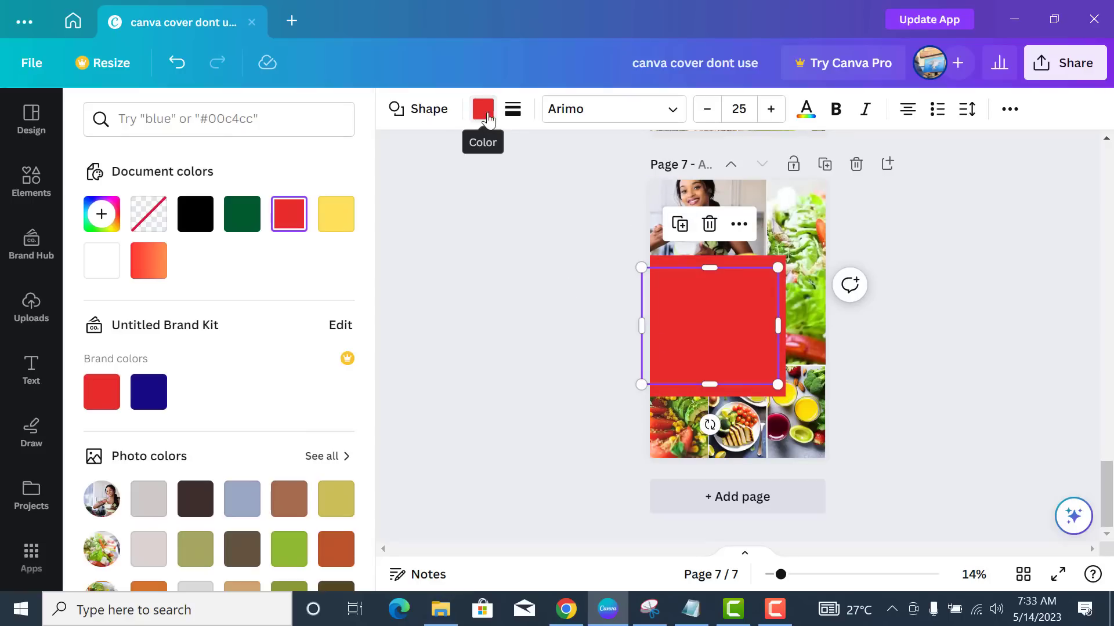
pyautogui.click(244, 216)
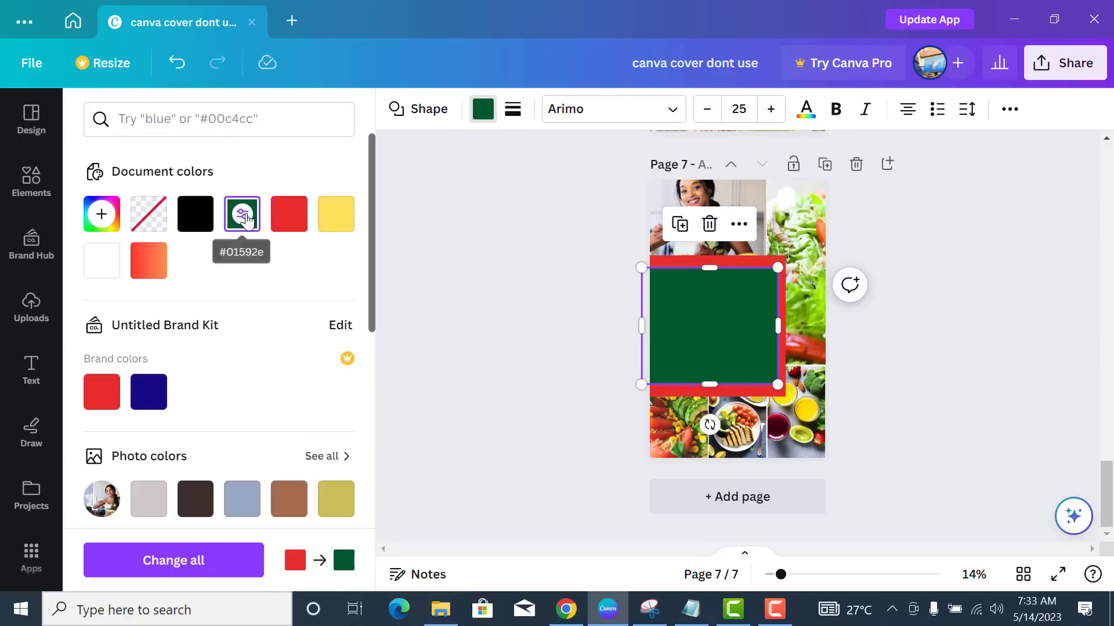
pyautogui.scroll(-2, 273, 348)
pyautogui.scroll(2, 316, 249)
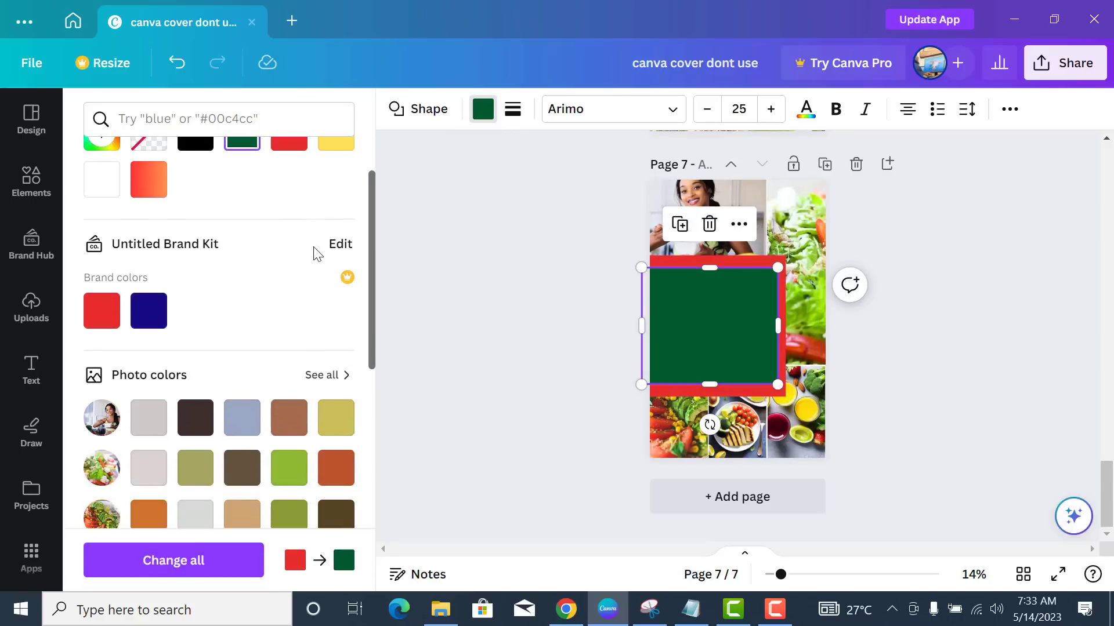
pyautogui.click(327, 224)
pyautogui.scroll(-2, 309, 336)
pyautogui.scroll(-3, 310, 343)
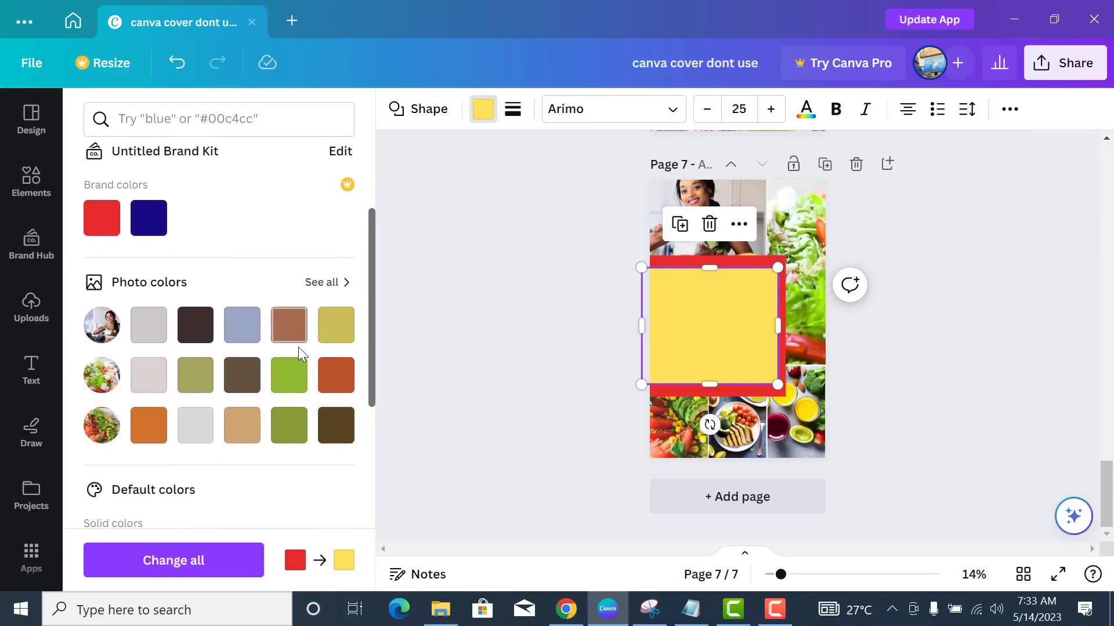
pyautogui.click(335, 382)
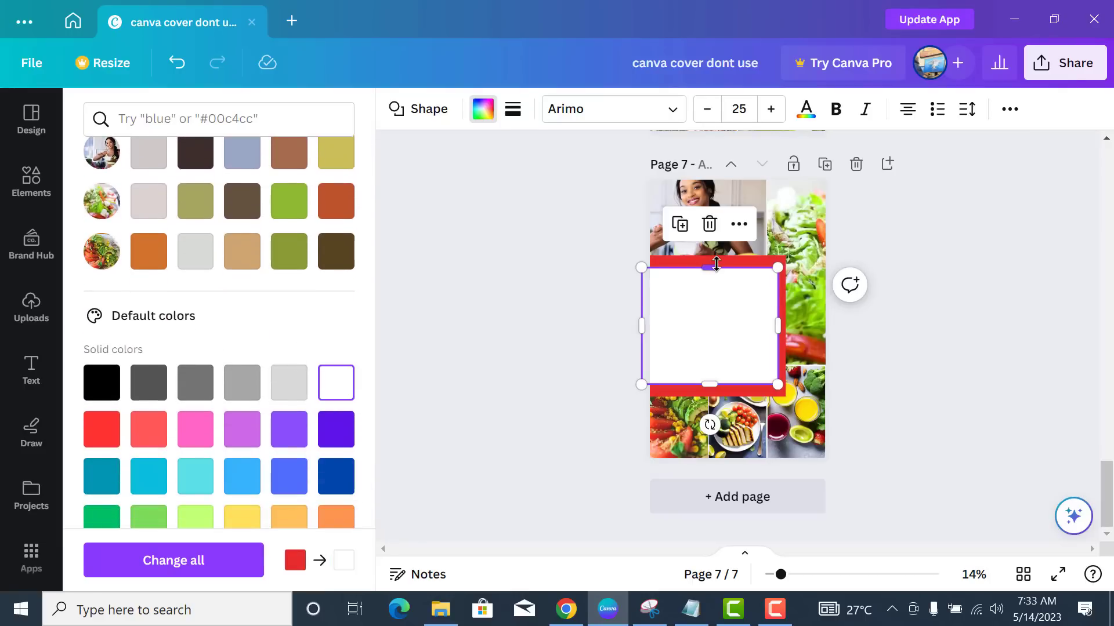
# - Extend the white box's top and bottom edges to about 1095 × 1011 px
pyautogui.moveTo(719, 264); pyautogui.dragTo(732, 259)
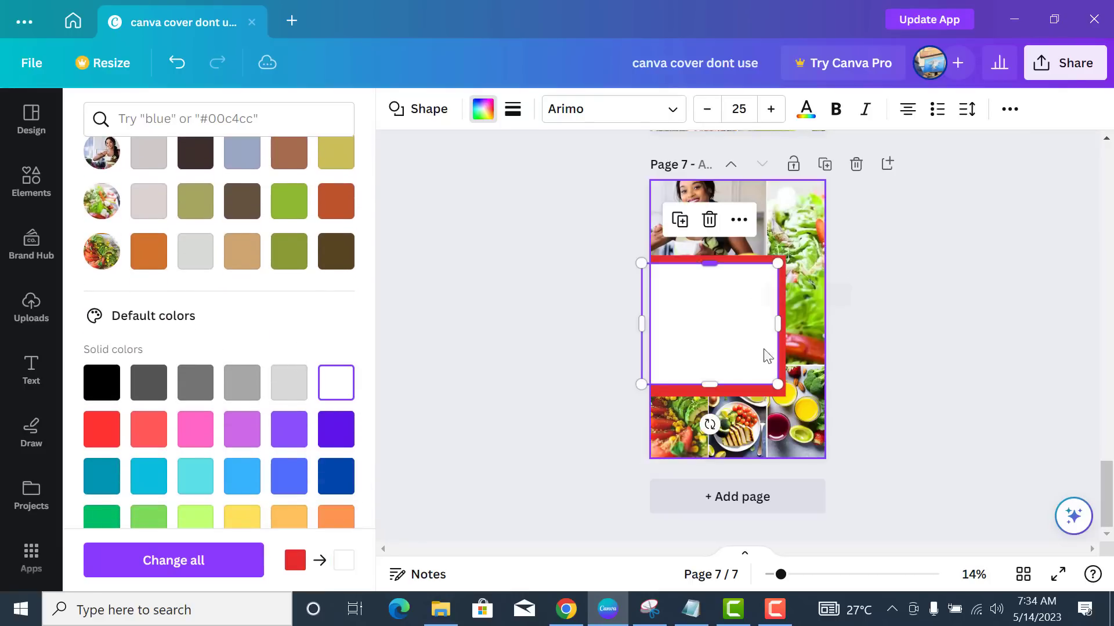
pyautogui.moveTo(714, 387); pyautogui.dragTo(719, 392)
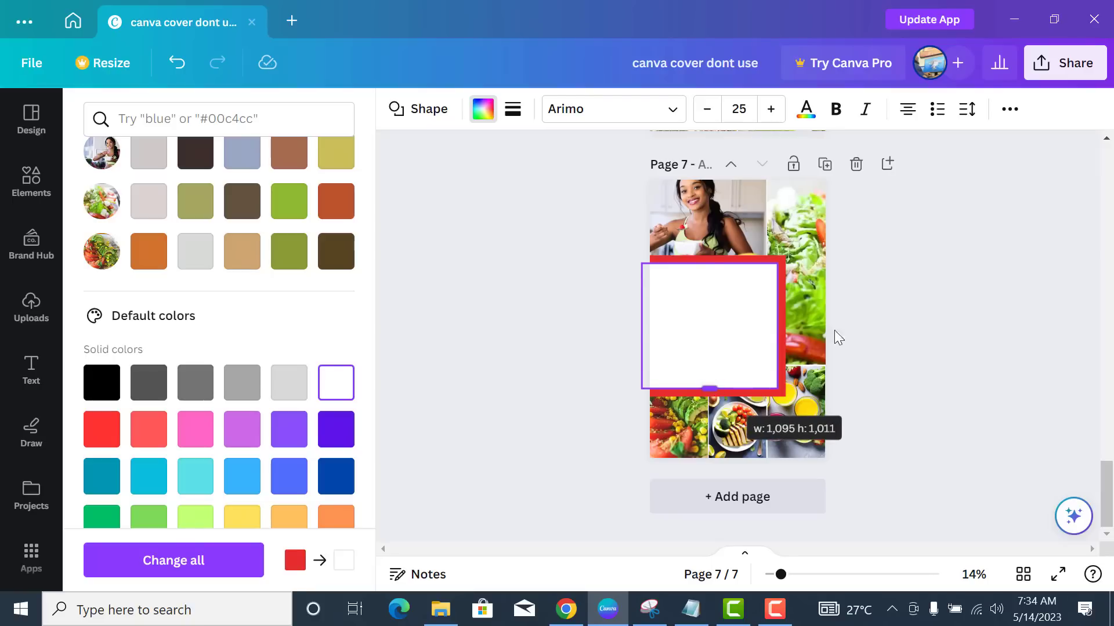
pyautogui.click(813, 227)
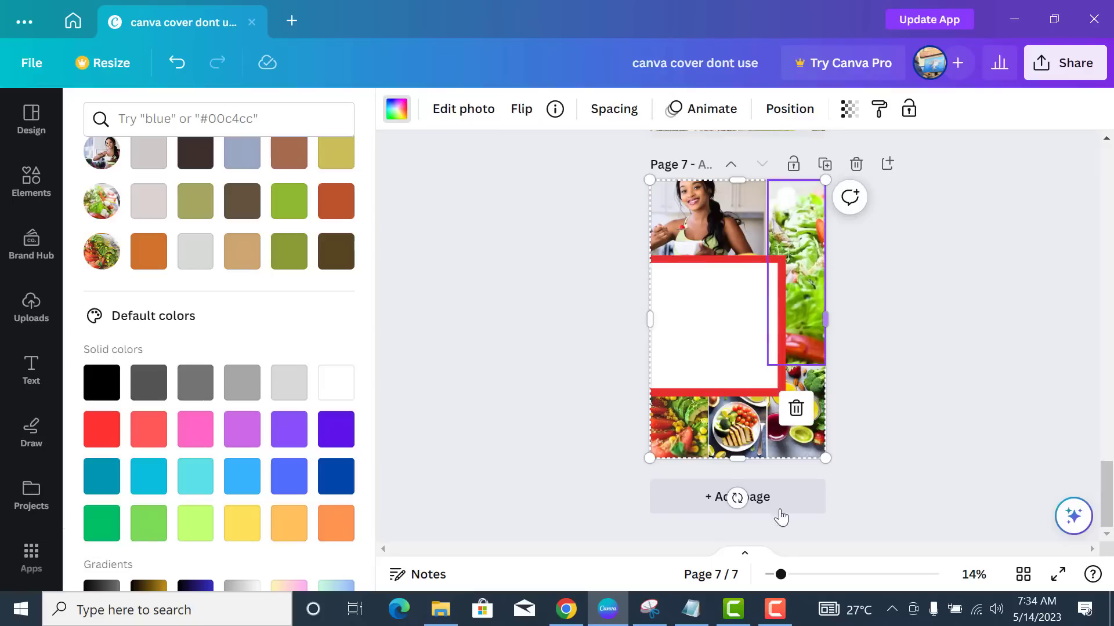
pyautogui.click(707, 251)
# - Add an enlarged heading reading 'DISEASE DIET' onto the white box
pyautogui.click(549, 322)
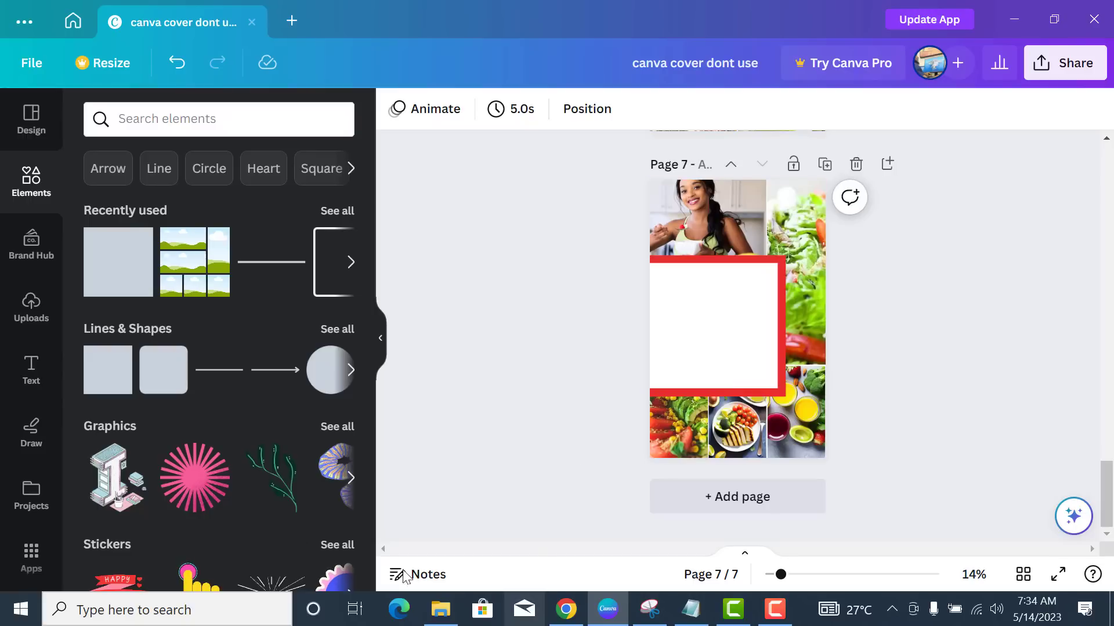
pyautogui.click(31, 369)
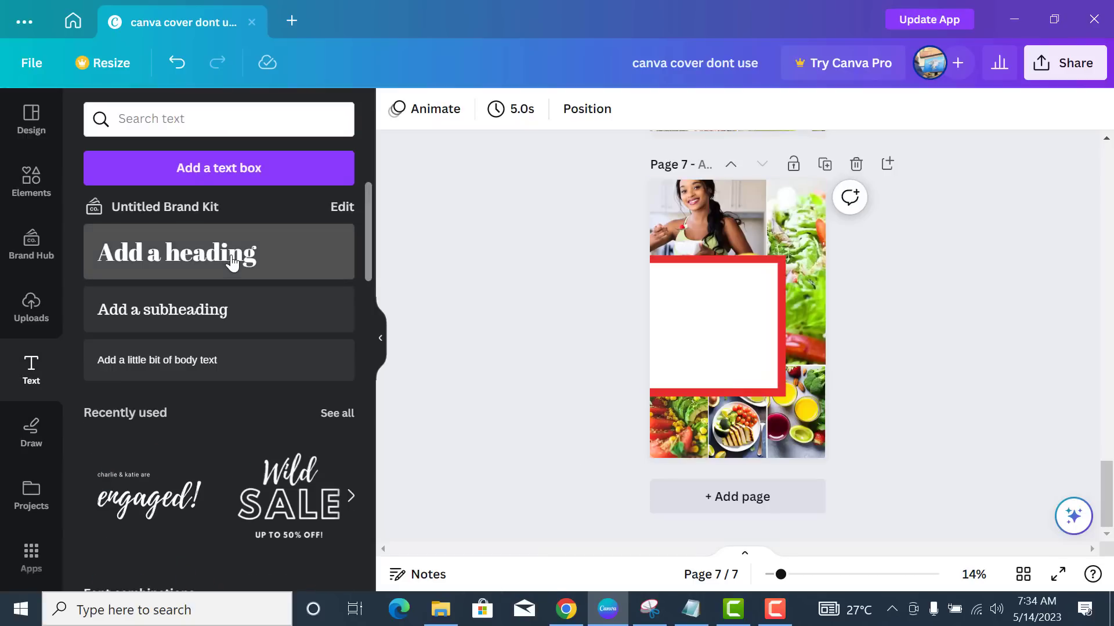
pyautogui.click(232, 263)
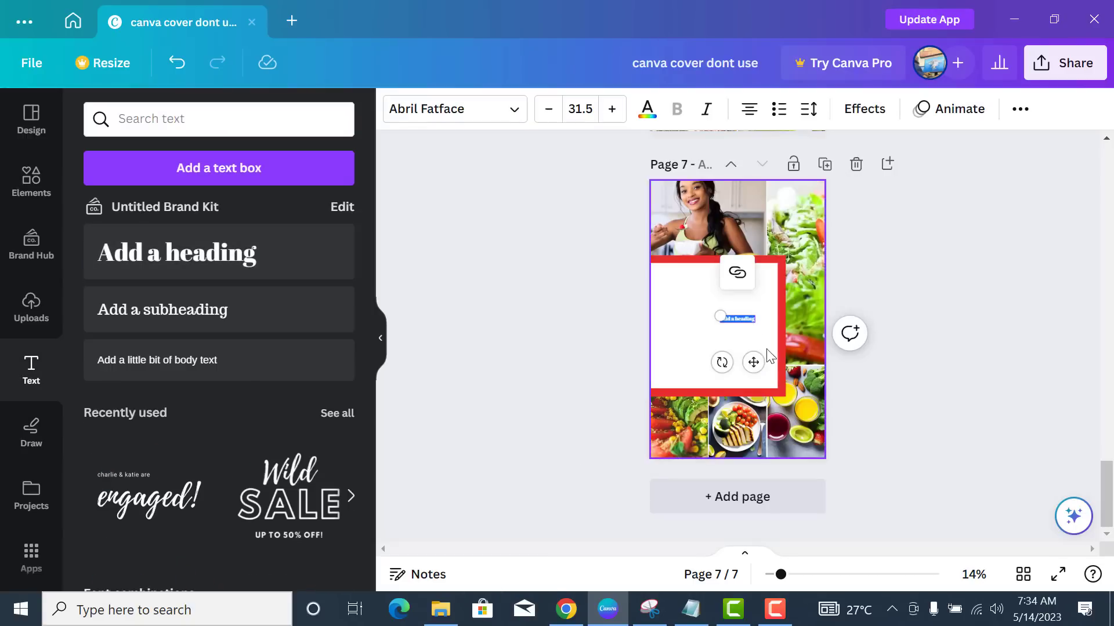
pyautogui.moveTo(722, 319); pyautogui.dragTo(647, 255)
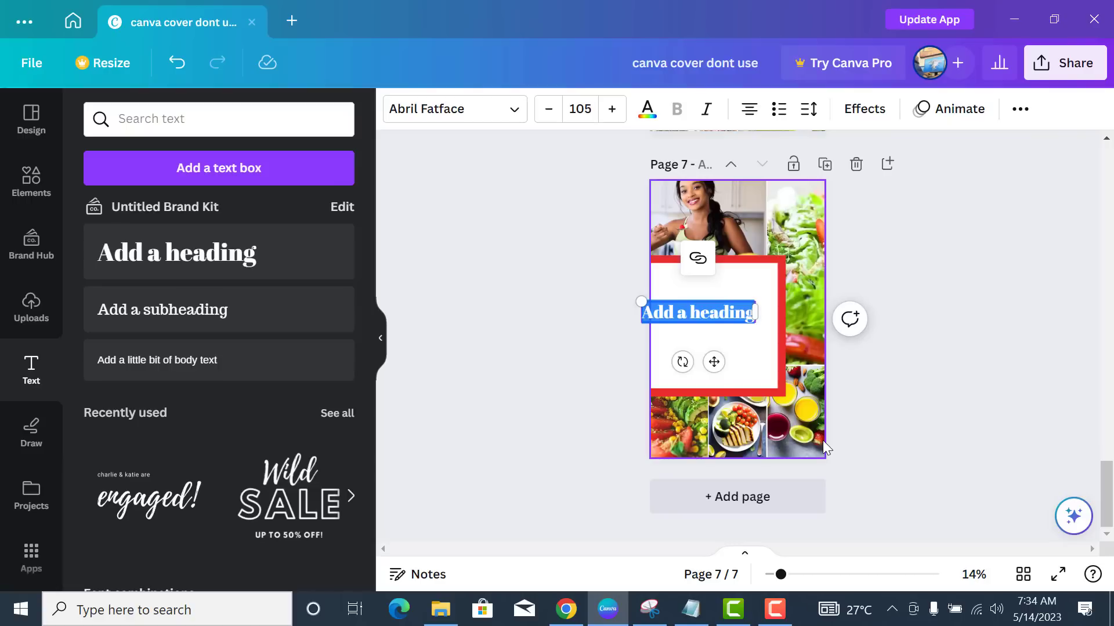
pyautogui.write('DISEASE DIET')
pyautogui.click(628, 358)
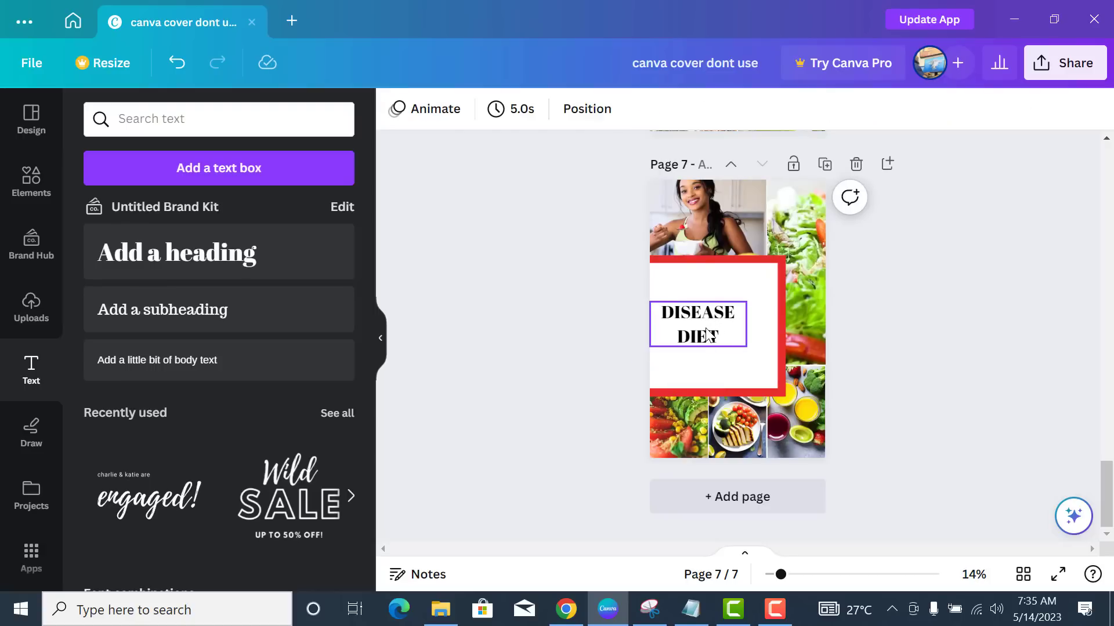
# - Tighten the DISEASE DIET line spacing and enlarge it to fill the white box
pyautogui.click(707, 333)
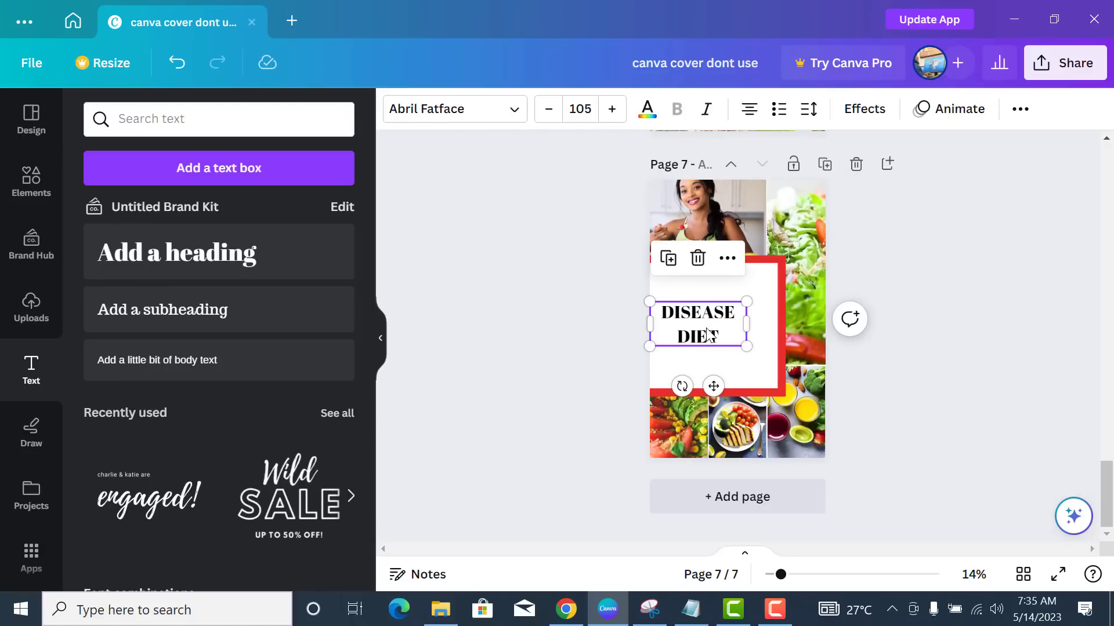
pyautogui.click(810, 113)
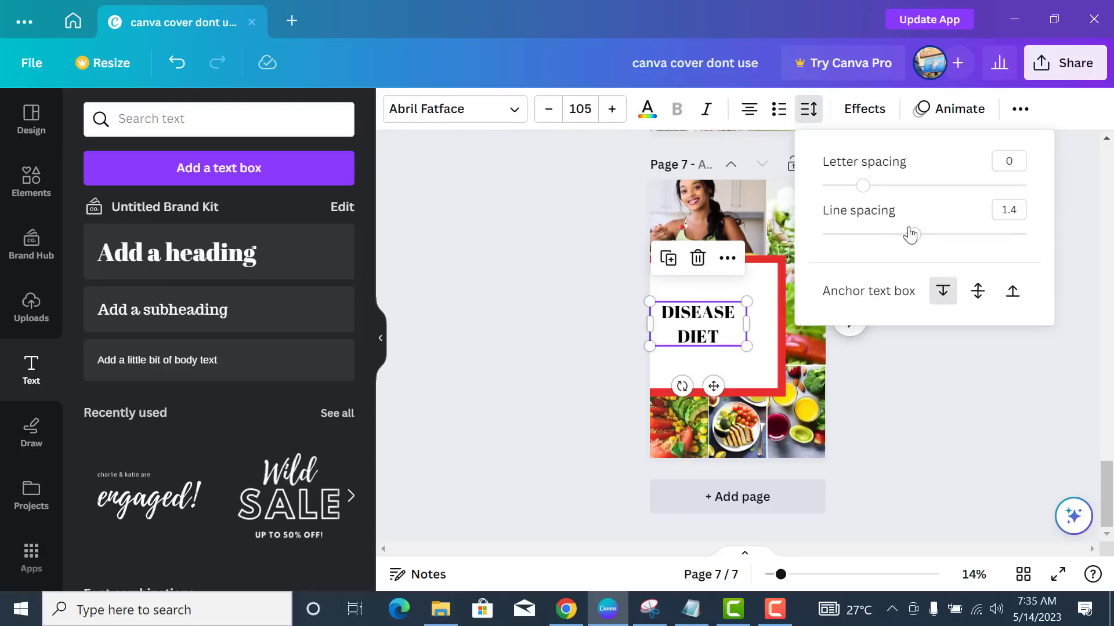
pyautogui.moveTo(914, 234); pyautogui.dragTo(862, 234)
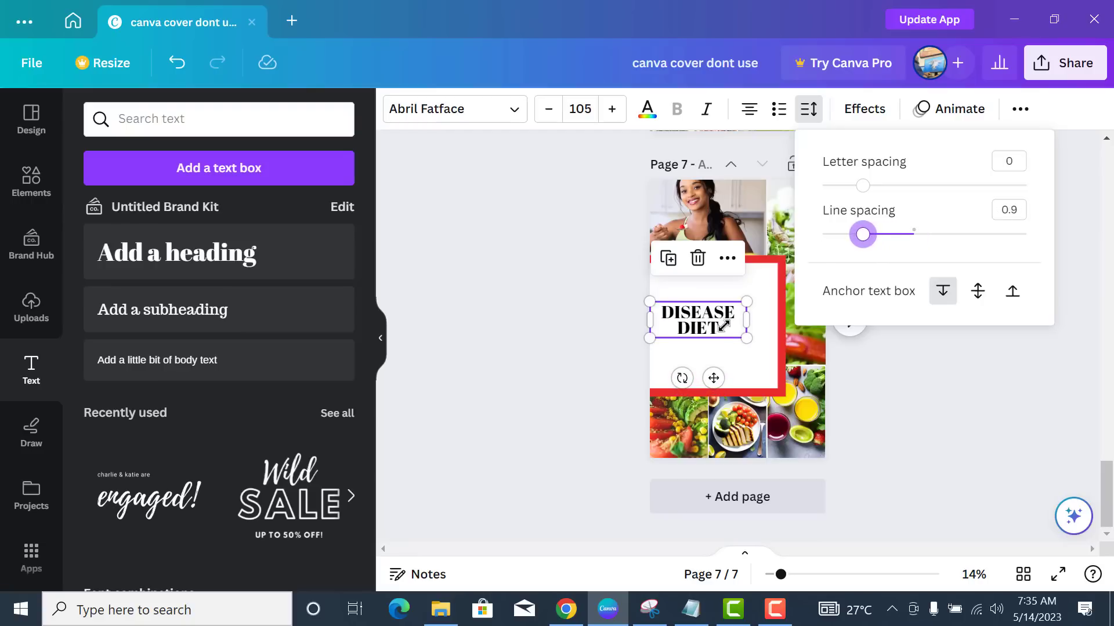
pyautogui.click(746, 318)
pyautogui.moveTo(747, 318); pyautogui.dragTo(775, 361)
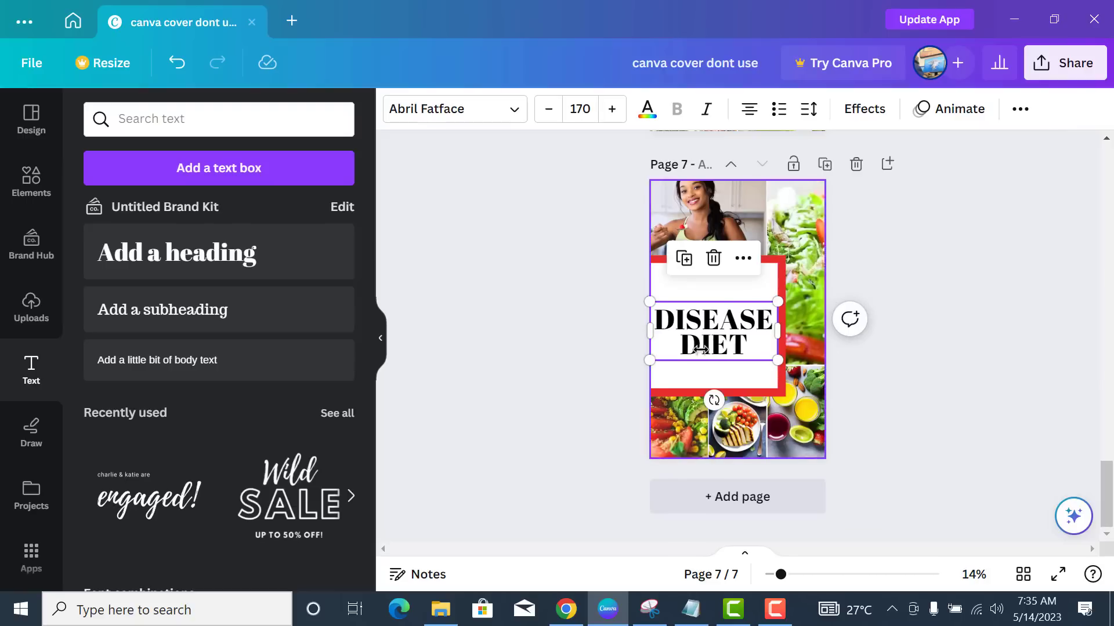
# - Colour the DISEASE DIET heading dark green
pyautogui.click(738, 346)
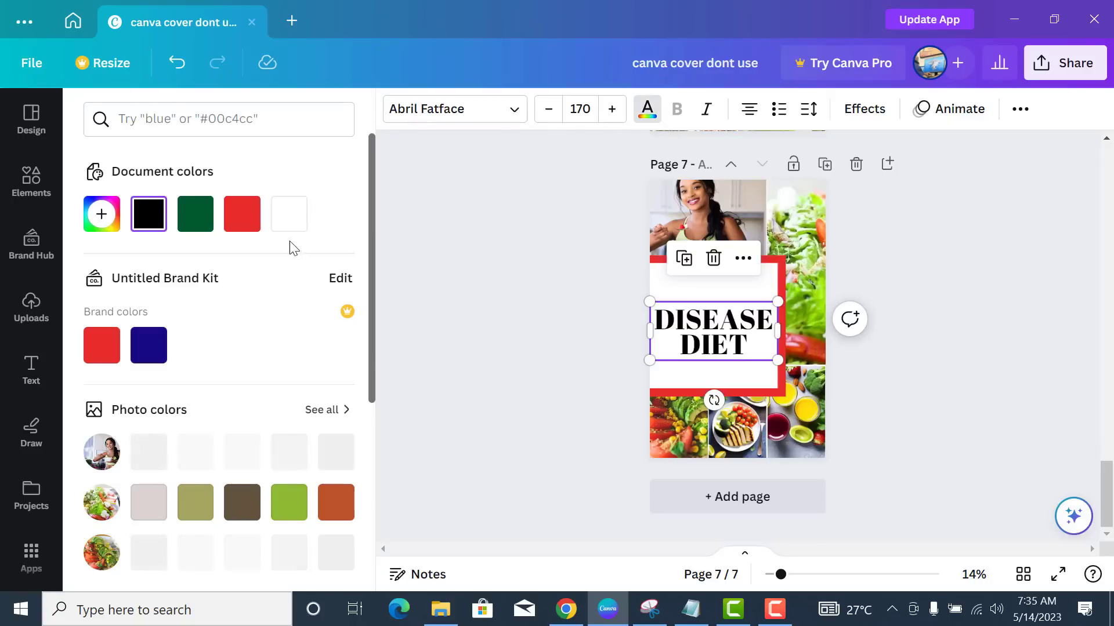
pyautogui.click(199, 226)
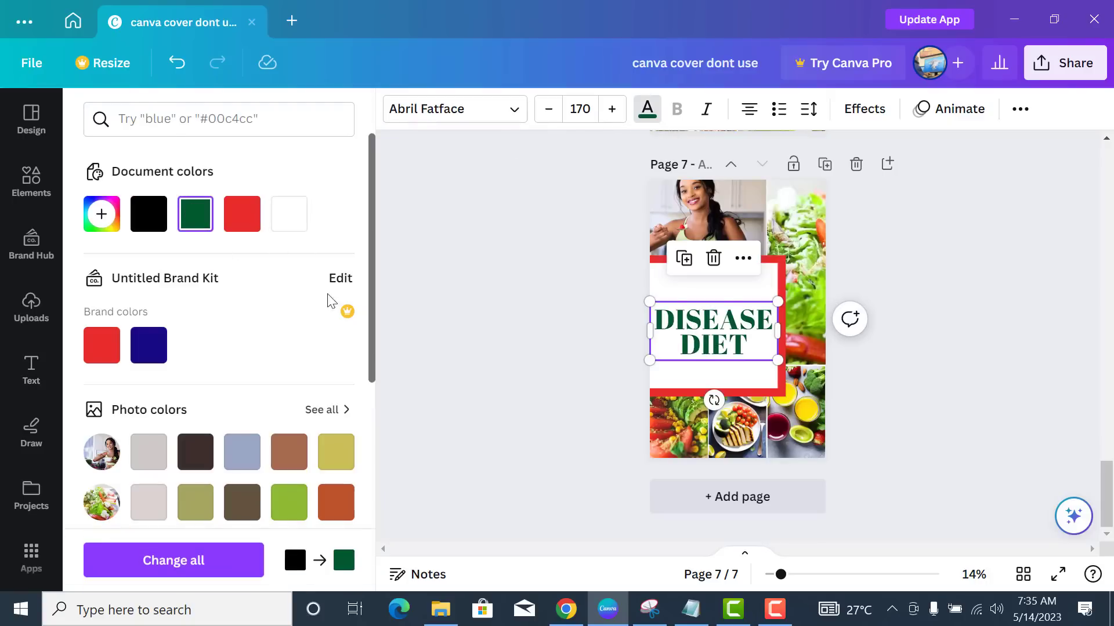
pyautogui.click(471, 337)
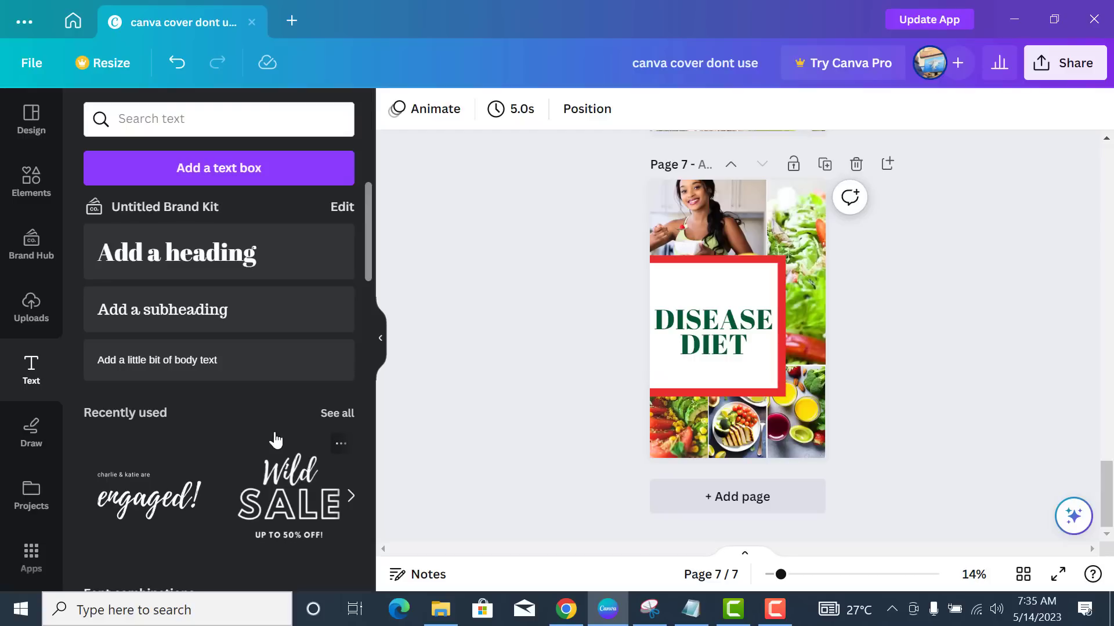
pyautogui.scroll(-3, 274, 440)
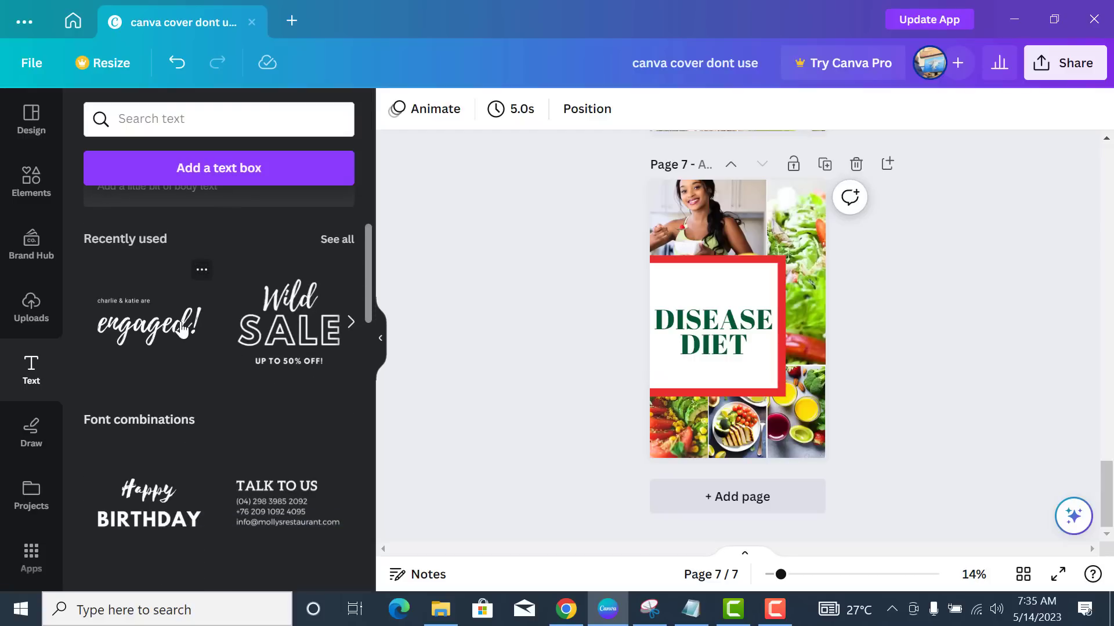
# - Add the engaged! script text, delete its small line, and retype it as 'Kidney' above the title
pyautogui.click(165, 336)
pyautogui.moveTo(692, 289); pyautogui.dragTo(656, 271)
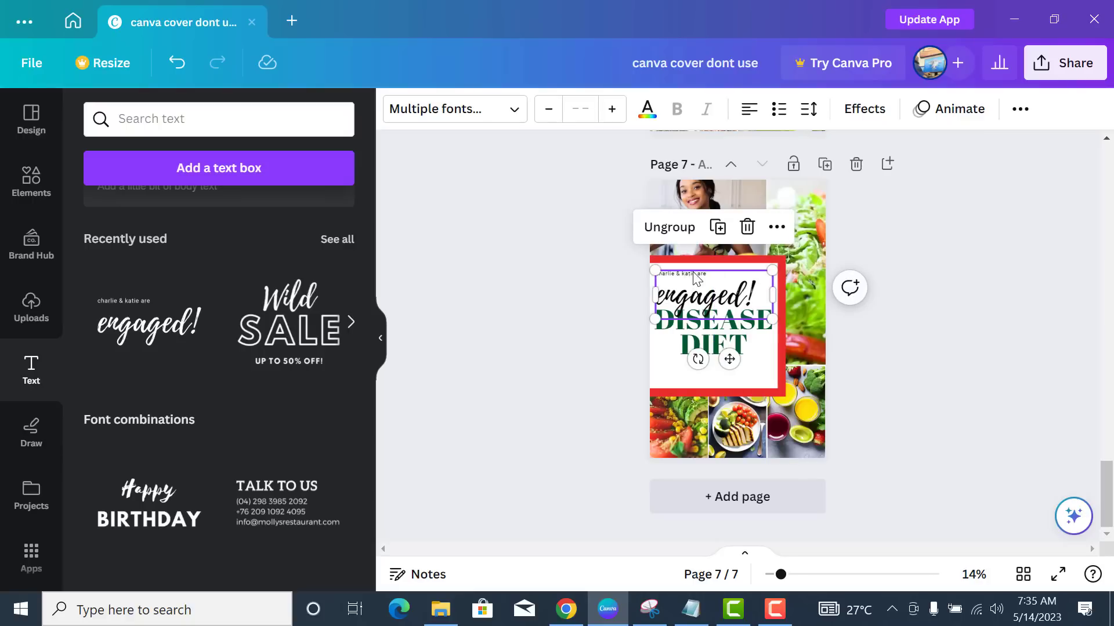
pyautogui.click(695, 277)
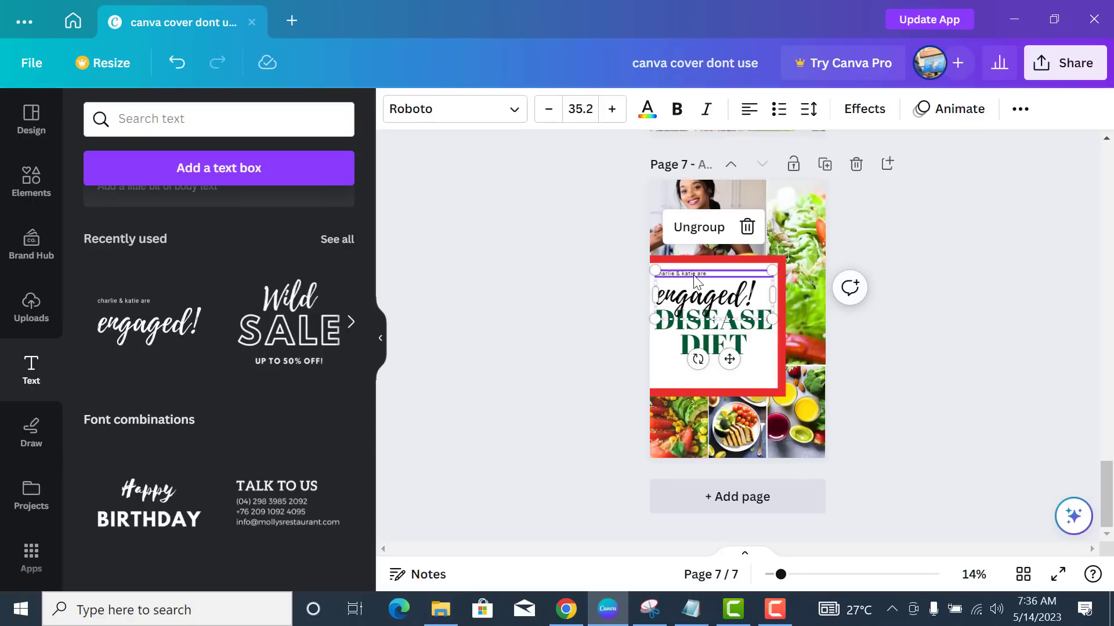
pyautogui.press('Delete')
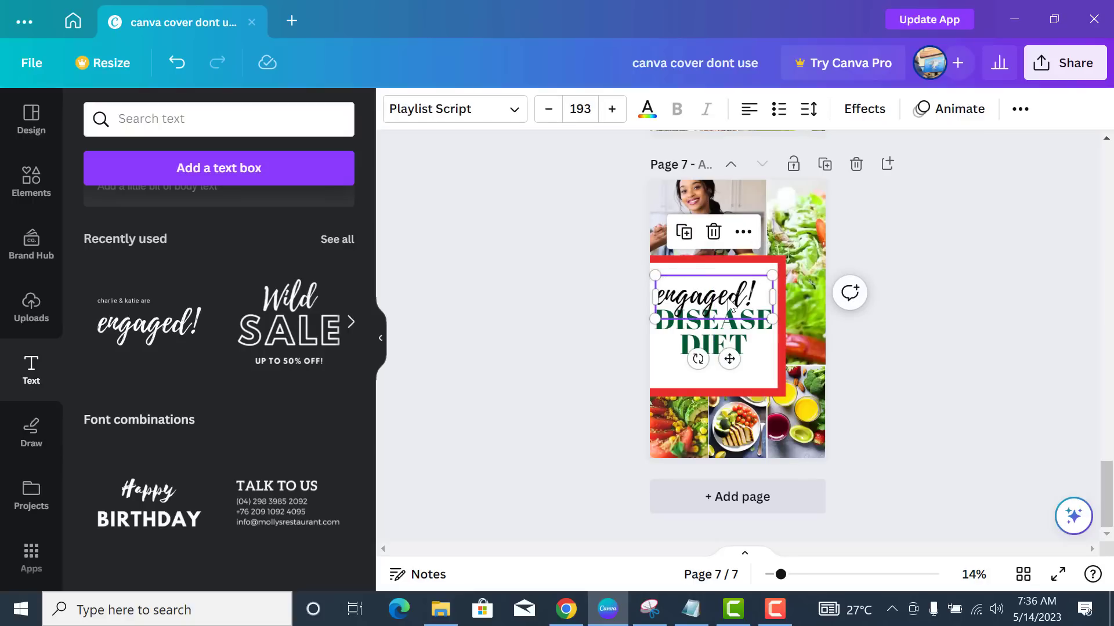
pyautogui.doubleClick(738, 299)
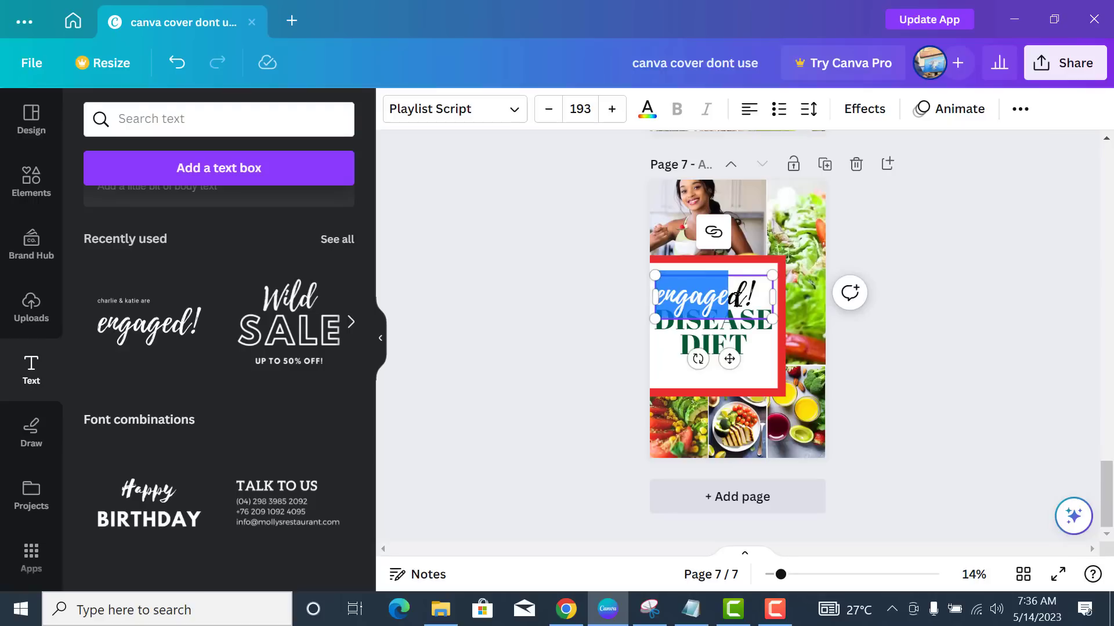
pyautogui.click(753, 303)
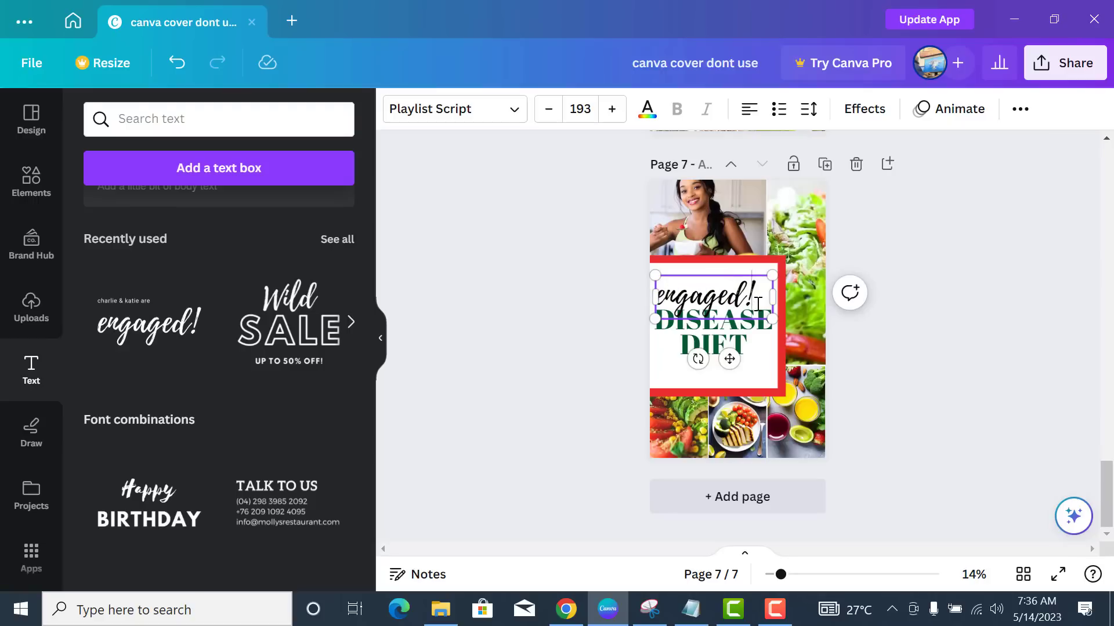
pyautogui.press('BackSpace')
pyautogui.press('BackSpace')
pyautogui.press('BackSpace')
pyautogui.press('BackSpace')
pyautogui.press('BackSpace')
pyautogui.press('BackSpace')
pyautogui.press('BackSpace')
pyautogui.press('BackSpace')
pyautogui.write('Kidney')
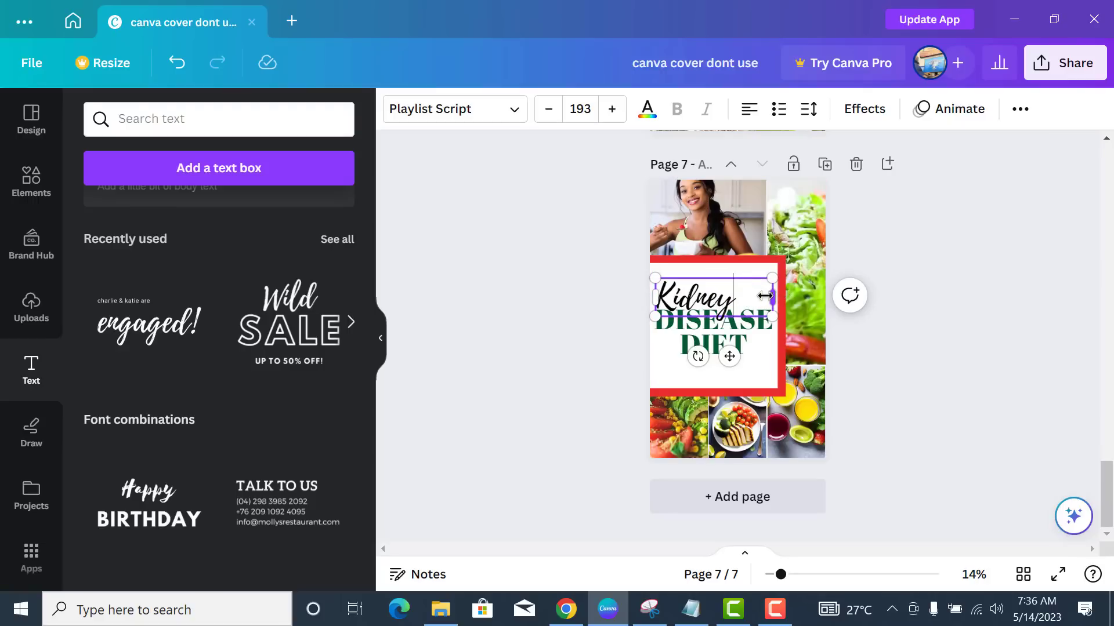
pyautogui.moveTo(765, 296); pyautogui.dragTo(732, 296)
pyautogui.moveTo(720, 360); pyautogui.dragTo(737, 346)
# - Duplicate the Kidney text and centre the copy below DISEASE DIET as the 'Cookbook' line
pyautogui.click(753, 338)
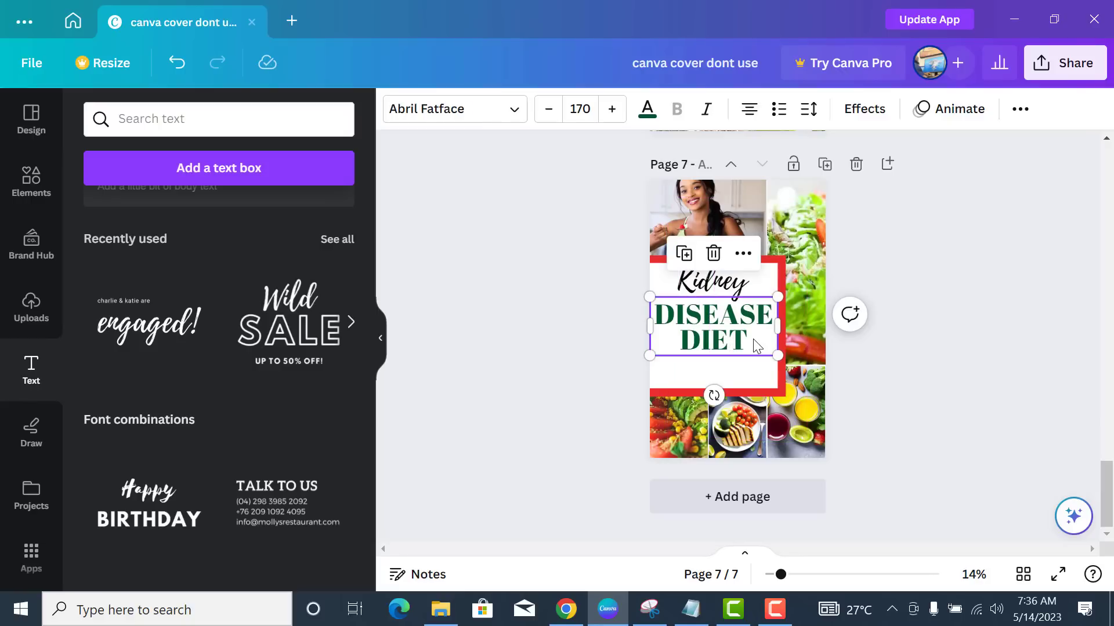
pyautogui.click(742, 289)
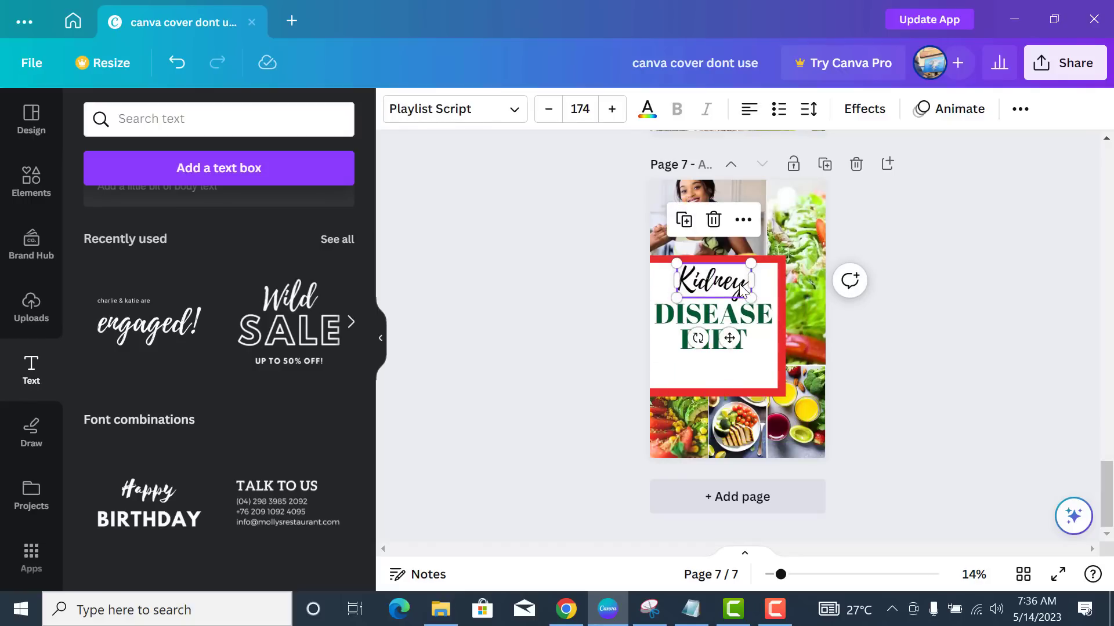
pyautogui.click(684, 220)
pyautogui.moveTo(728, 366); pyautogui.dragTo(732, 415)
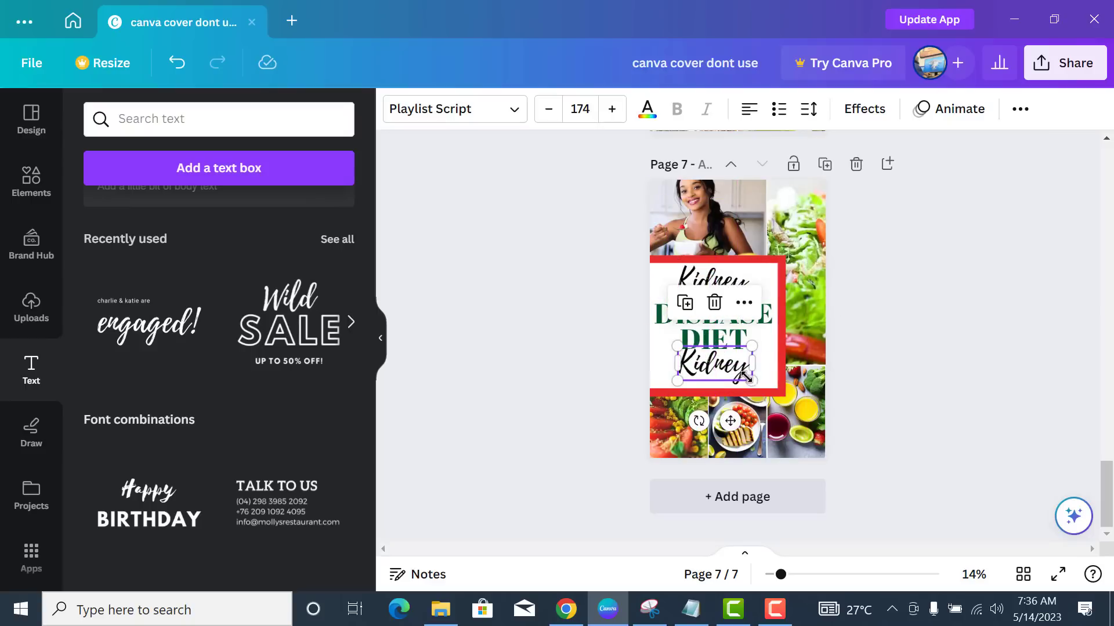
pyautogui.click(744, 371)
pyautogui.moveTo(743, 418); pyautogui.dragTo(729, 422)
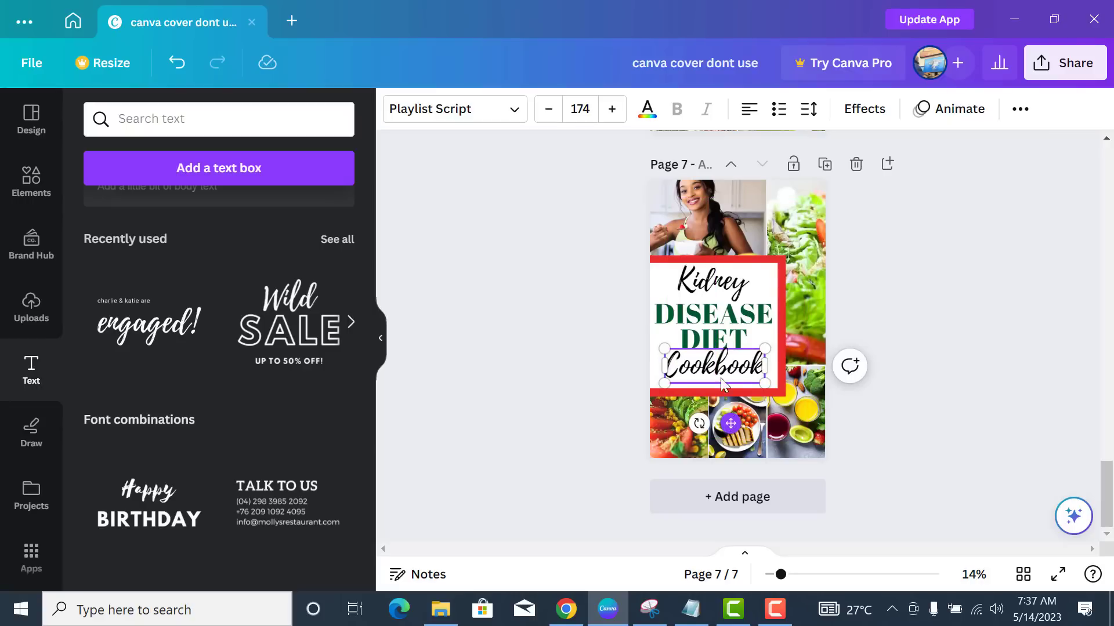
# - Make the Kidney and Cookbook script lines red
pyautogui.click(729, 293)
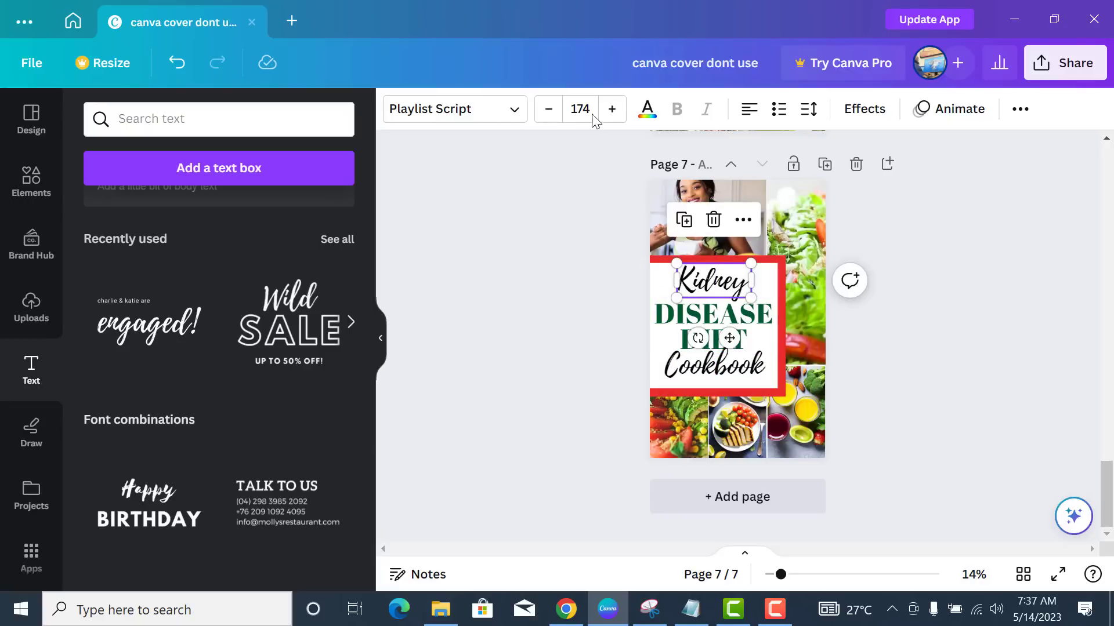
pyautogui.click(646, 109)
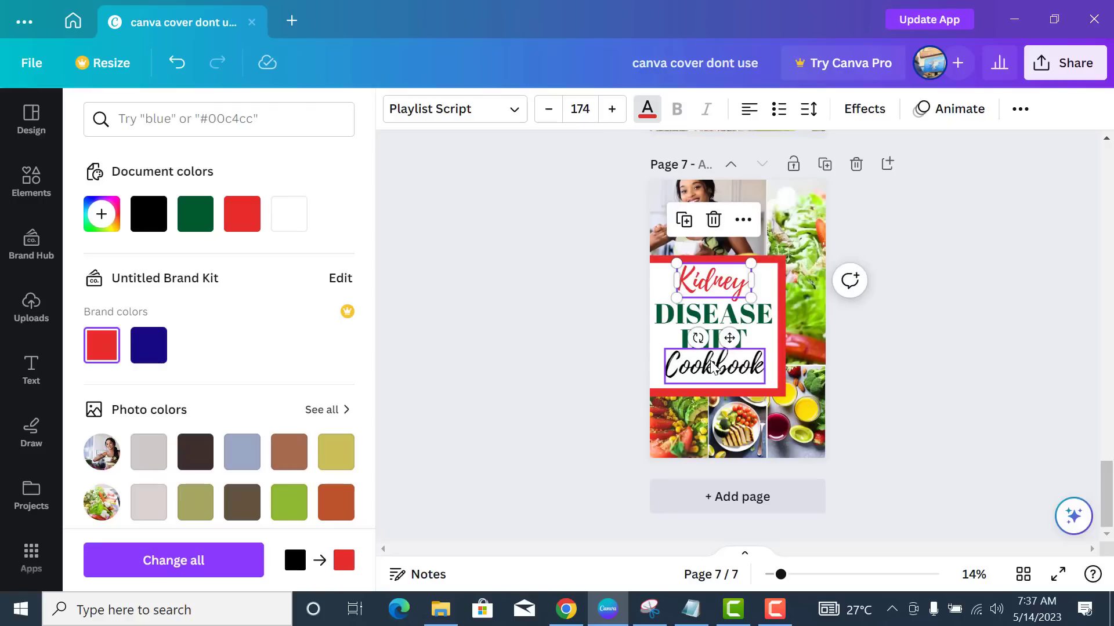
pyautogui.click(706, 367)
pyautogui.click(246, 235)
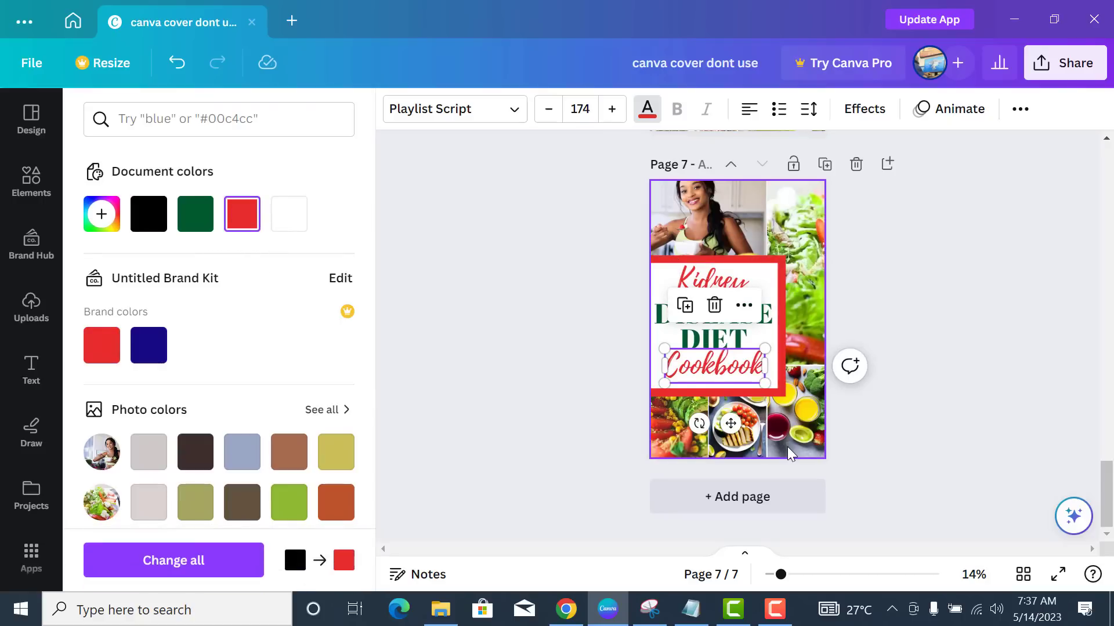
# - Copy the 'Legal Naira' text from the page above
pyautogui.click(787, 447)
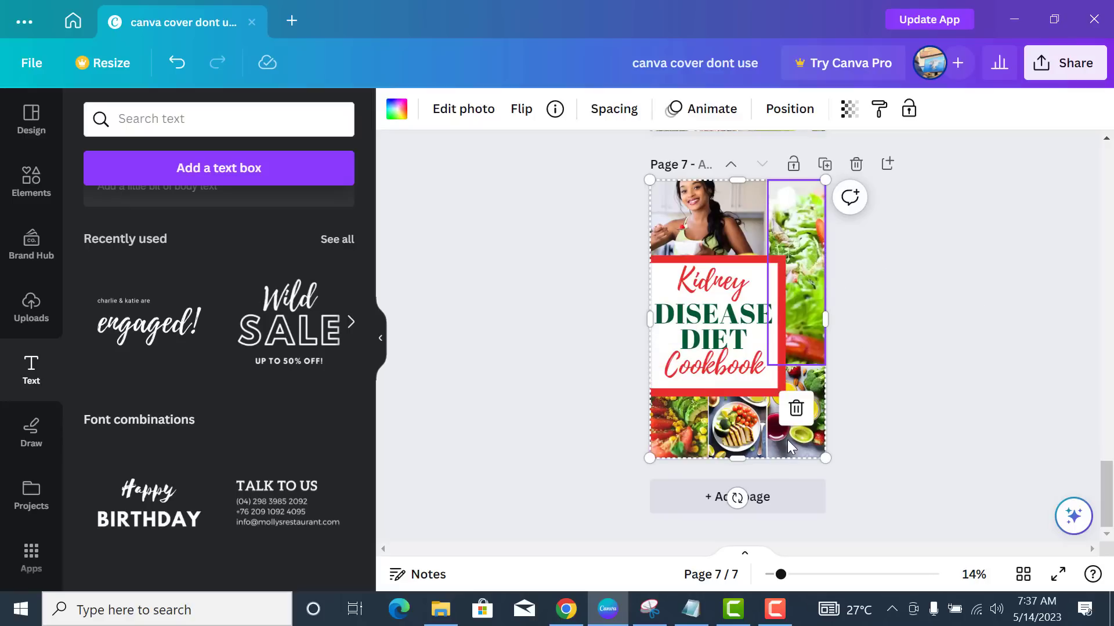
pyautogui.click(829, 399)
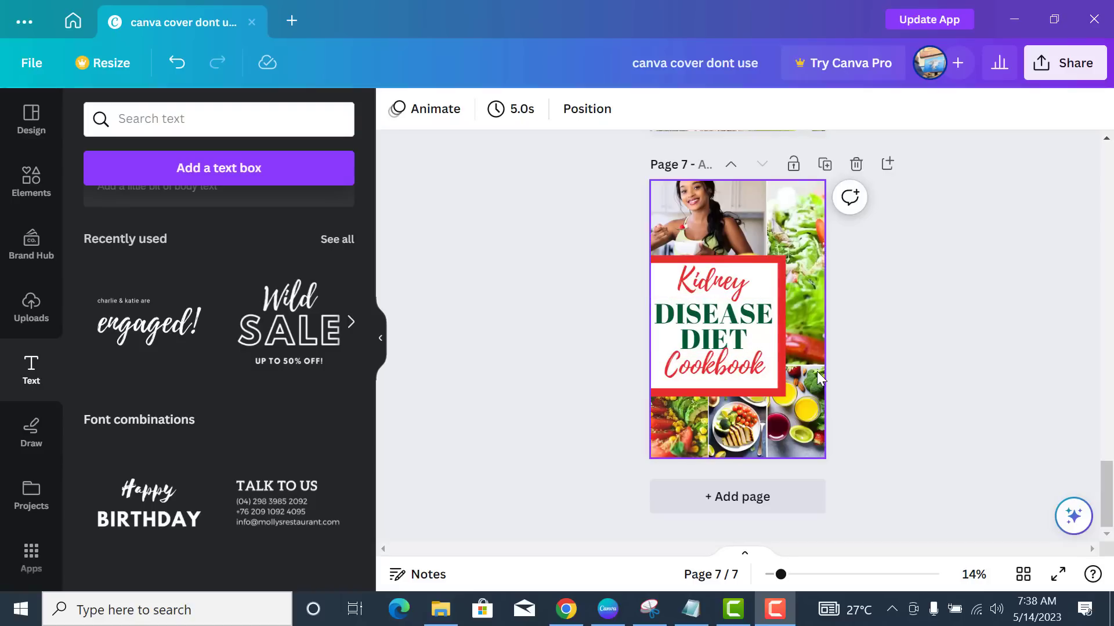
pyautogui.scroll(15, 818, 377)
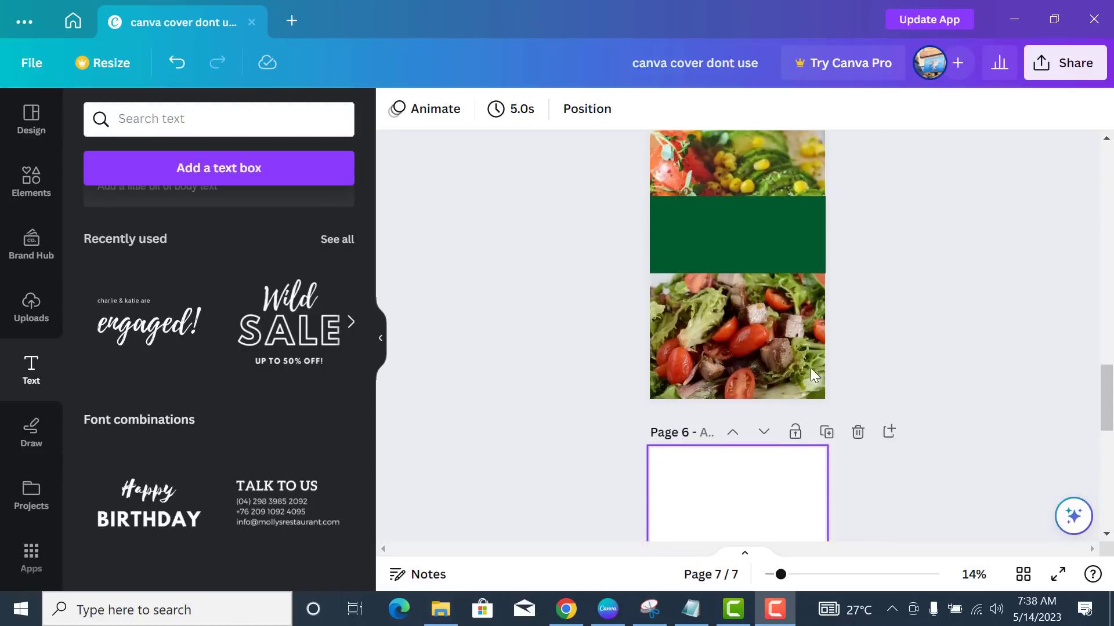
pyautogui.scroll(8, 809, 362)
pyautogui.click(778, 360)
pyautogui.scroll(-16, 757, 392)
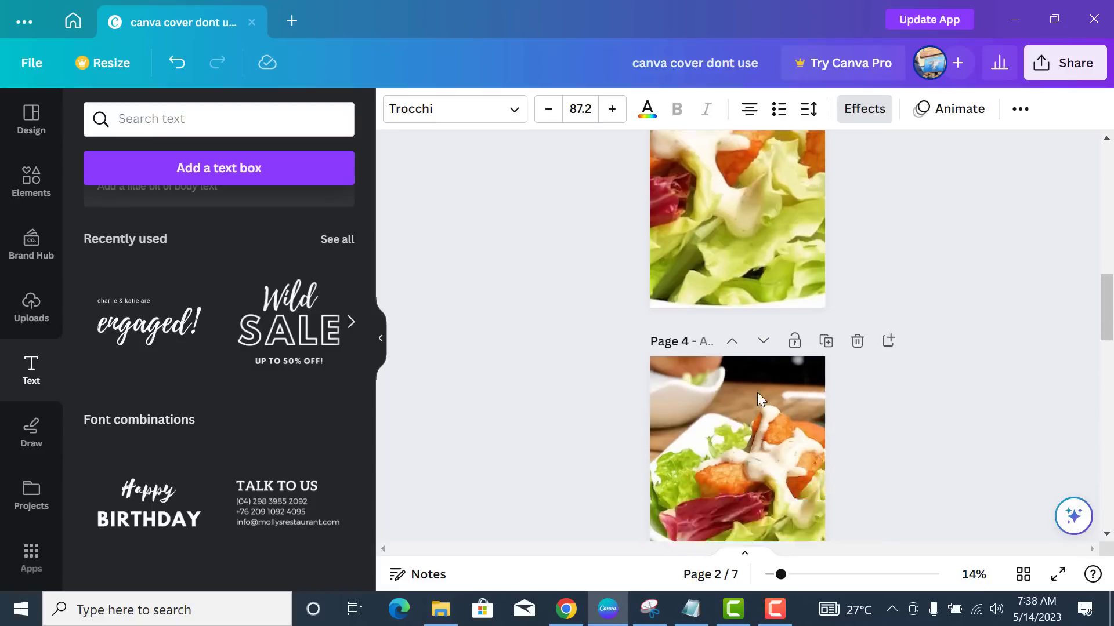
pyautogui.scroll(-10, 753, 392)
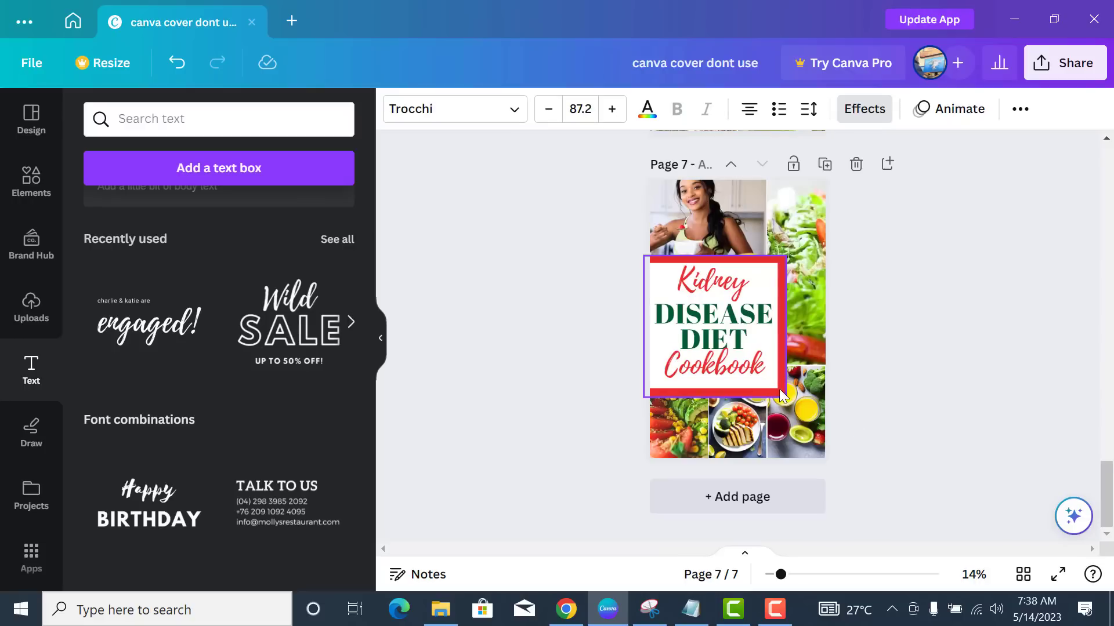
# - Paste the Legal Naira text, shrink it, and place it in the cover's top-right corner
pyautogui.hotkey('ctrl', 'v')
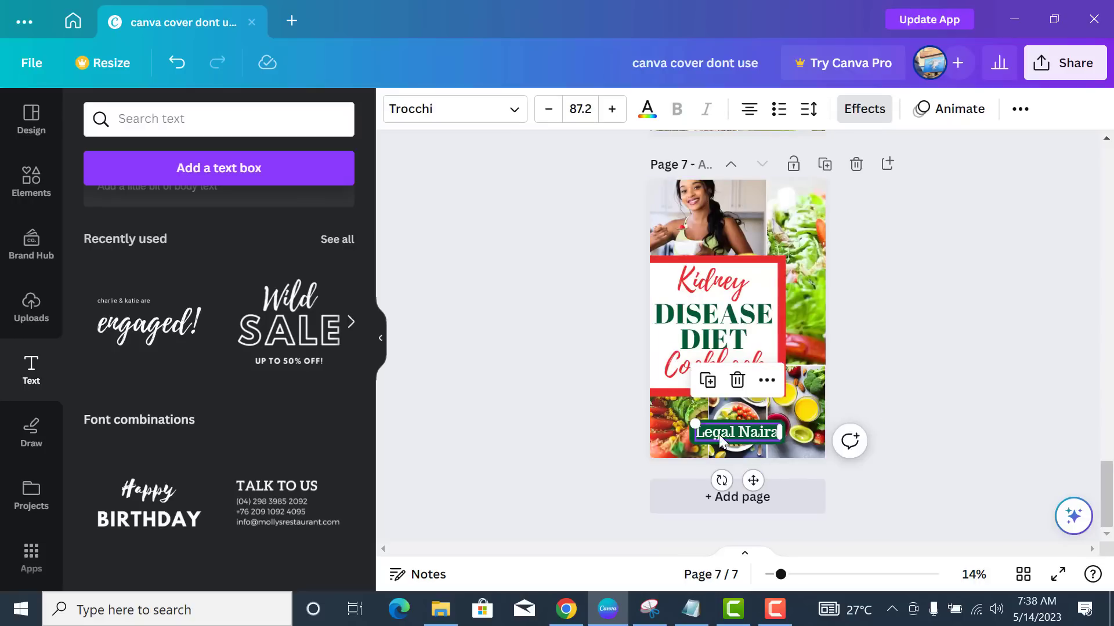
pyautogui.moveTo(695, 418); pyautogui.dragTo(781, 197)
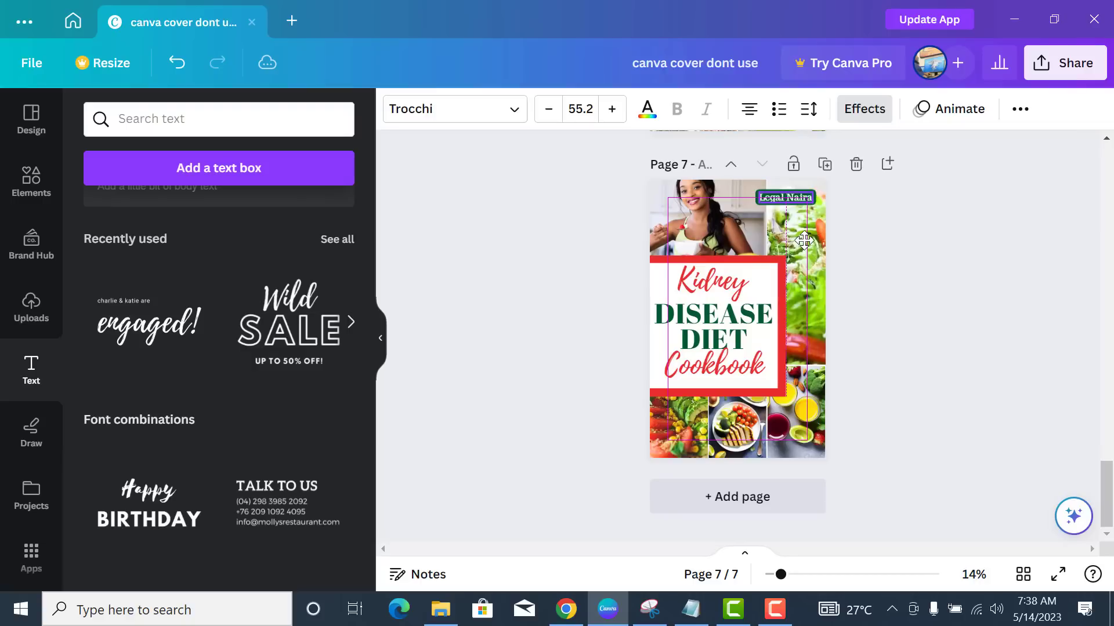
pyautogui.click(944, 400)
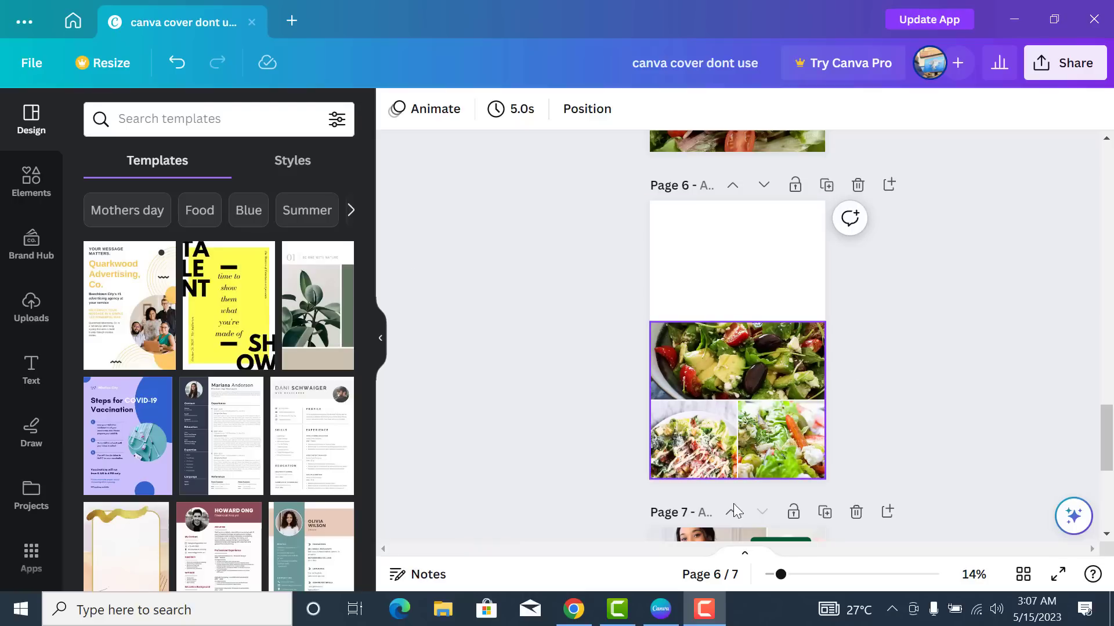
# - Enlarge the top salad photo within its frame, then reframe the bottom-left photo
pyautogui.doubleClick(734, 371)
pyautogui.moveTo(629, 439); pyautogui.dragTo(556, 447)
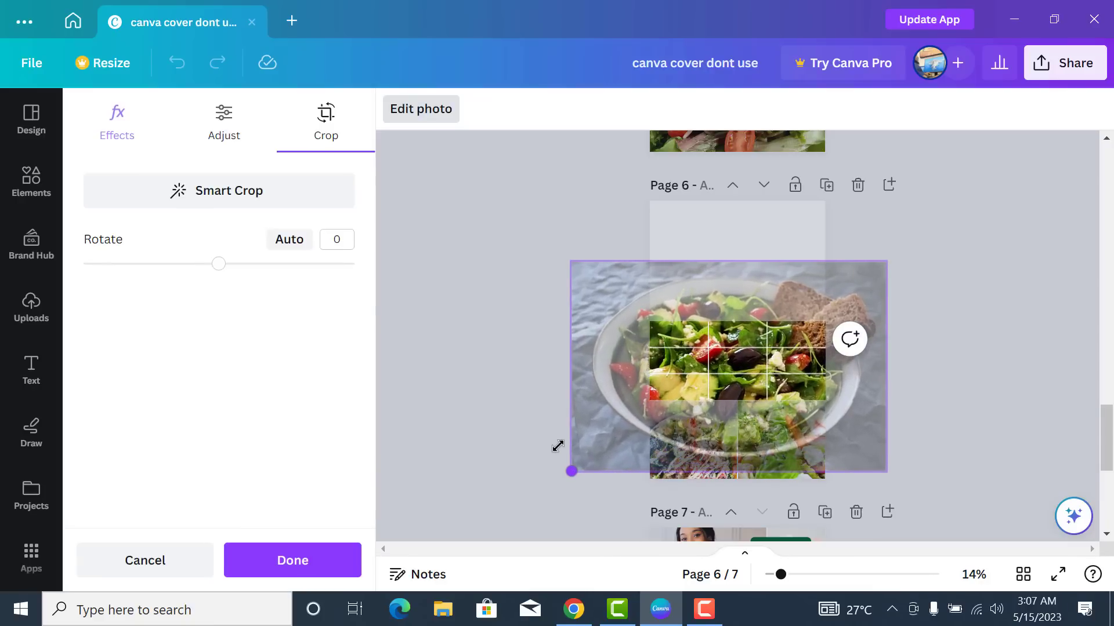
pyautogui.click(899, 400)
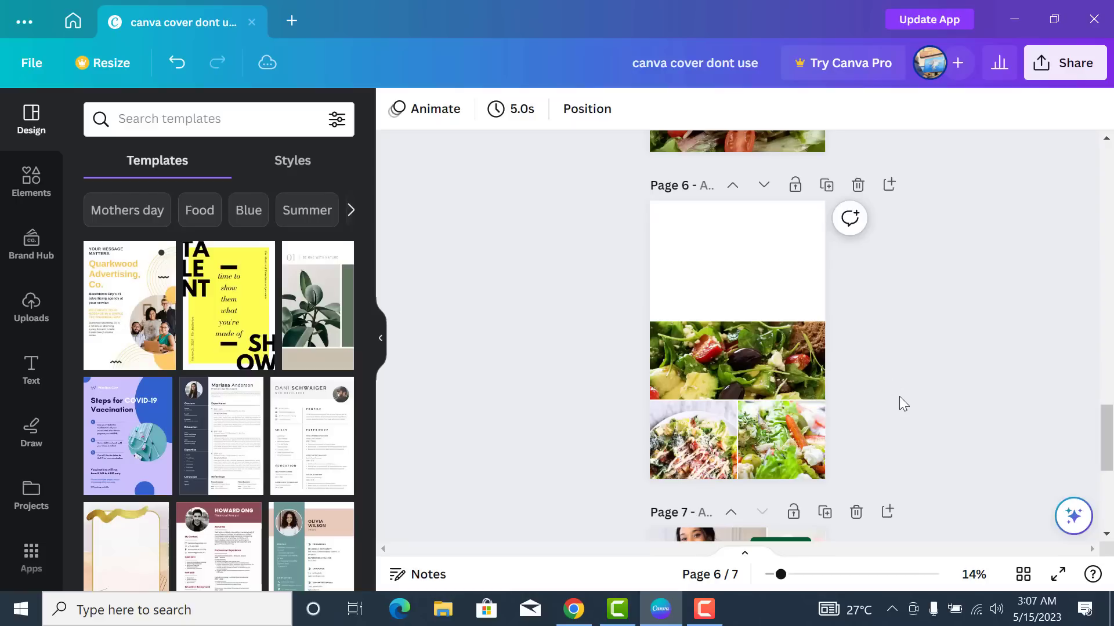
pyautogui.click(708, 434)
pyautogui.doubleClick(700, 463)
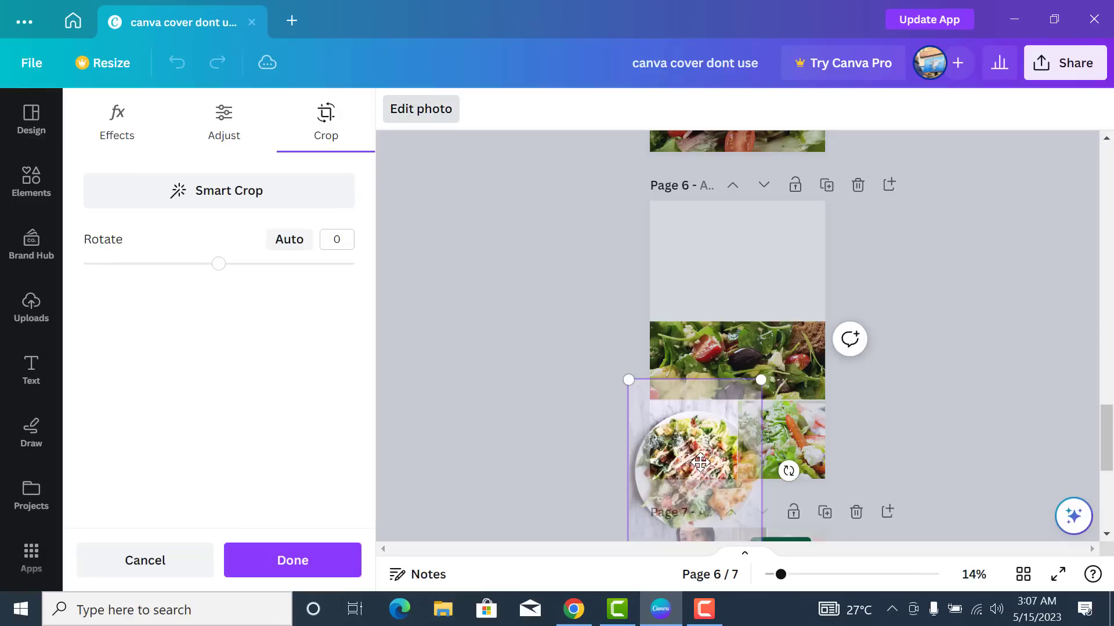
pyautogui.click(808, 456)
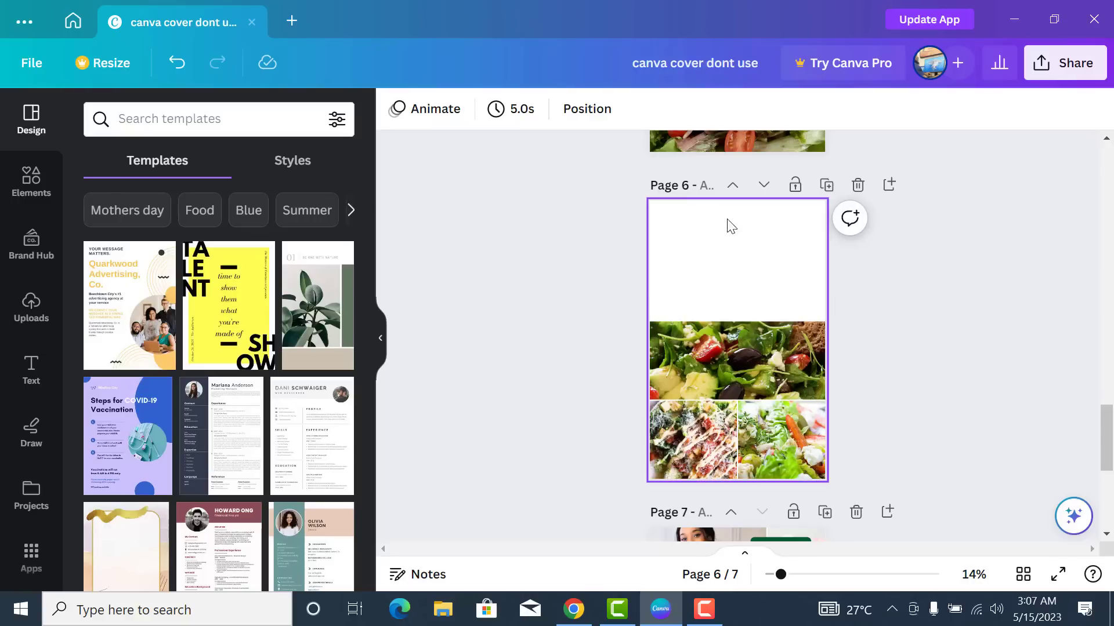
# - Fill page 6's background with the teal-green gradient from the Gradients section
pyautogui.click(777, 288)
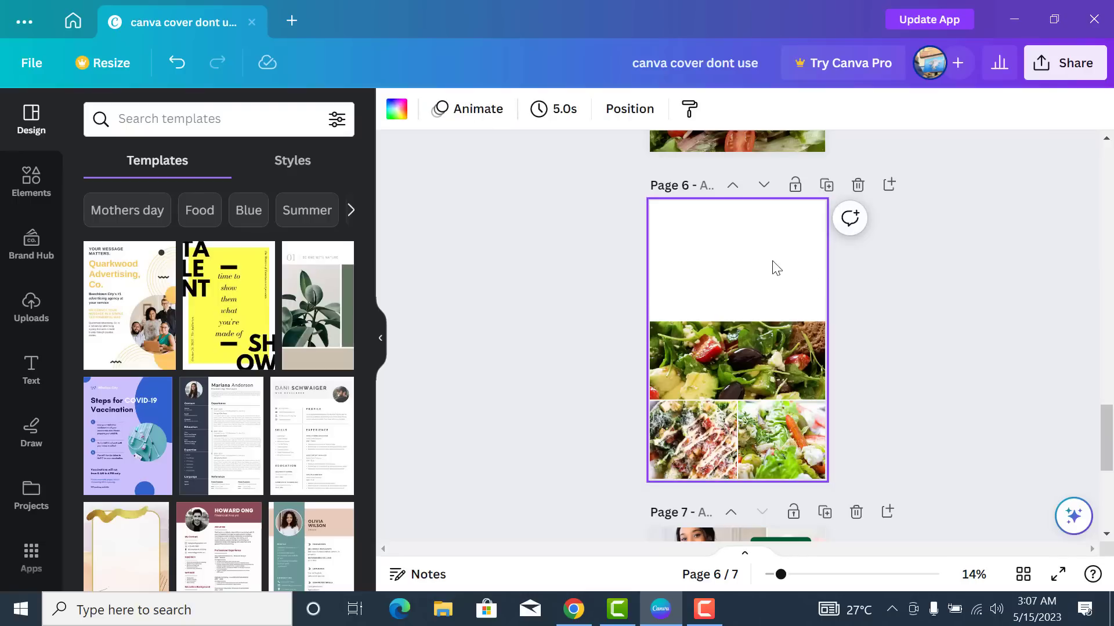
pyautogui.click(399, 116)
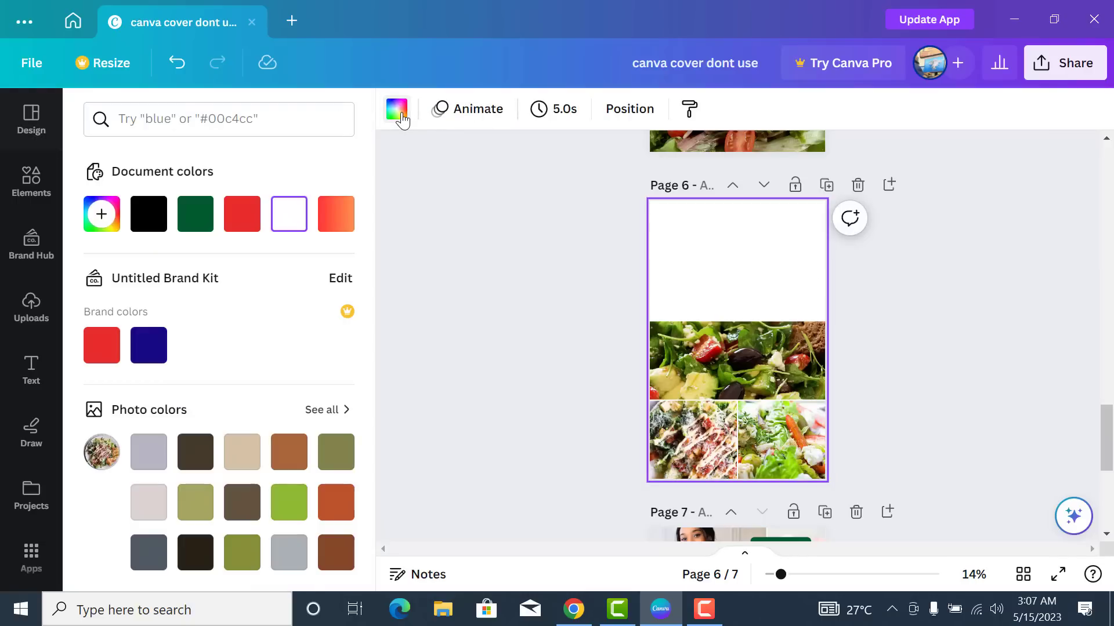
pyautogui.scroll(-8, 252, 386)
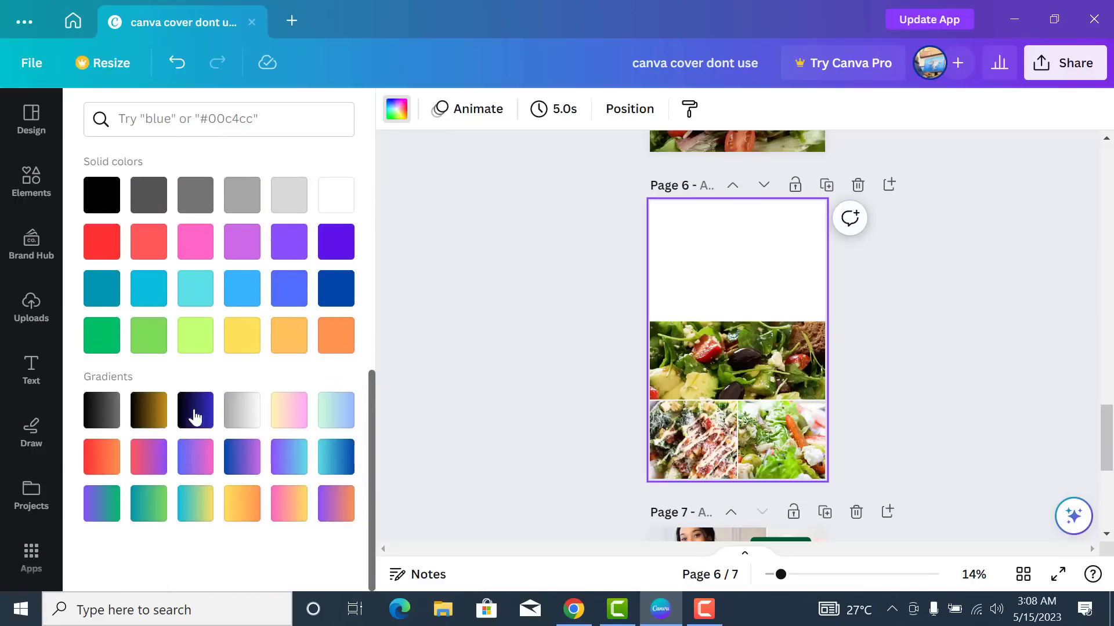
pyautogui.click(152, 512)
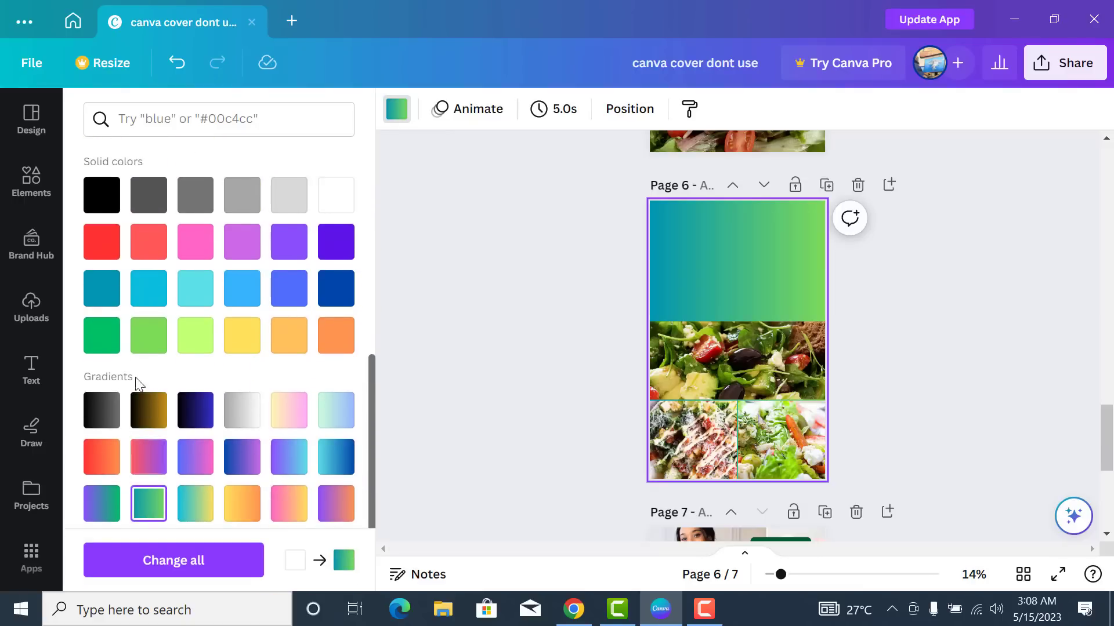
pyautogui.click(105, 345)
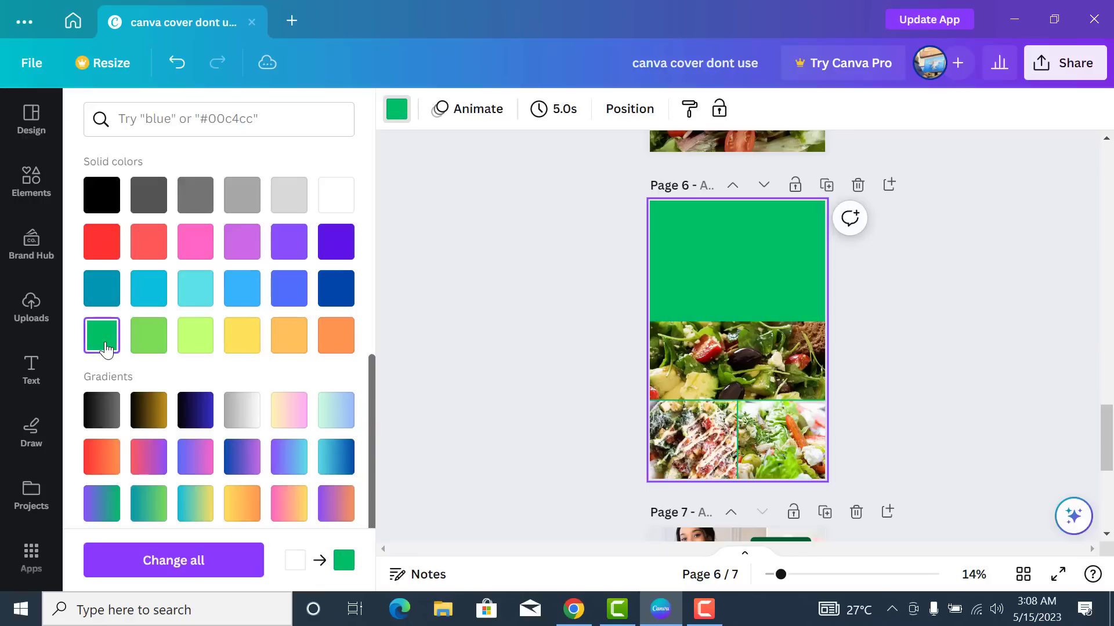
pyautogui.click(149, 504)
pyautogui.click(803, 405)
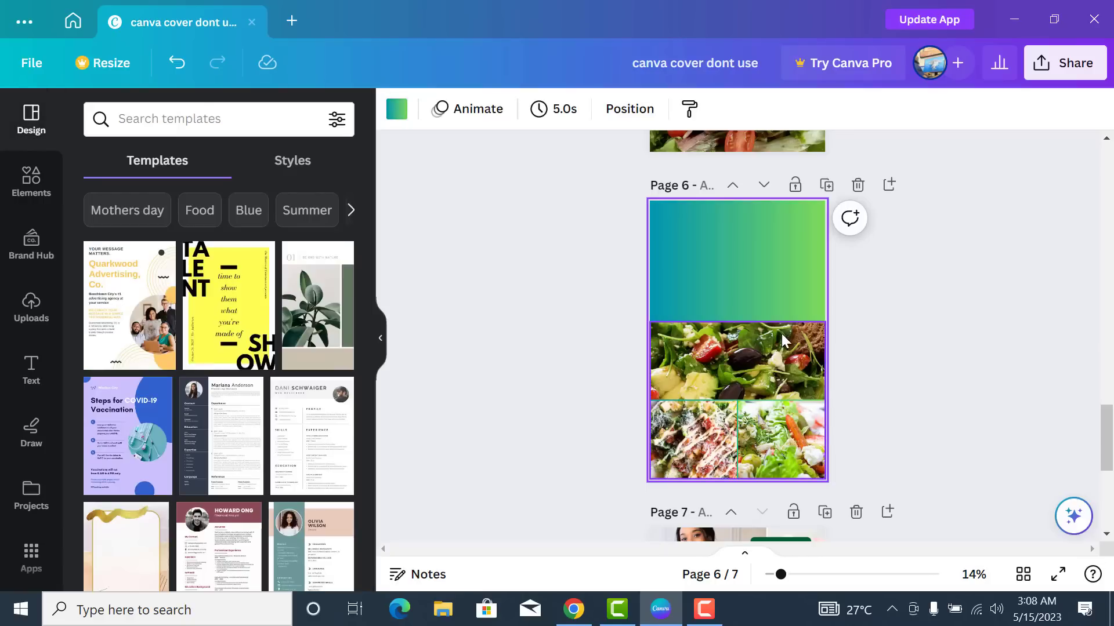
pyautogui.click(638, 330)
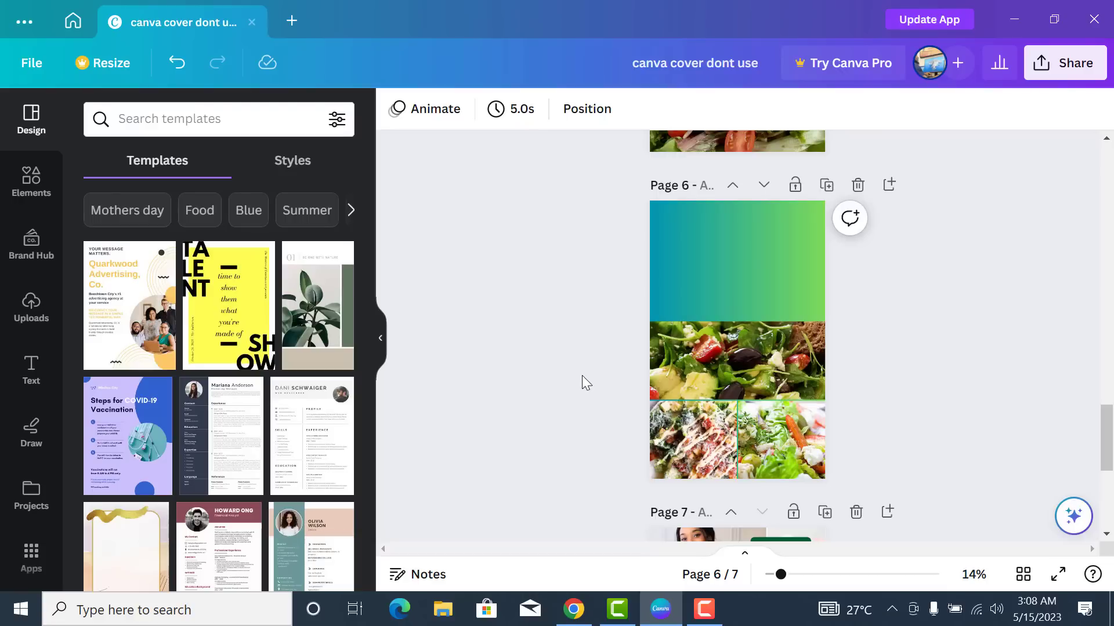
# - Add a square shape to page 6 and give it a solid border of weight 4
pyautogui.click(31, 180)
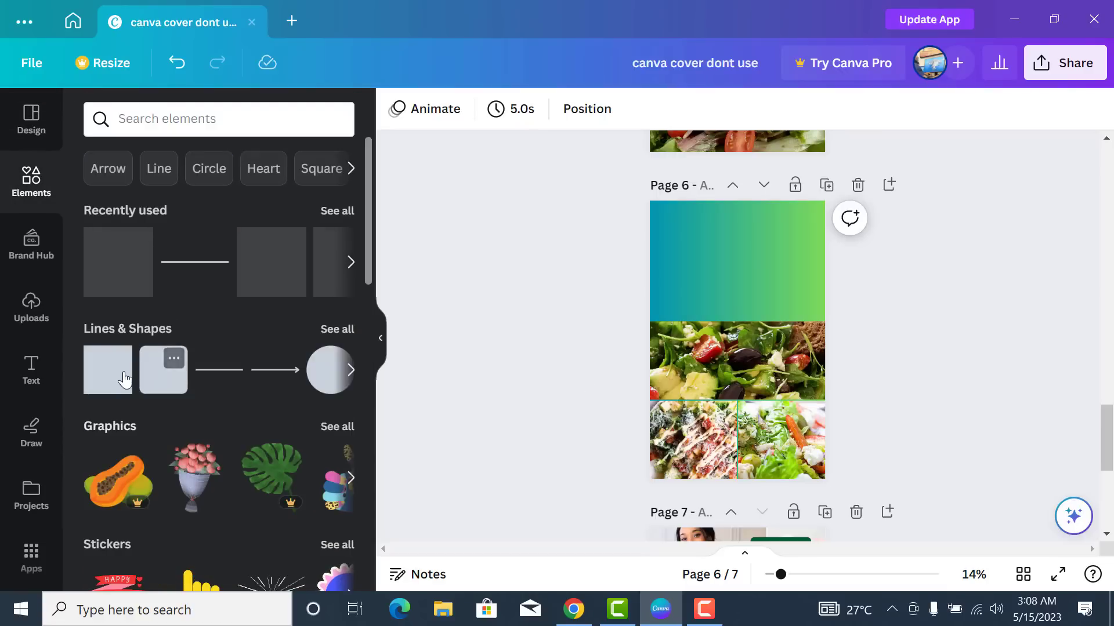
pyautogui.moveTo(116, 381); pyautogui.dragTo(743, 358)
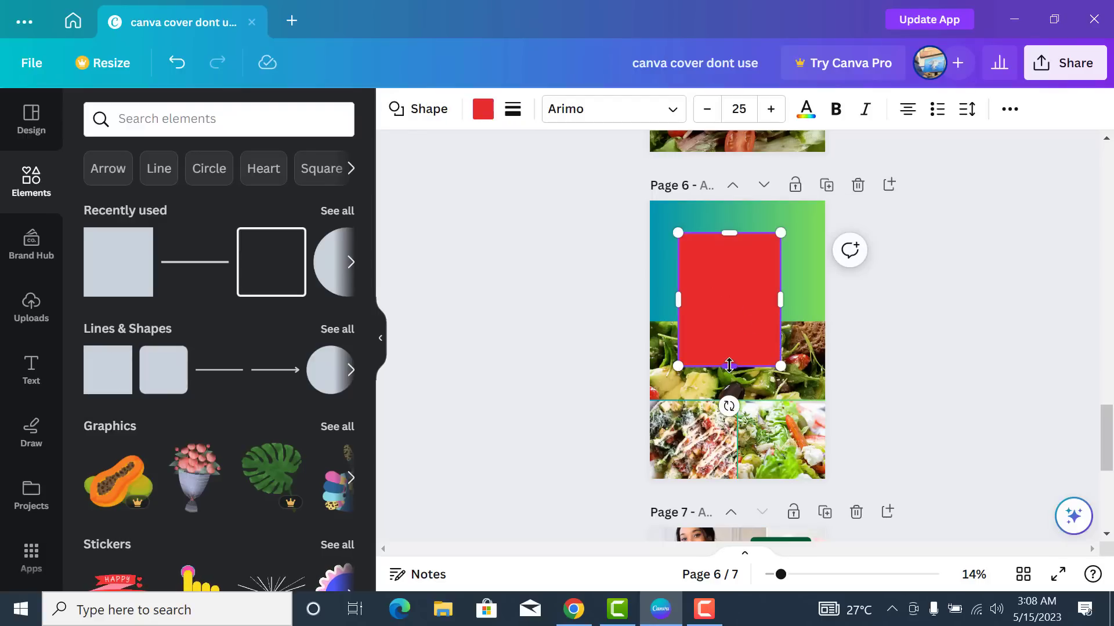
pyautogui.click(514, 111)
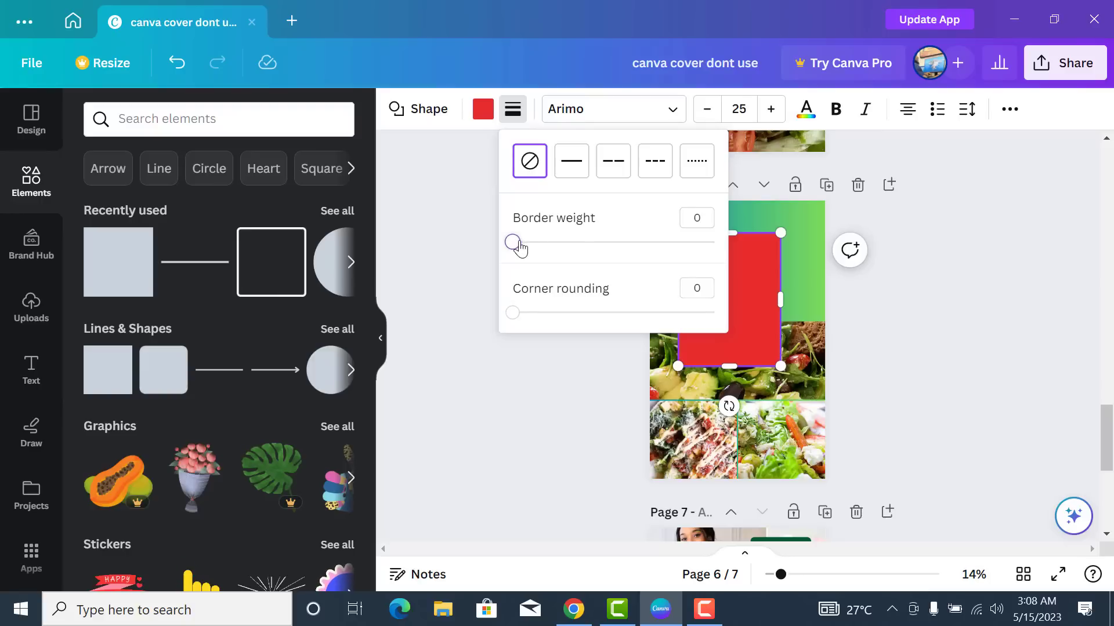
pyautogui.moveTo(516, 243); pyautogui.dragTo(521, 246)
pyautogui.click(703, 219)
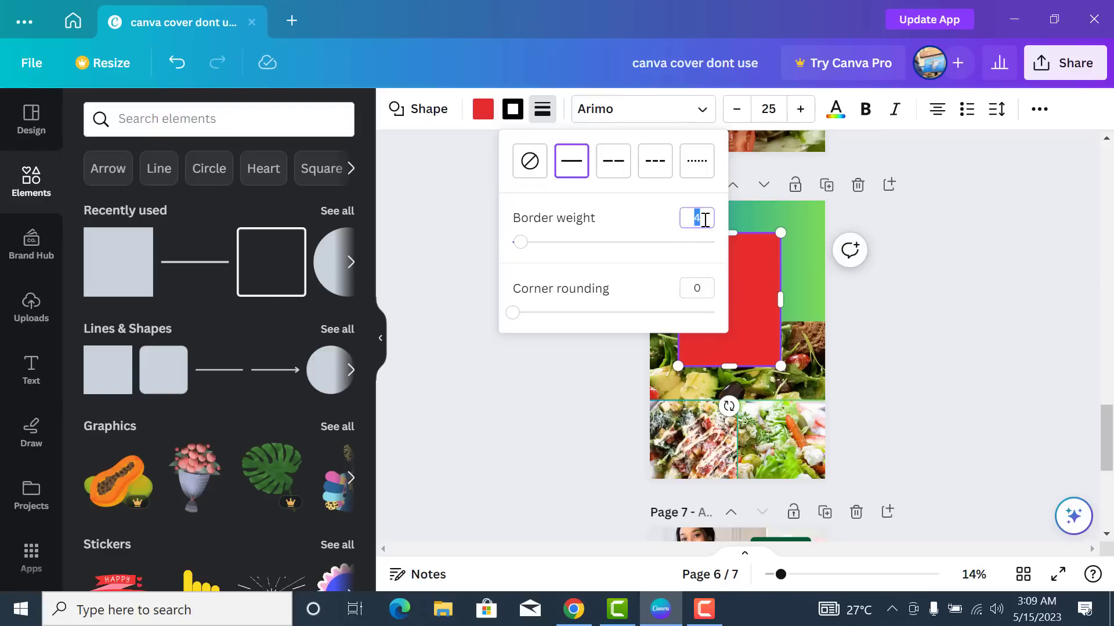
pyautogui.click(704, 219)
pyautogui.click(523, 118)
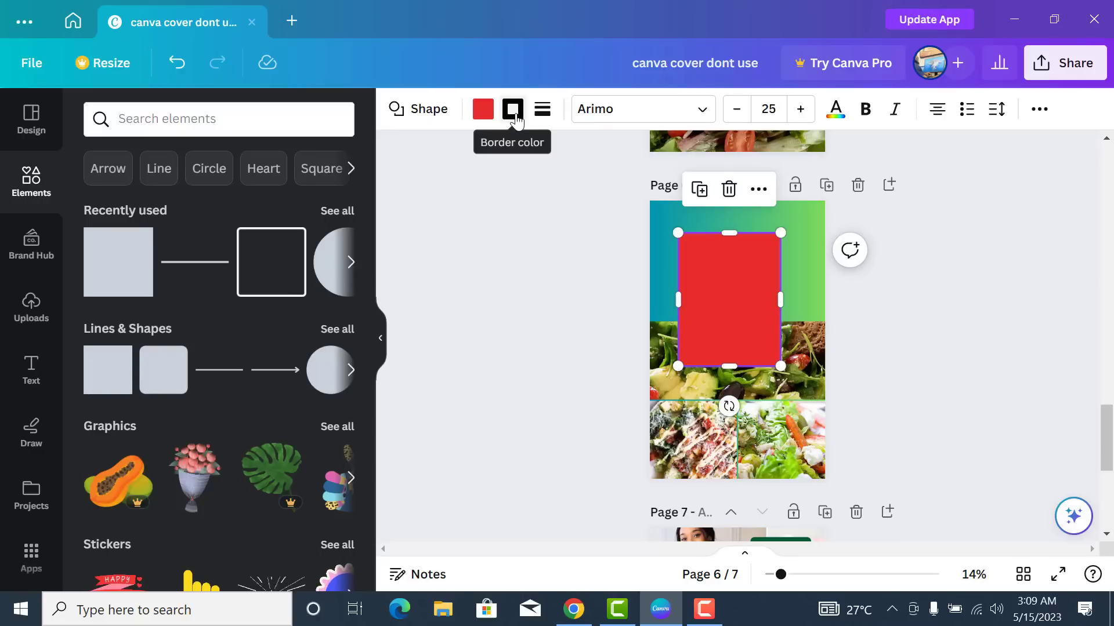
# - Set the rectangle's border colour to white #ffffff
pyautogui.click(512, 115)
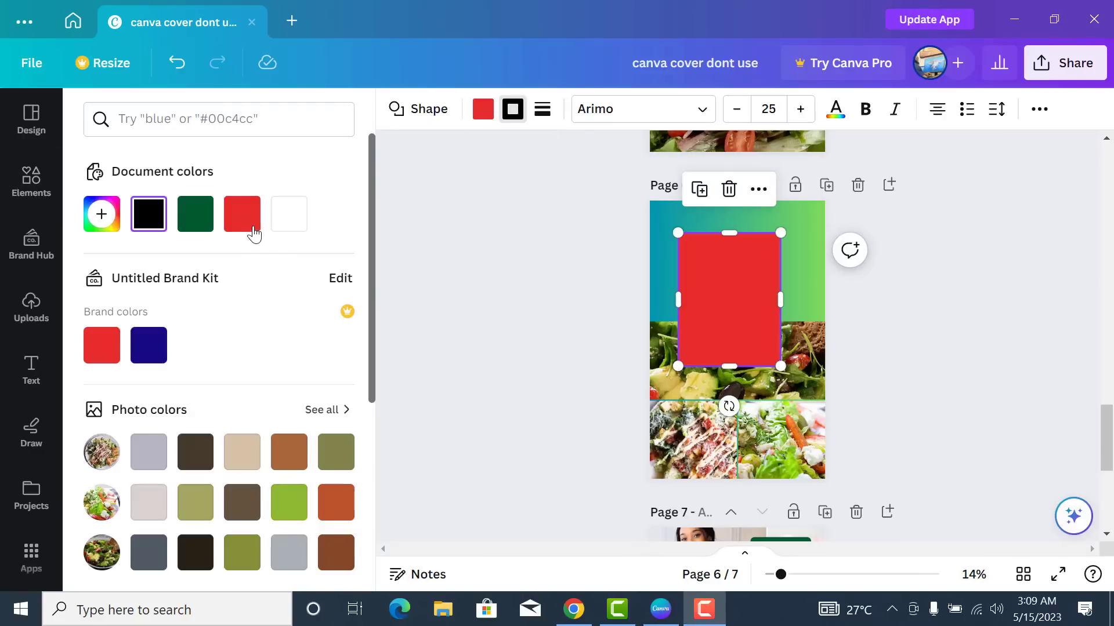
pyautogui.click(297, 226)
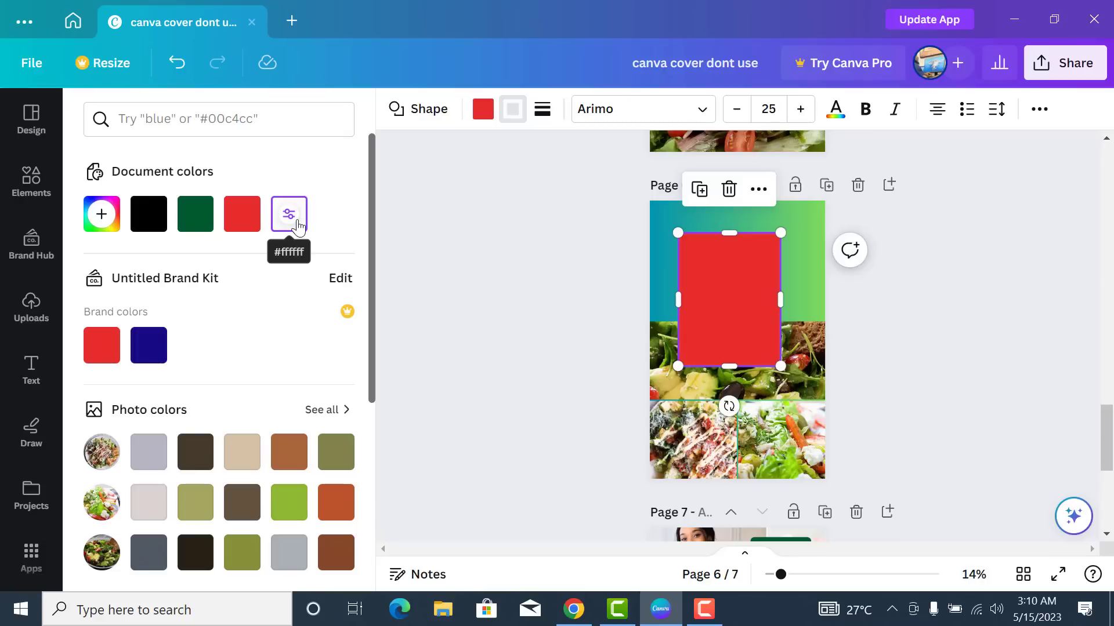
pyautogui.click(480, 110)
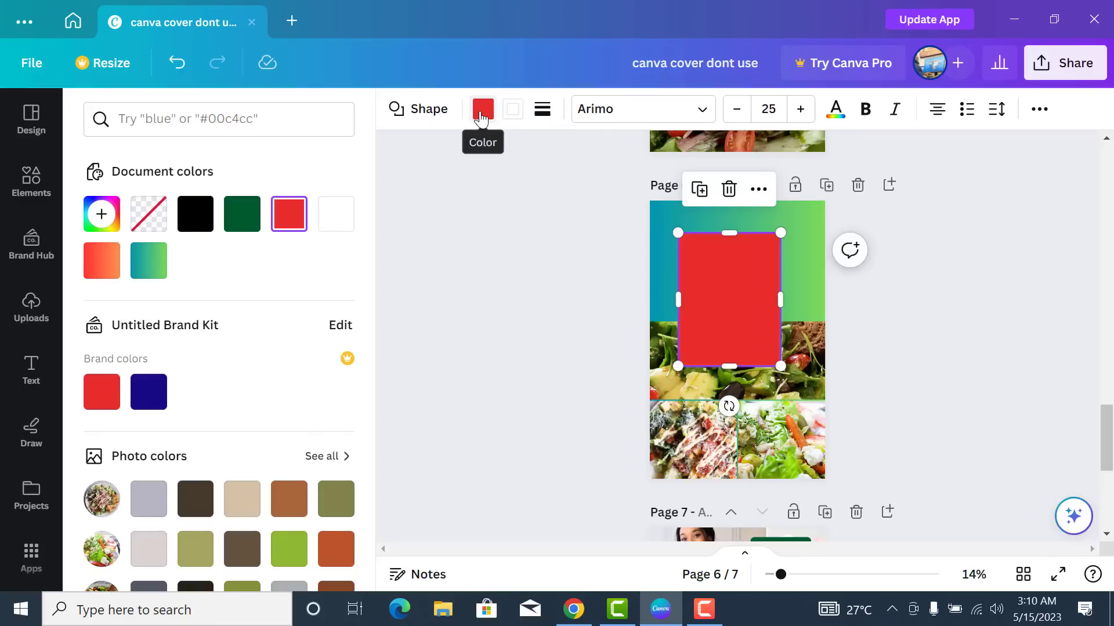
pyautogui.click(480, 113)
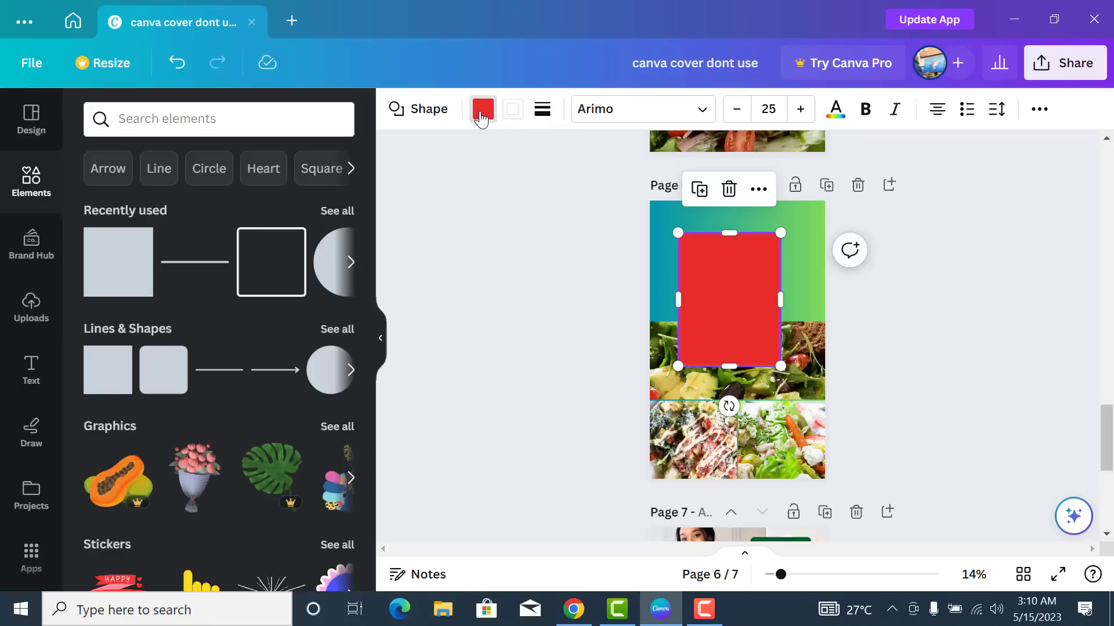
pyautogui.click(481, 113)
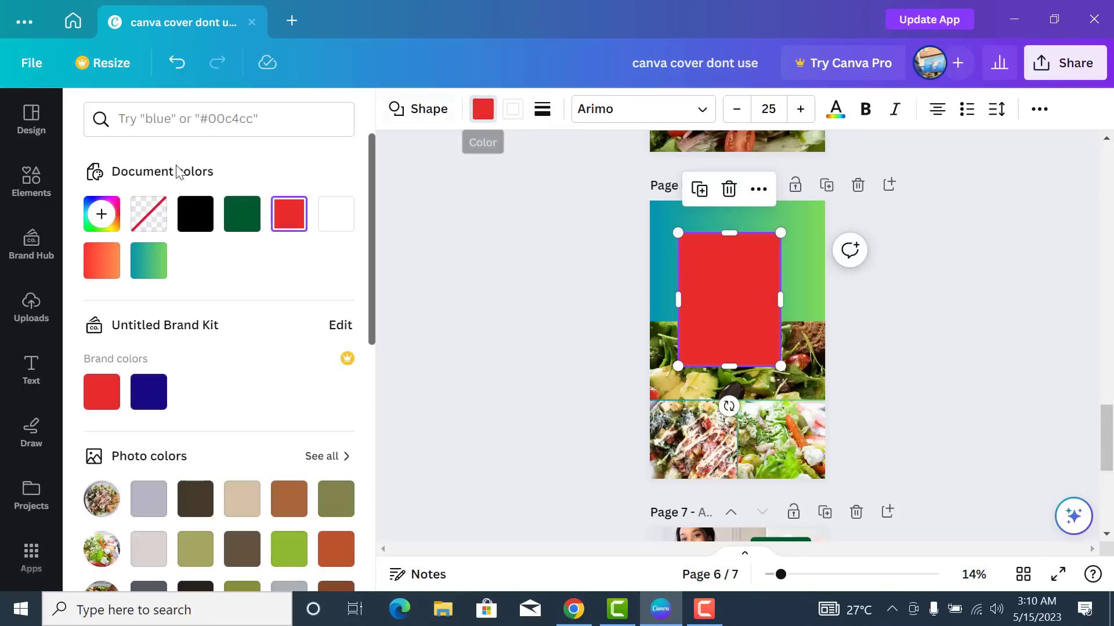
# - Remove the rectangle's fill and stretch it into a centred frame covering most of page 6
pyautogui.click(152, 220)
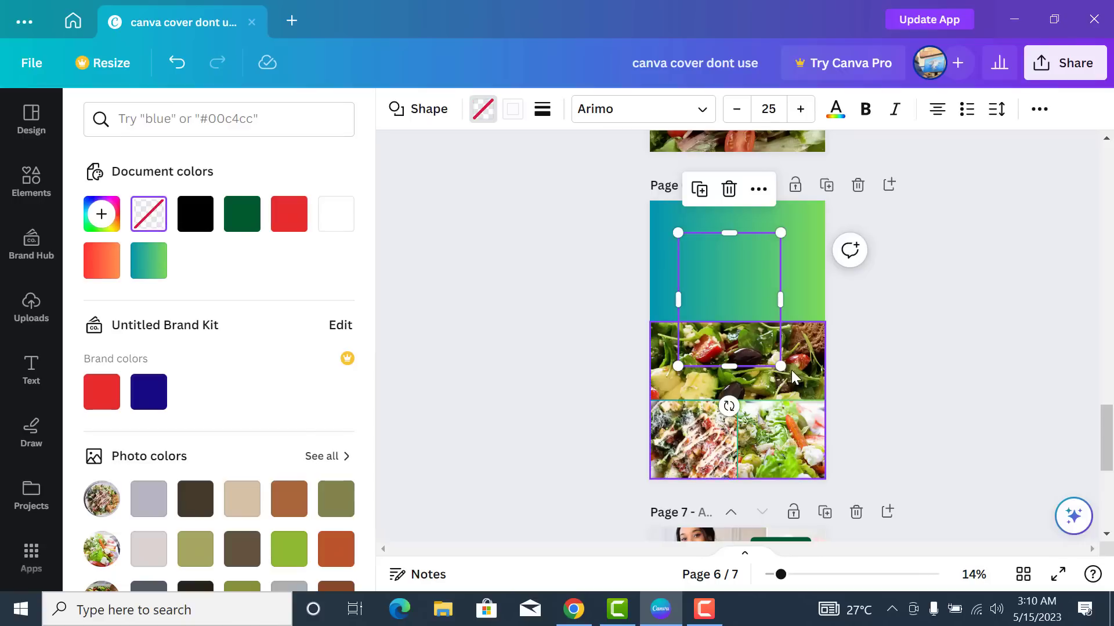
pyautogui.moveTo(780, 366); pyautogui.dragTo(811, 461)
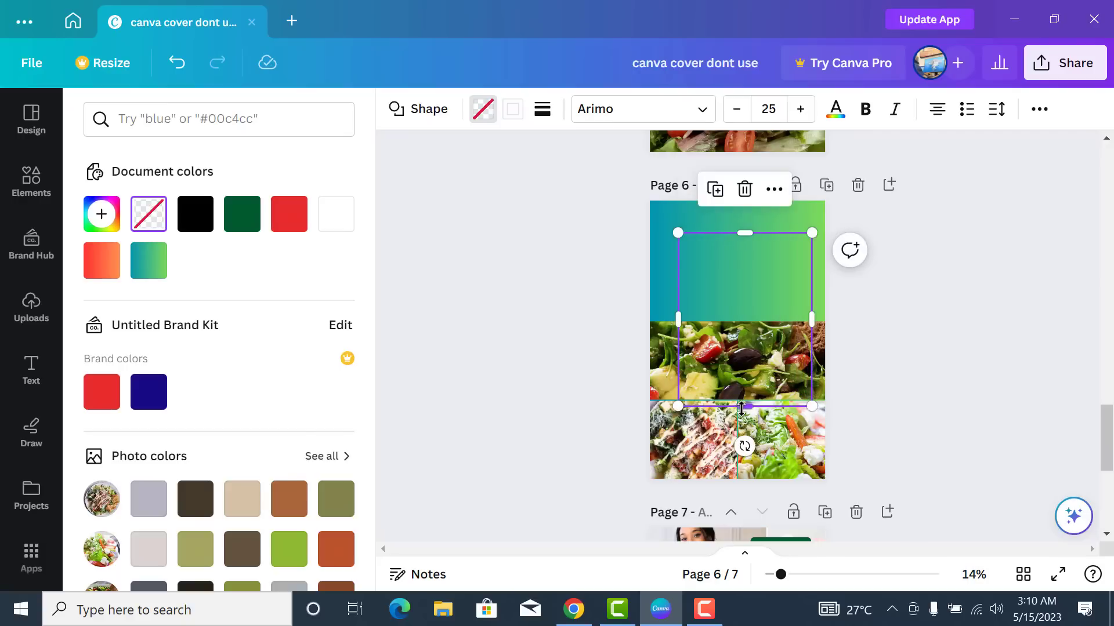
pyautogui.moveTo(679, 348); pyautogui.dragTo(661, 347)
pyautogui.moveTo(738, 233); pyautogui.dragTo(739, 212)
pyautogui.moveTo(814, 338); pyautogui.dragTo(815, 339)
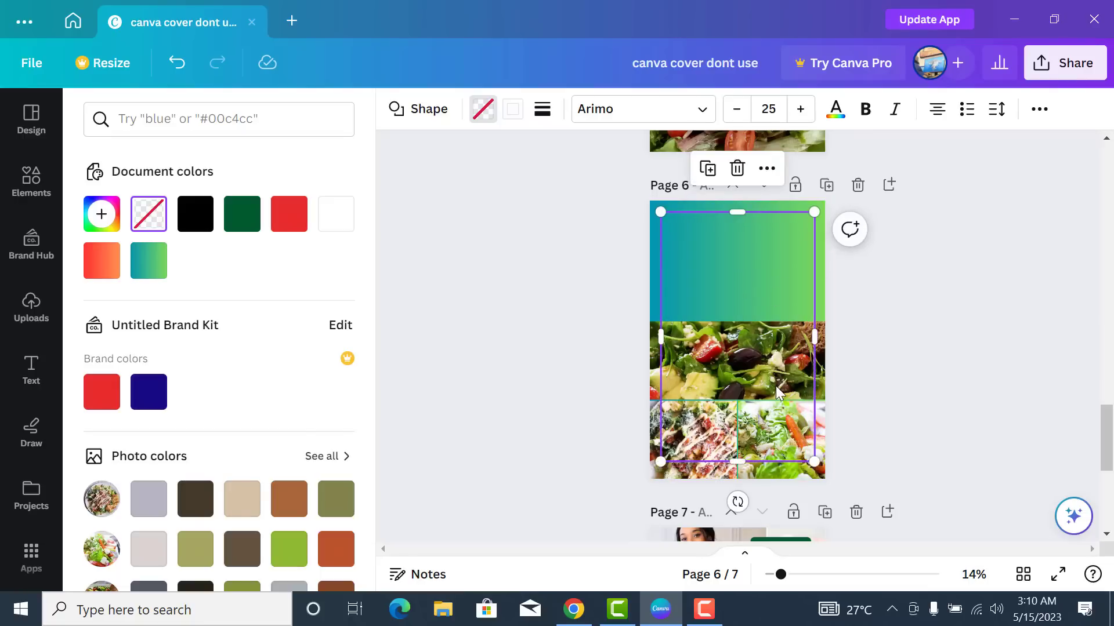
pyautogui.moveTo(775, 385); pyautogui.dragTo(775, 388)
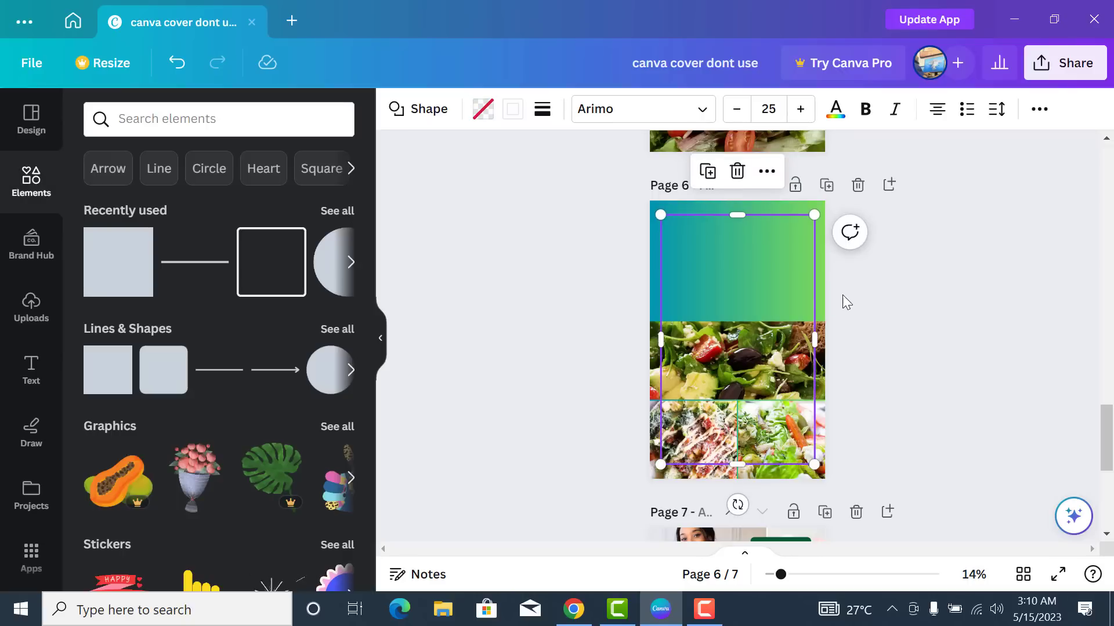
pyautogui.click(858, 320)
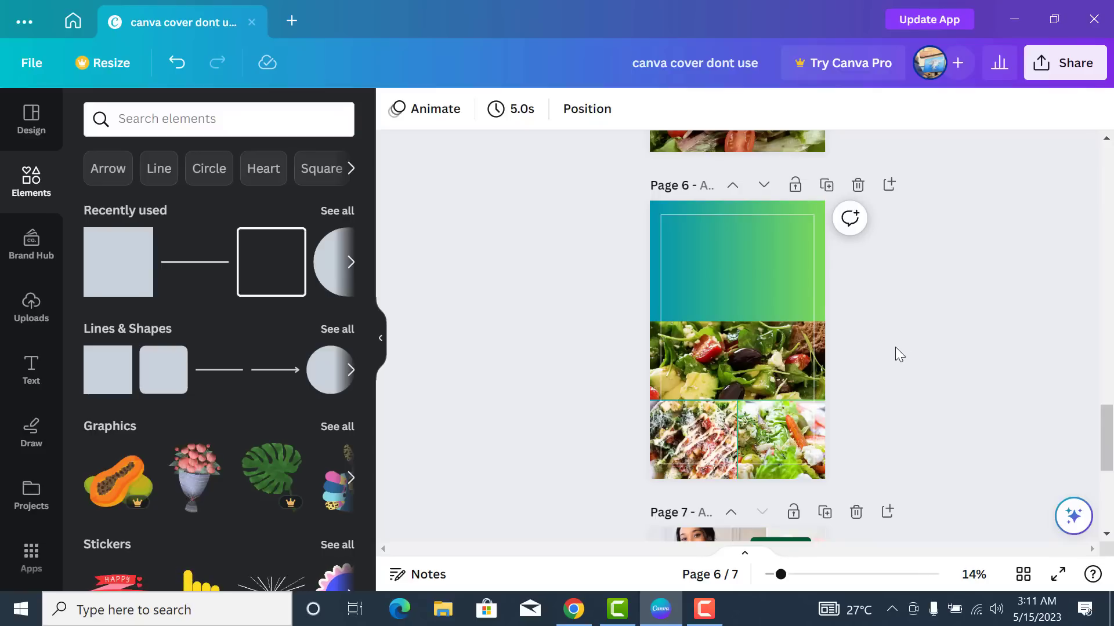
# - Set the white frame's border weight to 7 and check the thicker outline
pyautogui.click(772, 260)
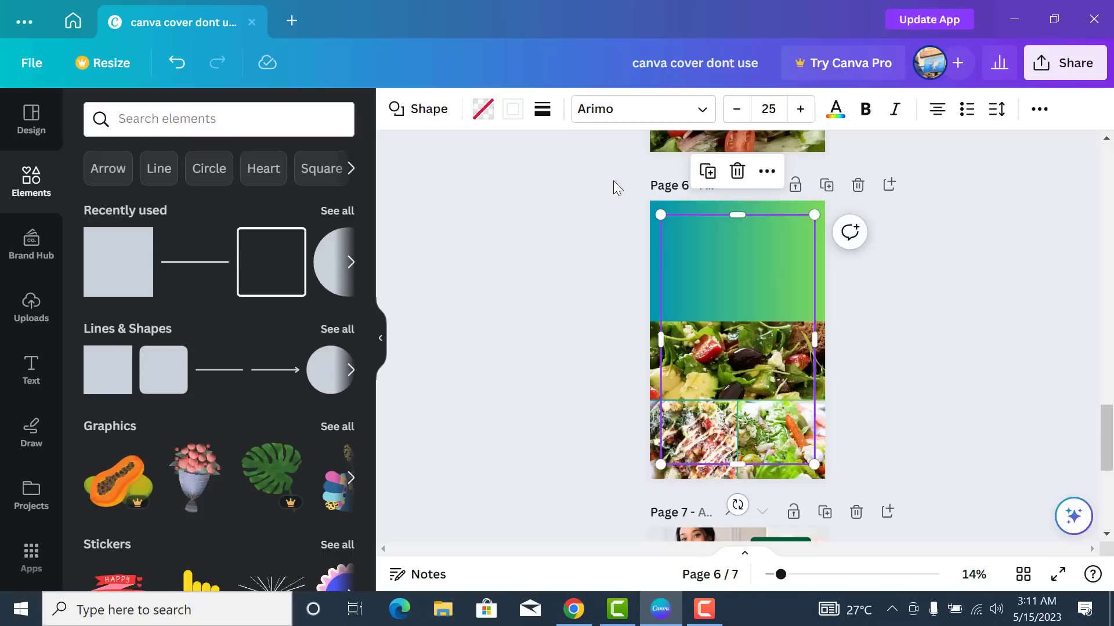
pyautogui.click(542, 110)
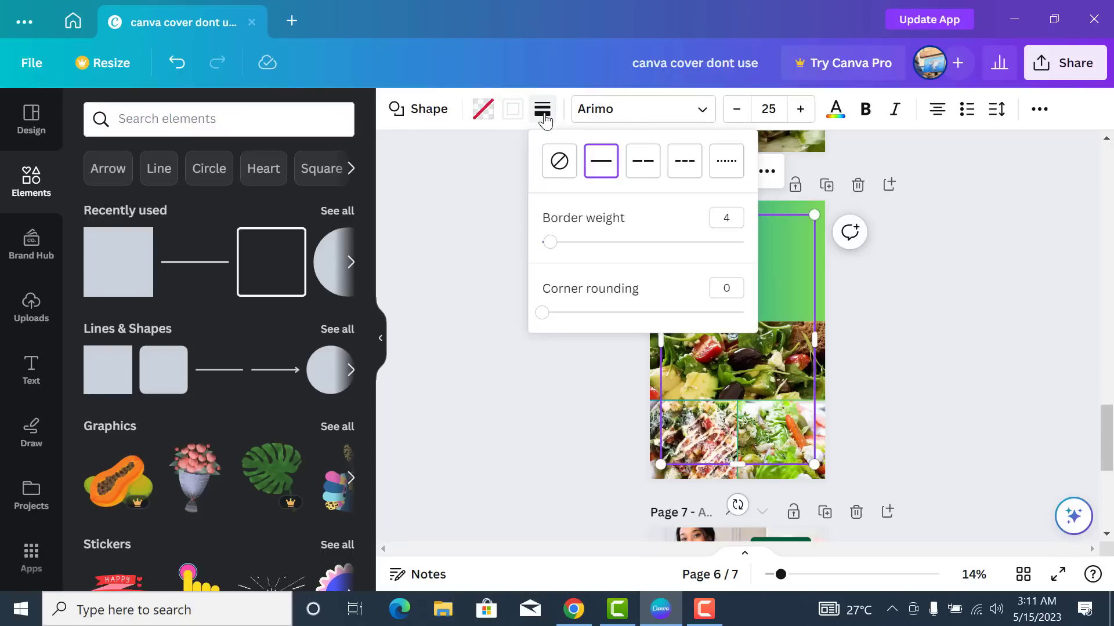
pyautogui.click(732, 219)
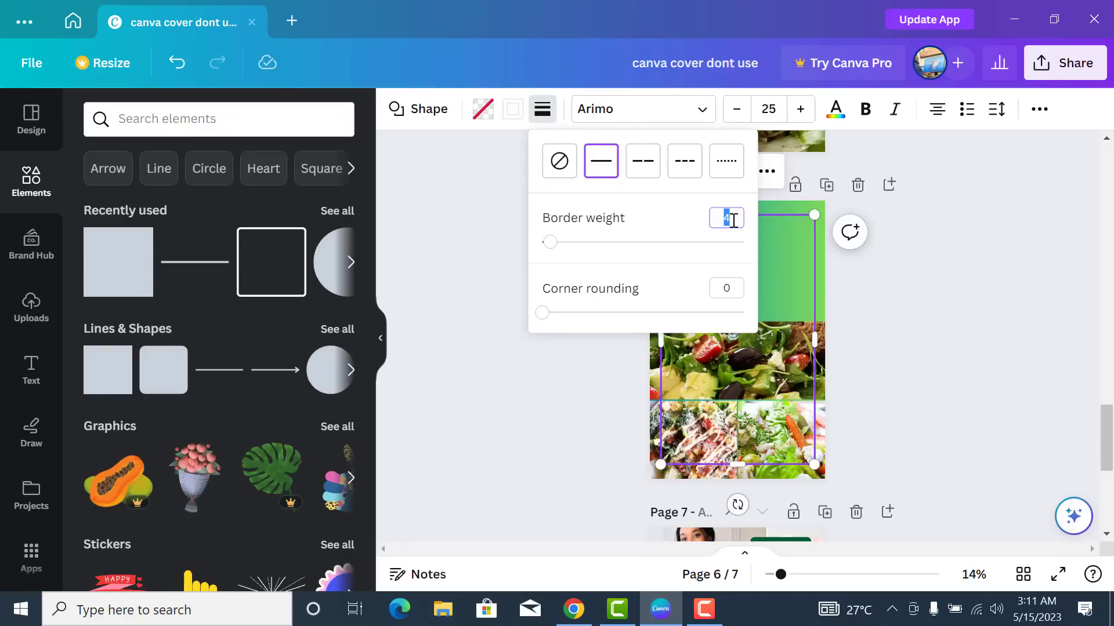
pyautogui.click(852, 308)
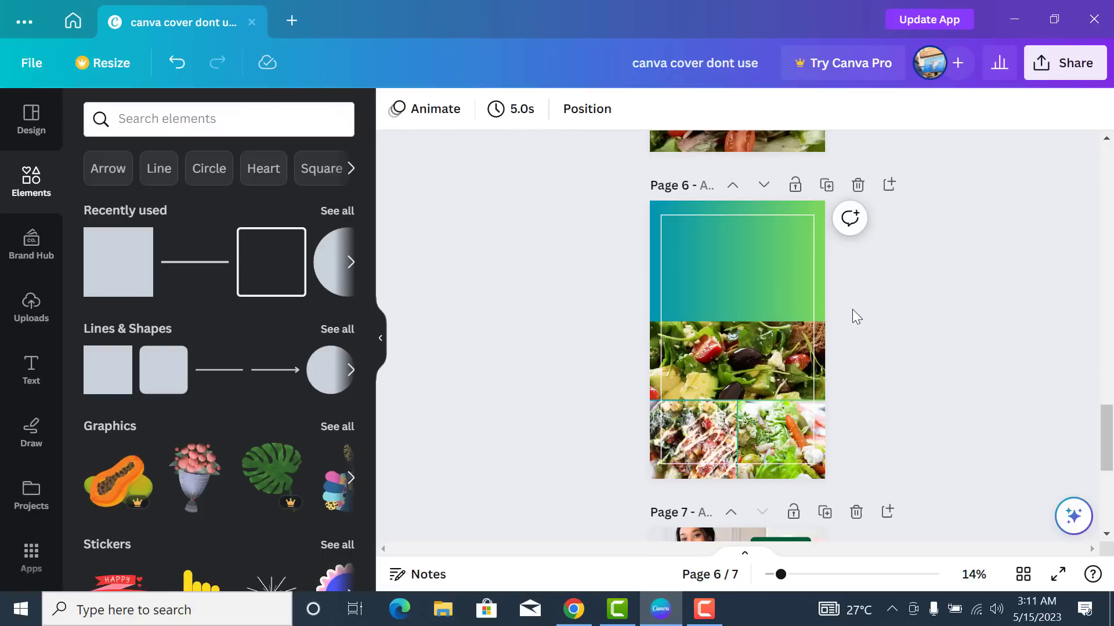
pyautogui.click(739, 303)
pyautogui.click(542, 109)
pyautogui.click(722, 218)
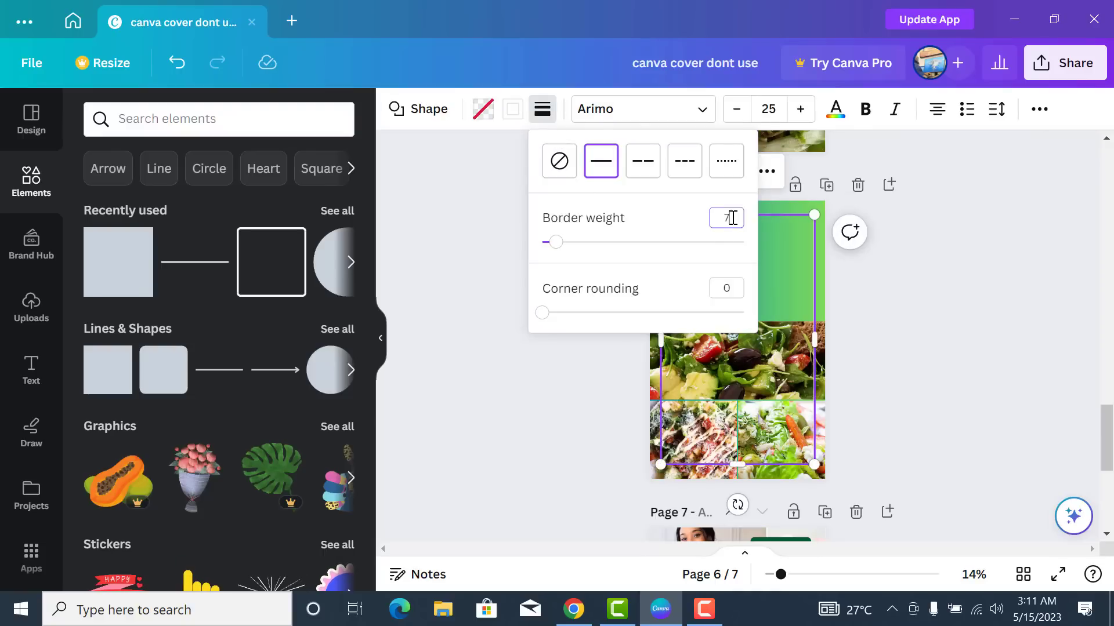
pyautogui.click(899, 319)
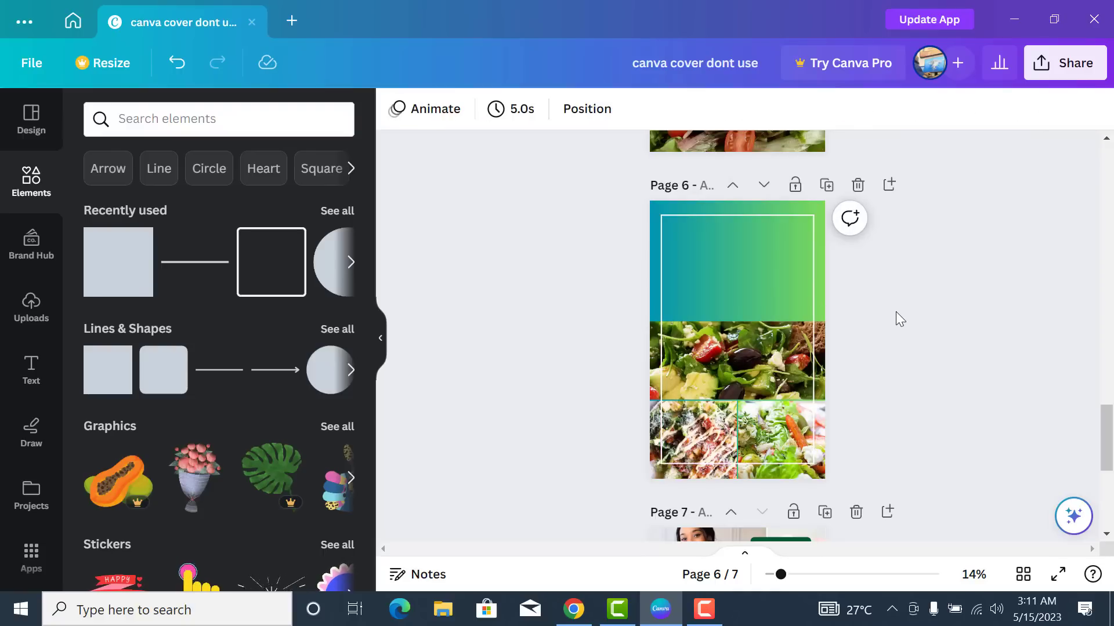
pyautogui.click(746, 306)
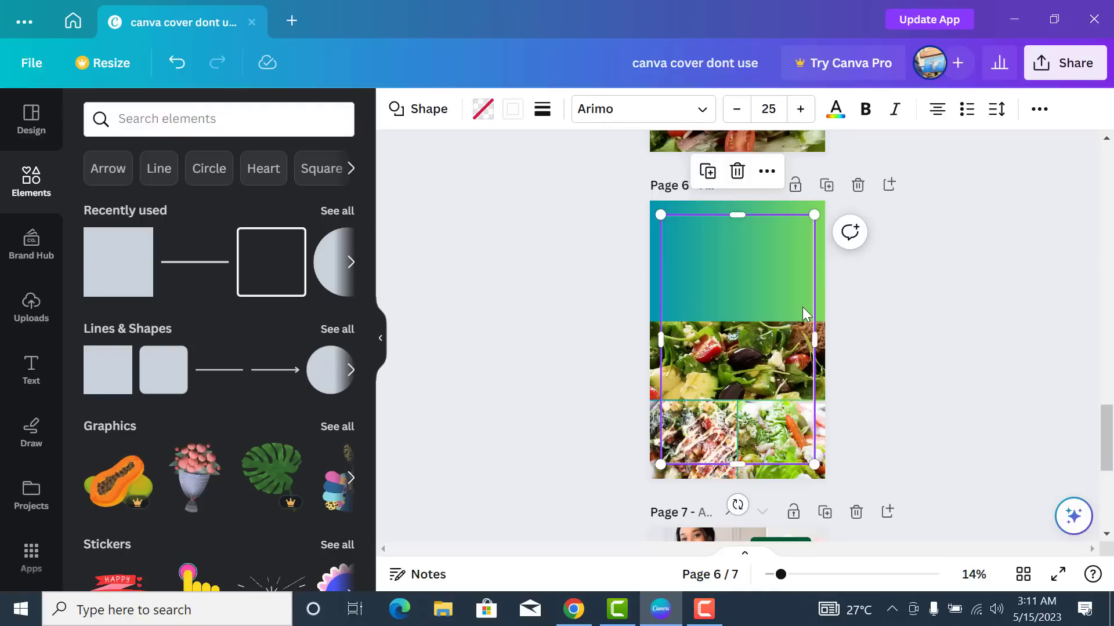
pyautogui.click(896, 295)
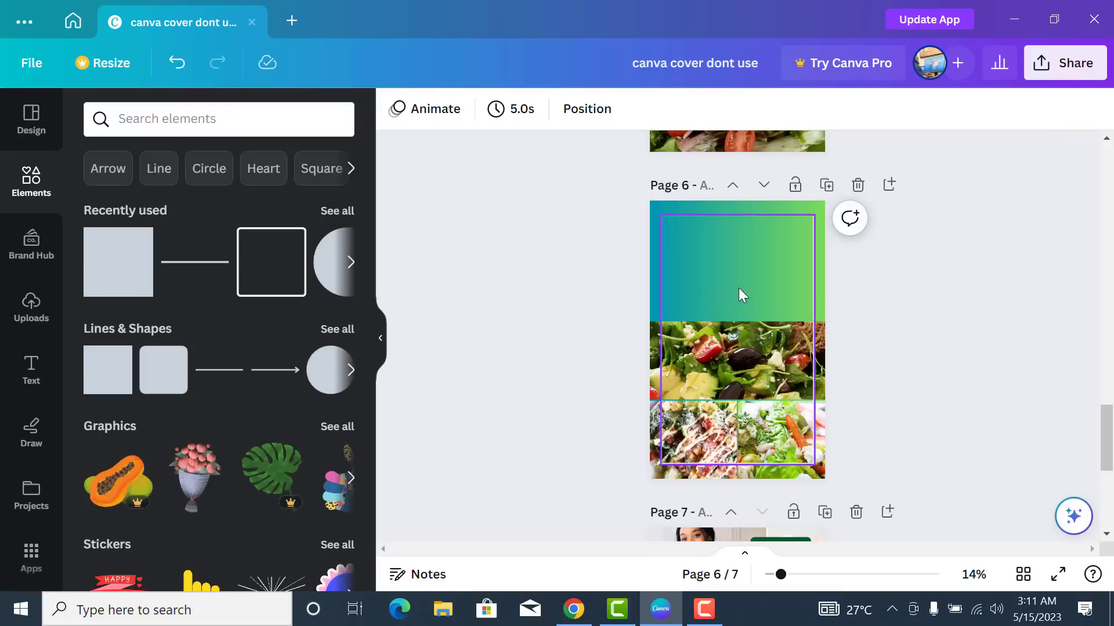
# - Add a 'WEIGHT GAIN DIET' heading, widen it to two lines, and move it to the top centre
pyautogui.click(31, 383)
pyautogui.click(216, 256)
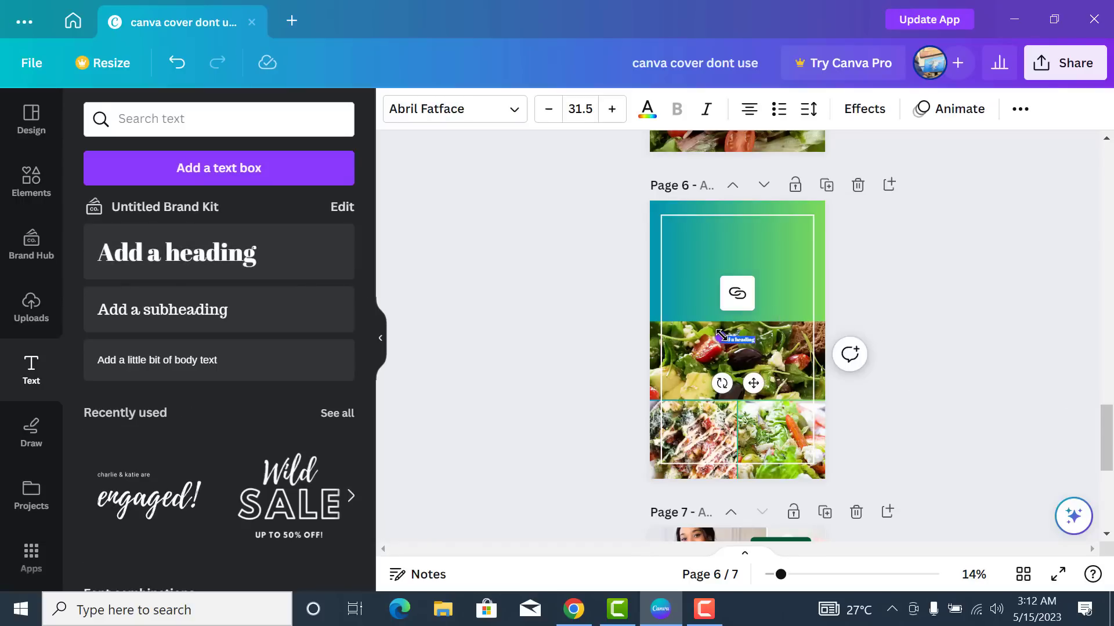
pyautogui.moveTo(697, 299); pyautogui.dragTo(621, 216)
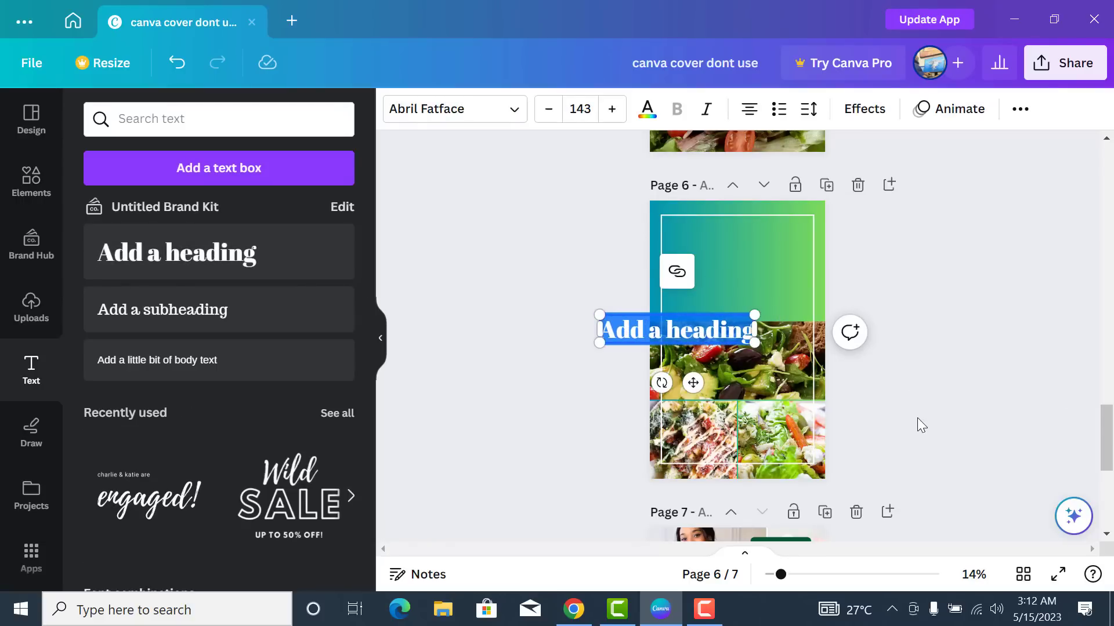
pyautogui.write('WEIGHT')
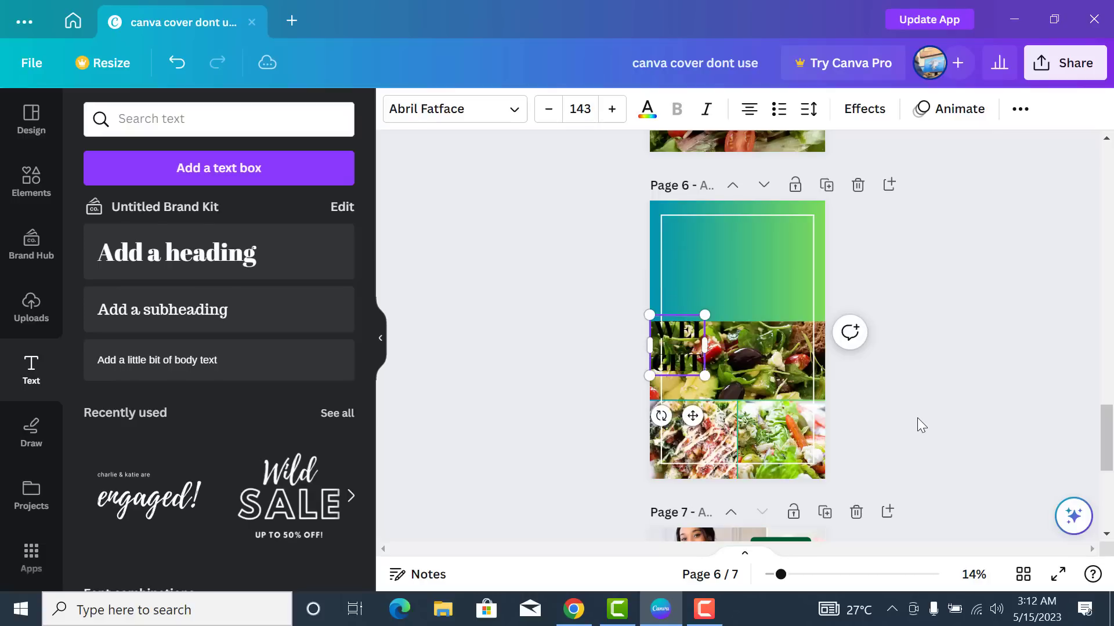
pyautogui.write(' GAIN DIET')
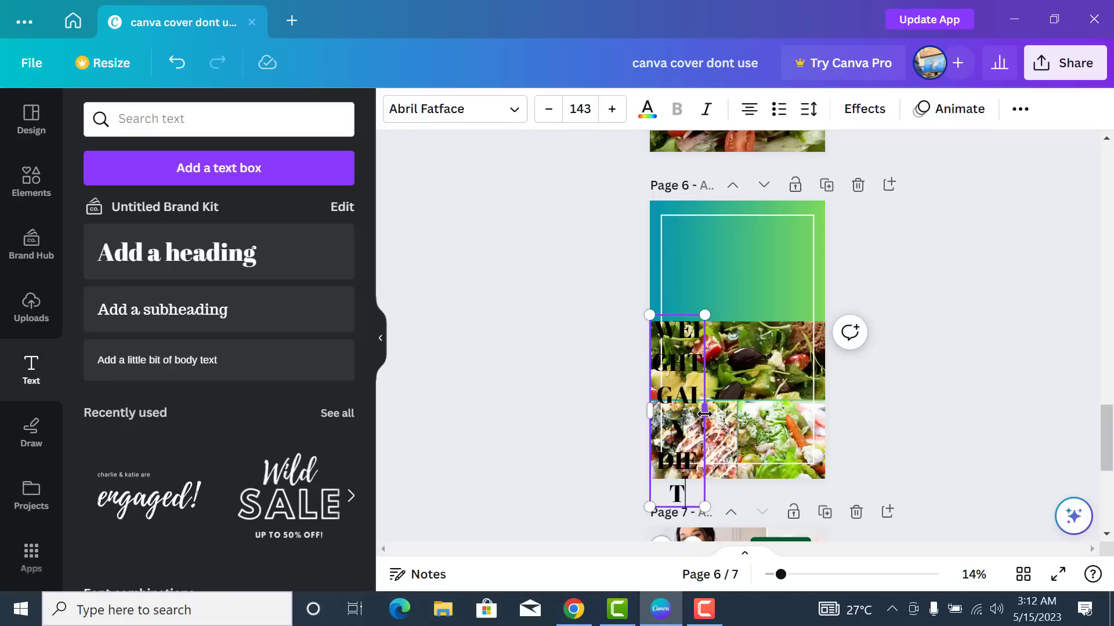
pyautogui.moveTo(704, 413); pyautogui.dragTo(775, 415)
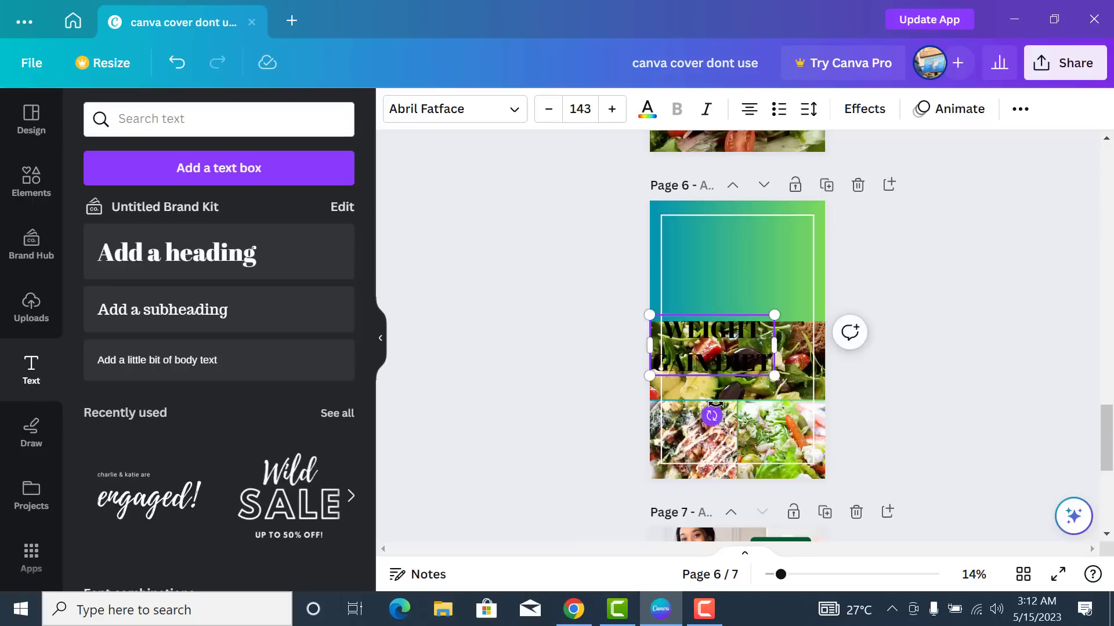
pyautogui.click(836, 367)
pyautogui.click(718, 359)
pyautogui.moveTo(718, 359); pyautogui.dragTo(732, 270)
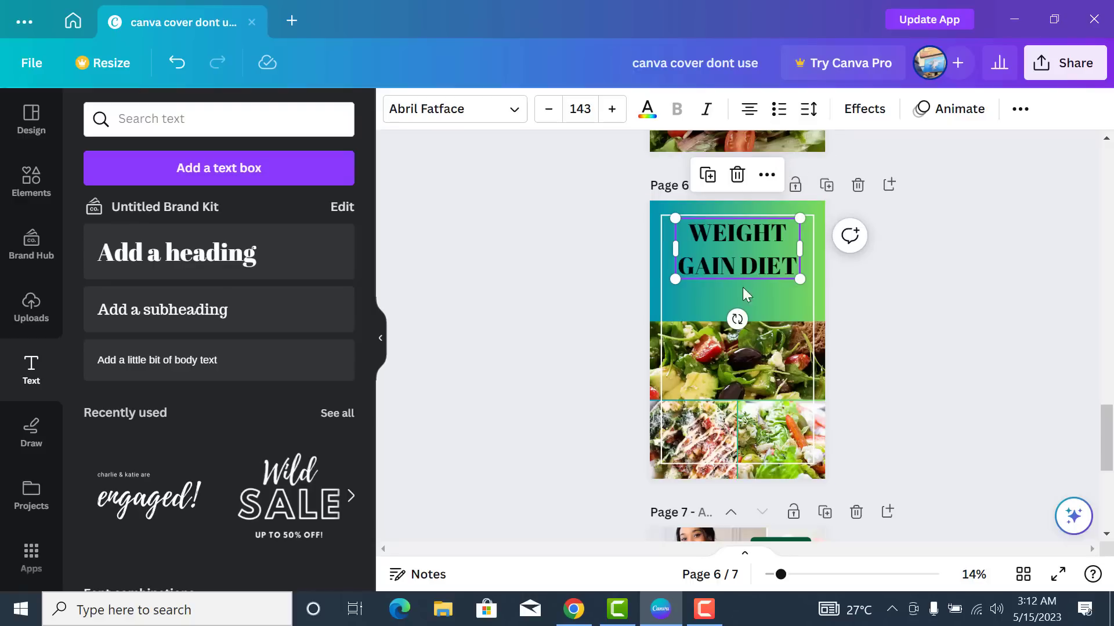
# - Tighten the heading's line spacing to 0.88
pyautogui.click(810, 111)
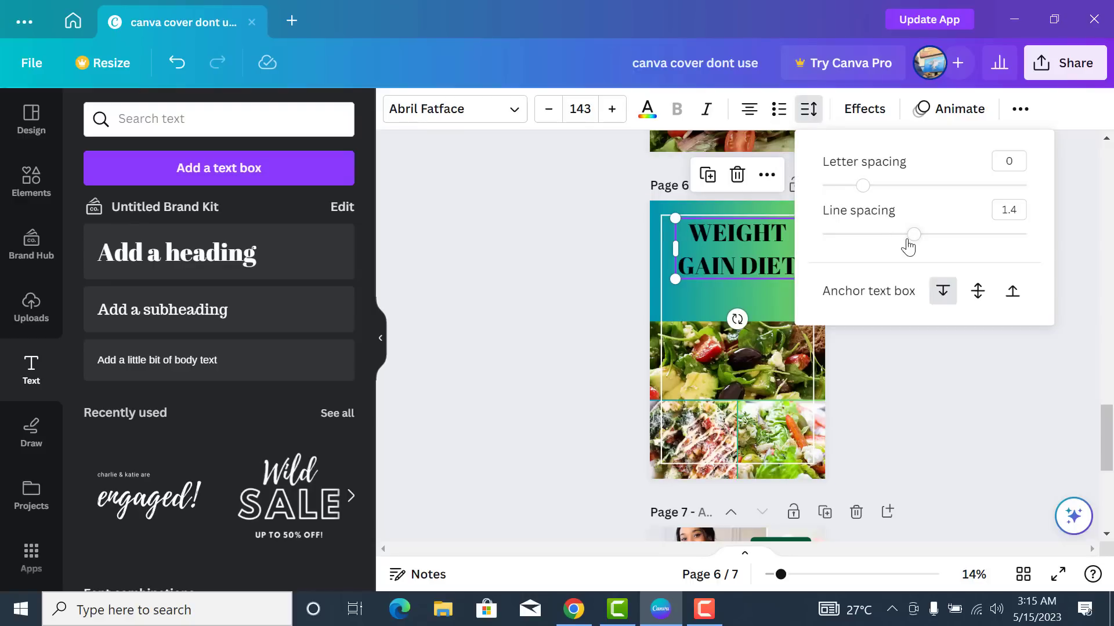
pyautogui.moveTo(911, 240); pyautogui.dragTo(862, 230)
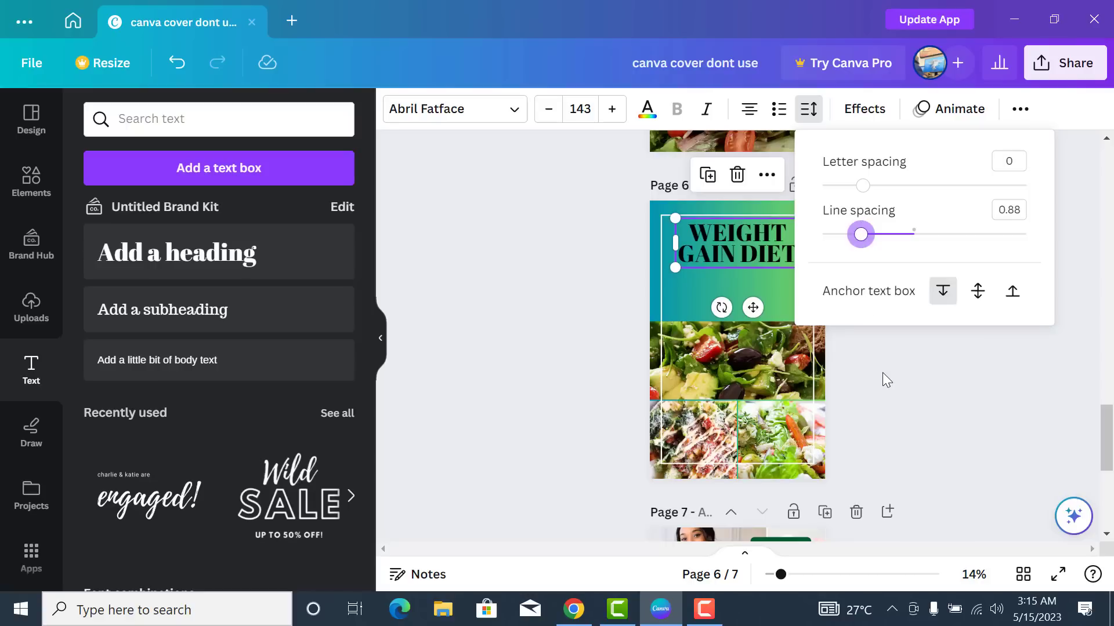
pyautogui.click(882, 372)
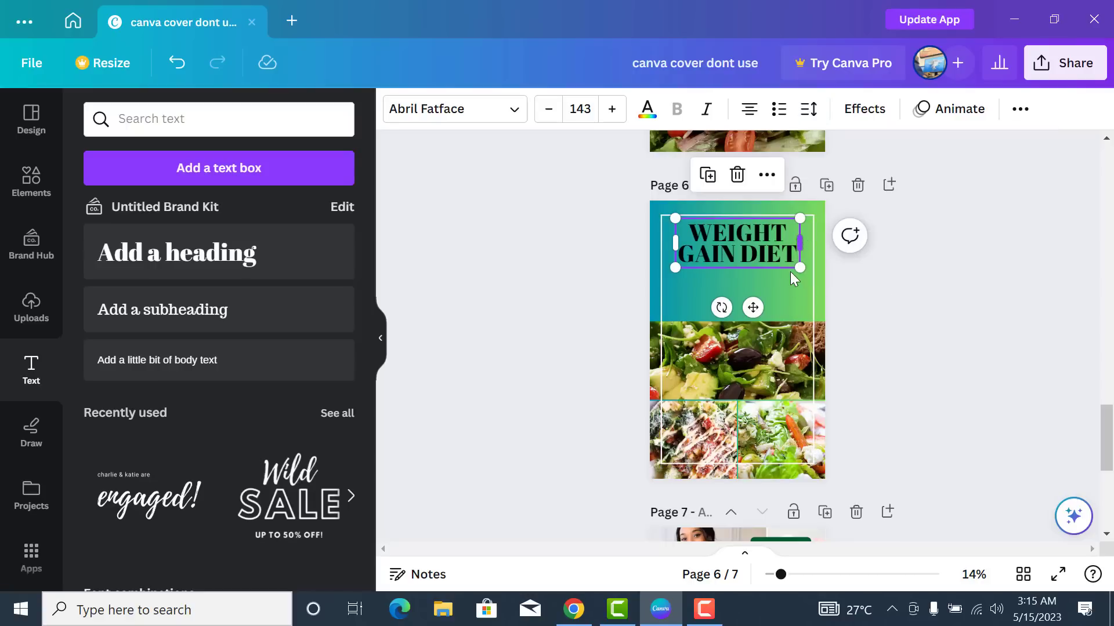
# - Enlarge the heading to size 160, wrap it onto two lines, and centre it in the frame
pyautogui.moveTo(799, 269); pyautogui.dragTo(810, 277)
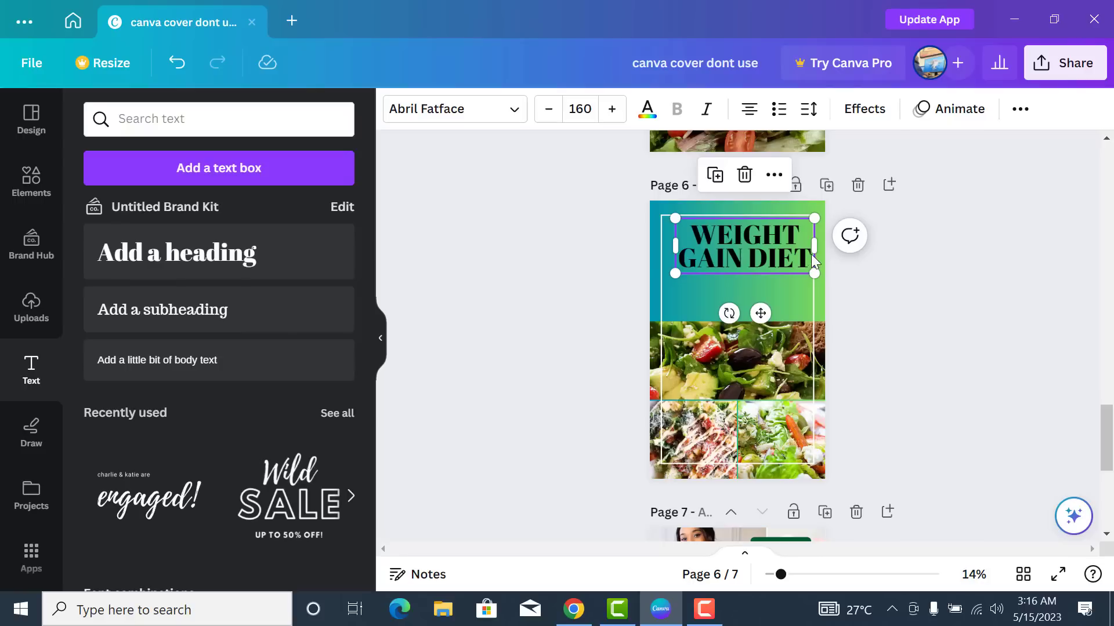
pyautogui.moveTo(812, 249); pyautogui.dragTo(792, 245)
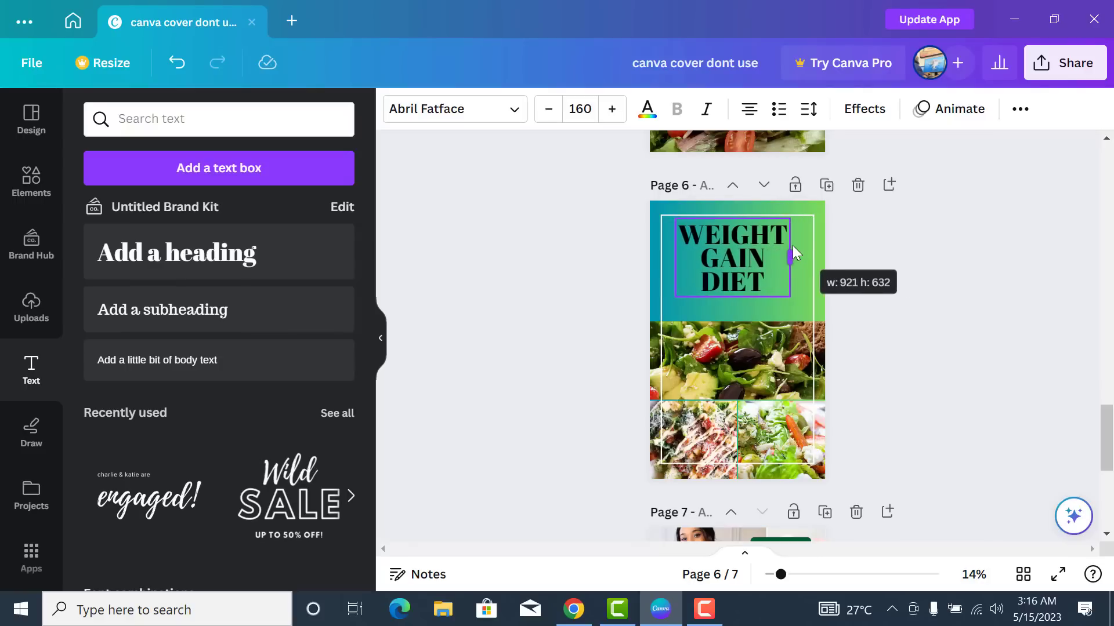
pyautogui.moveTo(792, 246); pyautogui.dragTo(816, 246)
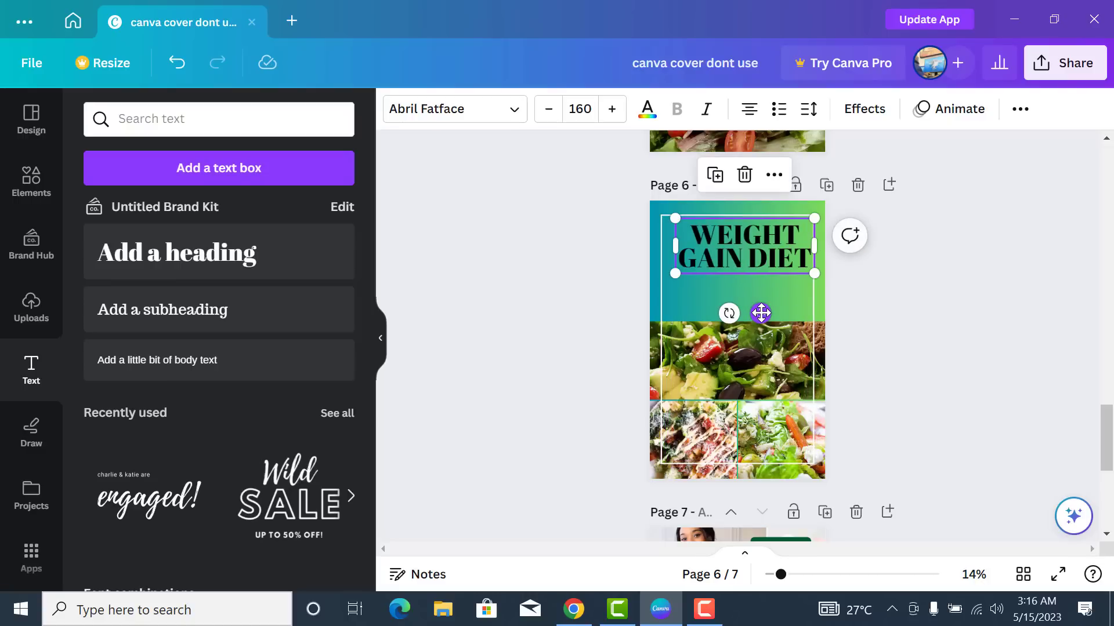
pyautogui.moveTo(760, 313); pyautogui.dragTo(753, 312)
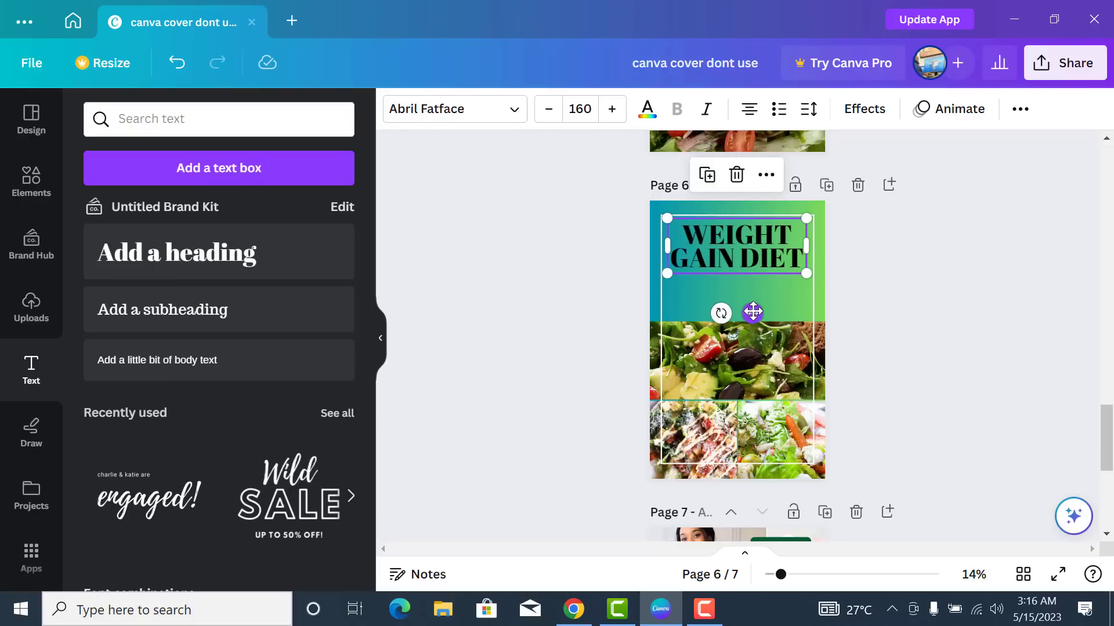
pyautogui.click(869, 323)
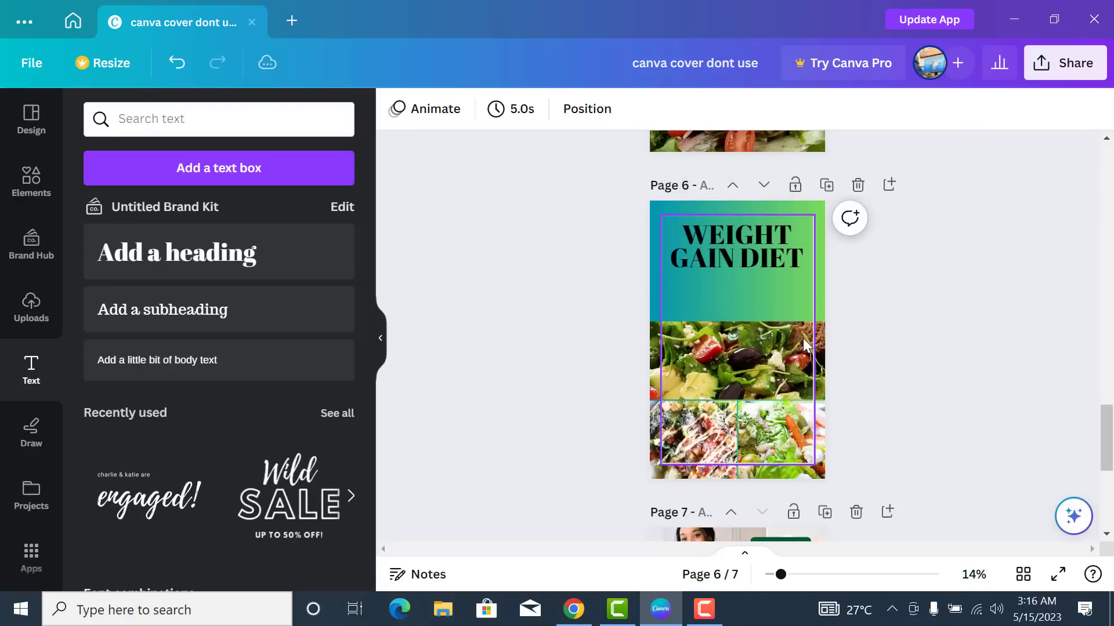
# - Colour the WEIGHT GAIN DIET heading text white using the document swatch
pyautogui.click(771, 259)
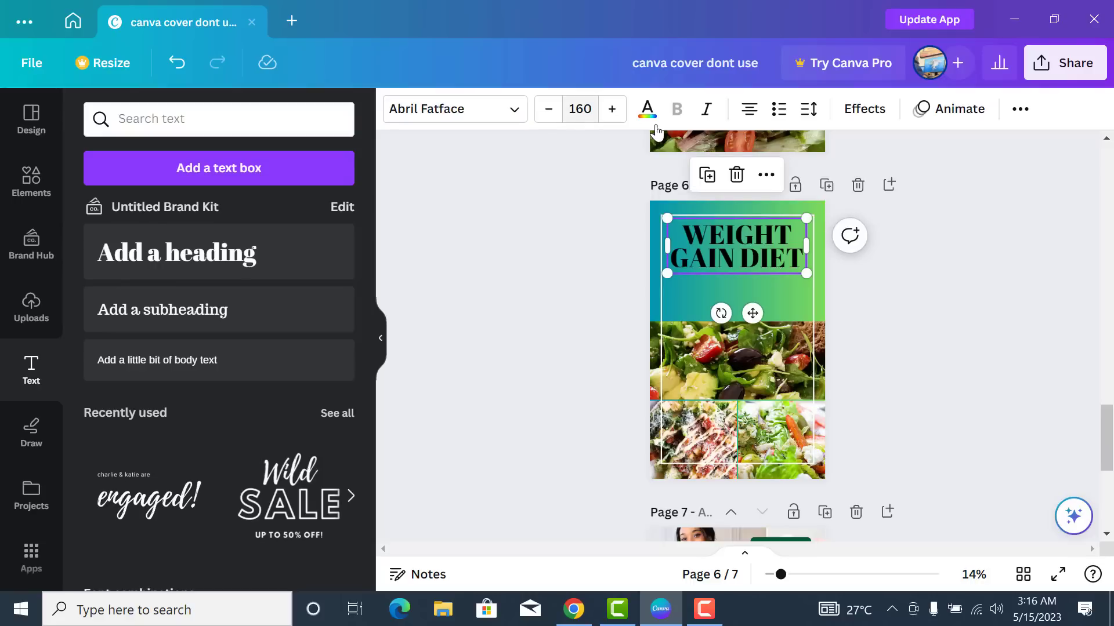
pyautogui.click(648, 110)
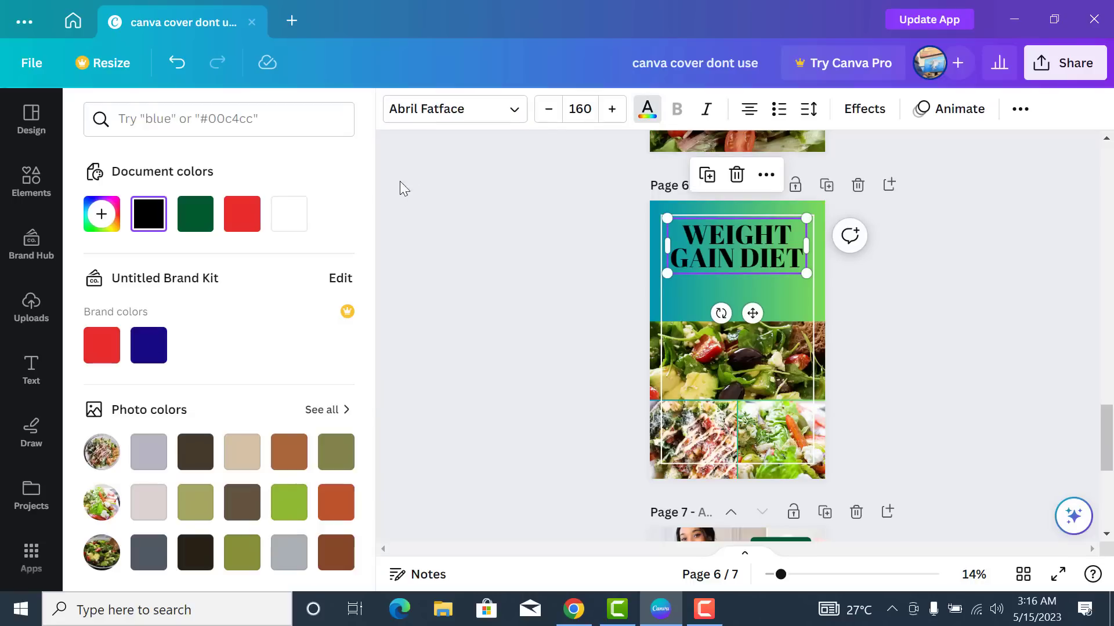
pyautogui.click(288, 216)
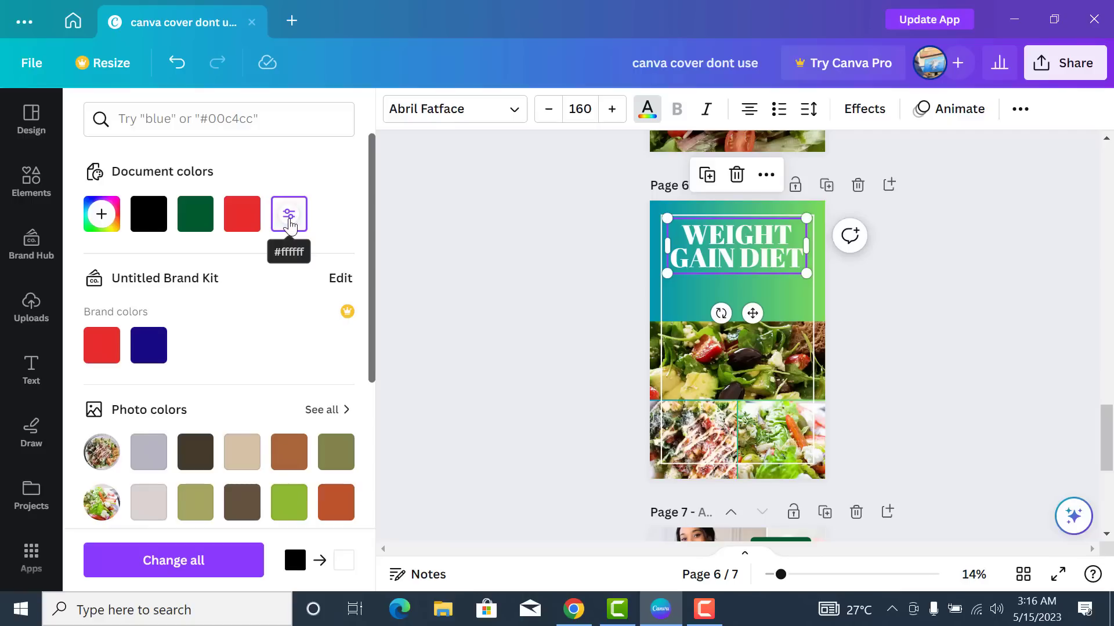
pyautogui.click(625, 276)
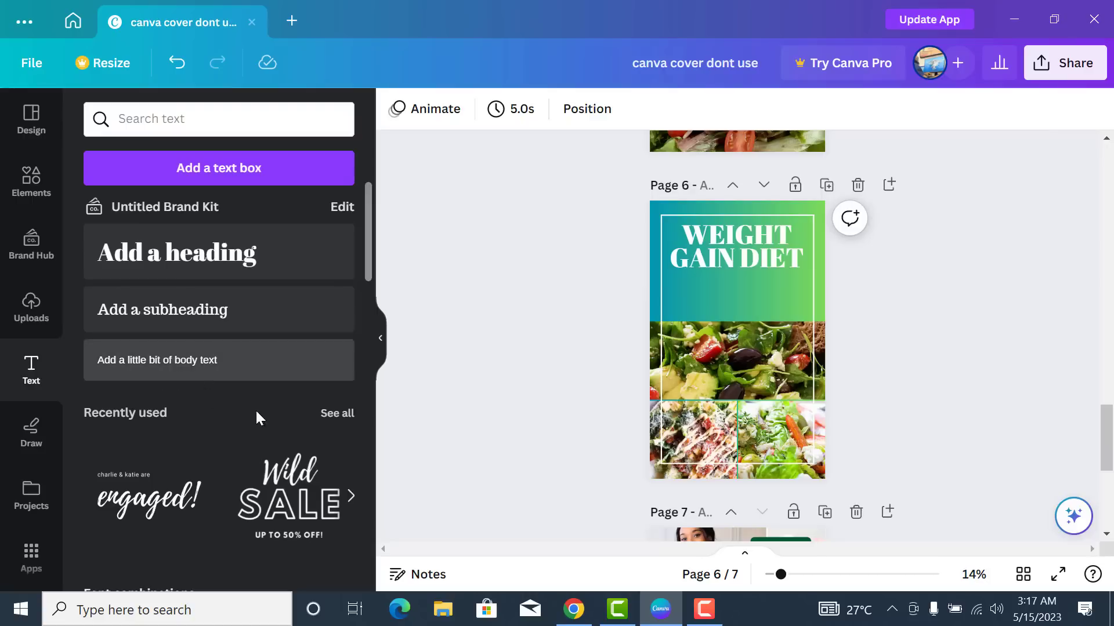
# - Add the Happy Birthday font combination and rewrite its script line as 'Cookbook'
pyautogui.scroll(-5, 251, 425)
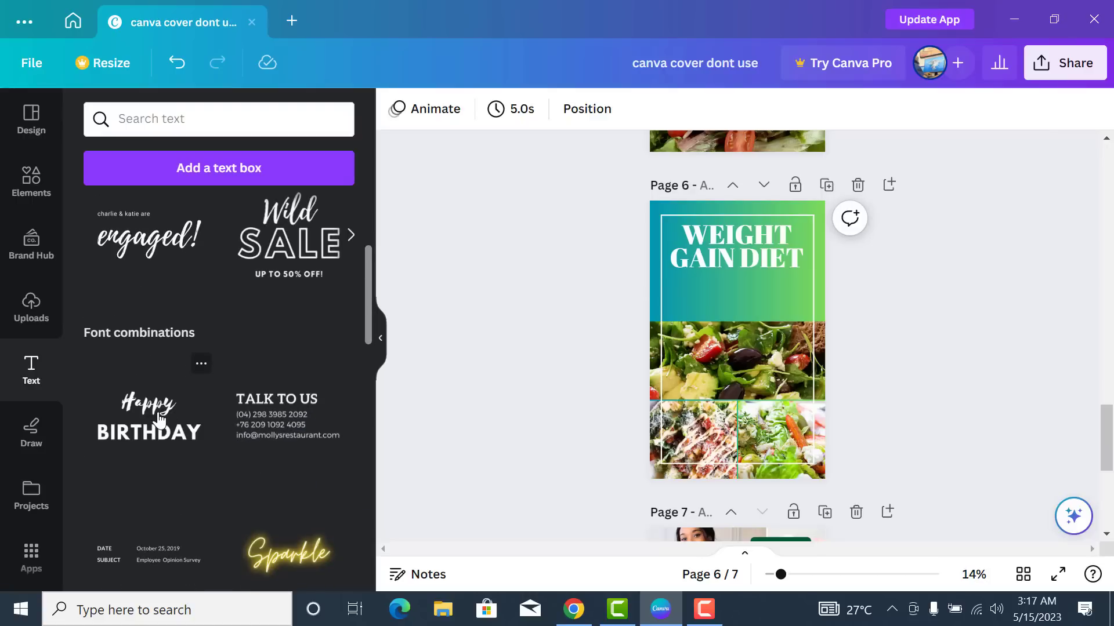
pyautogui.click(157, 417)
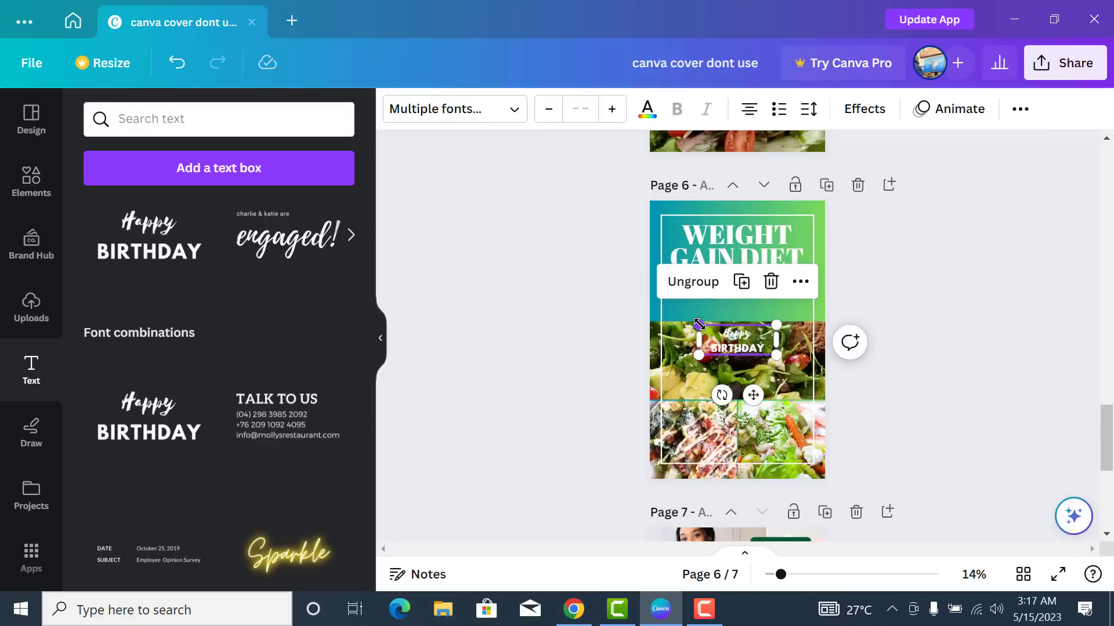
pyautogui.click(733, 347)
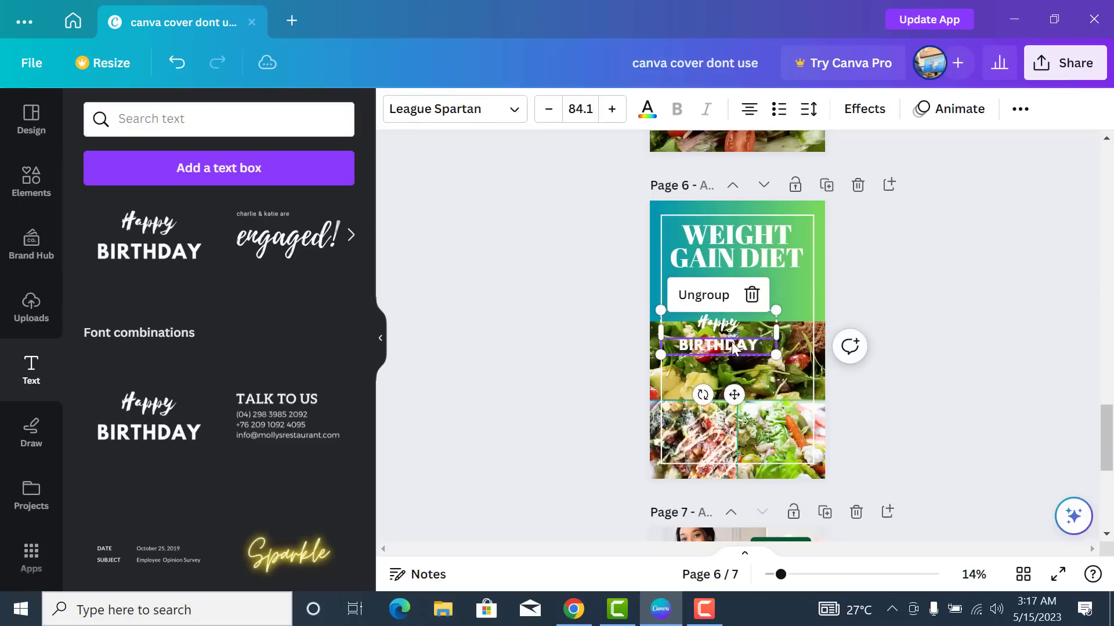
pyautogui.click(736, 322)
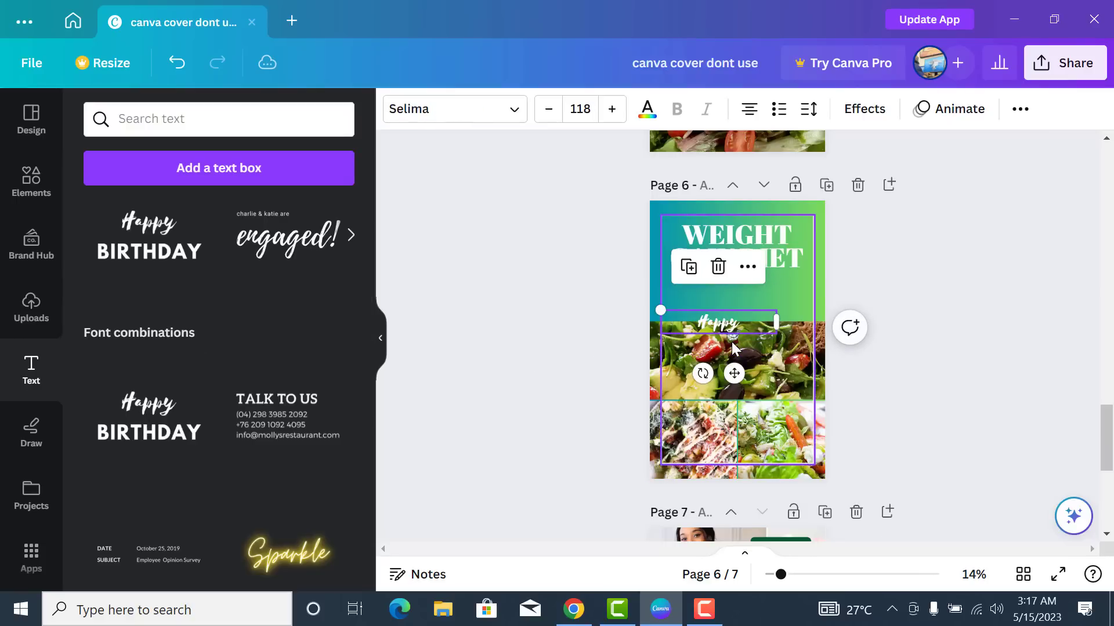
pyautogui.click(736, 320)
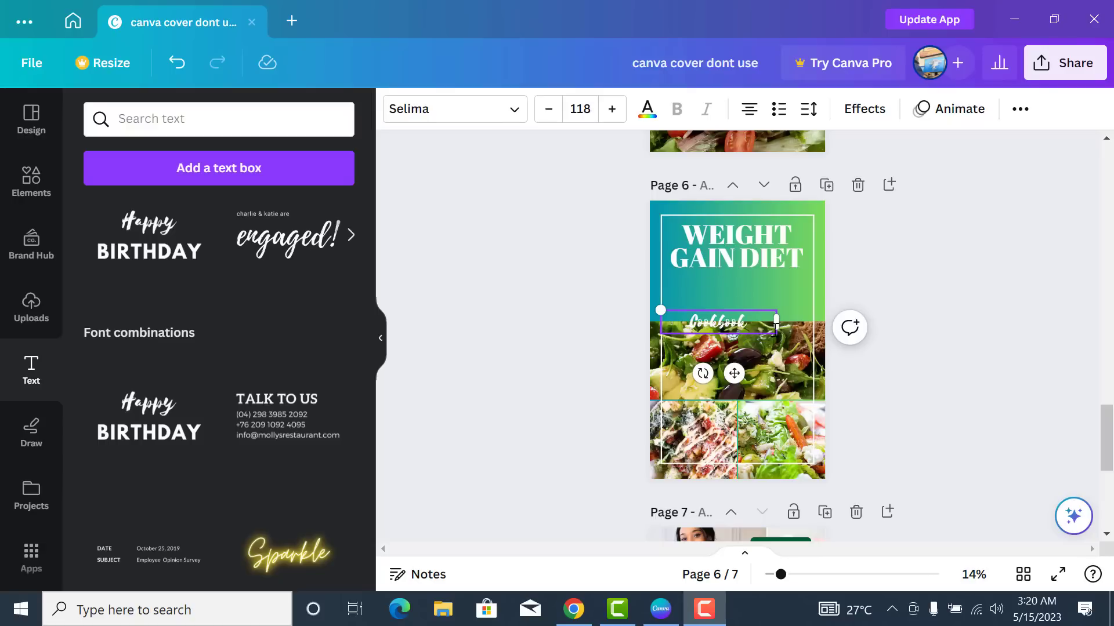
# - Narrow the Cookbook text box and centre it just below the heading
pyautogui.moveTo(776, 323); pyautogui.dragTo(612, 260)
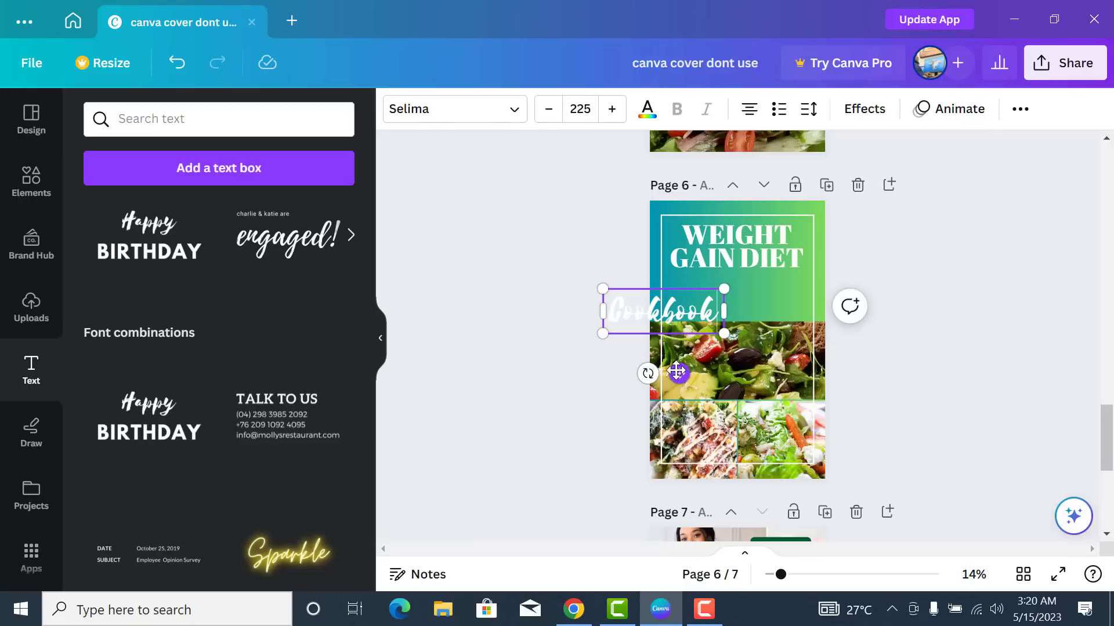
pyautogui.moveTo(679, 373); pyautogui.dragTo(746, 342)
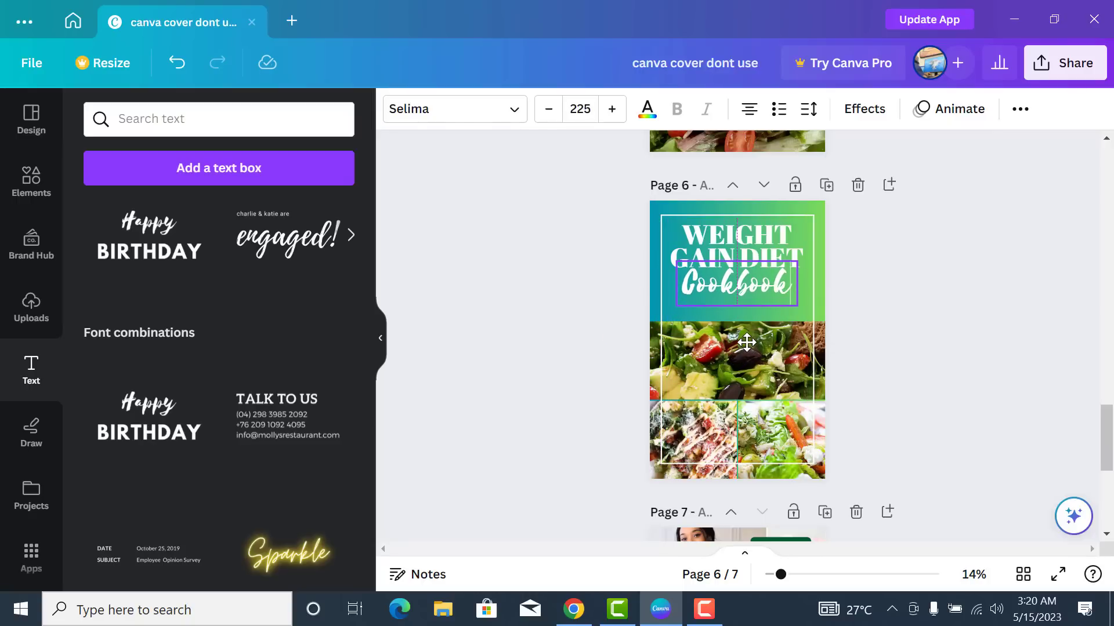
pyautogui.click(865, 343)
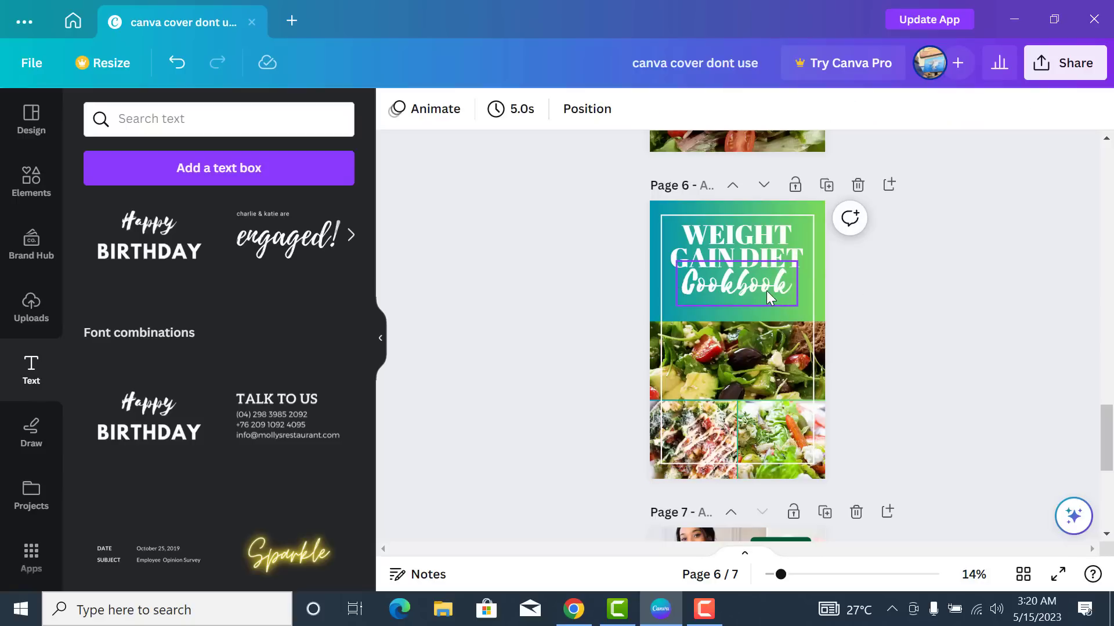
pyautogui.click(785, 284)
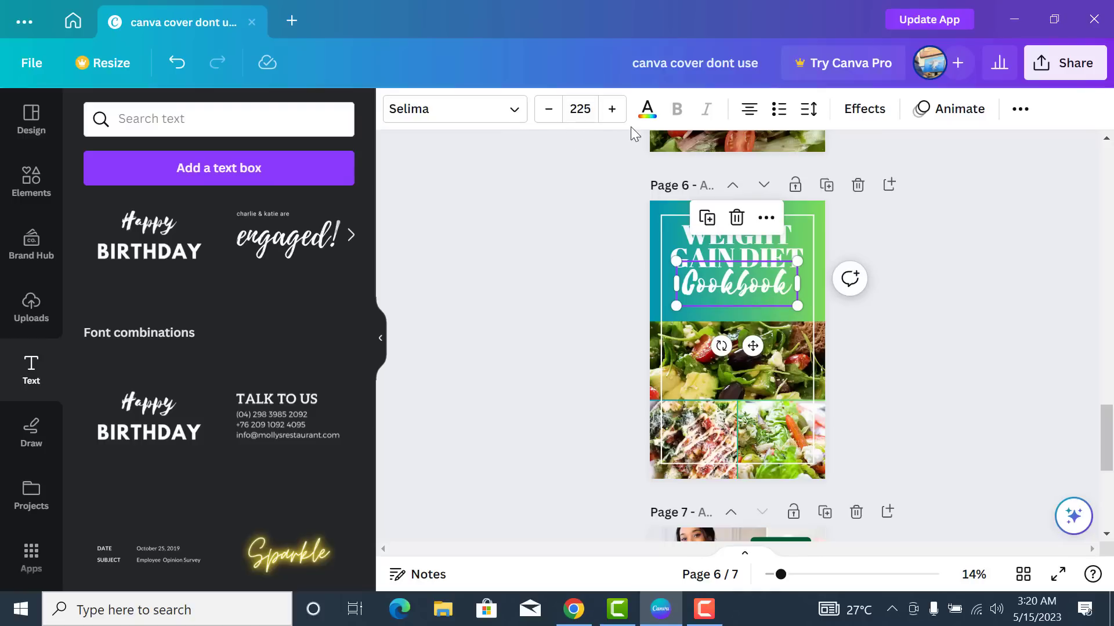
# - Try red, rust, coral and dark green for Cookbook, then settle on black
pyautogui.click(647, 113)
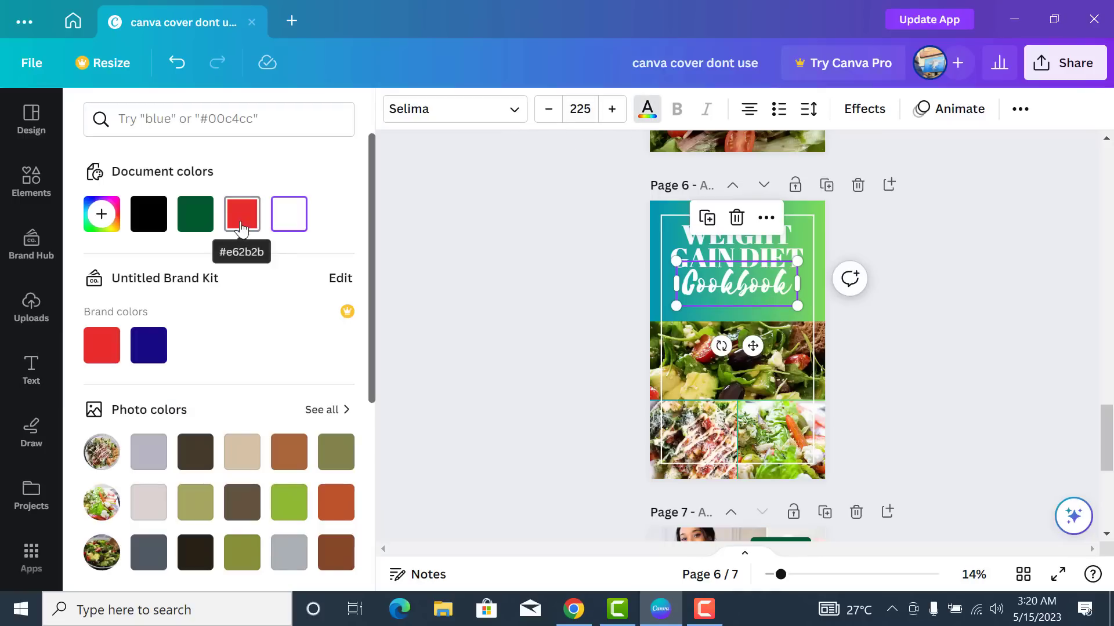
pyautogui.click(242, 216)
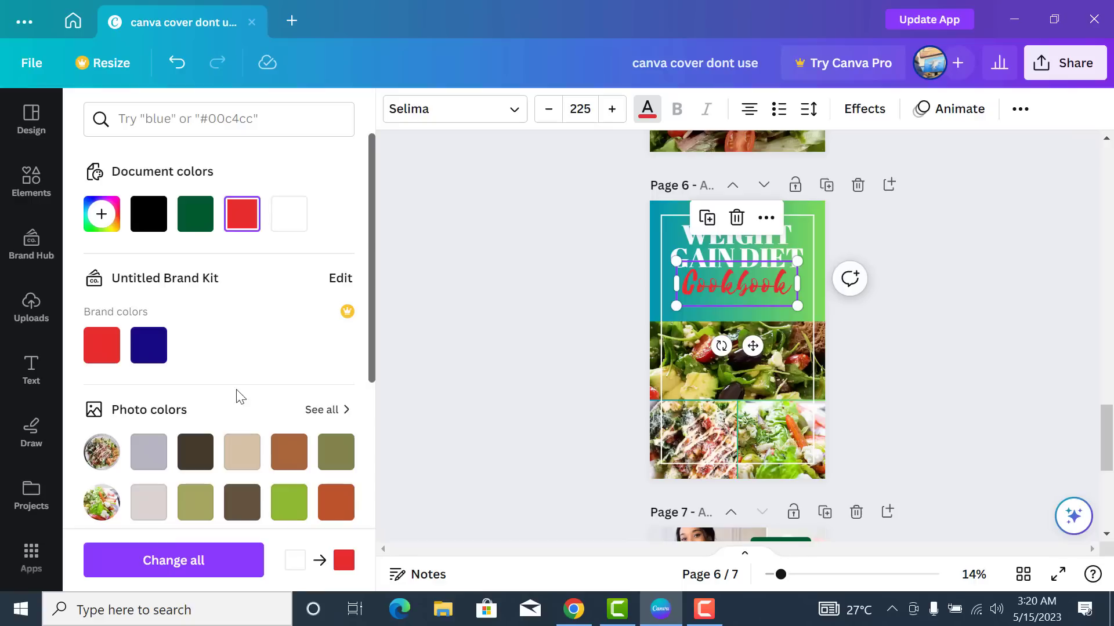
pyautogui.scroll(-5, 269, 412)
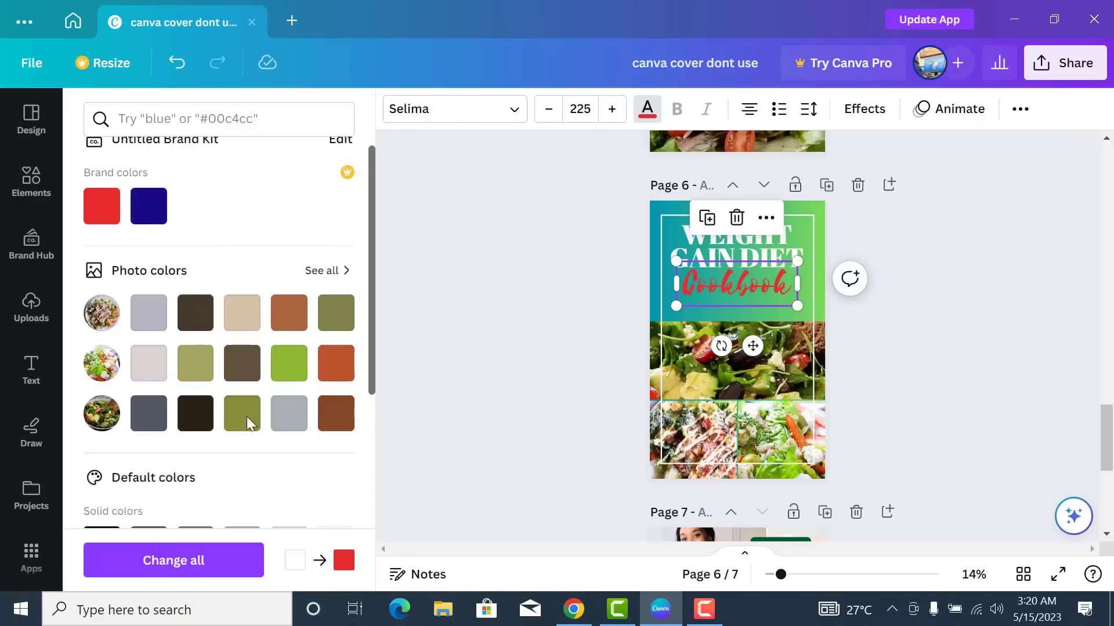
pyautogui.click(336, 243)
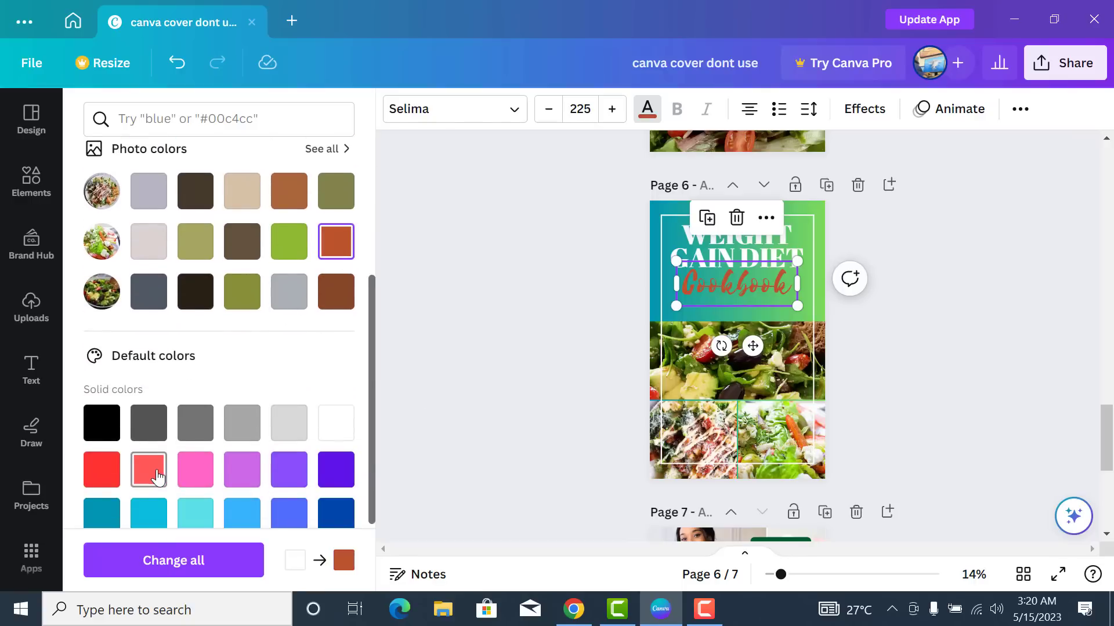
pyautogui.click(149, 469)
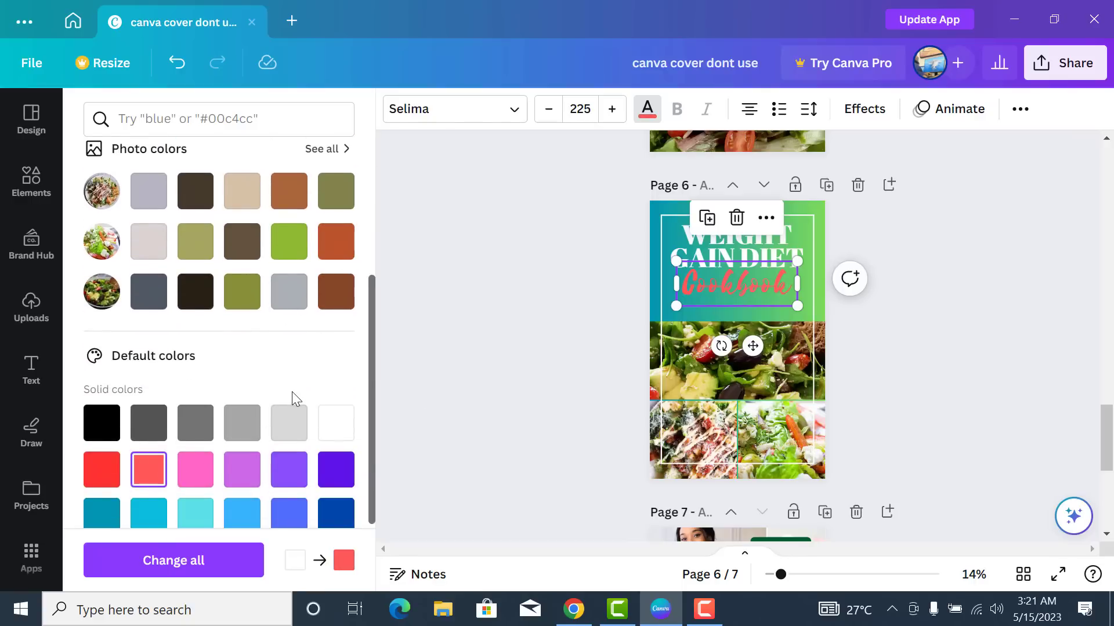
pyautogui.scroll(5, 278, 389)
pyautogui.click(197, 232)
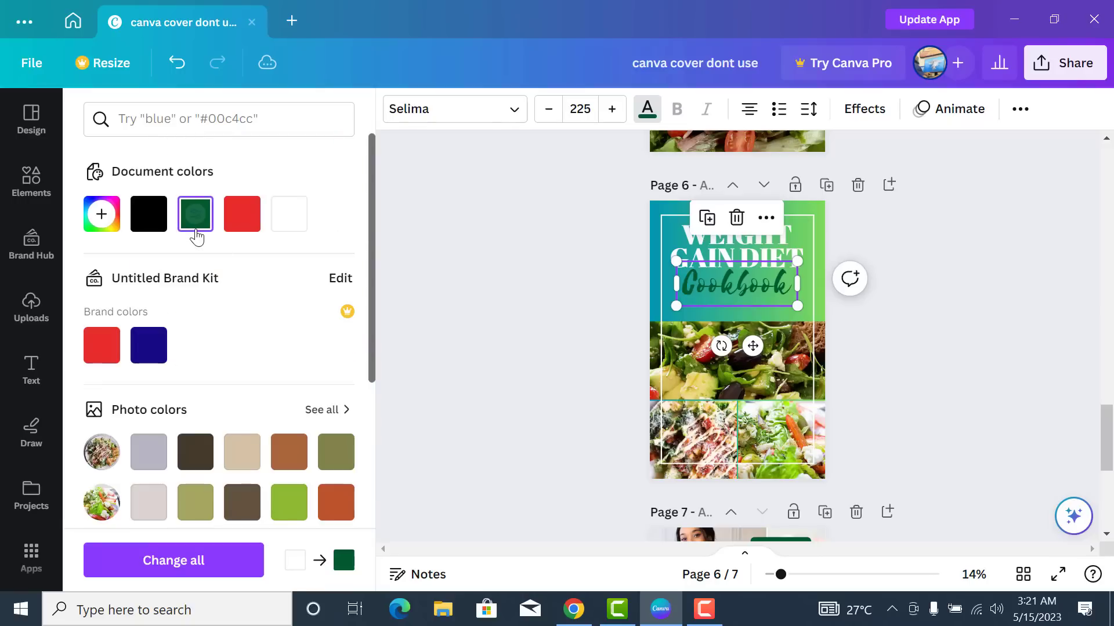
pyautogui.click(147, 223)
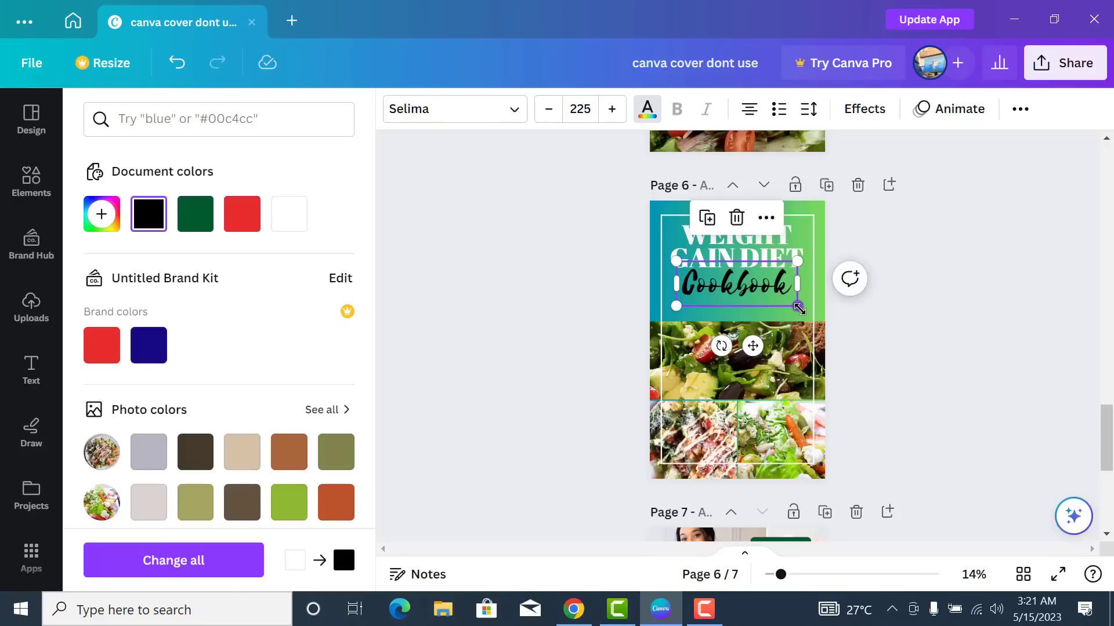
# - Enlarge Cookbook to size 242 and re-centre it, keeping the text black
pyautogui.moveTo(797, 306); pyautogui.dragTo(807, 310)
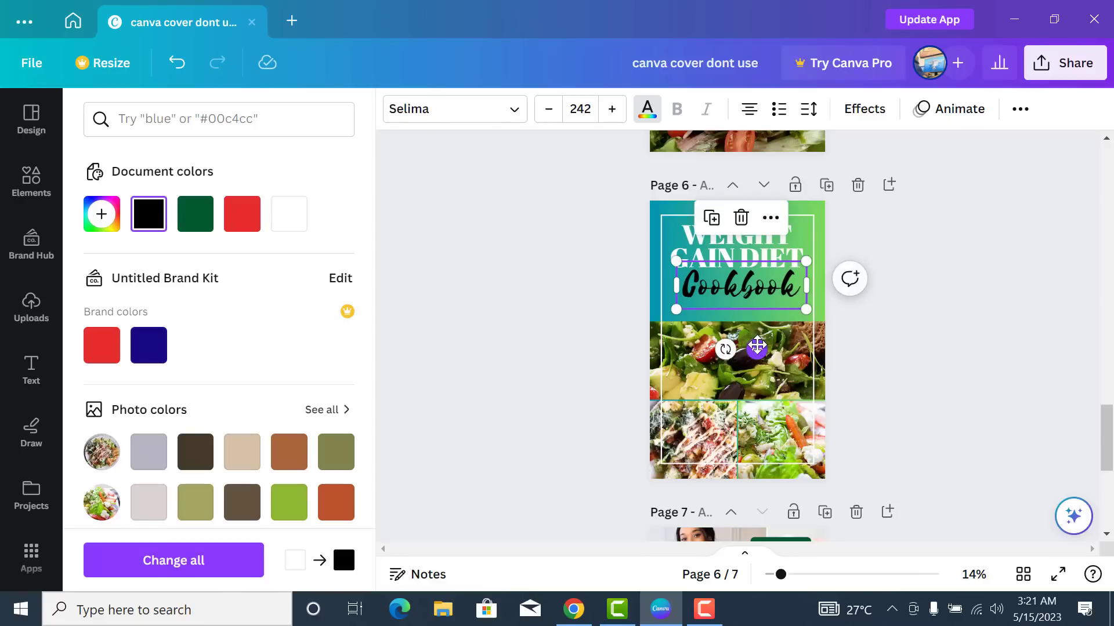
pyautogui.moveTo(758, 346); pyautogui.dragTo(753, 345)
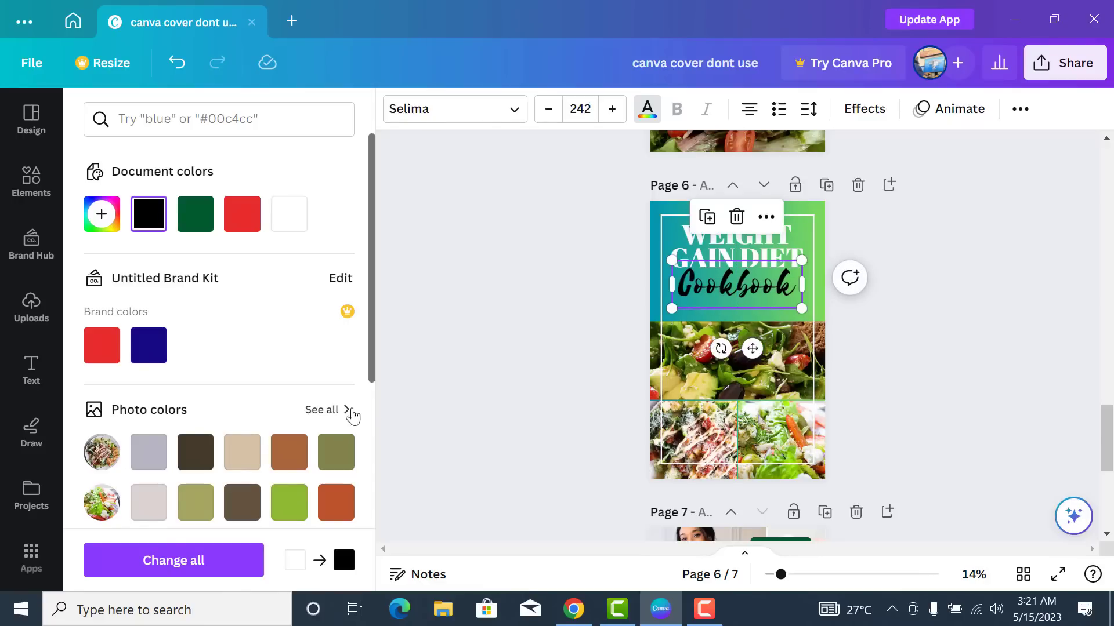
pyautogui.scroll(-6, 249, 396)
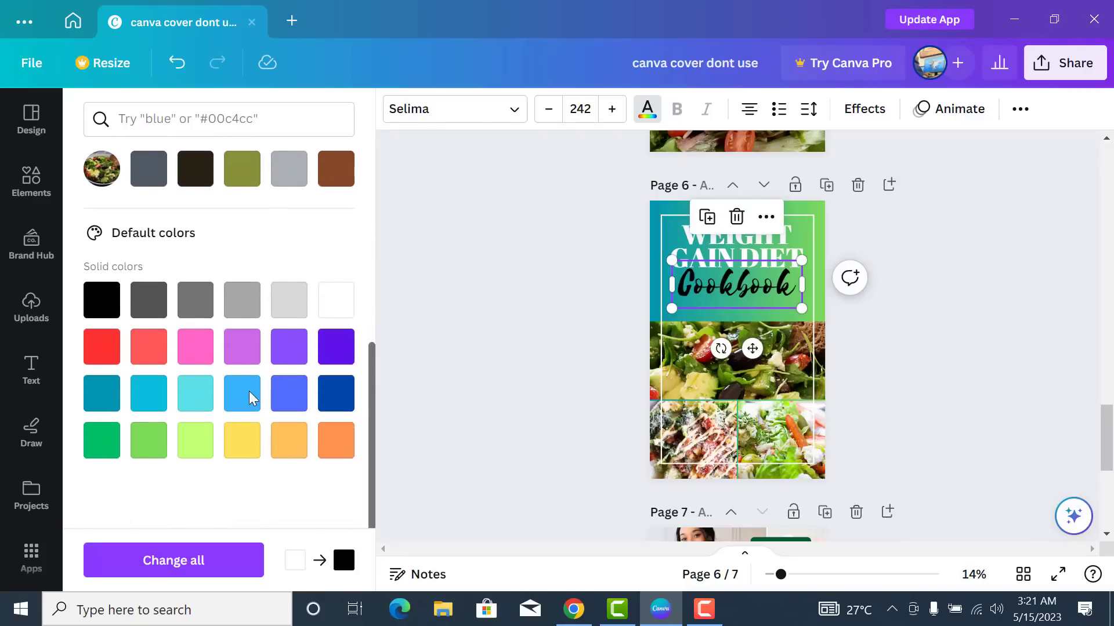
pyautogui.click(243, 444)
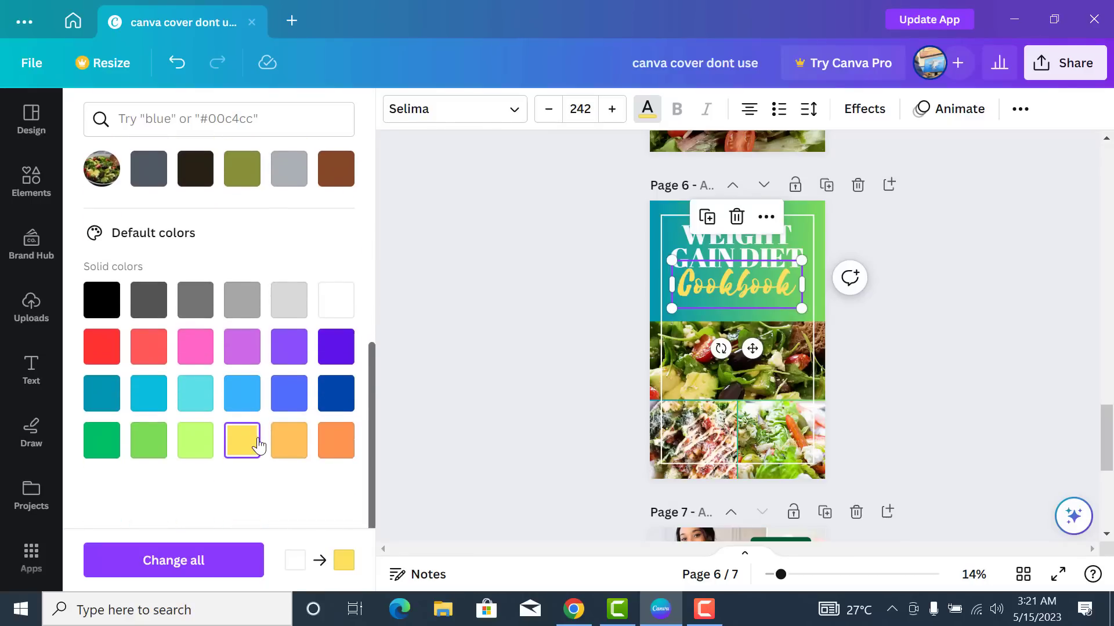
pyautogui.scroll(6, 245, 406)
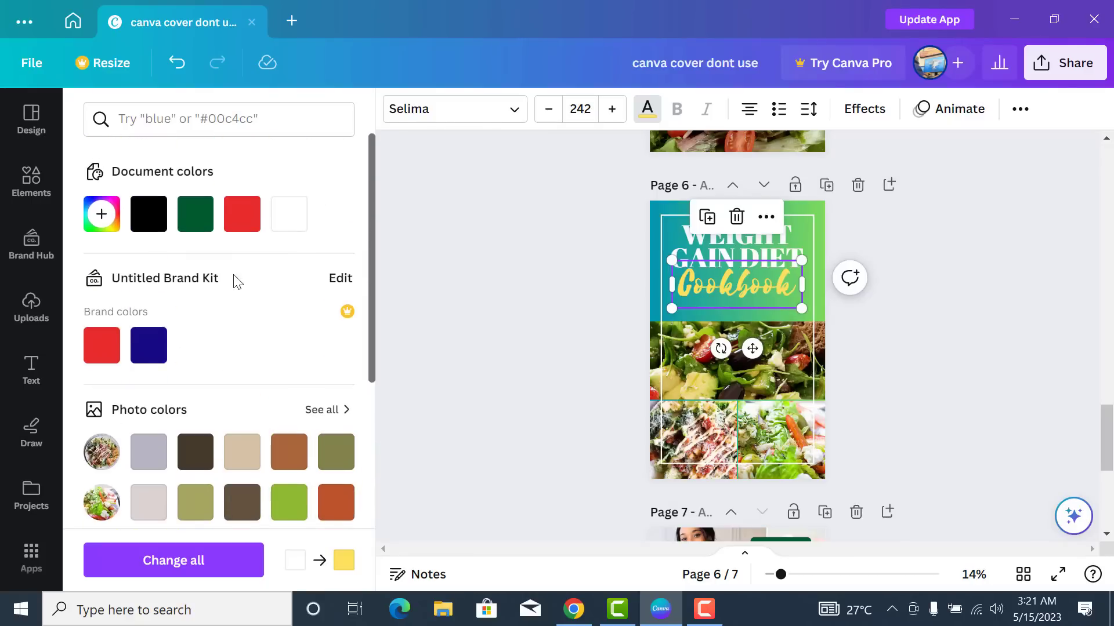
pyautogui.click(149, 214)
pyautogui.click(853, 350)
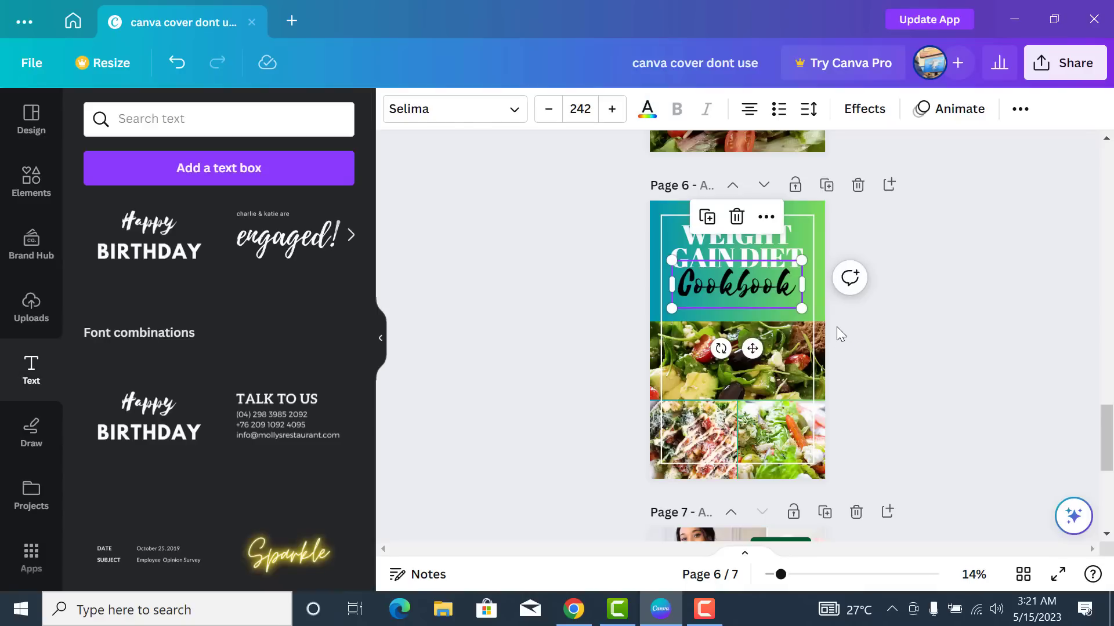
pyautogui.click(837, 326)
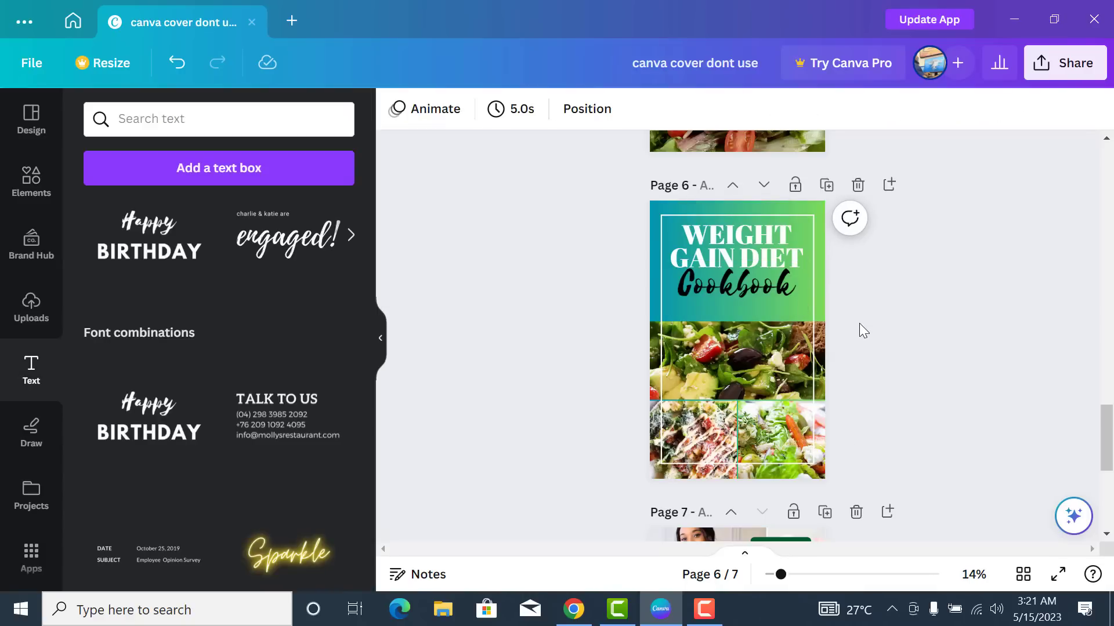
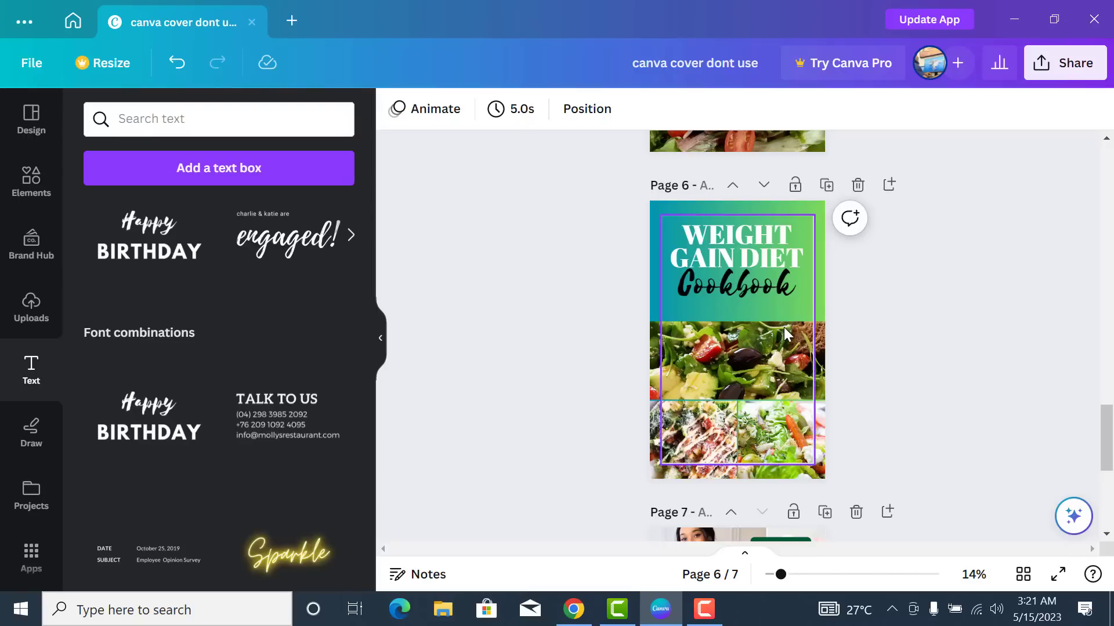
# - Add a square from Elements and stretch it into a wide red bar just below the Cookbook title
pyautogui.click(27, 191)
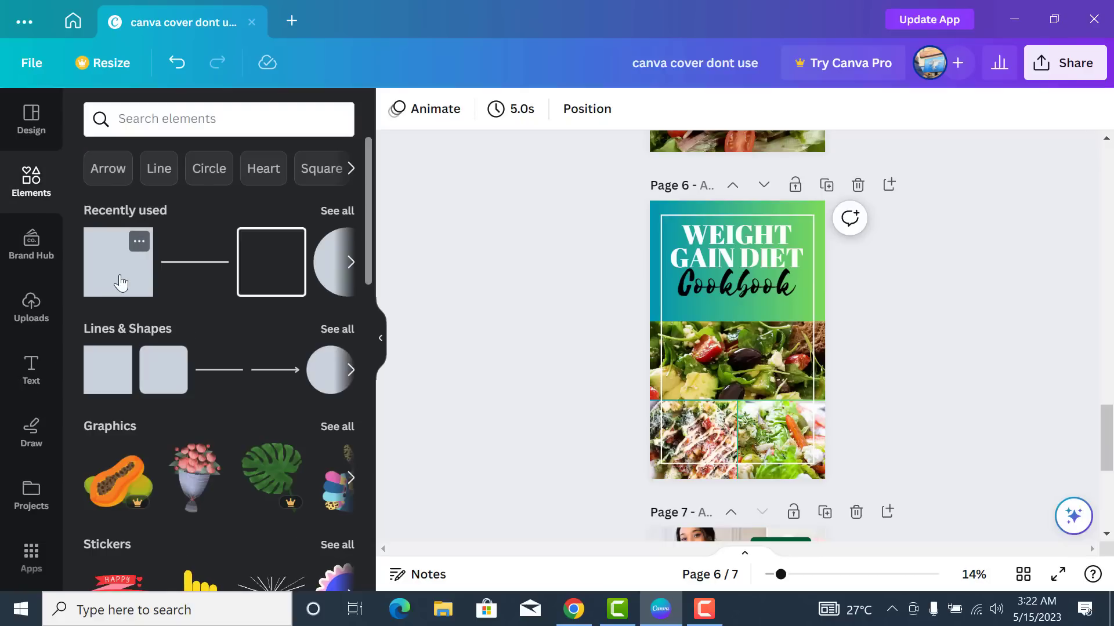
pyautogui.click(118, 277)
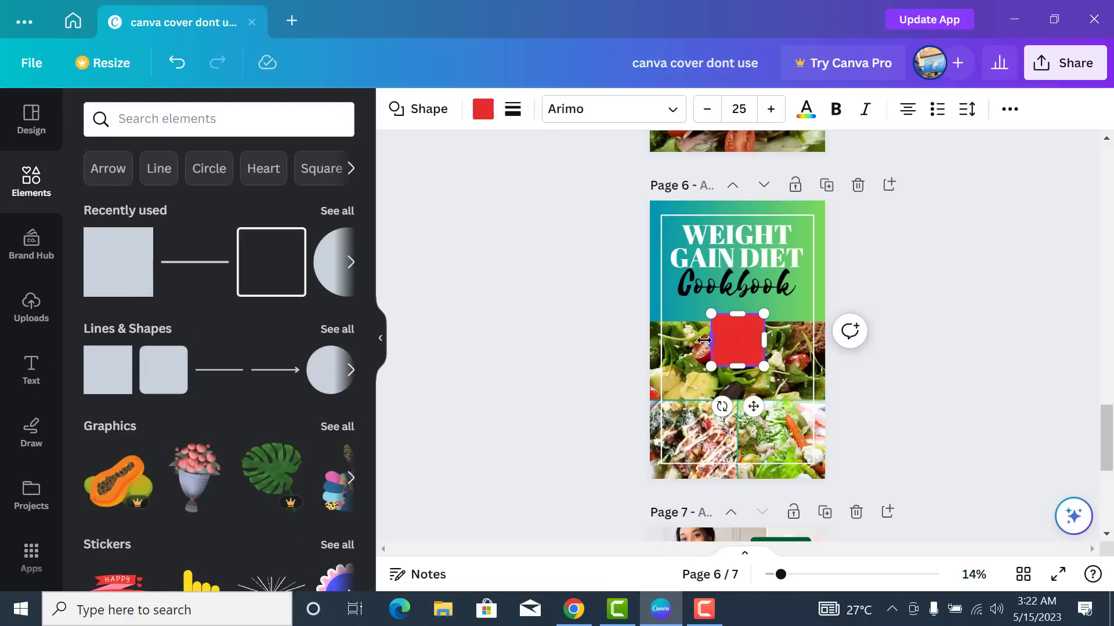
pyautogui.moveTo(666, 329); pyautogui.dragTo(661, 326)
pyautogui.moveTo(762, 345); pyautogui.dragTo(814, 342)
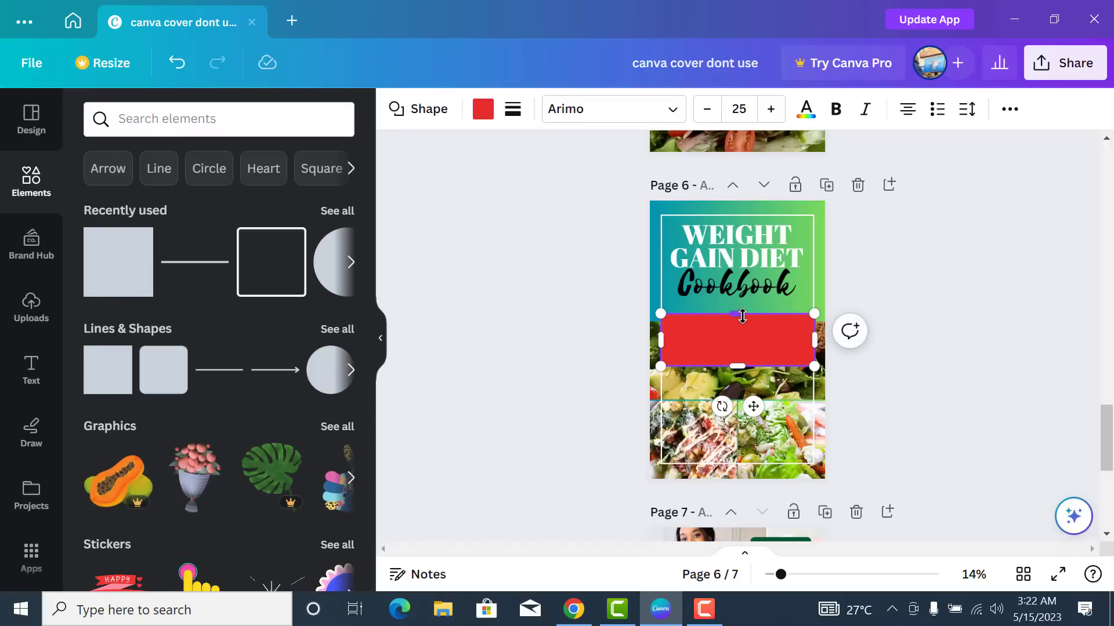
pyautogui.moveTo(738, 314); pyautogui.dragTo(748, 302)
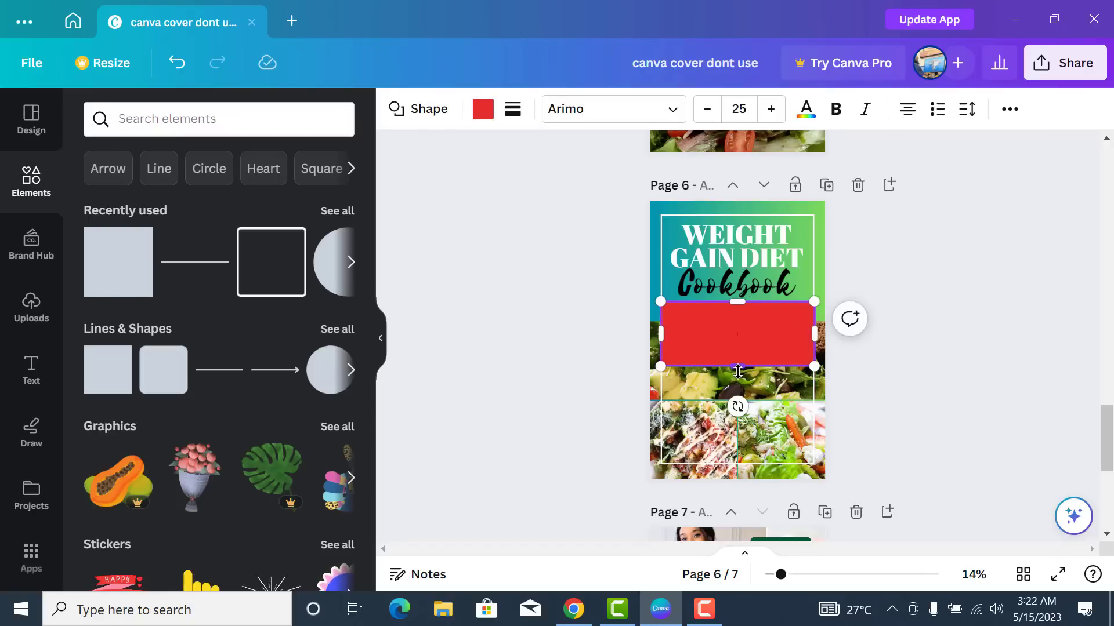
pyautogui.moveTo(738, 371); pyautogui.dragTo(749, 347)
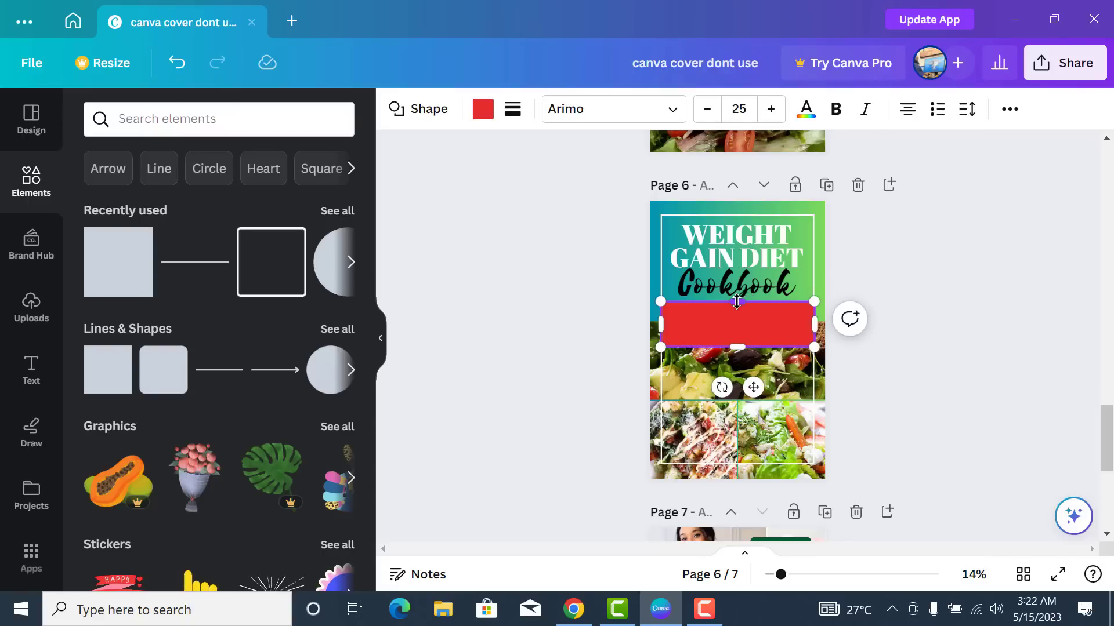
pyautogui.moveTo(737, 304); pyautogui.dragTo(739, 308)
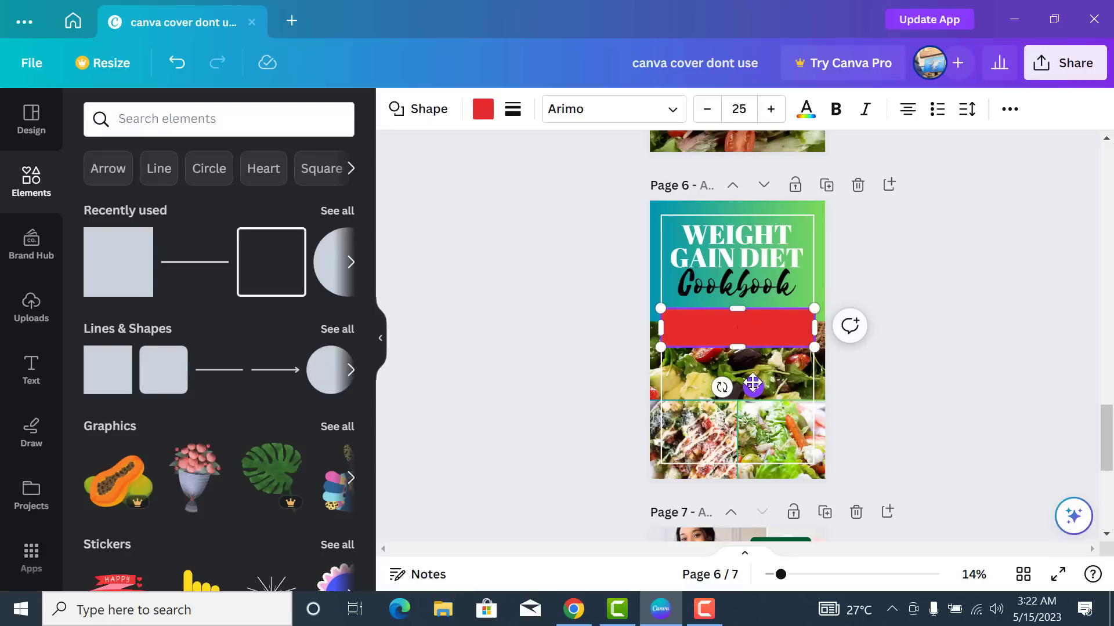
pyautogui.moveTo(752, 384); pyautogui.dragTo(753, 380)
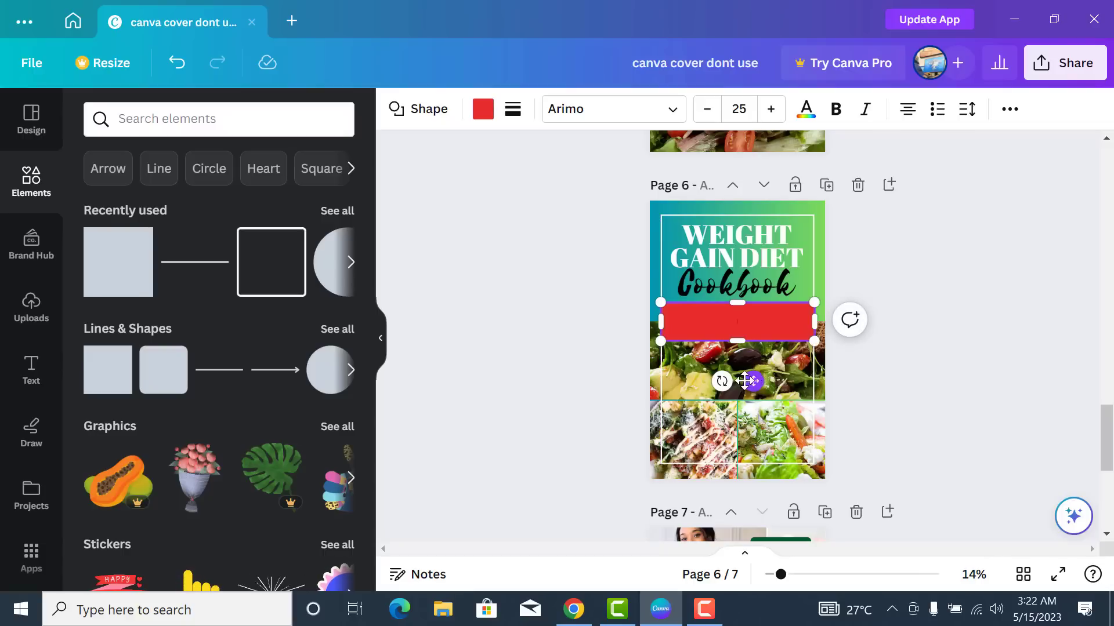
# - Try orange-red, pink-yellow, teal-yellow and grey gradient fills on the band
pyautogui.click(805, 110)
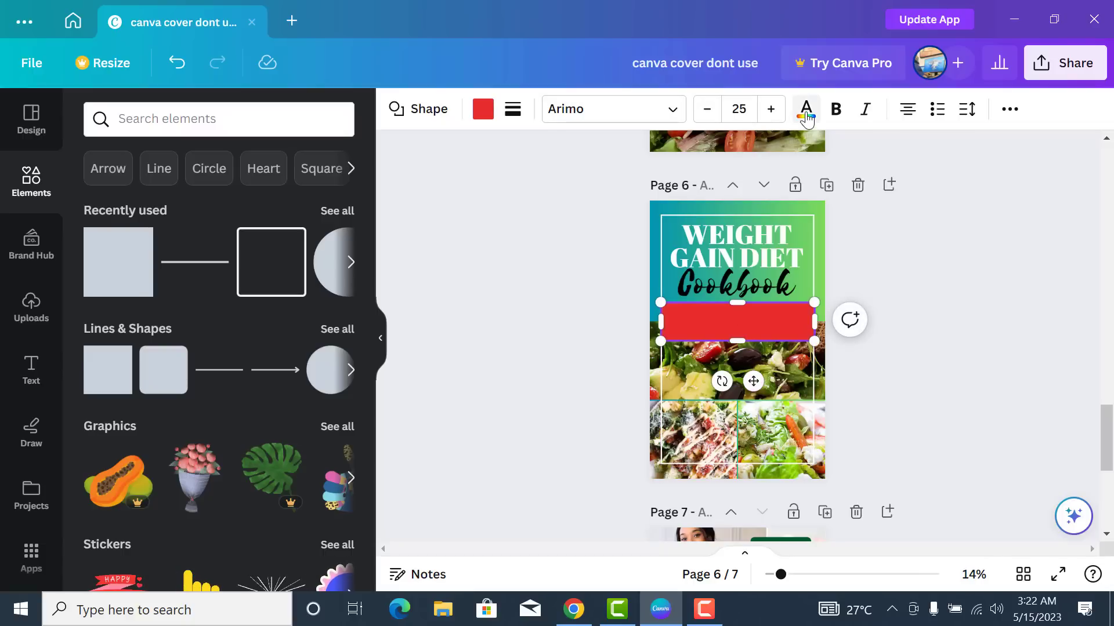
pyautogui.click(483, 110)
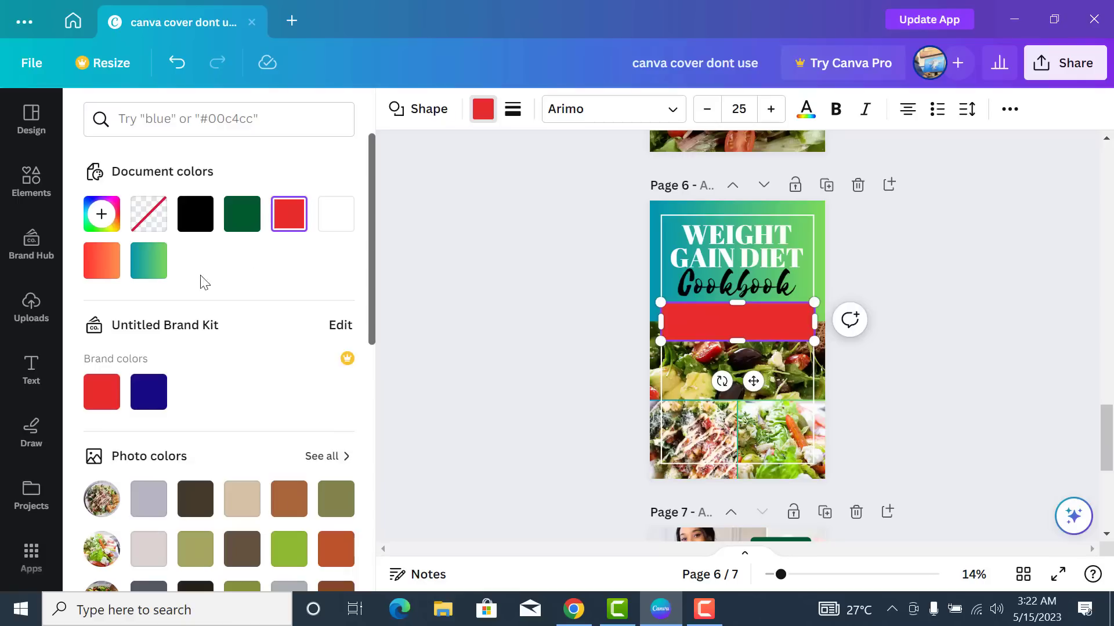
pyautogui.click(103, 262)
pyautogui.scroll(-7, 301, 326)
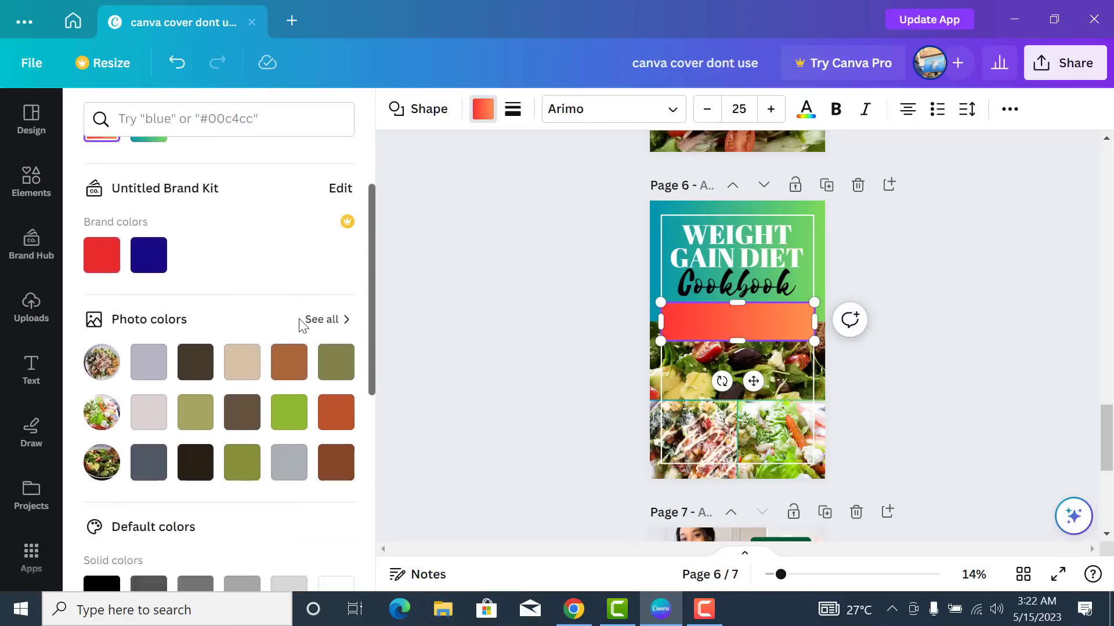
pyautogui.scroll(-2, 298, 318)
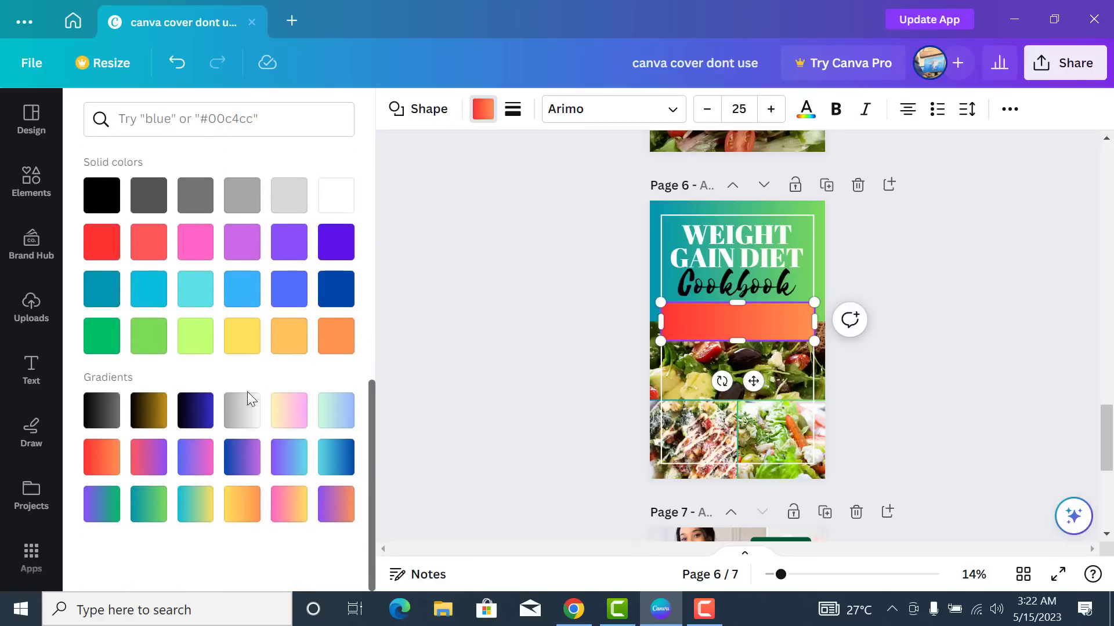
pyautogui.click(295, 513)
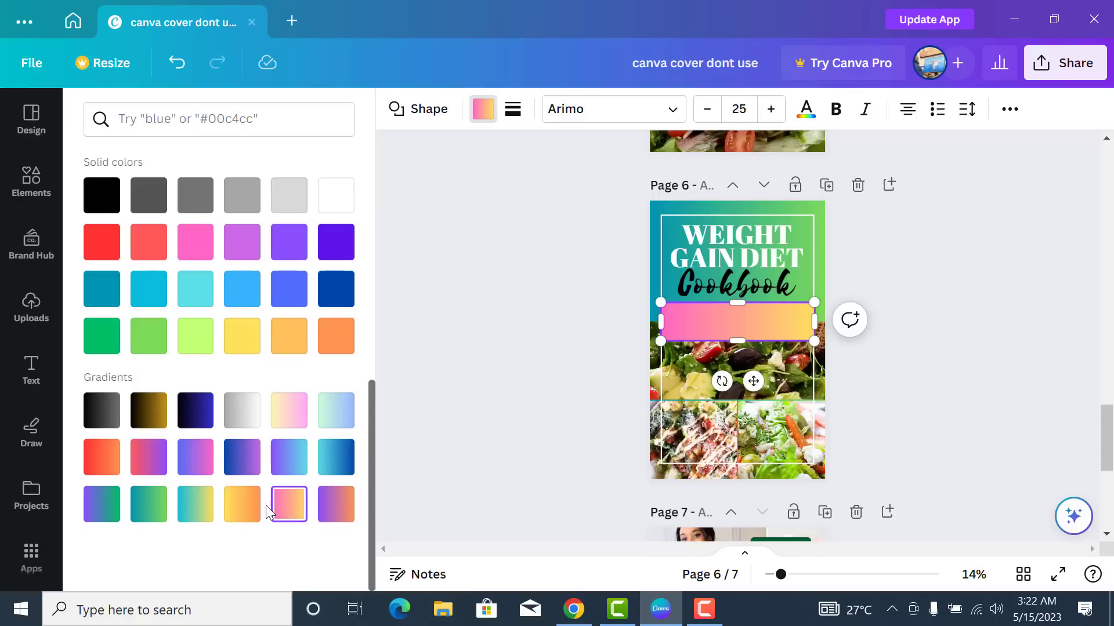
pyautogui.click(197, 517)
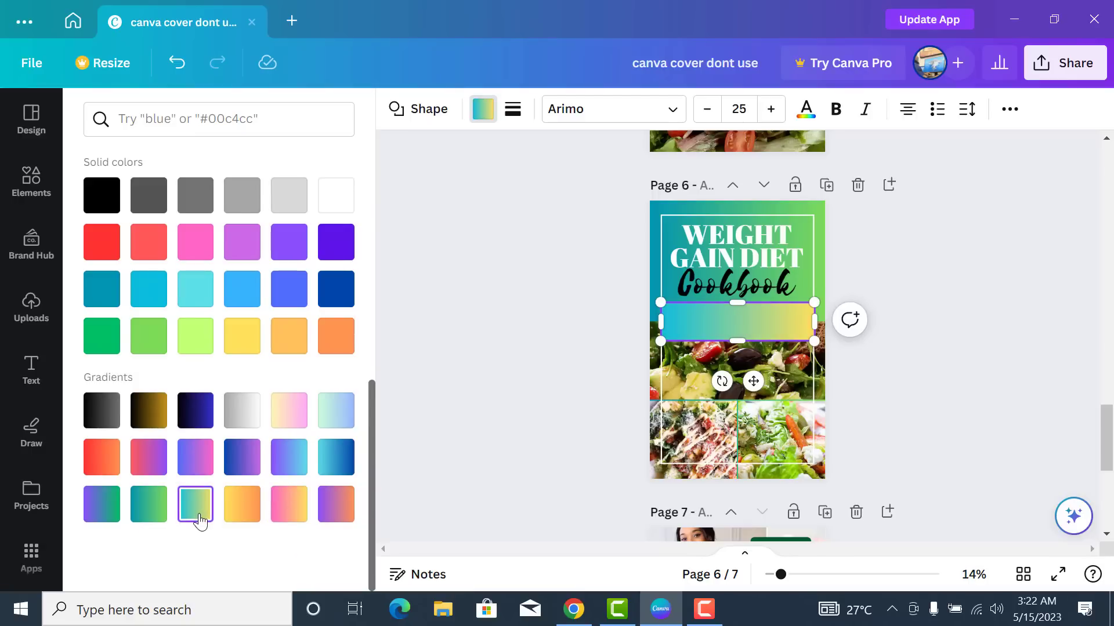
pyautogui.click(107, 462)
pyautogui.click(193, 511)
pyautogui.click(234, 422)
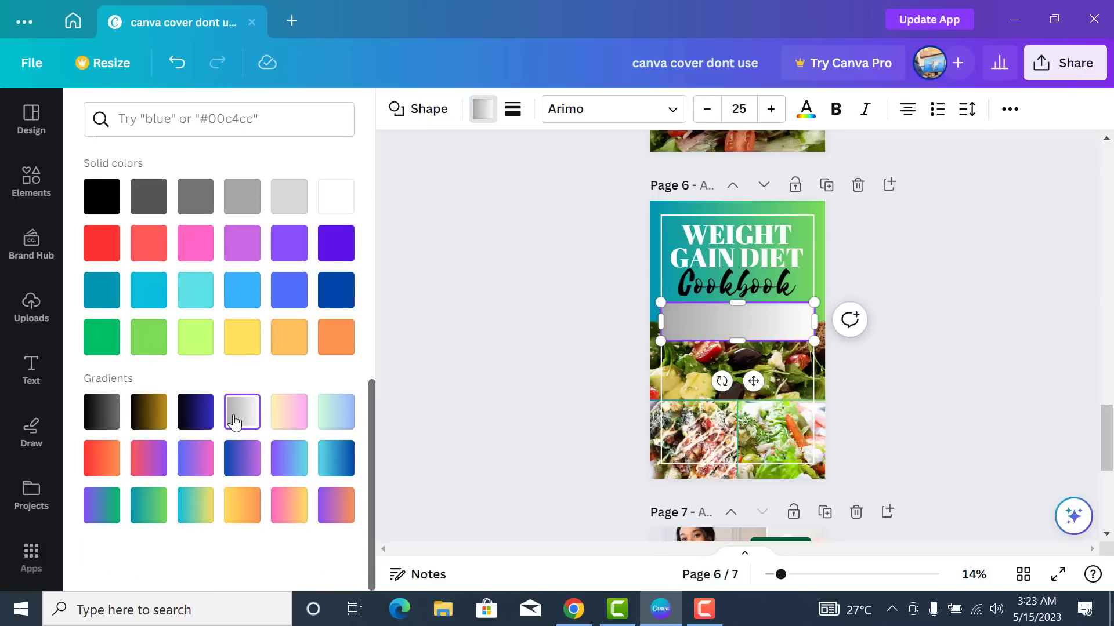
# - Fill the band with plain white from the default colours and deselect it
pyautogui.scroll(5, 241, 417)
pyautogui.scroll(2, 279, 453)
pyautogui.scroll(-4, 297, 478)
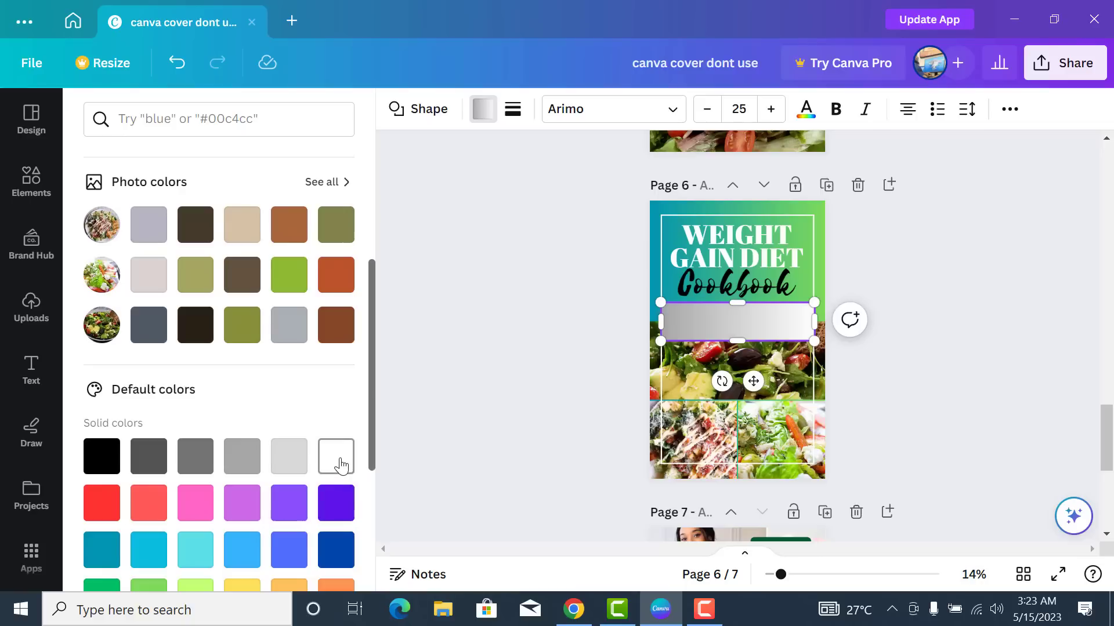
pyautogui.click(339, 461)
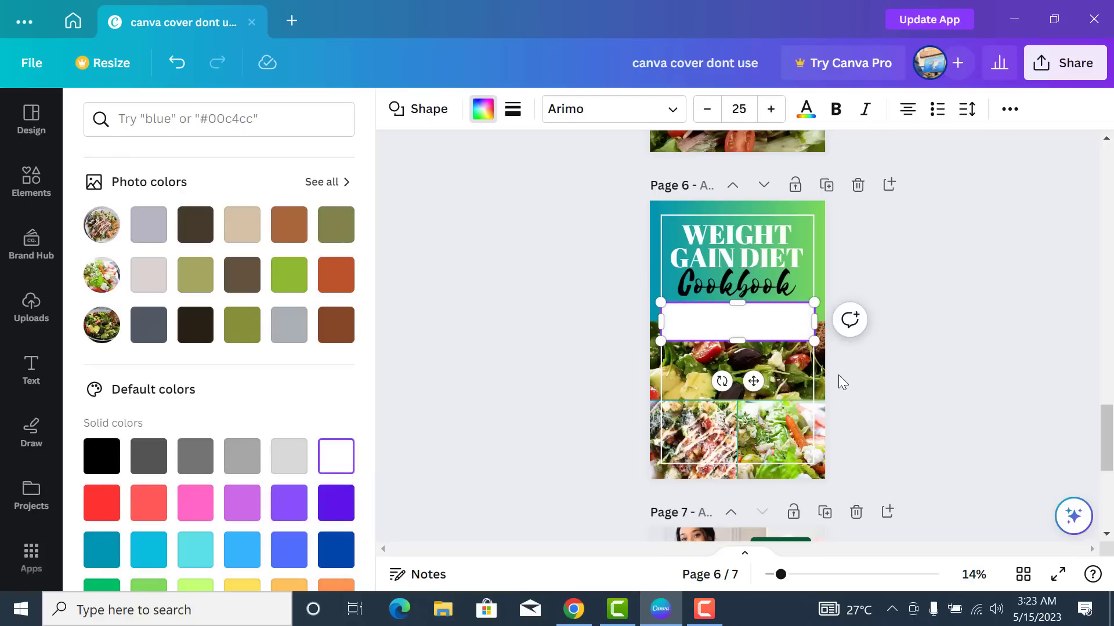
pyautogui.click(866, 410)
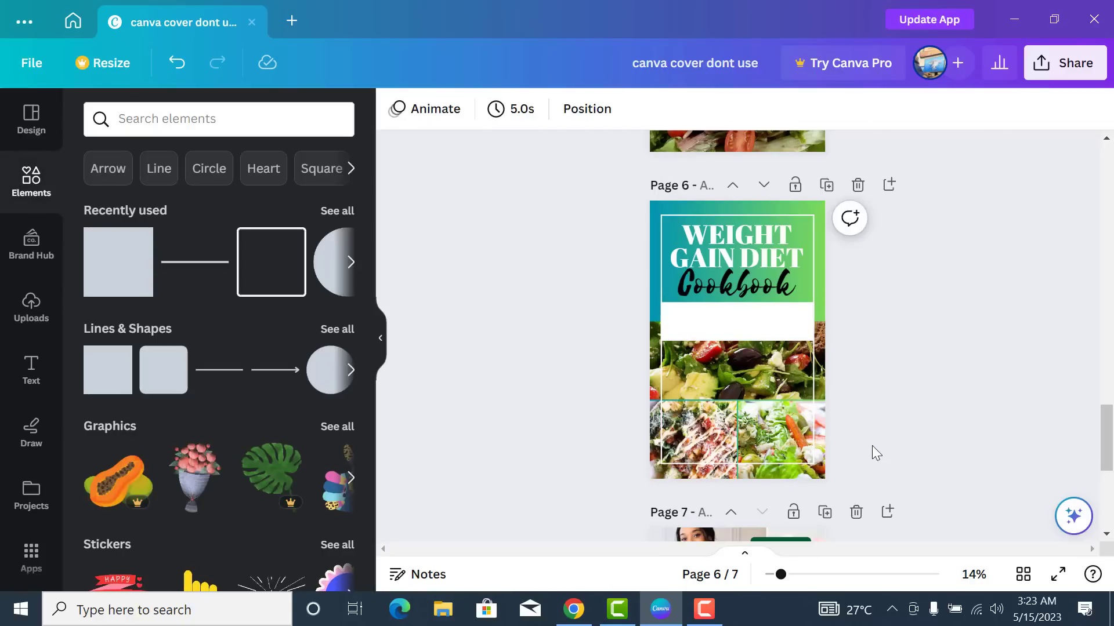
pyautogui.click(757, 328)
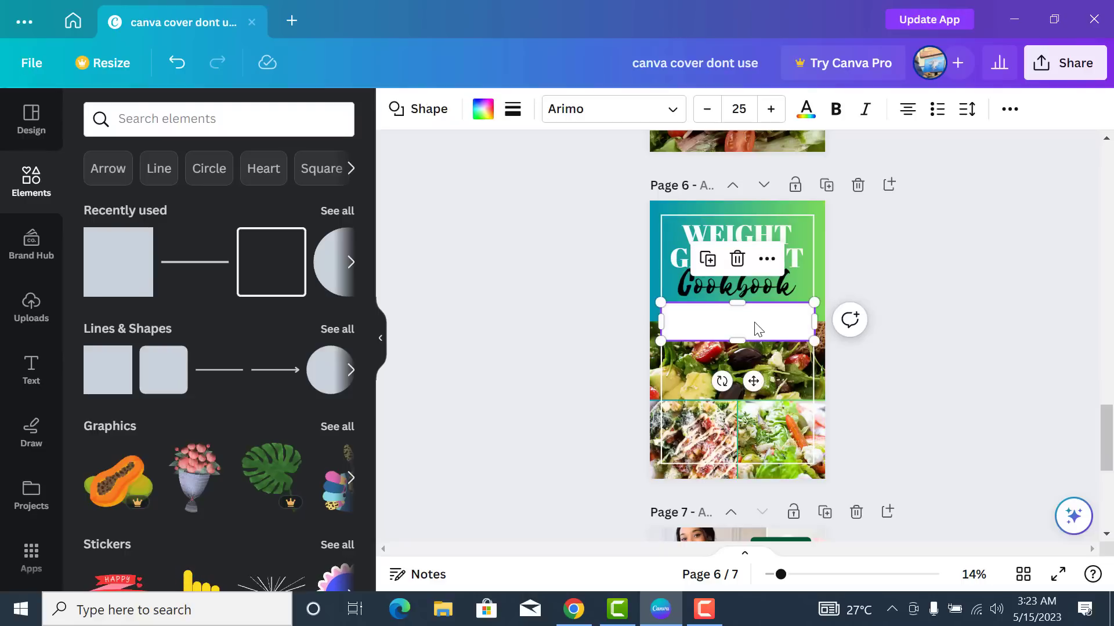
pyautogui.click(850, 374)
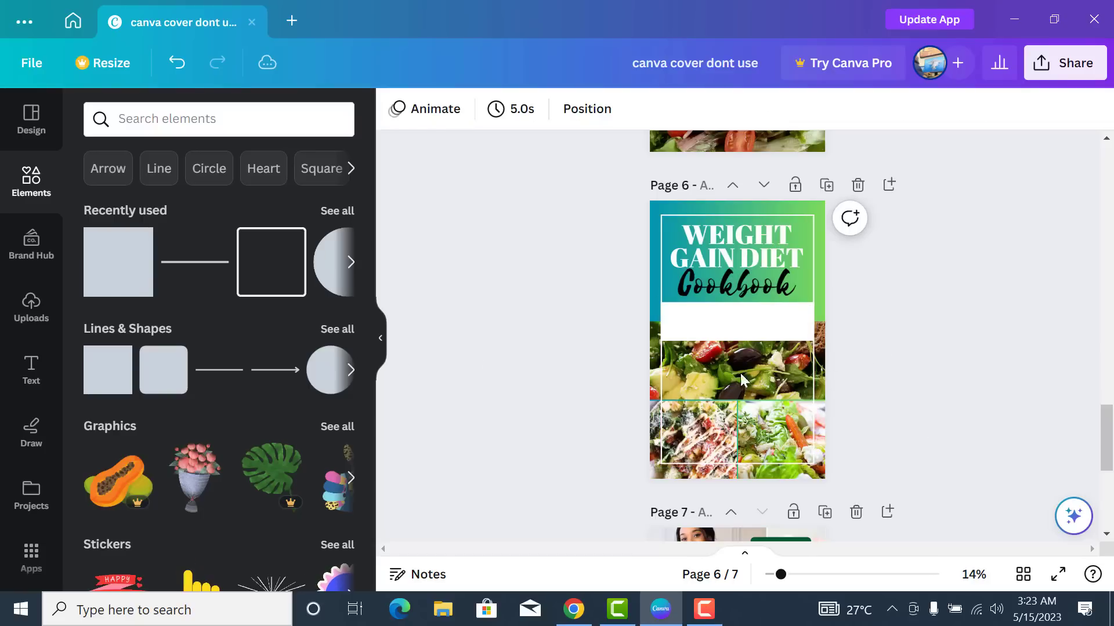
# - Add a subheading on the white band reading 'Delicious Recipes and Meal Plan for Anyone Looking to Gain Weight'
pyautogui.click(28, 365)
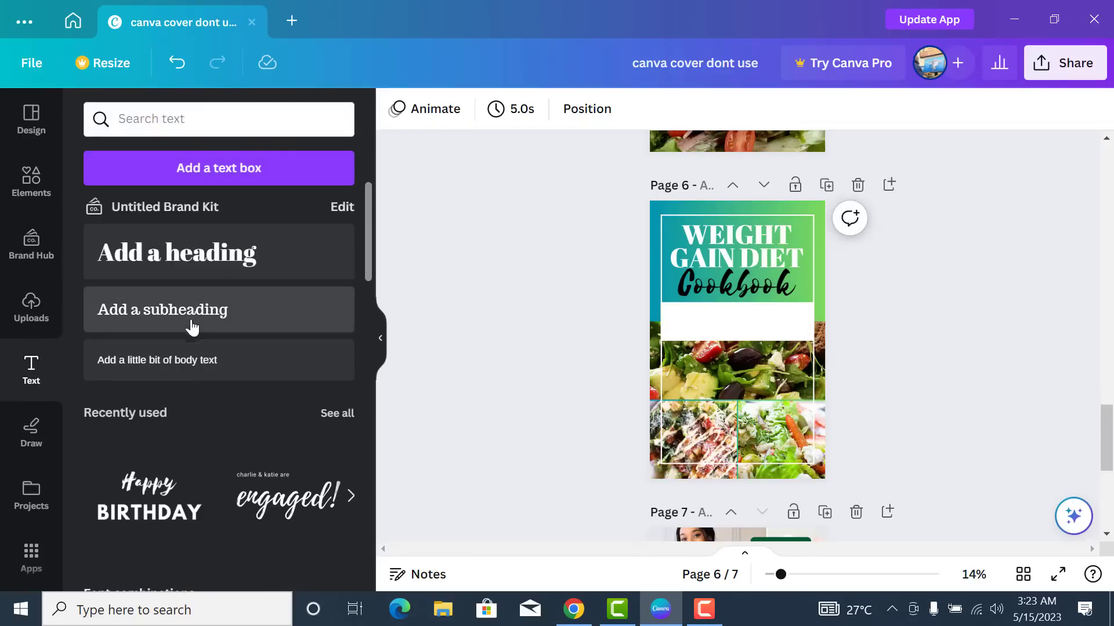
pyautogui.moveTo(244, 321); pyautogui.dragTo(660, 270)
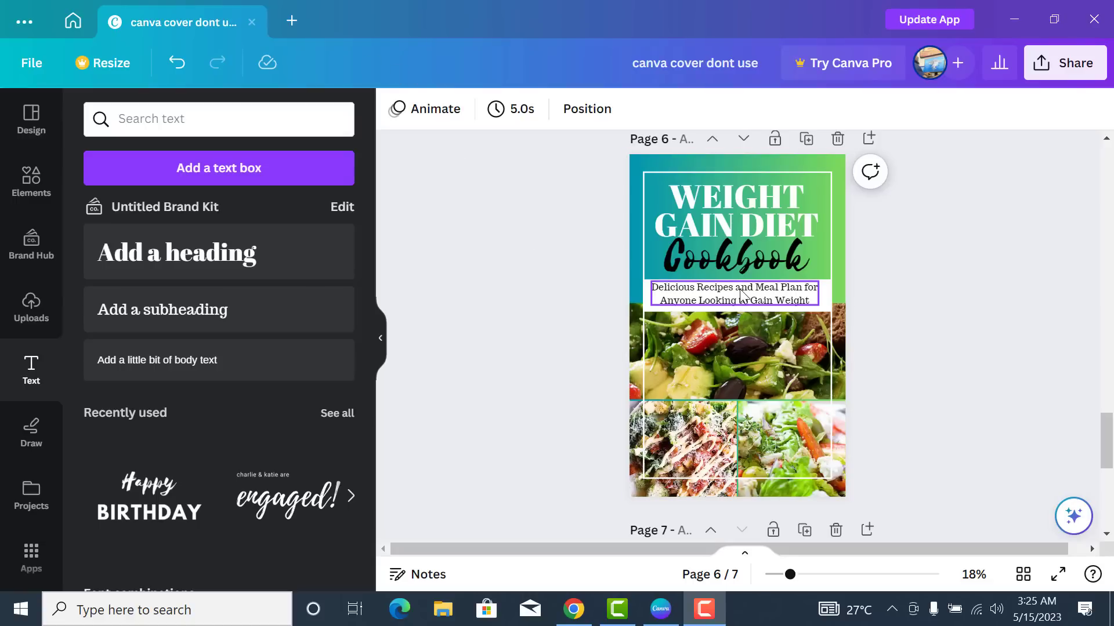
# - Colour the subtitle text coral red after trying red and orange
pyautogui.click(769, 298)
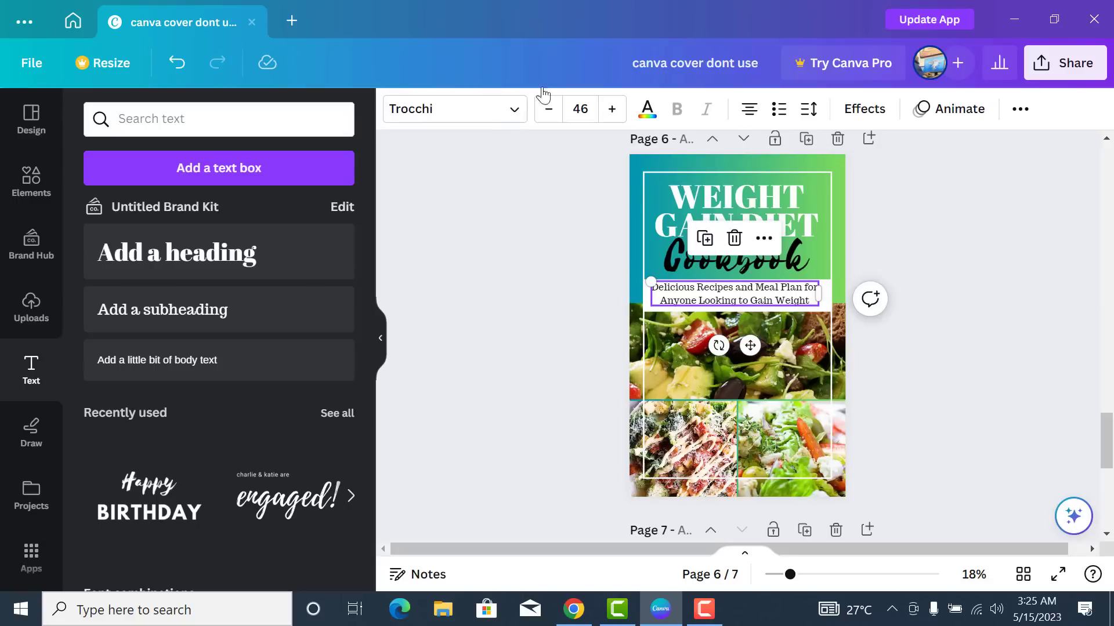
pyautogui.click(645, 111)
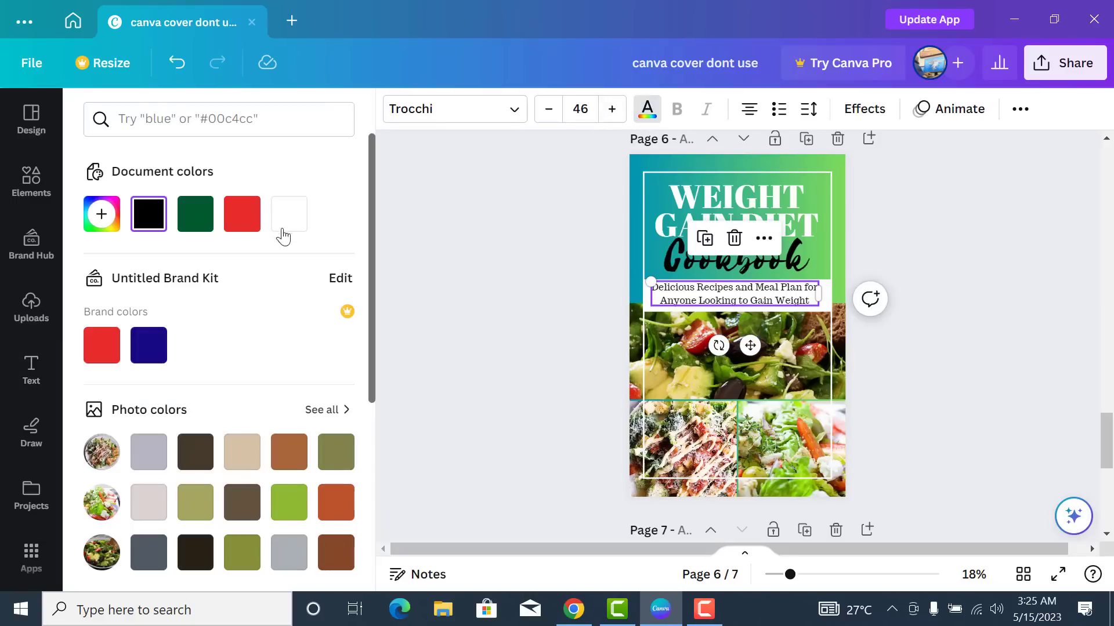
pyautogui.click(250, 228)
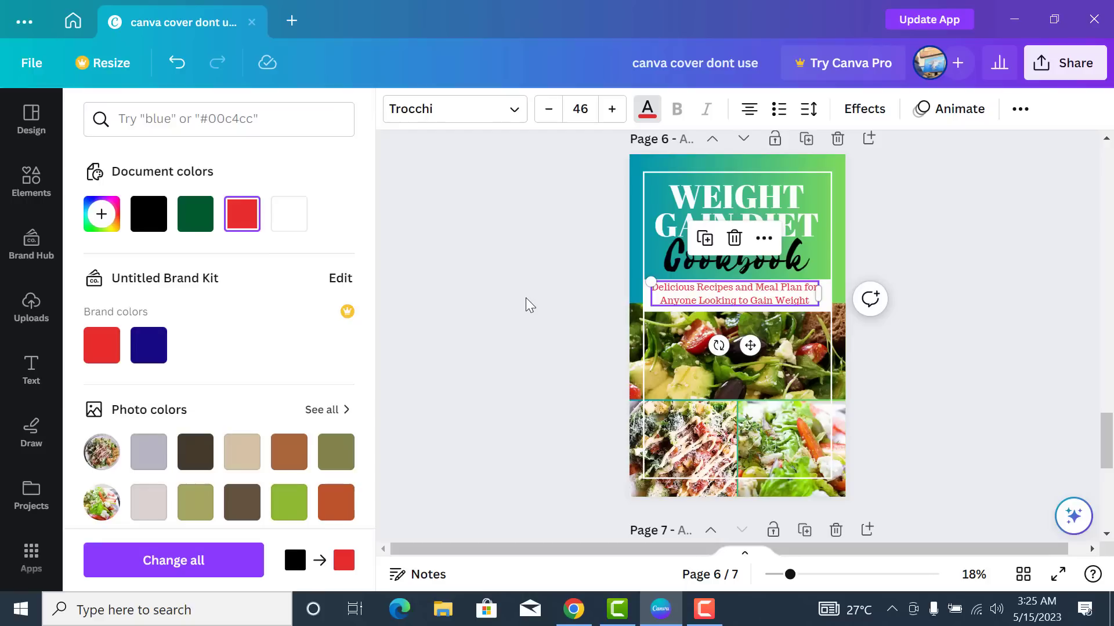
pyautogui.scroll(-2, 316, 387)
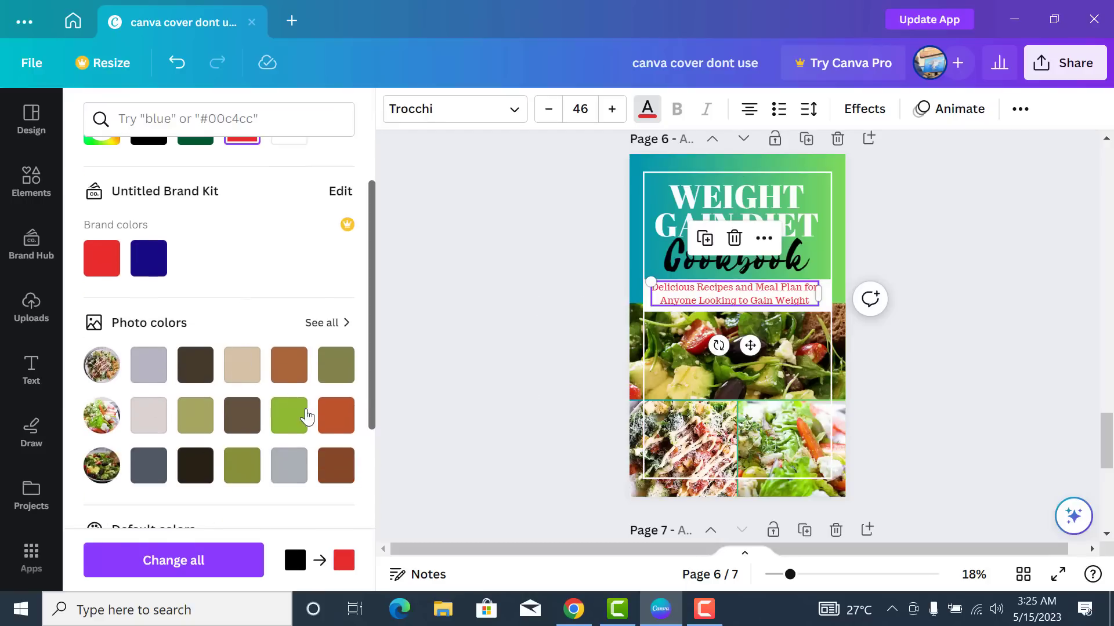
pyautogui.click(334, 418)
pyautogui.scroll(-5, 286, 393)
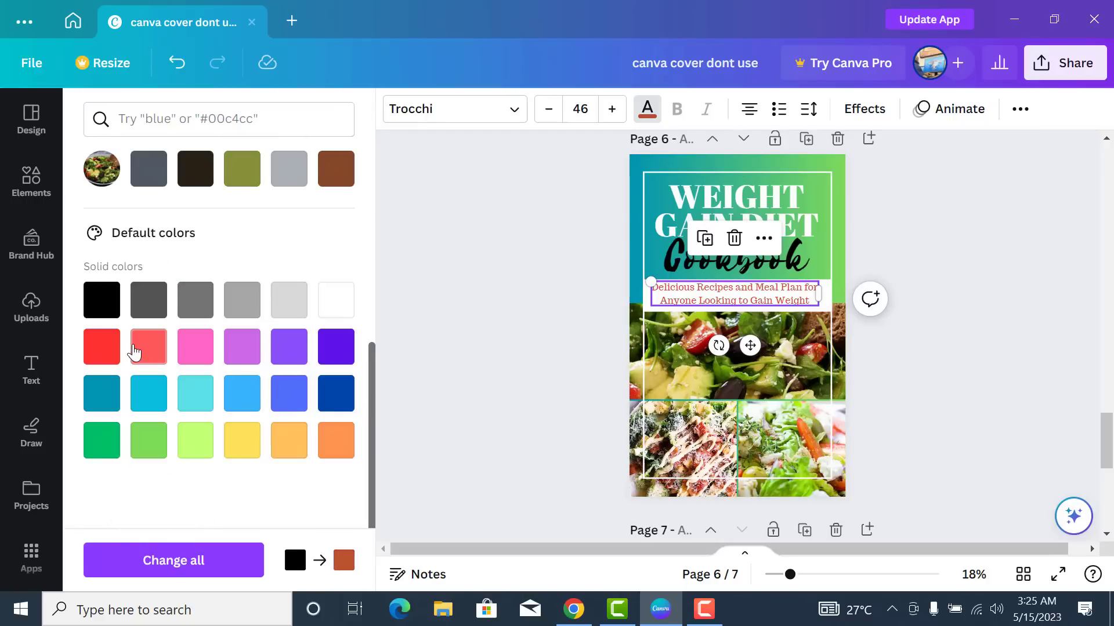
pyautogui.click(134, 351)
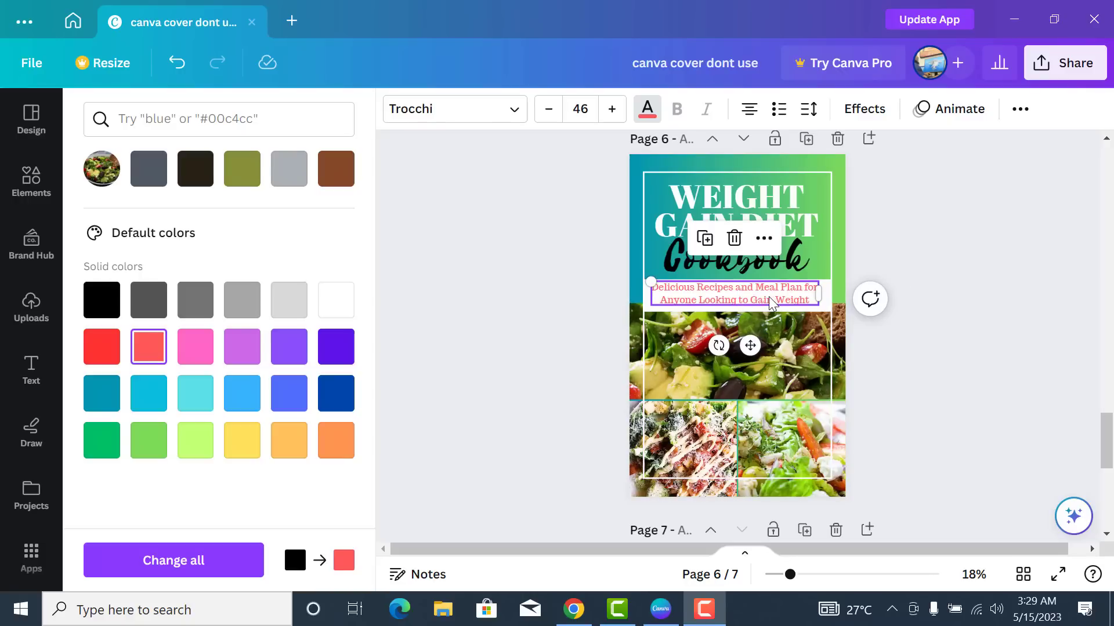
# - Tighten the subtitle's line spacing and adjust the white band's height to frame it
pyautogui.click(809, 108)
pyautogui.moveTo(905, 234); pyautogui.dragTo(894, 244)
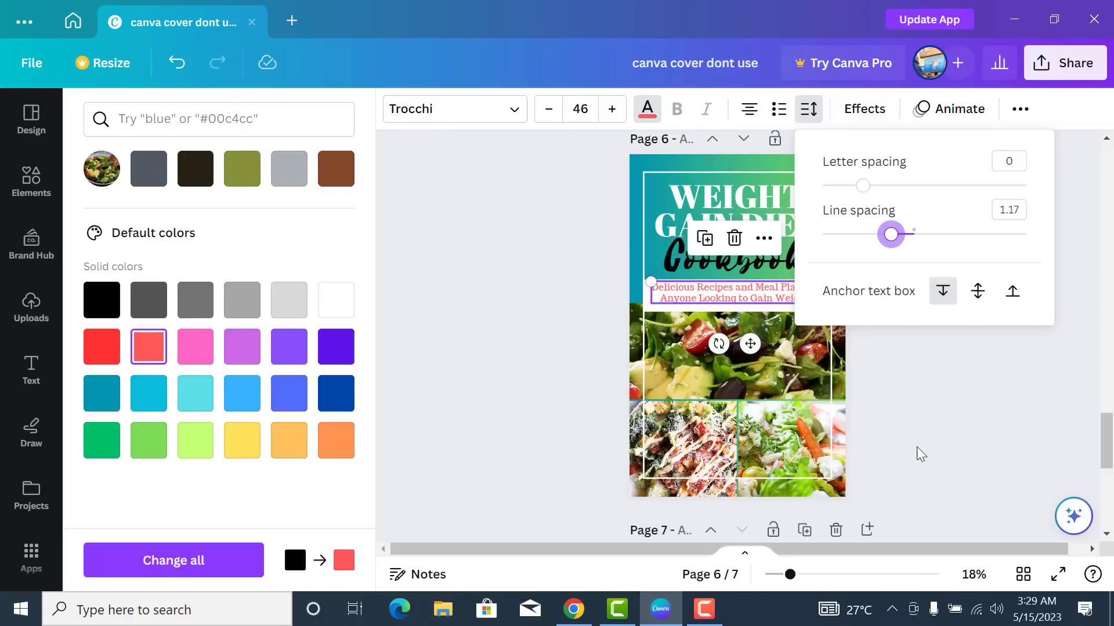
pyautogui.click(951, 419)
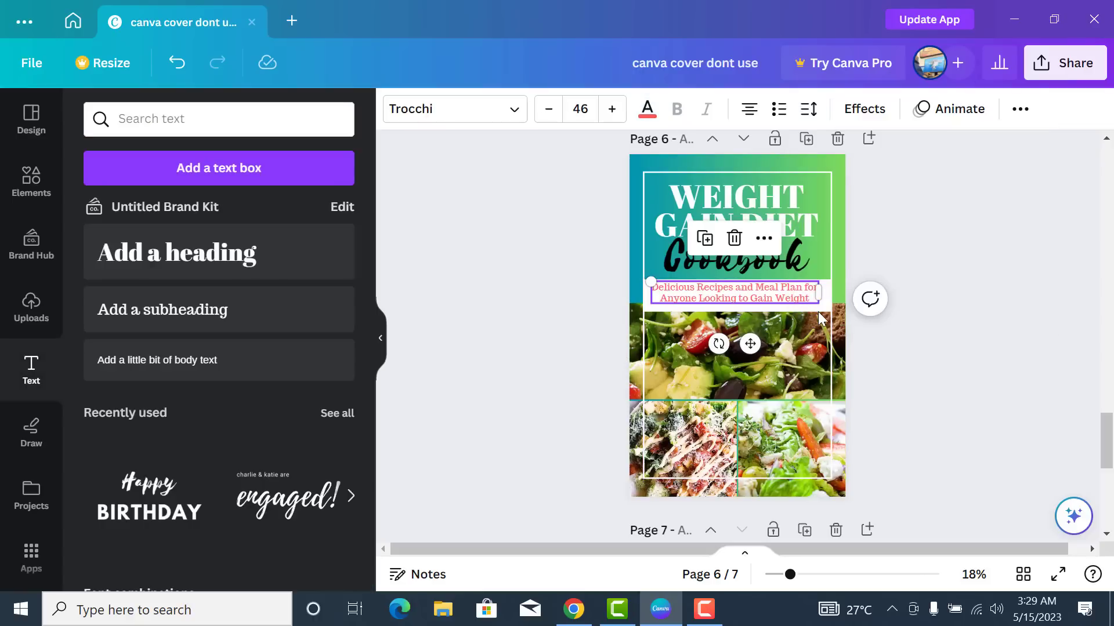
pyautogui.click(856, 345)
pyautogui.click(754, 297)
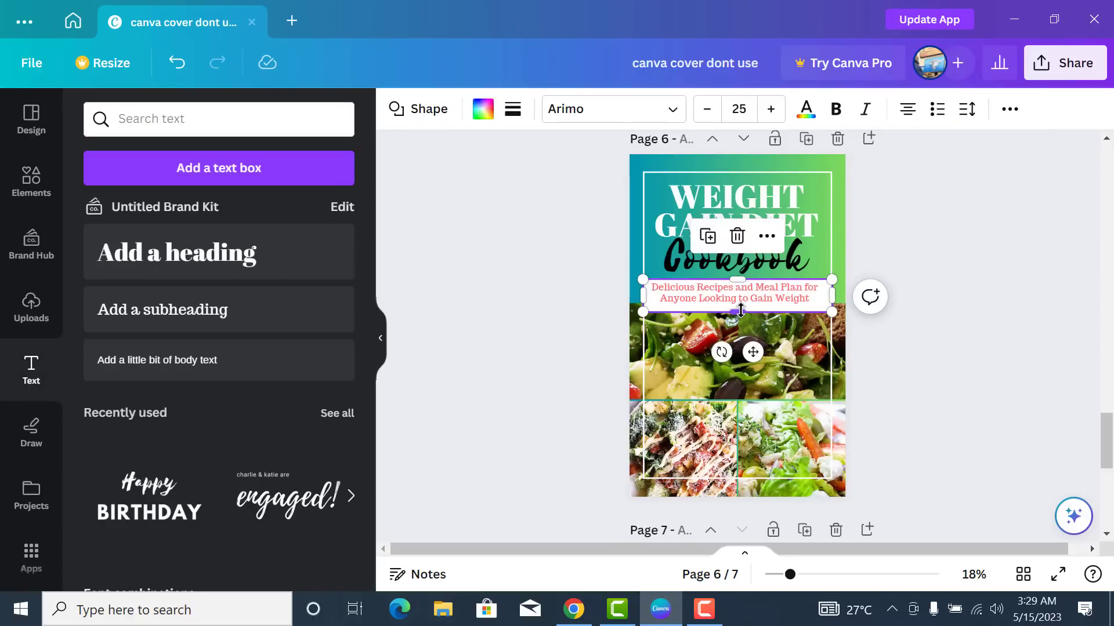
pyautogui.moveTo(745, 311); pyautogui.dragTo(756, 307)
pyautogui.click(909, 386)
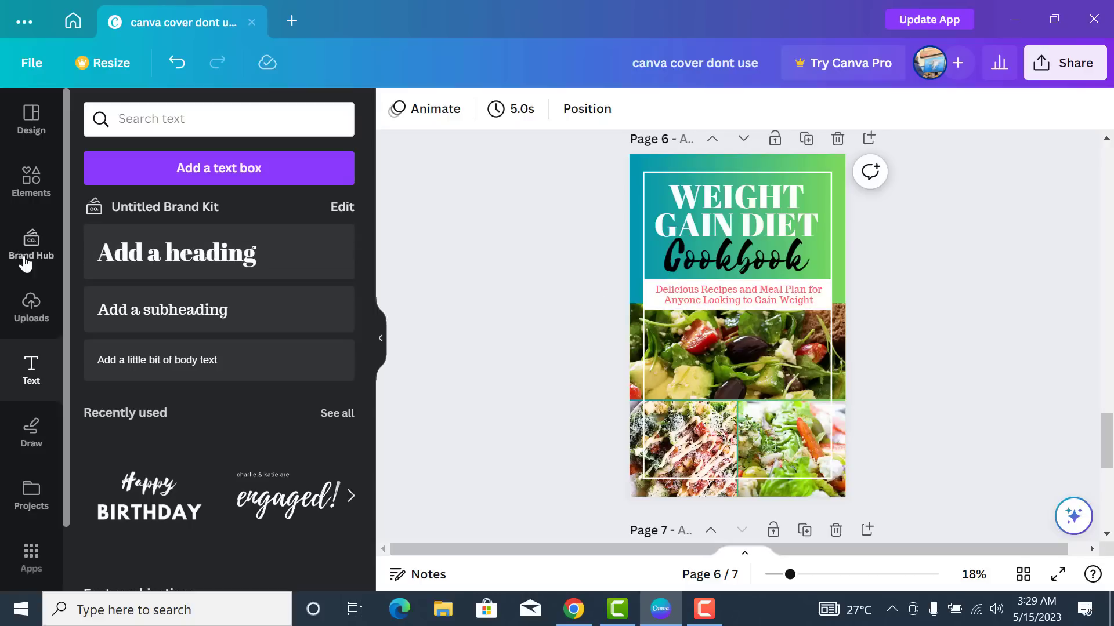
# - Search the elements library for 'callout'
pyautogui.click(33, 184)
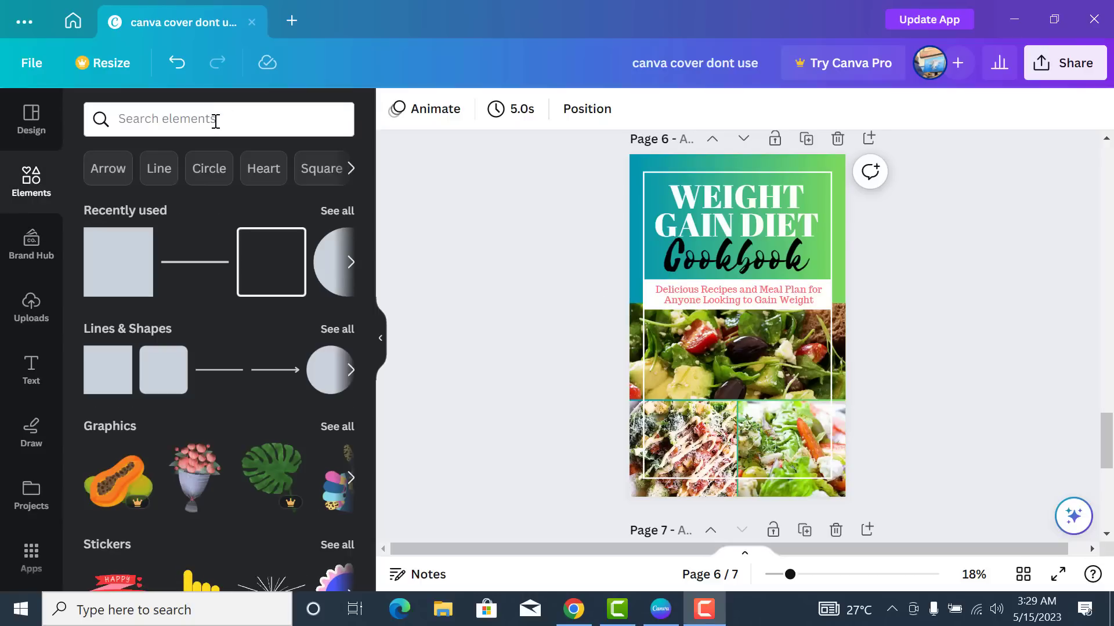
pyautogui.click(216, 120)
pyautogui.write('c')
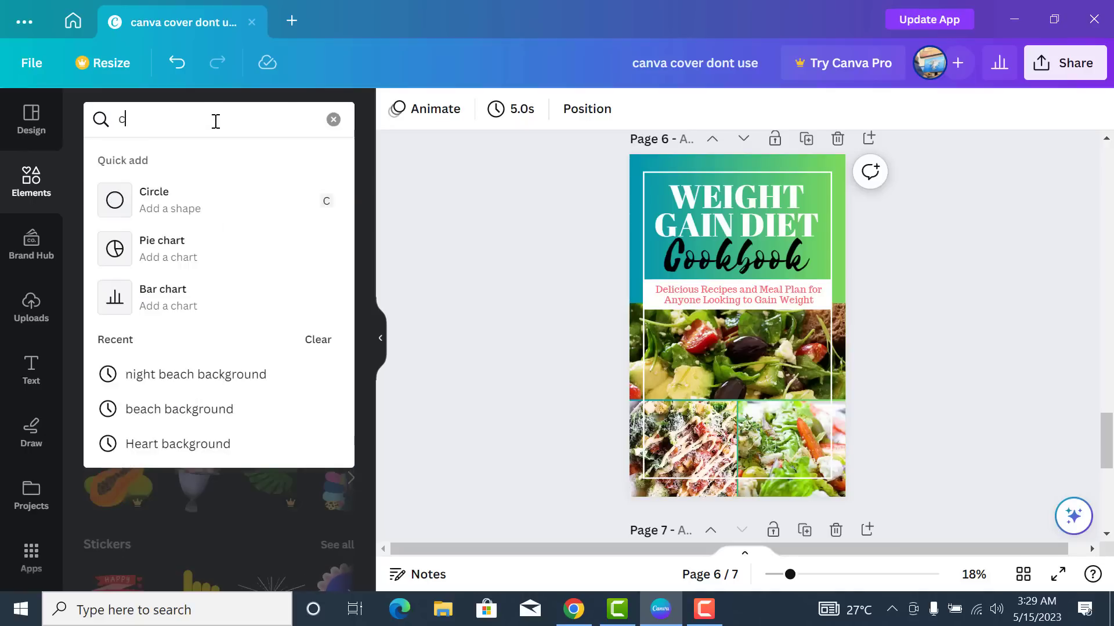
pyautogui.write('allout')
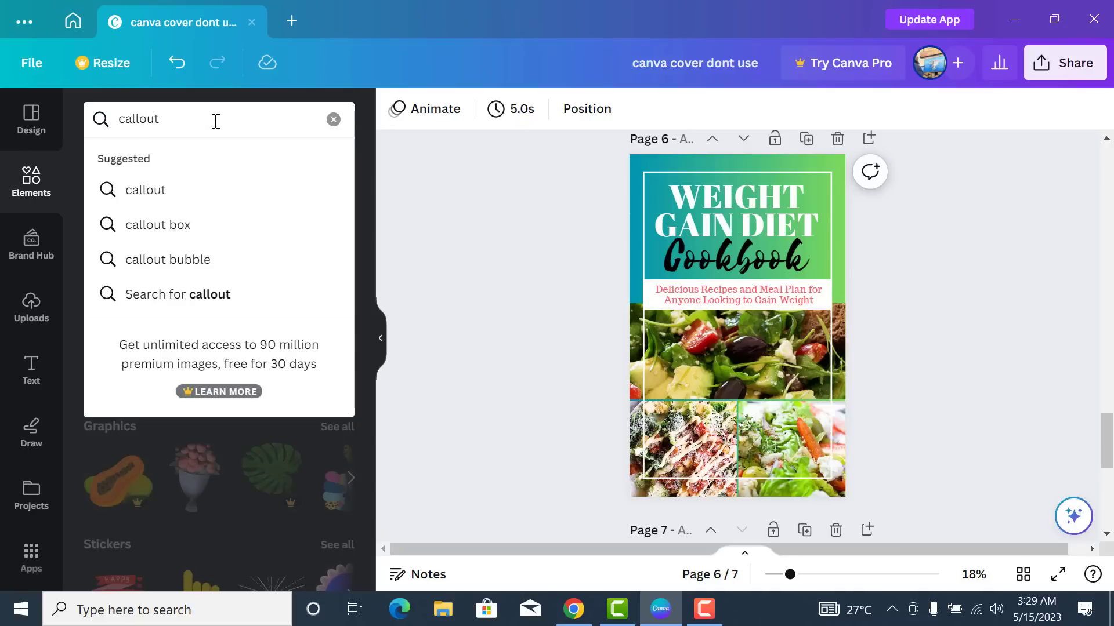
pyautogui.press('Return')
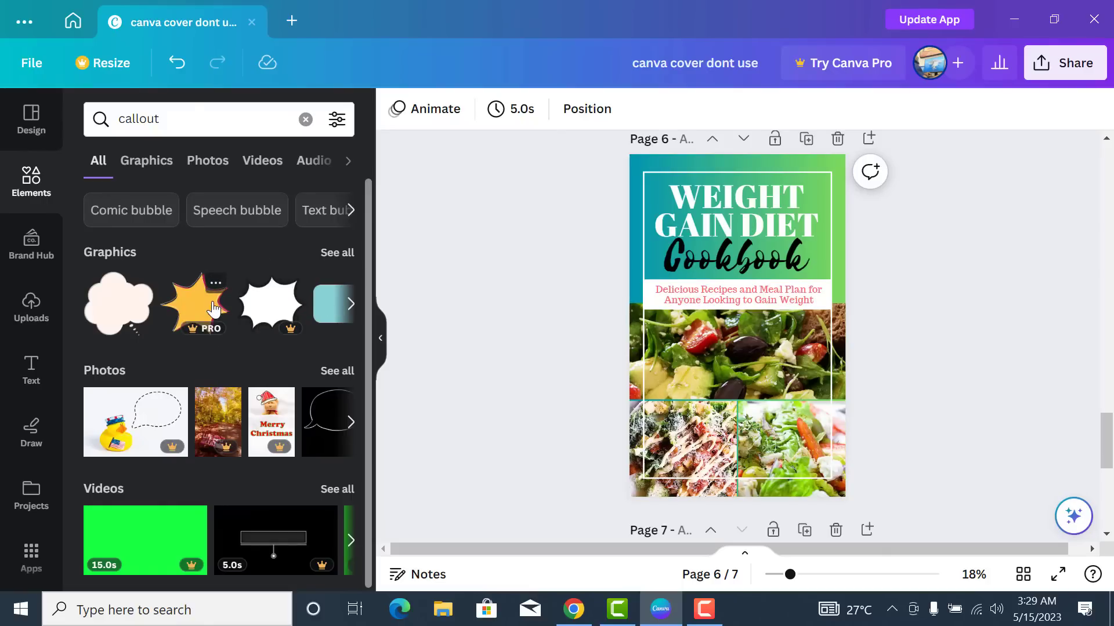
pyautogui.scroll(-1, 234, 295)
pyautogui.scroll(1, 235, 294)
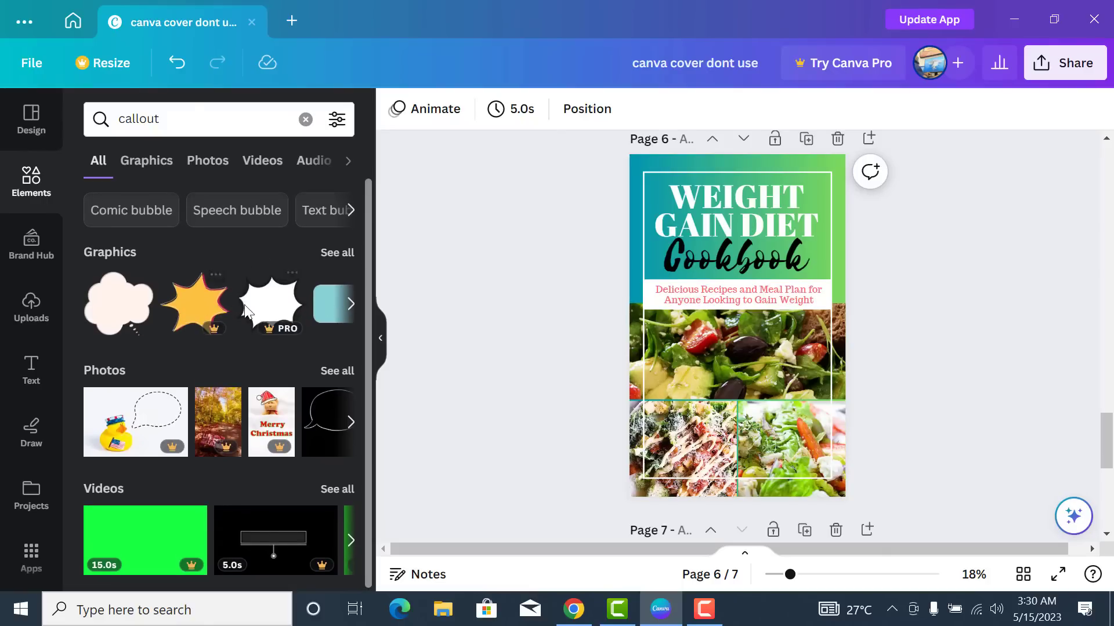
# - Show all callout graphics and browse the speech balloons and comic bubbles
pyautogui.click(342, 253)
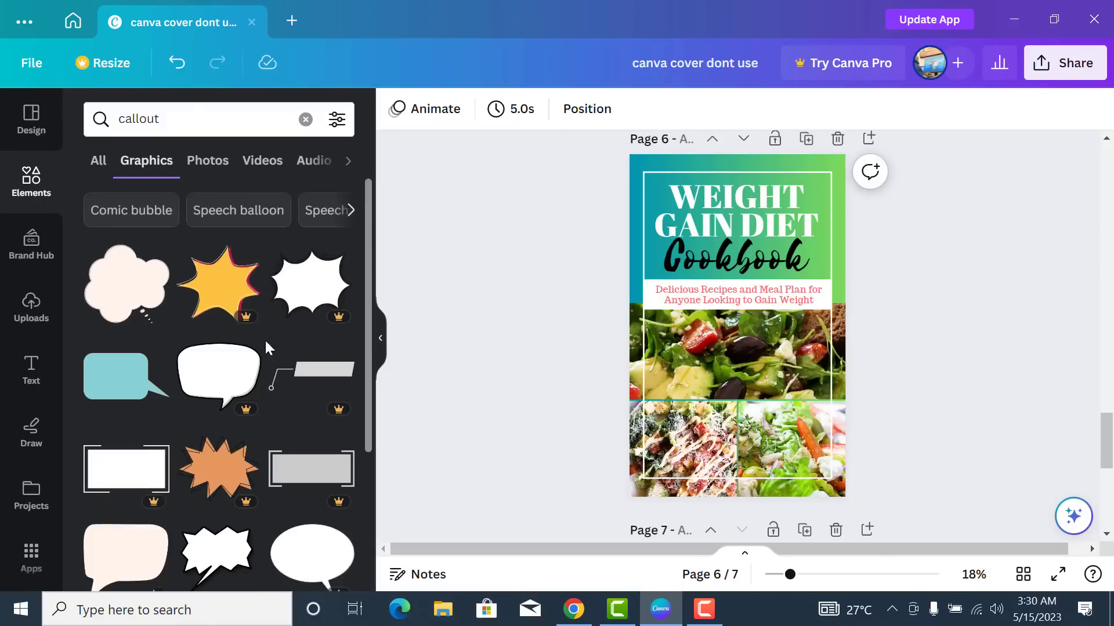
pyautogui.scroll(-3, 265, 339)
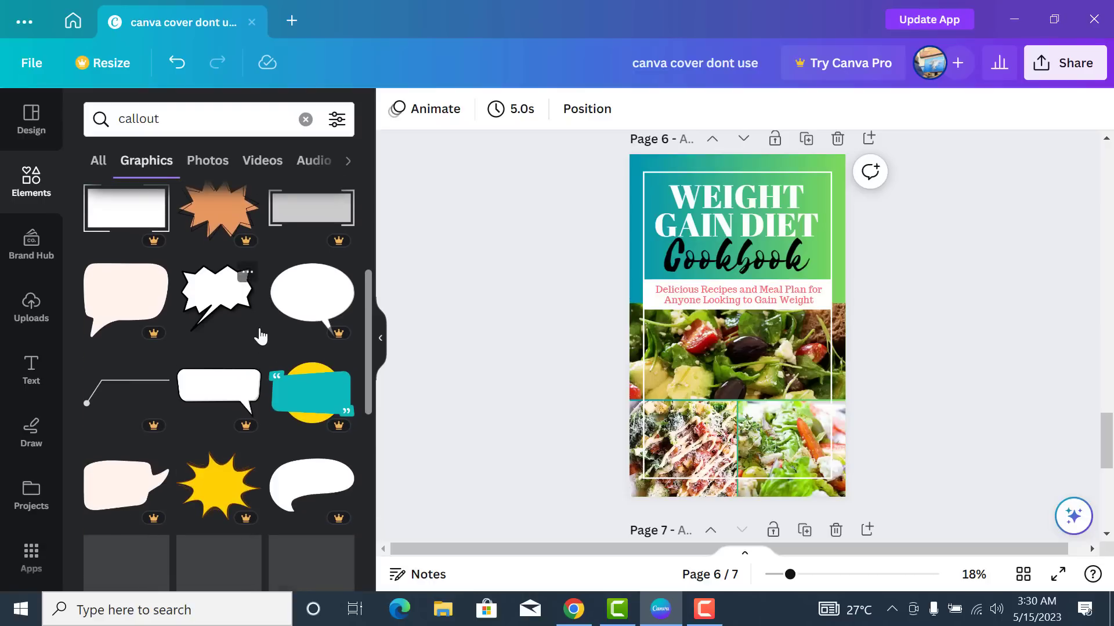
pyautogui.scroll(-5, 261, 336)
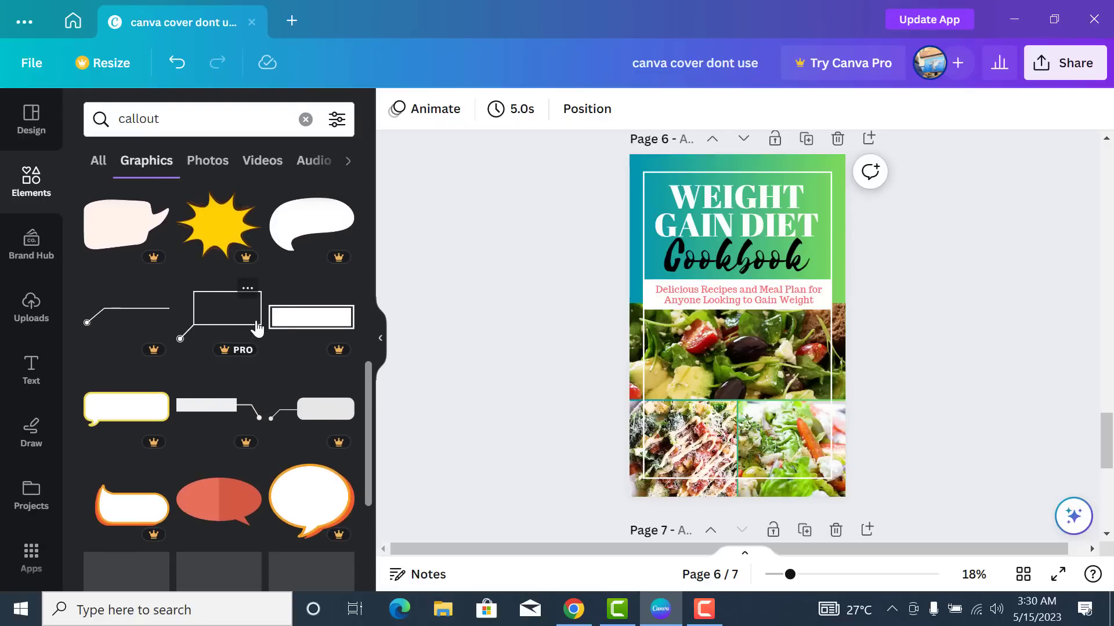
pyautogui.scroll(2, 257, 329)
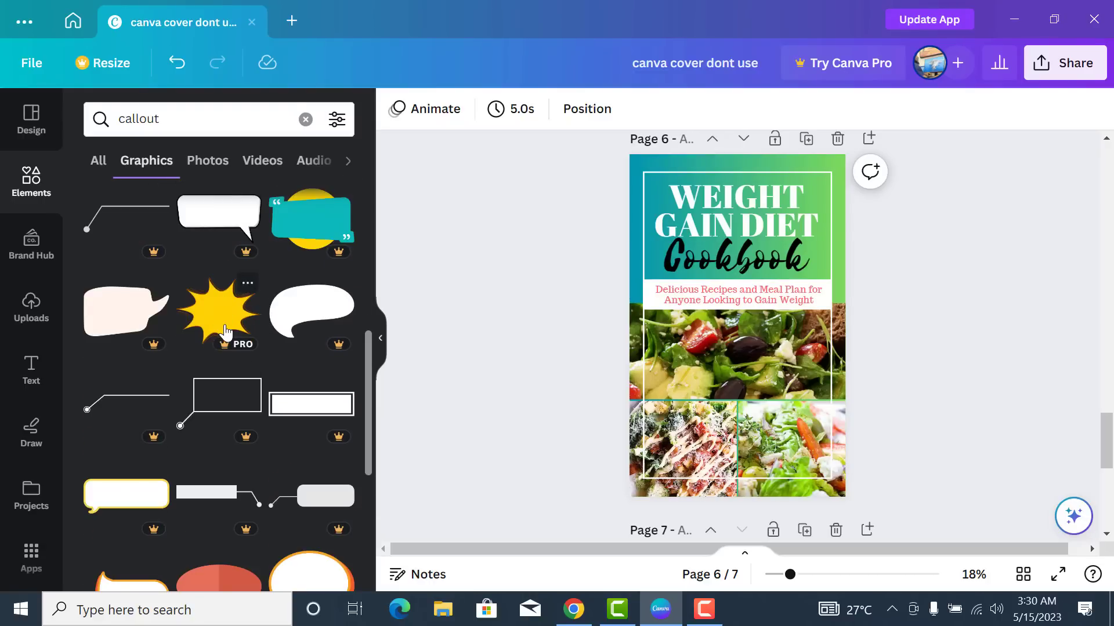
pyautogui.scroll(2, 232, 319)
pyautogui.scroll(3, 249, 310)
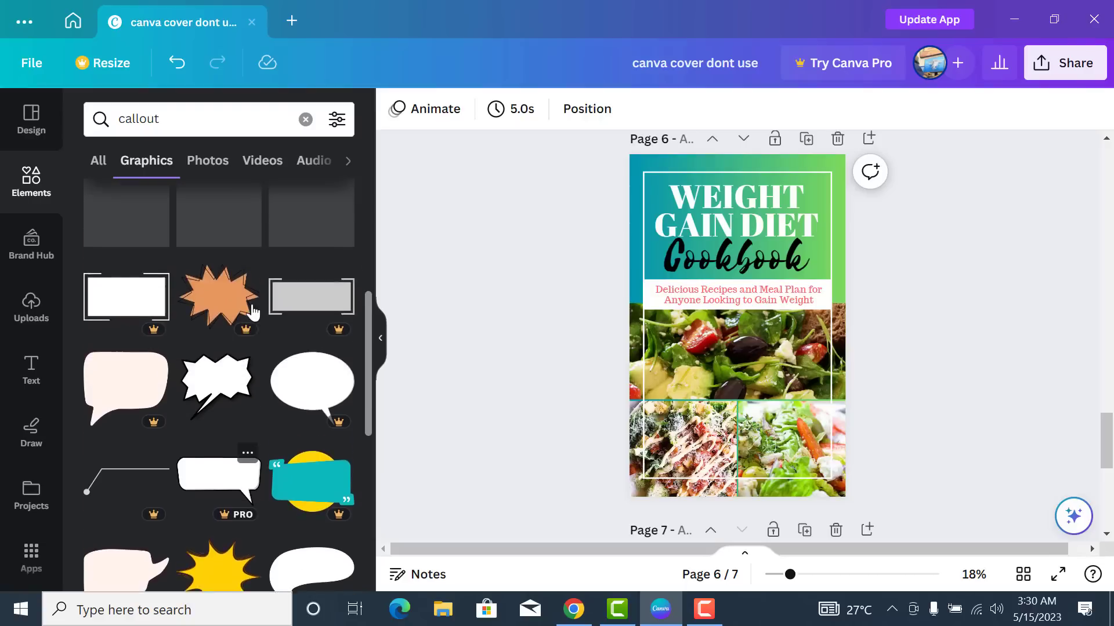
pyautogui.scroll(2, 261, 316)
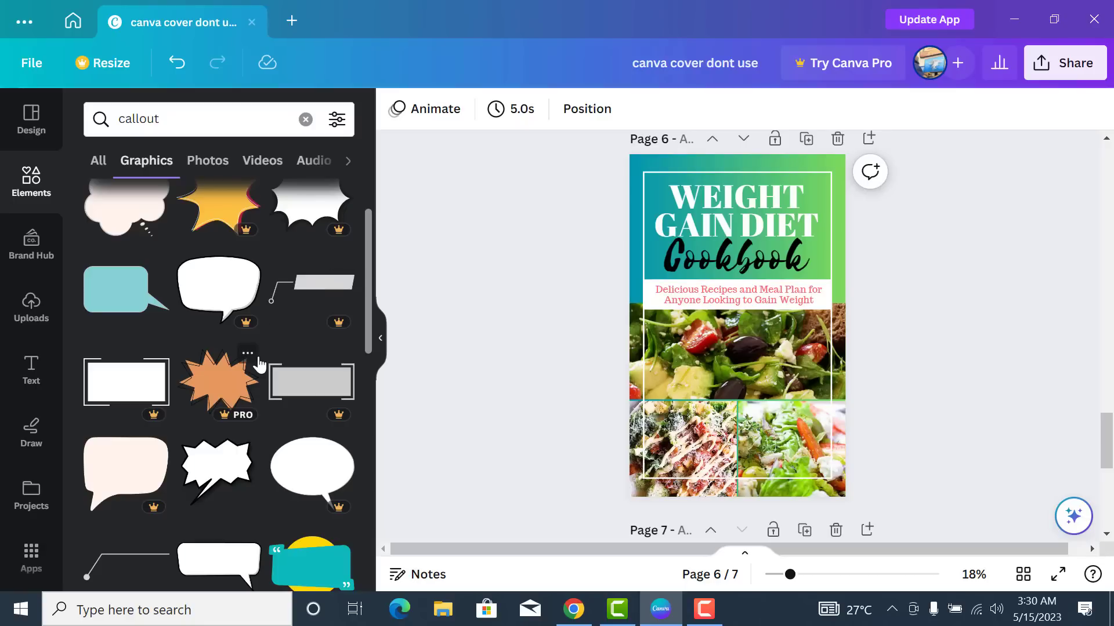
pyautogui.scroll(2, 260, 364)
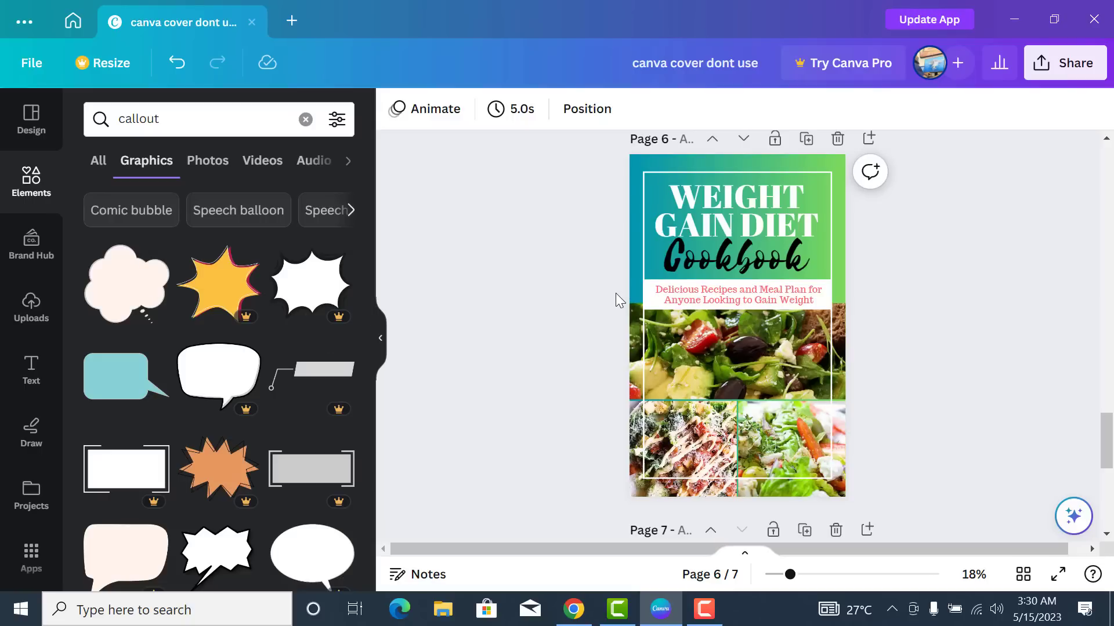
# - Left-align the subtitle, shrink its box and move it up under the Cookbook title
pyautogui.click(792, 302)
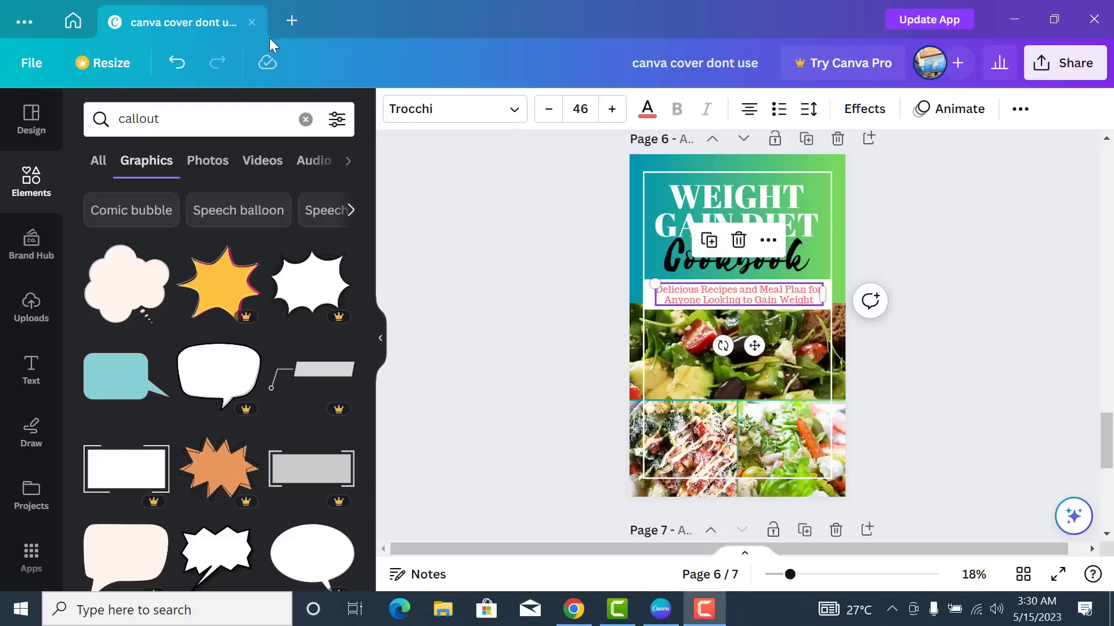
pyautogui.click(750, 110)
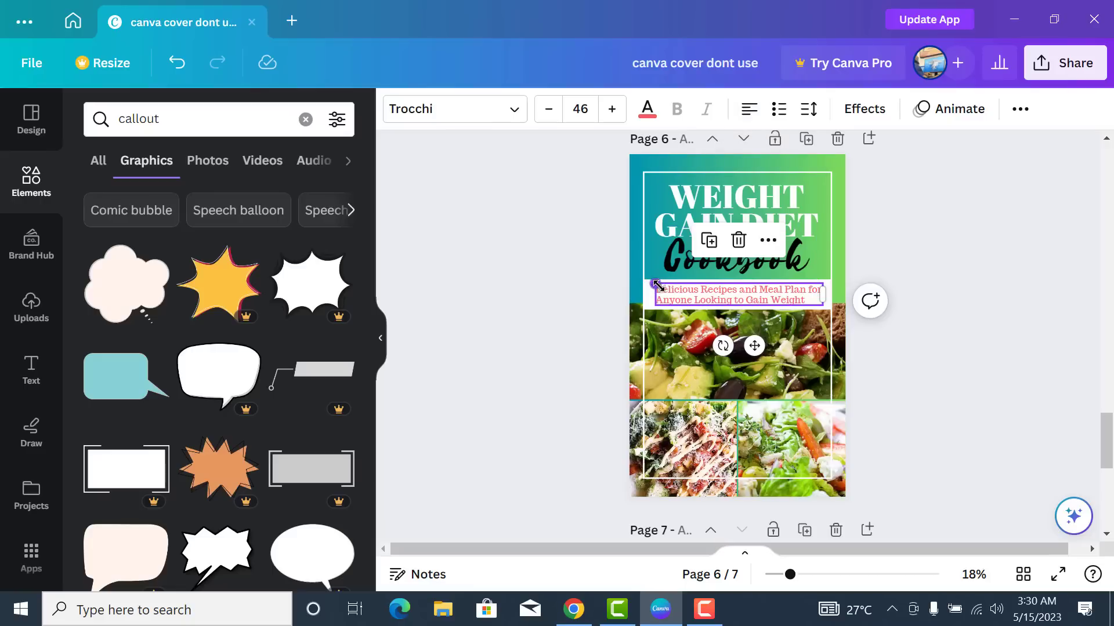
pyautogui.moveTo(657, 285); pyautogui.dragTo(680, 288)
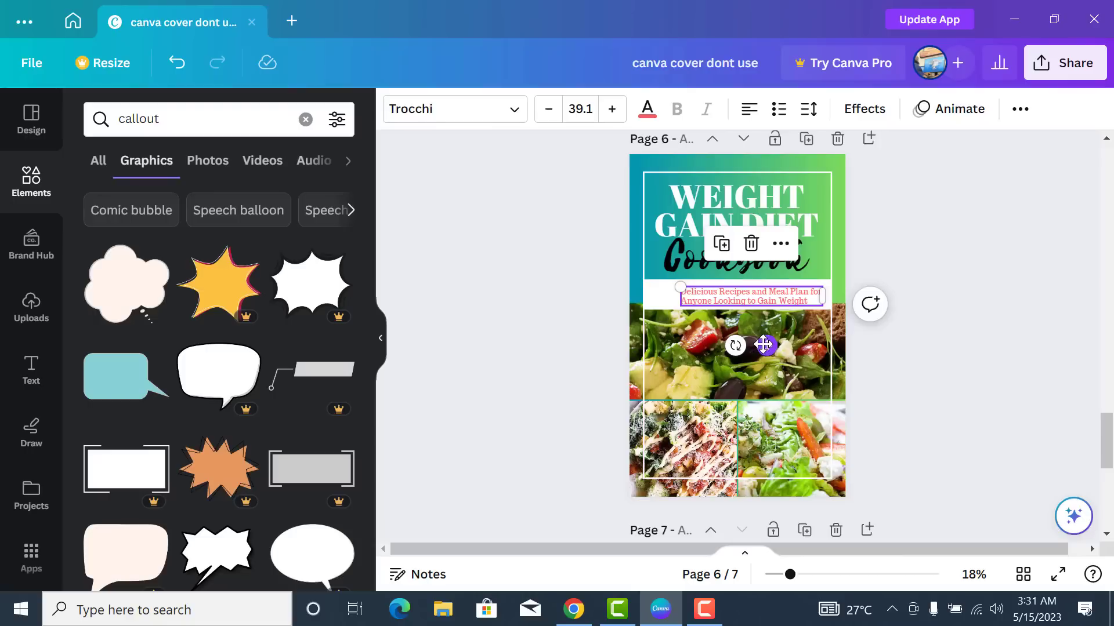
pyautogui.moveTo(763, 345); pyautogui.dragTo(730, 336)
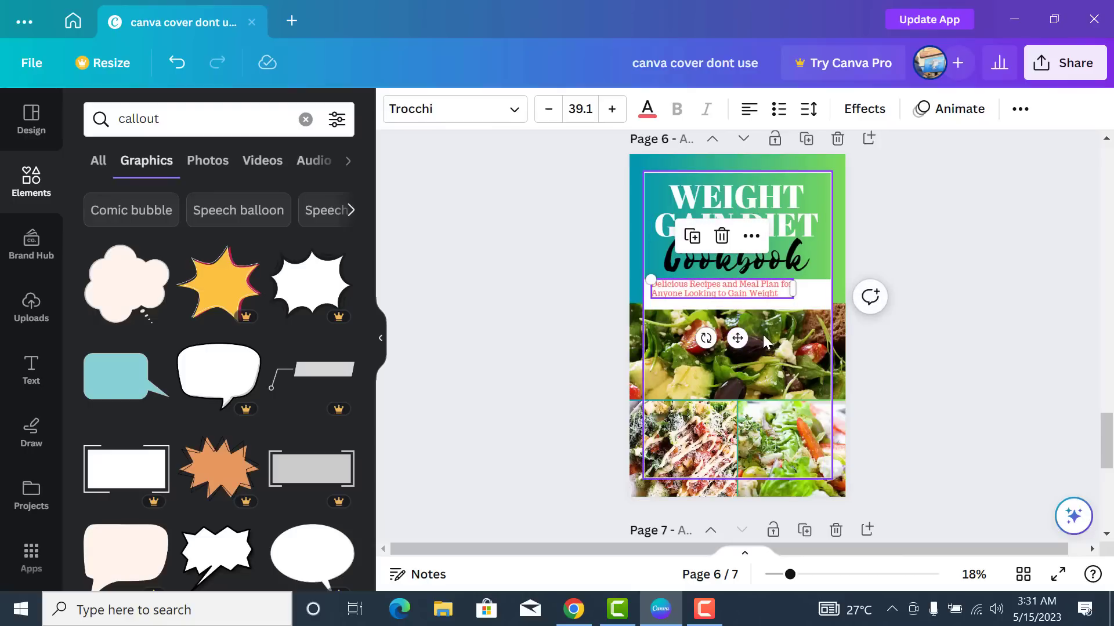
pyautogui.click(921, 235)
# - Loosen the subtitle's line spacing slightly, to about 1.22
pyautogui.click(733, 299)
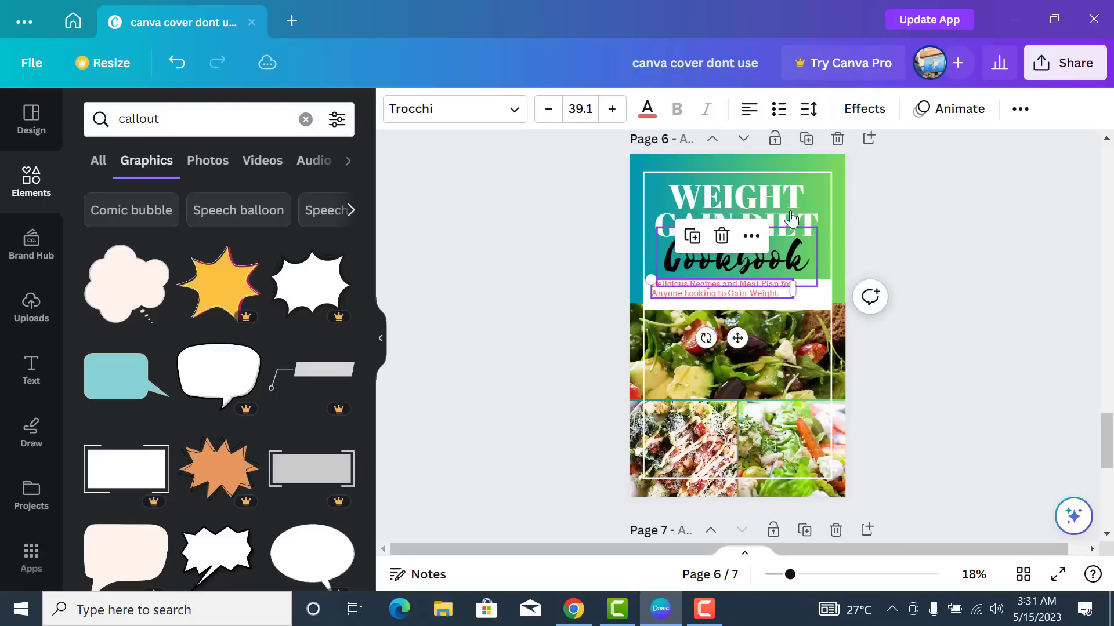
pyautogui.click(809, 109)
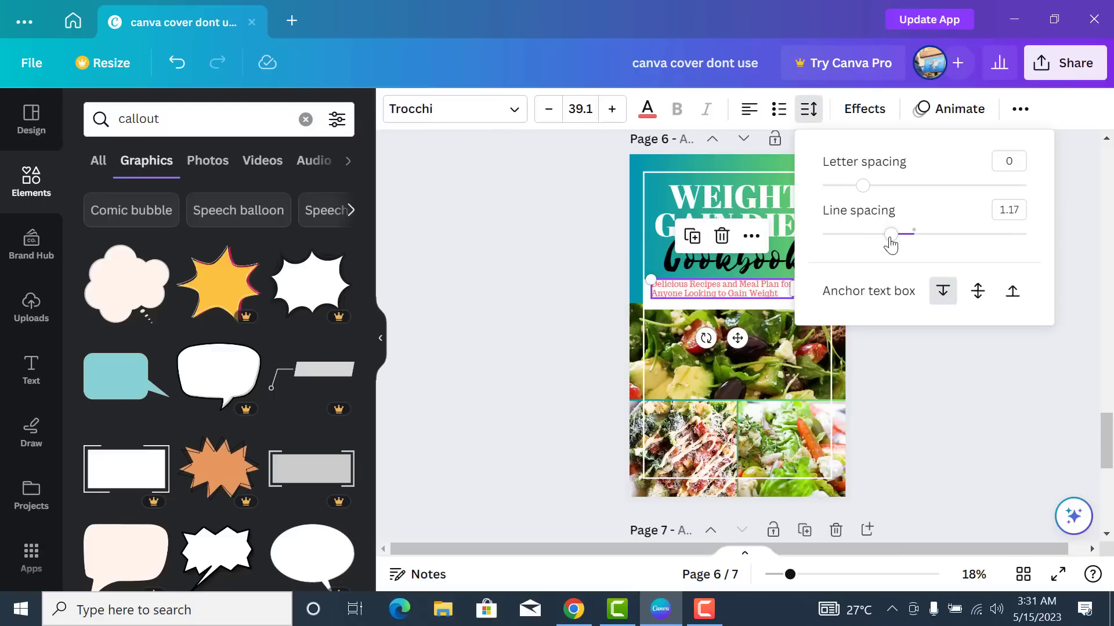
pyautogui.moveTo(891, 238); pyautogui.dragTo(896, 235)
pyautogui.click(890, 357)
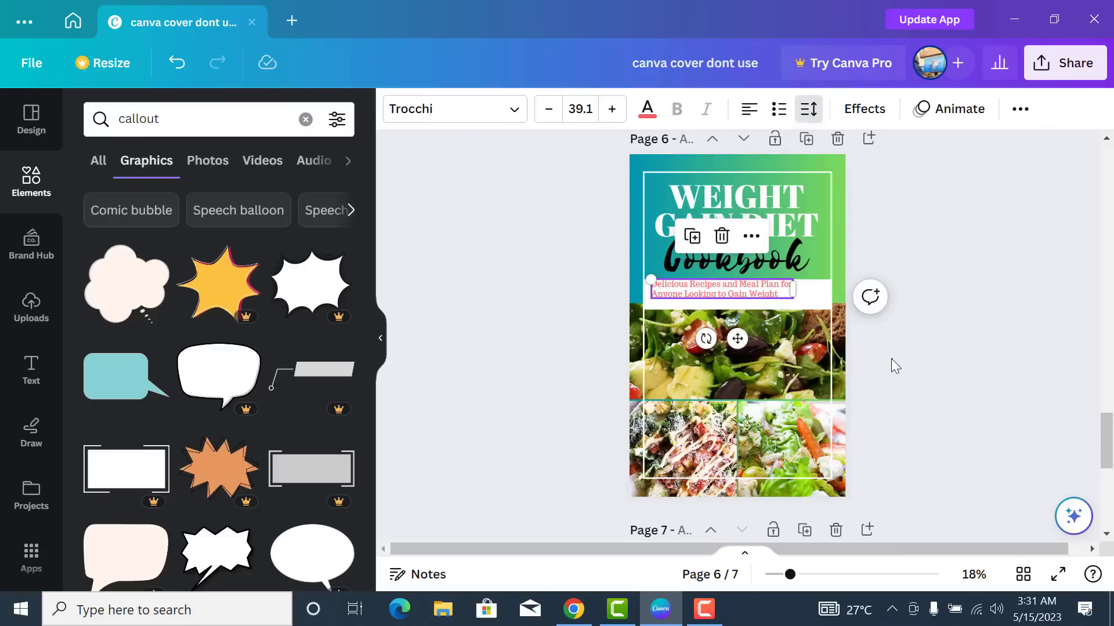
pyautogui.click(891, 359)
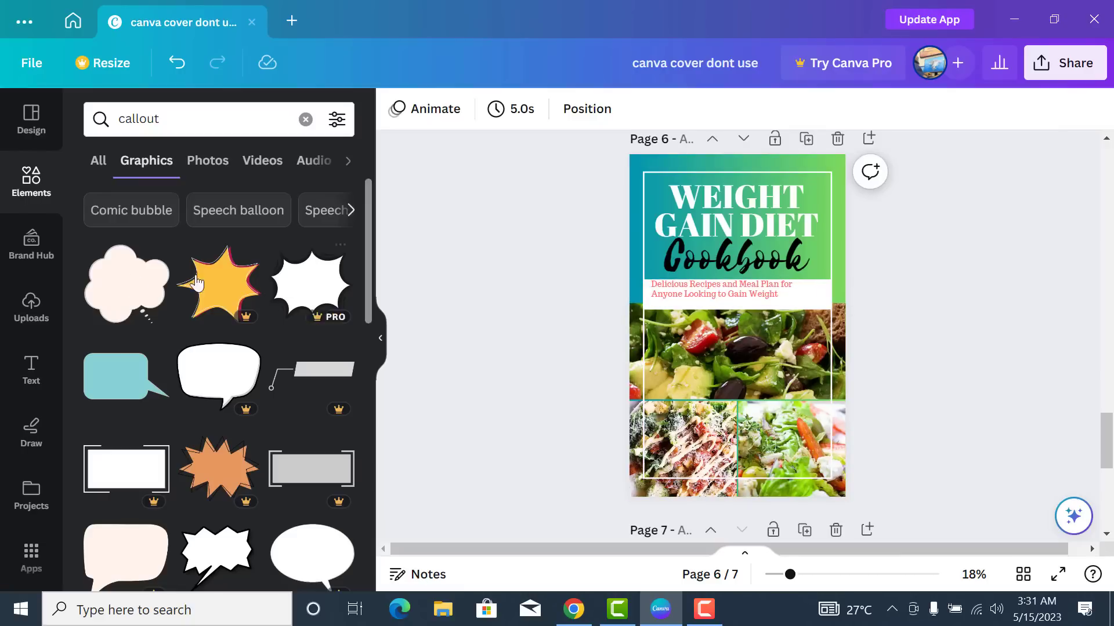
# - Add the pale cloud bubble graphic and move it to the right edge over the top salad photo
pyautogui.click(137, 293)
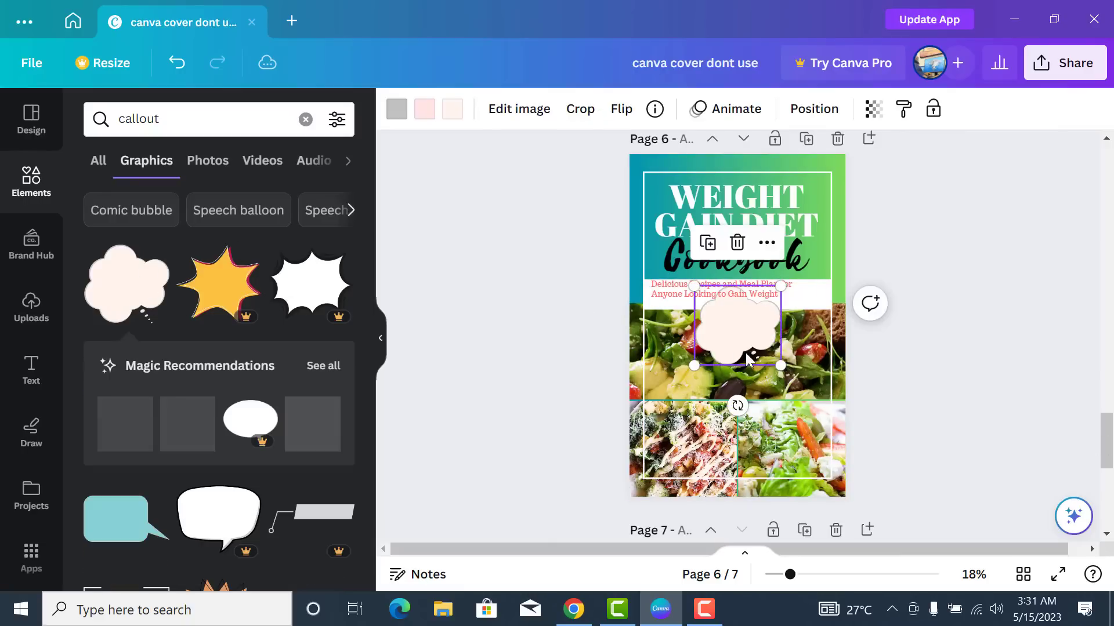
pyautogui.moveTo(741, 342); pyautogui.dragTo(794, 353)
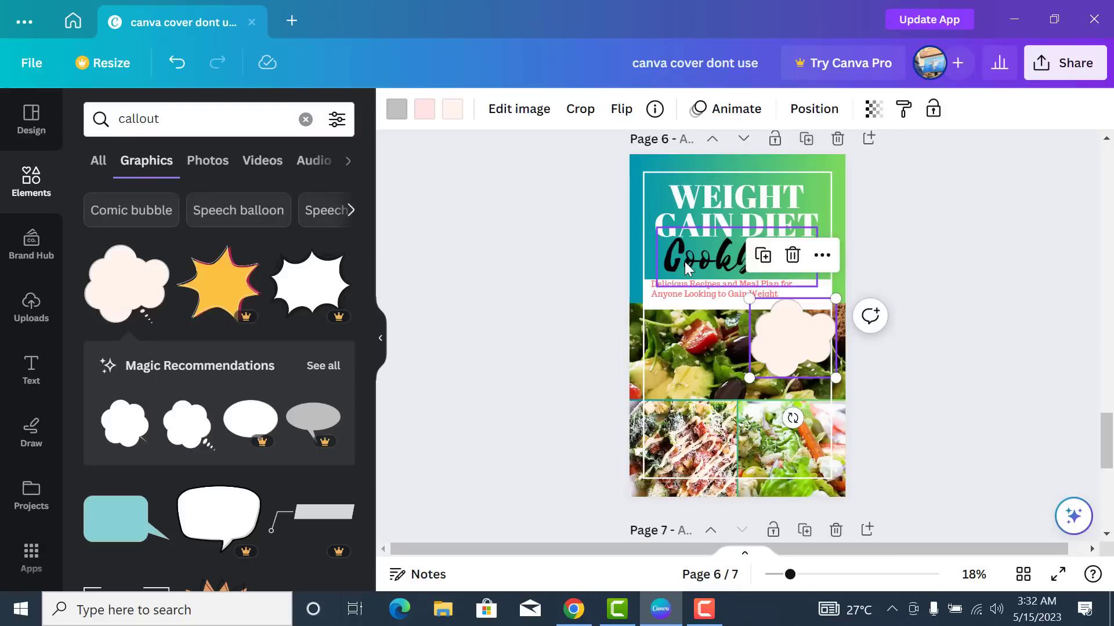
# - Try red and dark green for the cloud bubble's colours
pyautogui.click(398, 114)
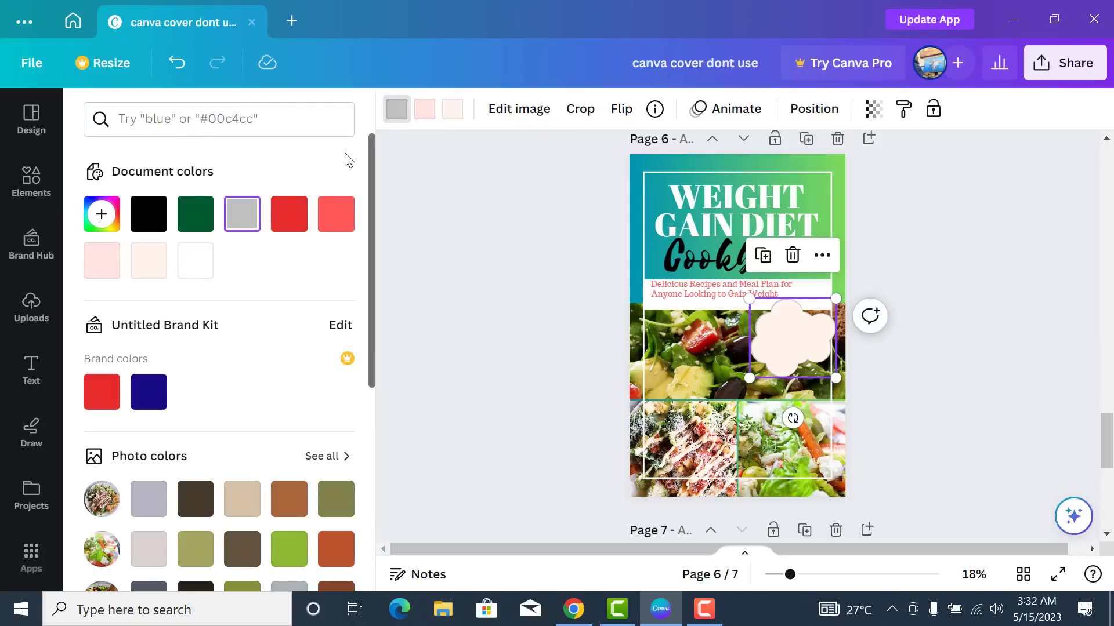
pyautogui.click(295, 228)
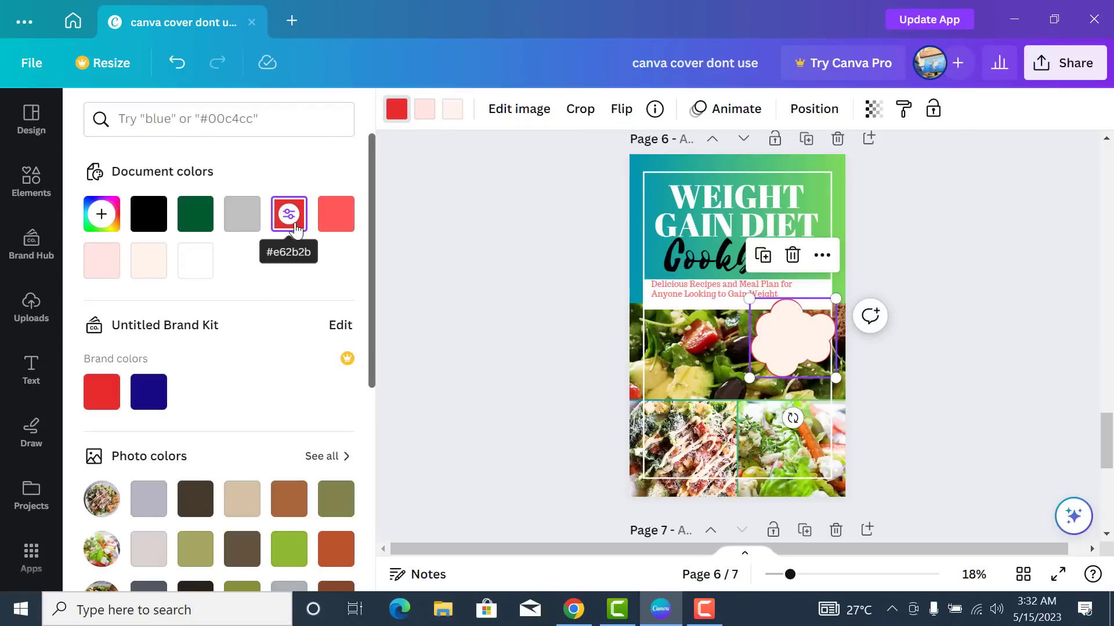
pyautogui.click(425, 120)
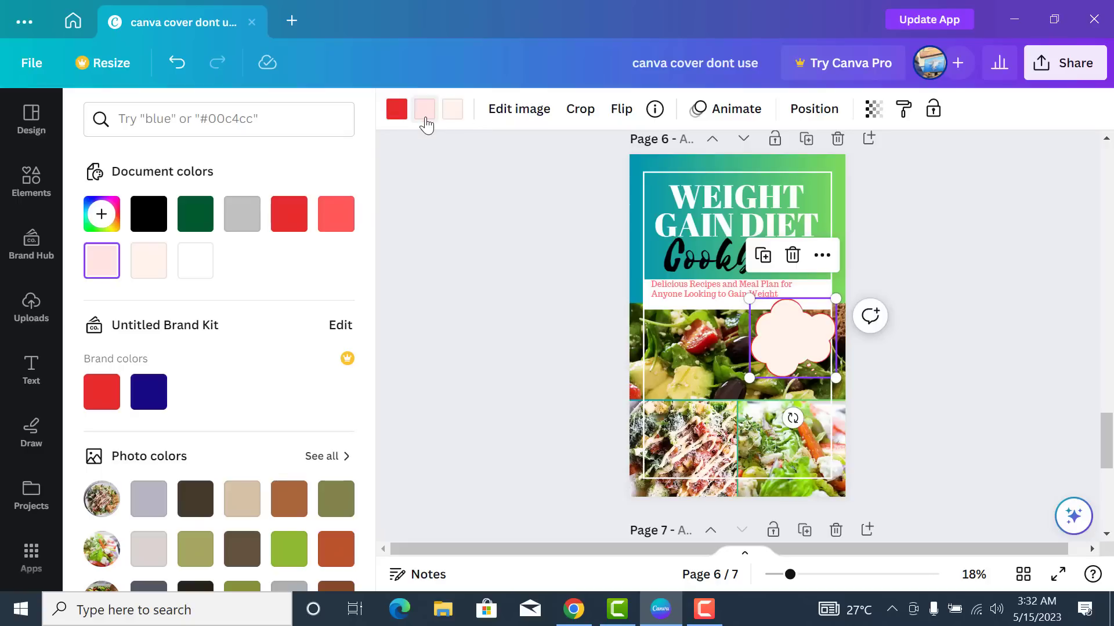
pyautogui.click(208, 223)
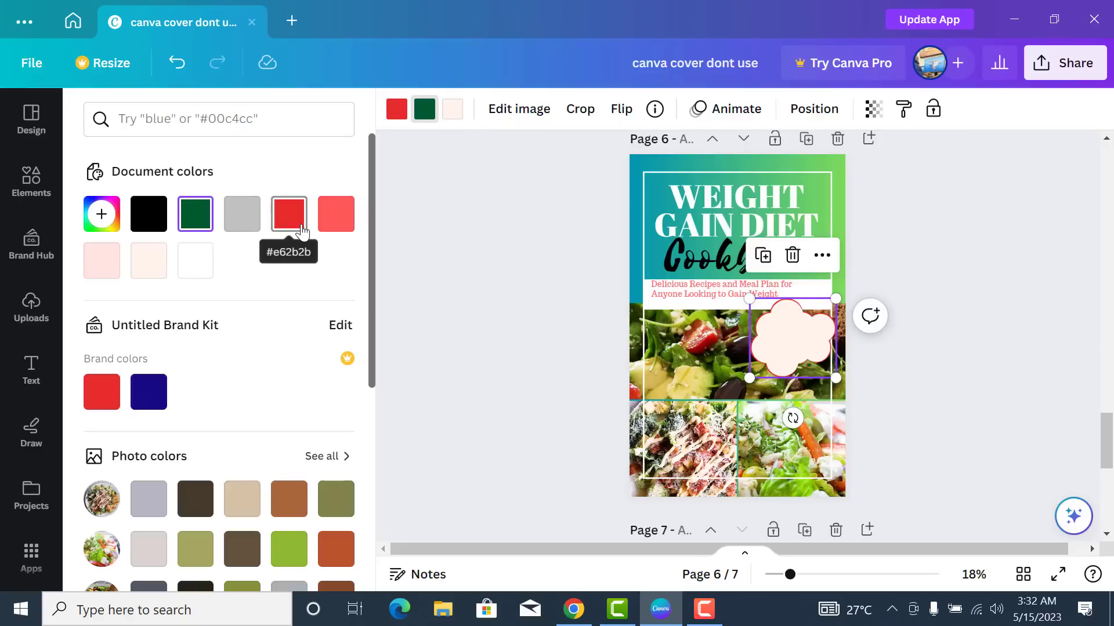
pyautogui.click(292, 225)
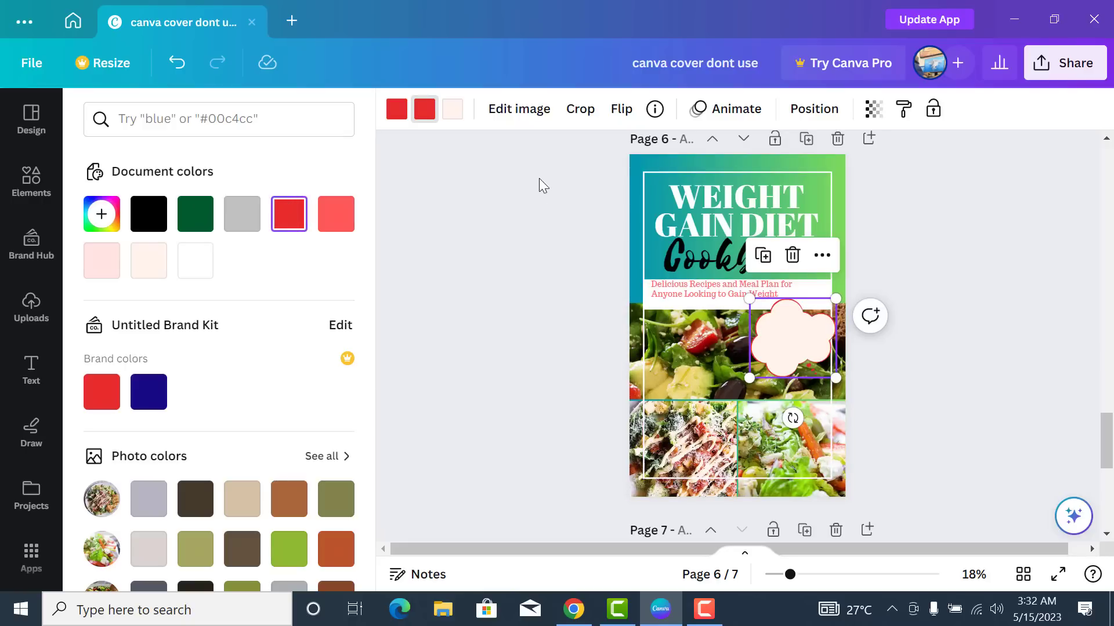
pyautogui.click(463, 116)
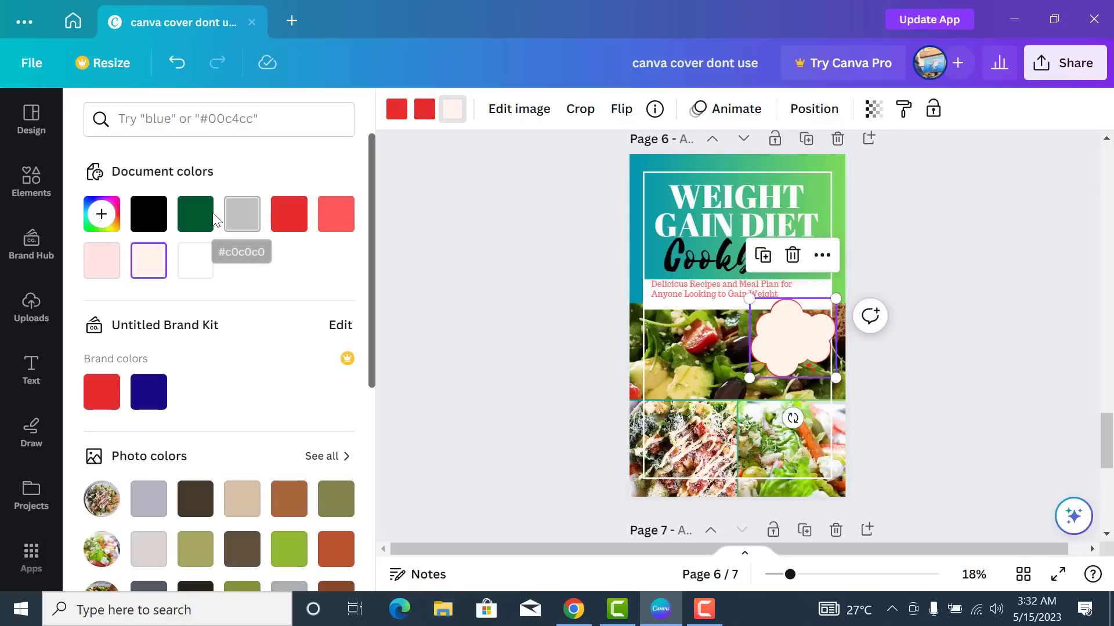
pyautogui.click(195, 214)
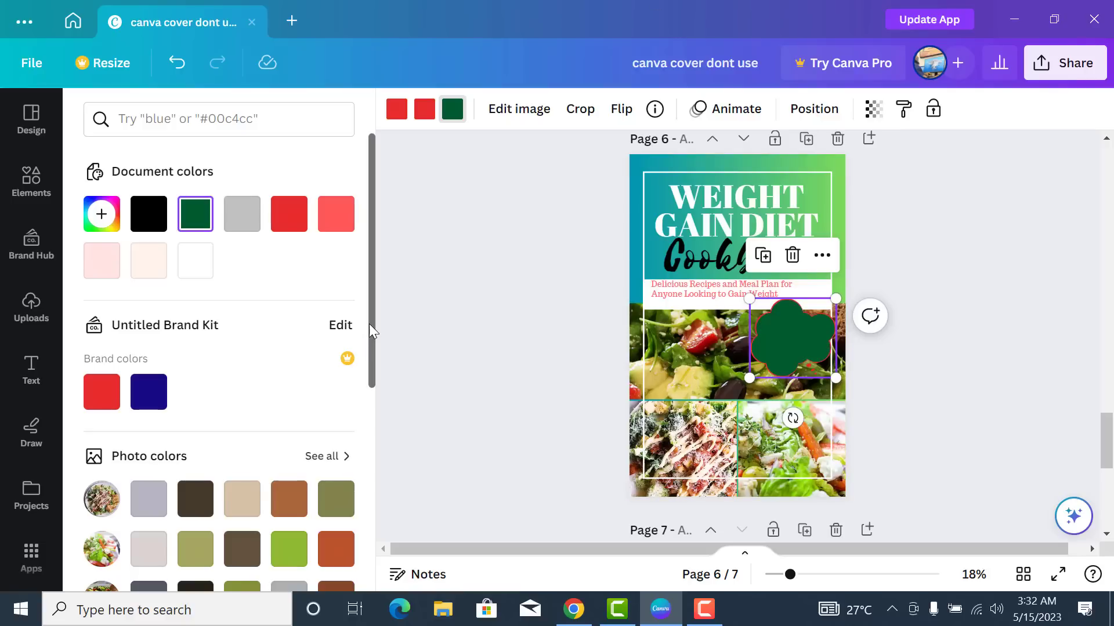
# - Turn the flower shape orange and set its second colour to white
pyautogui.scroll(-3, 370, 326)
pyautogui.scroll(-3, 360, 331)
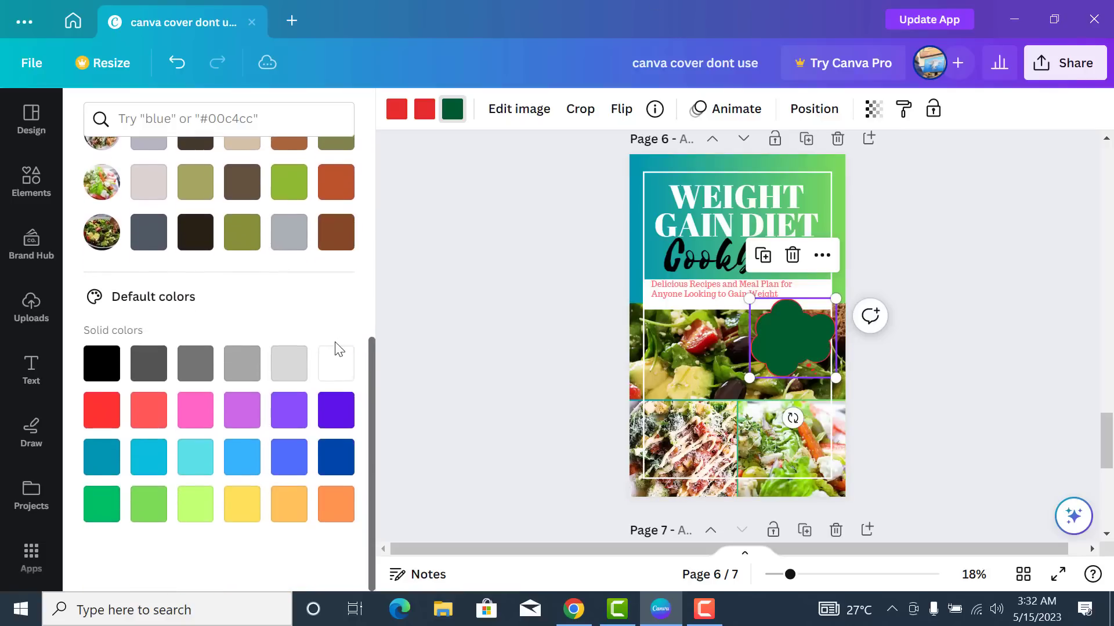
pyautogui.scroll(6, 313, 350)
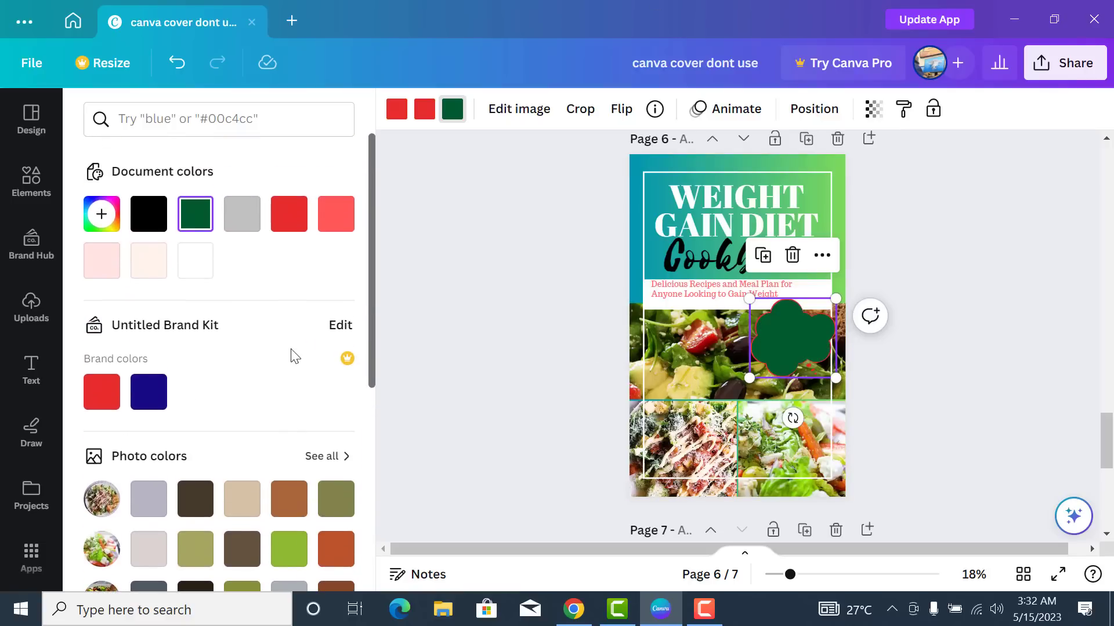
pyautogui.click(293, 224)
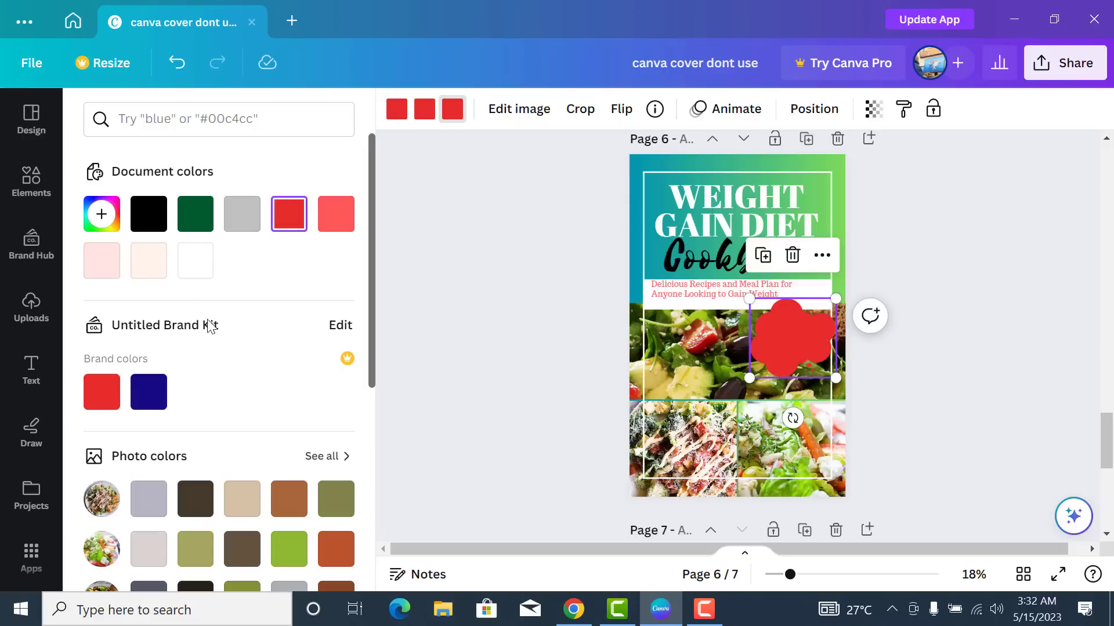
pyautogui.scroll(-6, 244, 423)
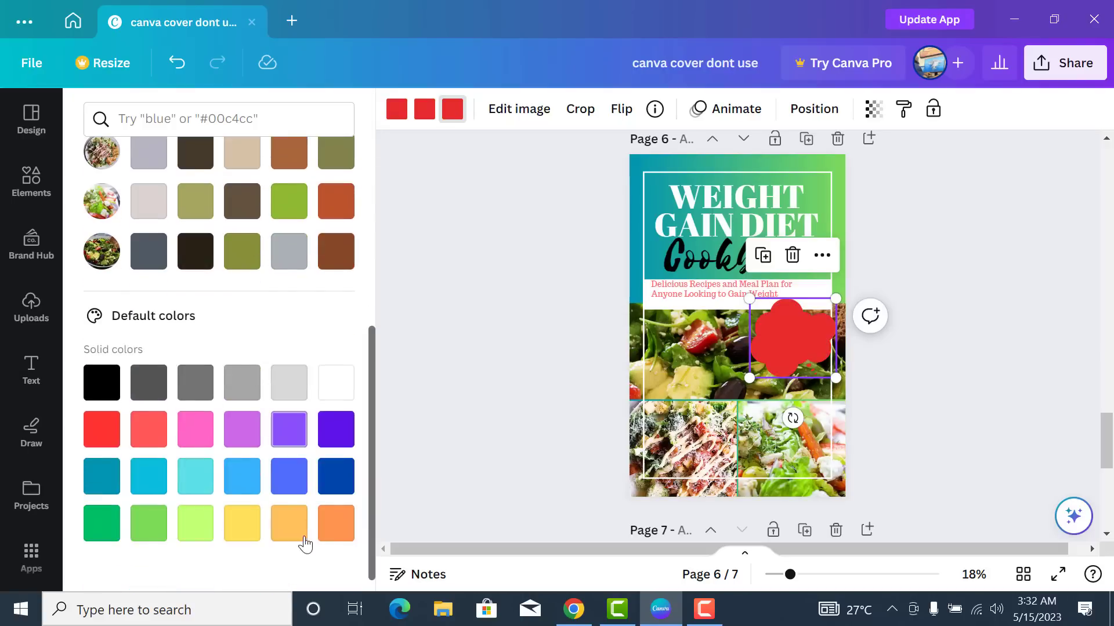
pyautogui.click(336, 523)
pyautogui.scroll(6, 302, 406)
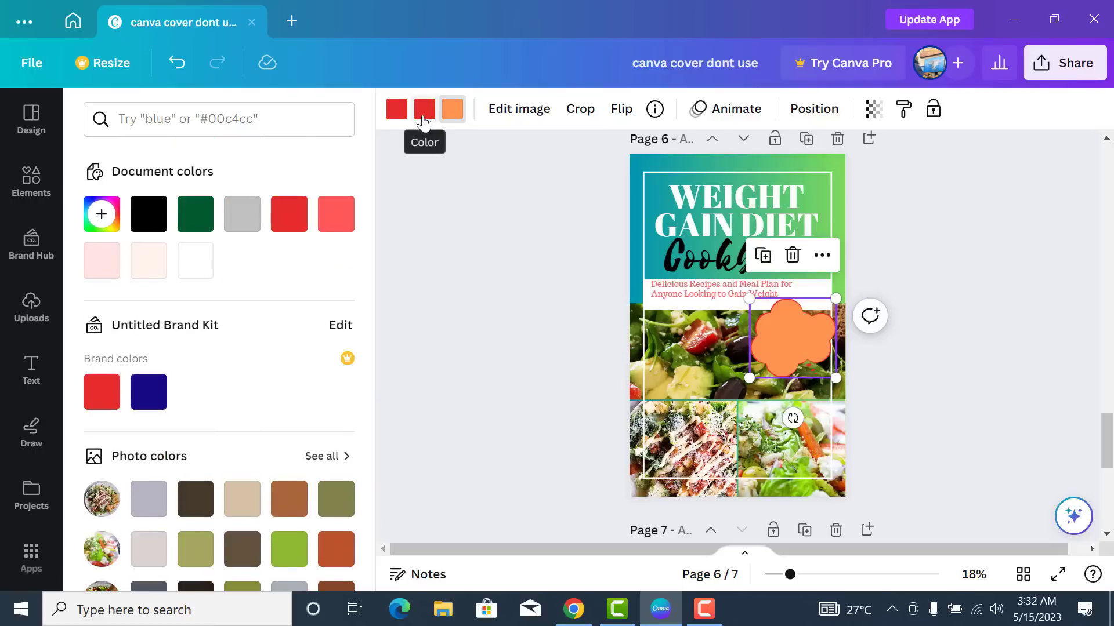
pyautogui.click(398, 113)
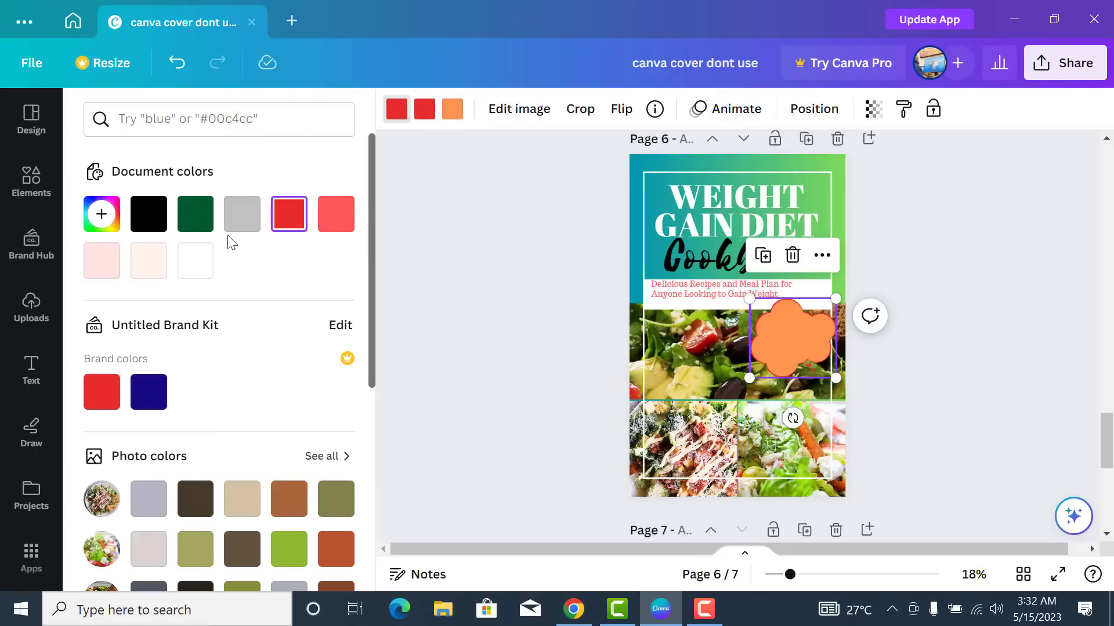
pyautogui.click(196, 214)
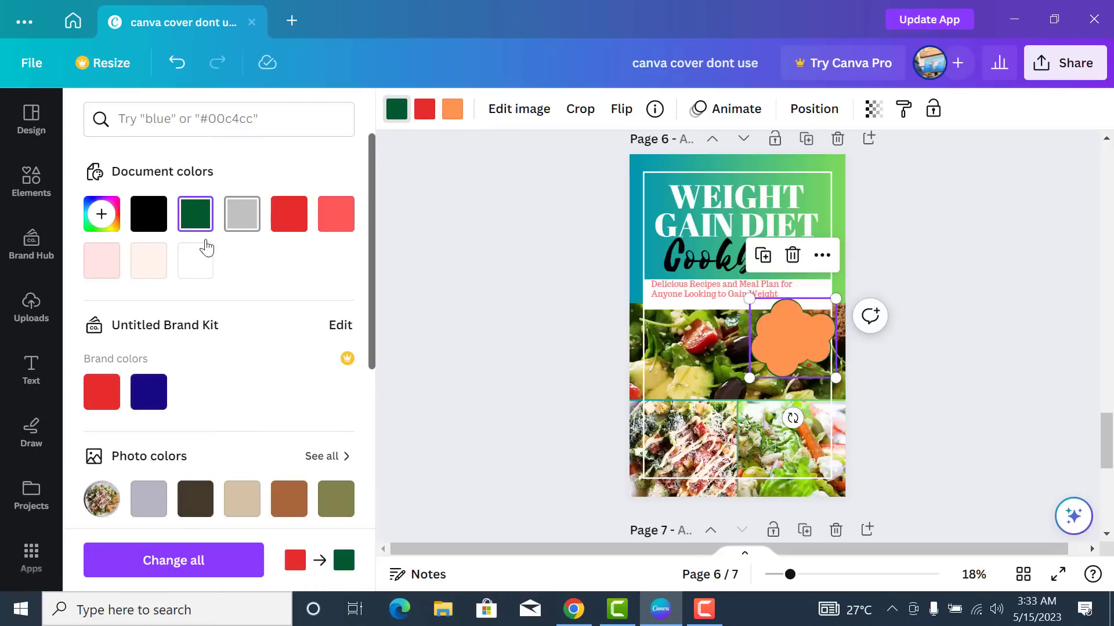
pyautogui.click(198, 261)
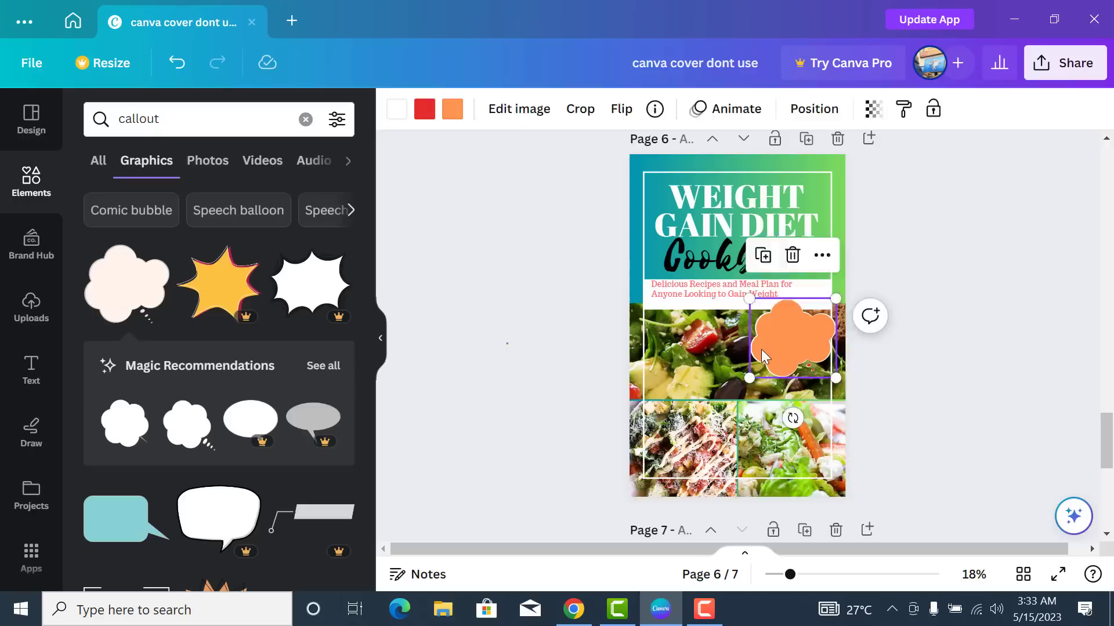
# - Shrink the orange flower callout by its corner handle
pyautogui.press('Escape')
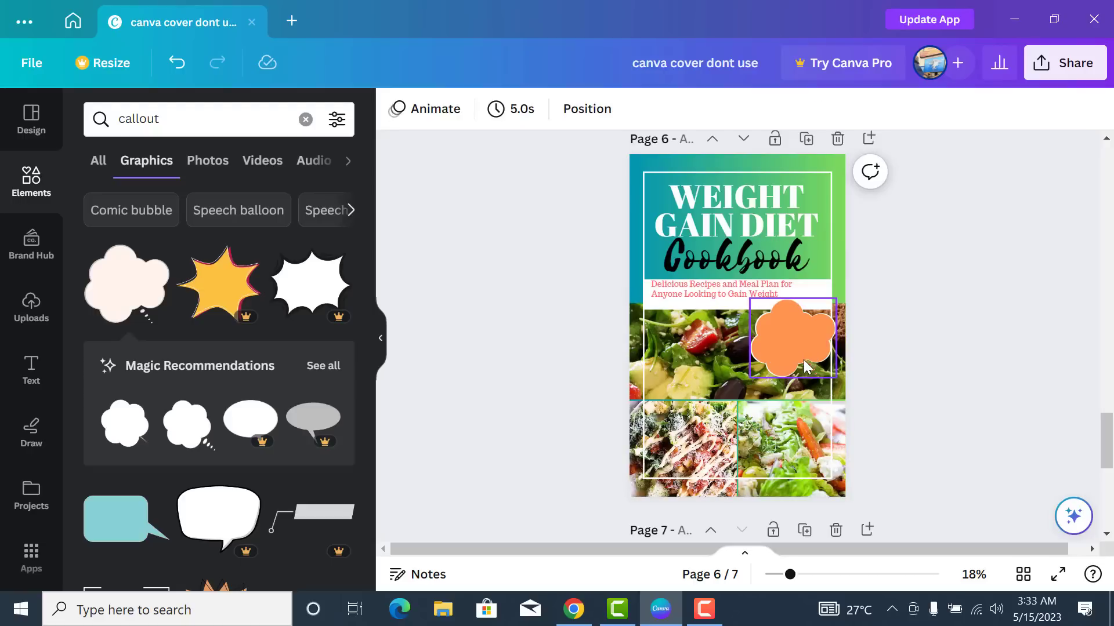
pyautogui.click(808, 367)
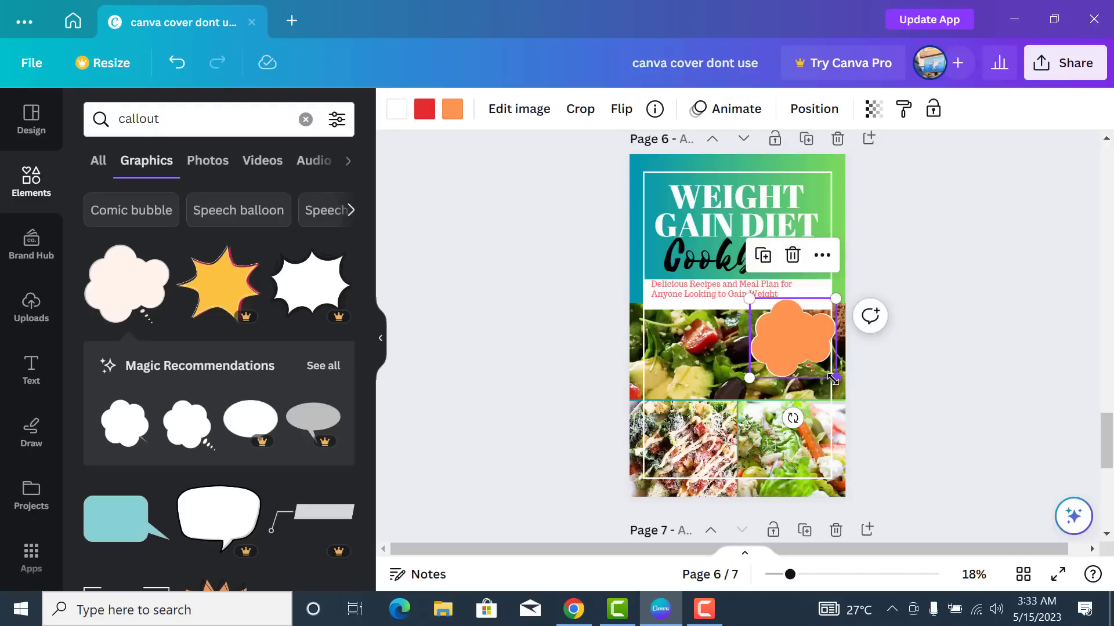
pyautogui.moveTo(832, 378); pyautogui.dragTo(741, 376)
pyautogui.click(548, 357)
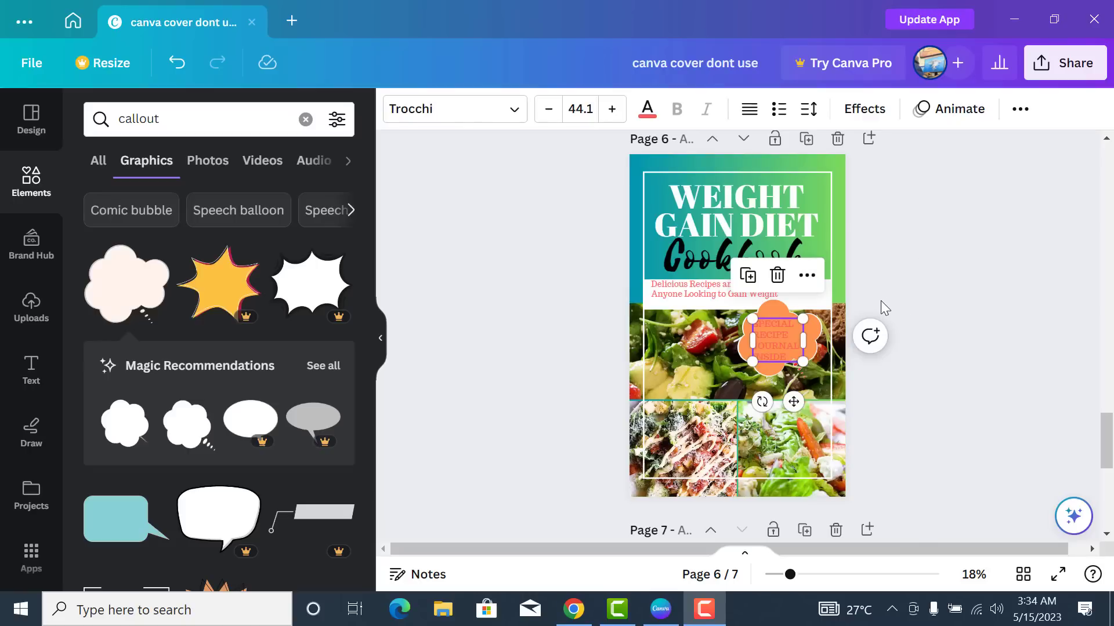
# - Make the 'SPECIAL RECIPE JOURNAL INSIDE' callout text white
pyautogui.click(647, 108)
pyautogui.click(102, 261)
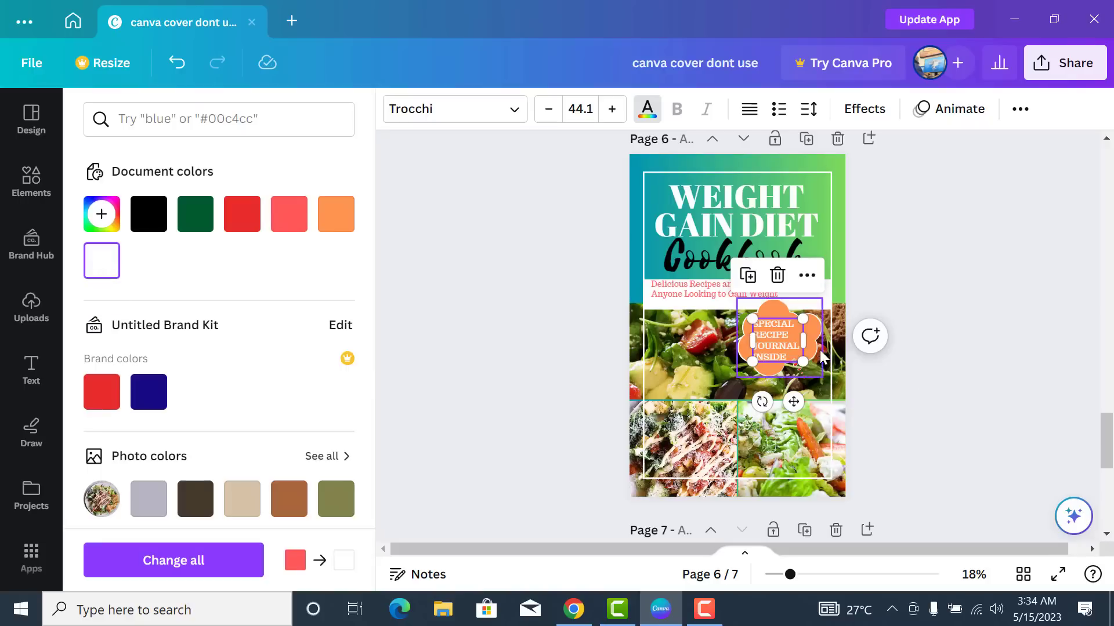
pyautogui.click(885, 285)
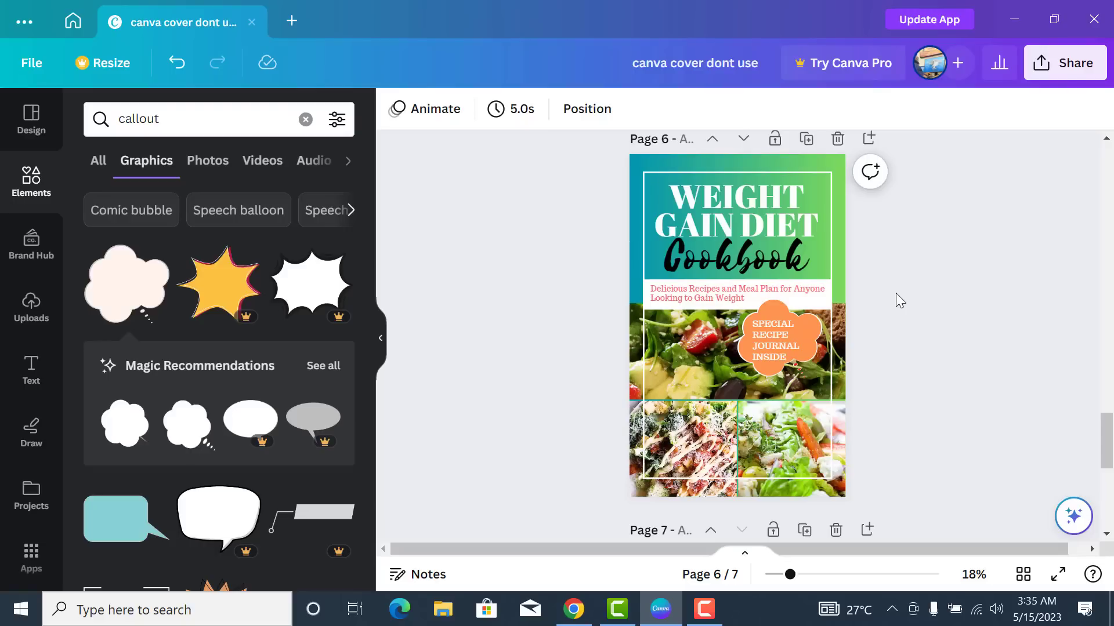
# - Add a large heading with the author's name and move it onto the lower salad photos
pyautogui.scroll(6, 895, 293)
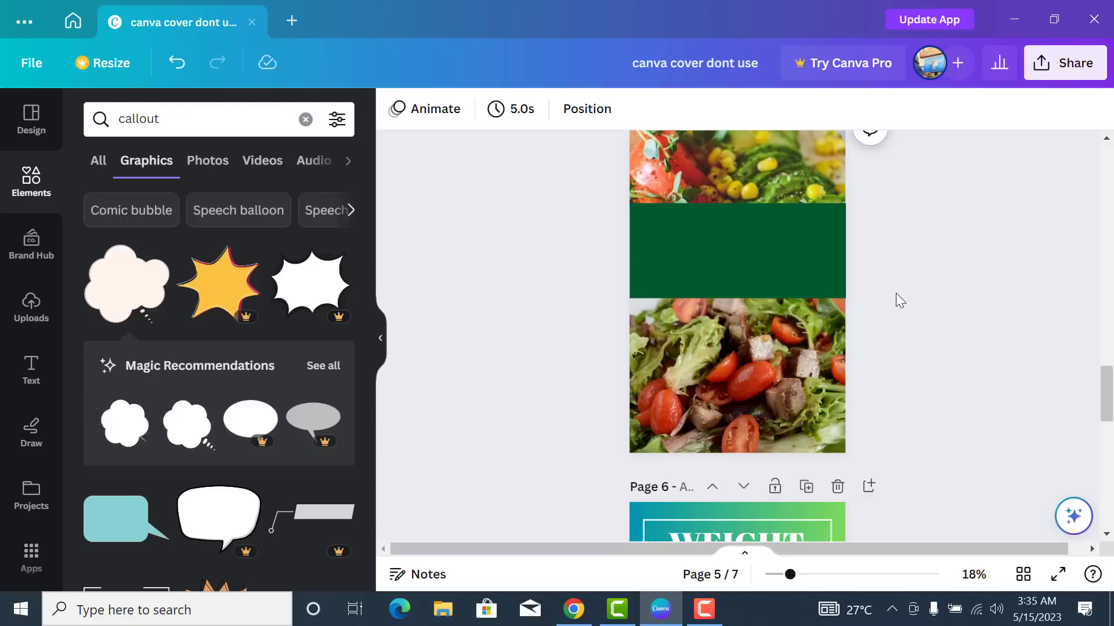
pyautogui.scroll(-8, 895, 294)
pyautogui.scroll(4, 895, 294)
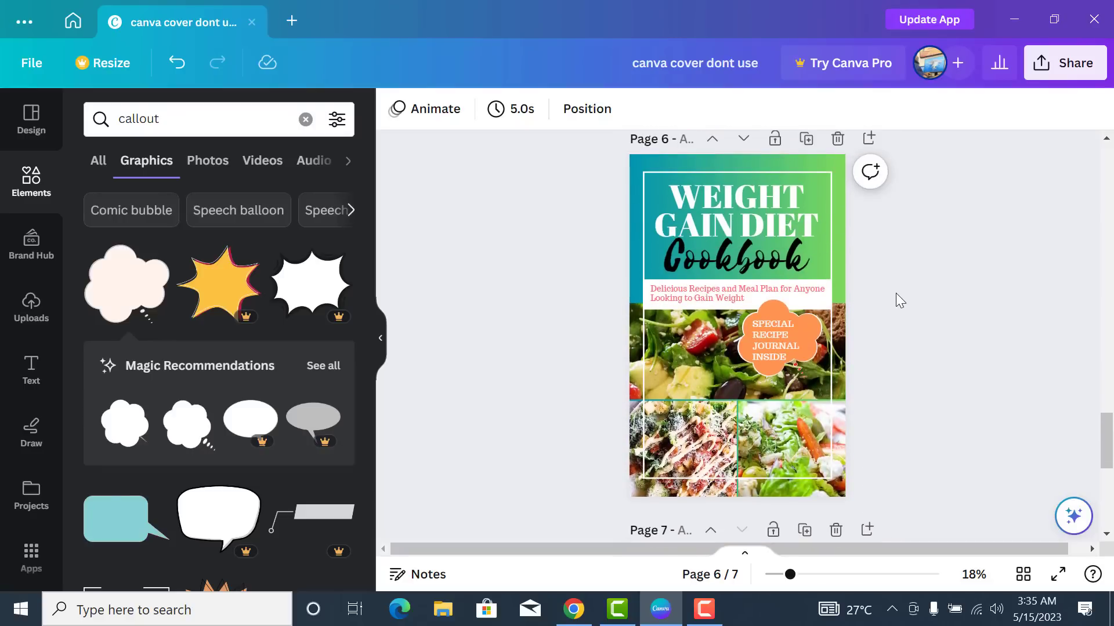
pyautogui.click(32, 368)
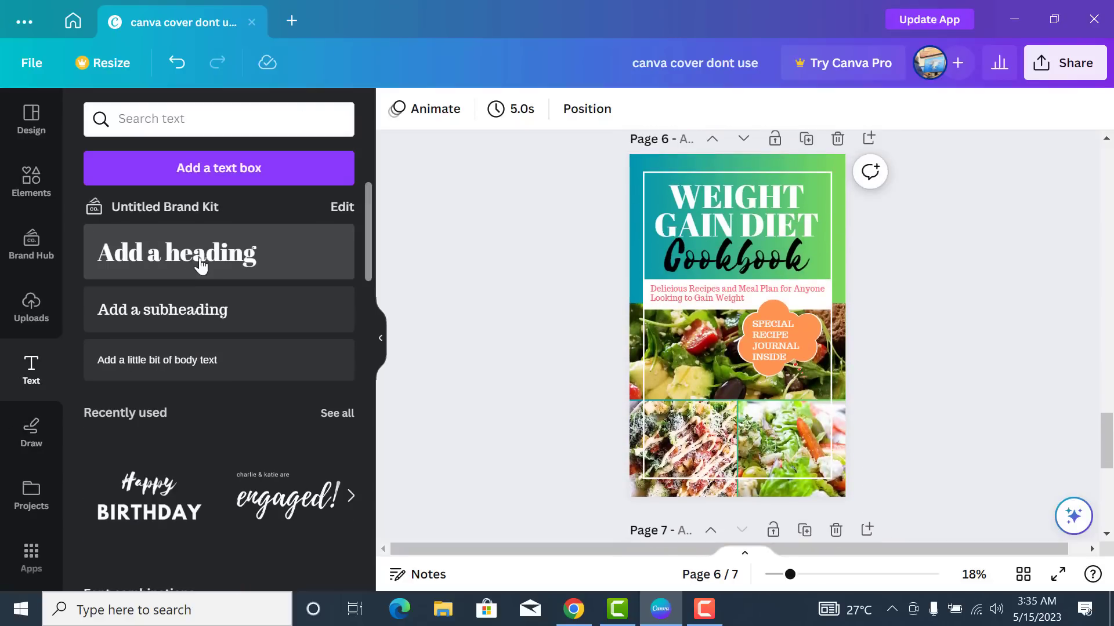
pyautogui.moveTo(648, 398); pyautogui.dragTo(725, 398)
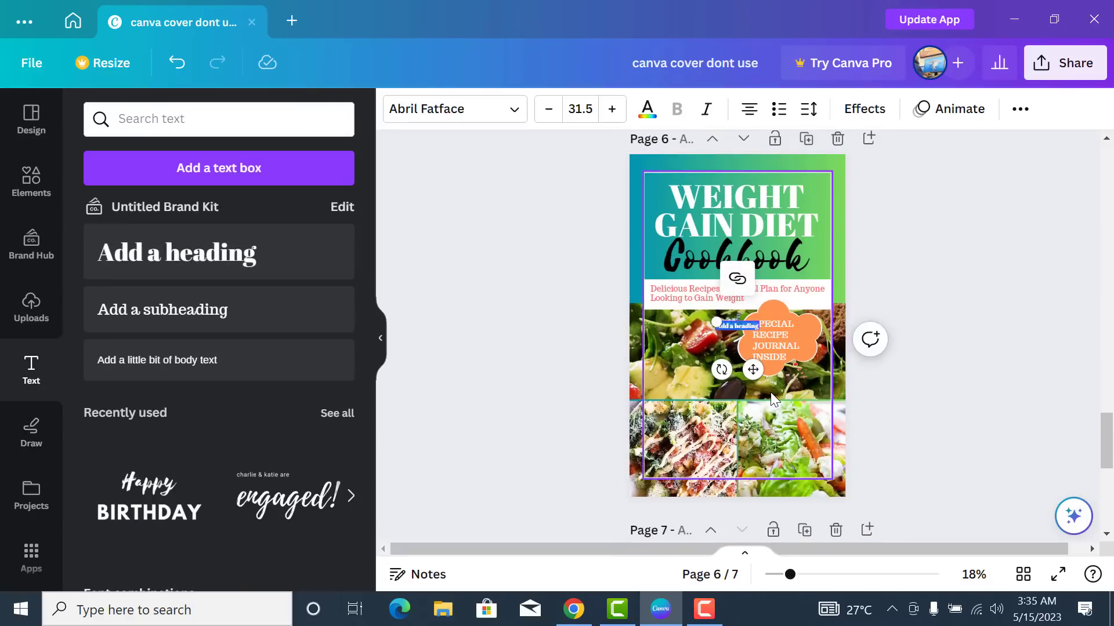
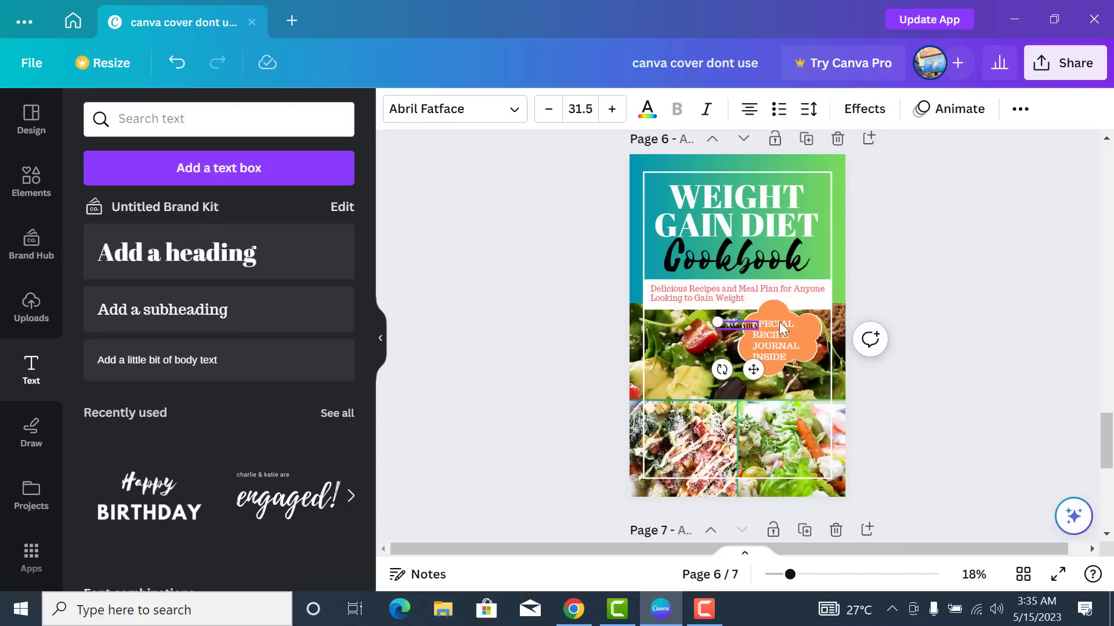
pyautogui.moveTo(716, 325); pyautogui.dragTo(656, 310)
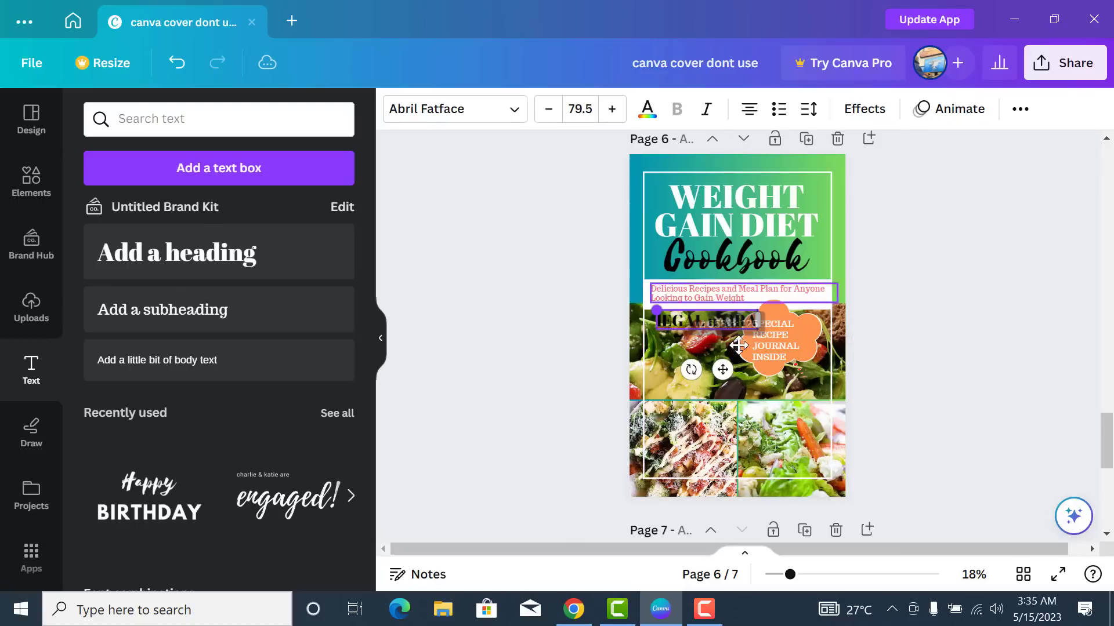
pyautogui.moveTo(722, 369); pyautogui.dragTo(755, 488)
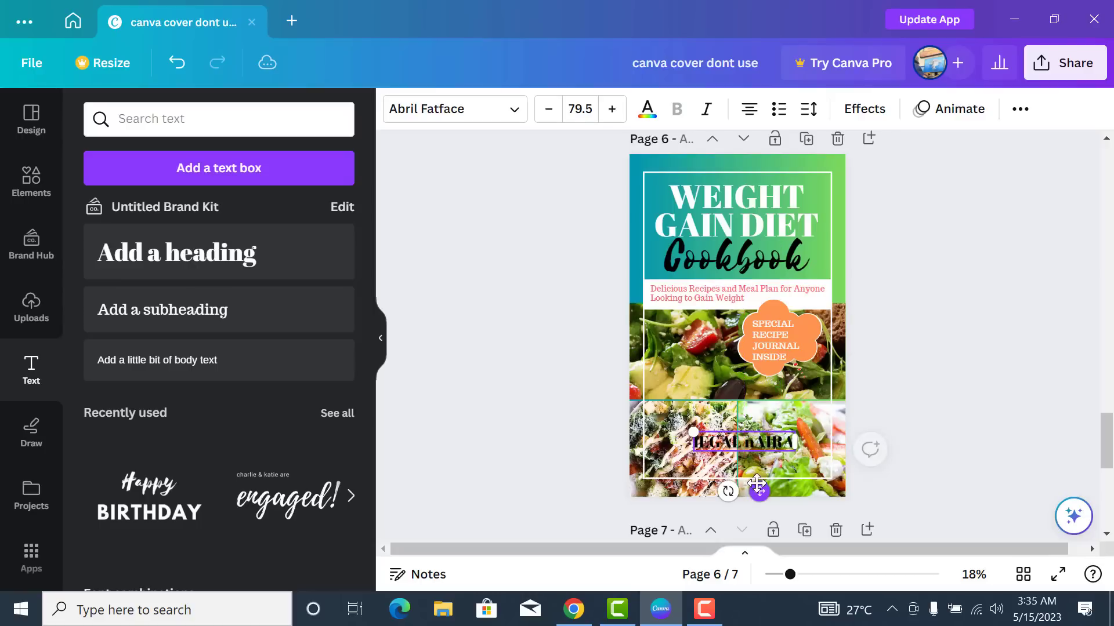
# - Correct a wrong letter in the author's name to N and nudge the heading slightly up
pyautogui.click(753, 447)
pyautogui.press('BackSpace')
pyautogui.write('N')
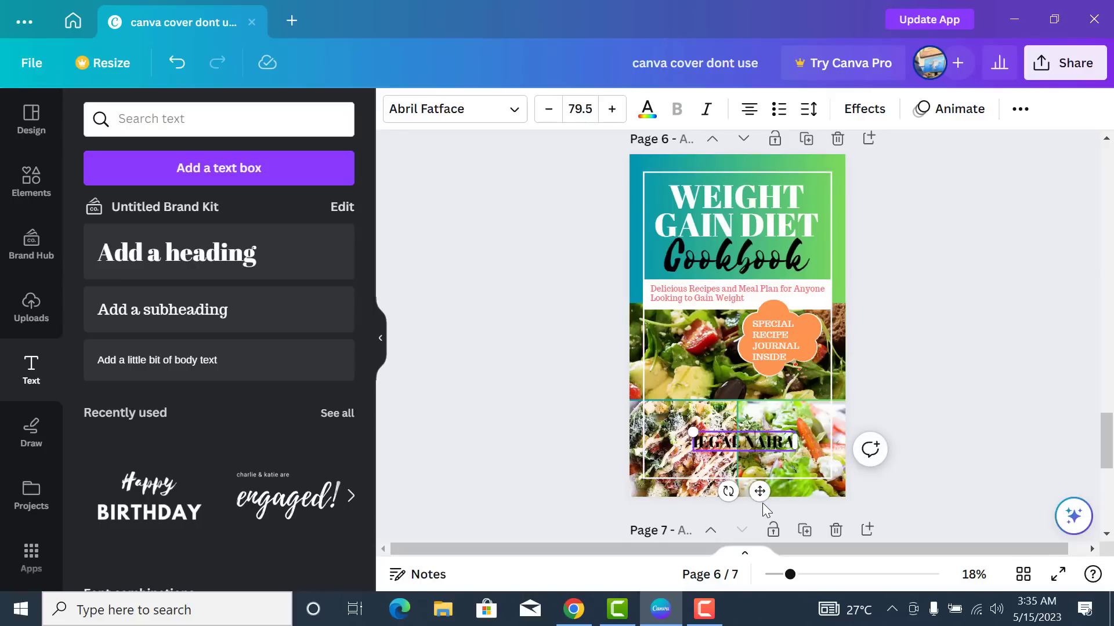
pyautogui.moveTo(760, 491); pyautogui.dragTo(762, 479)
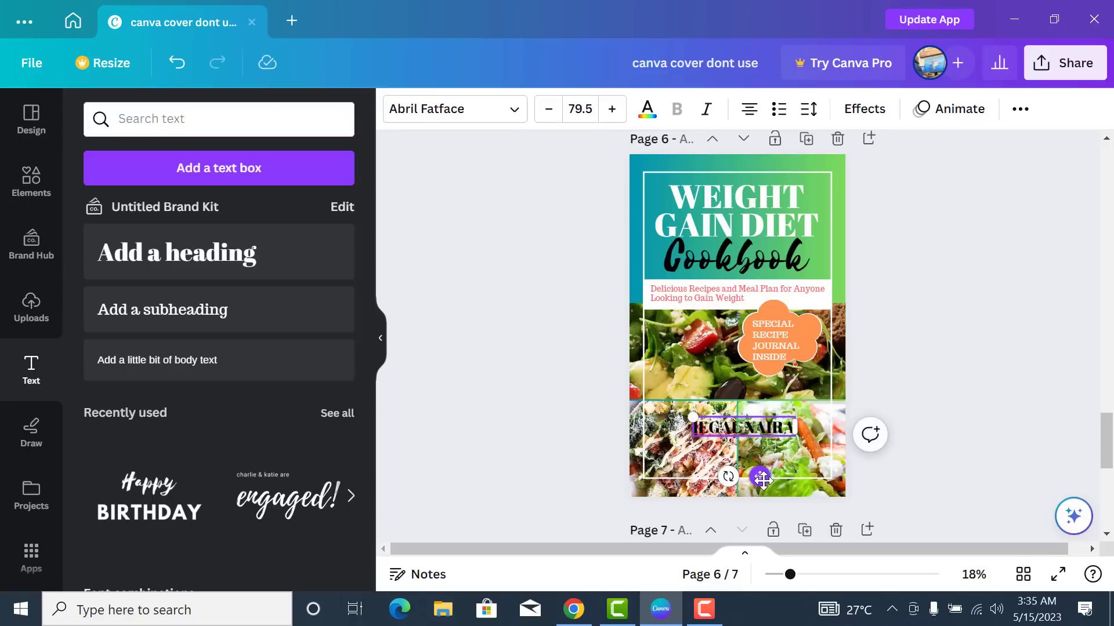
pyautogui.click(822, 440)
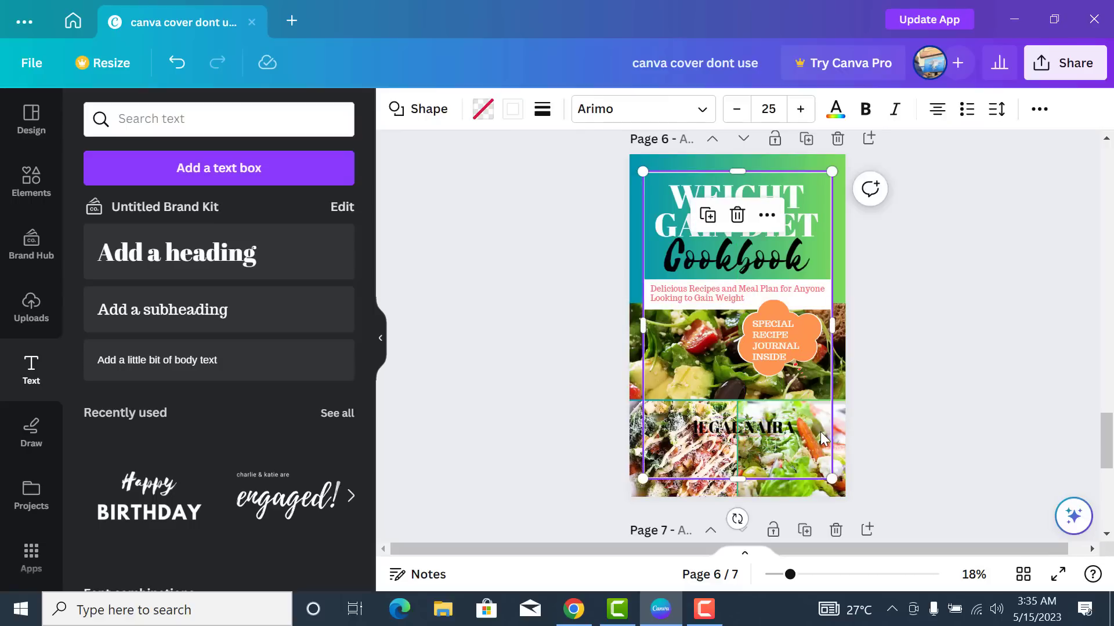
pyautogui.click(786, 429)
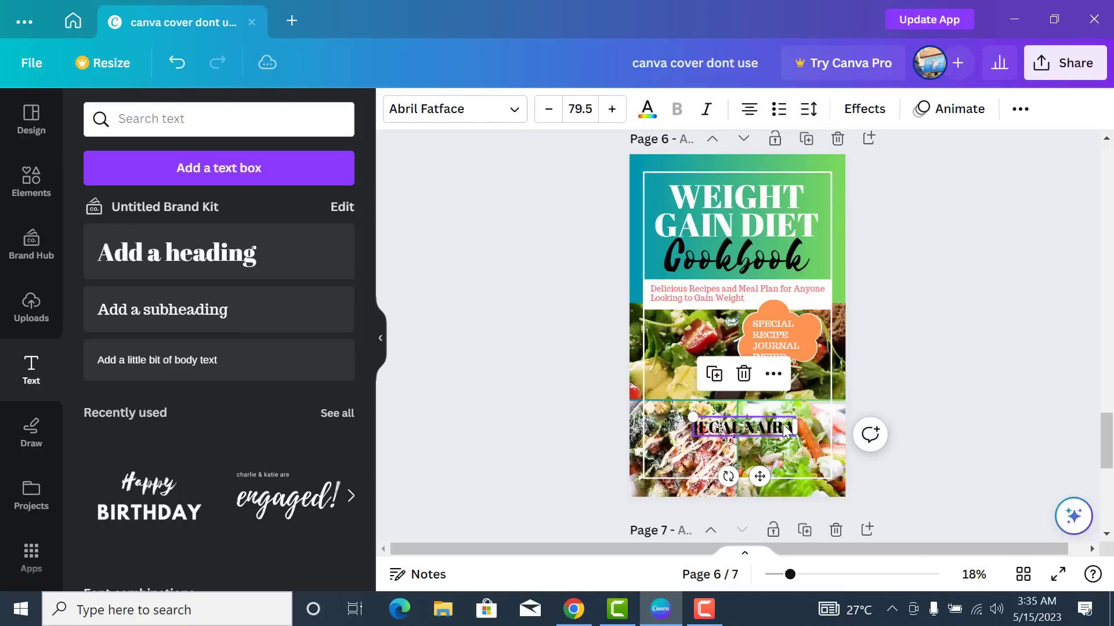
# - Give the name heading a dark green background highlight
pyautogui.click(864, 109)
pyautogui.scroll(-3, 187, 261)
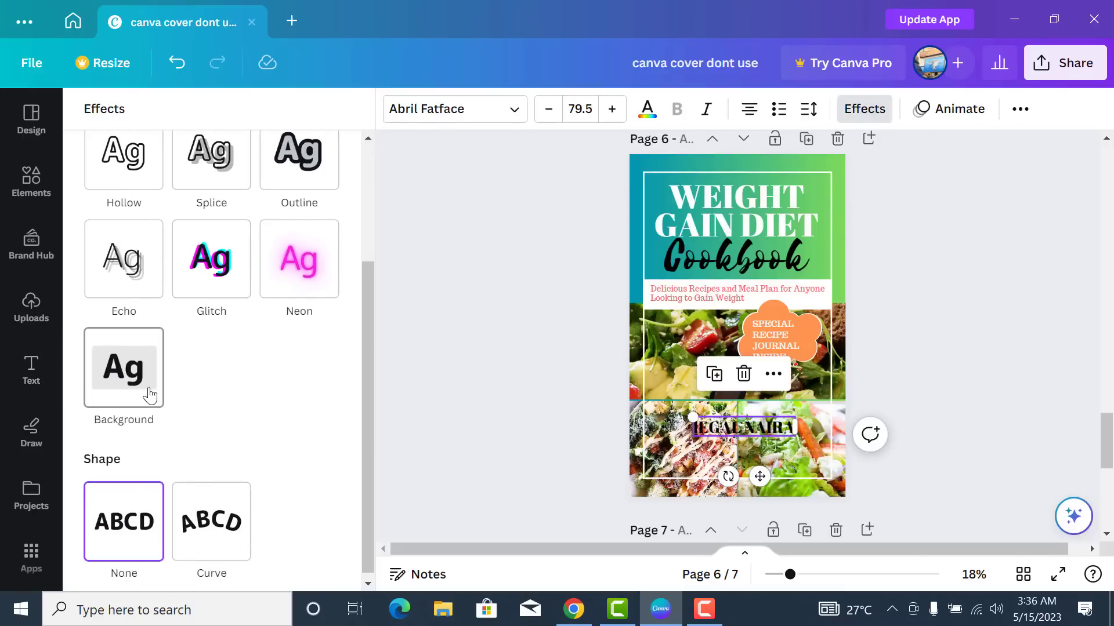
pyautogui.click(128, 390)
pyautogui.scroll(-3, 365, 416)
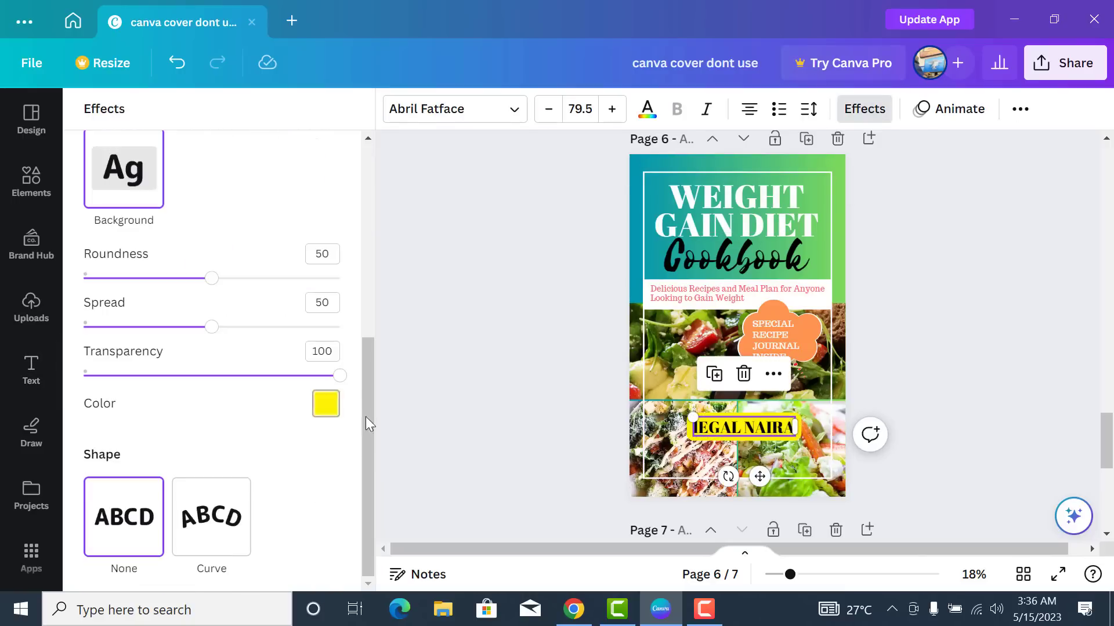
pyautogui.click(326, 406)
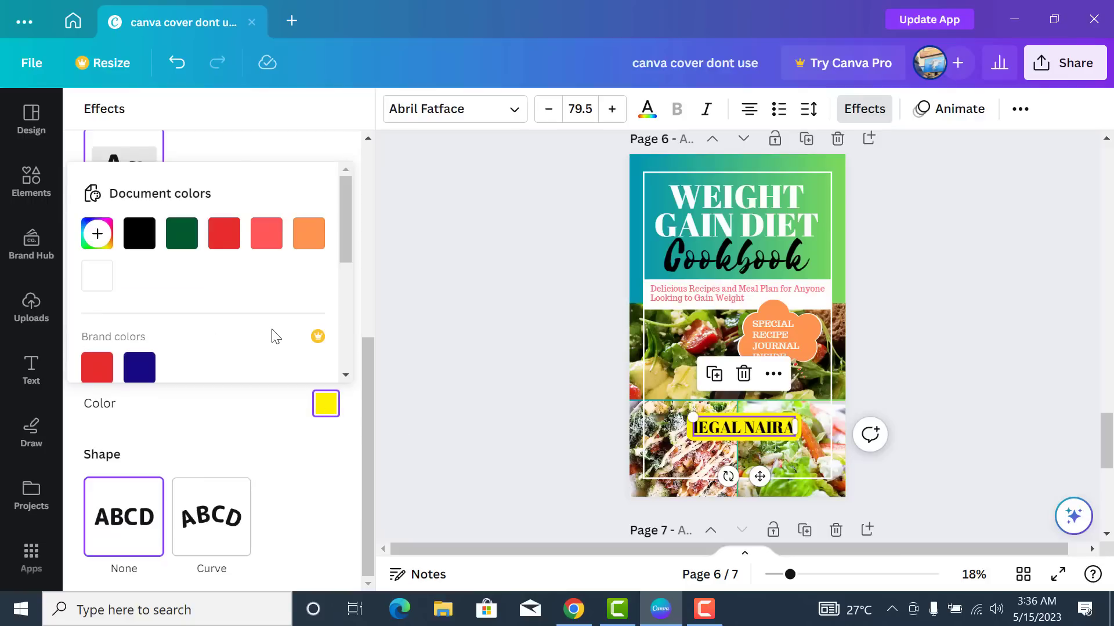
pyautogui.click(182, 236)
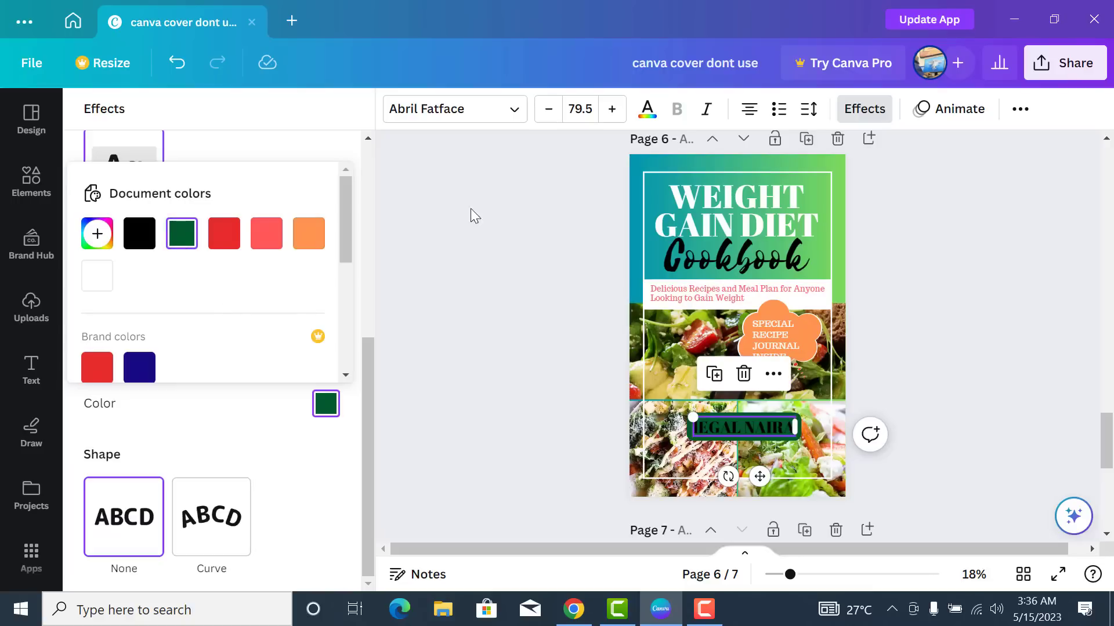
# - Make the heading lettering white and move it down to the cover's bottom
pyautogui.click(654, 122)
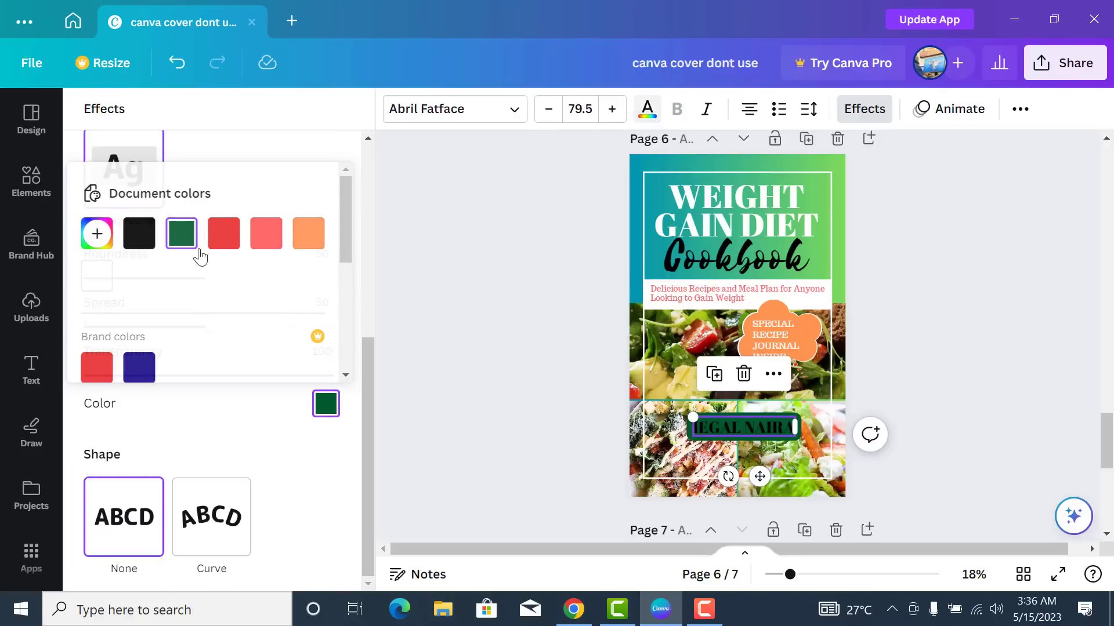
pyautogui.click(101, 260)
pyautogui.moveTo(757, 477); pyautogui.dragTo(750, 523)
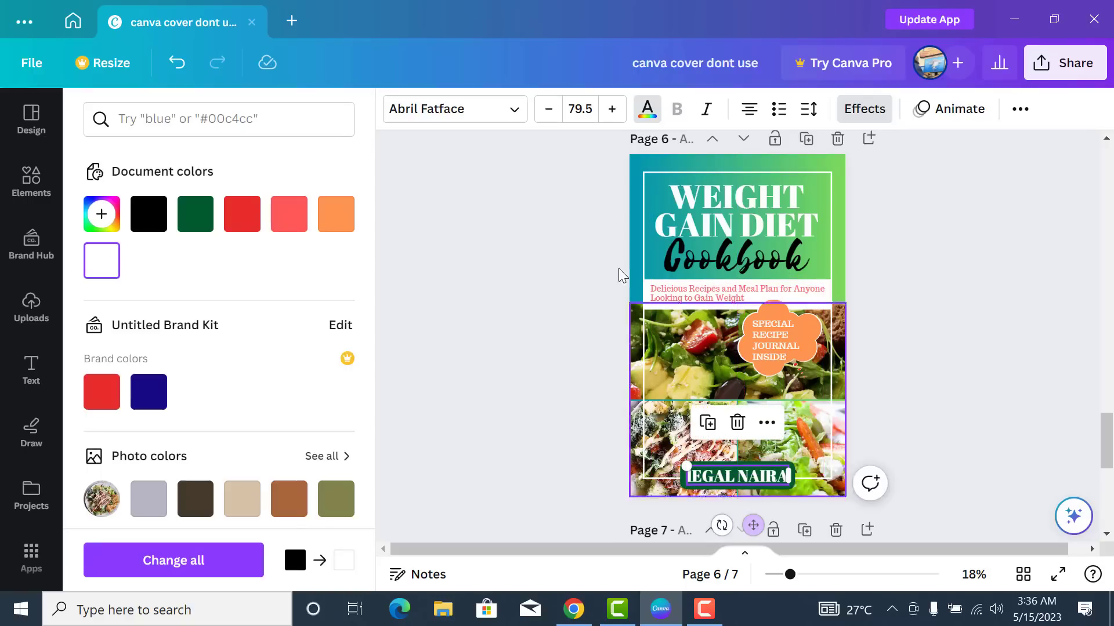
# - Shrink the author name to font size 6 and nudge it into alignment at the bottom
pyautogui.click(585, 110)
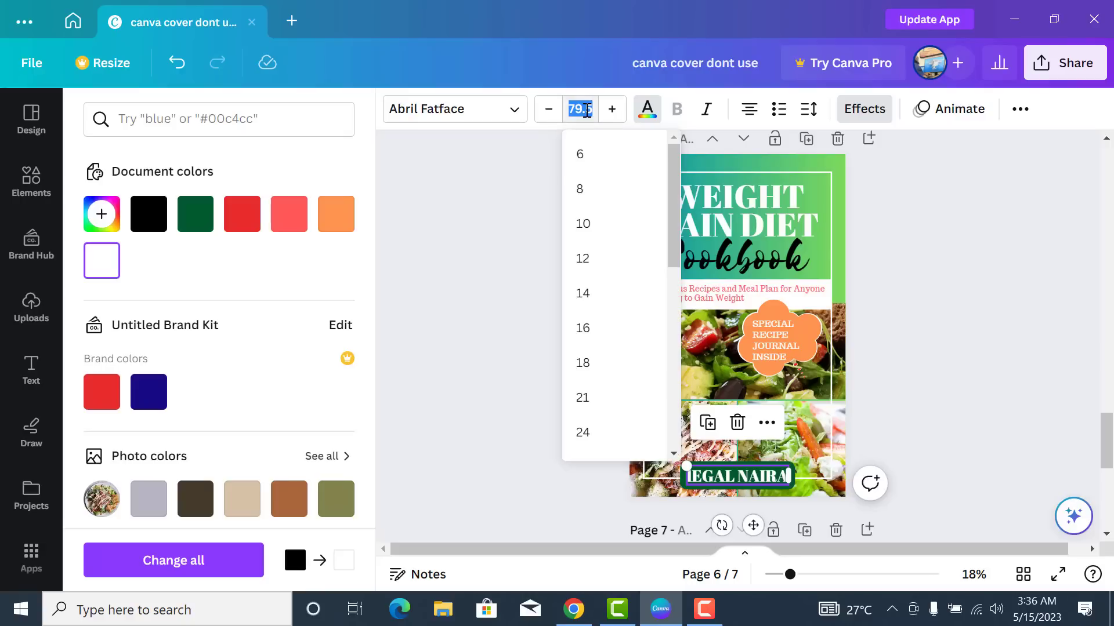
pyautogui.write('60')
pyautogui.press('Return')
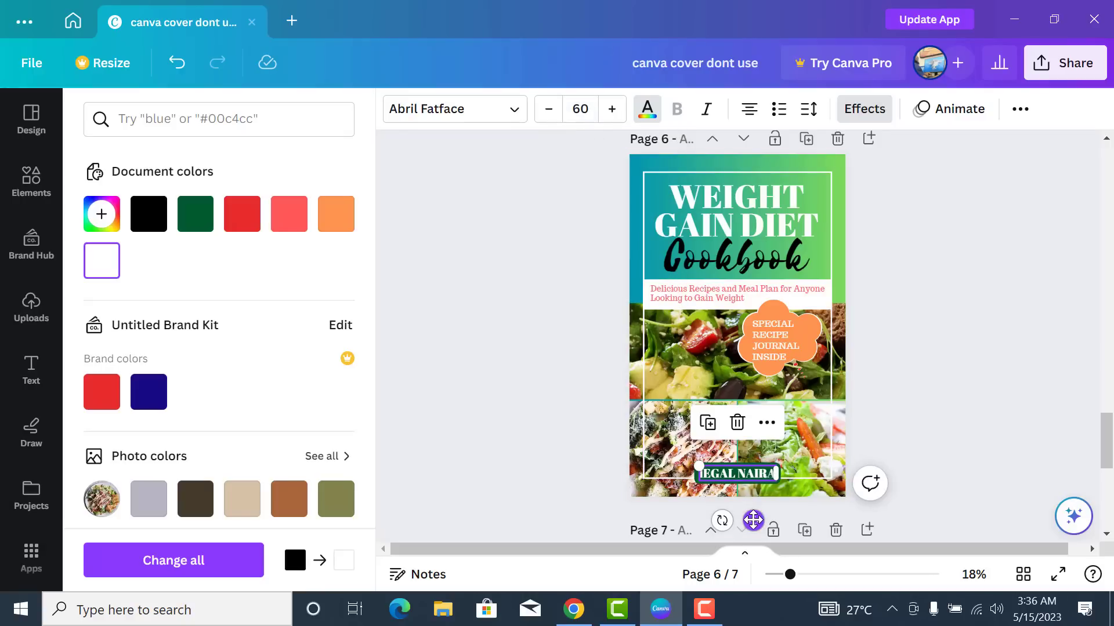
pyautogui.moveTo(754, 522); pyautogui.dragTo(753, 521)
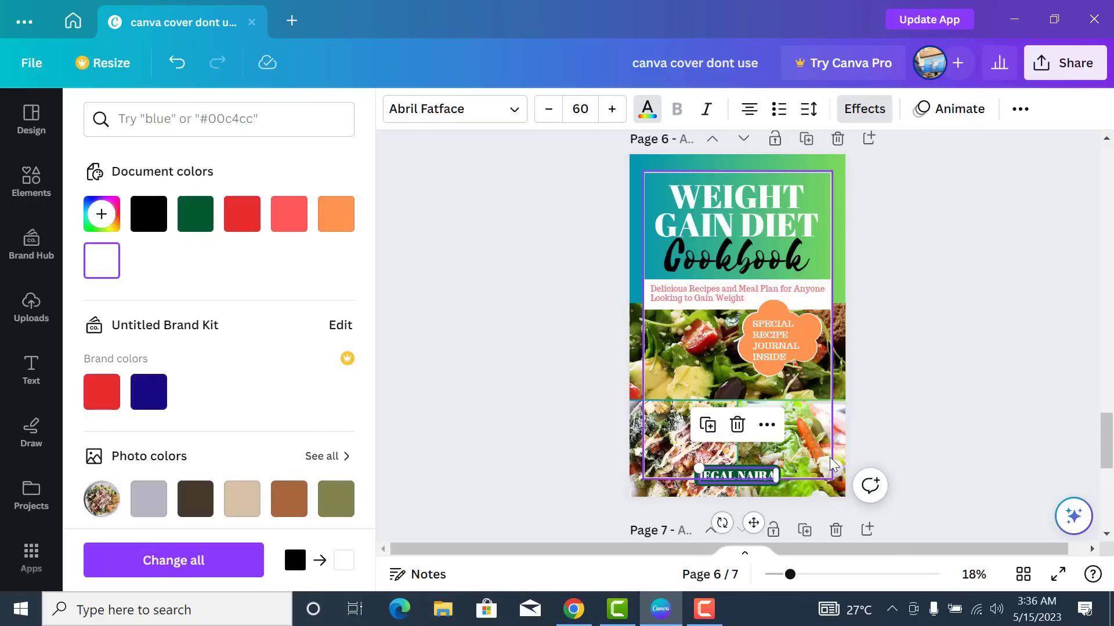
pyautogui.click(875, 361)
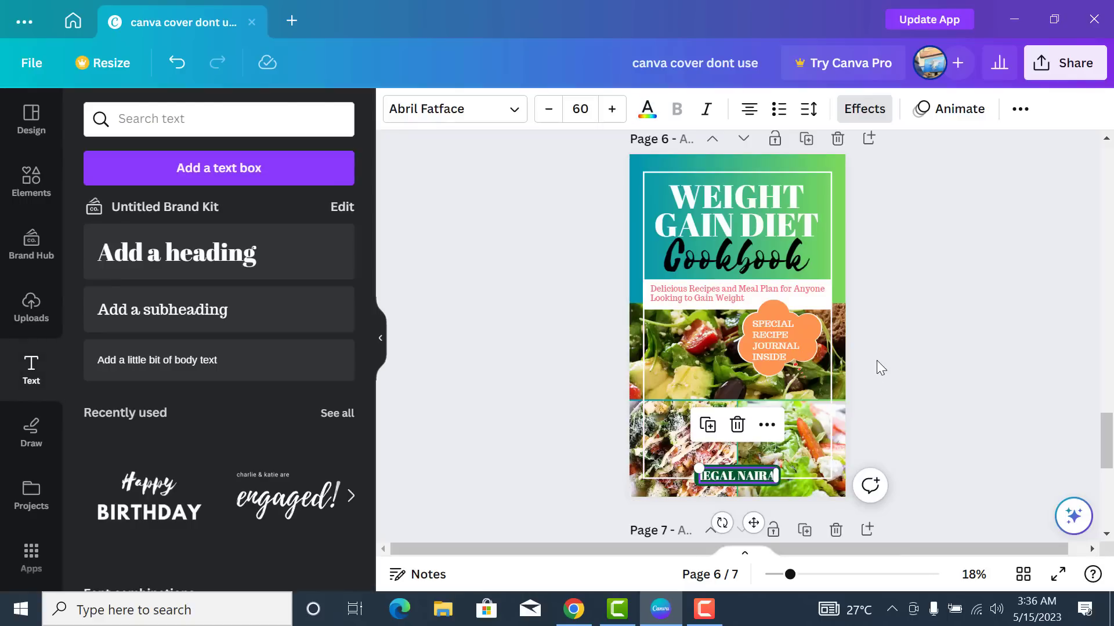
pyautogui.click(892, 269)
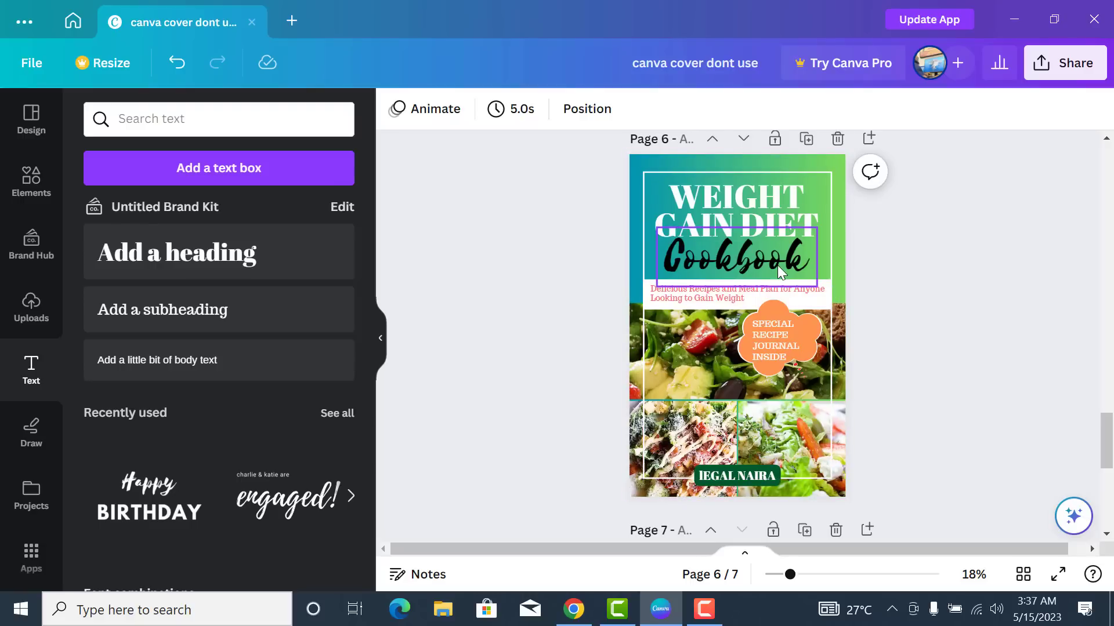
# - Replace the old callout search in Elements with a search for LEAF
pyautogui.click(35, 189)
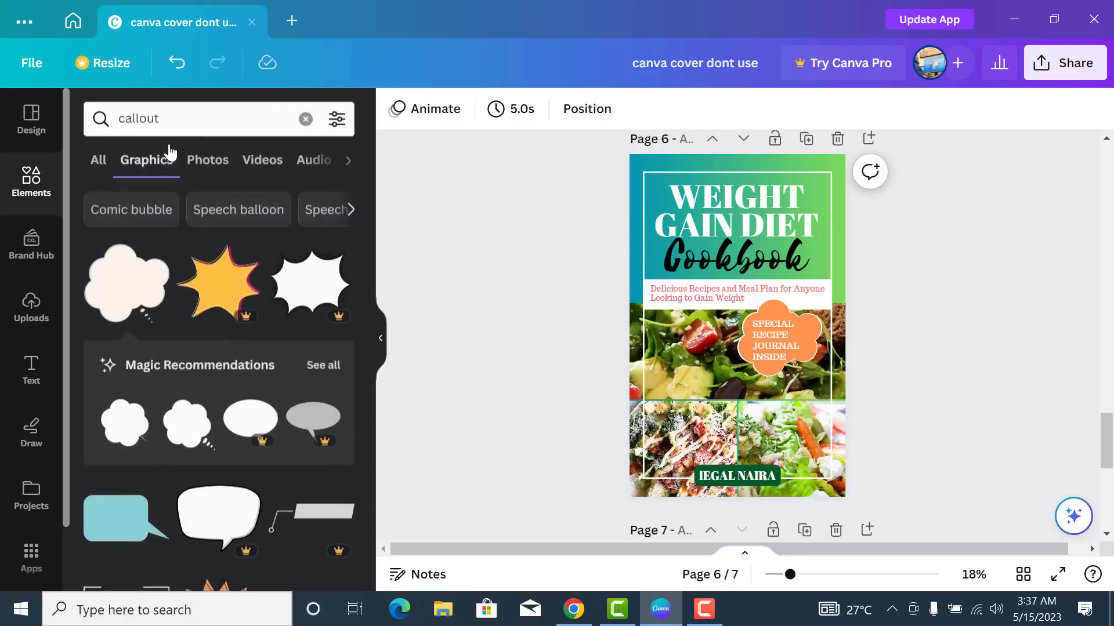
pyautogui.click(199, 125)
pyautogui.hotkey('ctrl', 'a')
pyautogui.press('BackSpace')
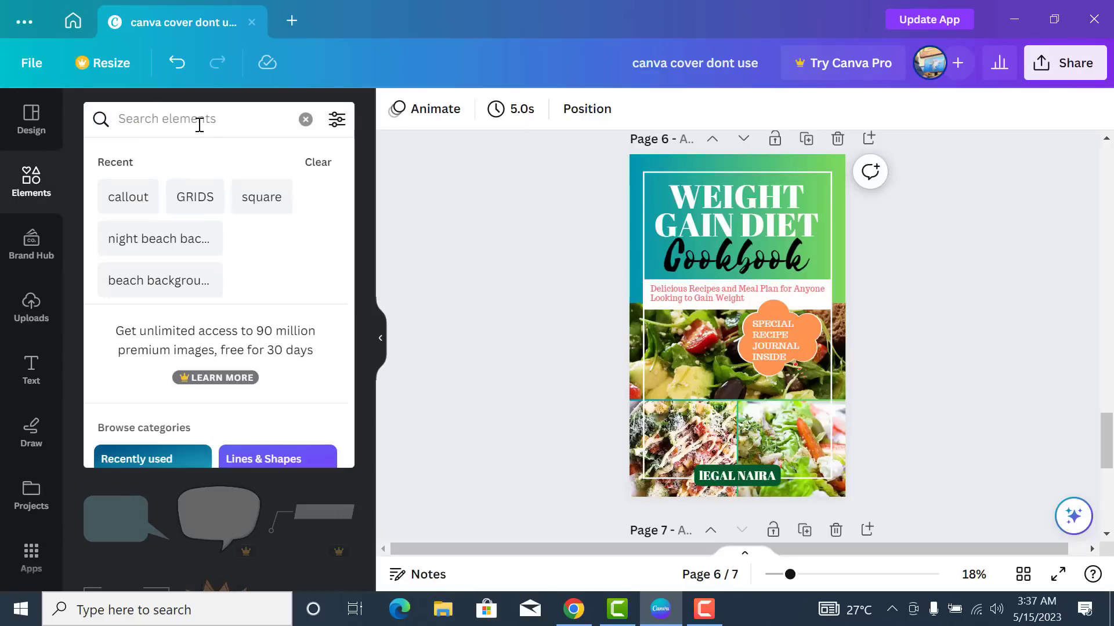
pyautogui.write('LEAF')
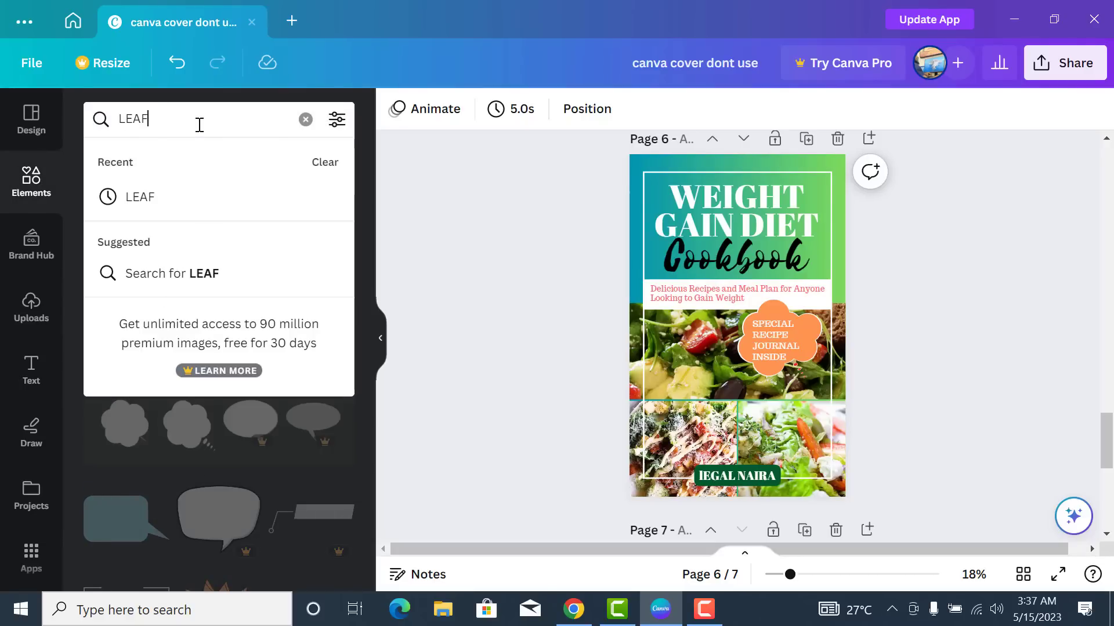
pyautogui.press('Return')
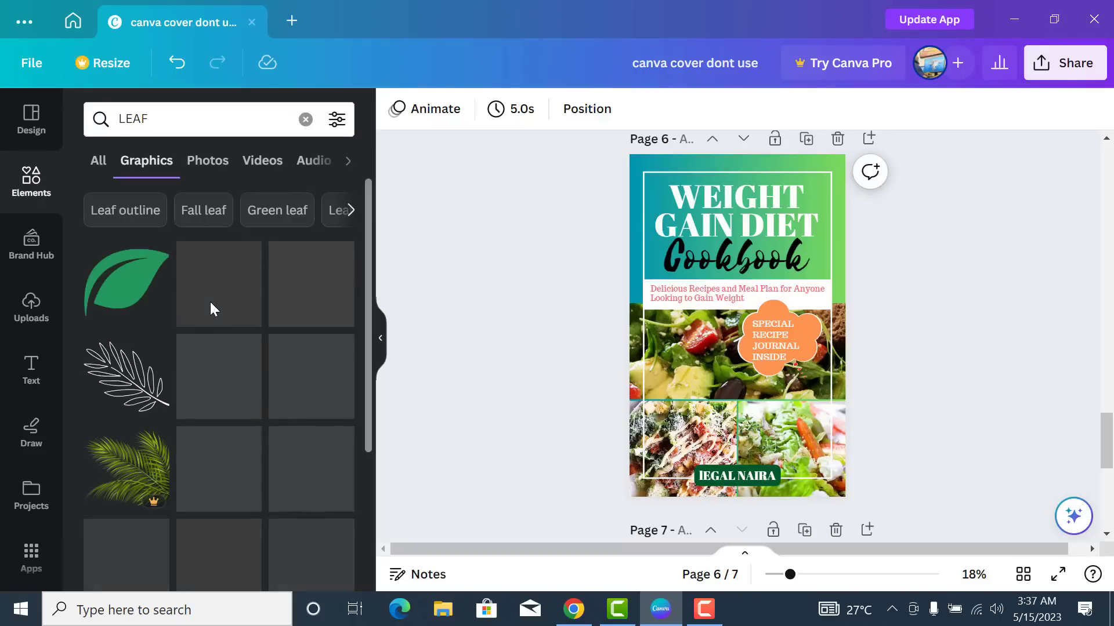
# - Browse the LEAF graphics results and add the lime leaf graphic to the page
pyautogui.scroll(-3, 256, 341)
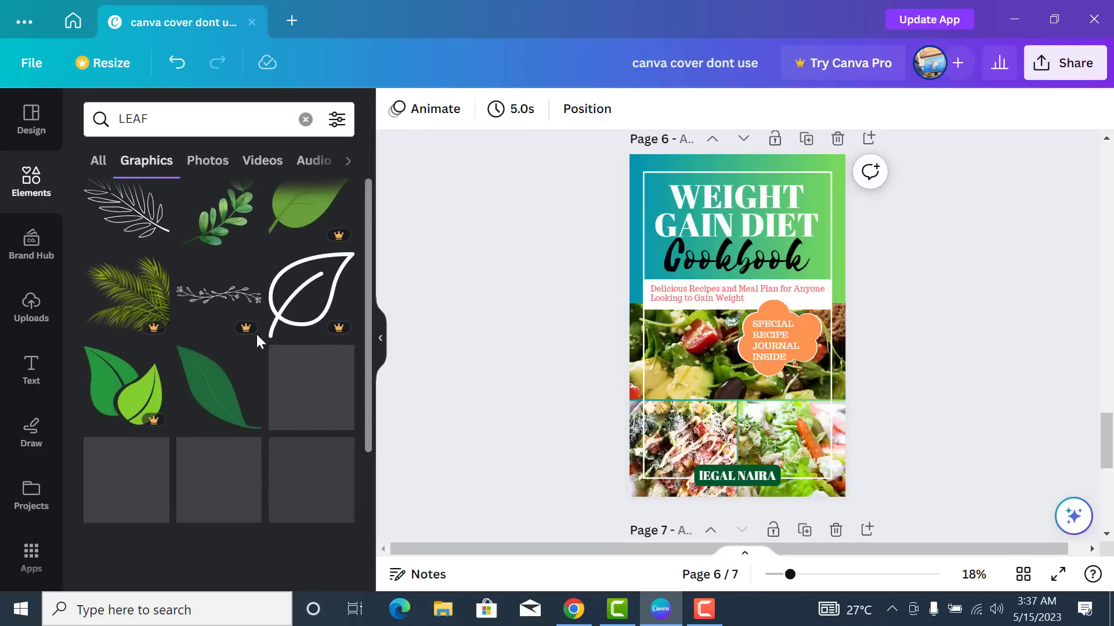
pyautogui.scroll(1, 258, 341)
pyautogui.scroll(-2, 258, 342)
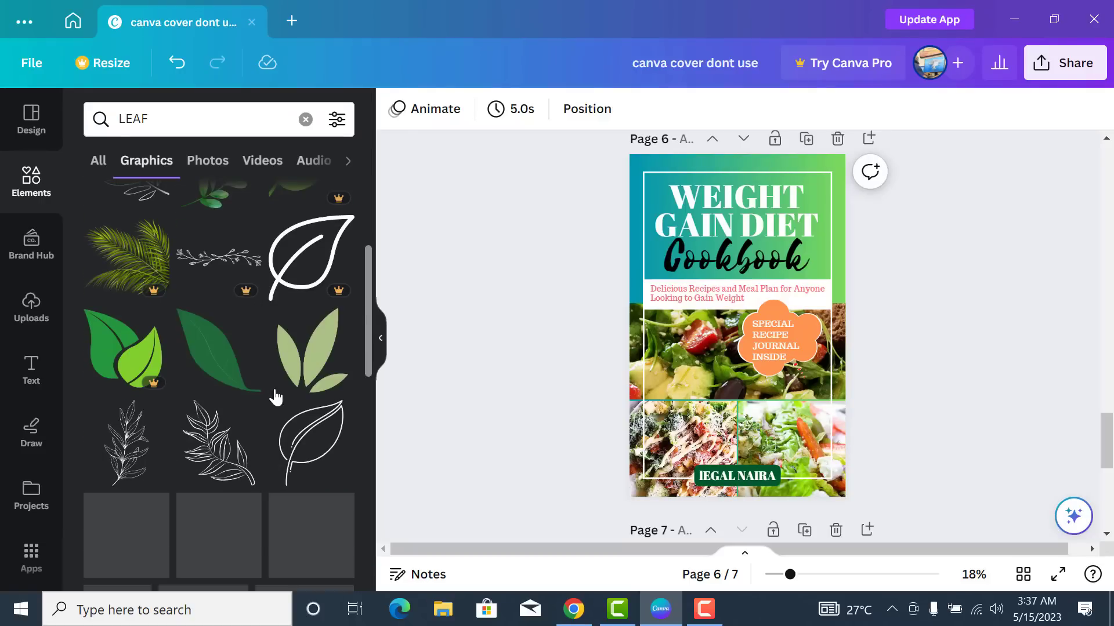
pyautogui.scroll(-3, 218, 385)
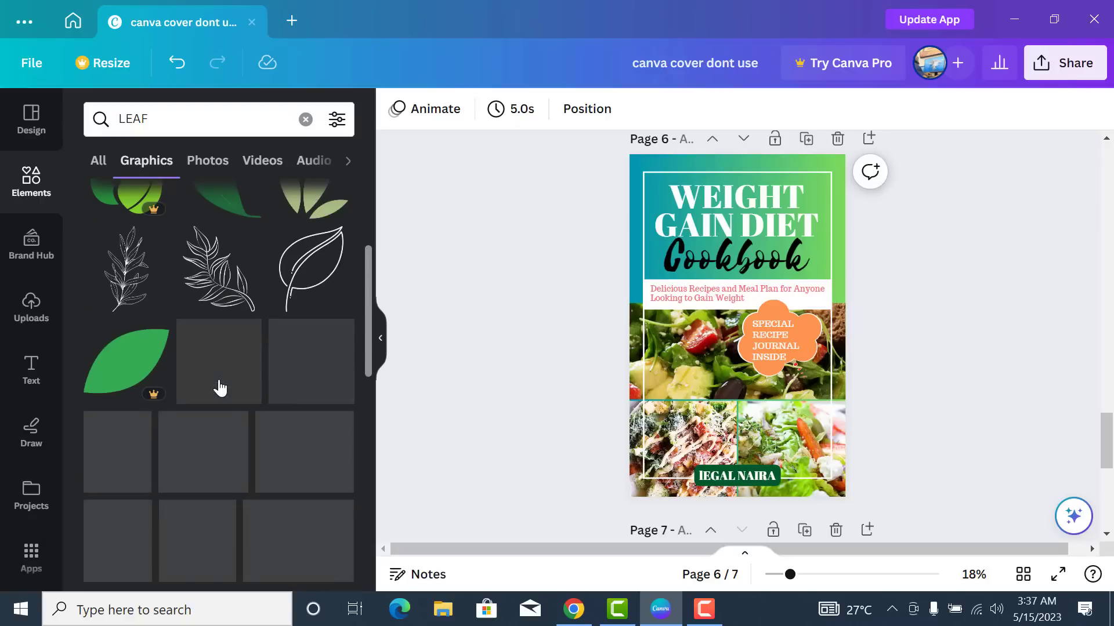
pyautogui.scroll(3, 236, 386)
pyautogui.scroll(4, 237, 385)
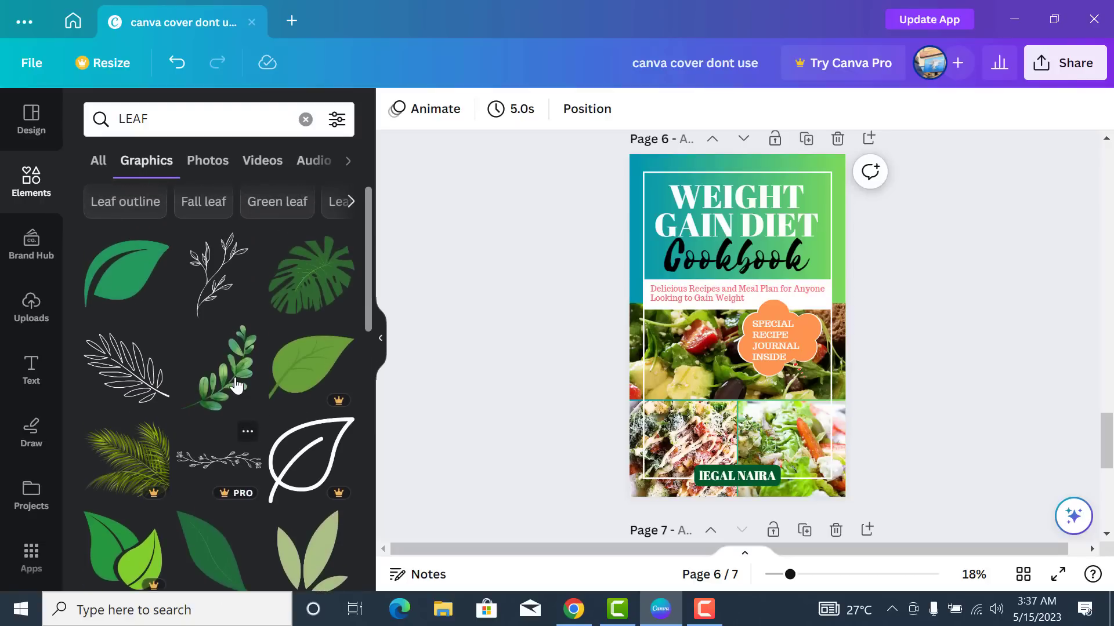
pyautogui.scroll(-2, 237, 385)
pyautogui.scroll(-2, 236, 385)
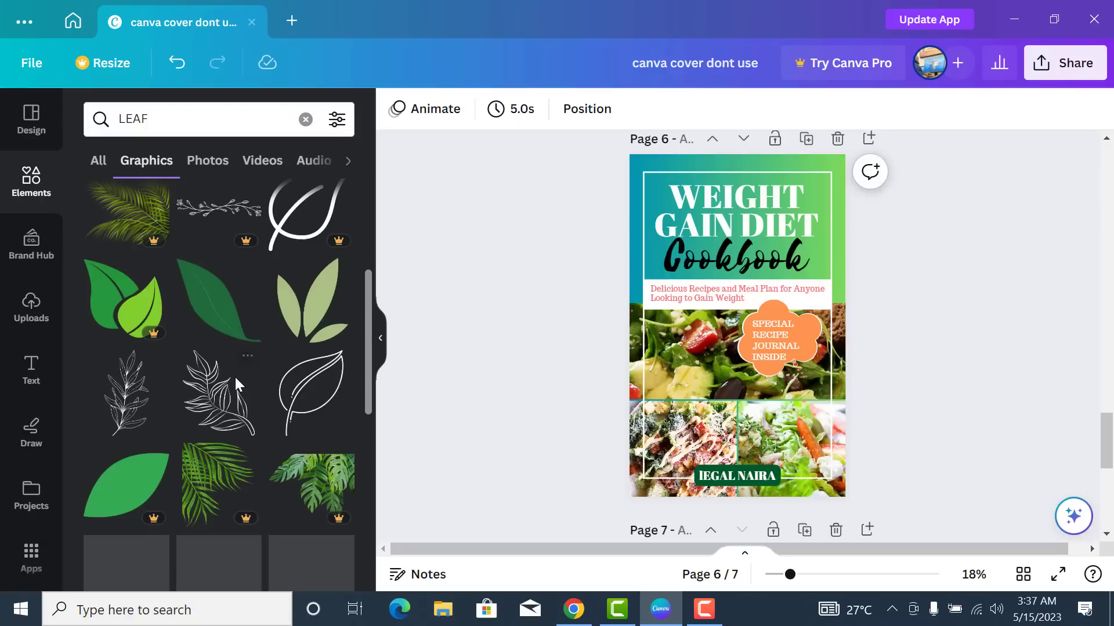
pyautogui.scroll(-1, 236, 386)
pyautogui.scroll(-3, 236, 386)
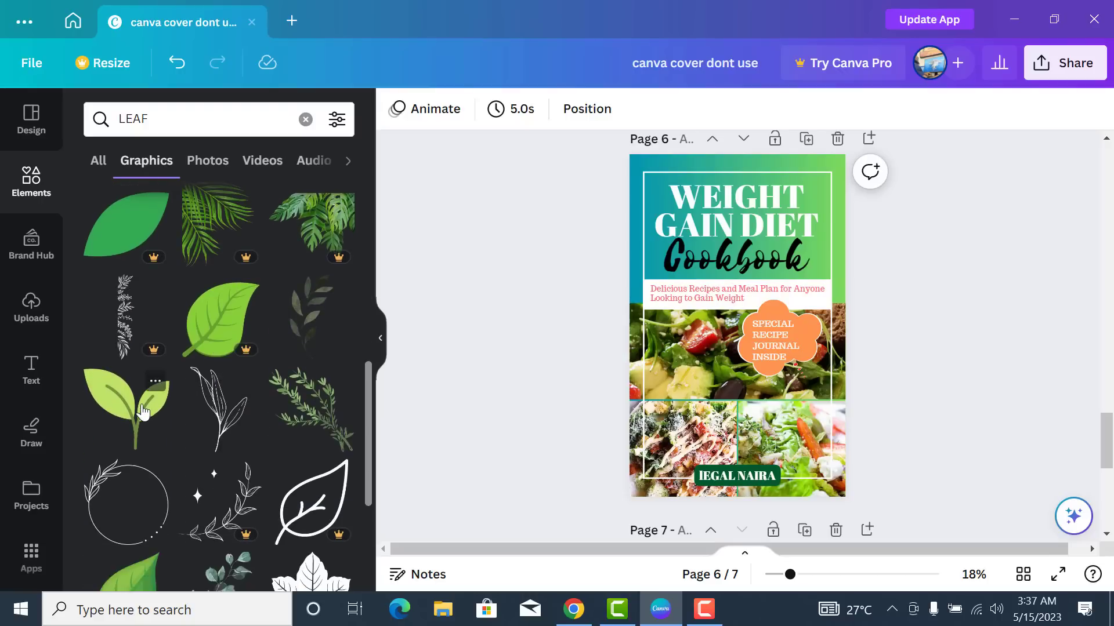
pyautogui.scroll(-1, 162, 406)
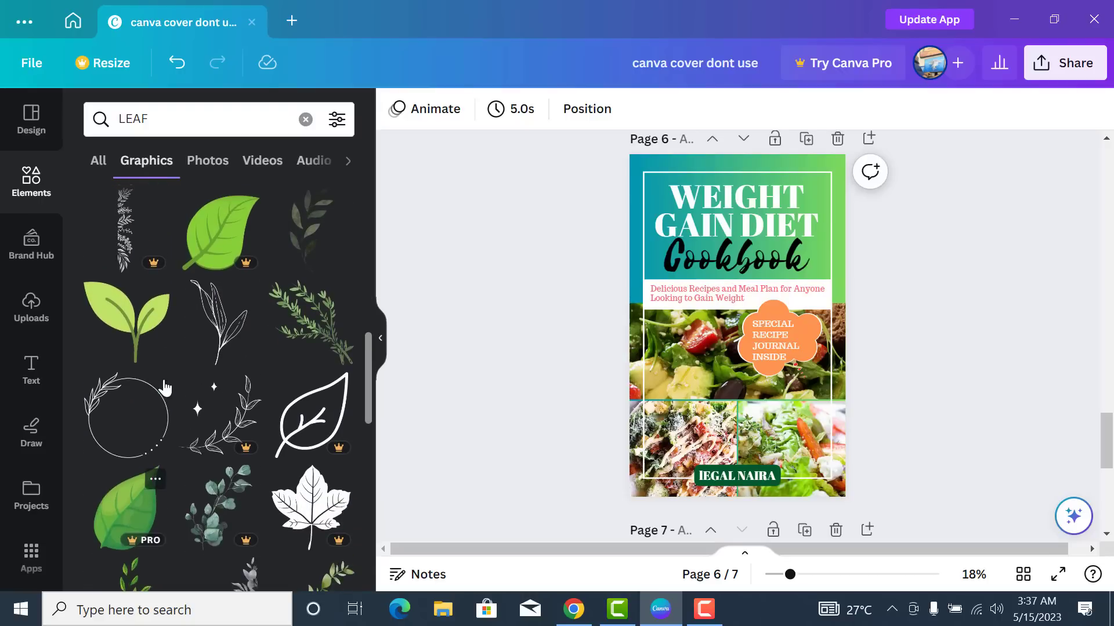
pyautogui.click(150, 335)
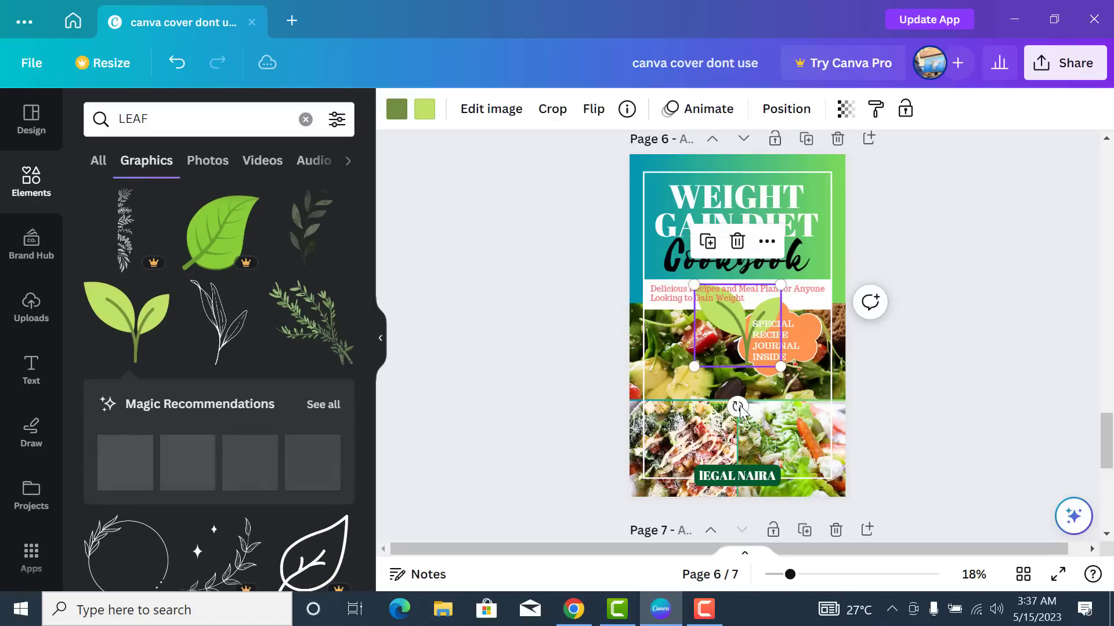
# - Rotate the leaf to about -131°, shrink it slightly, and tuck it into the top-right corner
pyautogui.moveTo(737, 407); pyautogui.dragTo(811, 255)
pyautogui.moveTo(740, 383); pyautogui.dragTo(742, 354)
pyautogui.moveTo(739, 317); pyautogui.dragTo(837, 195)
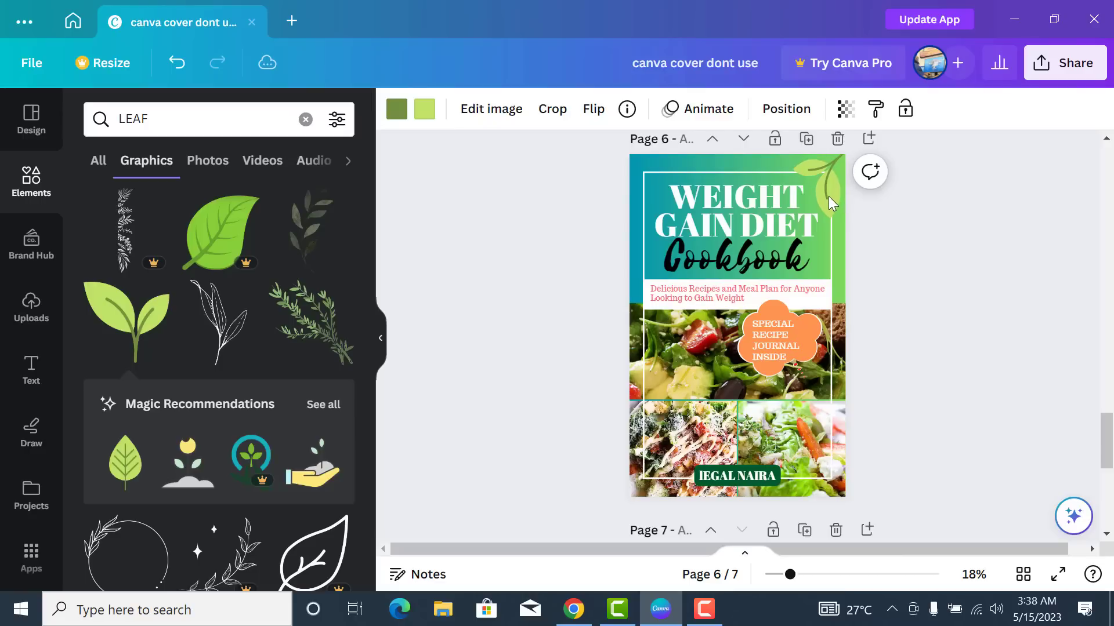
pyautogui.moveTo(828, 196); pyautogui.dragTo(829, 196)
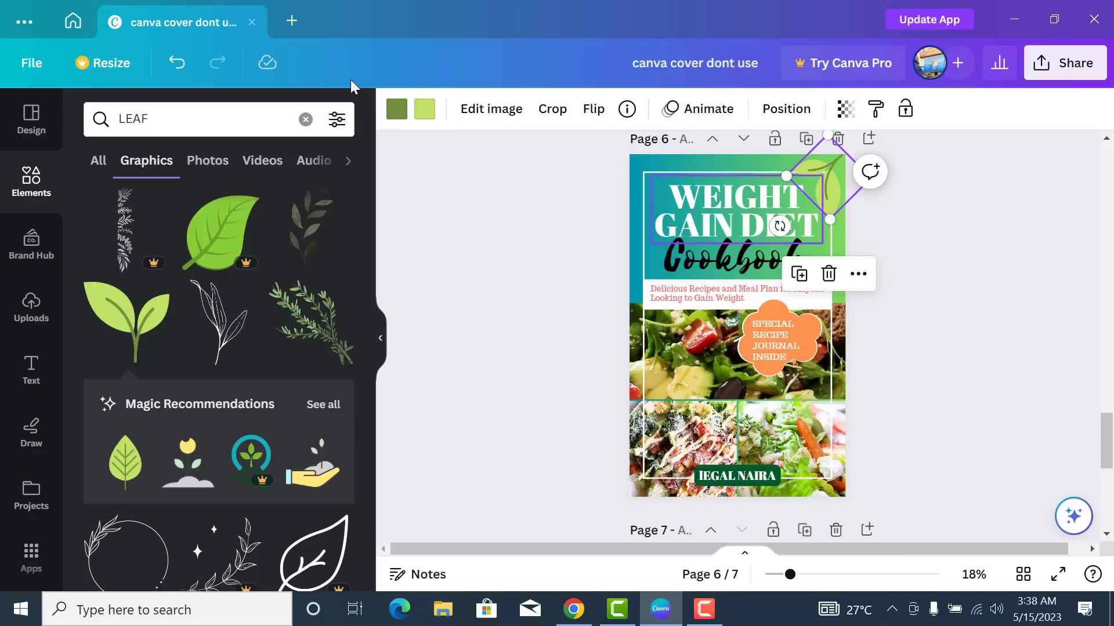
# - Make the leaf's darker part dark green and keep its lighter part light green
pyautogui.click(397, 110)
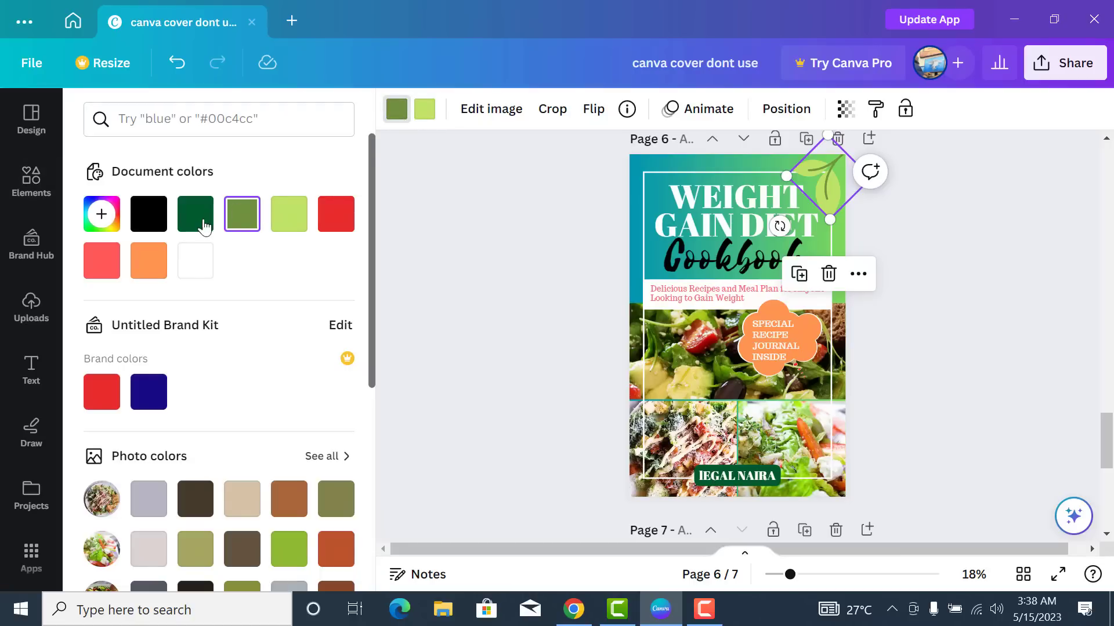
pyautogui.click(203, 222)
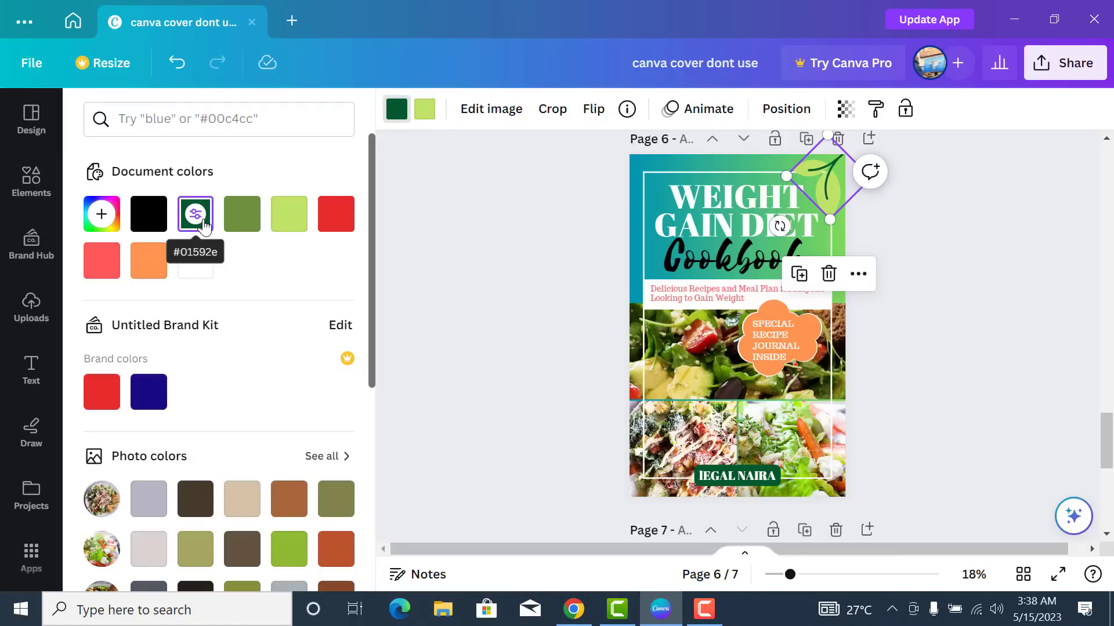
pyautogui.click(426, 115)
pyautogui.scroll(-3, 276, 313)
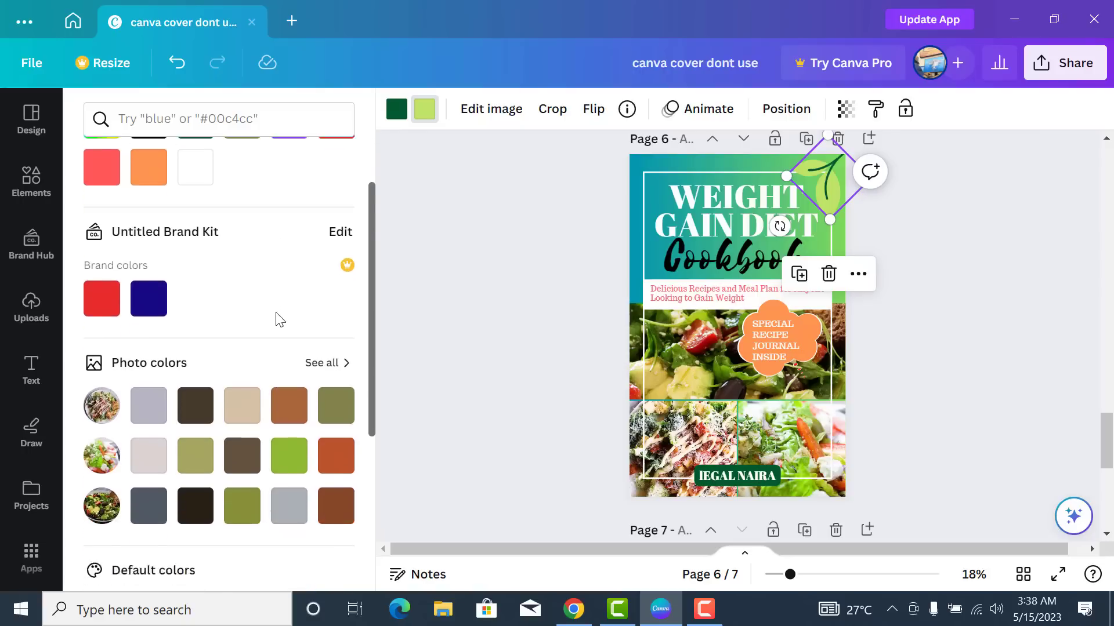
pyautogui.click(291, 391)
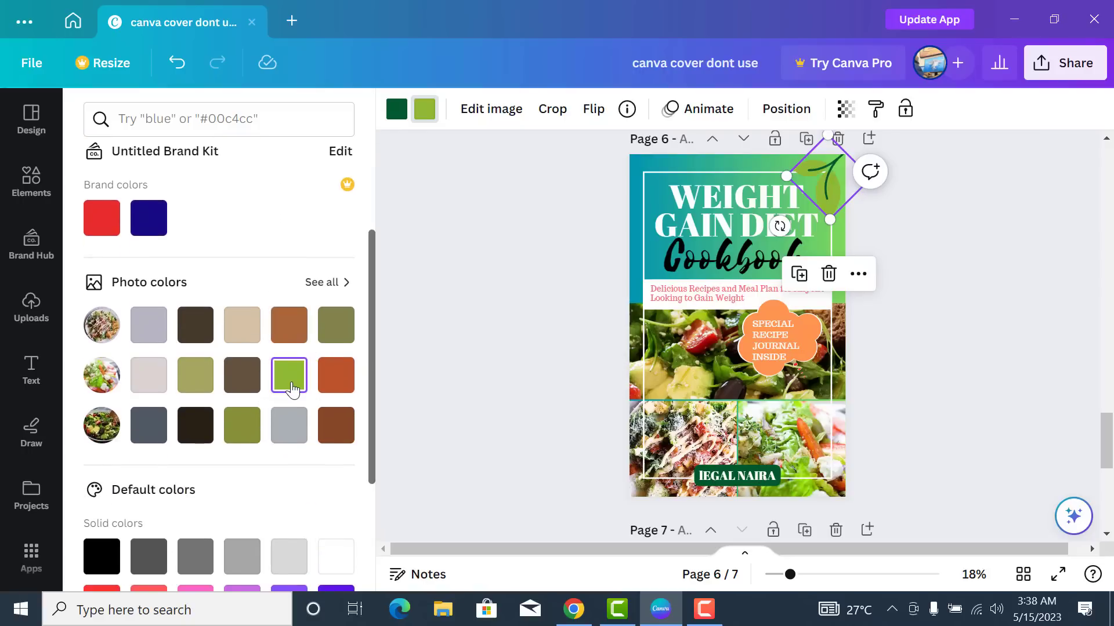
pyautogui.scroll(3, 292, 391)
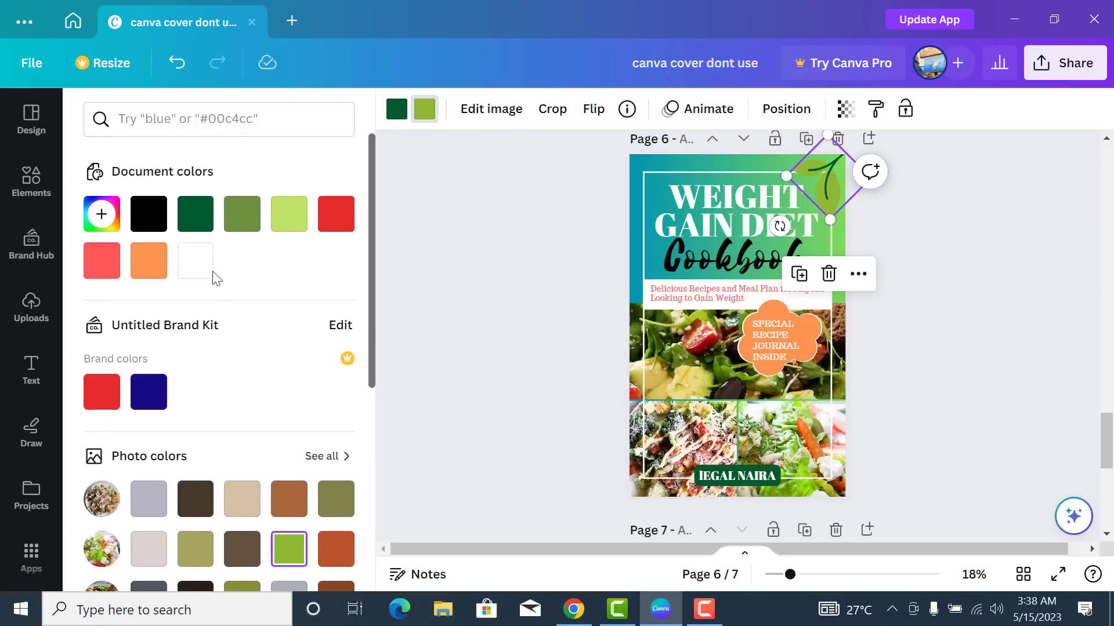
pyautogui.click(289, 218)
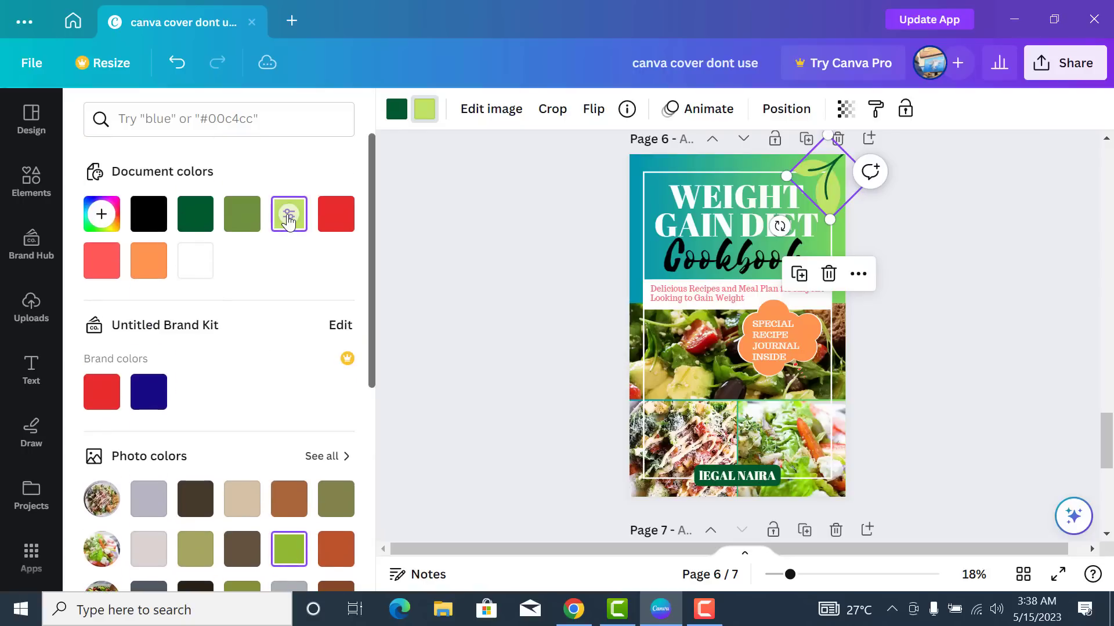
# - Change the leaf's lighter colour to a custom bright lime, about #BAF80D
pyautogui.click(103, 217)
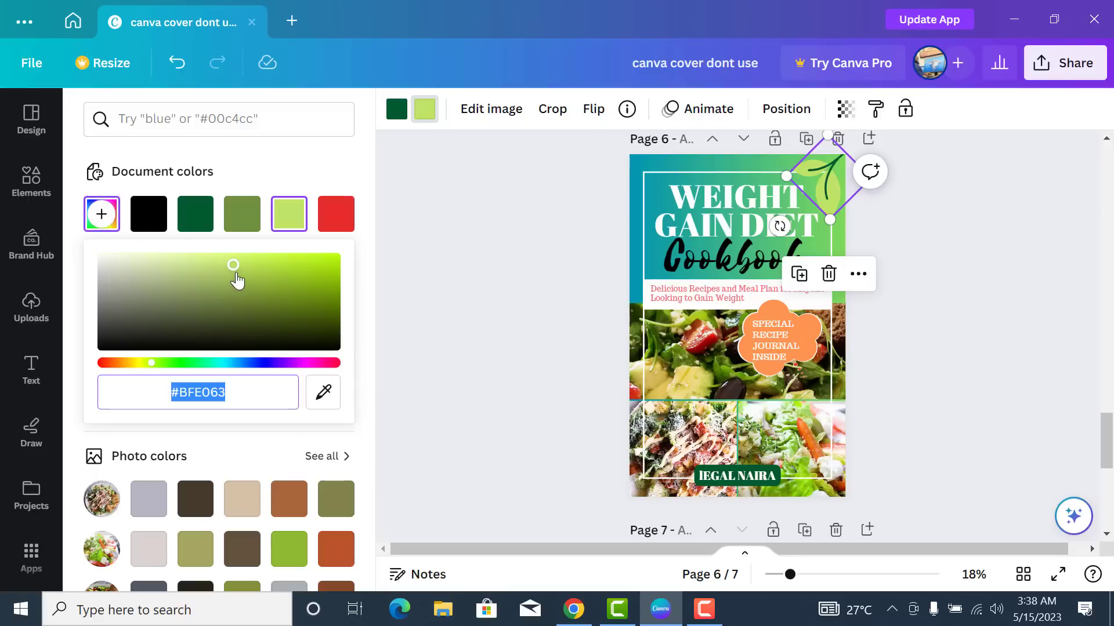
pyautogui.moveTo(233, 265); pyautogui.dragTo(324, 258)
pyautogui.click(487, 235)
pyautogui.click(877, 219)
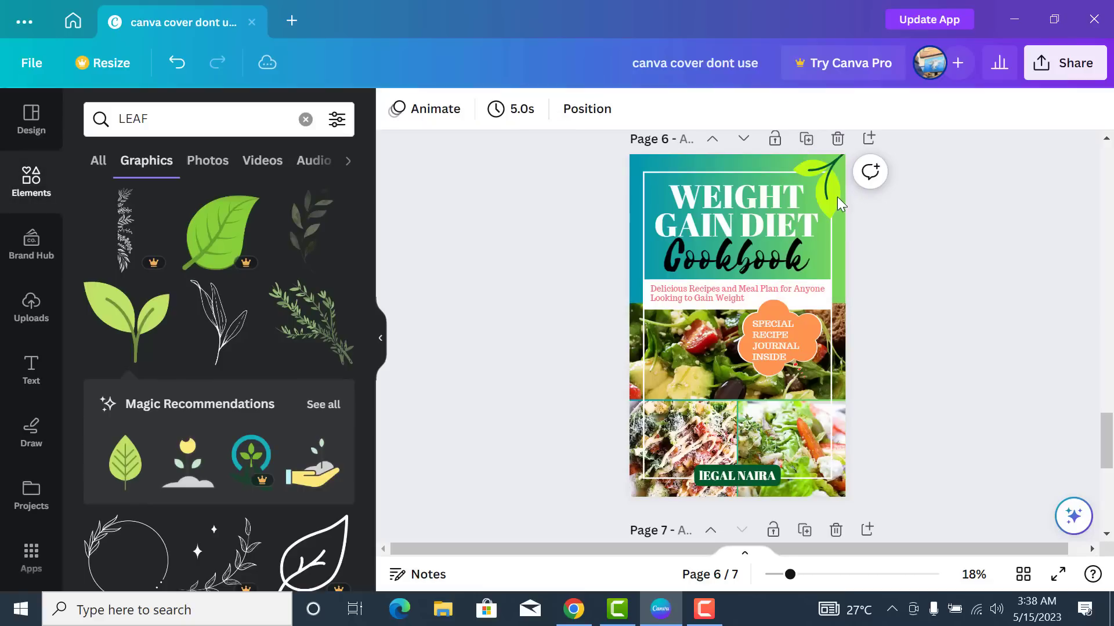
pyautogui.click(837, 197)
pyautogui.click(892, 211)
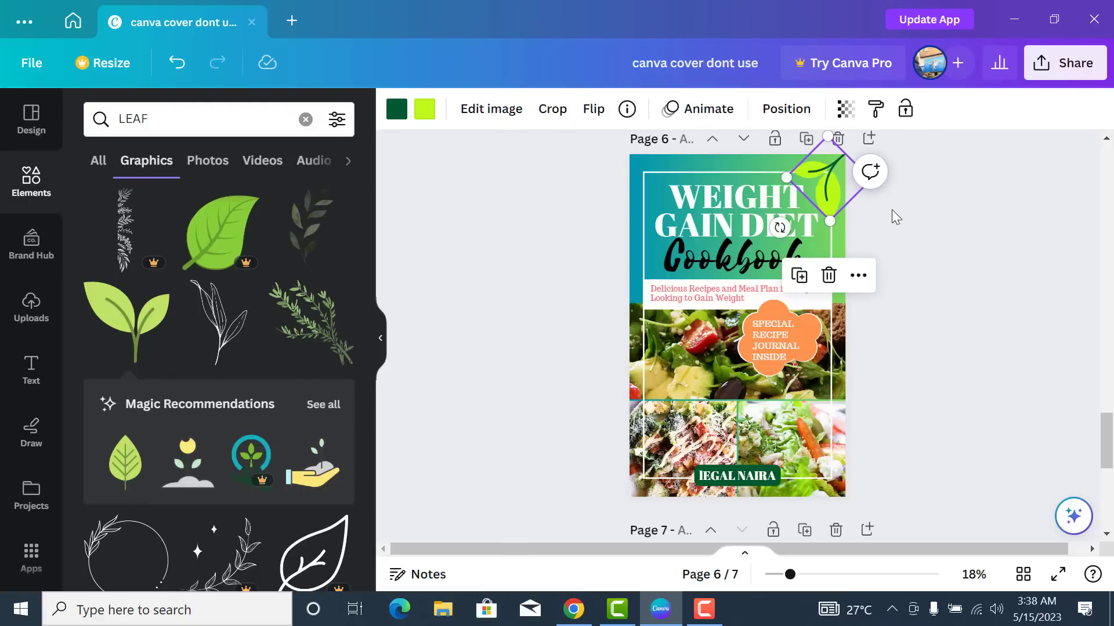
# - Deselect the leaf and switch to the browser showing remove.bg
pyautogui.click(920, 242)
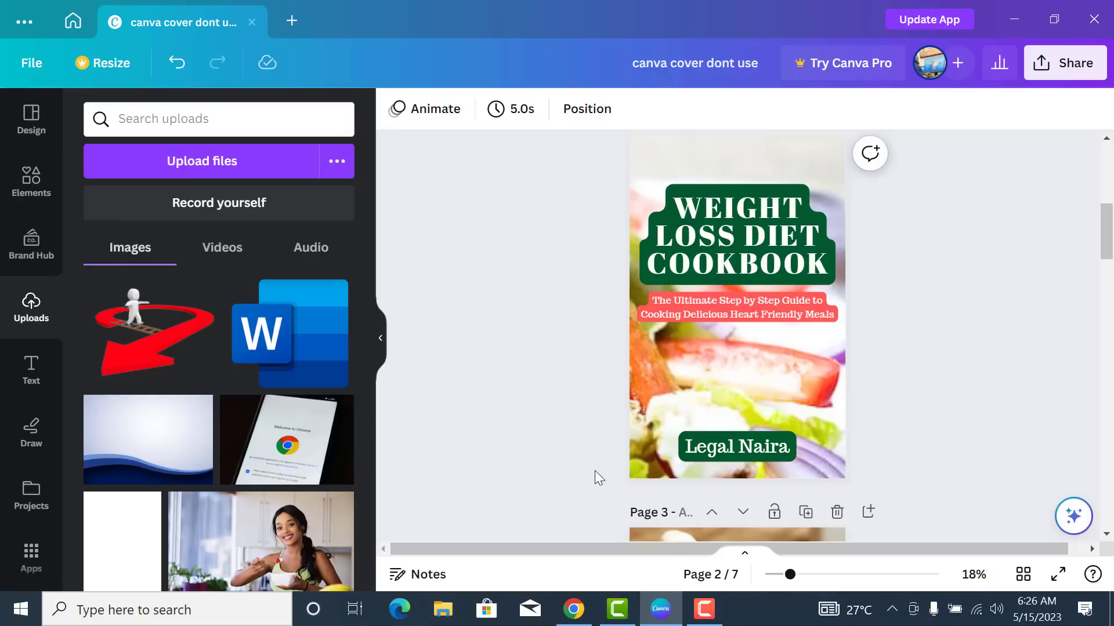
pyautogui.click(582, 618)
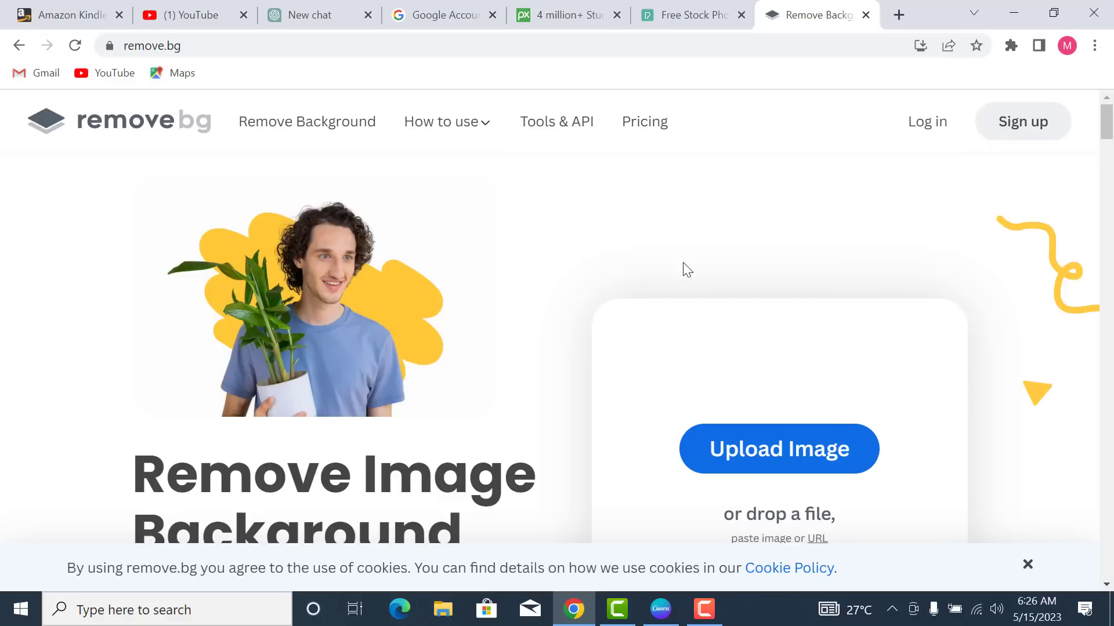
# - Compare the Pixabay and Pexels tabs, ending on the Pexels free stock photos homepage
pyautogui.click(190, 45)
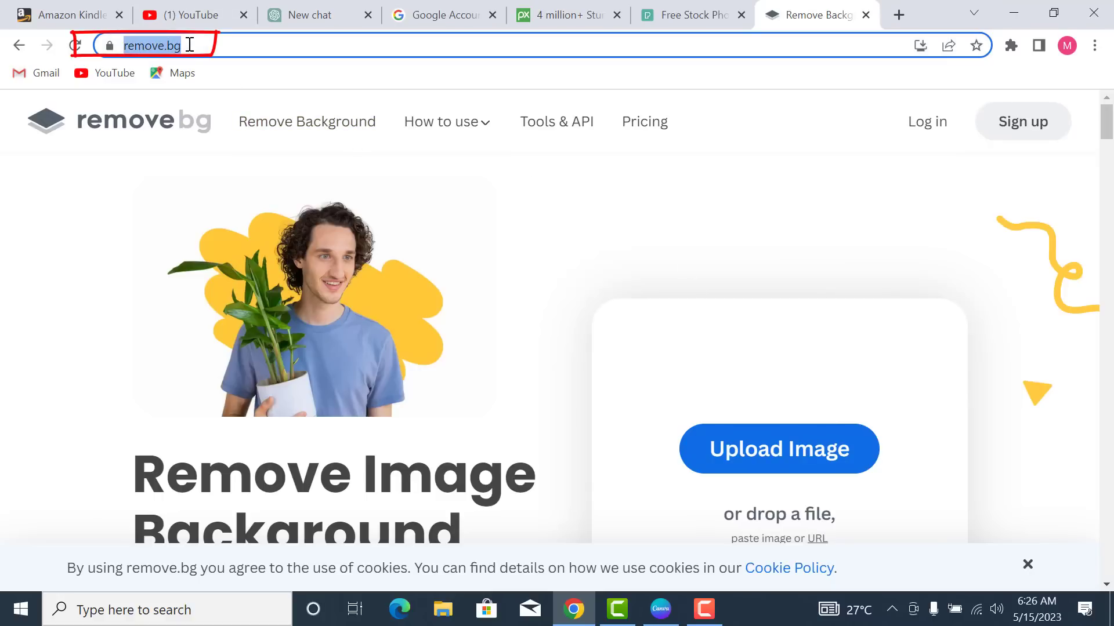
pyautogui.click(571, 18)
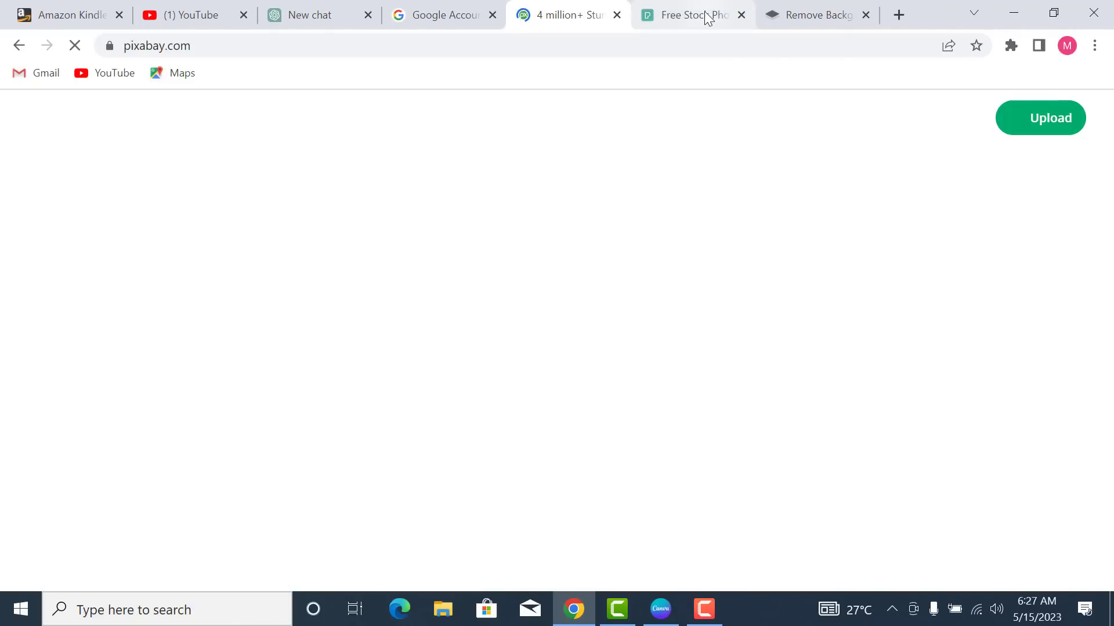
pyautogui.click(686, 18)
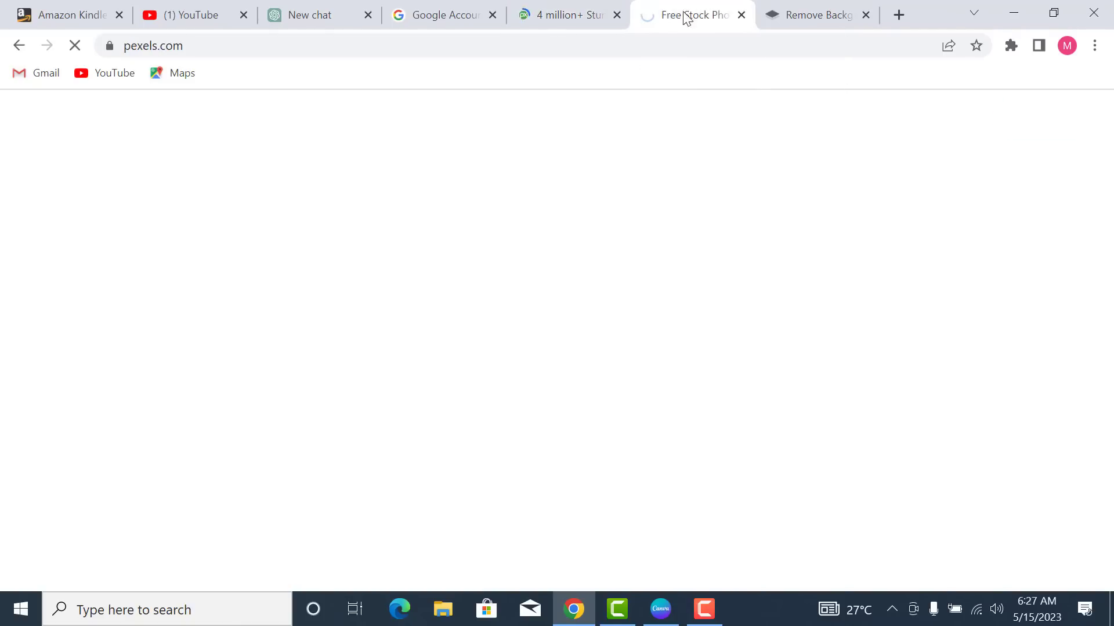
pyautogui.click(568, 17)
pyautogui.click(705, 21)
pyautogui.click(577, 20)
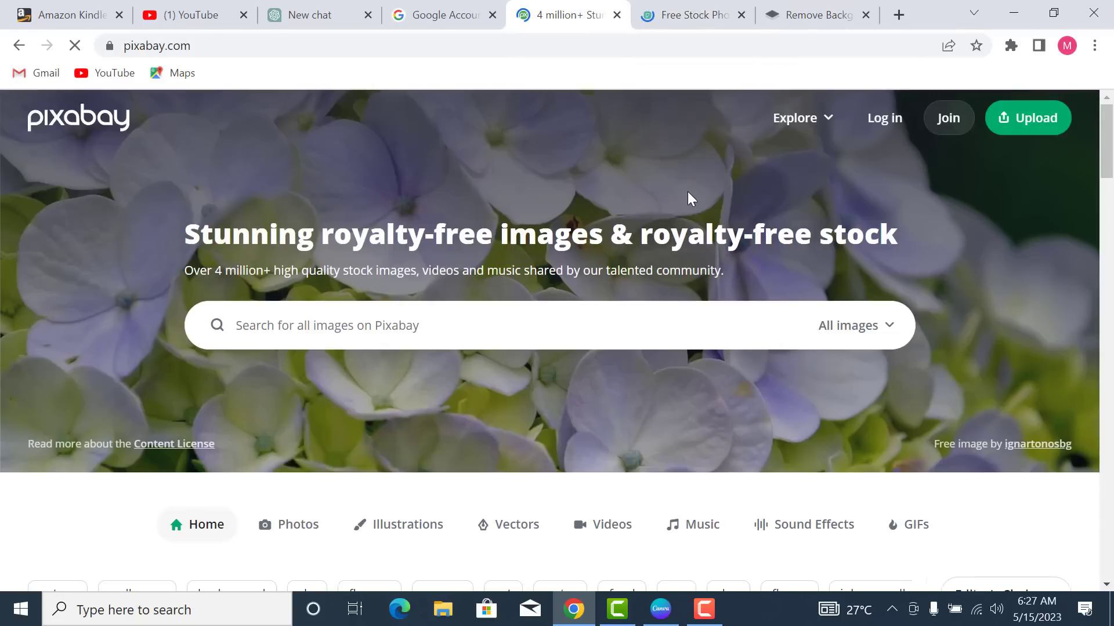
pyautogui.click(684, 19)
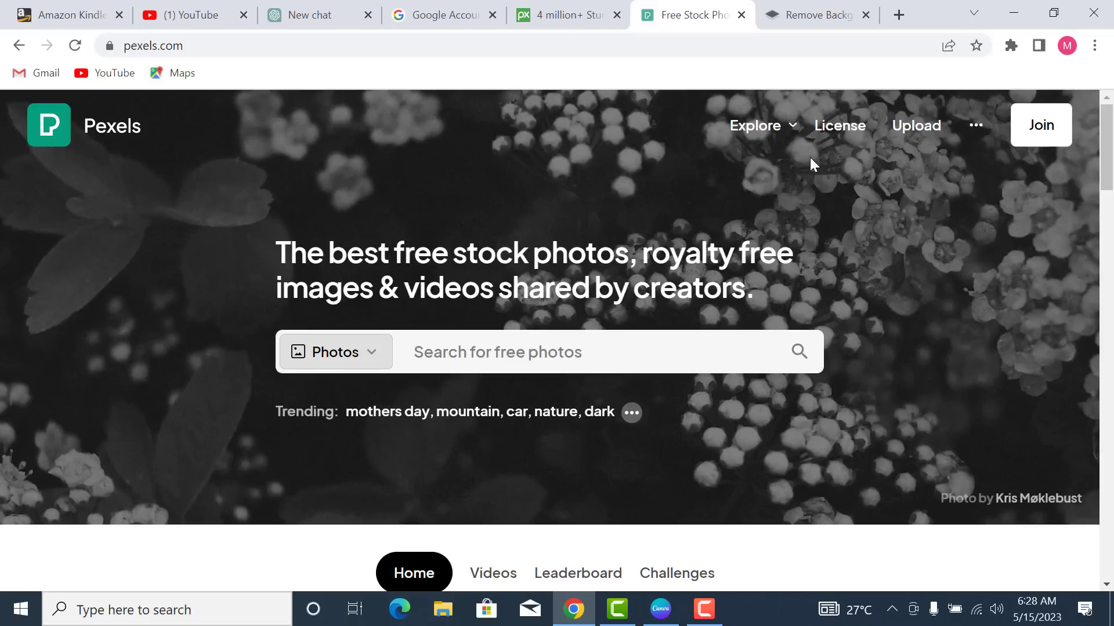
# - Glance at the remove.bg tab, then return to Pexels and click into the photo search box
pyautogui.click(827, 14)
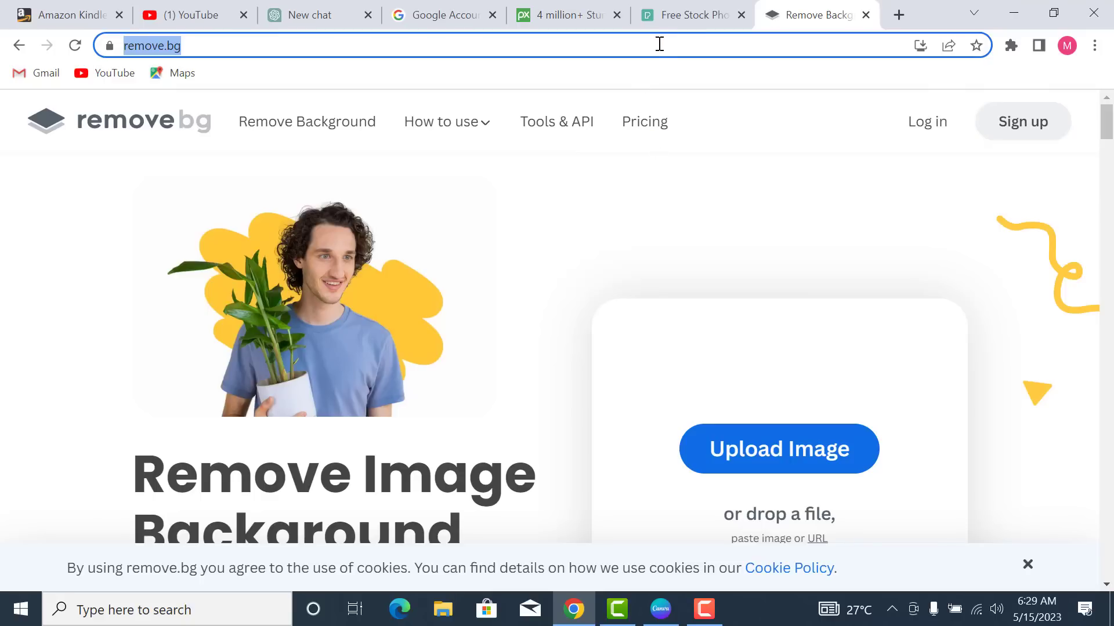
pyautogui.click(680, 15)
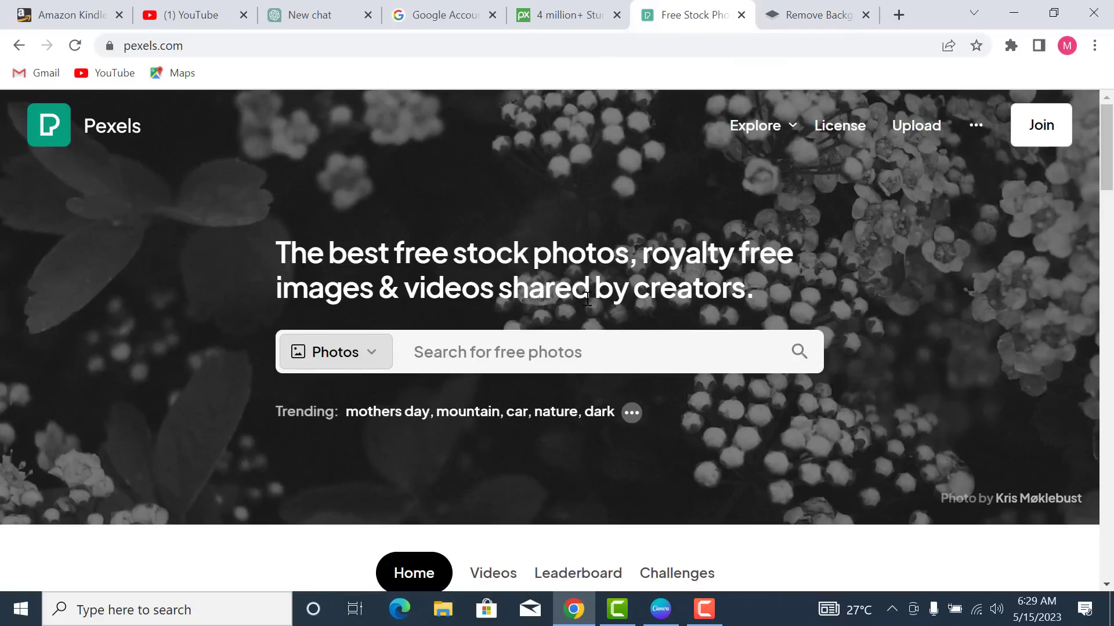
pyautogui.click(564, 361)
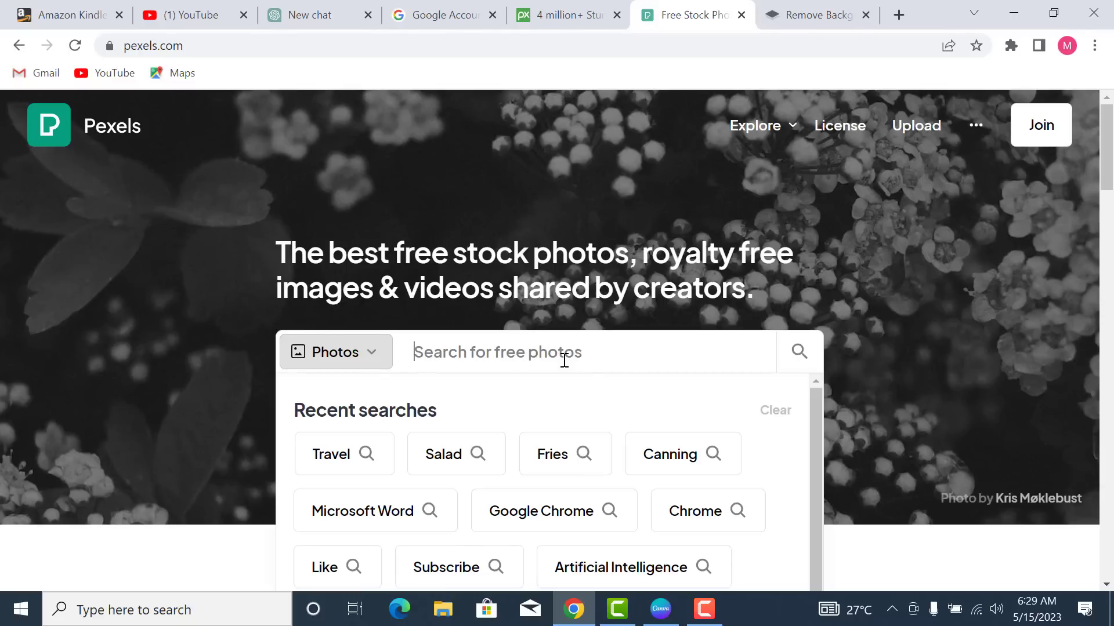
# - Rerun the recent 'Salad' search and scroll through the photo results
pyautogui.click(444, 454)
pyautogui.scroll(-2, 533, 306)
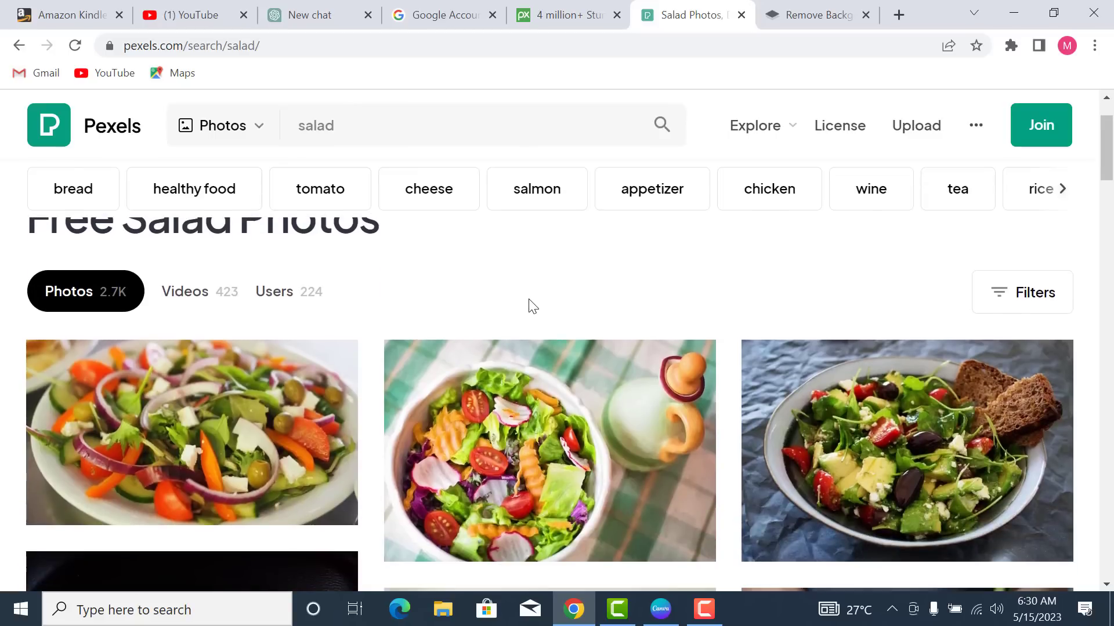
pyautogui.scroll(2, 533, 307)
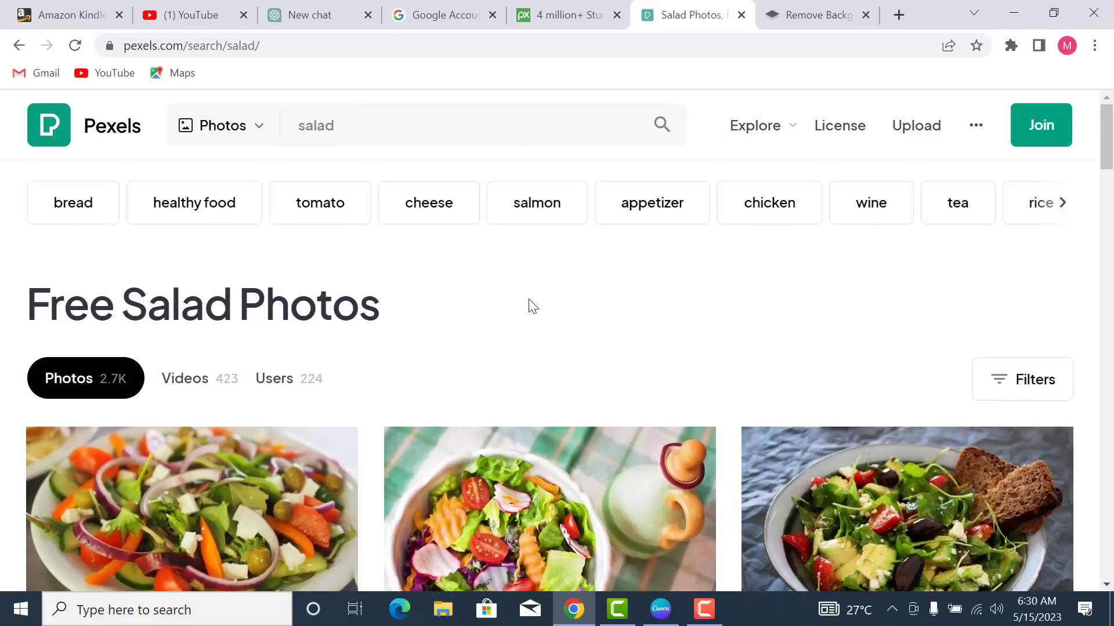
pyautogui.scroll(-10, 532, 307)
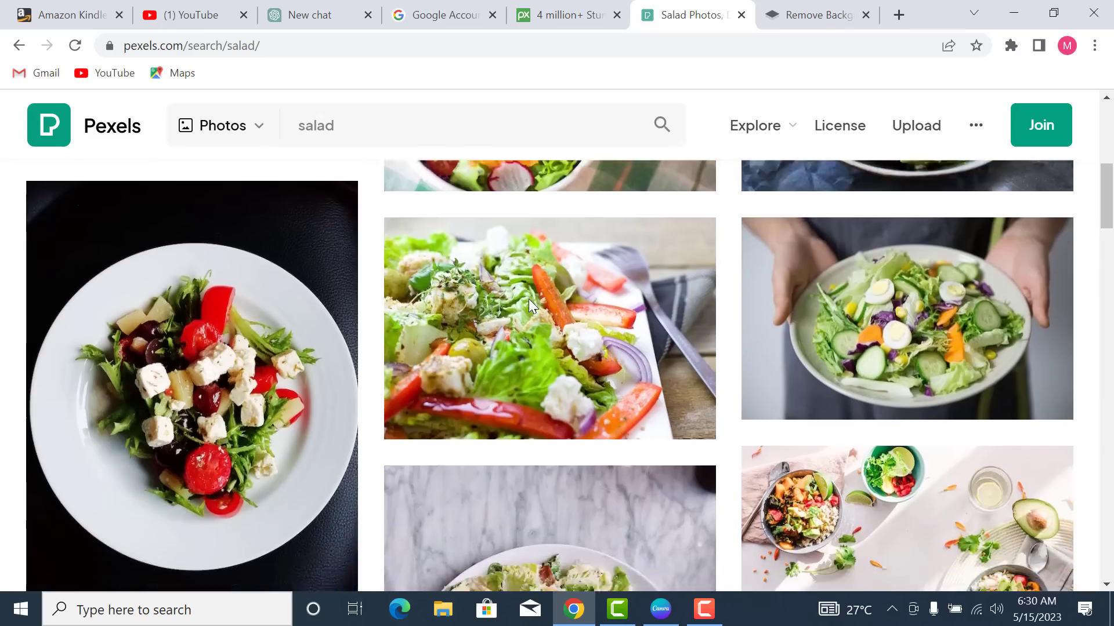
pyautogui.scroll(-14, 528, 298)
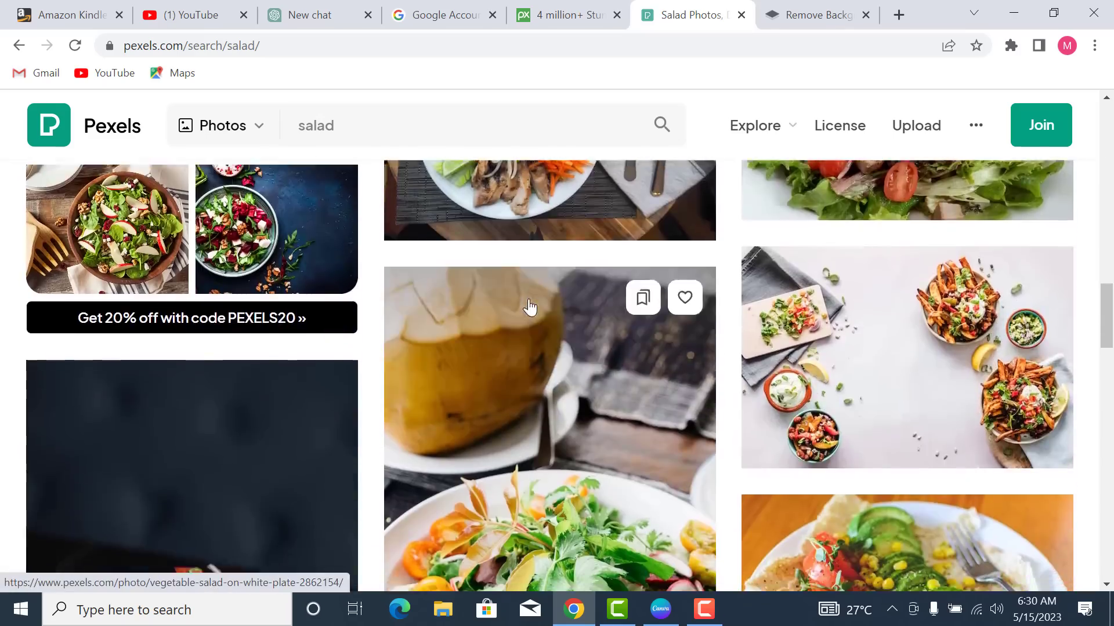
pyautogui.scroll(-12, 530, 307)
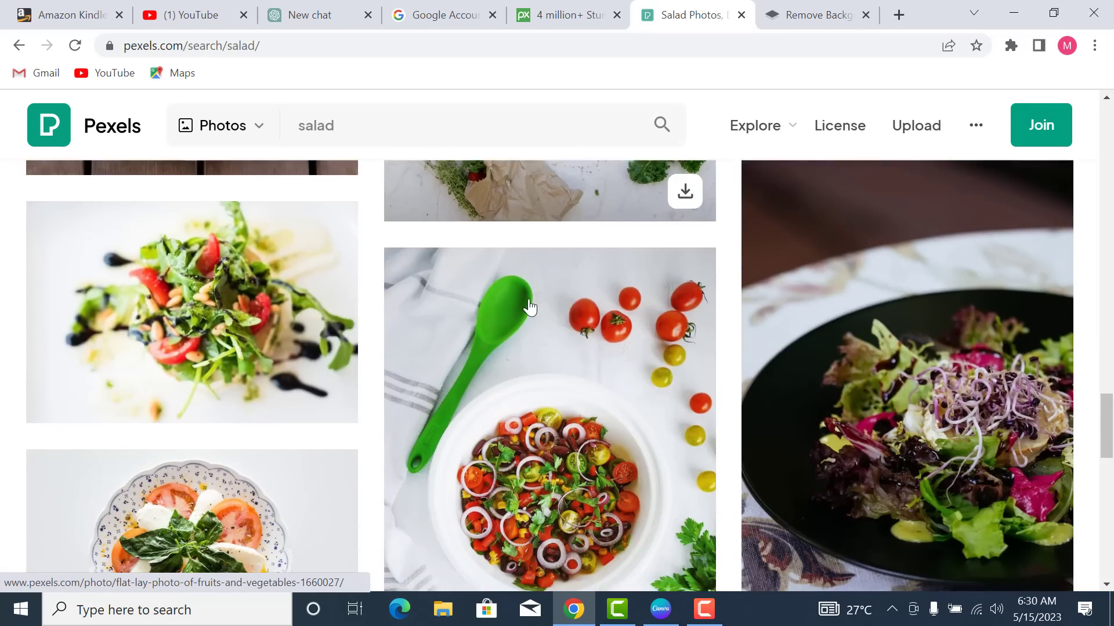
pyautogui.scroll(-6, 529, 307)
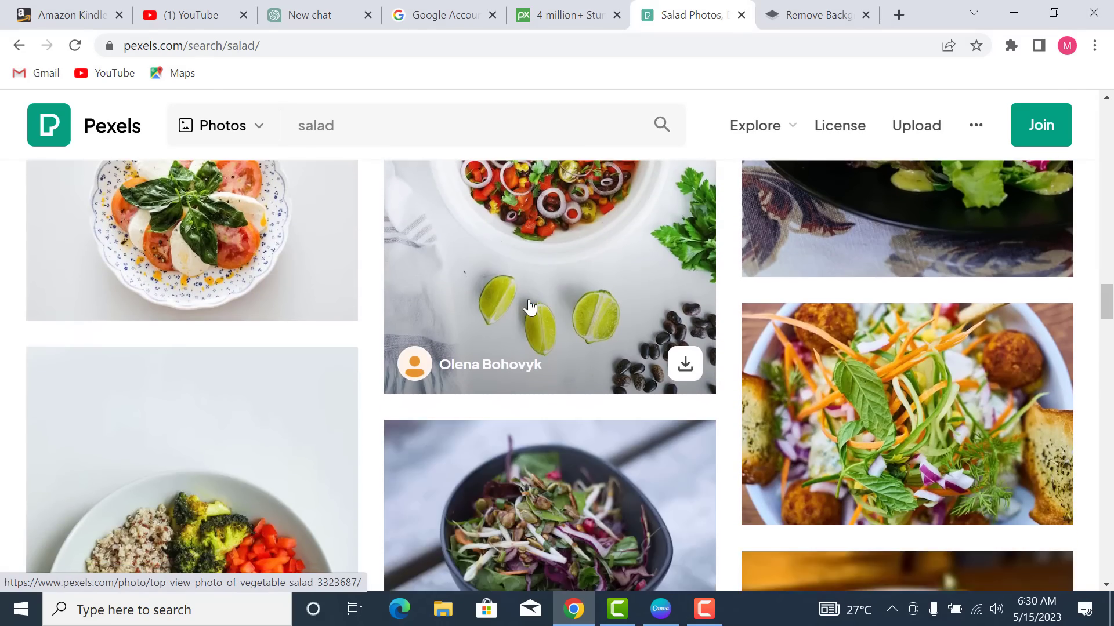
pyautogui.scroll(-8, 530, 307)
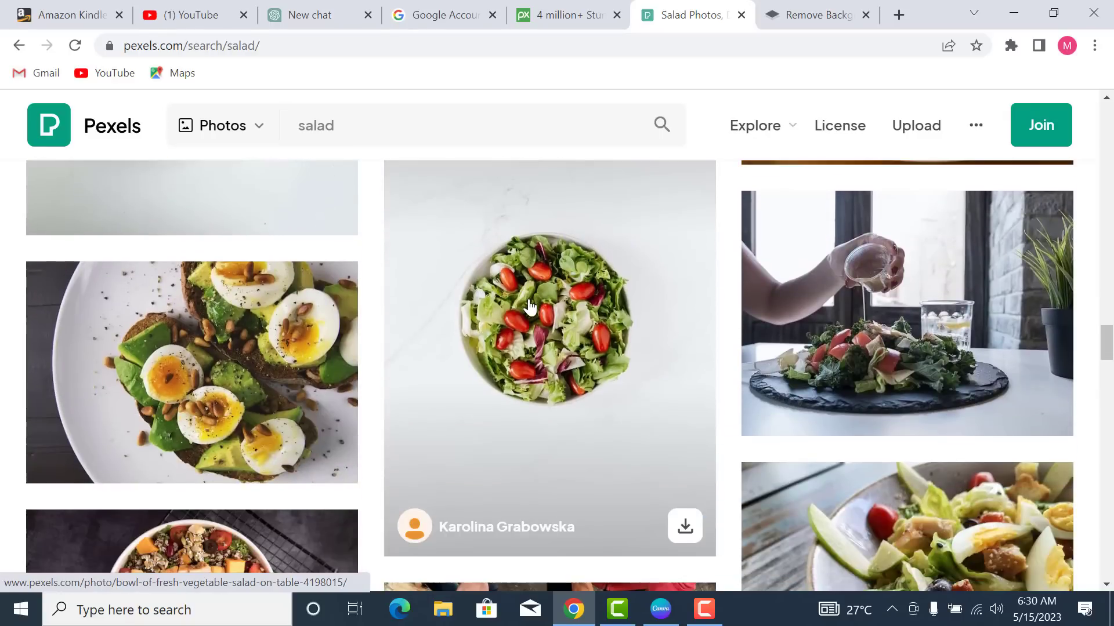
pyautogui.scroll(1, 529, 307)
pyautogui.scroll(-1, 529, 307)
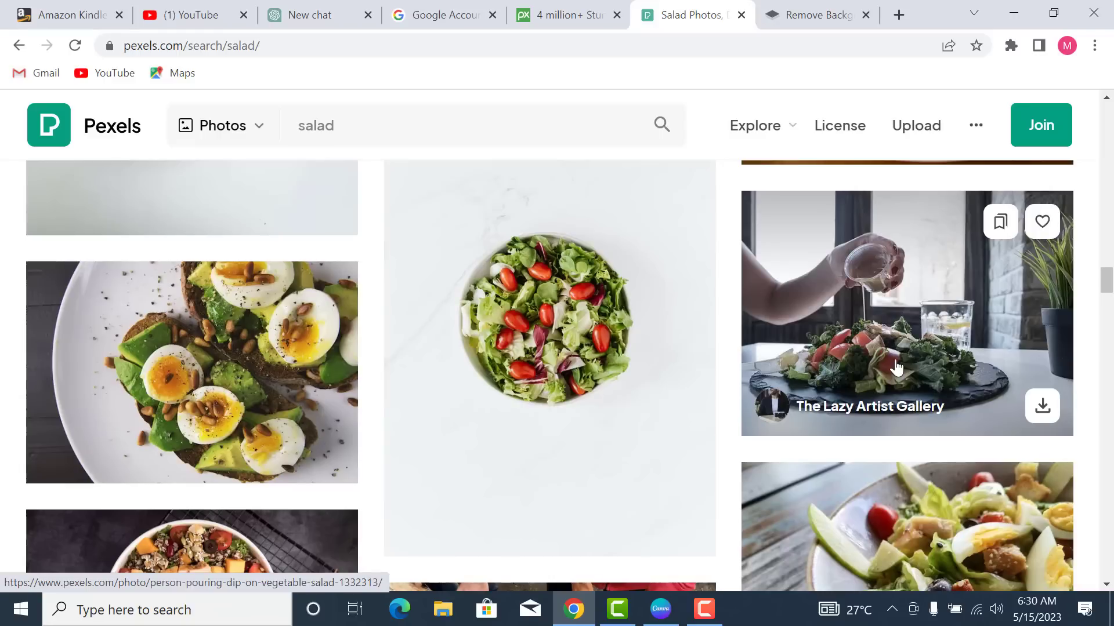
pyautogui.scroll(-3, 898, 371)
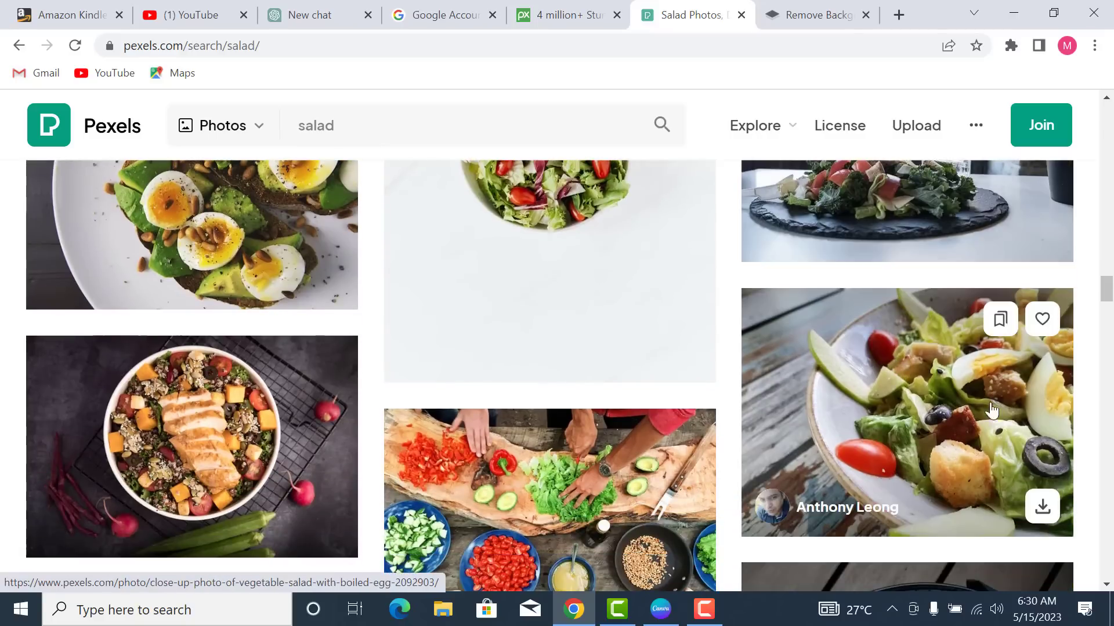
# - Open the egg salad, white salad bowl and vegetable bowl photos in new tabs
pyautogui.rightClick(882, 409)
pyautogui.click(921, 131)
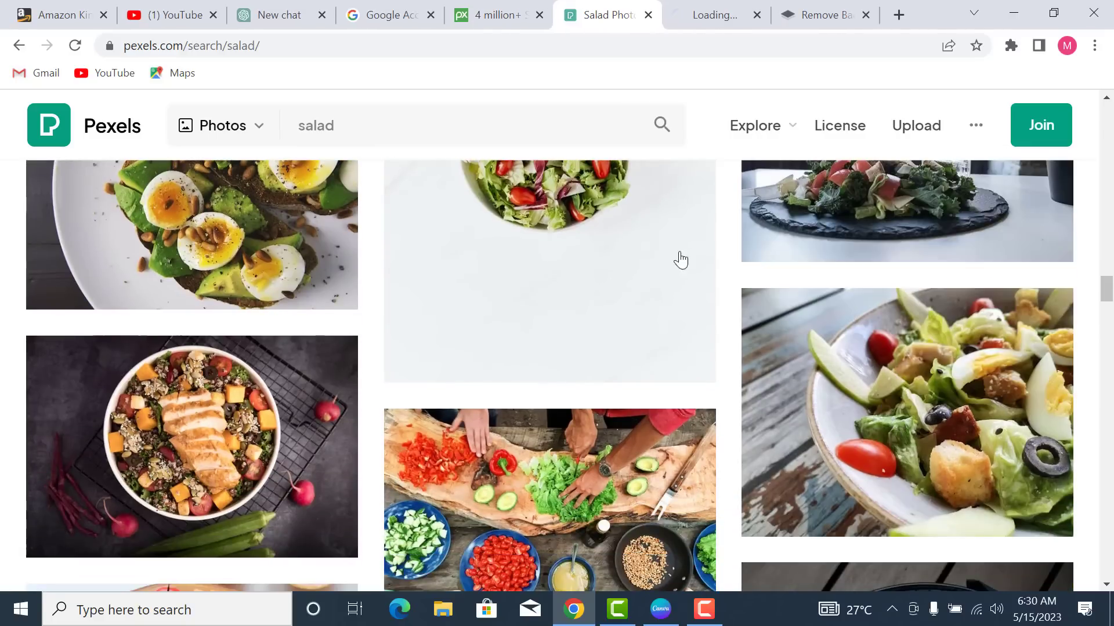
pyautogui.scroll(8, 506, 371)
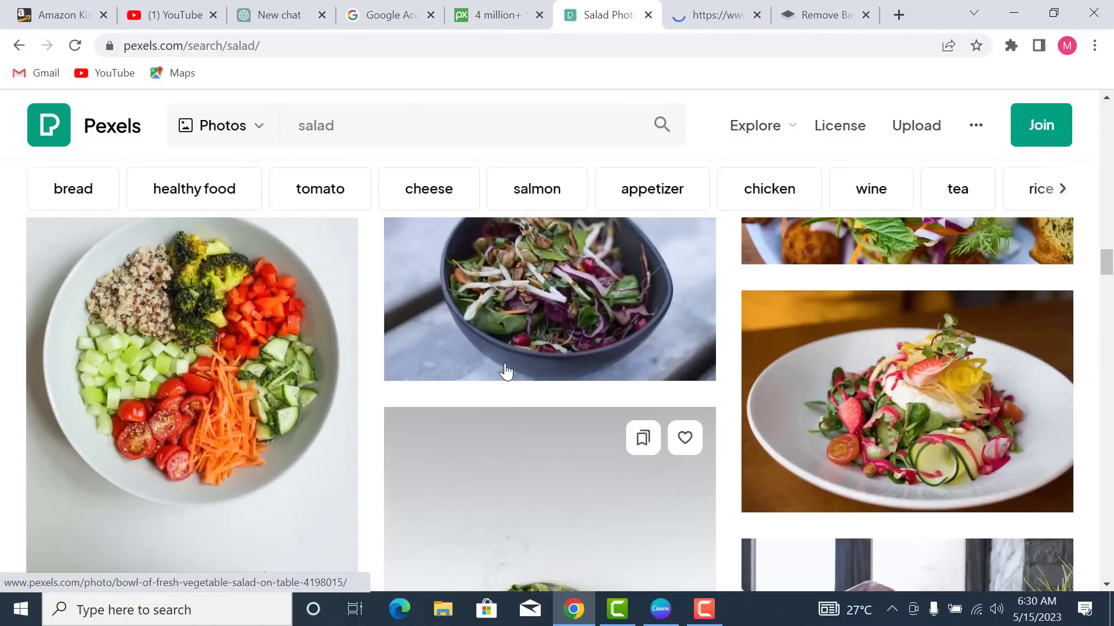
pyautogui.scroll(-3, 542, 446)
pyautogui.scroll(-2, 543, 445)
pyautogui.rightClick(579, 411)
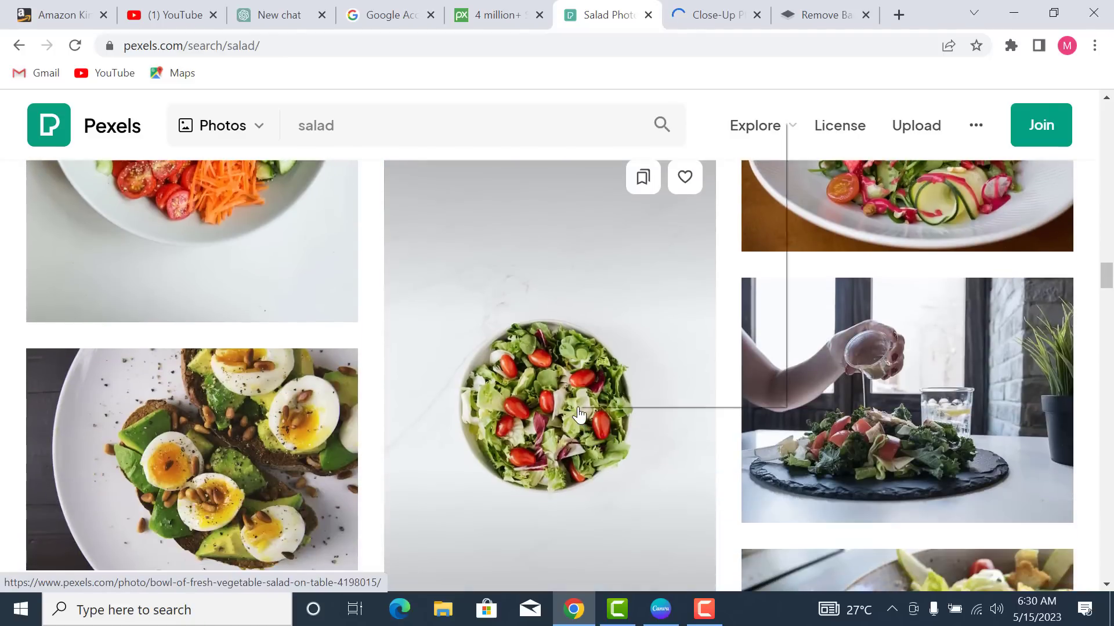
pyautogui.click(587, 136)
pyautogui.scroll(5, 425, 373)
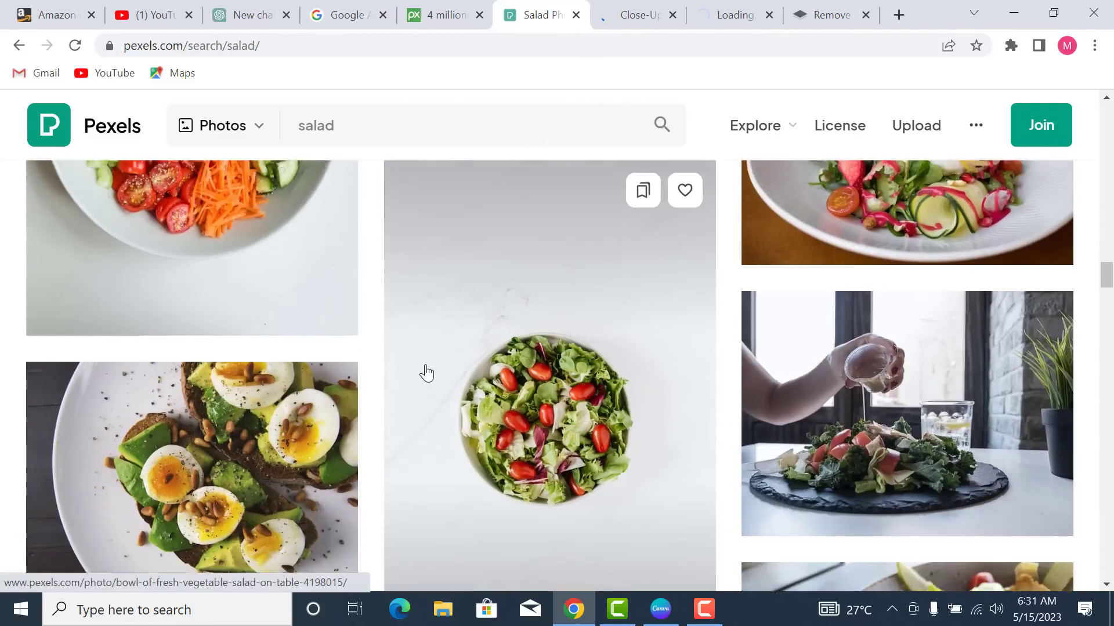
pyautogui.scroll(-5, 426, 373)
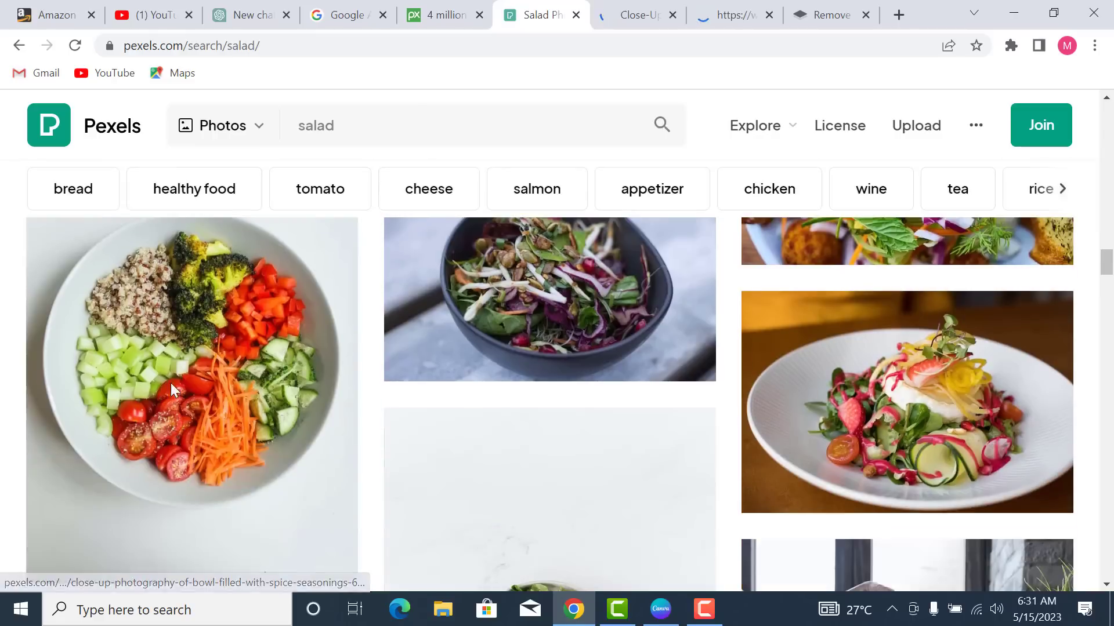
pyautogui.rightClick(204, 344)
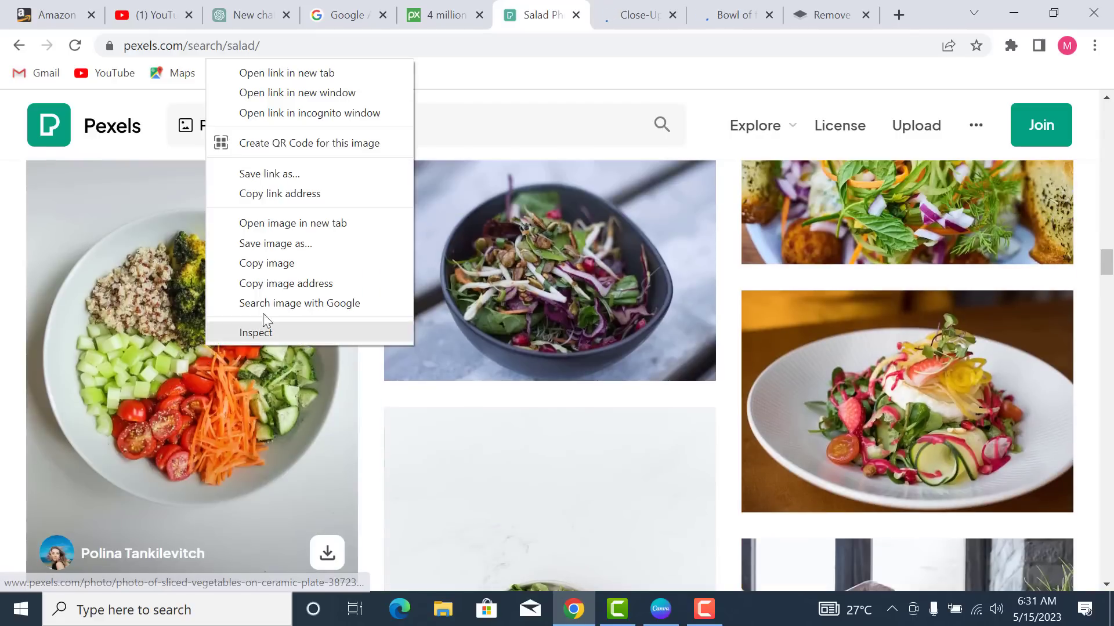
pyautogui.click(292, 70)
pyautogui.scroll(10, 476, 400)
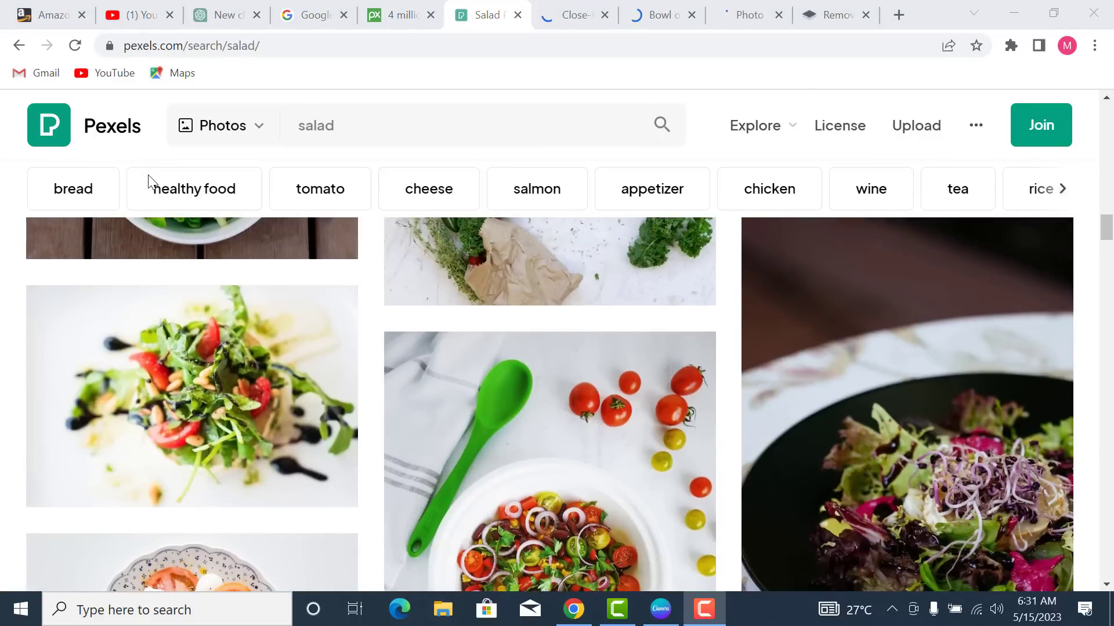
pyautogui.moveTo(351, 427)
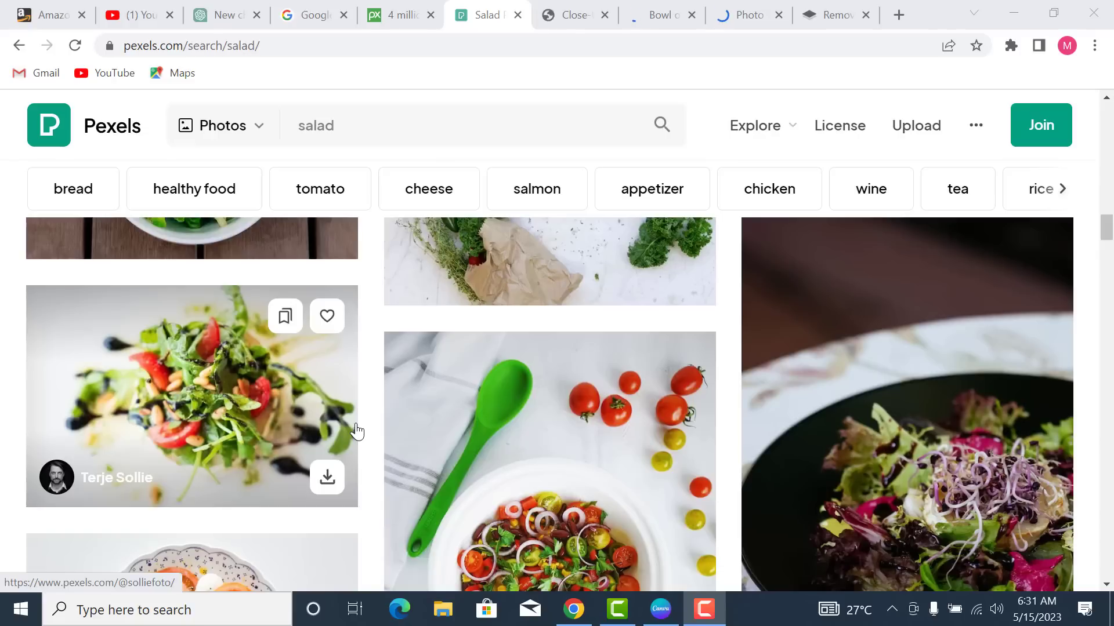
# - Clear the salad search term and scroll down through the photo results
pyautogui.click(355, 128)
pyautogui.press('BackSpace')
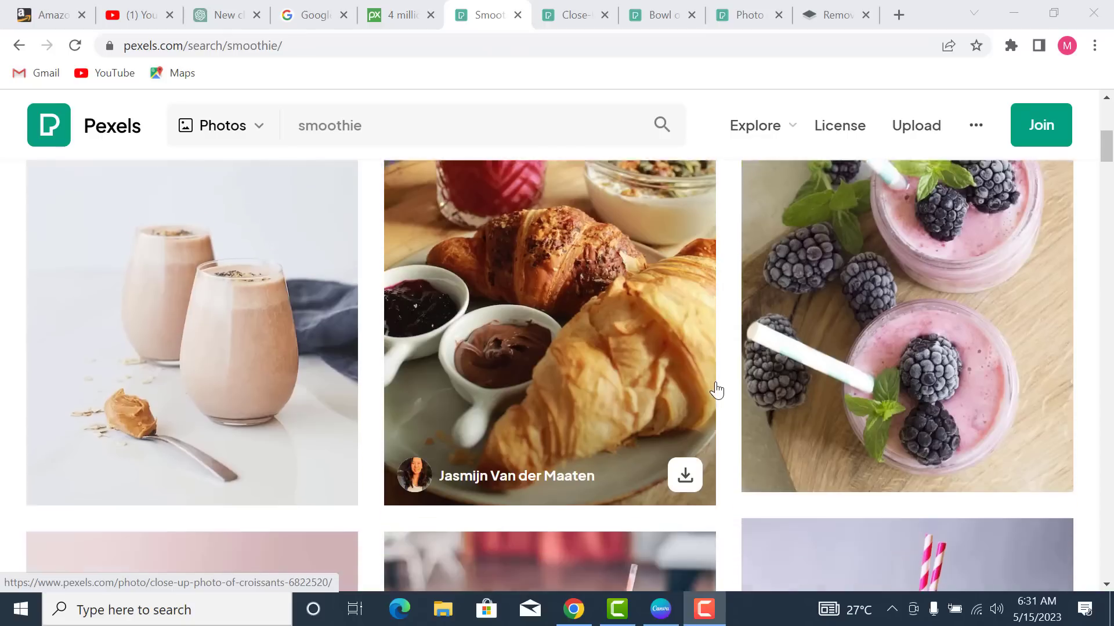
pyautogui.scroll(-10, 717, 390)
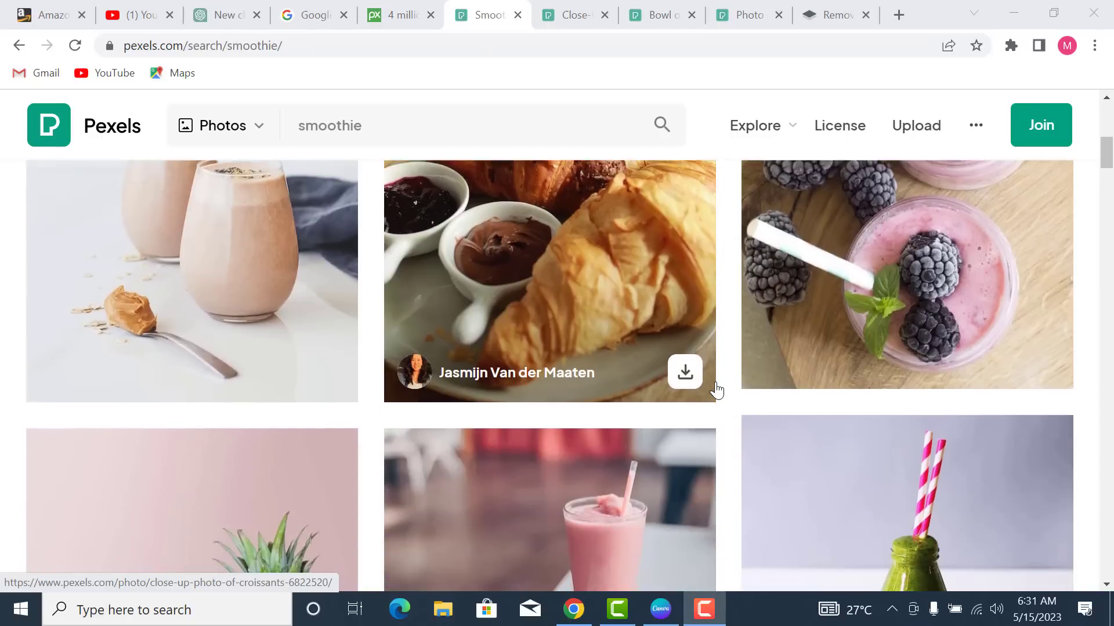
pyautogui.scroll(-10, 717, 390)
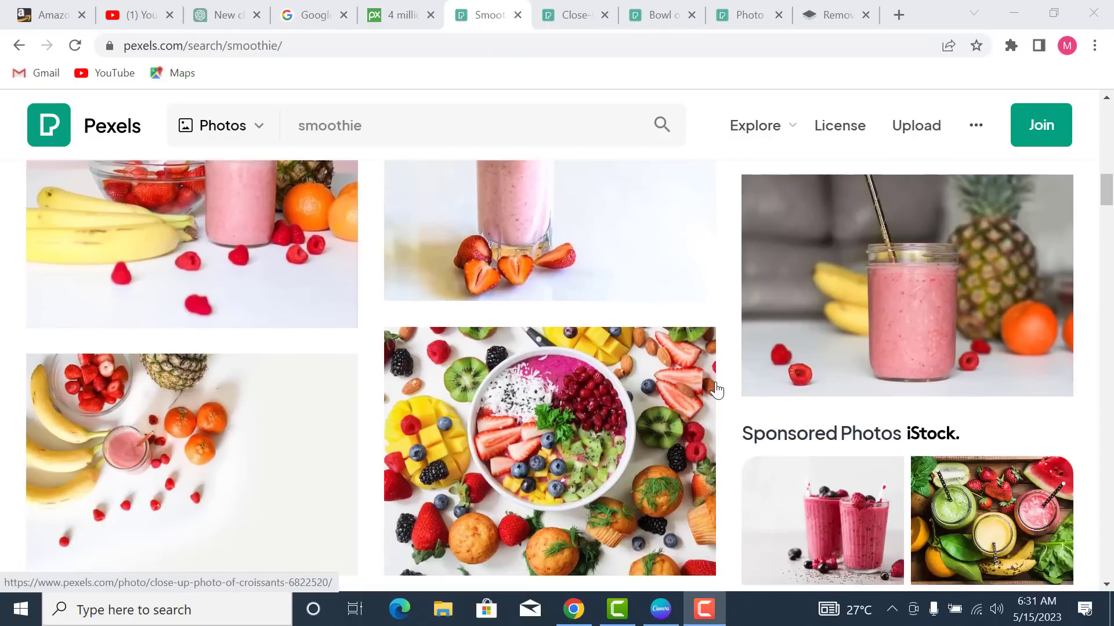
pyautogui.scroll(-10, 717, 390)
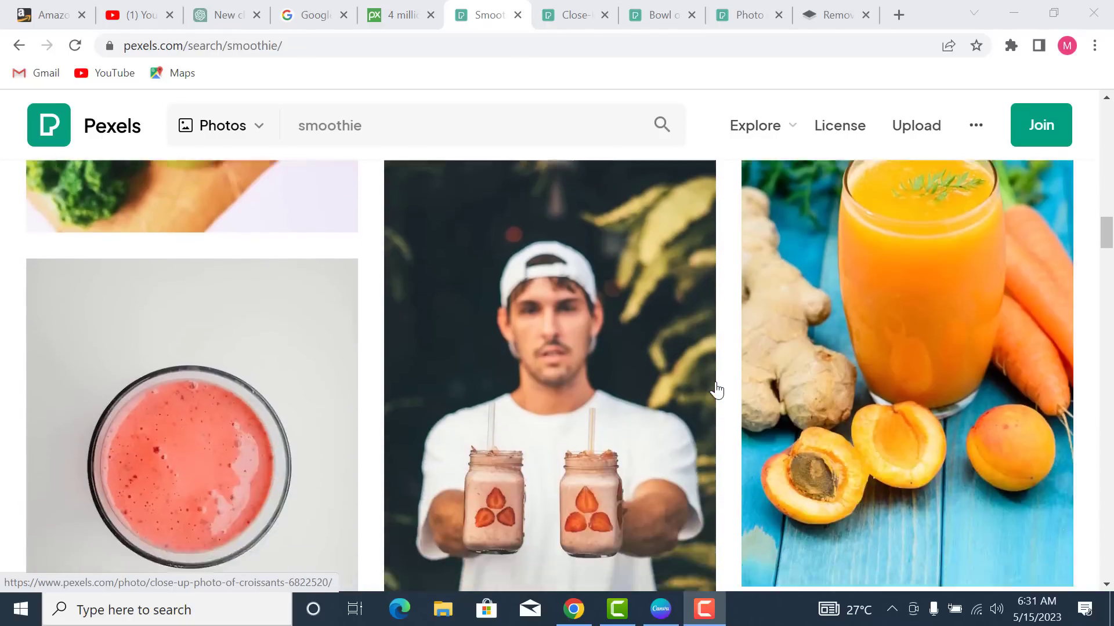
pyautogui.scroll(-2, 716, 390)
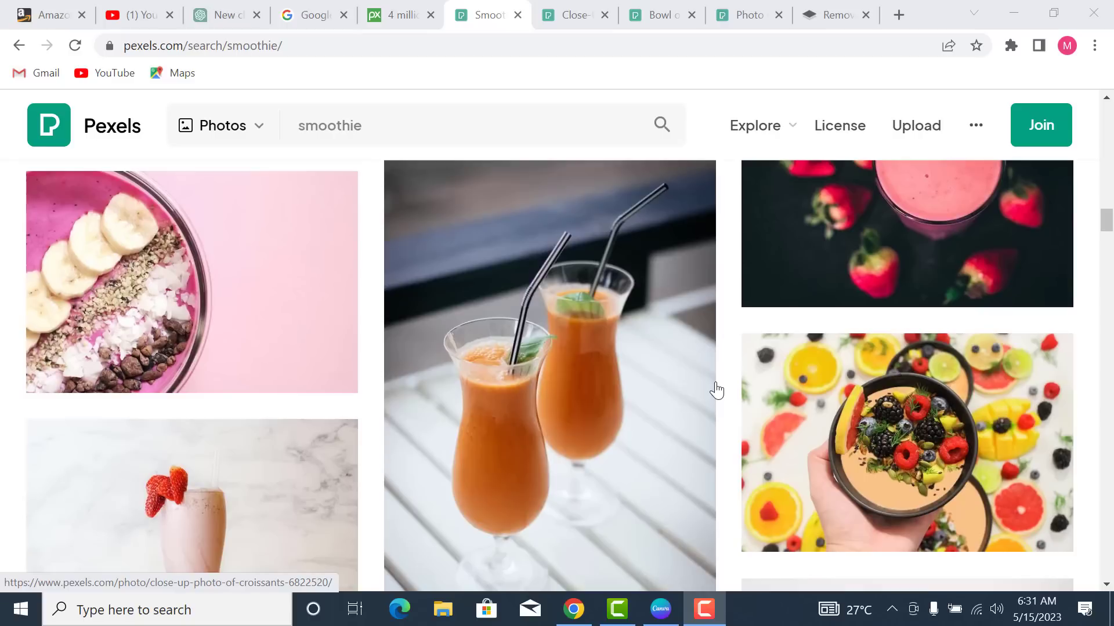
pyautogui.scroll(-6, 717, 390)
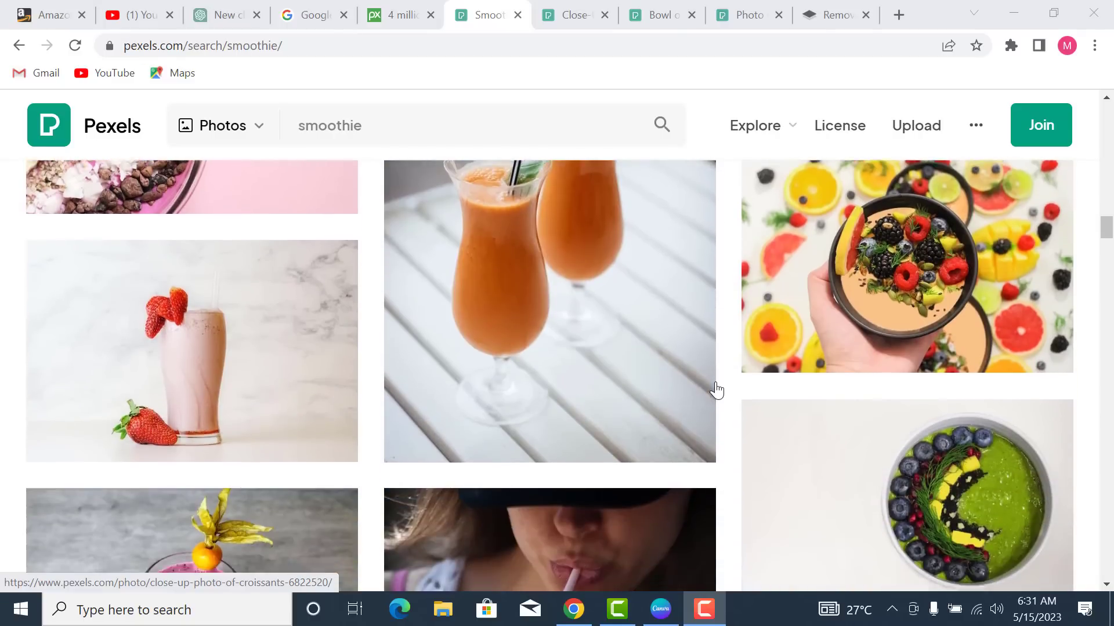
pyautogui.scroll(-11, 717, 391)
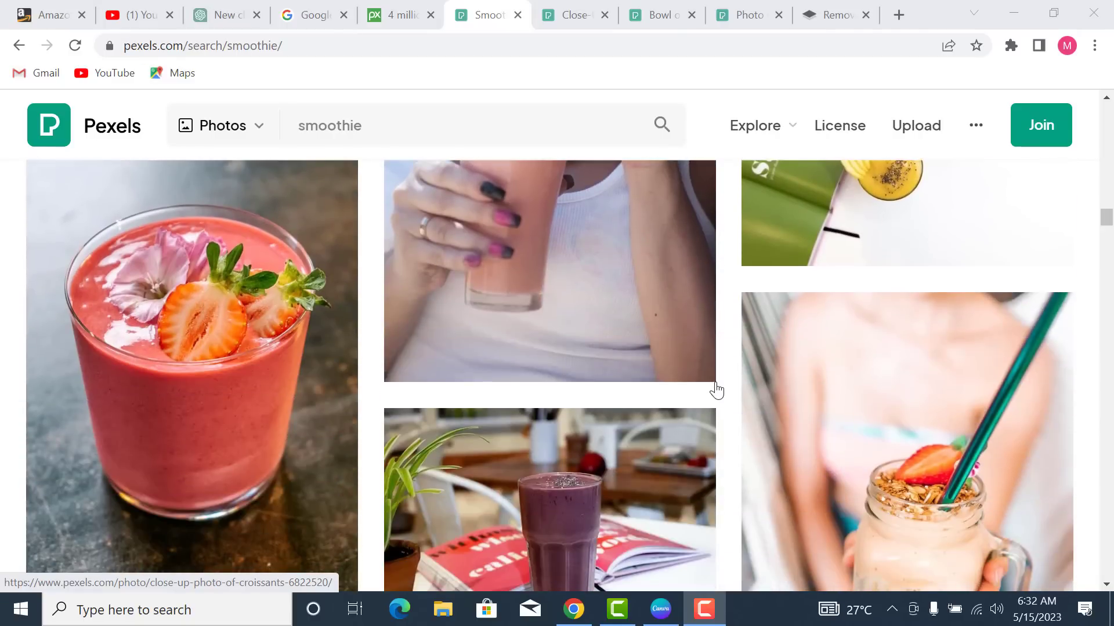
pyautogui.scroll(-15, 717, 390)
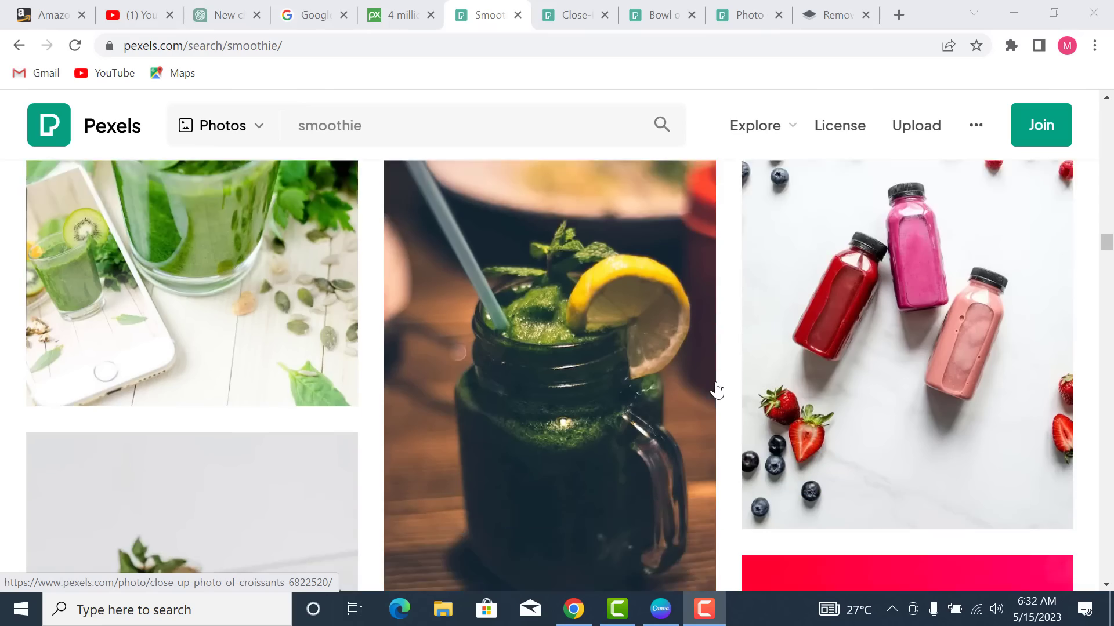
pyautogui.scroll(-3, 717, 390)
# - Open the hand-held fruit bowl photo in a new tab
pyautogui.scroll(15, 719, 391)
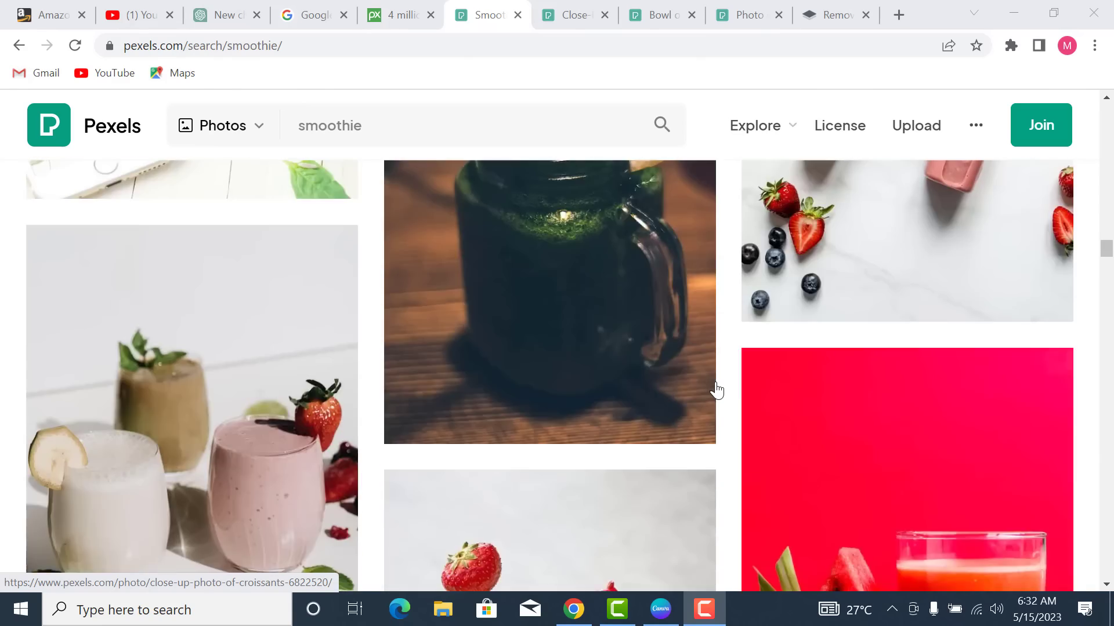
pyautogui.scroll(10, 727, 392)
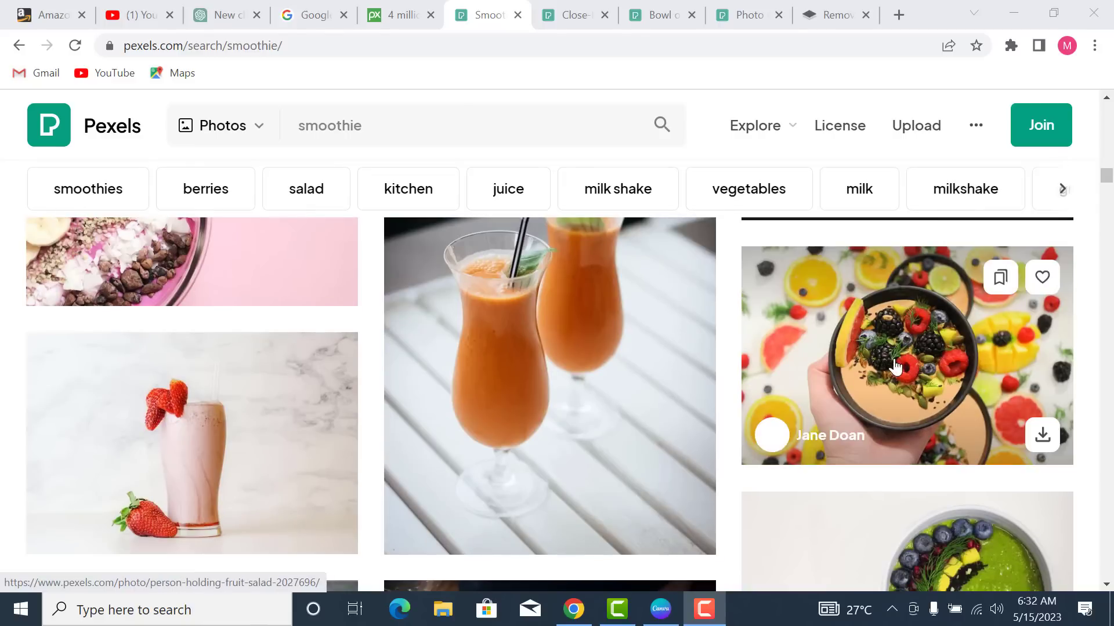
pyautogui.scroll(5, 876, 384)
pyautogui.scroll(-8, 906, 392)
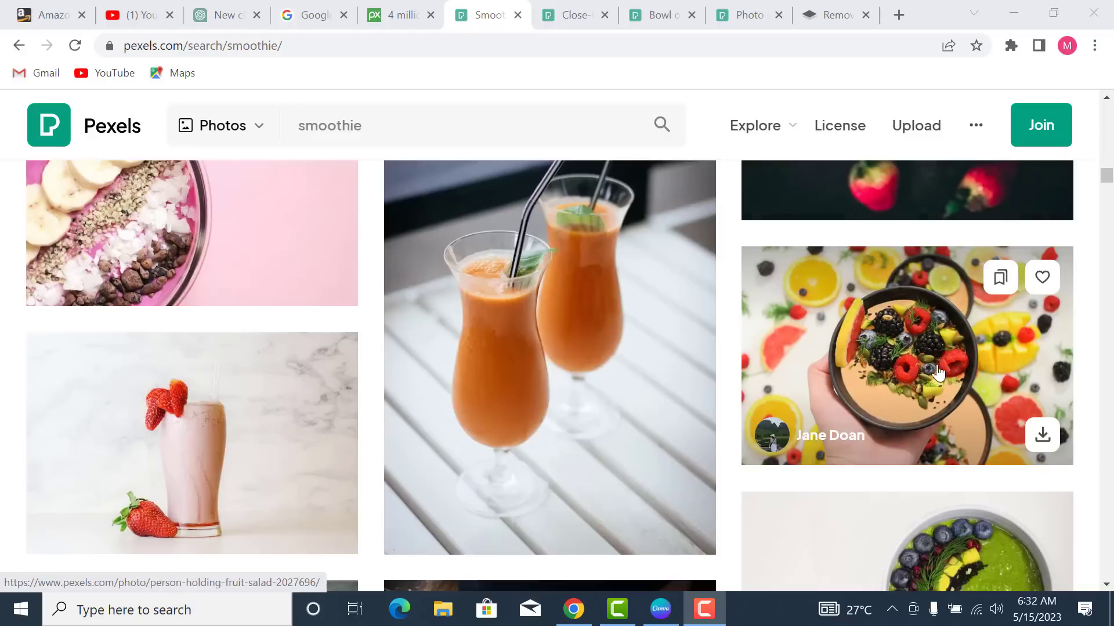
pyautogui.rightClick(872, 375)
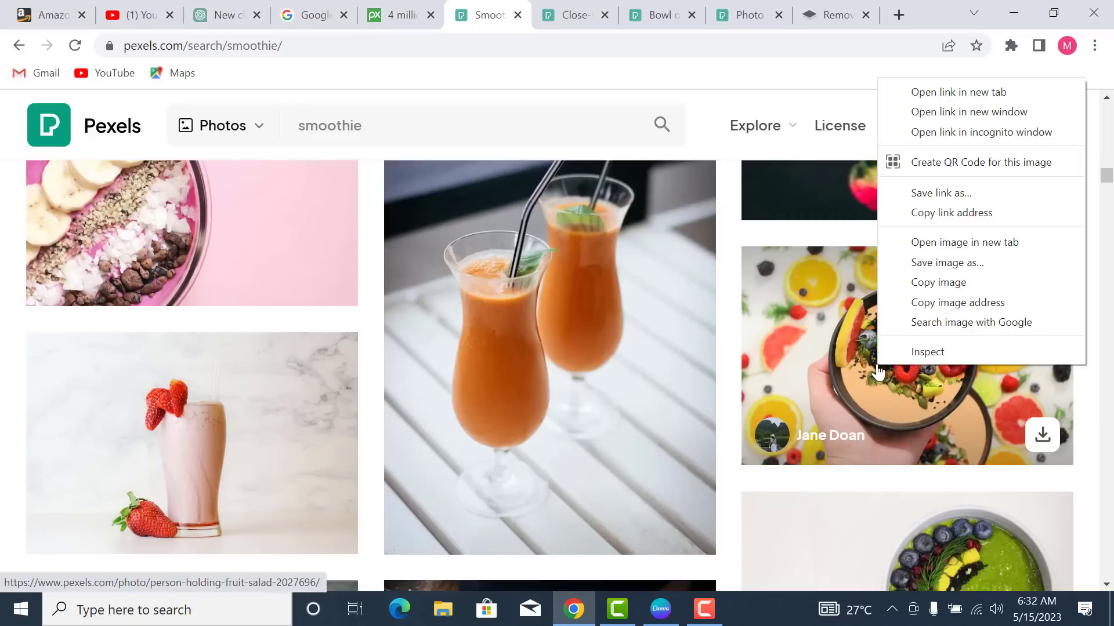
pyautogui.click(944, 91)
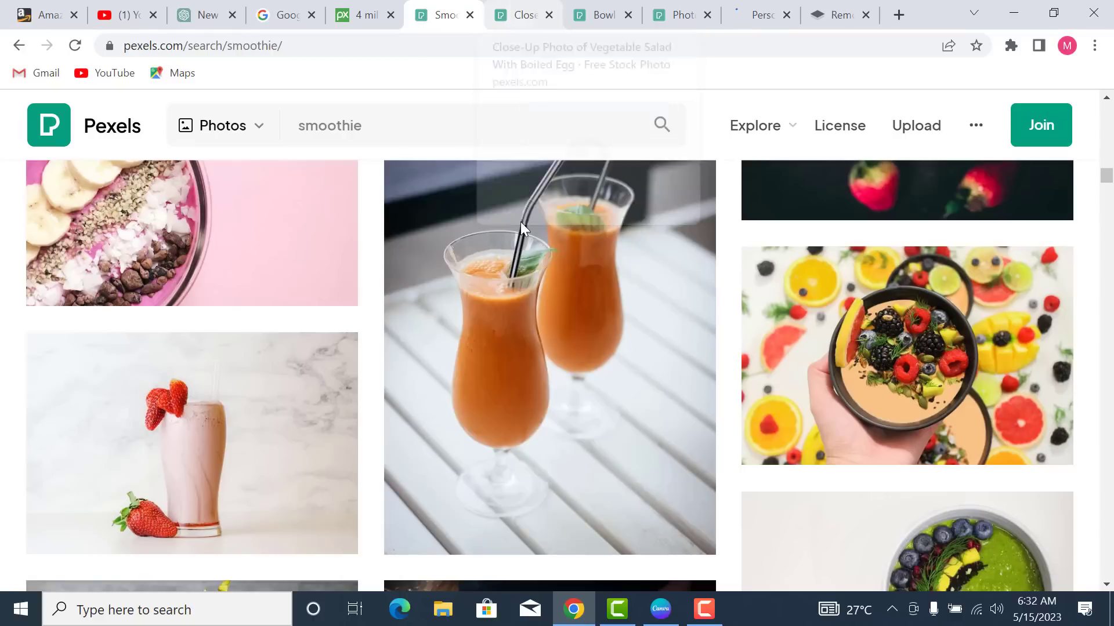
# - Download the close-up vegetable salad and salad bowl photos from Pexels
pyautogui.click(522, 17)
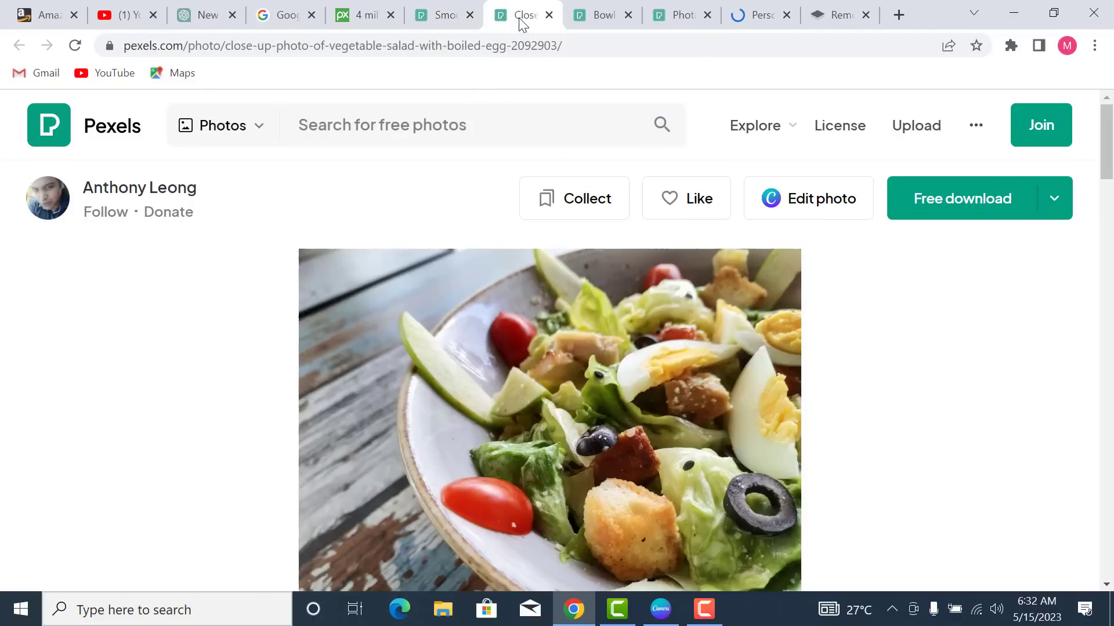
pyautogui.scroll(-2, 757, 299)
pyautogui.click(935, 207)
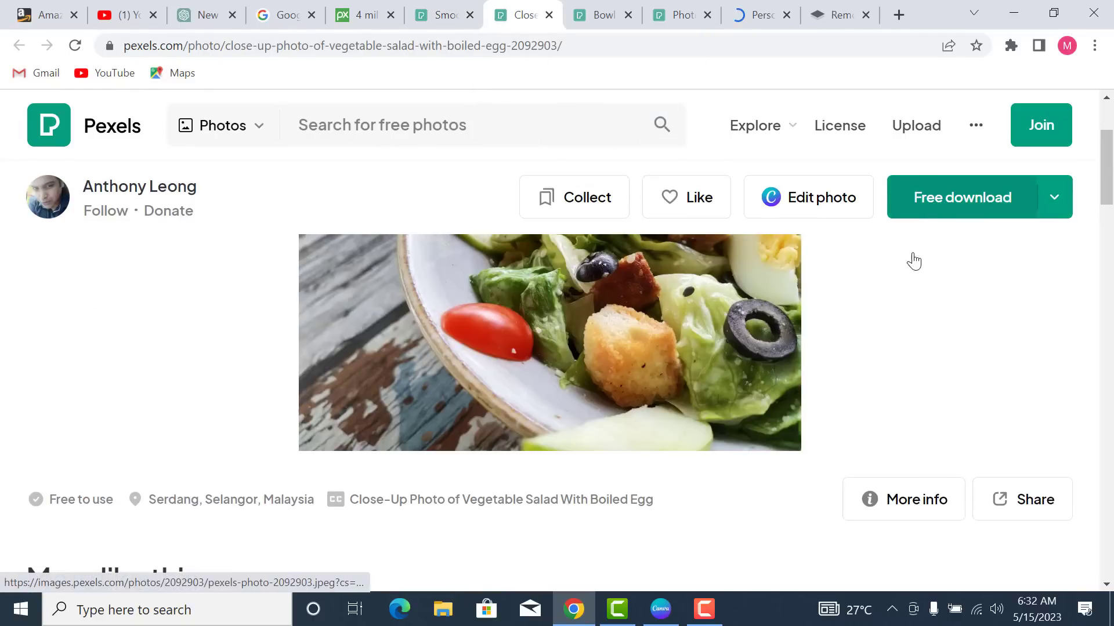
pyautogui.click(597, 18)
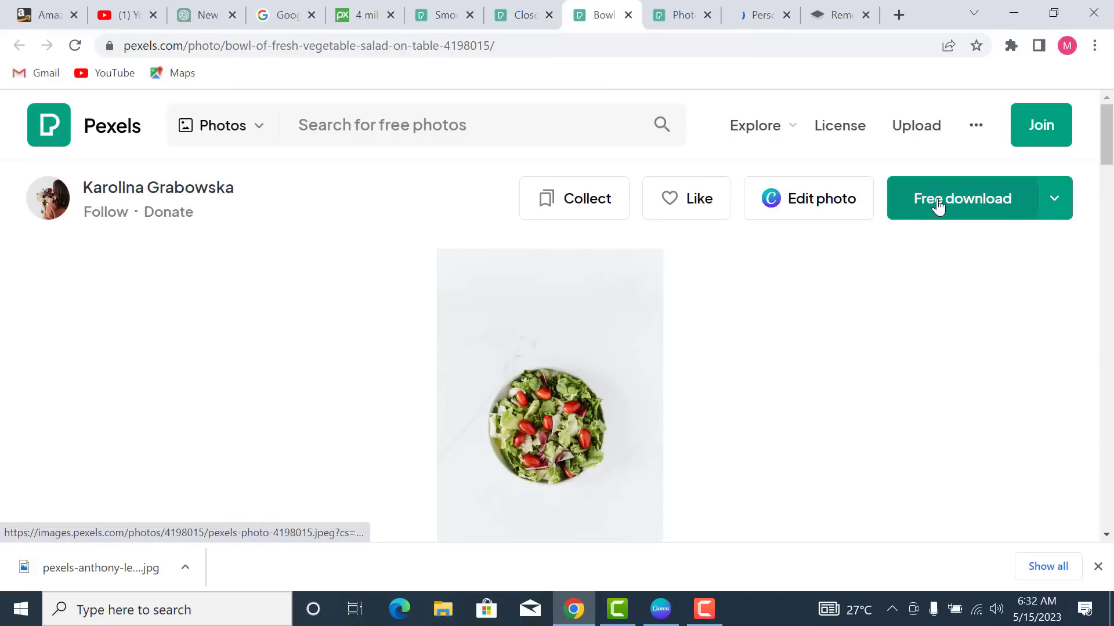
pyautogui.rightClick(936, 208)
pyautogui.click(920, 222)
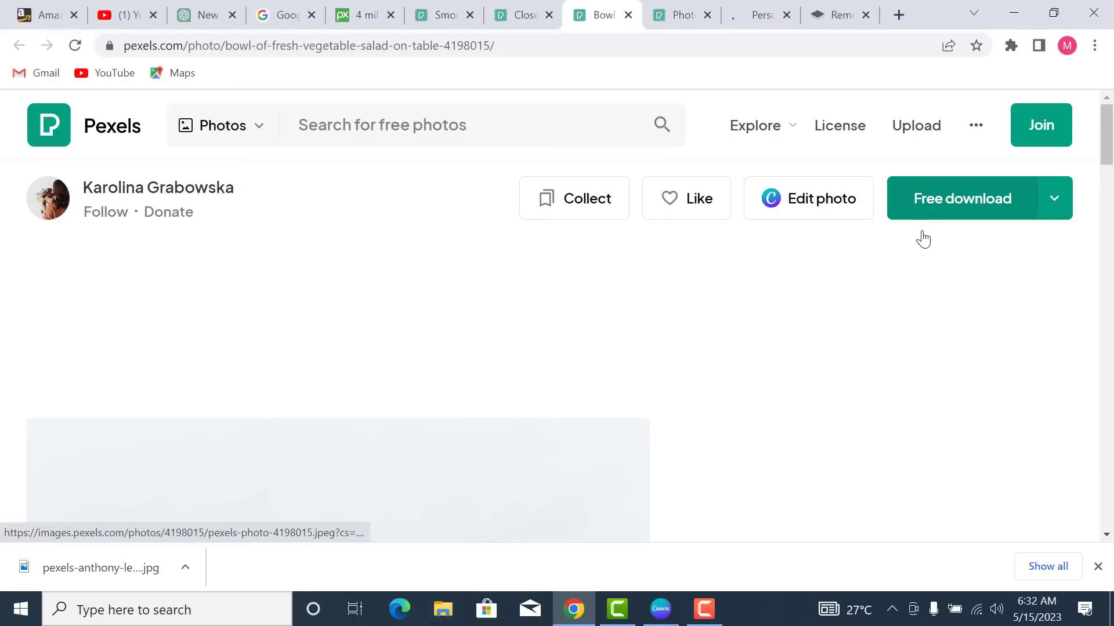
# - Download the sliced vegetables and hand-held fruit bowl photos as well
pyautogui.hotkey('ctrl', 'Tab')
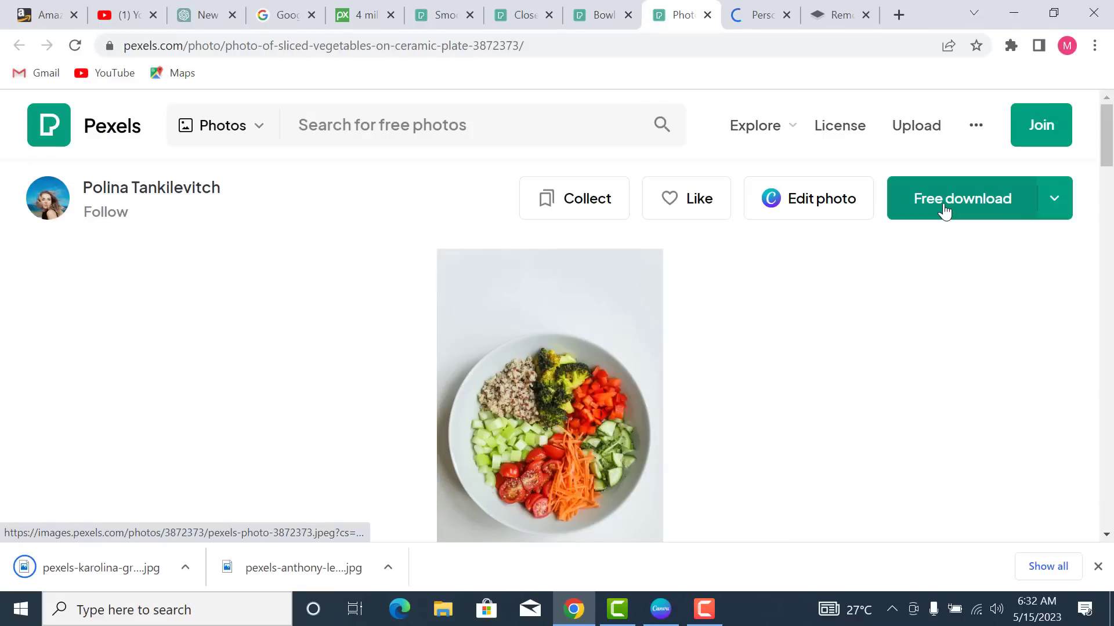
pyautogui.click(758, 15)
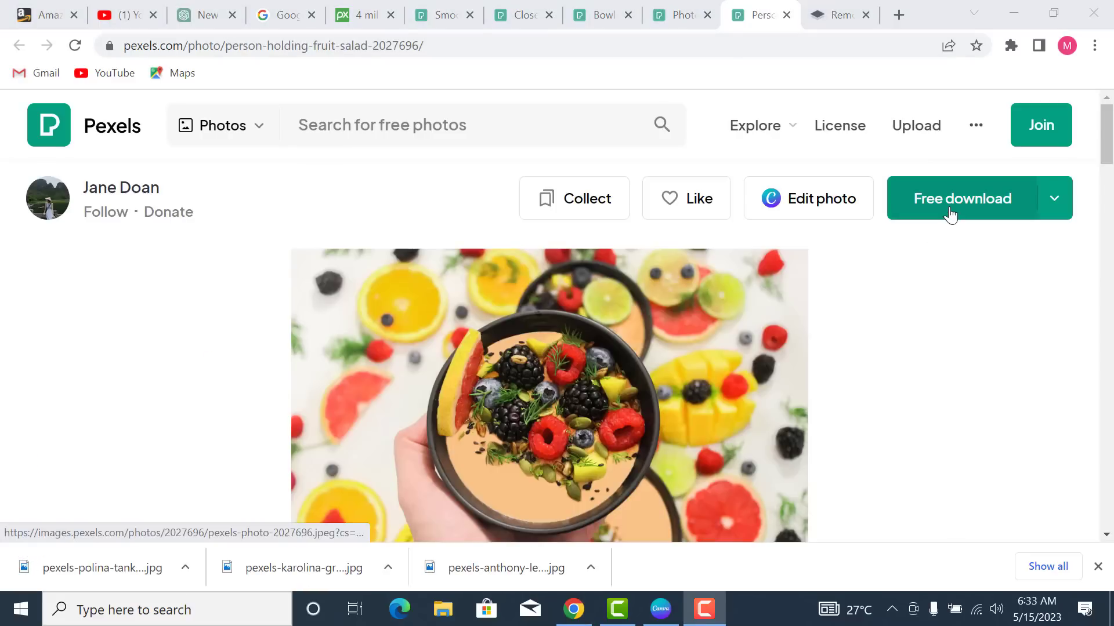
pyautogui.click(957, 207)
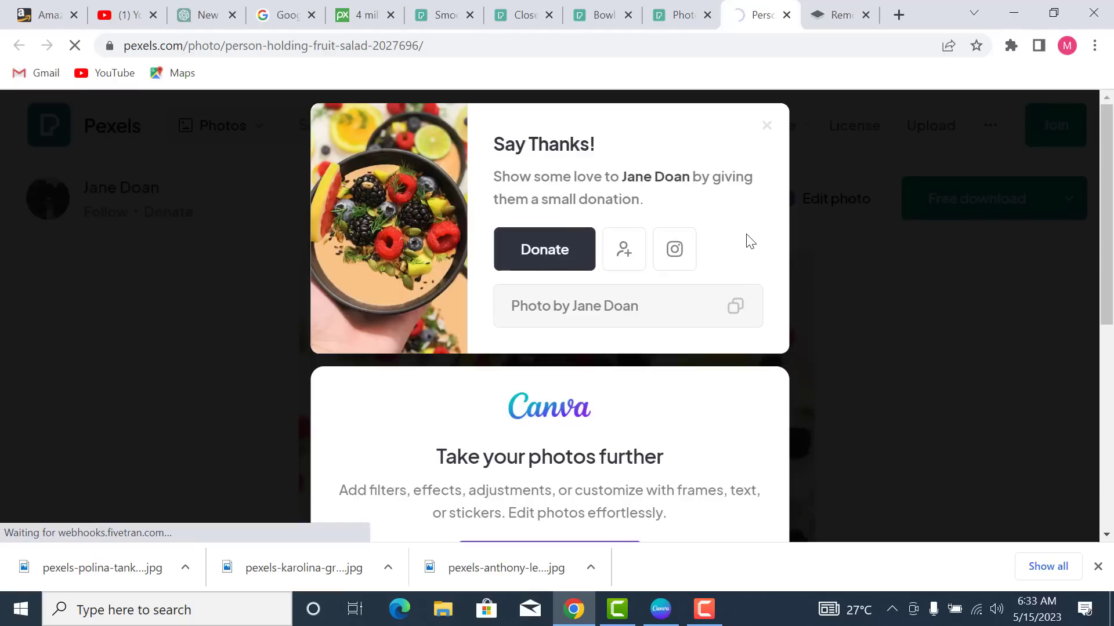
pyautogui.click(831, 14)
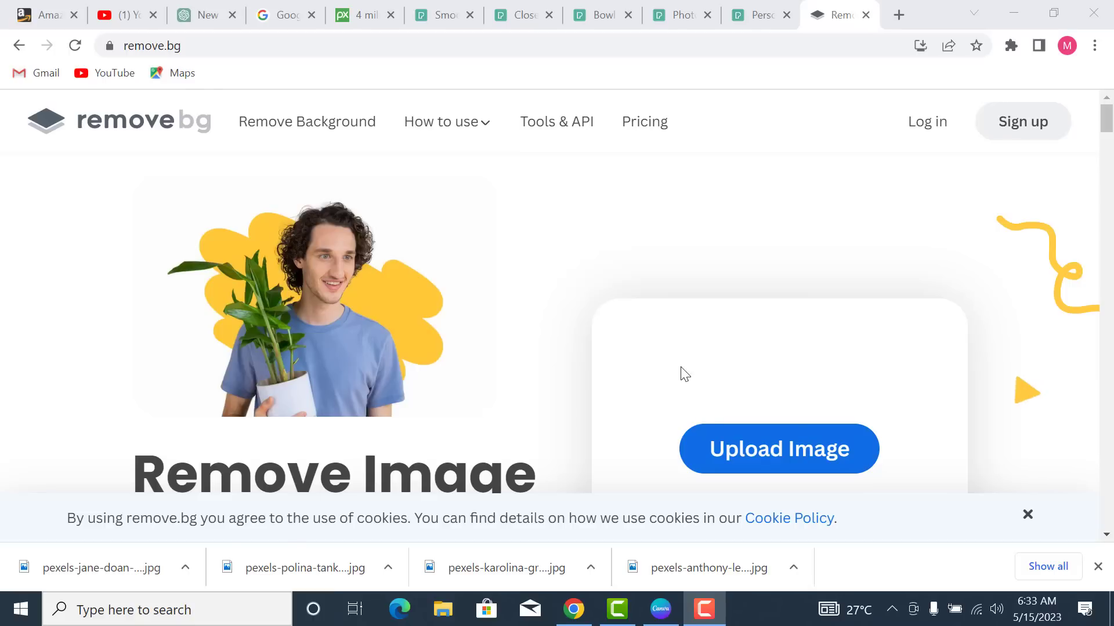
# - Upload the pexels-anthony close-up salad photo to remove.bg from the download bar
pyautogui.moveTo(691, 577); pyautogui.dragTo(662, 337)
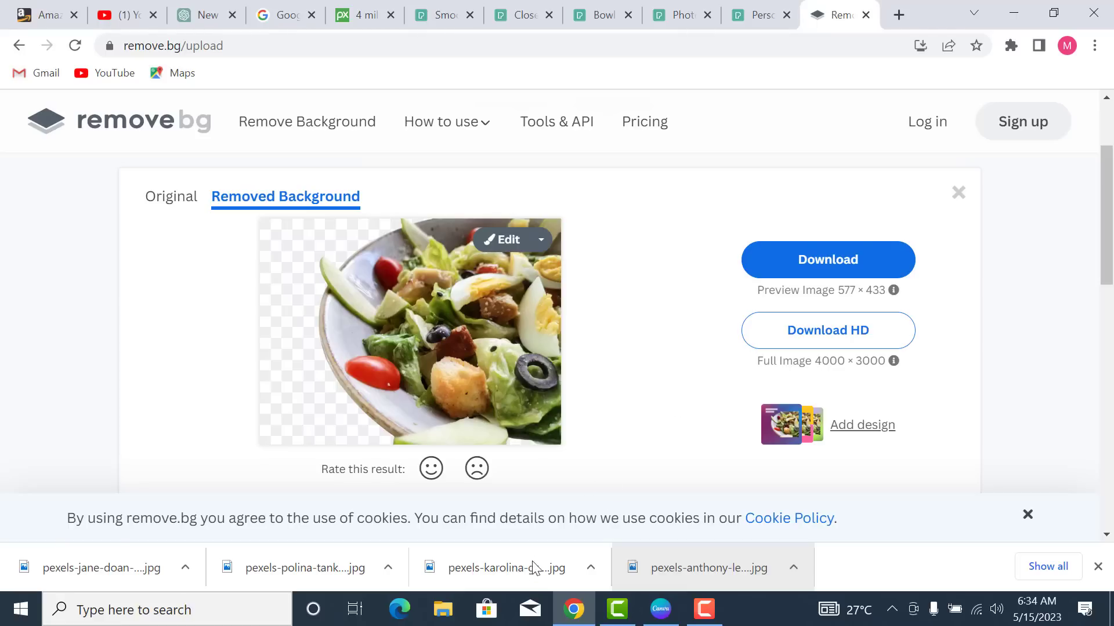
# - Upload the karolina salad bowl, polina sliced vegetables and jane-doan fruit bowl photos to remove.bg
pyautogui.moveTo(499, 575); pyautogui.dragTo(528, 365)
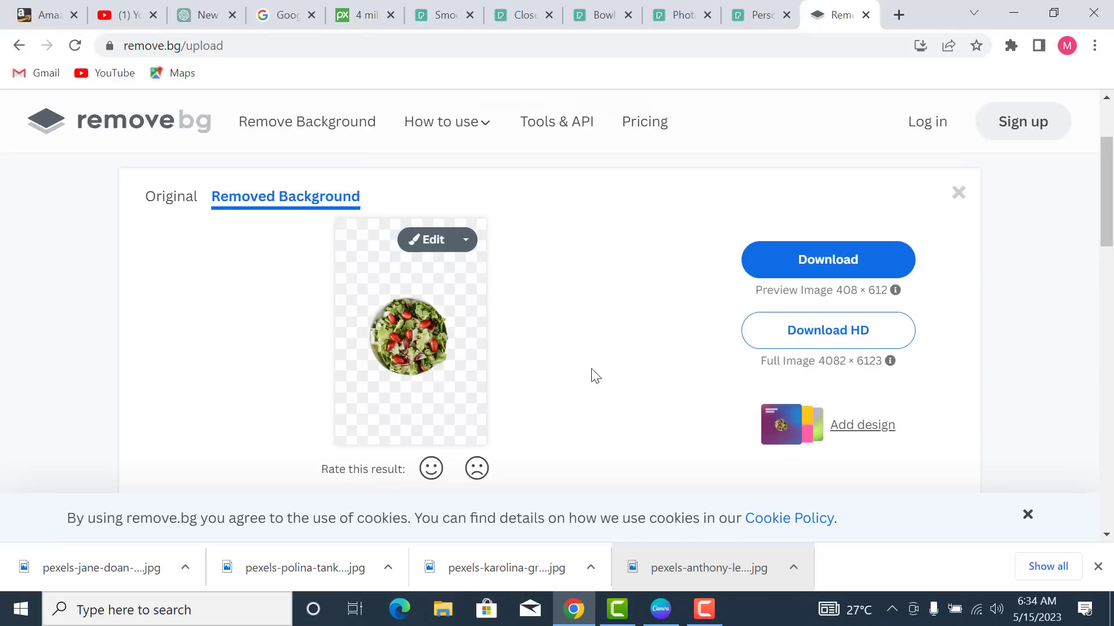
pyautogui.moveTo(367, 568); pyautogui.dragTo(499, 359)
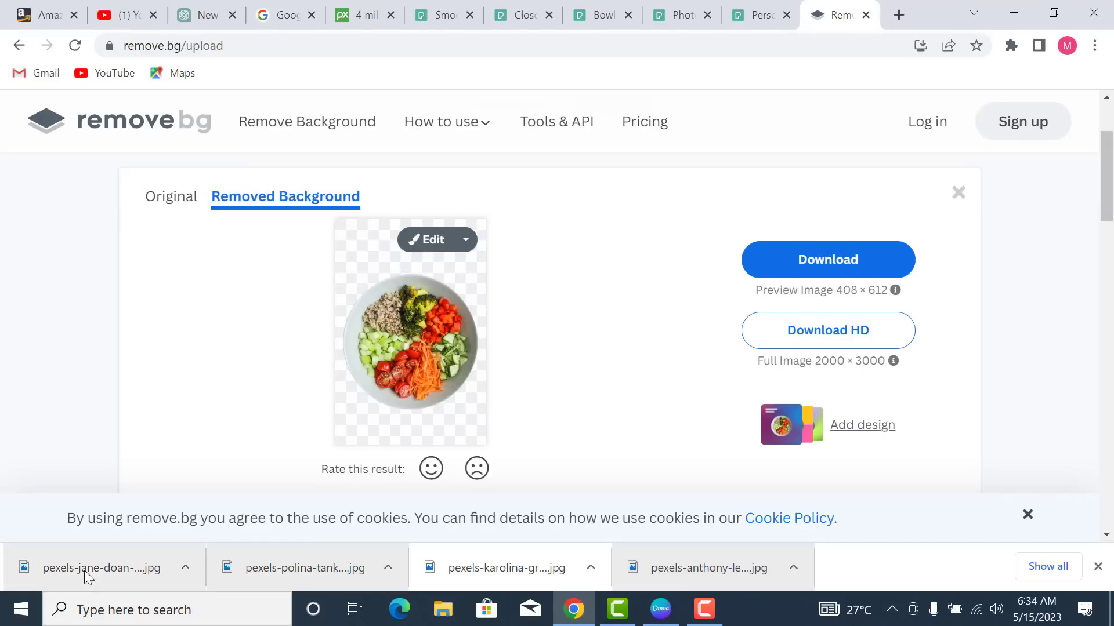
pyautogui.moveTo(93, 583); pyautogui.dragTo(572, 129)
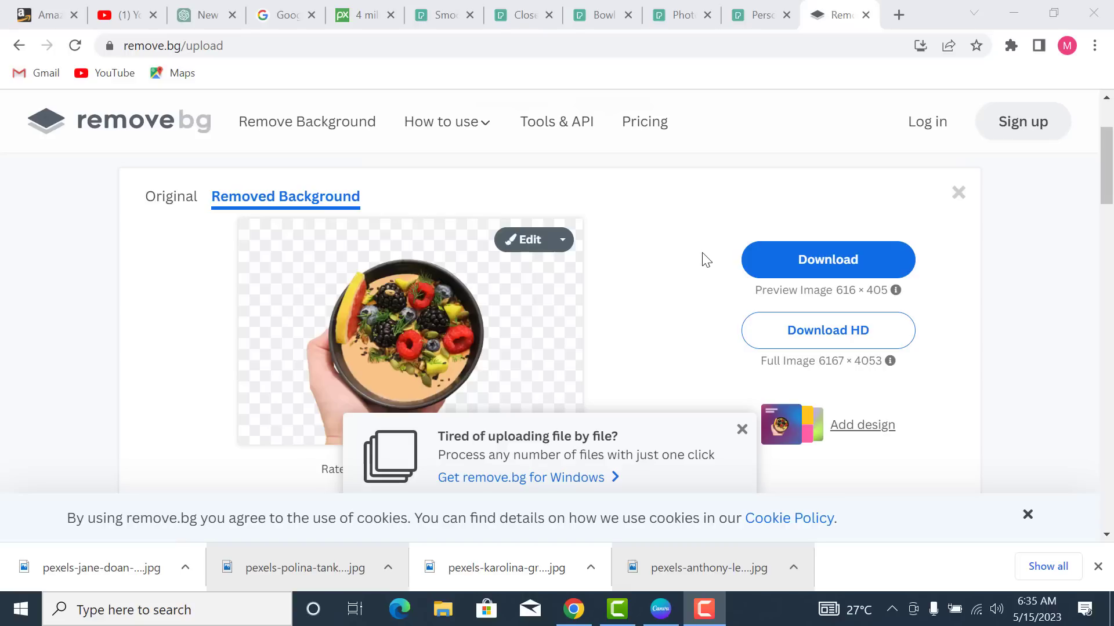
# - Copy the cut-out hand-held fruit bowl image with Copy image, then browse the other results
pyautogui.scroll(-1, 689, 281)
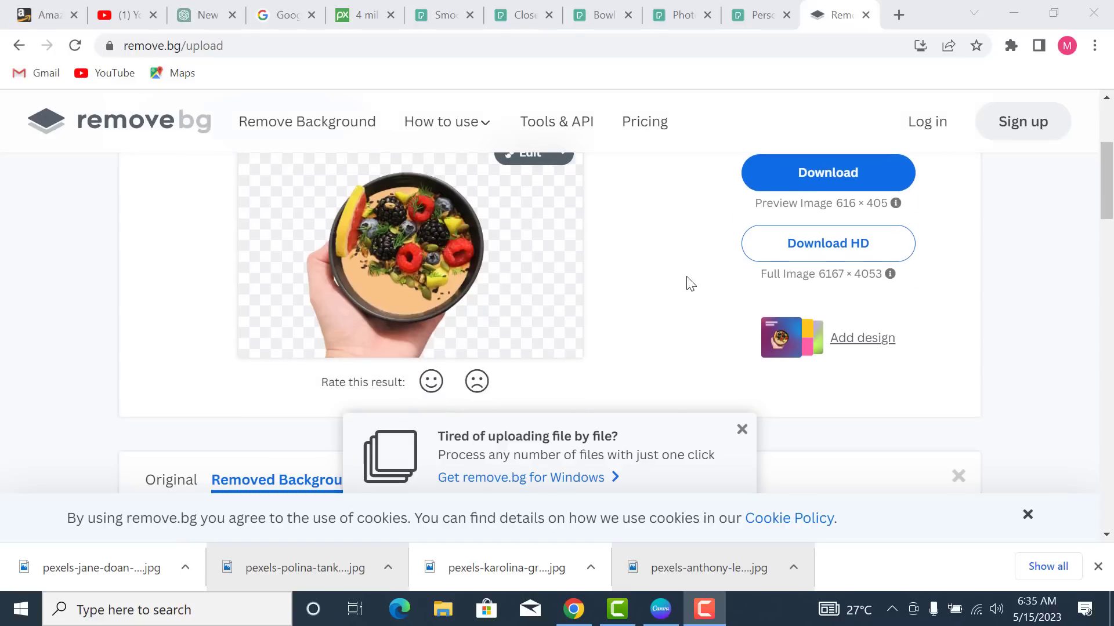
pyautogui.rightClick(431, 265)
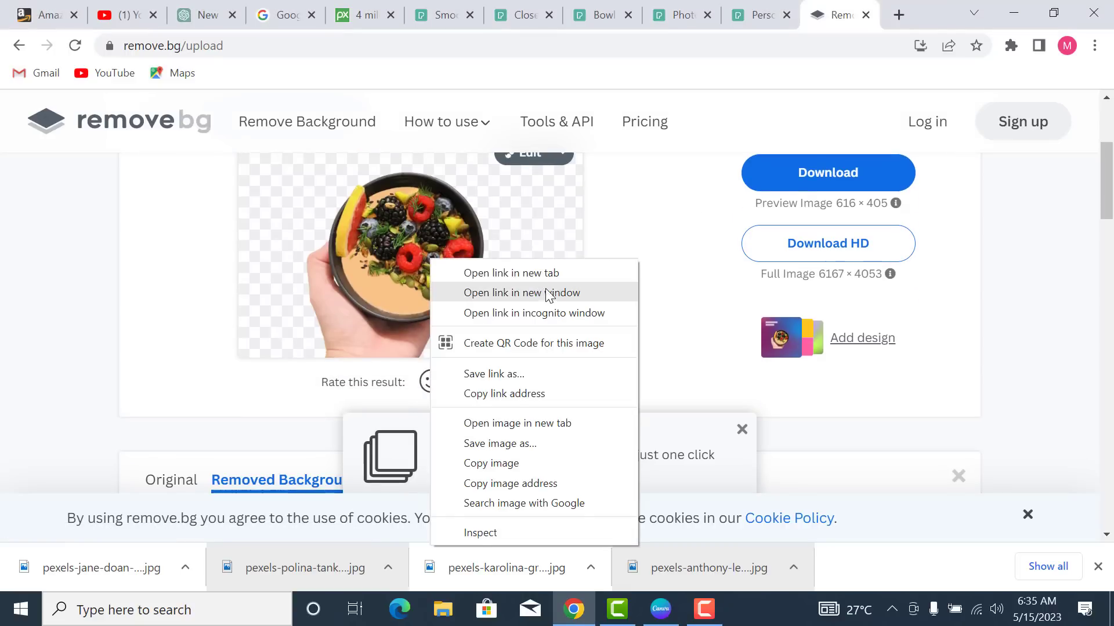
pyautogui.click(674, 229)
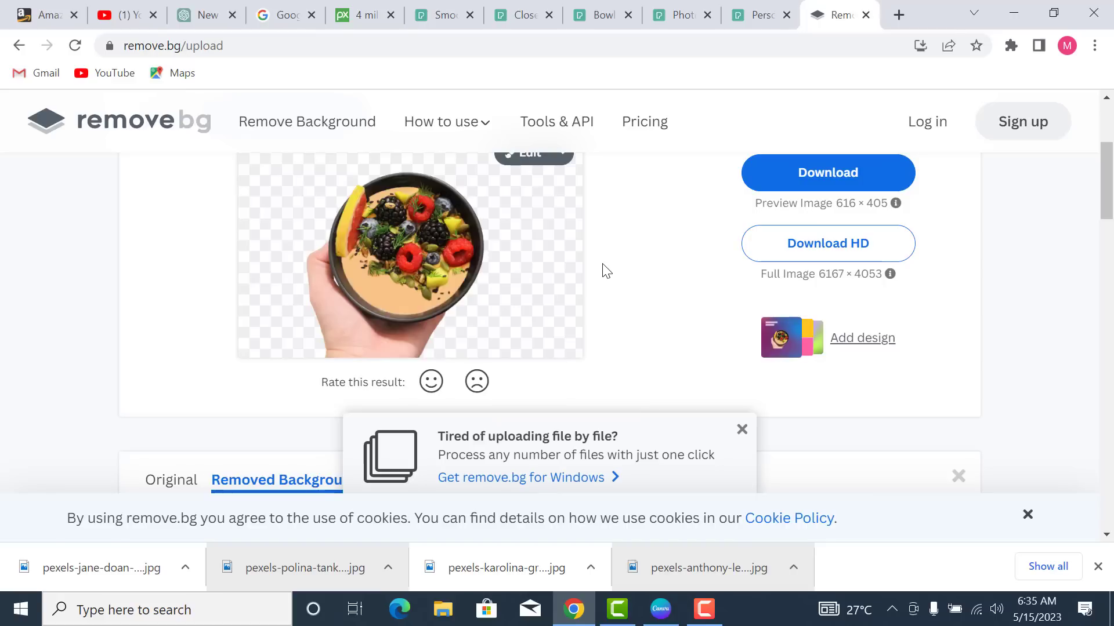
pyautogui.scroll(2, 736, 247)
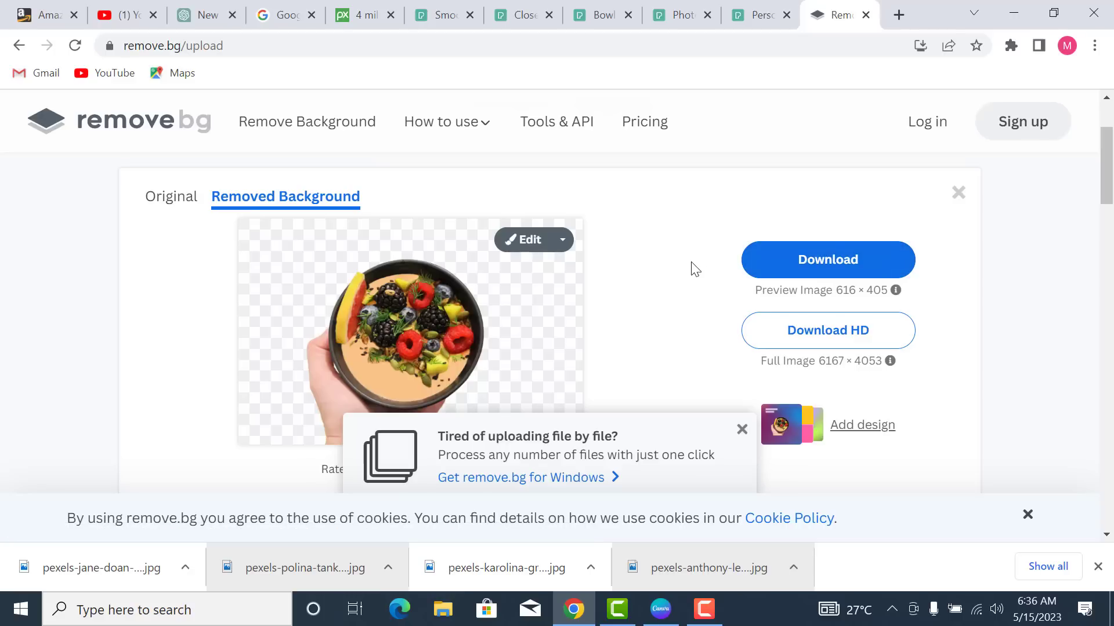
pyautogui.rightClick(423, 323)
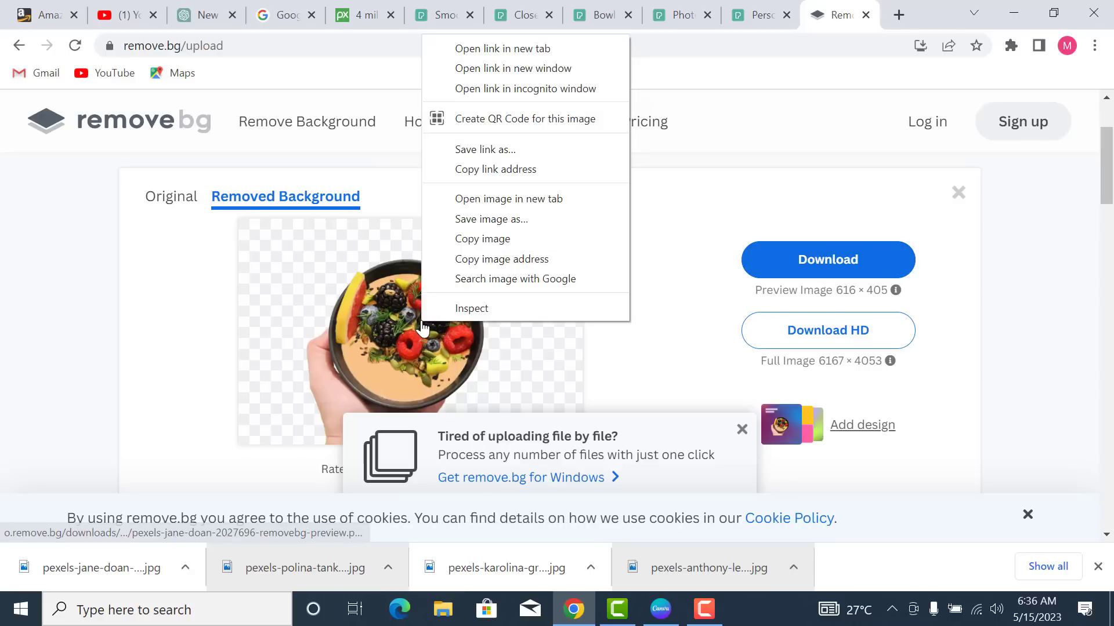
pyautogui.click(506, 239)
pyautogui.scroll(-8, 534, 315)
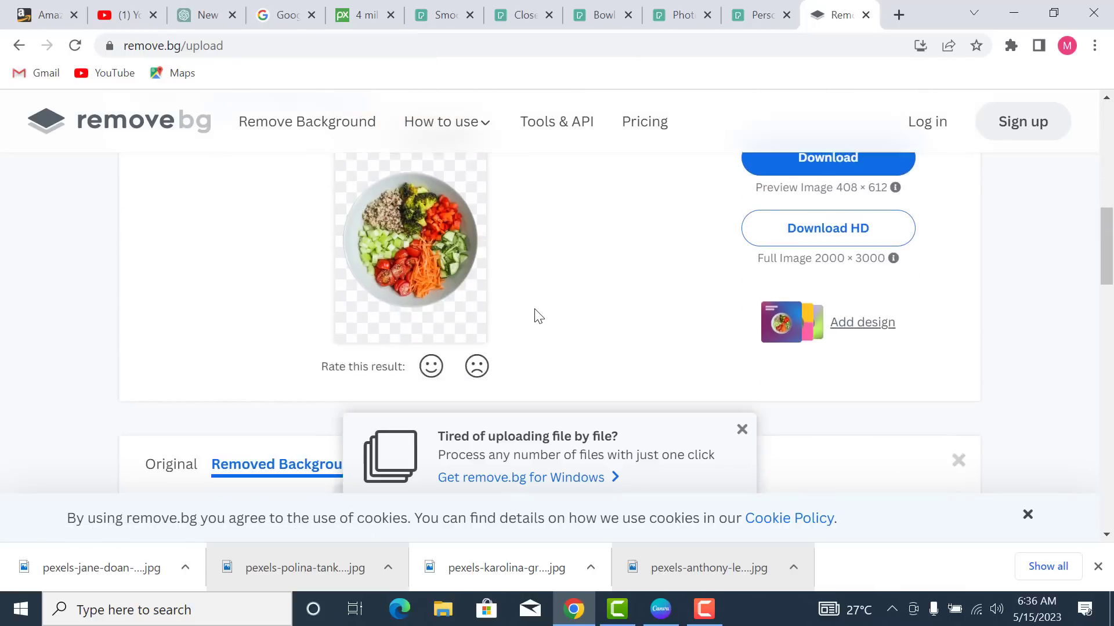
pyautogui.scroll(1, 435, 295)
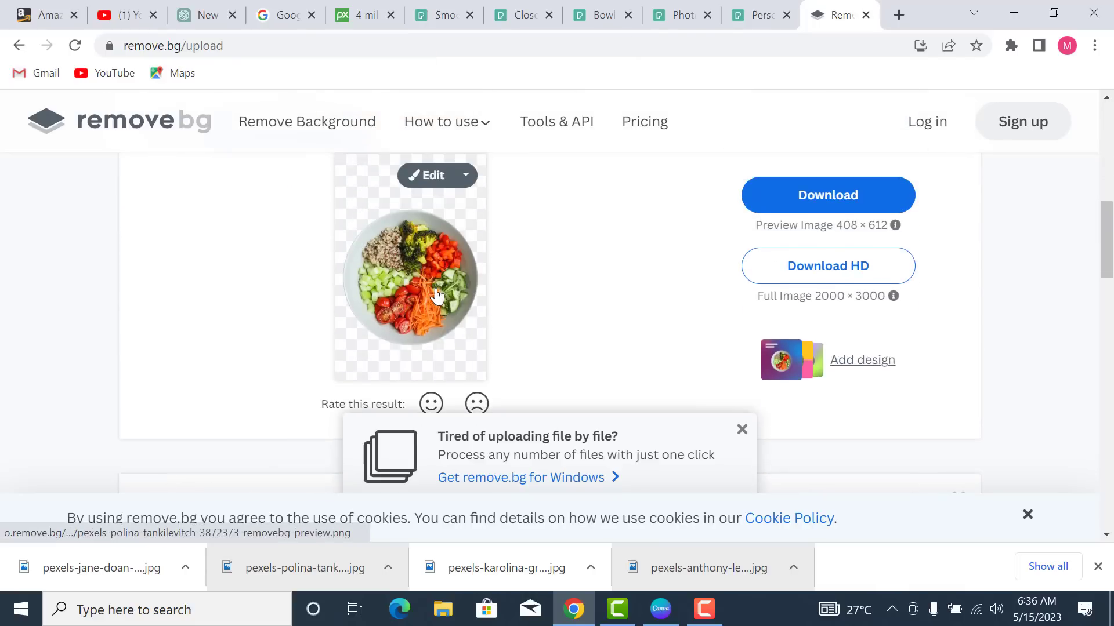
pyautogui.scroll(-5, 586, 288)
pyautogui.scroll(6, 585, 289)
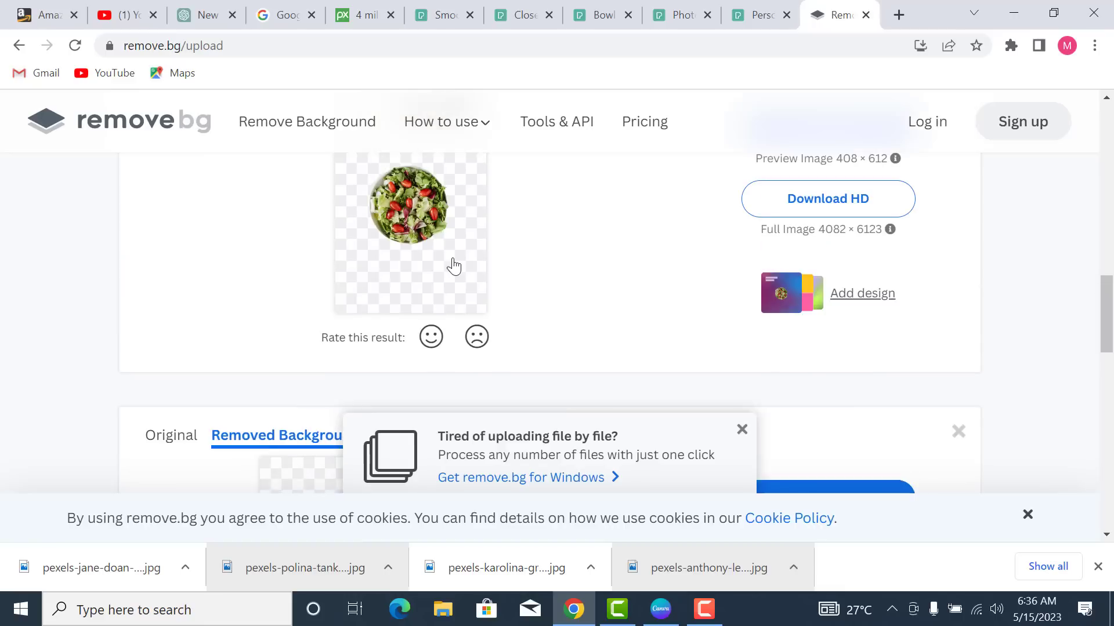
pyautogui.scroll(-6, 455, 271)
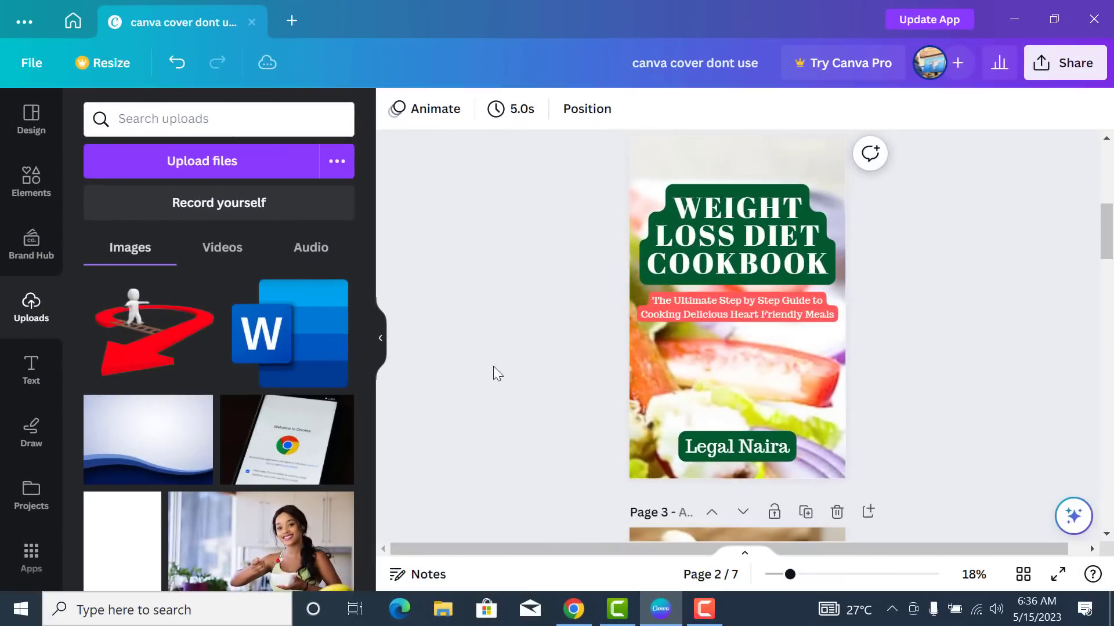
# - Add a blank page 8 after page 7 at the end of the cookbook design
pyautogui.scroll(-10, 542, 348)
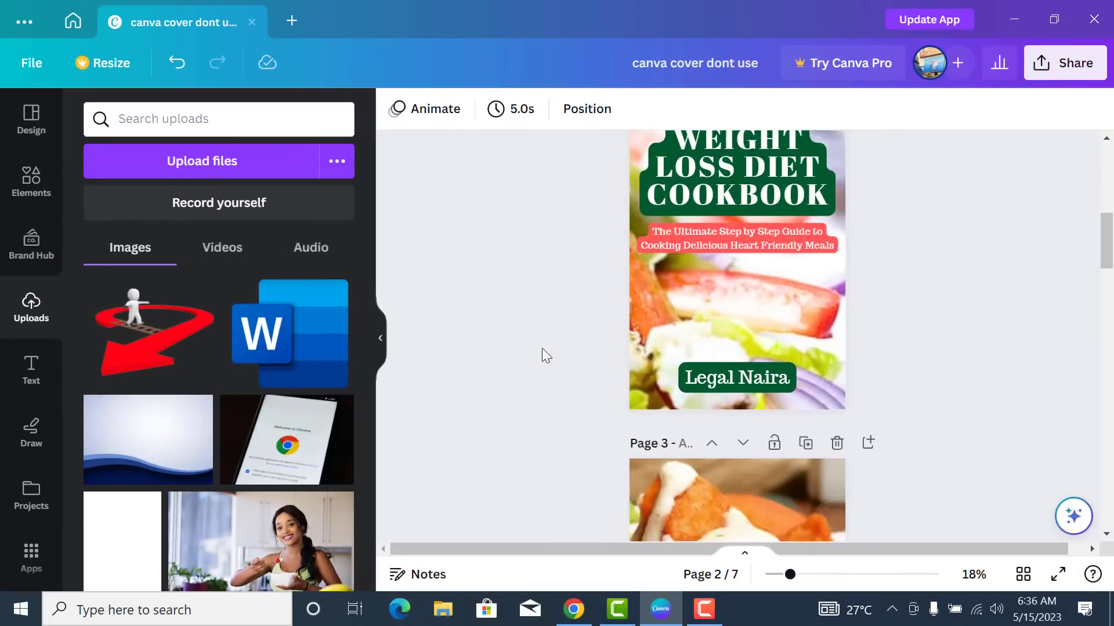
pyautogui.scroll(-10, 542, 348)
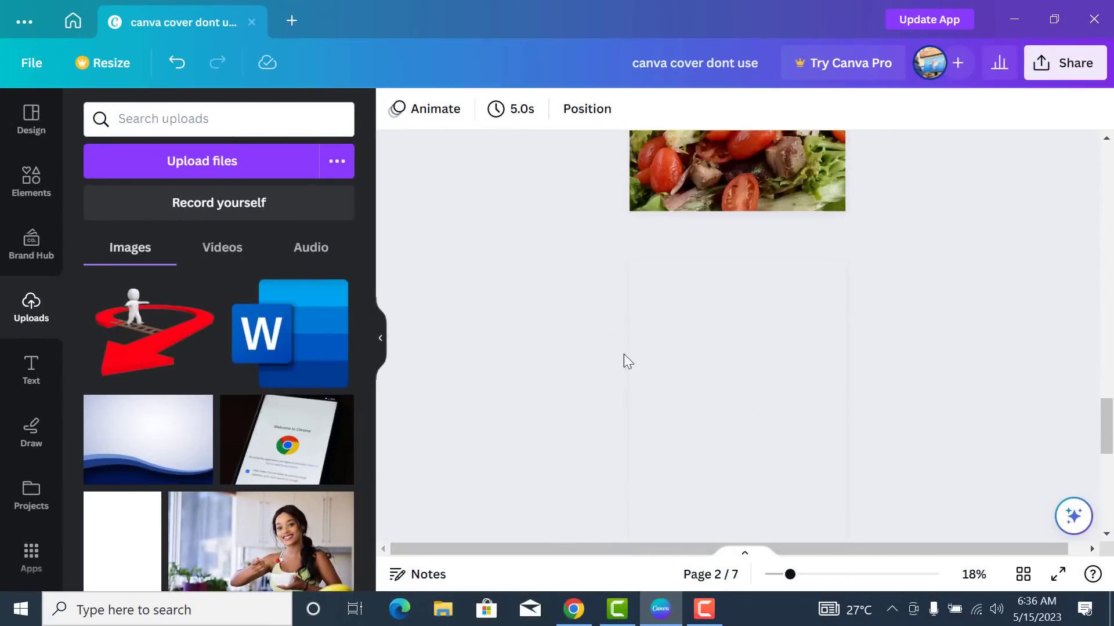
pyautogui.scroll(-10, 851, 348)
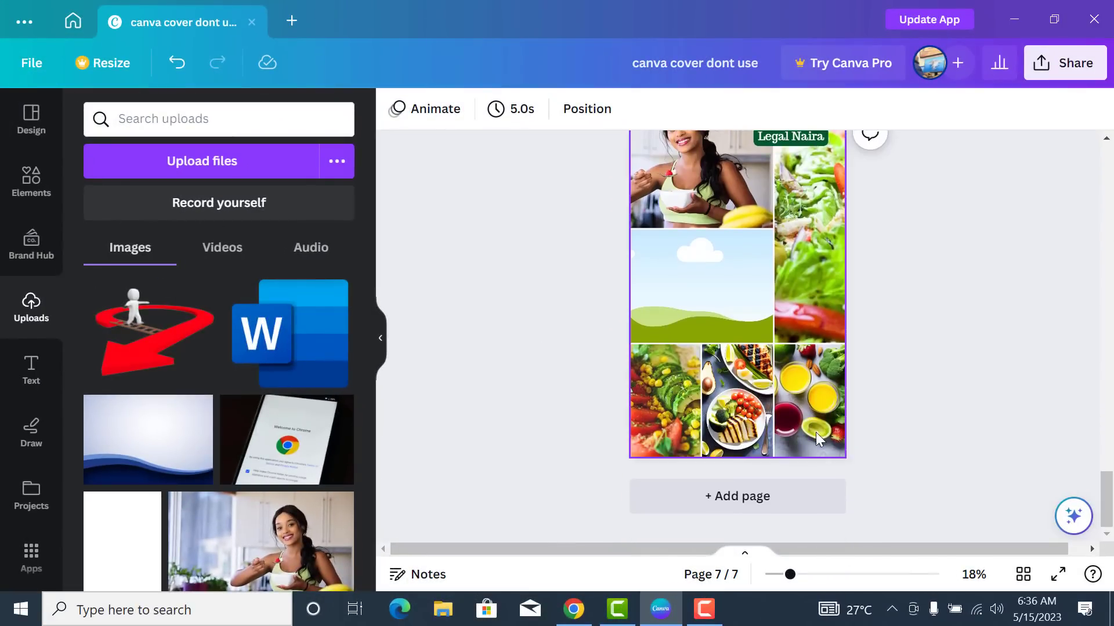
pyautogui.click(757, 498)
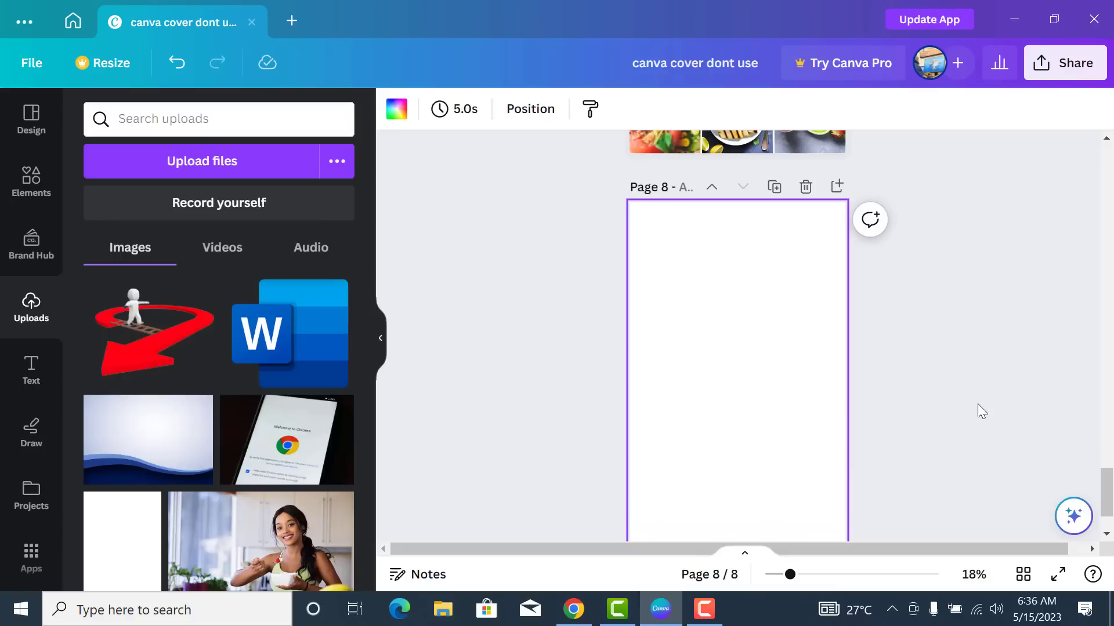
pyautogui.click(1106, 536)
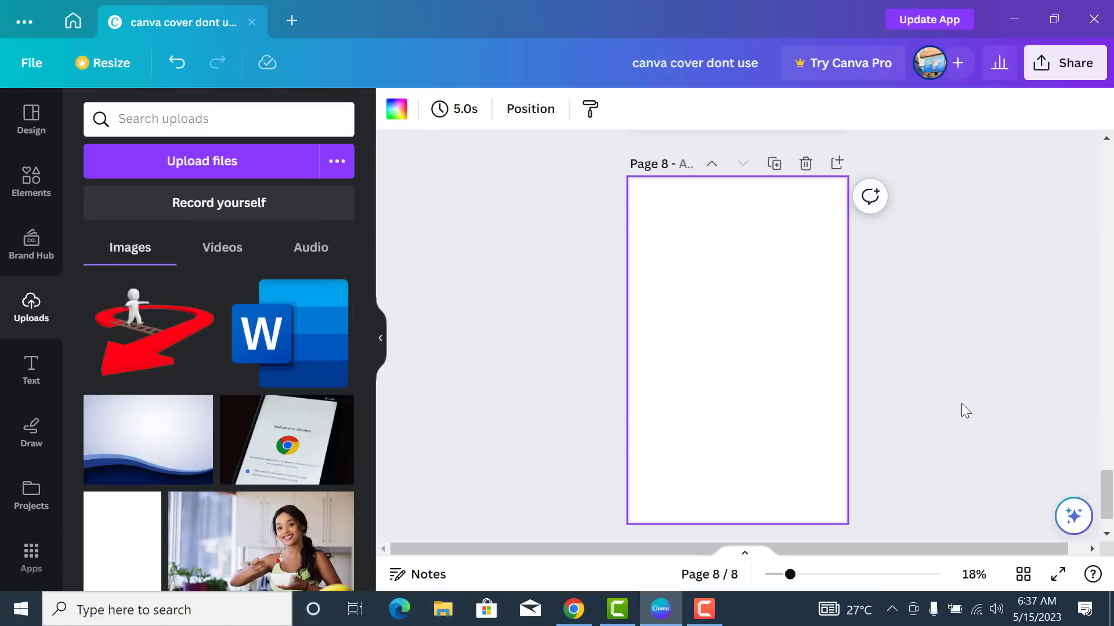
pyautogui.scroll(2, 962, 403)
pyautogui.scroll(-3, 961, 402)
pyautogui.scroll(1, 962, 403)
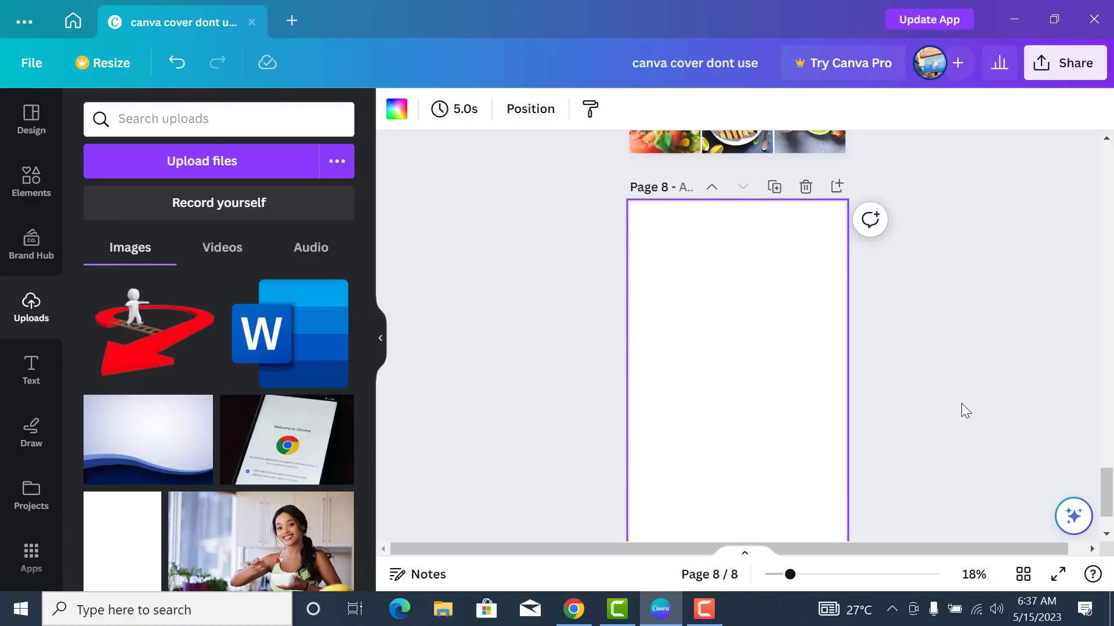
pyautogui.scroll(8, 962, 403)
pyautogui.scroll(2, 961, 402)
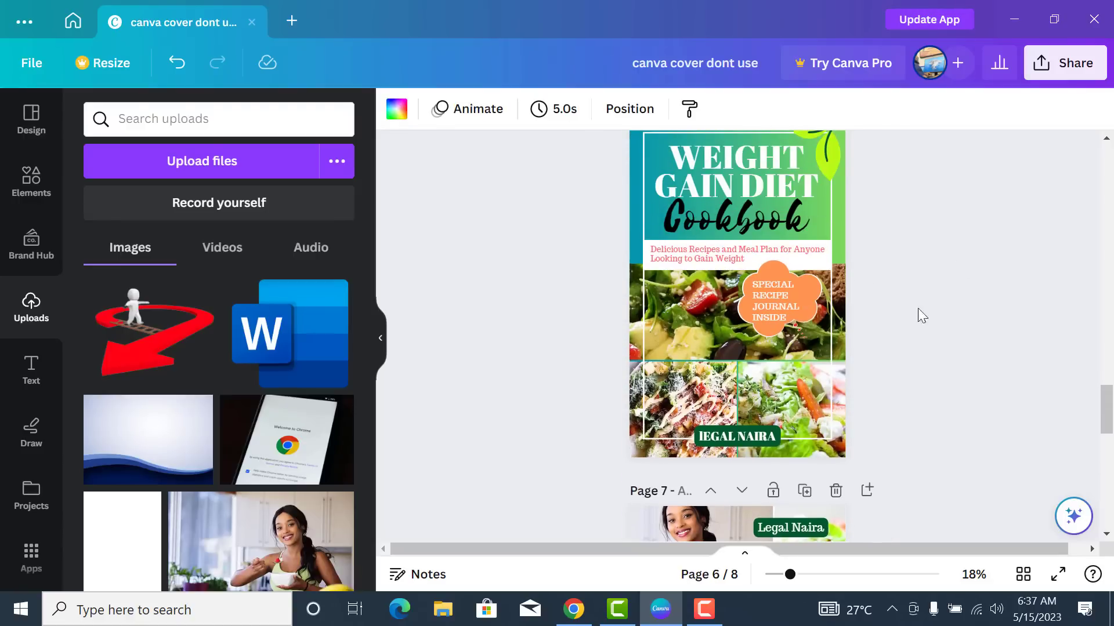
pyautogui.scroll(1, 962, 272)
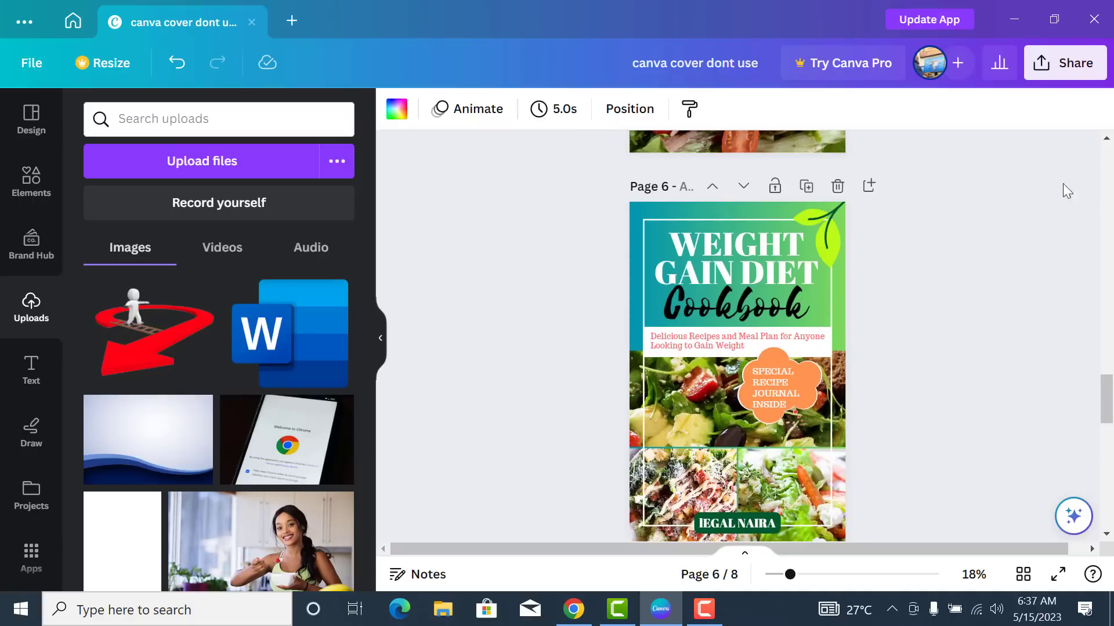
pyautogui.click(1106, 533)
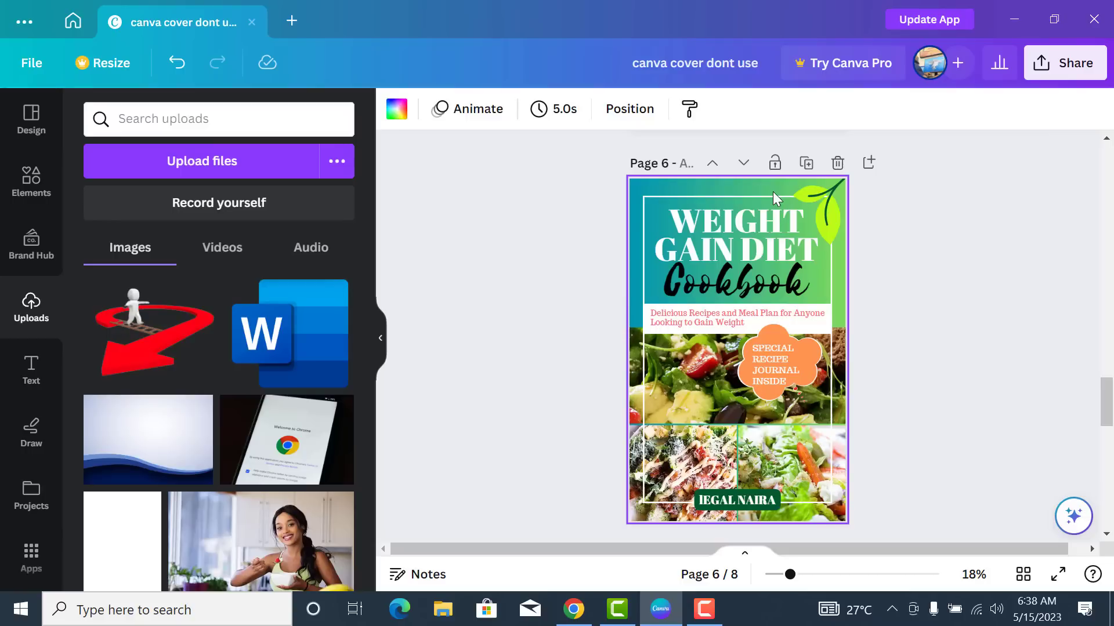
pyautogui.scroll(-15, 692, 321)
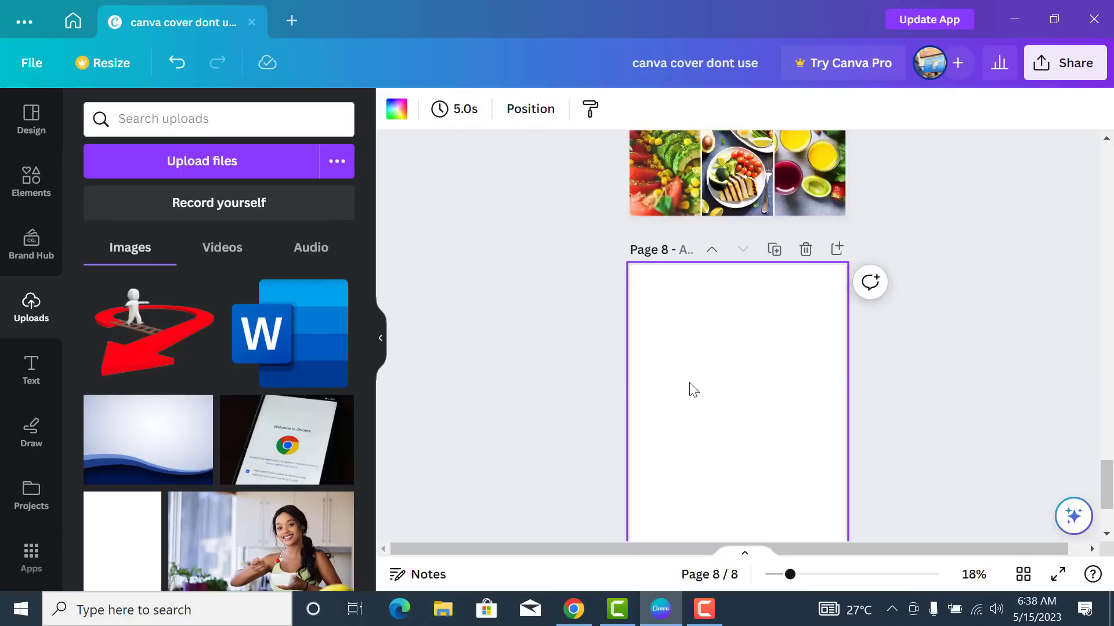
pyautogui.scroll(2, 725, 387)
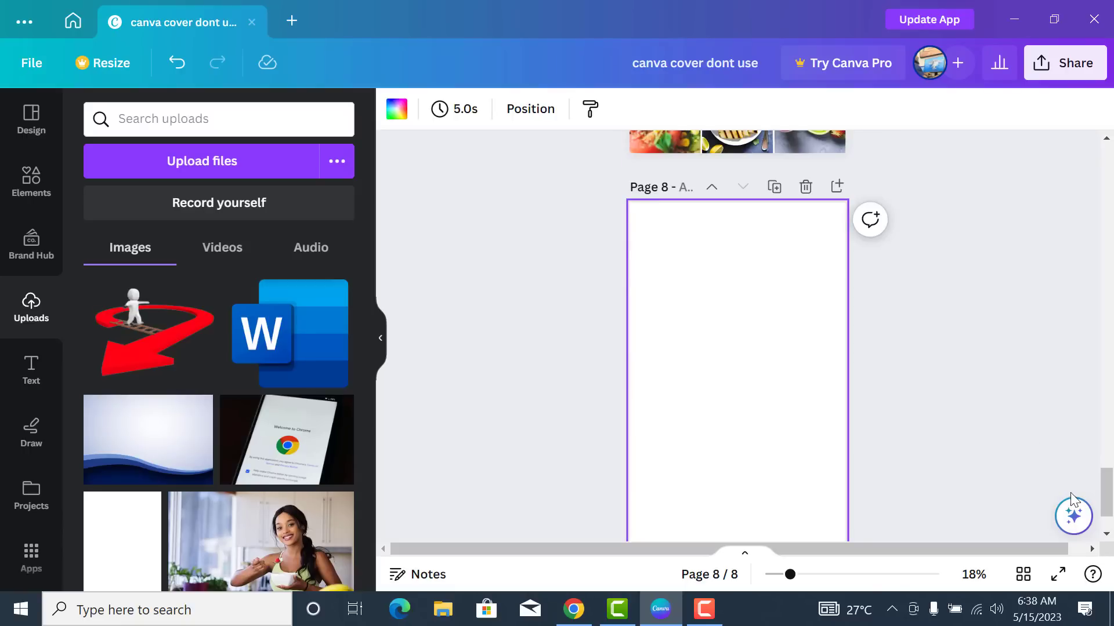
pyautogui.click(1112, 537)
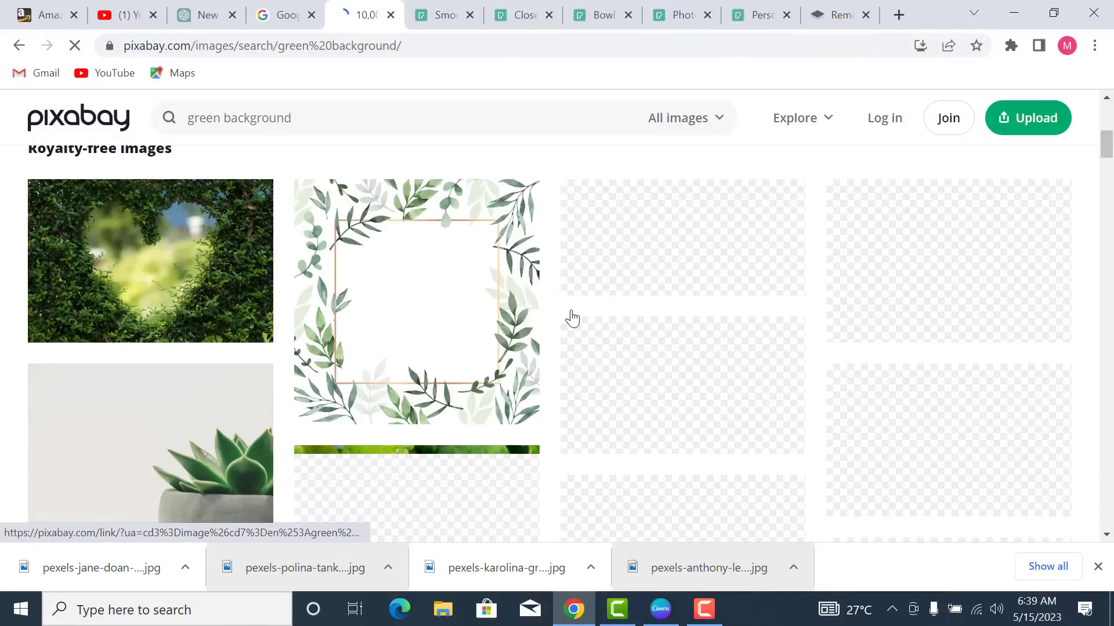
# - Browse the Pixabay 'green background' results of grass, leaf and clover photos
pyautogui.scroll(-1, 569, 317)
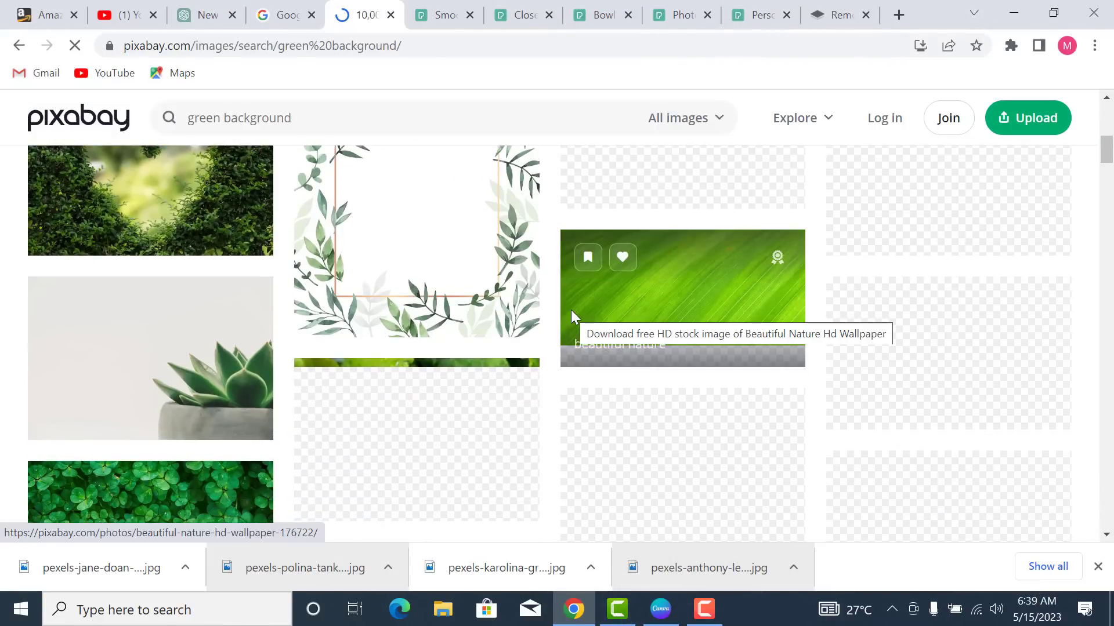
pyautogui.scroll(-5, 570, 313)
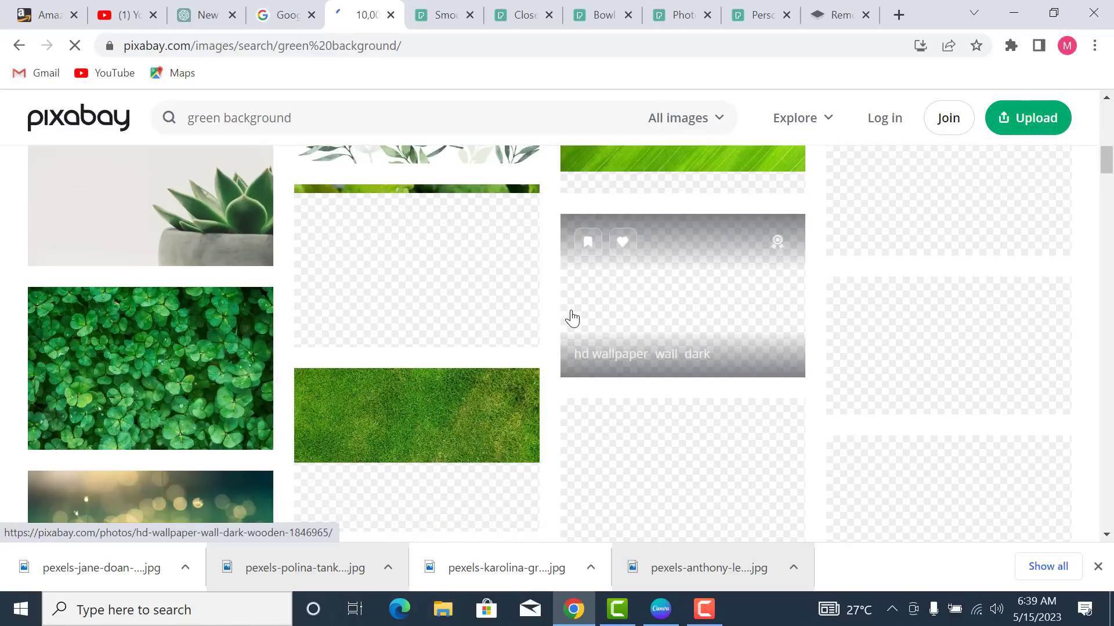
pyautogui.scroll(-3, 571, 318)
pyautogui.scroll(4, 573, 317)
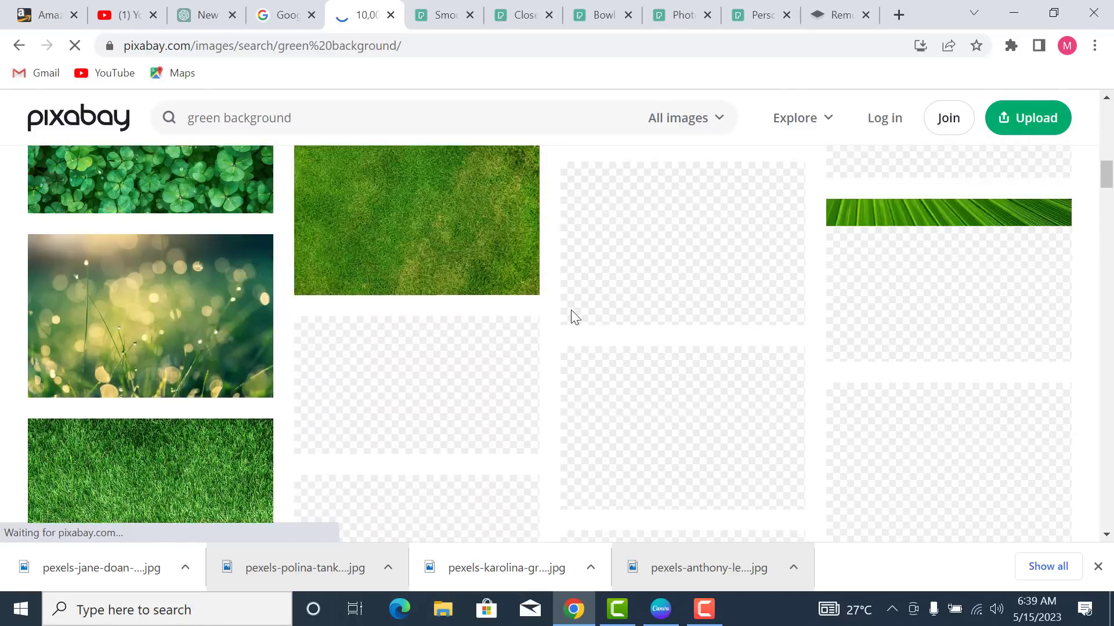
pyautogui.scroll(7, 573, 318)
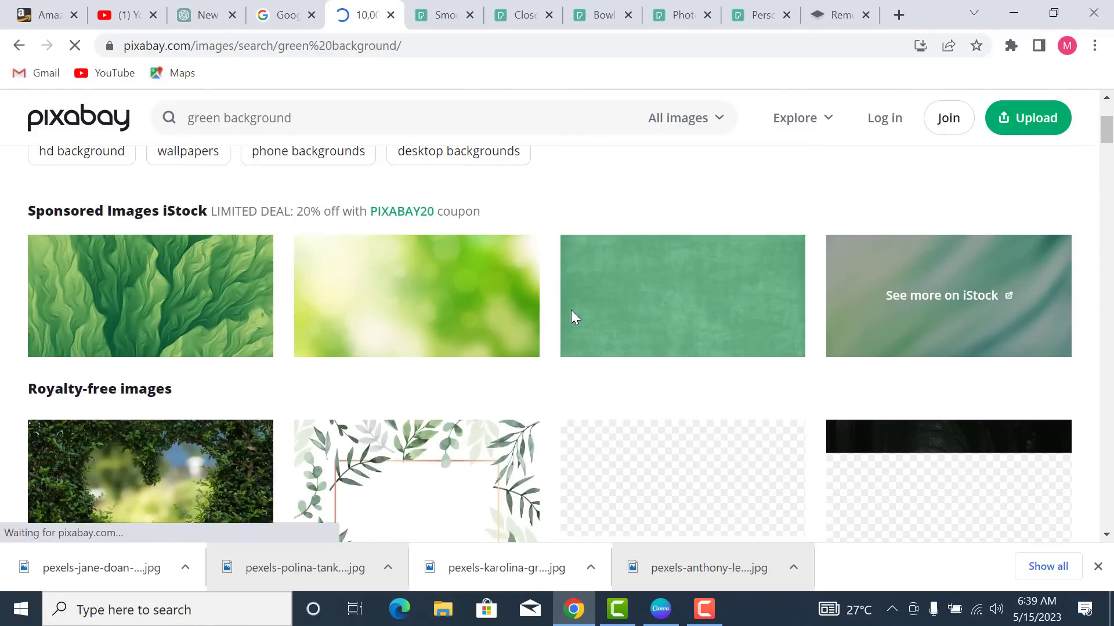
pyautogui.scroll(-3, 573, 317)
pyautogui.scroll(-3, 574, 318)
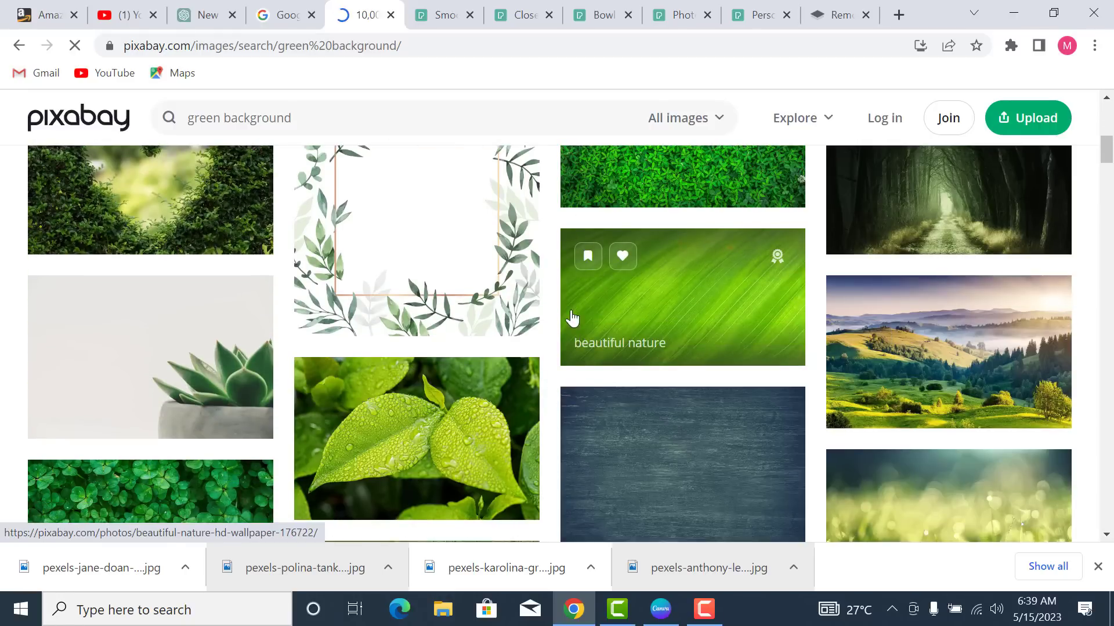
pyautogui.scroll(-5, 571, 313)
pyautogui.scroll(-10, 572, 317)
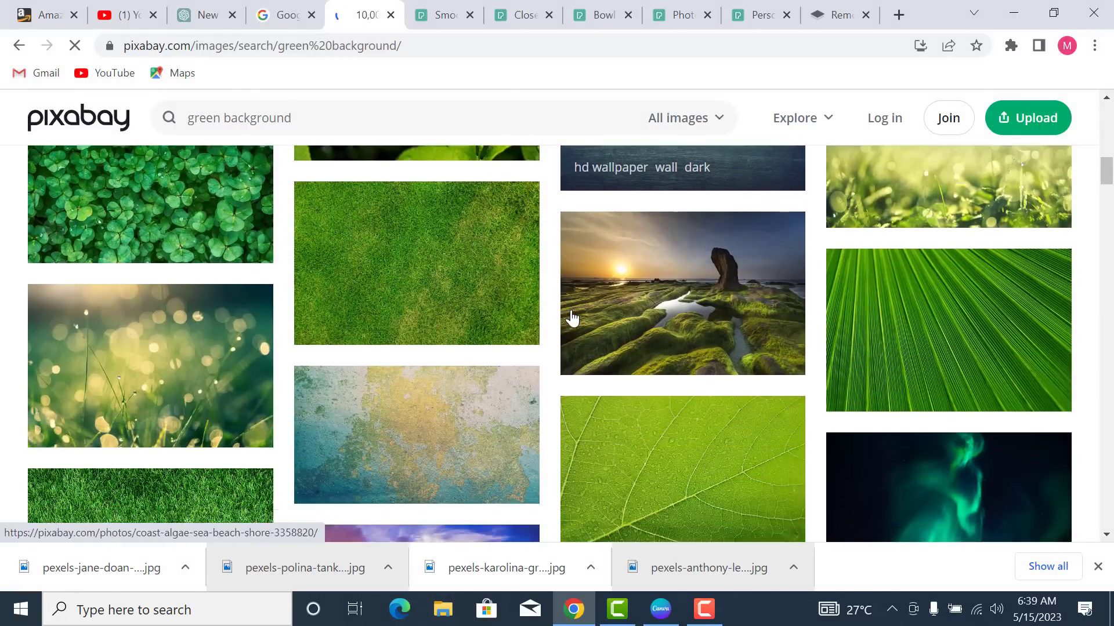
pyautogui.scroll(-4, 571, 313)
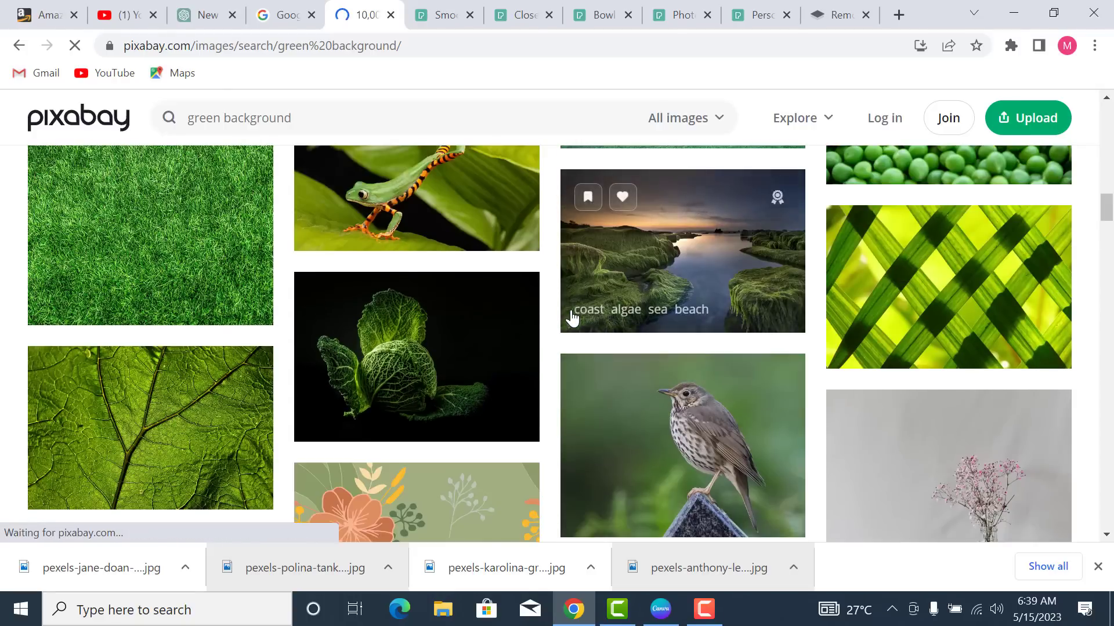
pyautogui.scroll(-9, 572, 317)
pyautogui.scroll(20, 572, 318)
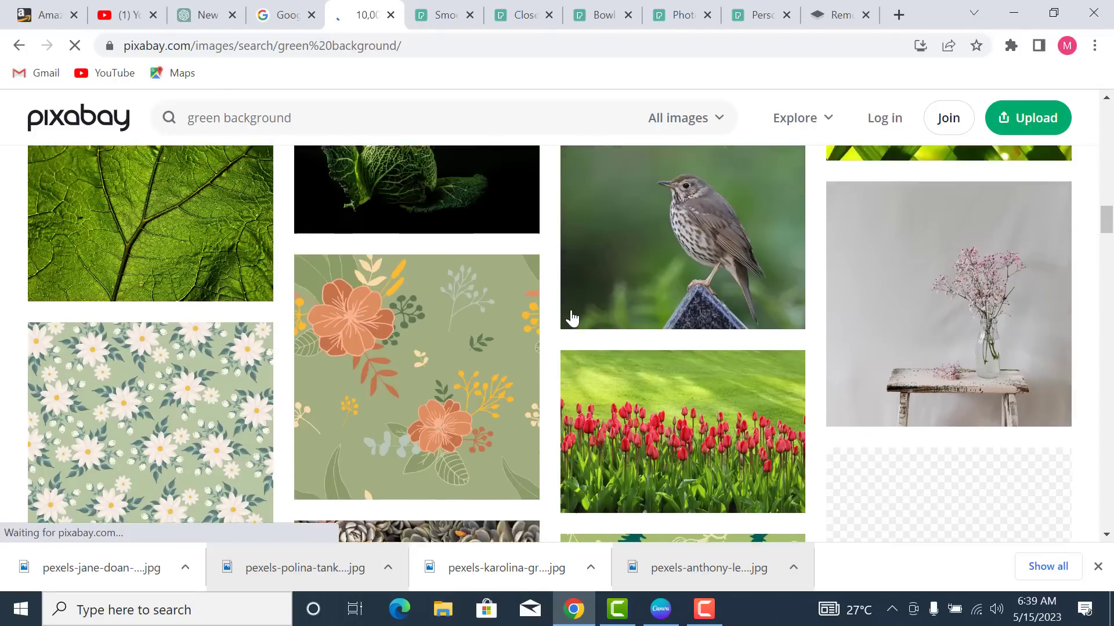
pyautogui.scroll(3, 572, 317)
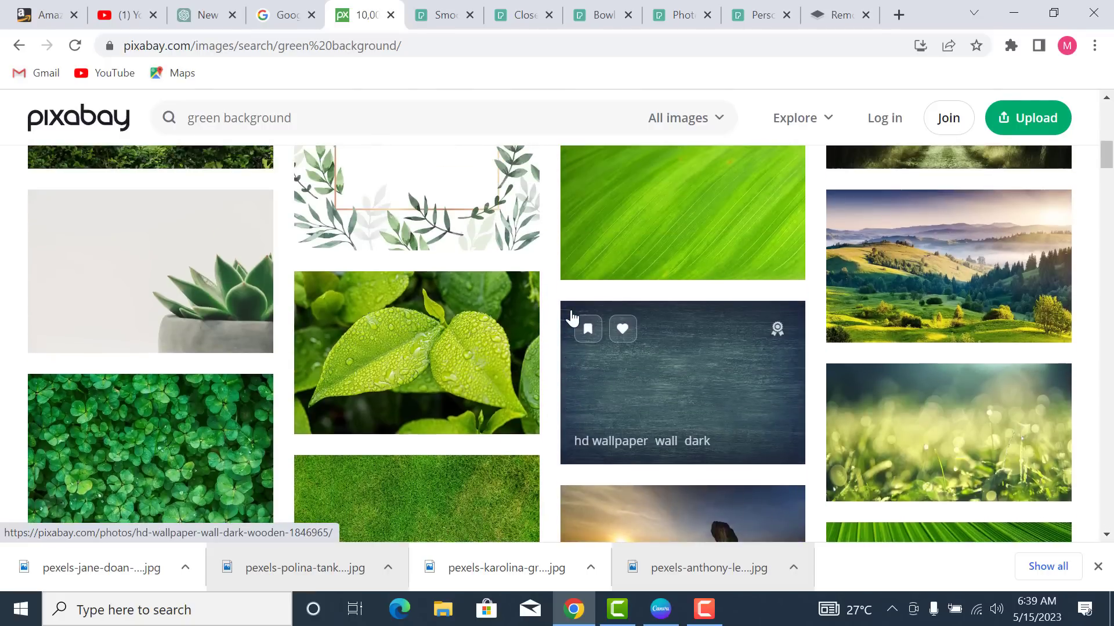
pyautogui.scroll(-1, 577, 348)
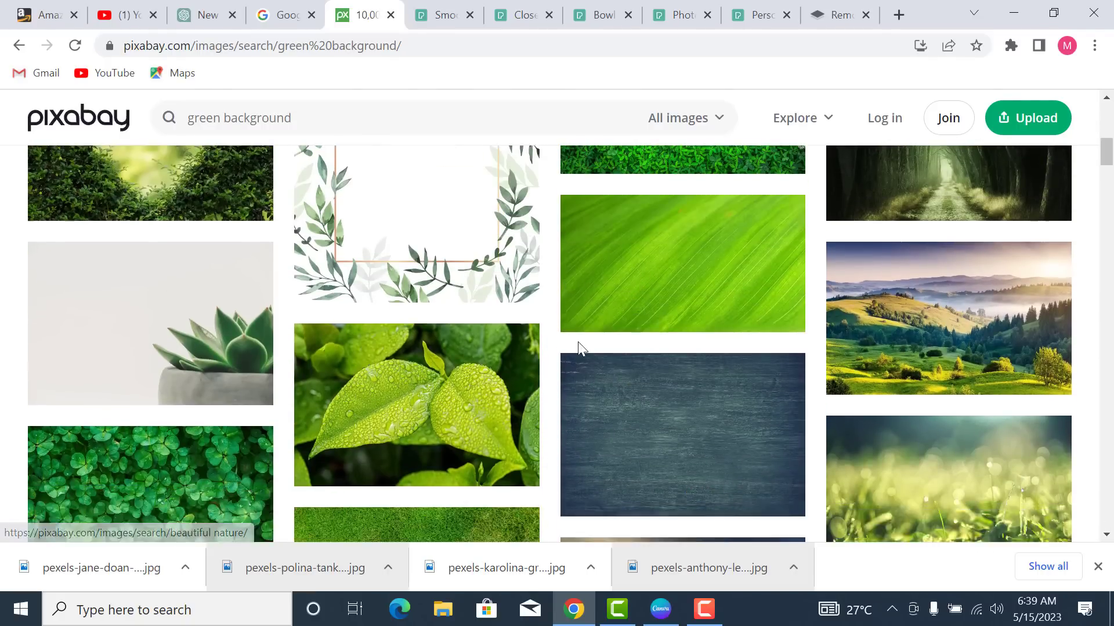
pyautogui.scroll(4, 592, 335)
pyautogui.scroll(-3, 628, 327)
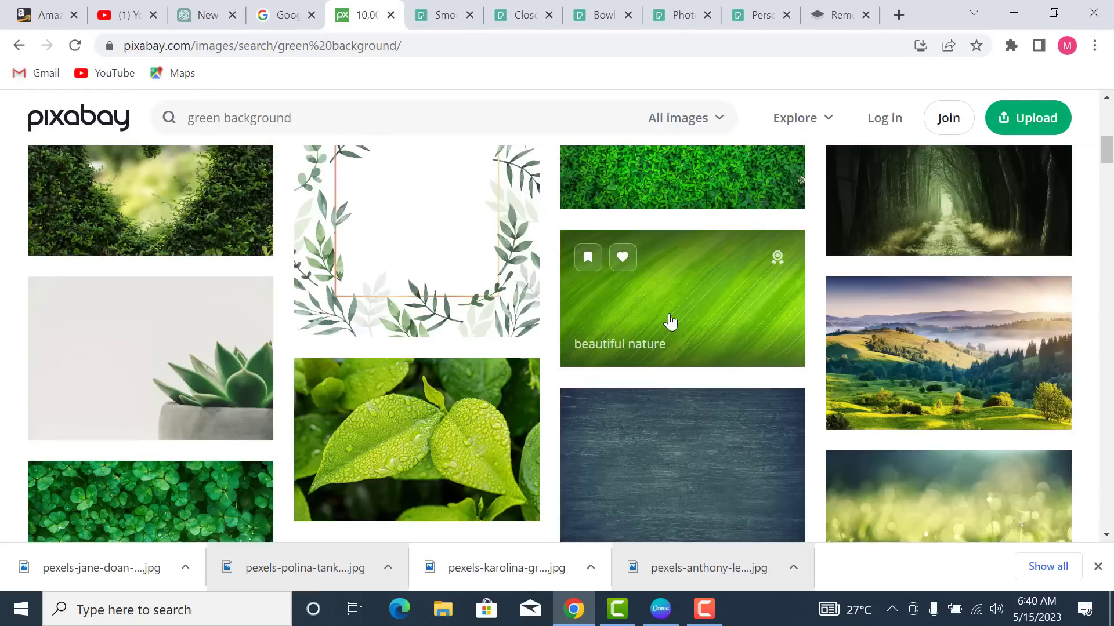
pyautogui.scroll(-6, 763, 376)
pyautogui.scroll(5, 851, 383)
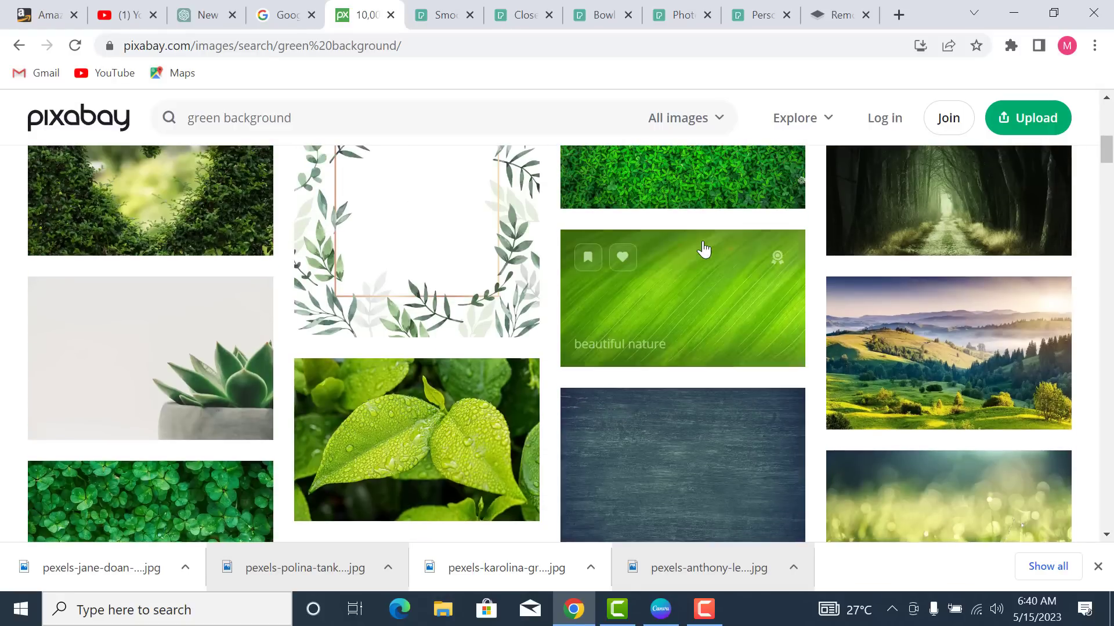
# - Download the 'beautiful nature' leaf photo at 1280×720 and drag it into Canva
pyautogui.click(705, 319)
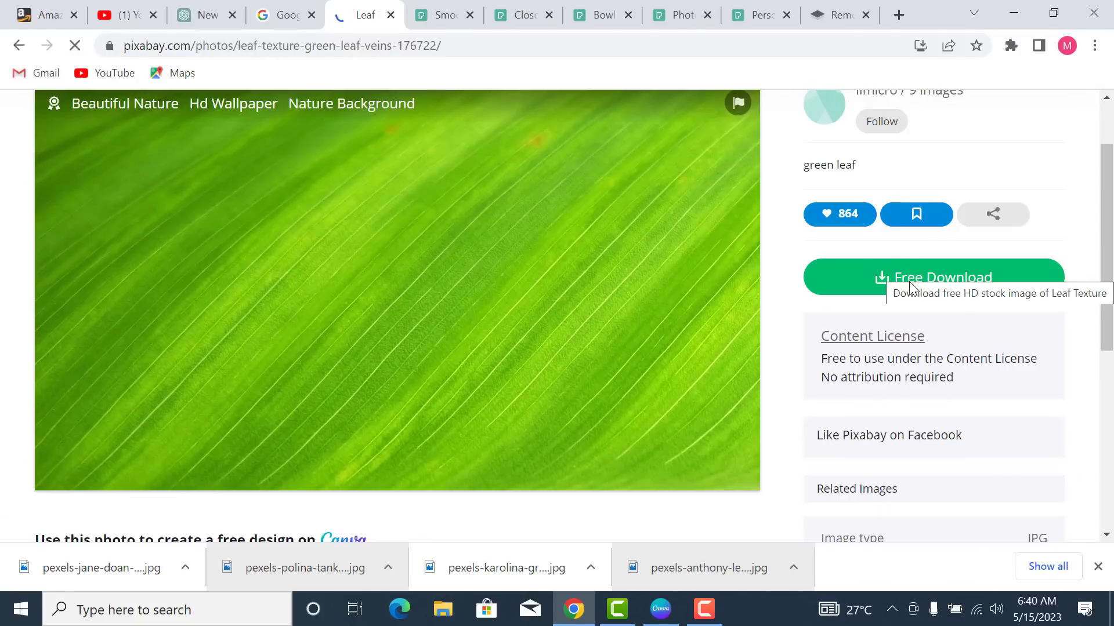
pyautogui.click(909, 286)
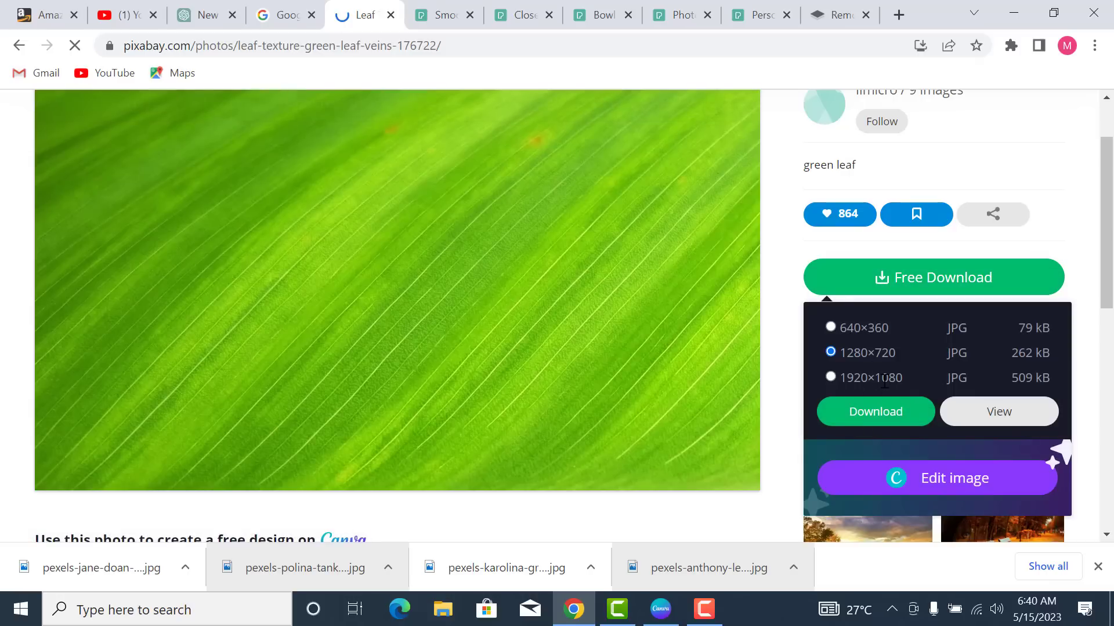
pyautogui.click(886, 421)
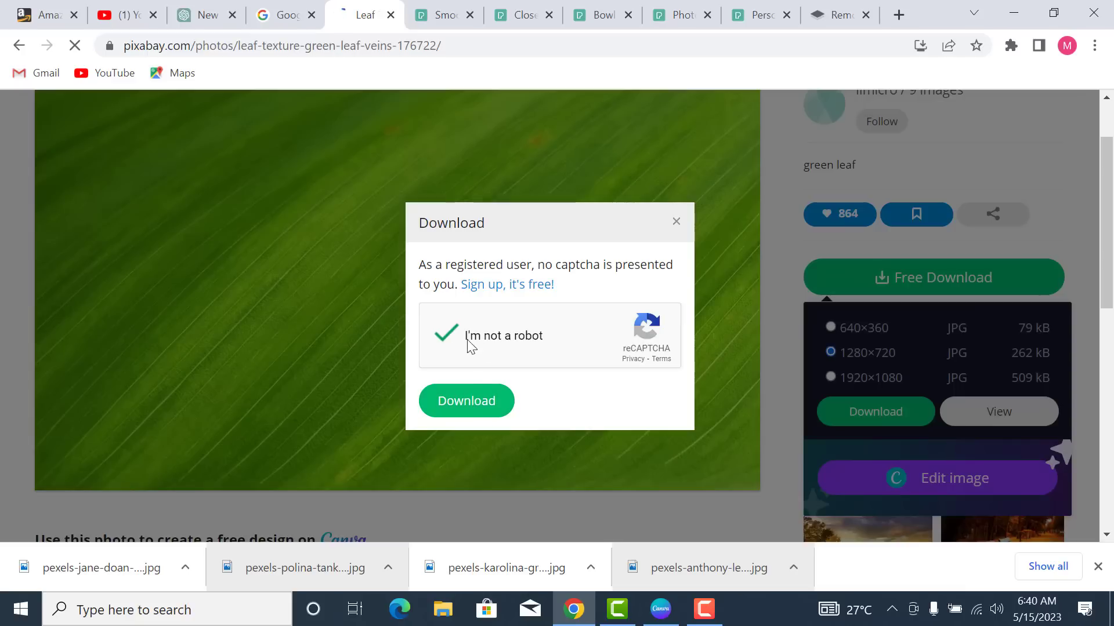
pyautogui.click(467, 410)
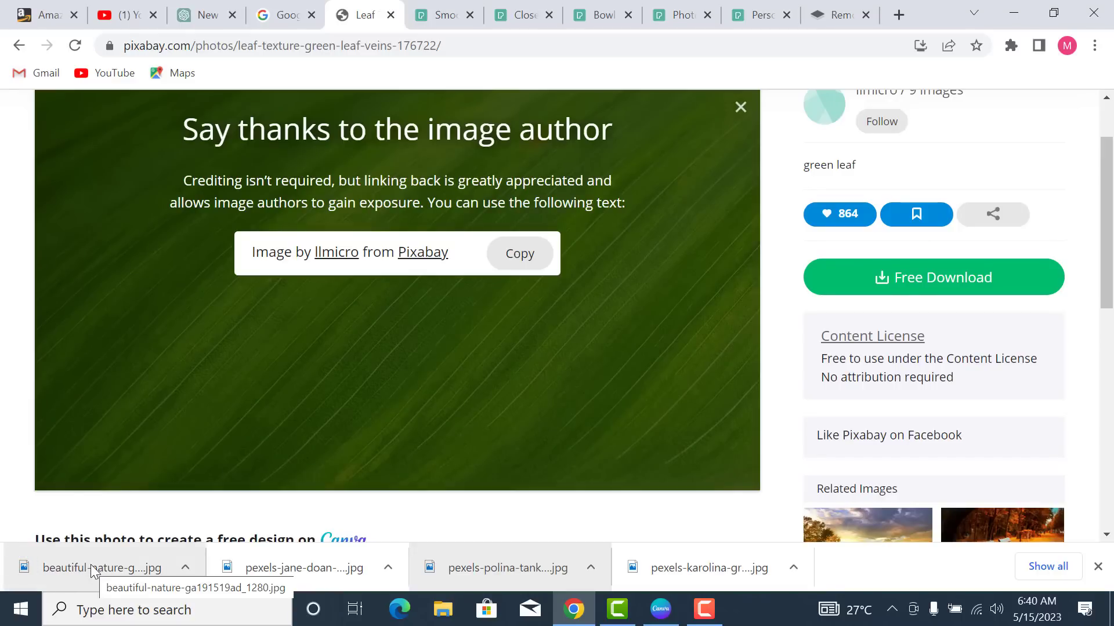
pyautogui.click(58, 567)
pyautogui.moveTo(58, 566); pyautogui.dragTo(557, 419)
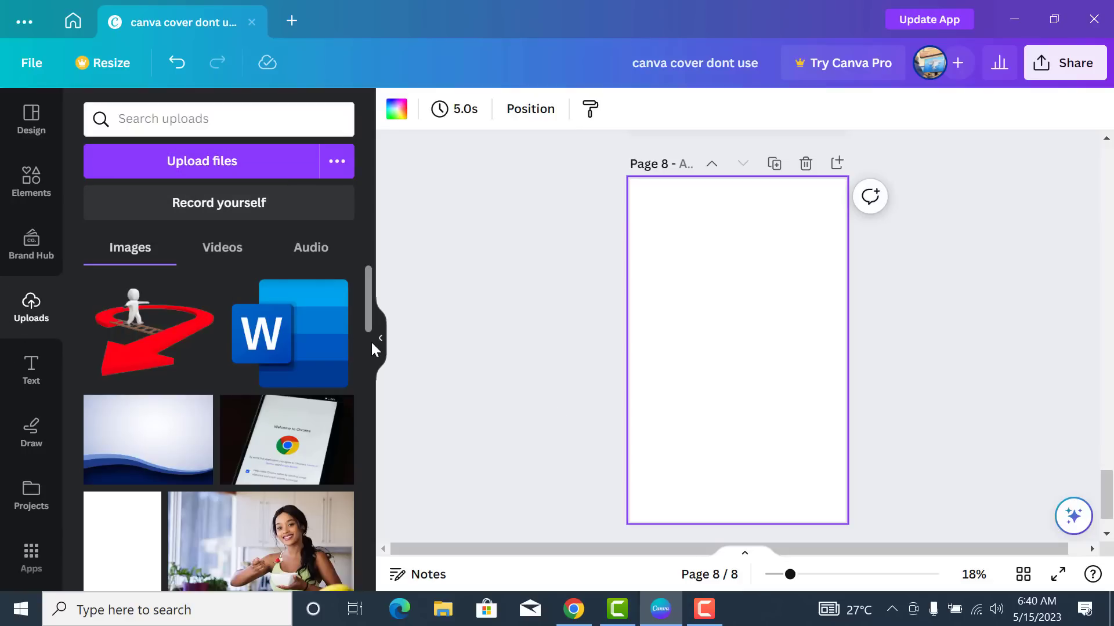
# - Place the green leaf image on page 8, rotated to -69° and moved top-left
pyautogui.scroll(-3, 237, 430)
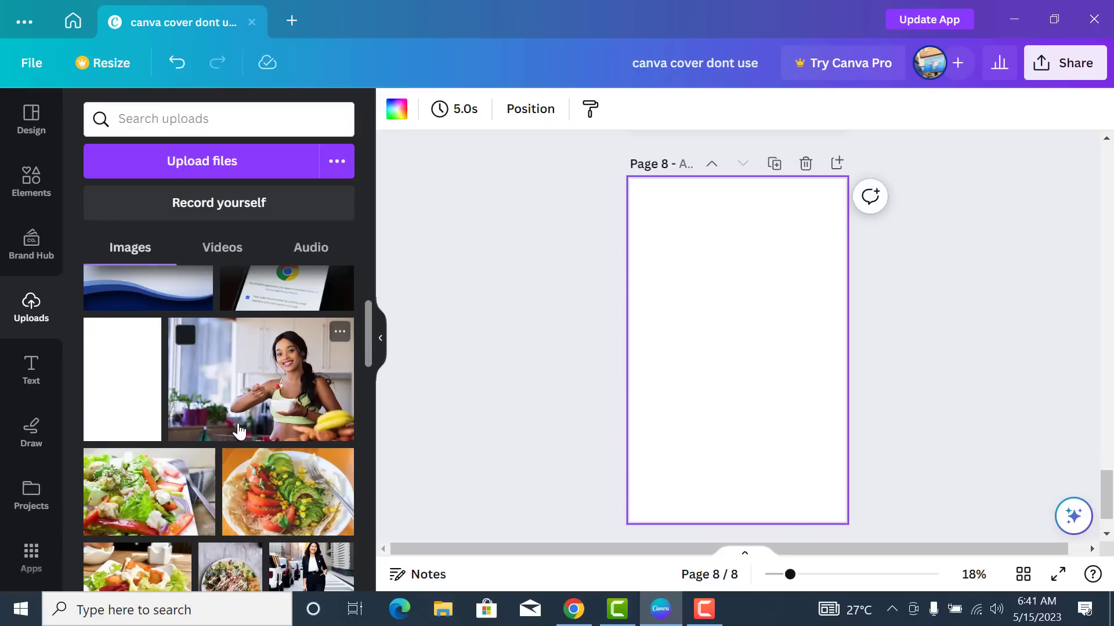
pyautogui.scroll(3, 238, 429)
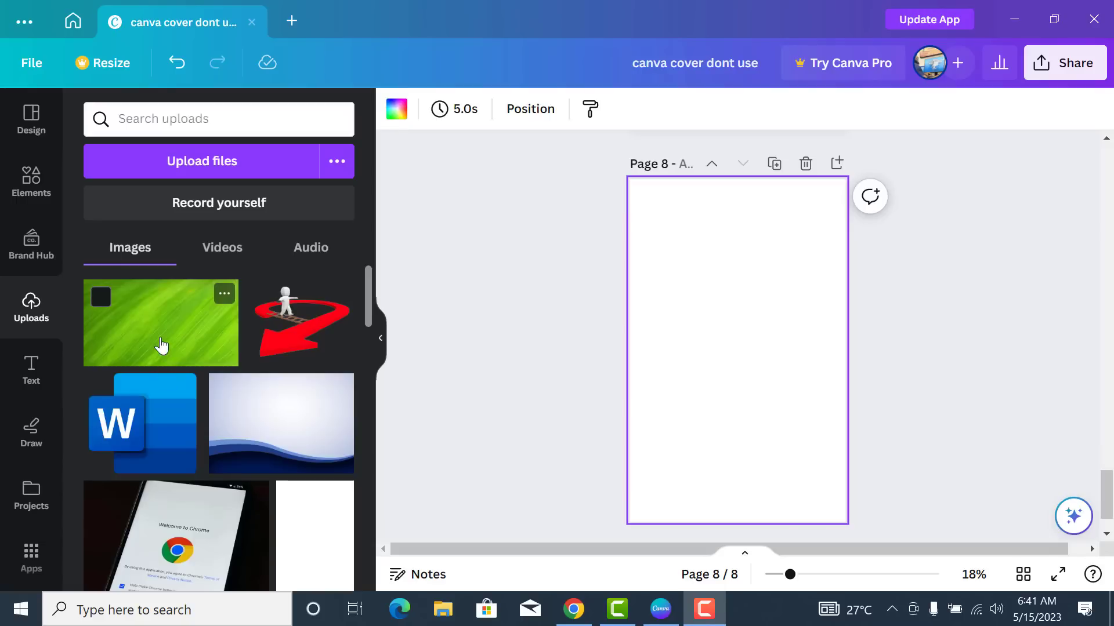
pyautogui.click(160, 342)
pyautogui.moveTo(851, 401); pyautogui.dragTo(754, 370)
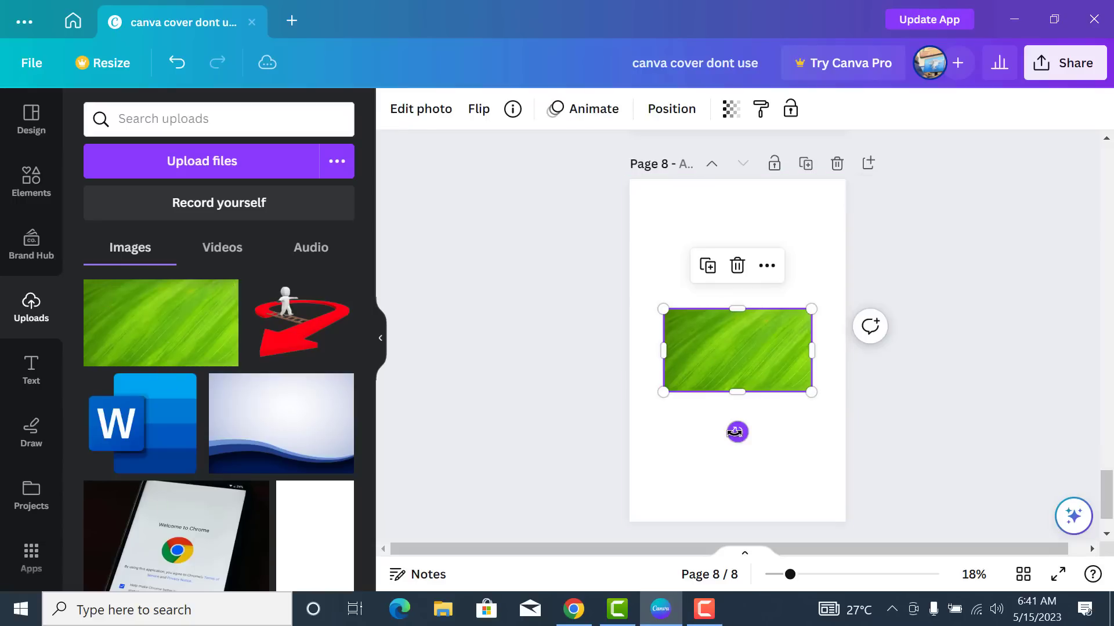
pyautogui.moveTo(735, 432); pyautogui.dragTo(819, 350)
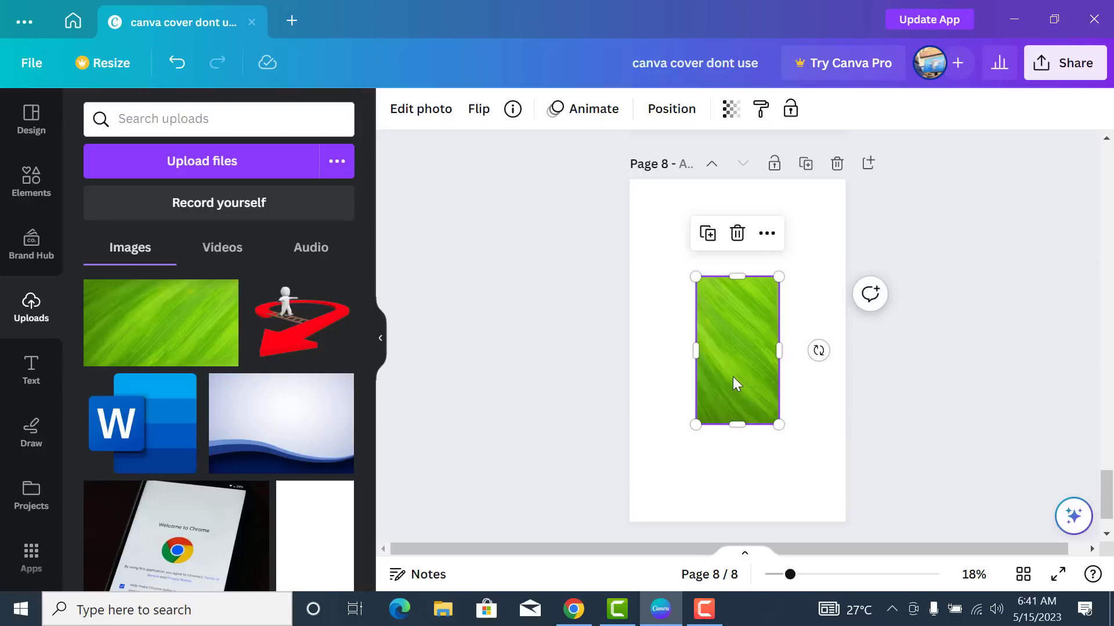
pyautogui.moveTo(732, 377); pyautogui.dragTo(672, 294)
# - Stretch the leaf image past every page edge so it fills page 8
pyautogui.click(672, 287)
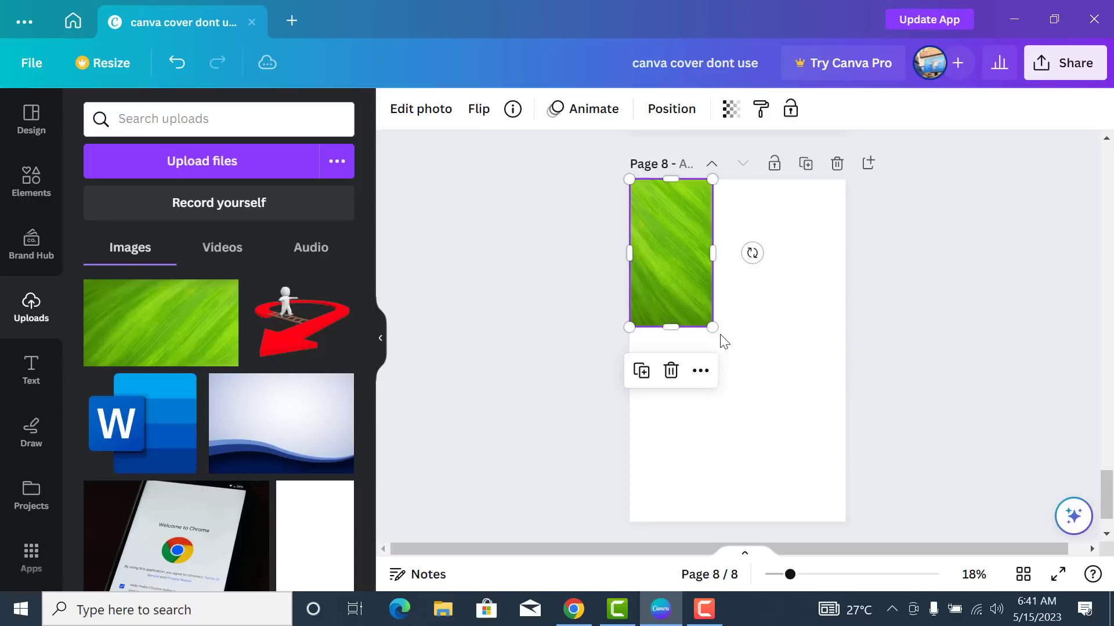
pyautogui.moveTo(726, 351); pyautogui.dragTo(846, 513)
pyautogui.moveTo(824, 352); pyautogui.dragTo(859, 359)
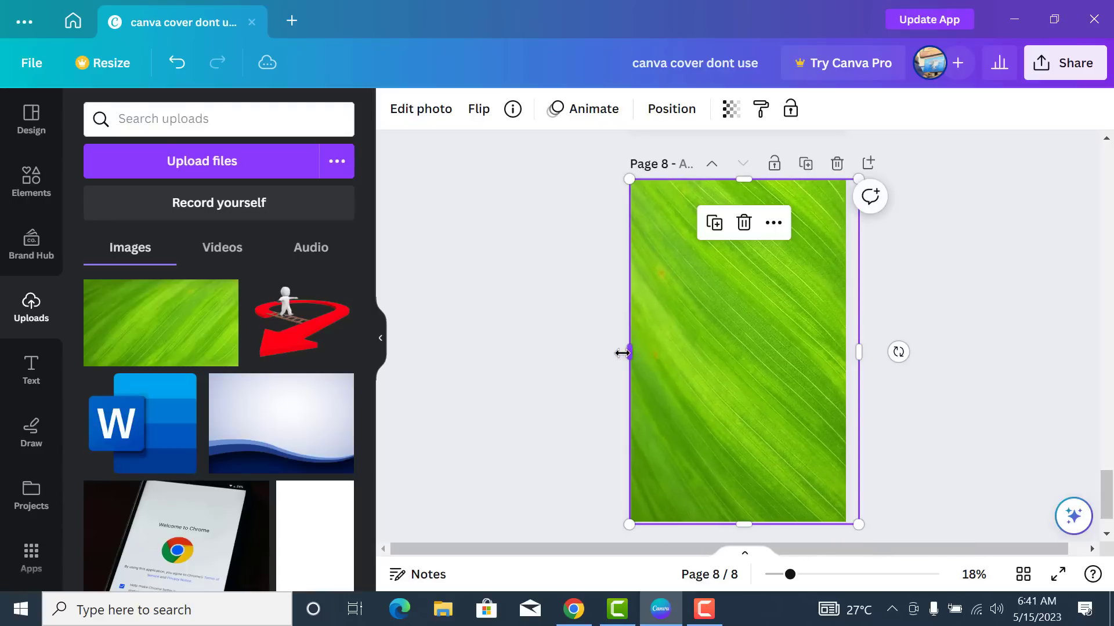
pyautogui.moveTo(623, 352); pyautogui.dragTo(609, 352)
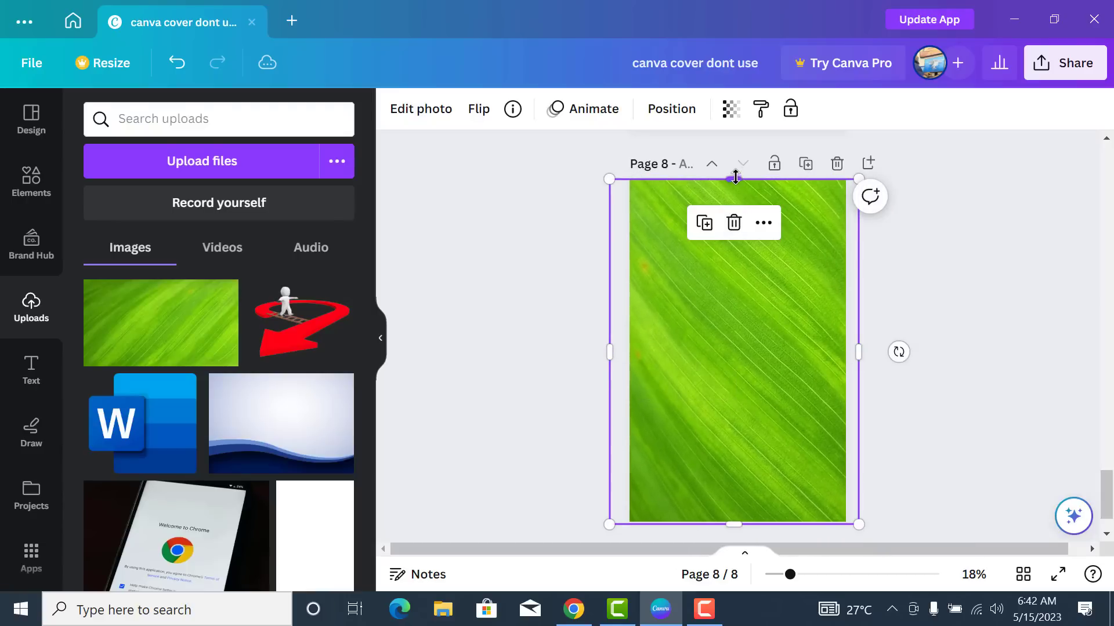
pyautogui.moveTo(735, 177); pyautogui.dragTo(728, 147)
pyautogui.scroll(-1, 739, 410)
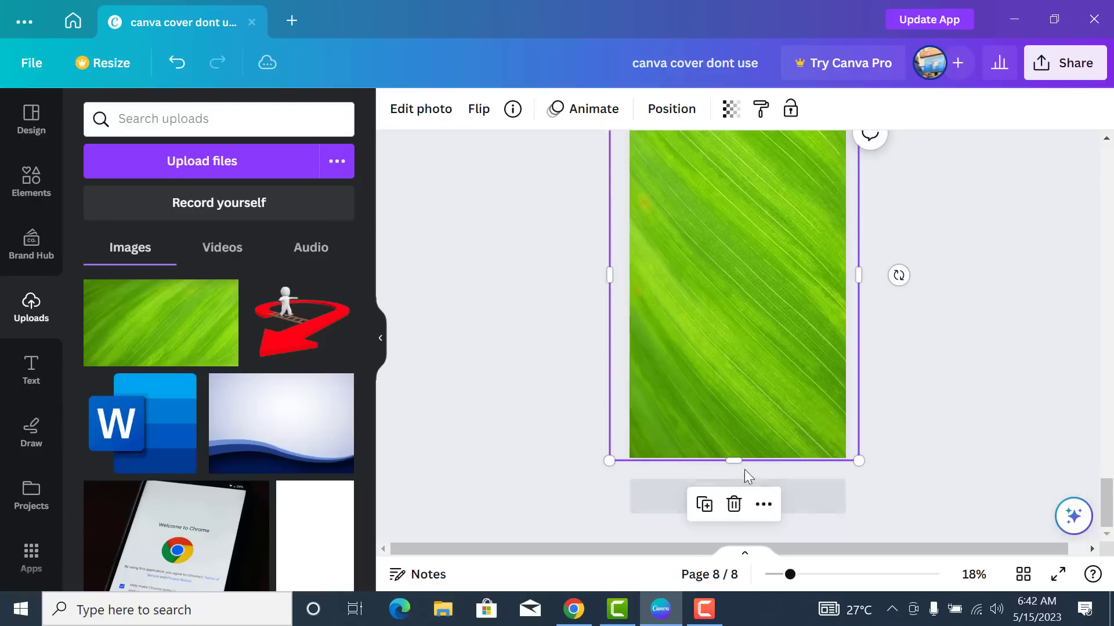
pyautogui.moveTo(732, 460); pyautogui.dragTo(736, 477)
pyautogui.click(952, 356)
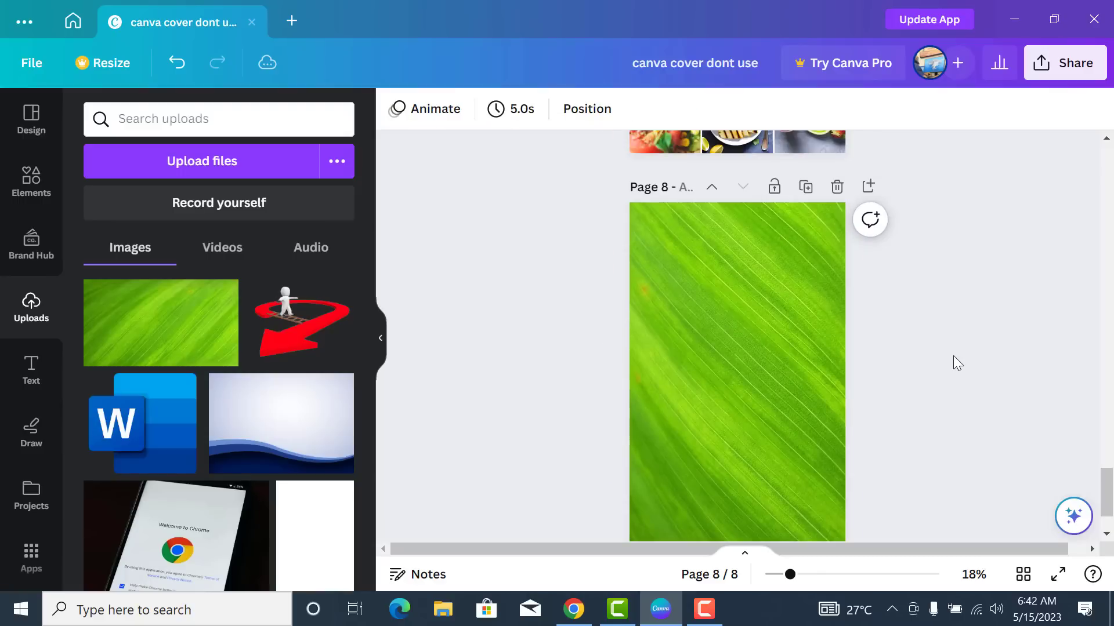
pyautogui.scroll(-1, 953, 356)
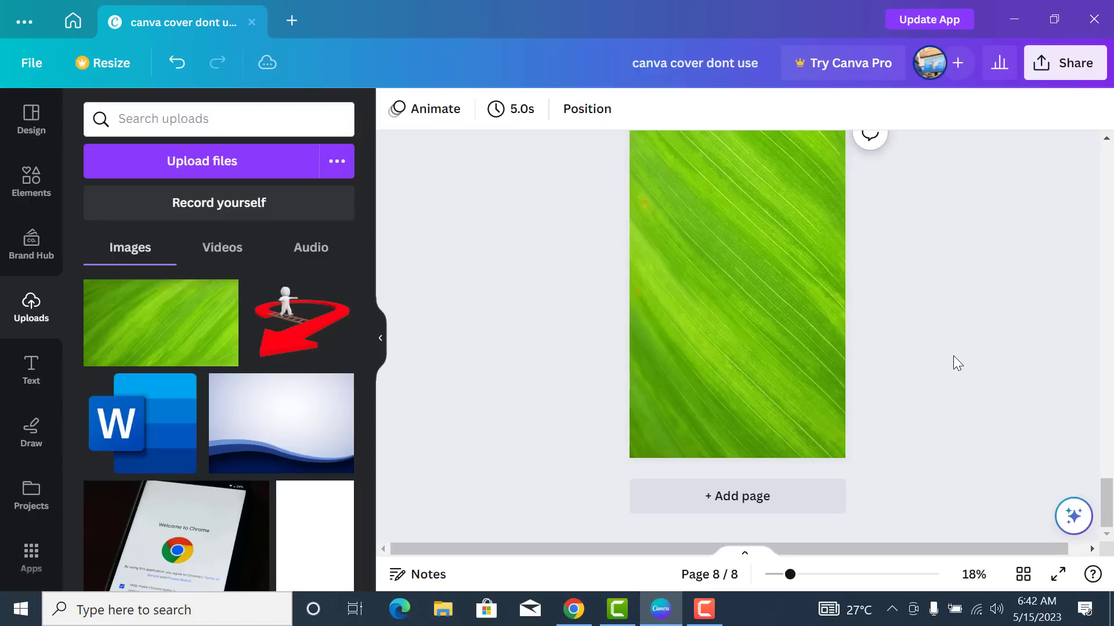
pyautogui.scroll(1, 952, 356)
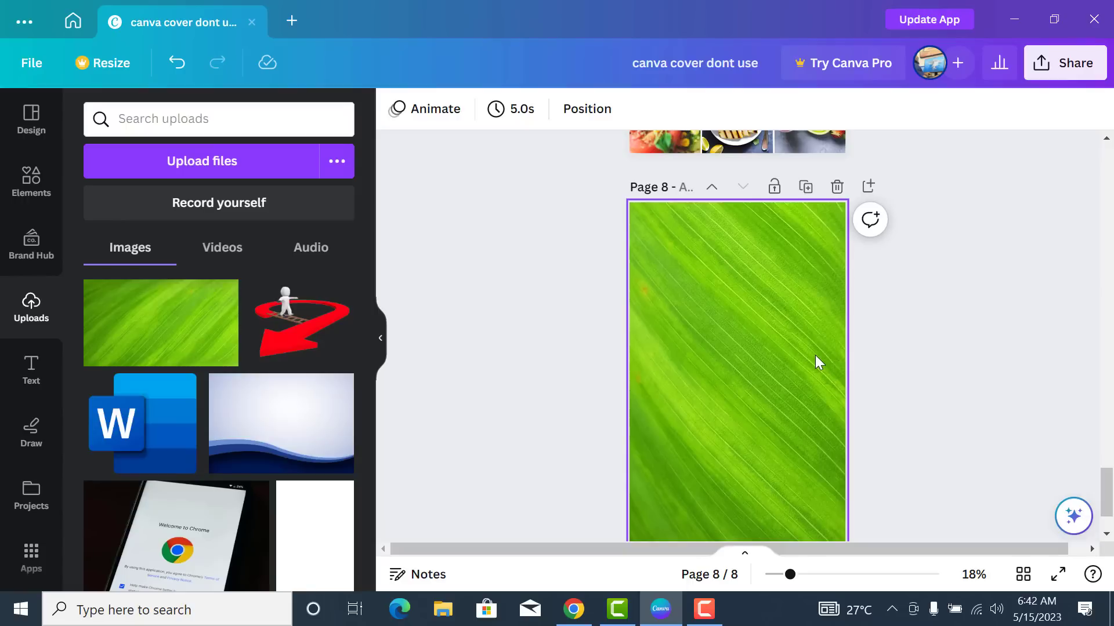
# - Copy the background-removed salad plate image from the remove.bg results
pyautogui.click(583, 614)
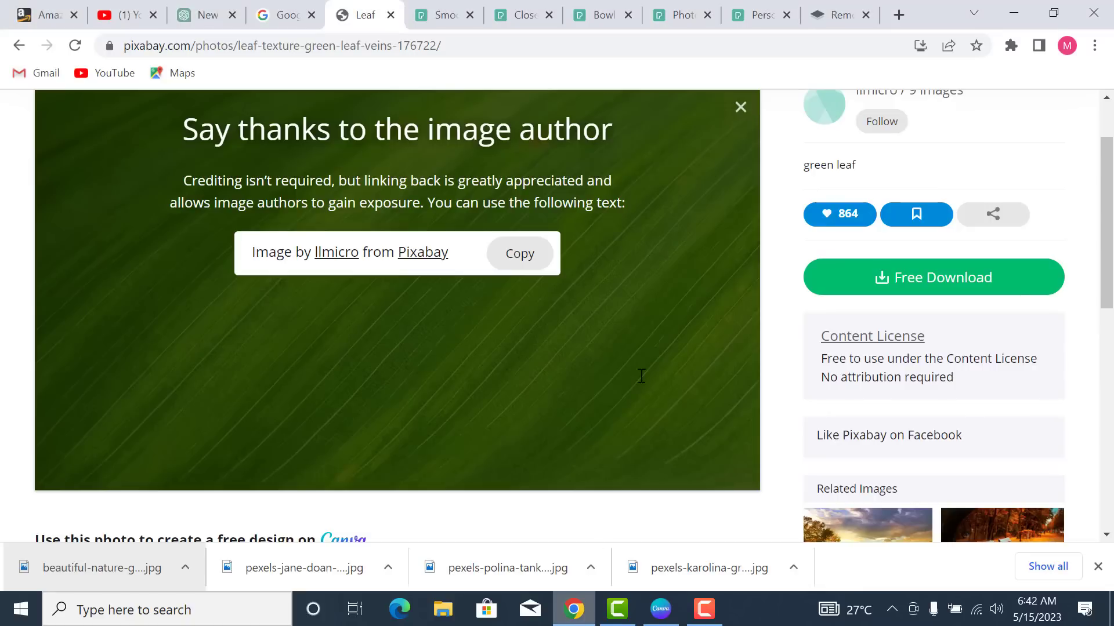
pyautogui.click(835, 16)
pyautogui.scroll(5, 522, 347)
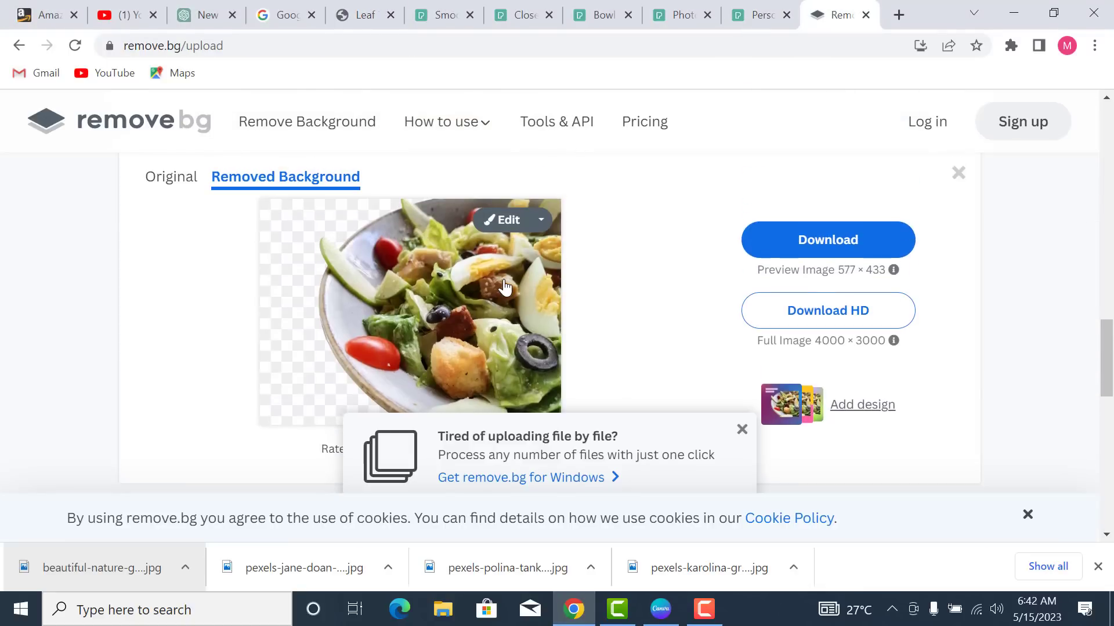
pyautogui.rightClick(505, 285)
pyautogui.click(593, 481)
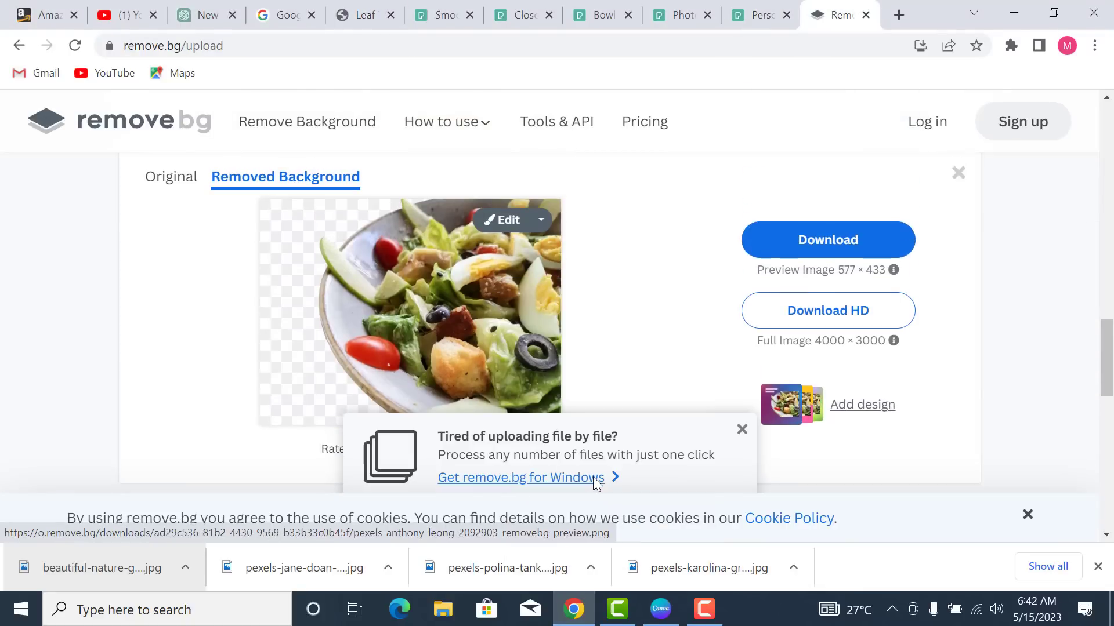
# - Paste the salad plate onto page 8, move it bottom-right and enlarge it
pyautogui.click(661, 609)
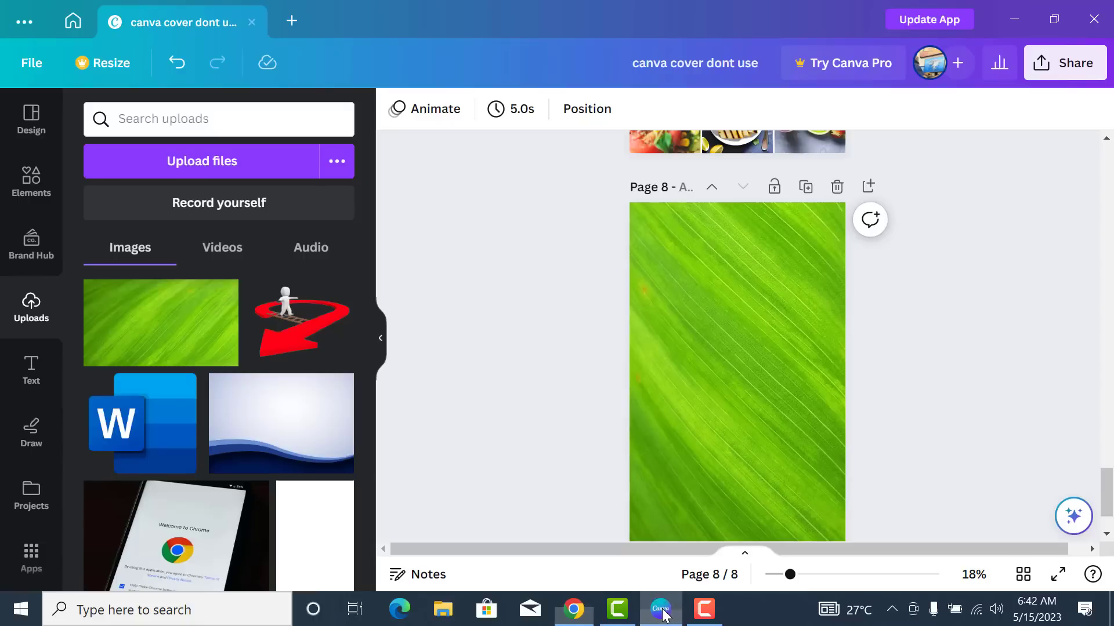
pyautogui.click(688, 314)
pyautogui.rightClick(687, 314)
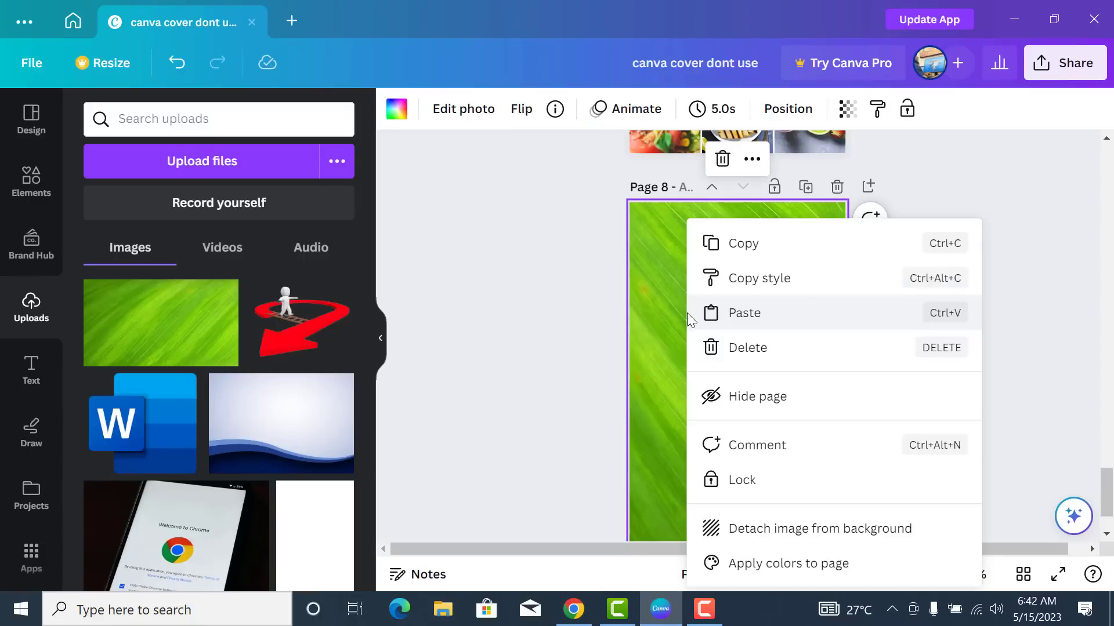
pyautogui.click(771, 314)
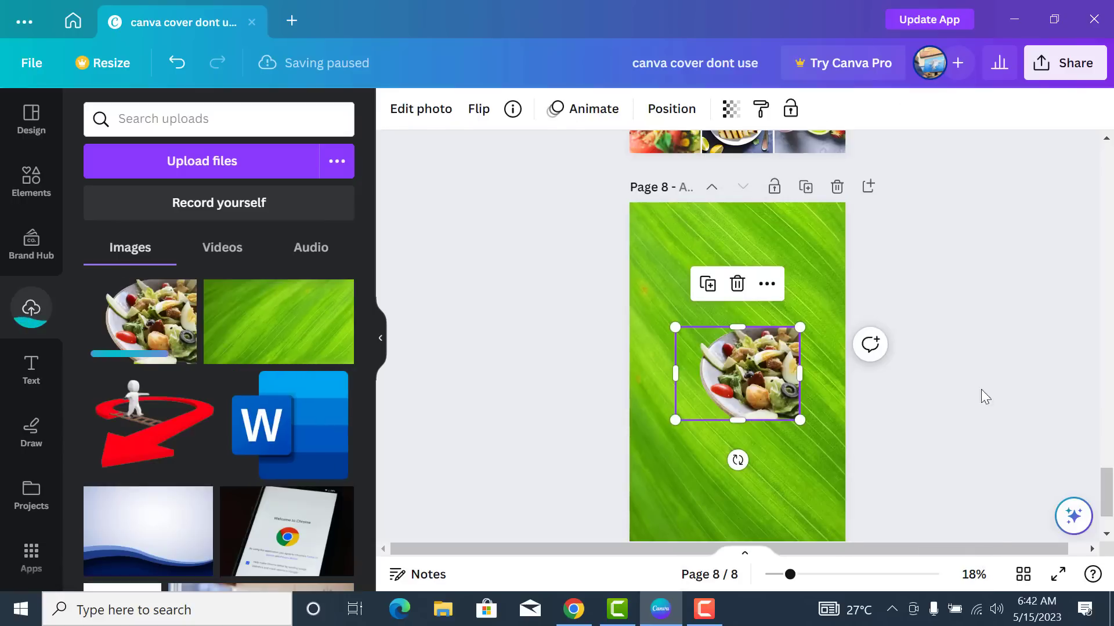
pyautogui.scroll(-2, 1105, 534)
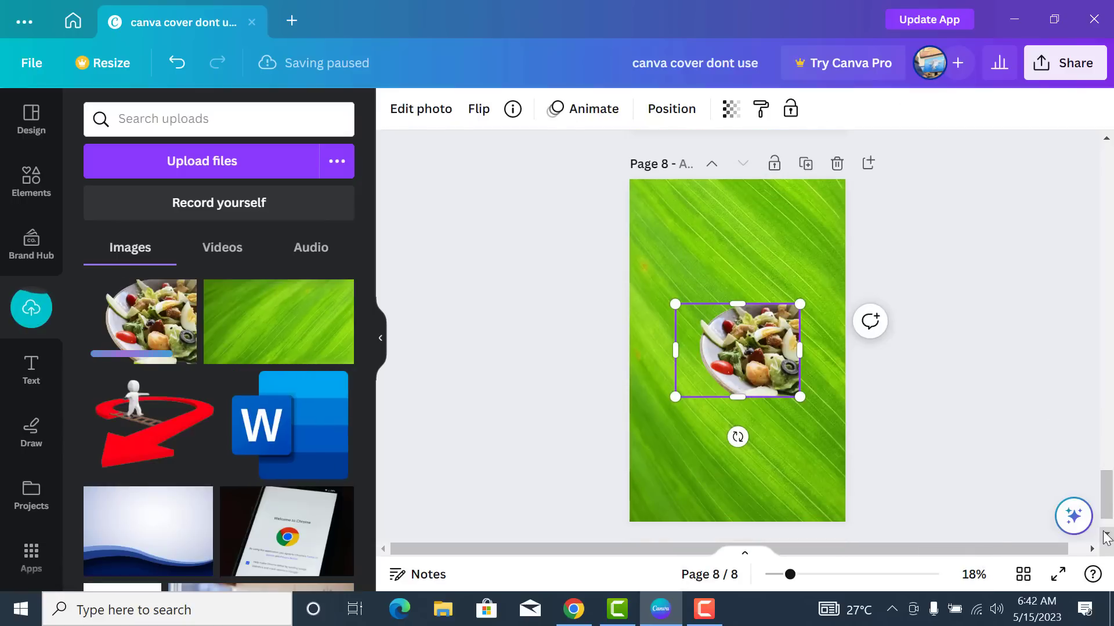
pyautogui.moveTo(752, 331); pyautogui.dragTo(814, 482)
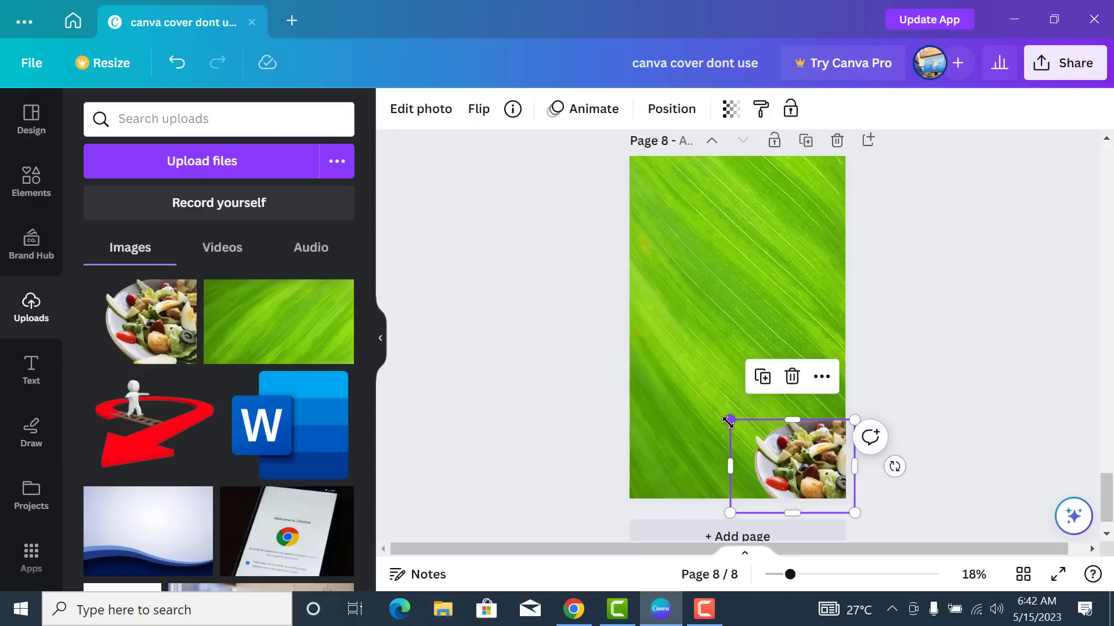
pyautogui.moveTo(729, 423); pyautogui.dragTo(714, 398)
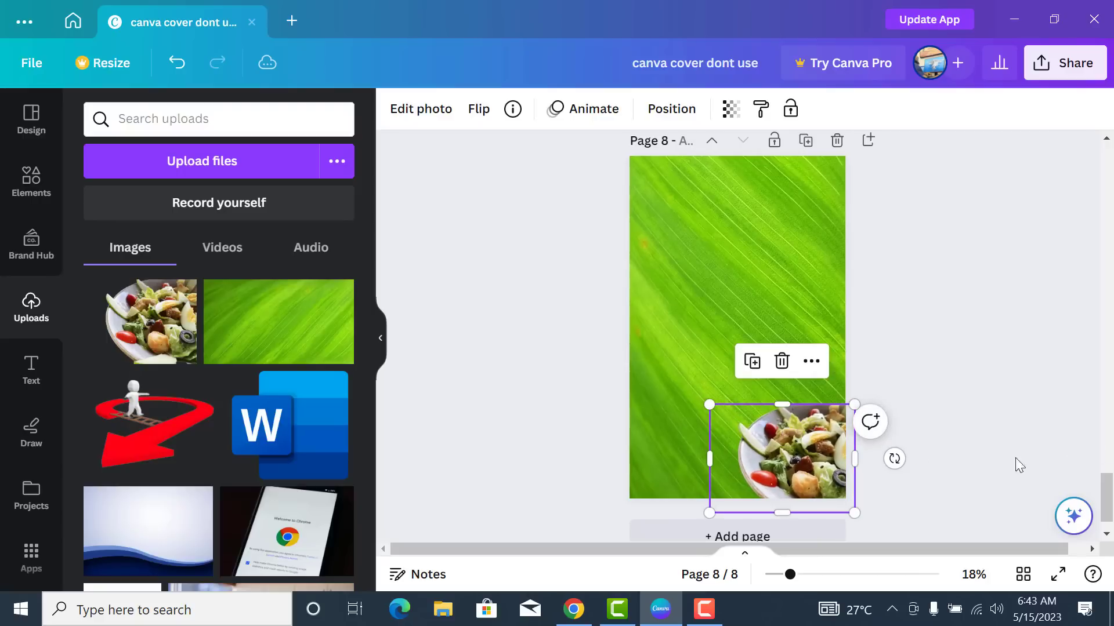
pyautogui.click(961, 447)
pyautogui.scroll(-1, 795, 548)
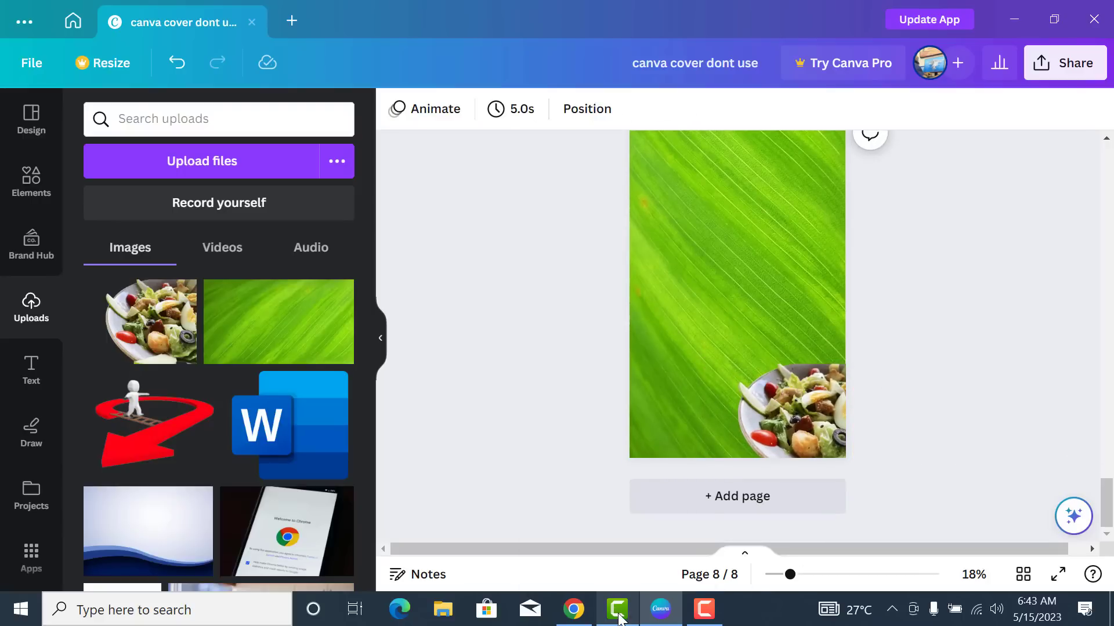
# - Copy the cut-out round salad bowl image from remove.bg
pyautogui.click(573, 607)
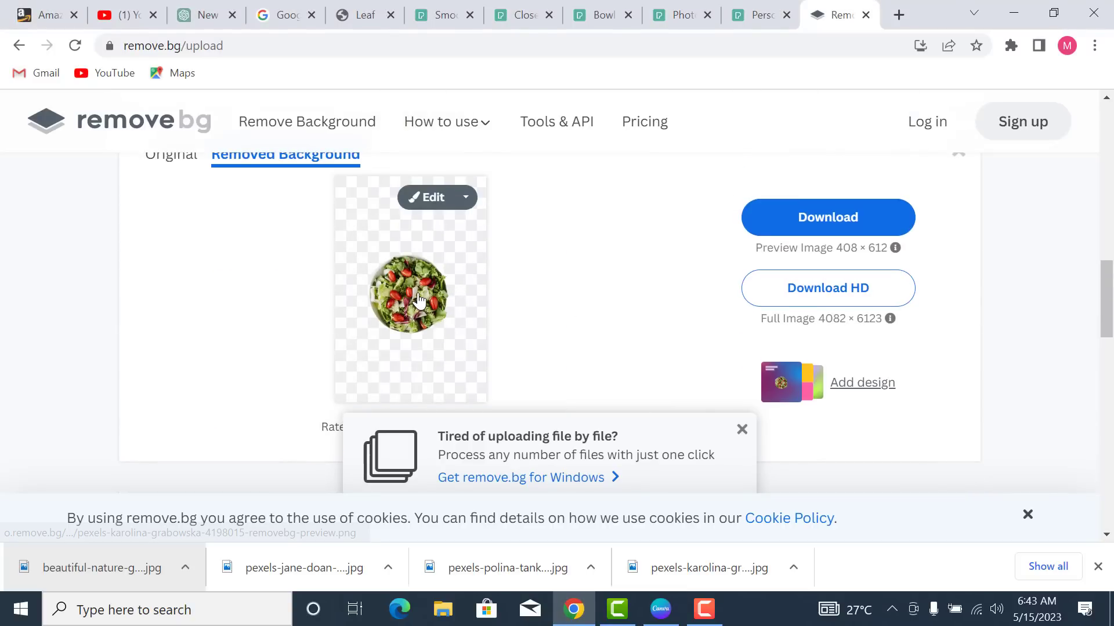
pyautogui.rightClick(418, 294)
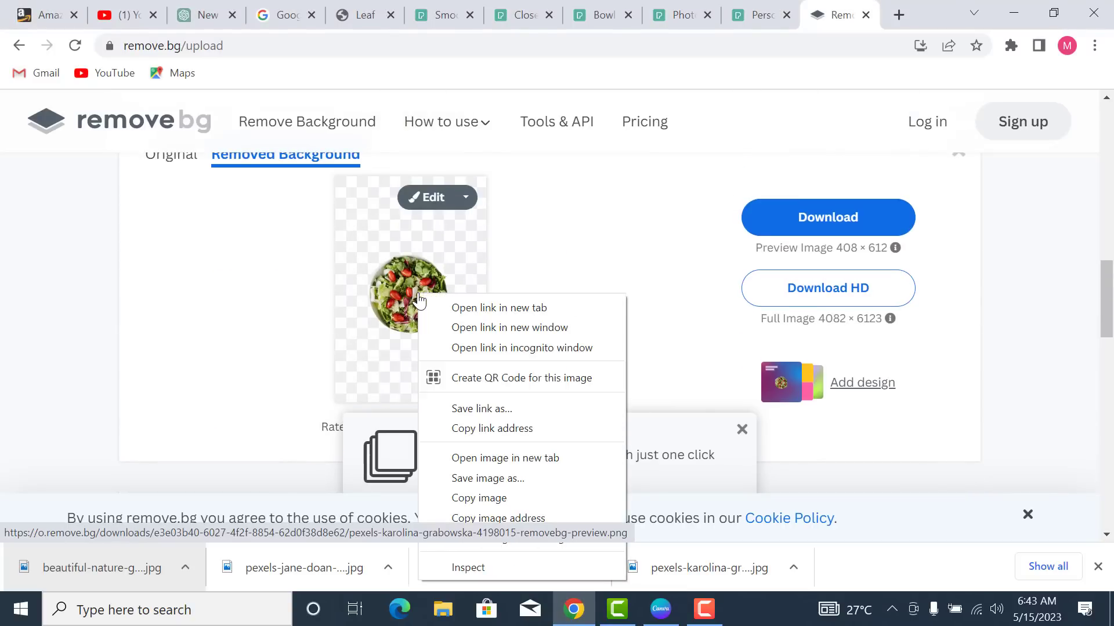
pyautogui.click(495, 499)
# - Paste the salad bowl onto page 8, enlarge it greatly and place it top-left
pyautogui.click(655, 612)
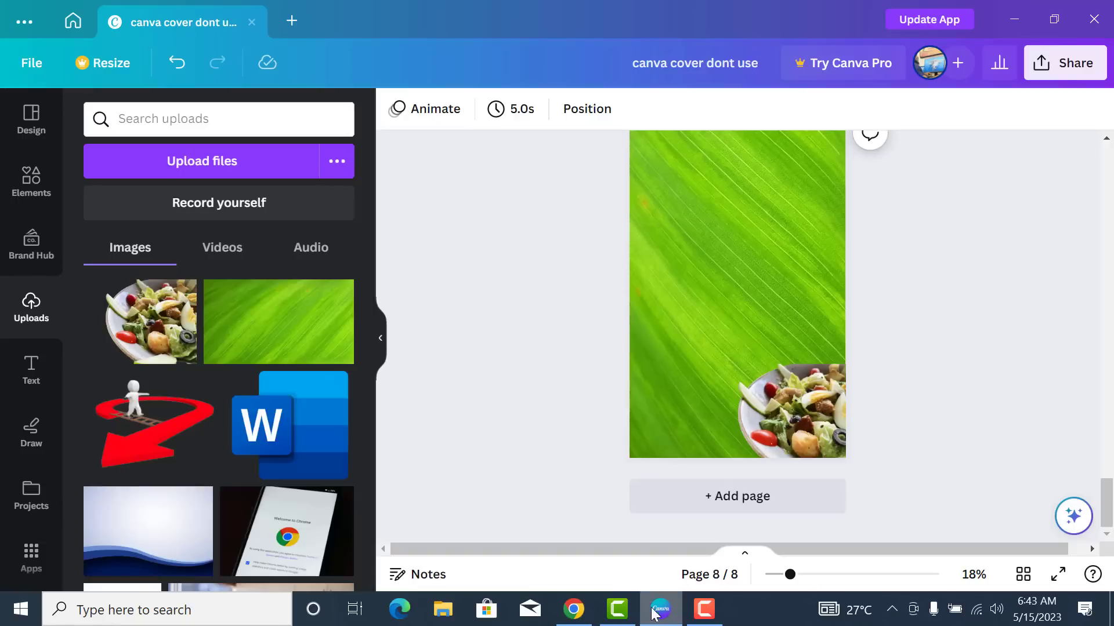
pyautogui.rightClick(706, 211)
pyautogui.click(788, 313)
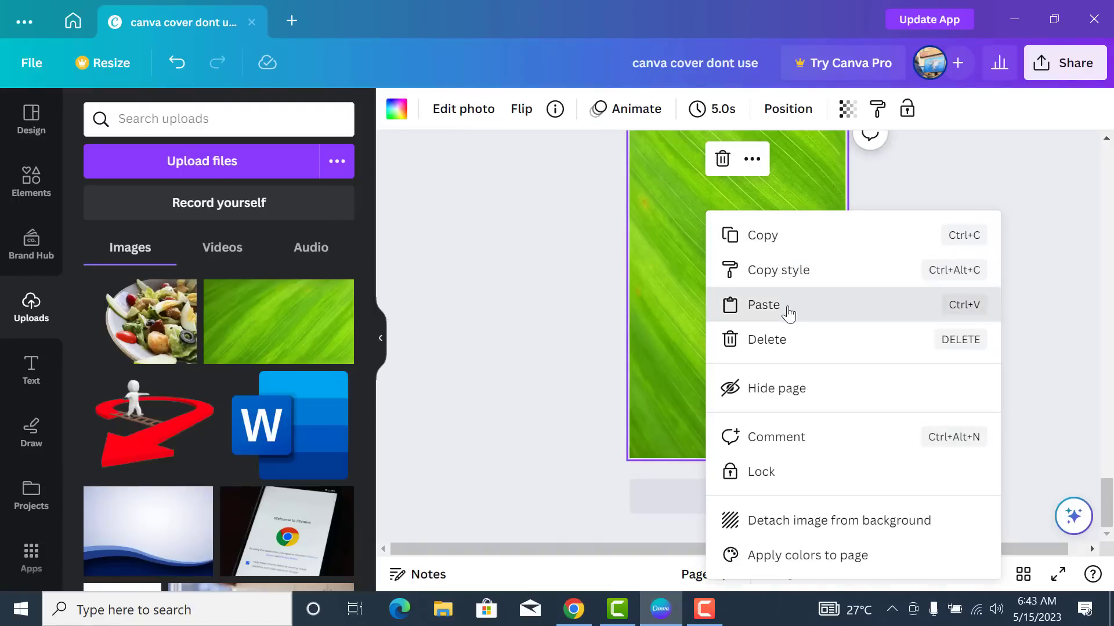
pyautogui.click(1106, 139)
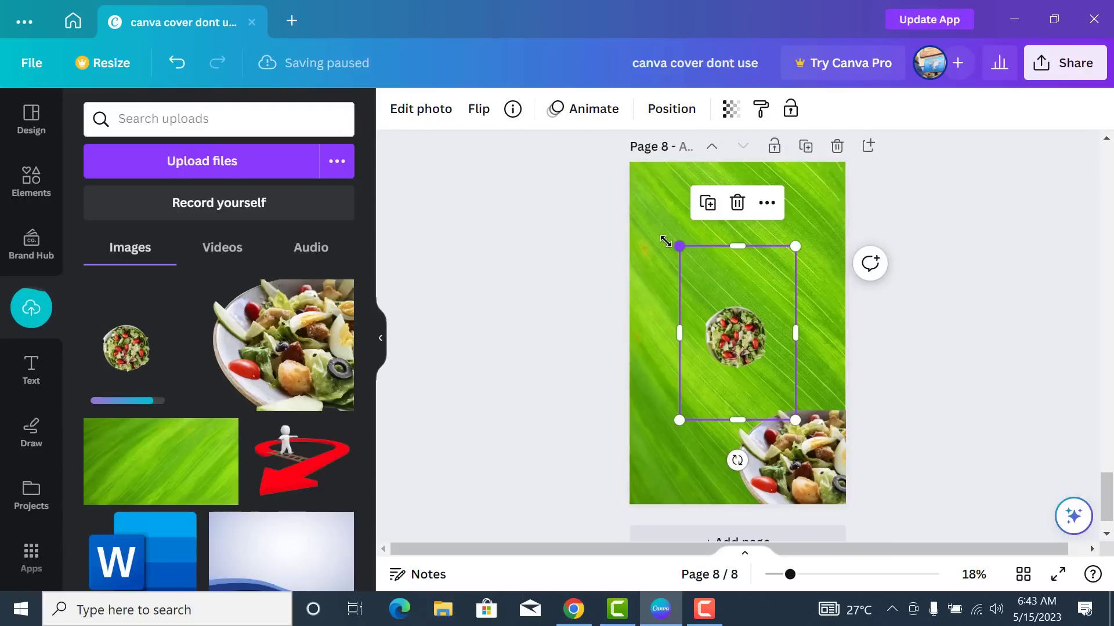
pyautogui.moveTo(665, 241); pyautogui.dragTo(424, 124)
pyautogui.moveTo(685, 288); pyautogui.dragTo(669, 218)
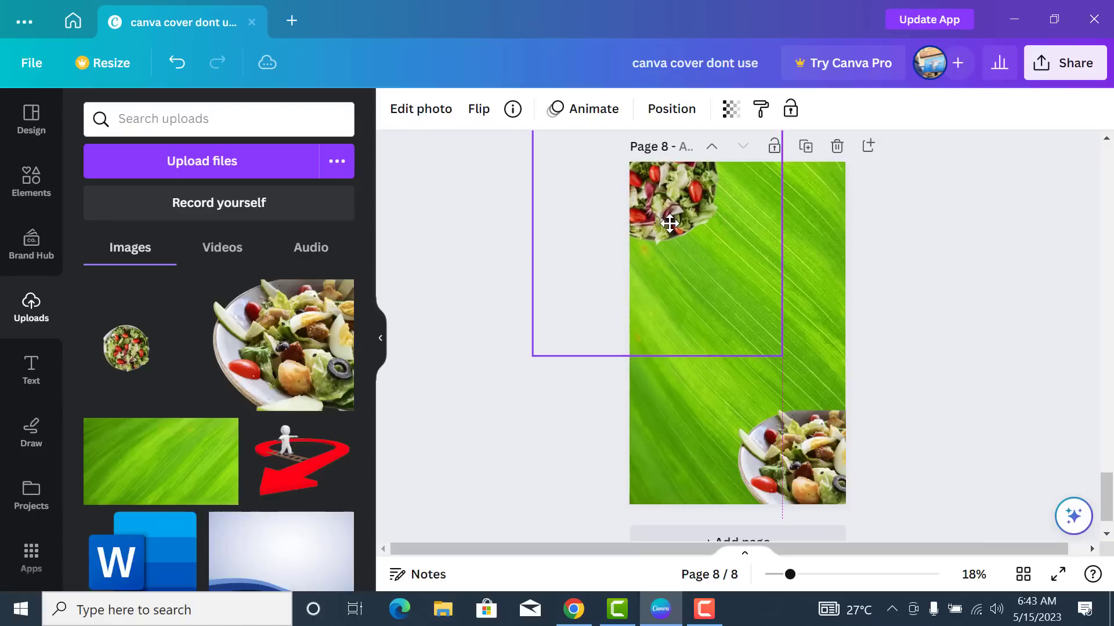
pyautogui.click(735, 415)
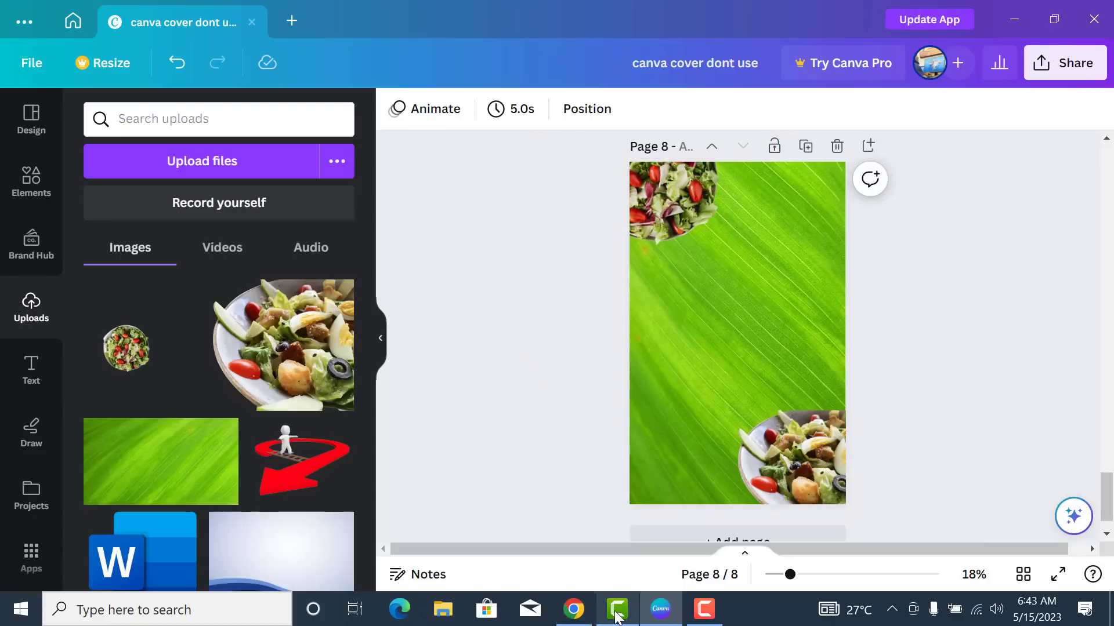
pyautogui.click(575, 615)
# - Paste the remove.bg vegetable bowl cut-out onto page 8 and crop it small at bottom-left
pyautogui.rightClick(434, 290)
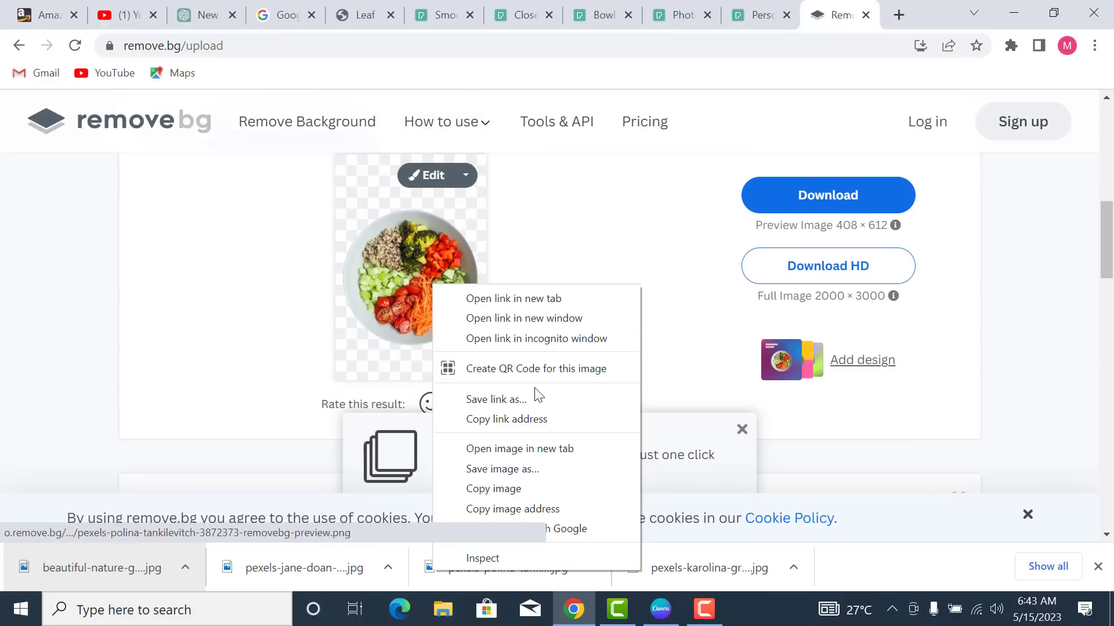
pyautogui.click(504, 489)
pyautogui.click(660, 615)
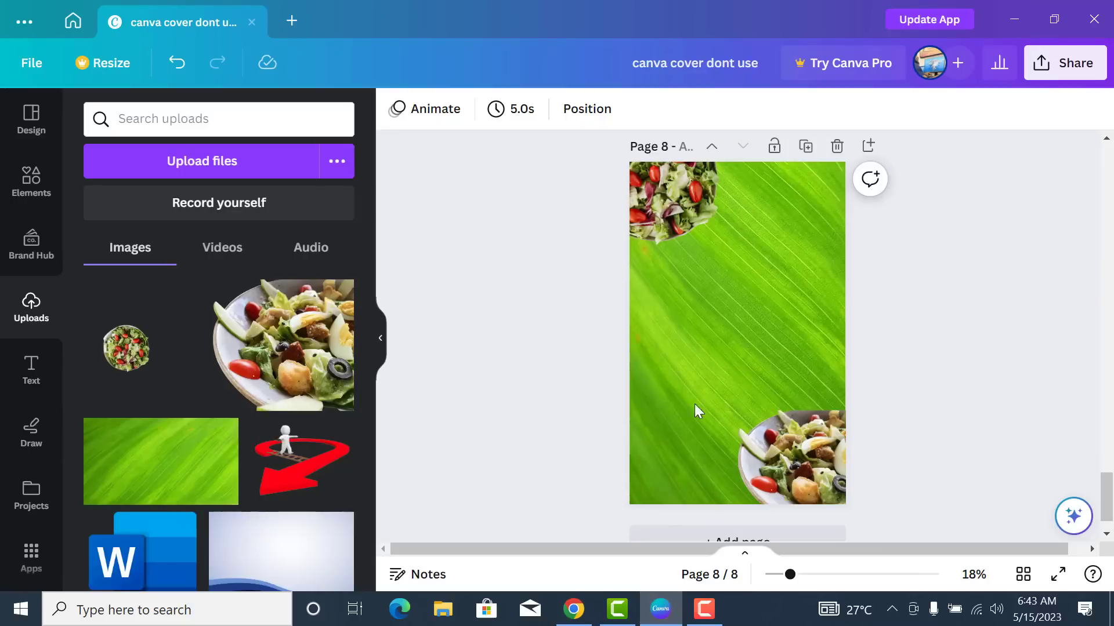
pyautogui.hotkey('ctrl', 'v')
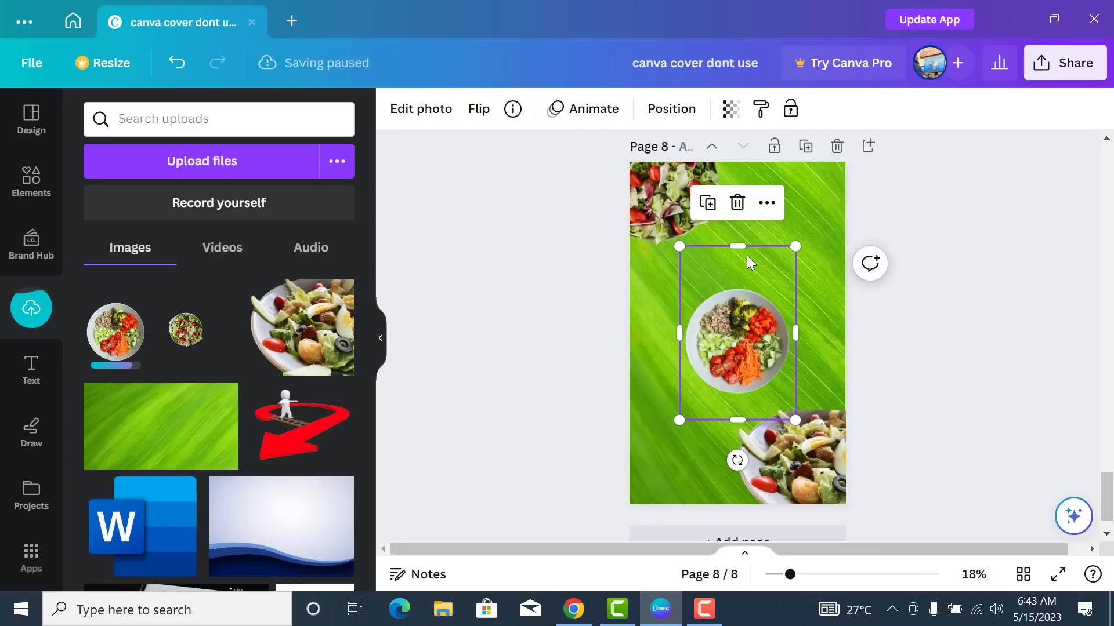
pyautogui.moveTo(743, 246); pyautogui.dragTo(743, 287)
pyautogui.moveTo(739, 418); pyautogui.dragTo(669, 473)
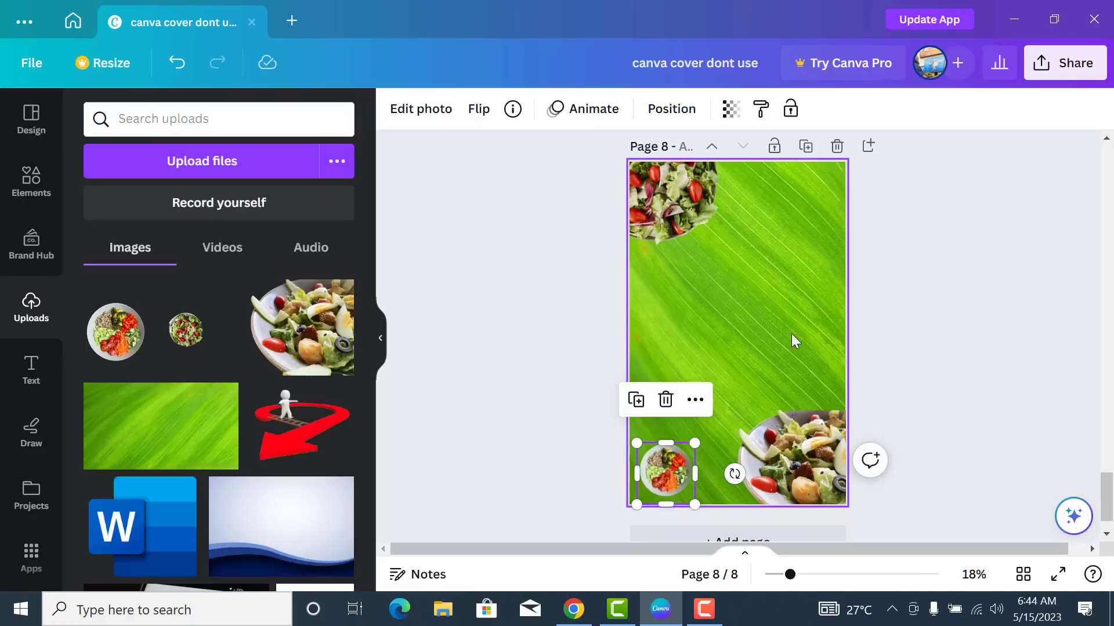
pyautogui.click(670, 523)
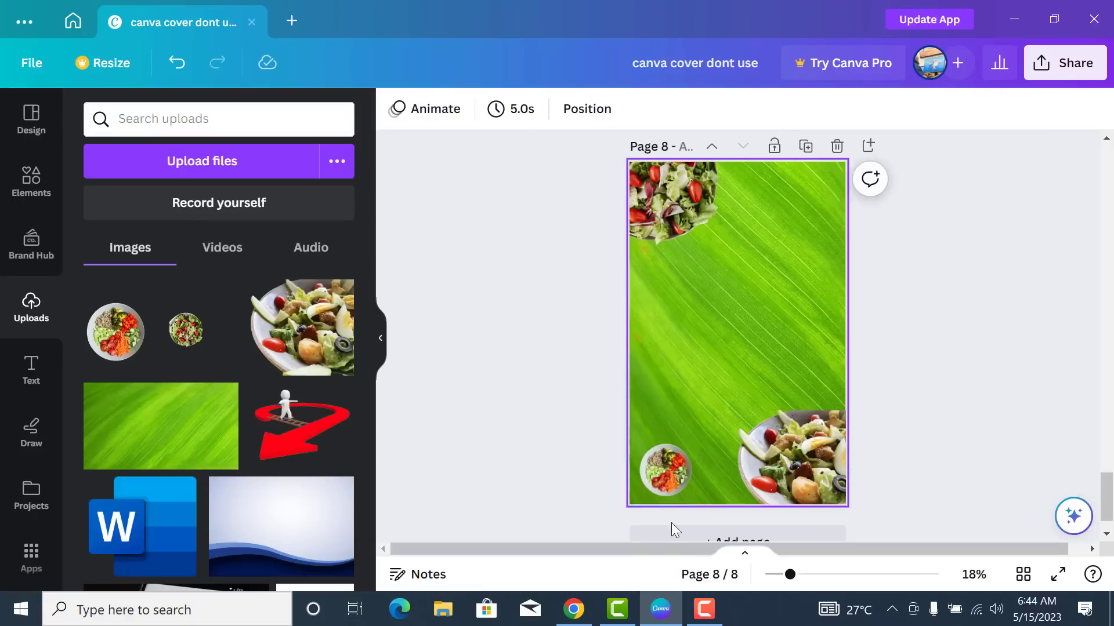
# - Copy the hand-held bowl cut-out from the remove.bg results
pyautogui.click(583, 612)
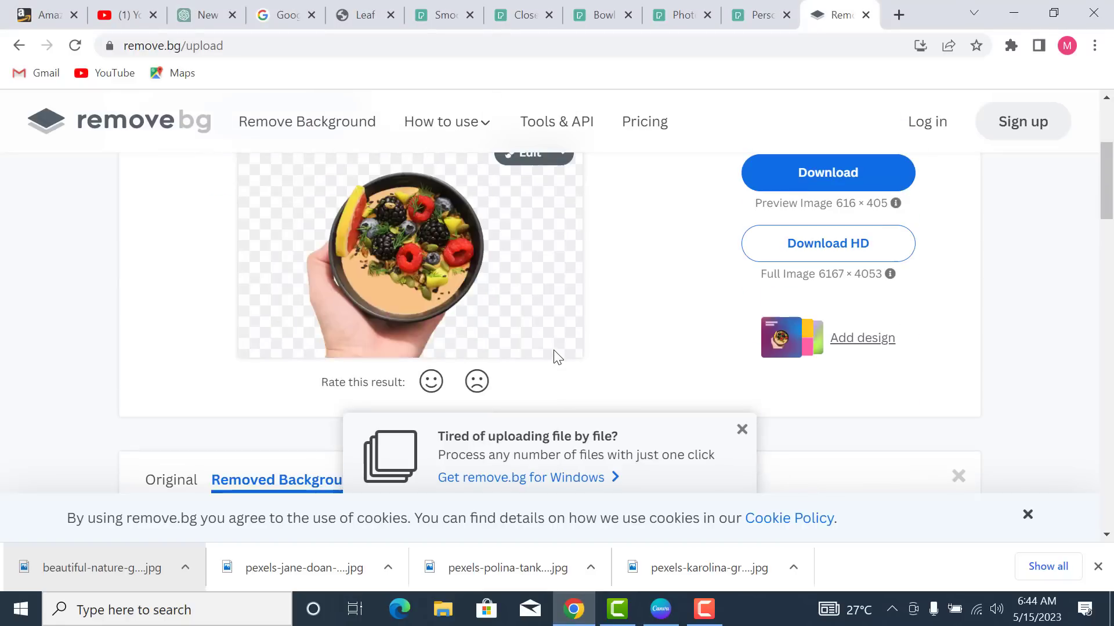
pyautogui.rightClick(460, 248)
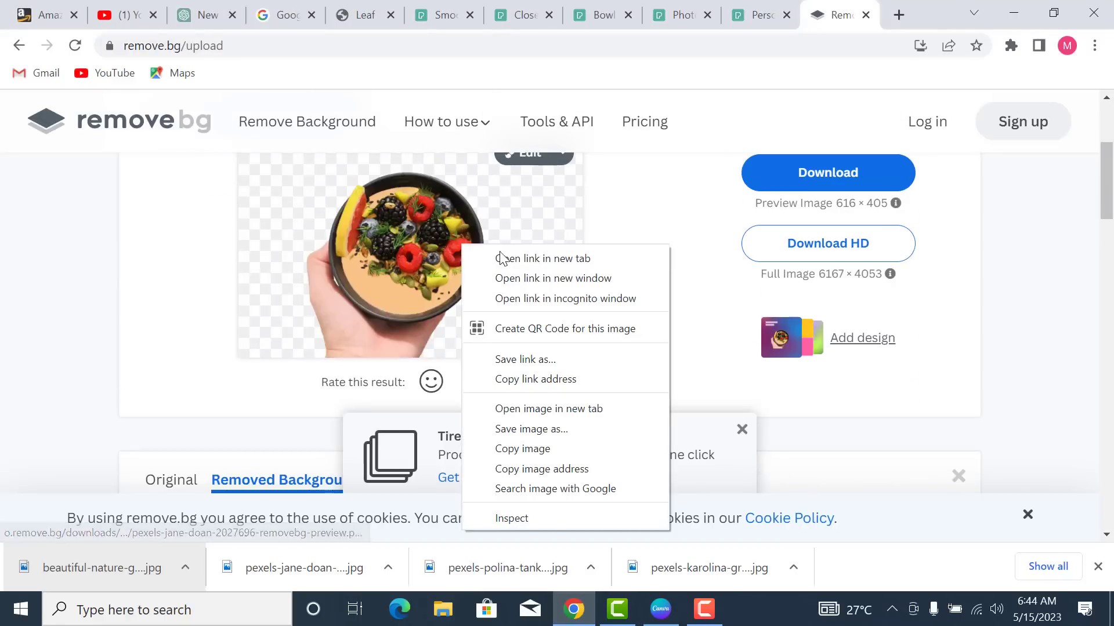
pyautogui.click(558, 449)
pyautogui.click(660, 609)
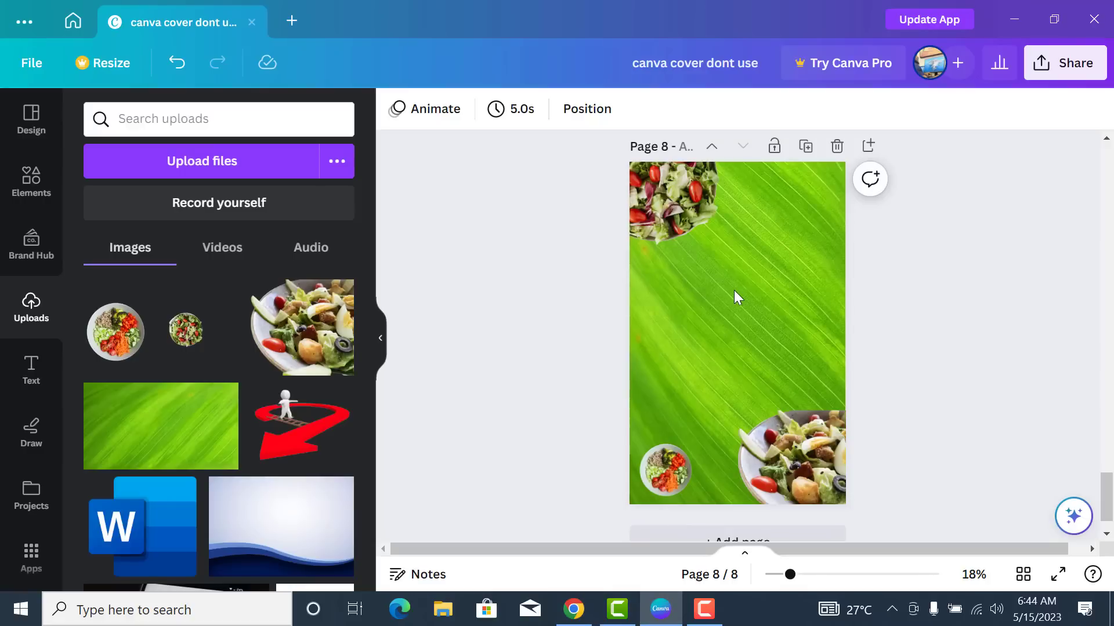
# - Paste the hand-held bowl, trim its sides, rotate it -90° and place it top-right
pyautogui.hotkey('ctrl', 'v')
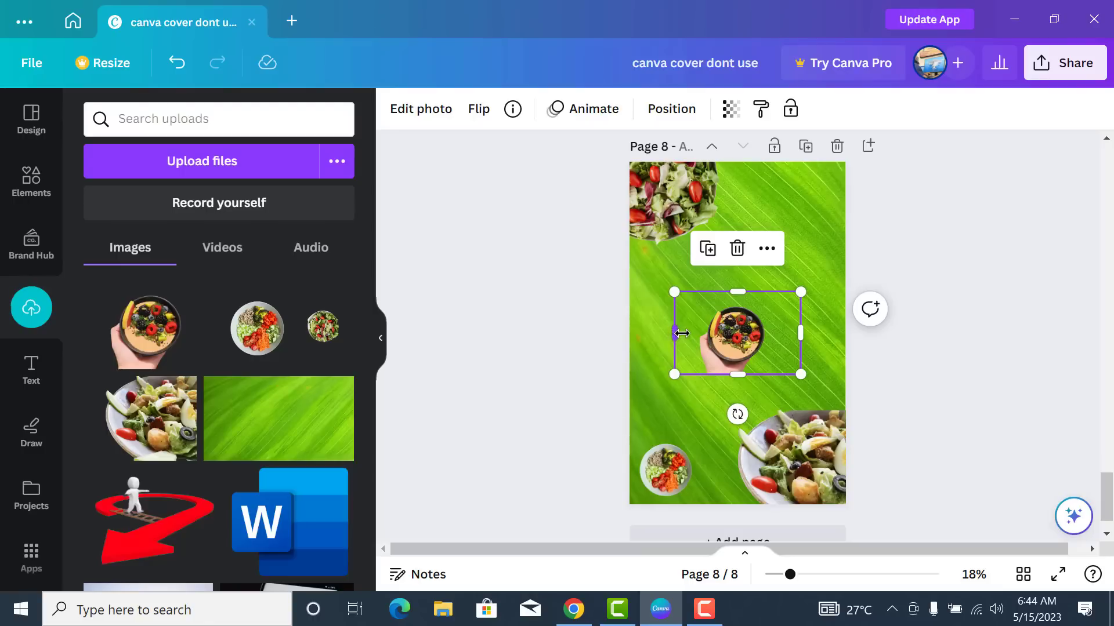
pyautogui.moveTo(680, 333); pyautogui.dragTo(685, 333)
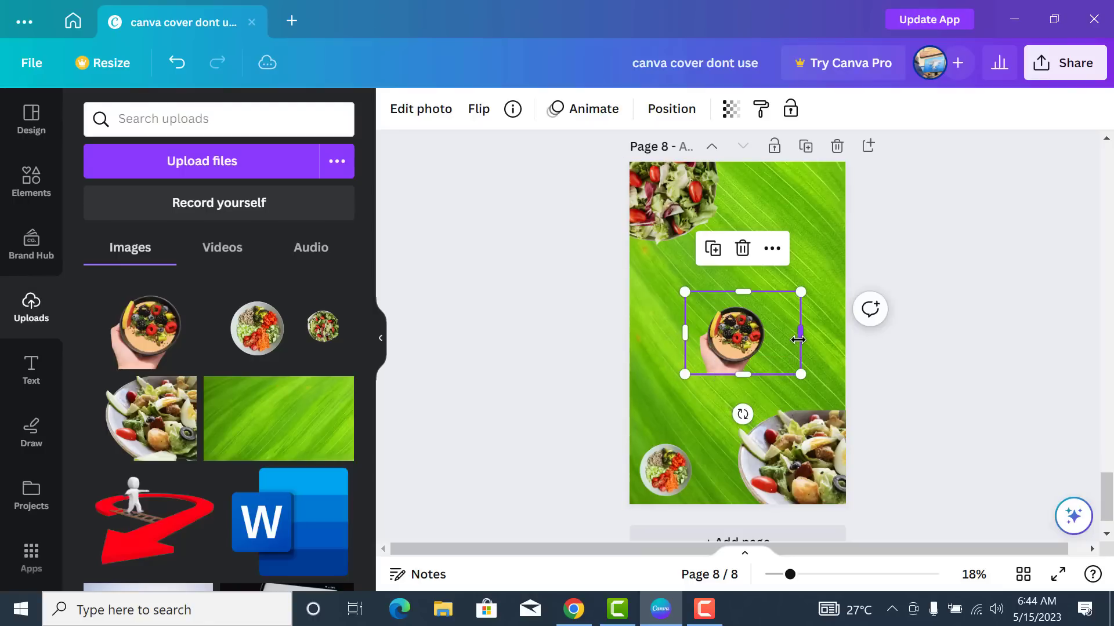
pyautogui.moveTo(798, 340); pyautogui.dragTo(782, 334)
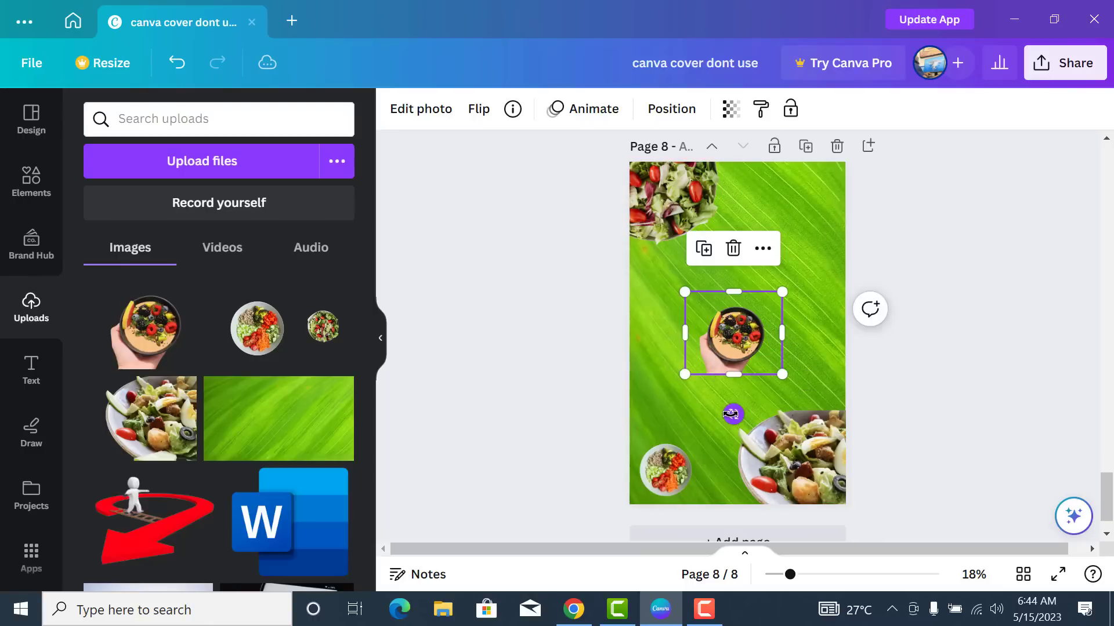
pyautogui.moveTo(732, 414); pyautogui.dragTo(818, 338)
pyautogui.moveTo(742, 347); pyautogui.dragTo(813, 219)
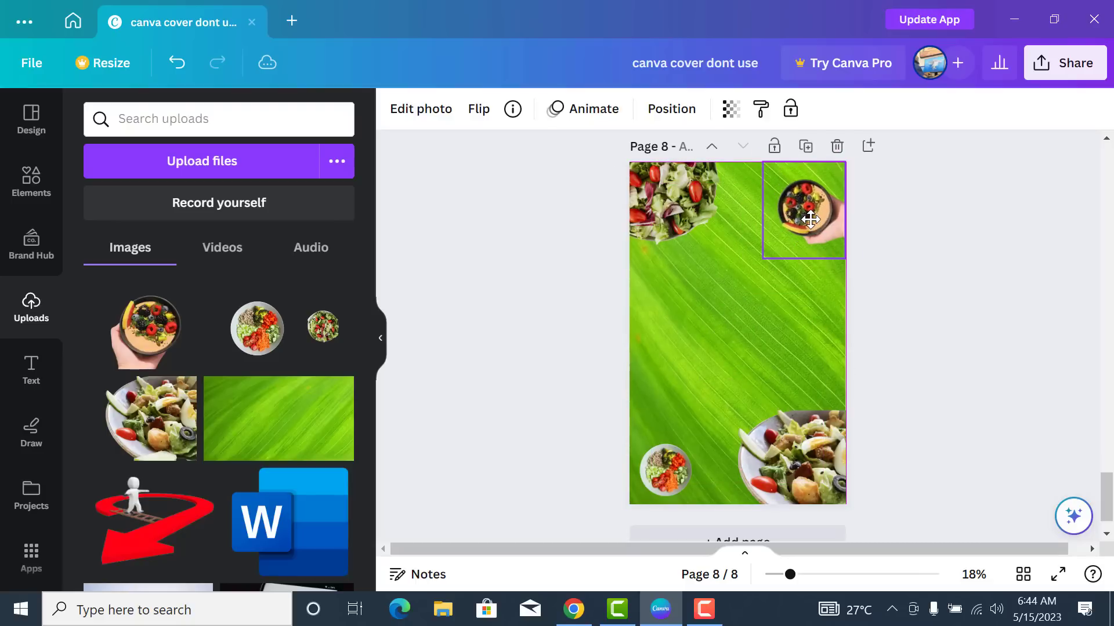
pyautogui.click(770, 361)
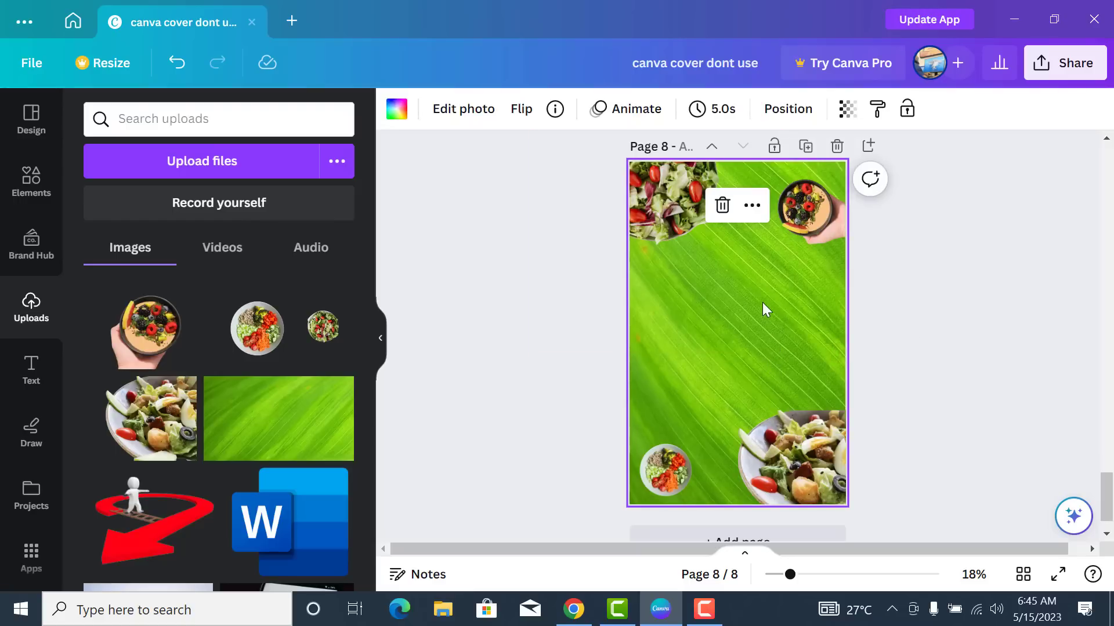
# - Set the green leaf background image's transparency to 66
pyautogui.click(847, 111)
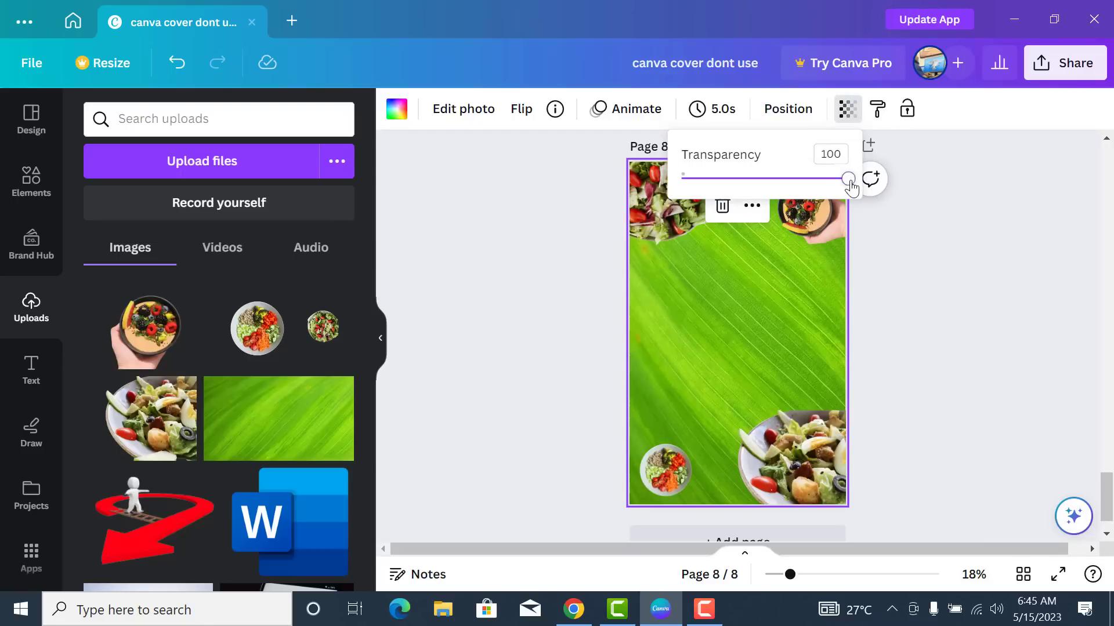
pyautogui.moveTo(850, 187); pyautogui.dragTo(794, 202)
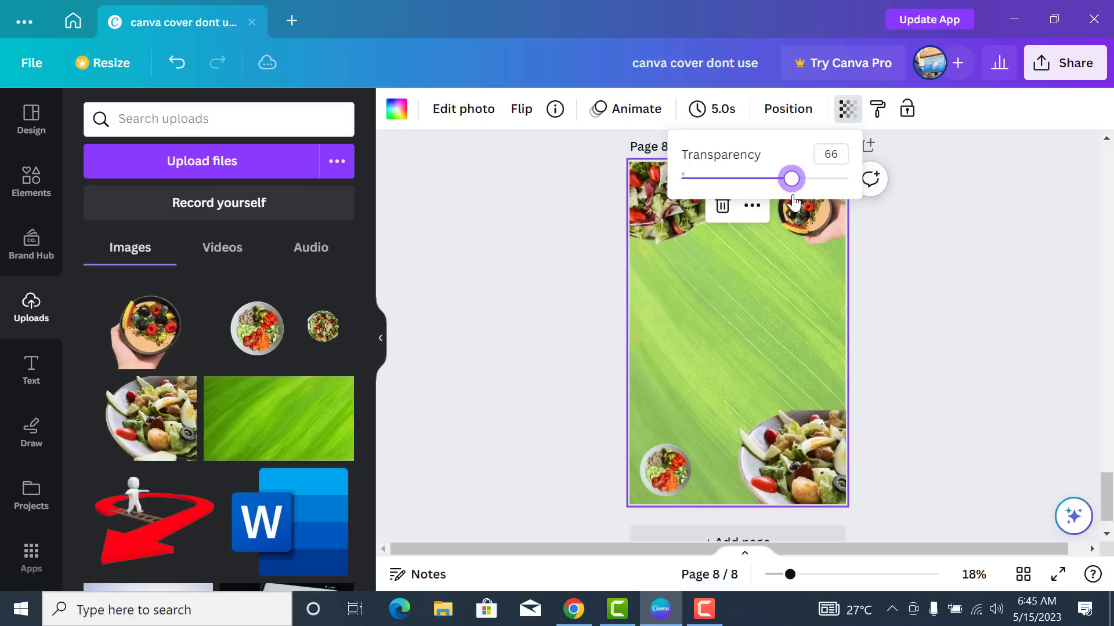
pyautogui.click(861, 359)
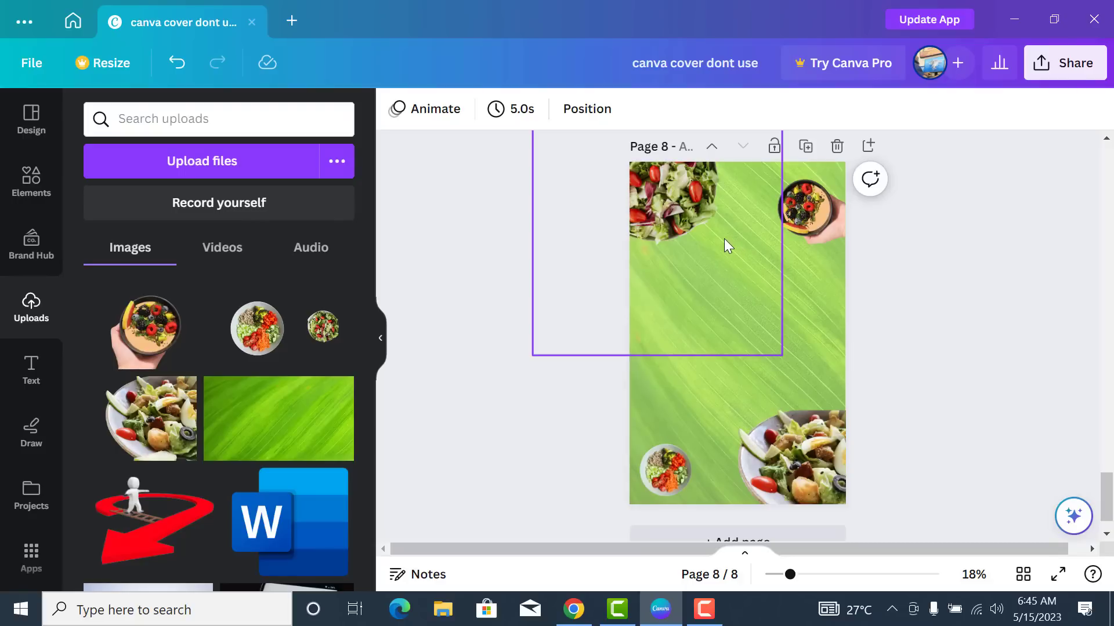
# - Give the top-left salad image brightness 17, contrast 11 and whites 11
pyautogui.click(680, 228)
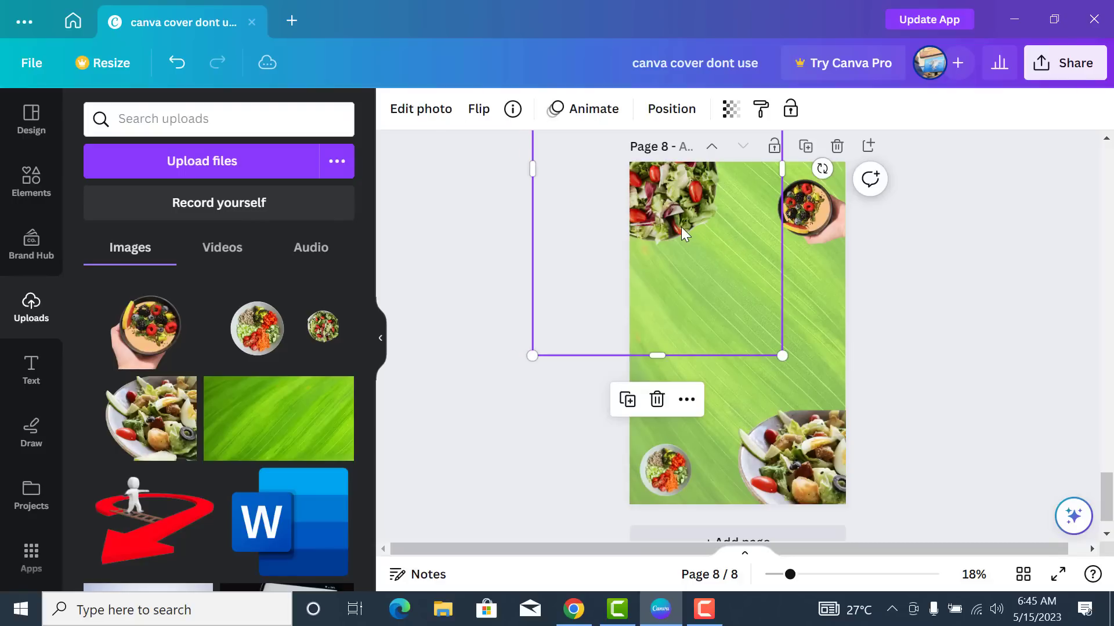
pyautogui.click(423, 110)
pyautogui.click(221, 124)
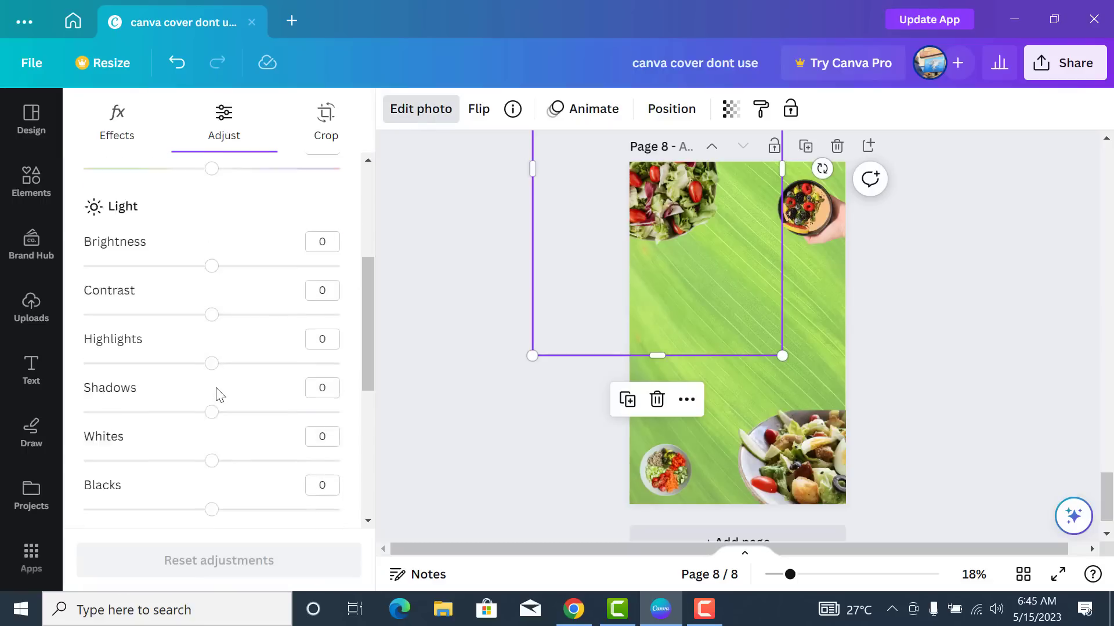
pyautogui.scroll(-1, 214, 383)
pyautogui.scroll(1, 218, 325)
pyautogui.moveTo(225, 264); pyautogui.dragTo(233, 261)
pyautogui.moveTo(217, 315); pyautogui.dragTo(226, 308)
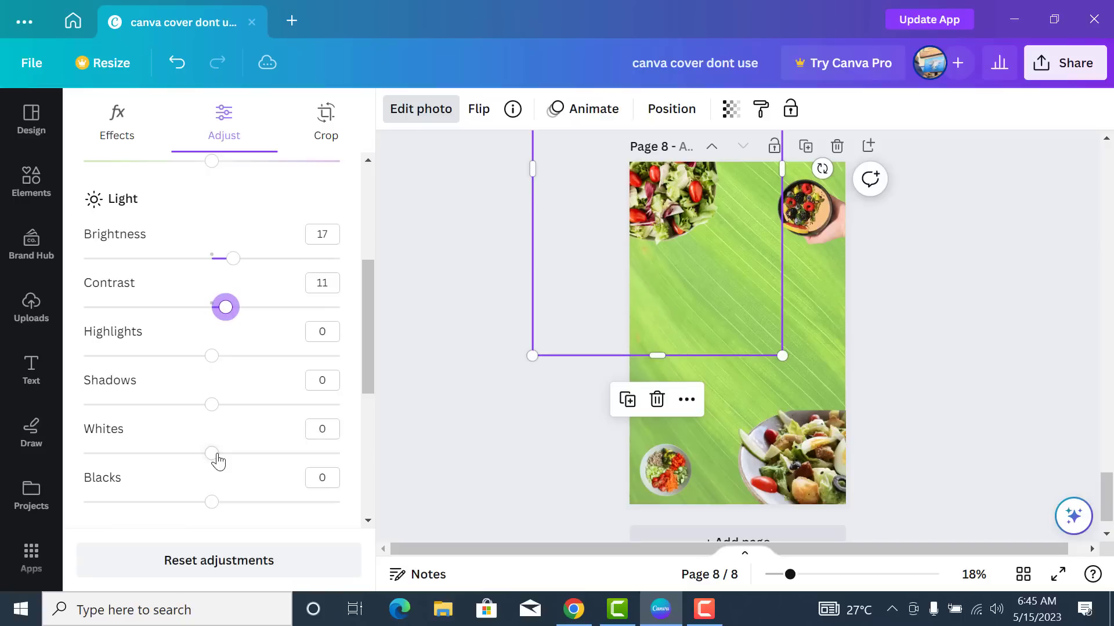
pyautogui.moveTo(213, 454); pyautogui.dragTo(225, 453)
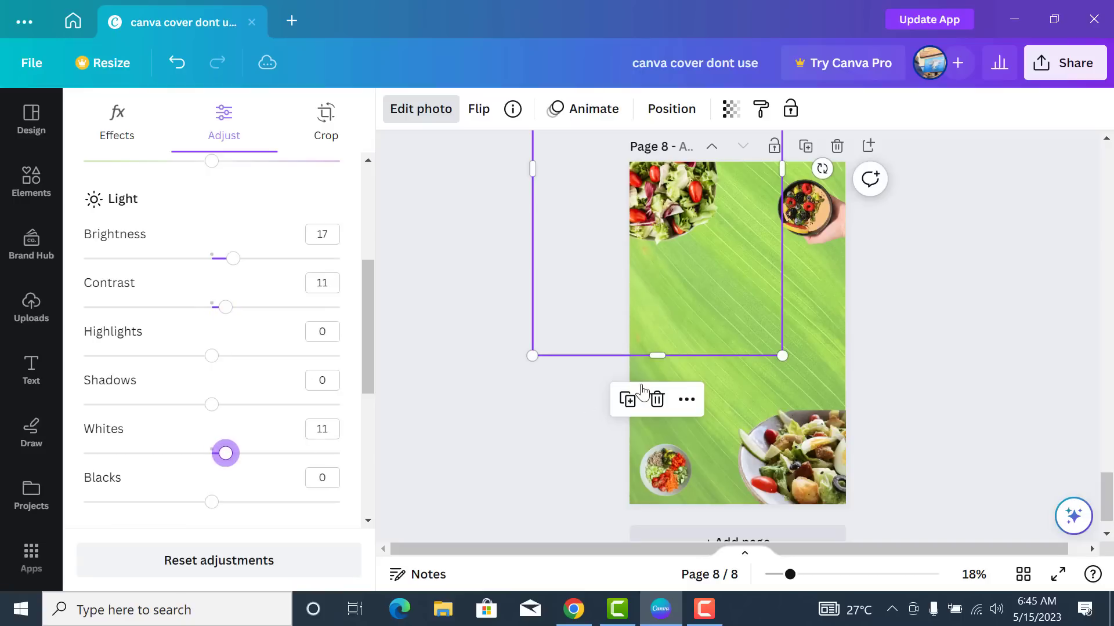
# - Give the bottom-right salad plate brightness 13, contrast 10 and whites 6
pyautogui.click(790, 475)
pyautogui.click(426, 116)
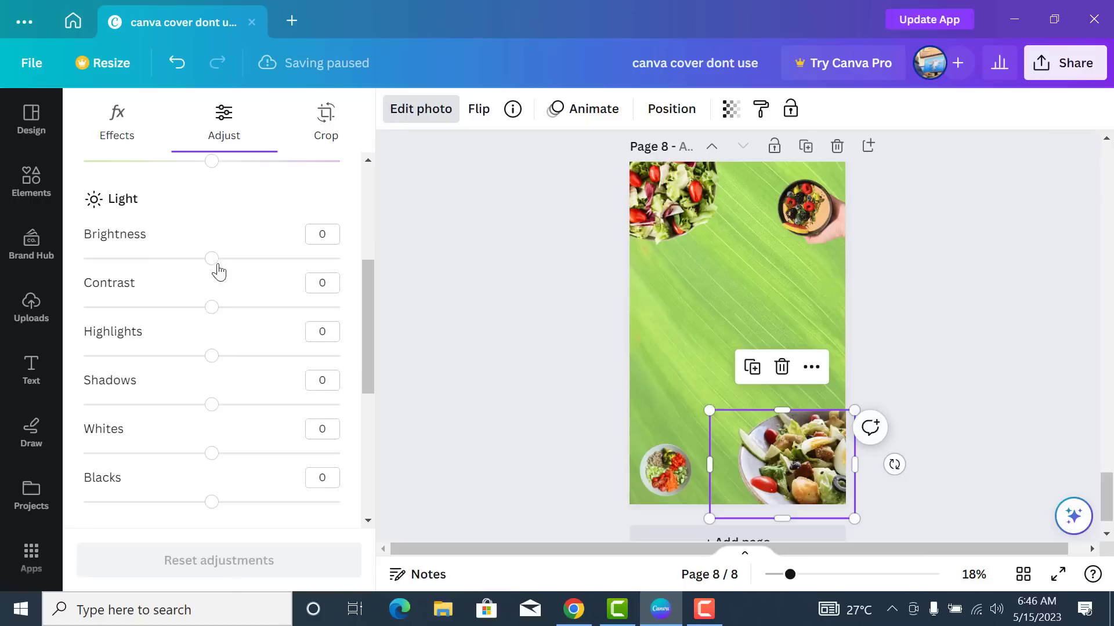
pyautogui.moveTo(214, 260); pyautogui.dragTo(229, 266)
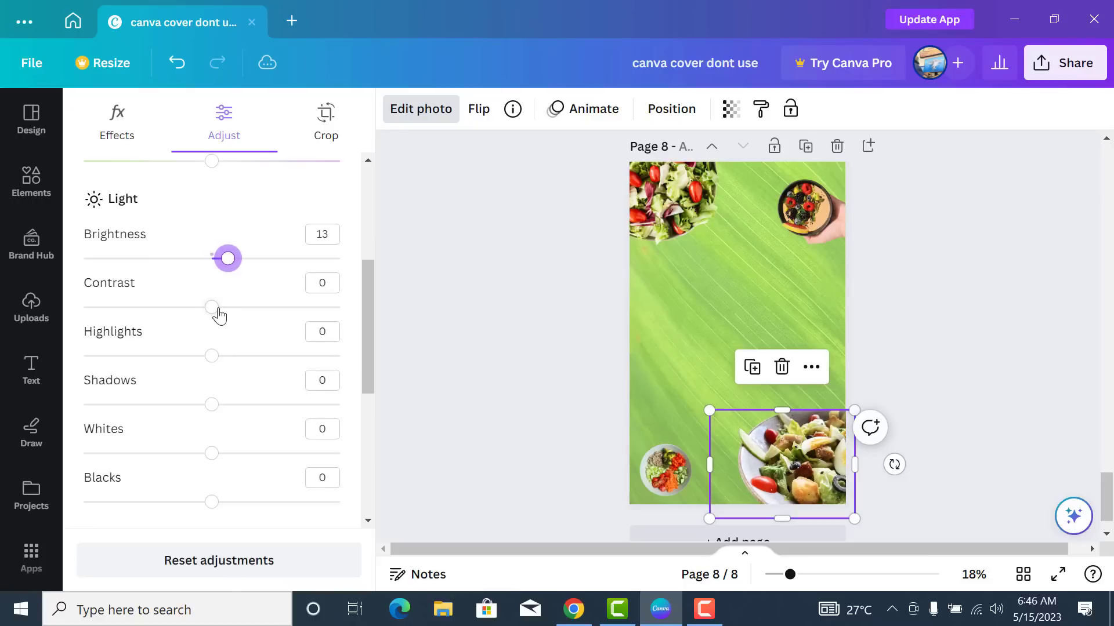
pyautogui.moveTo(211, 306); pyautogui.dragTo(224, 306)
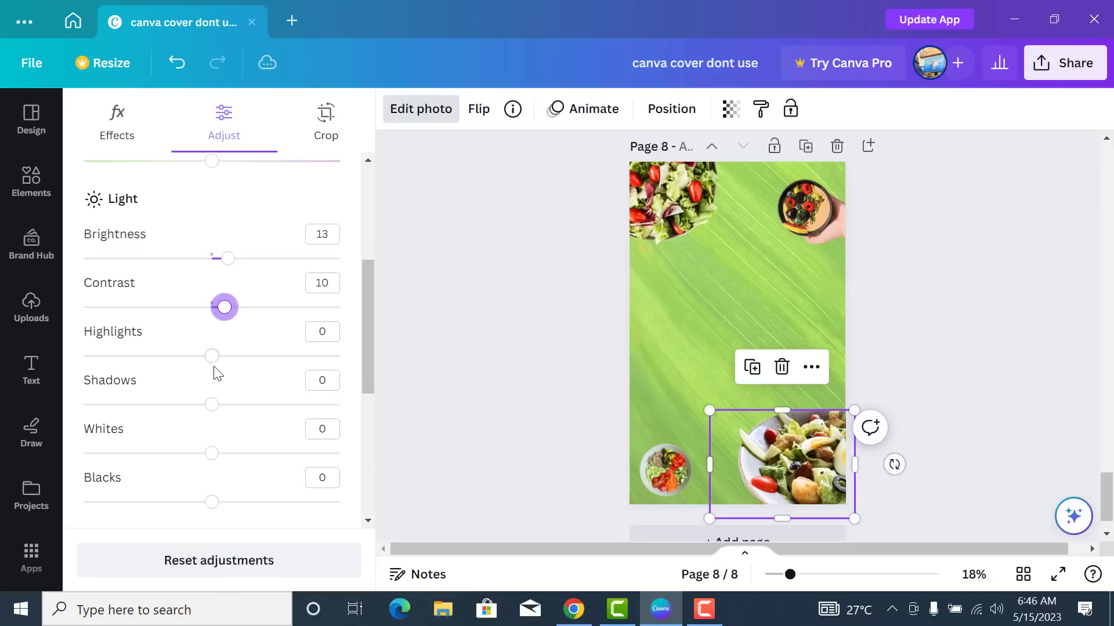
pyautogui.moveTo(211, 456); pyautogui.dragTo(220, 453)
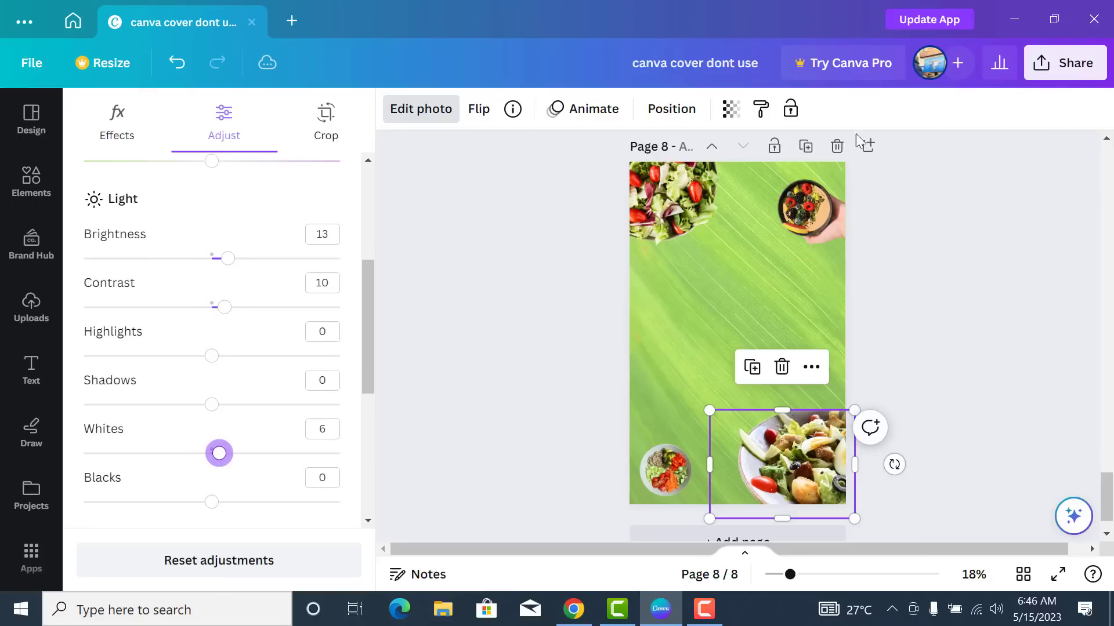
pyautogui.click(822, 226)
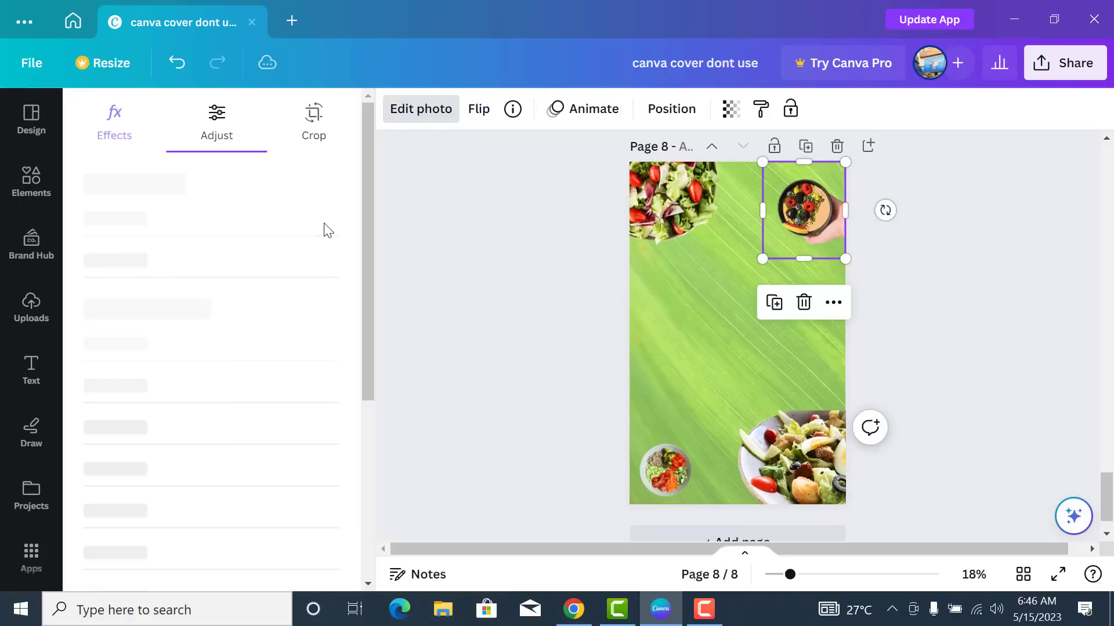
pyautogui.click(894, 354)
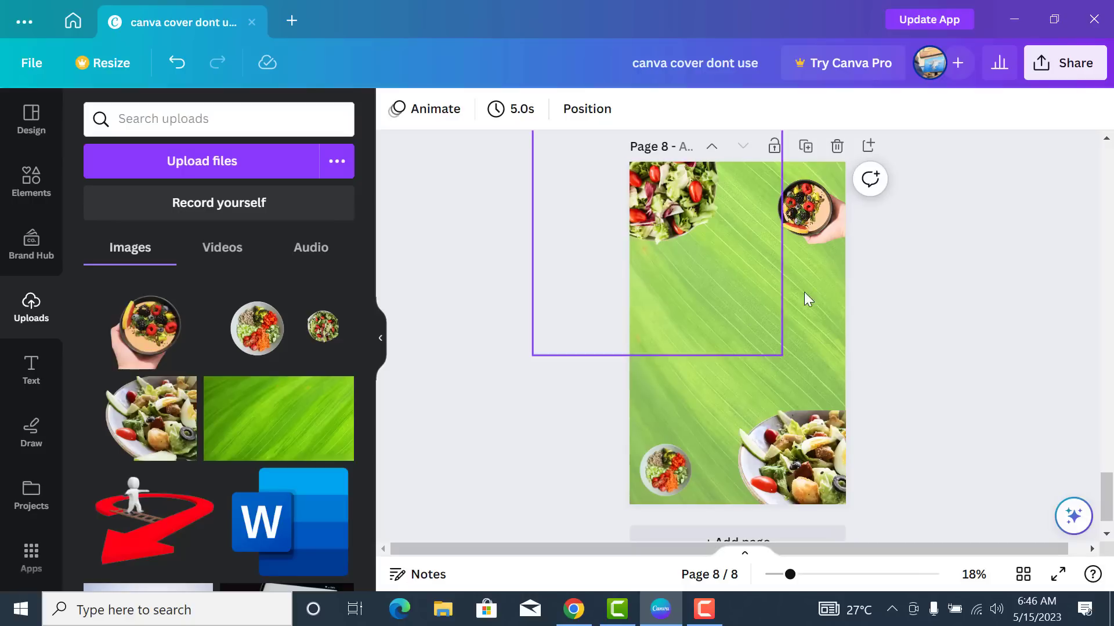
# - Delete the leaf background image and fill page 8 with the teal-to-green gradient
pyautogui.click(789, 356)
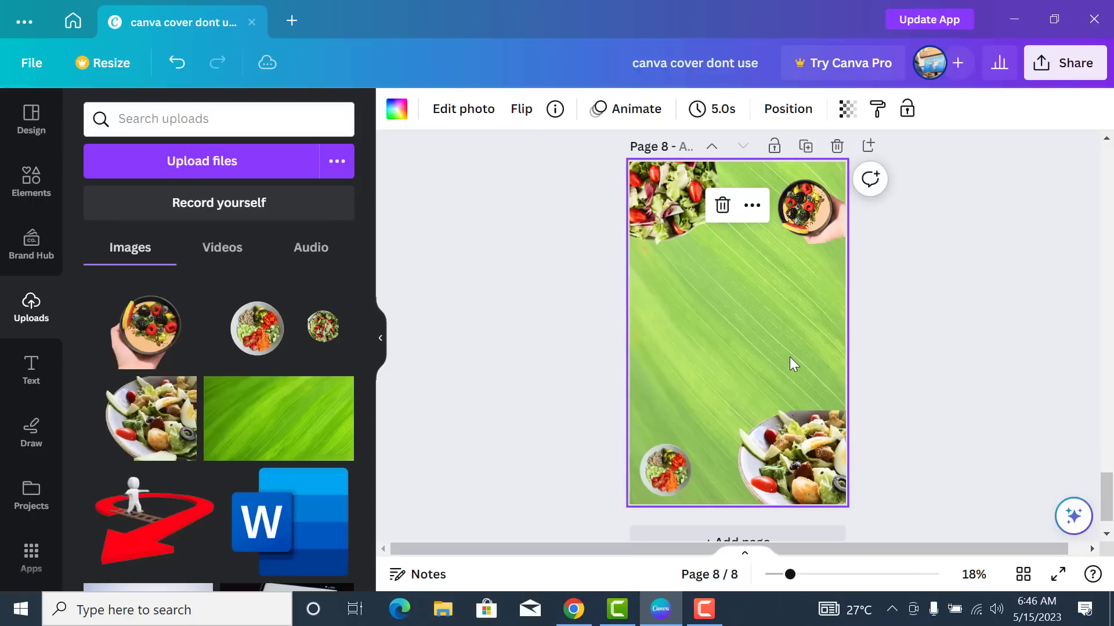
pyautogui.press('Delete')
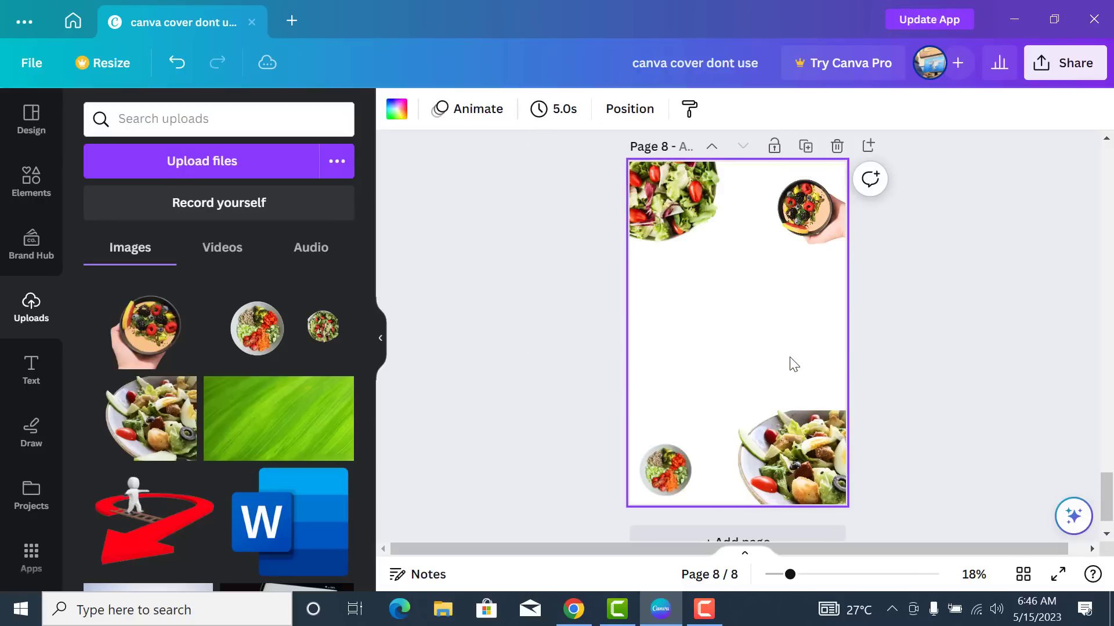
pyautogui.moveTo(783, 356); pyautogui.dragTo(538, 129)
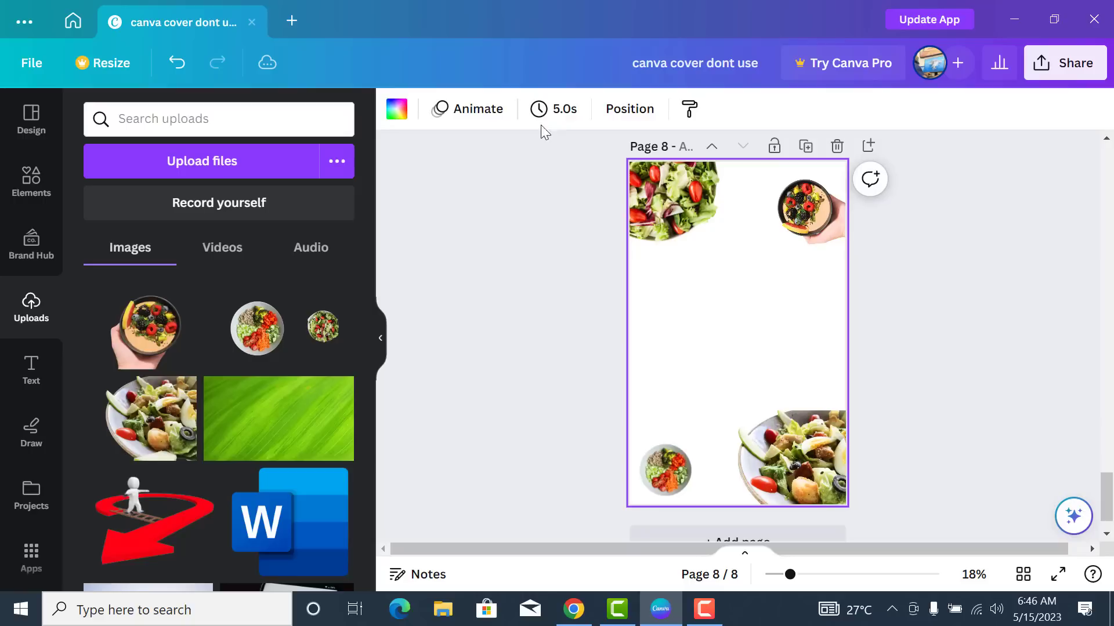
pyautogui.click(396, 110)
pyautogui.scroll(-6, 251, 363)
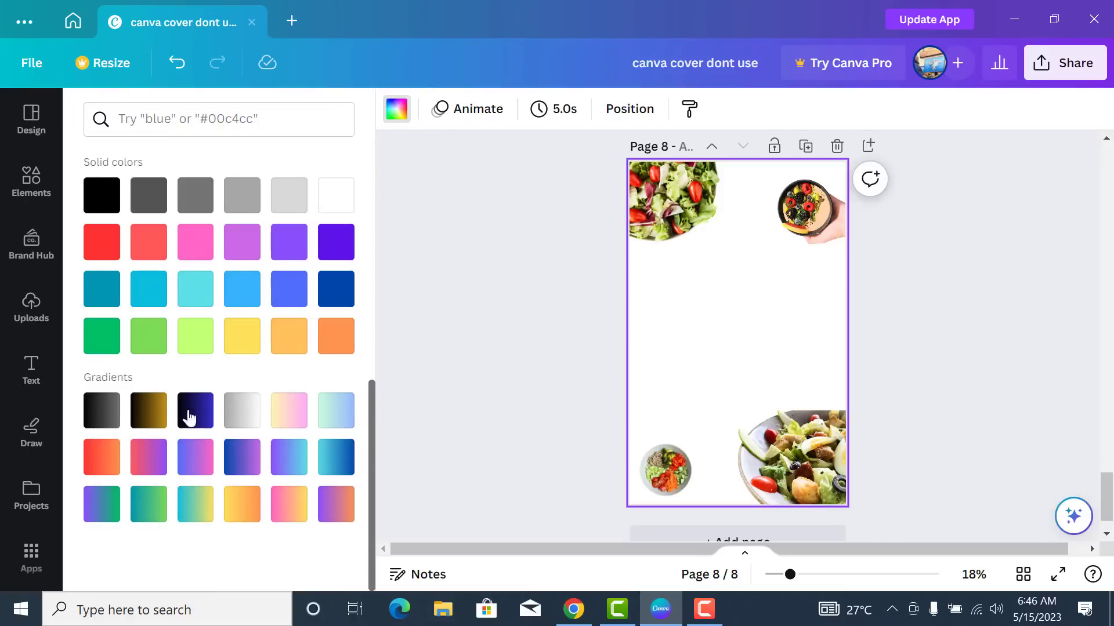
pyautogui.click(150, 511)
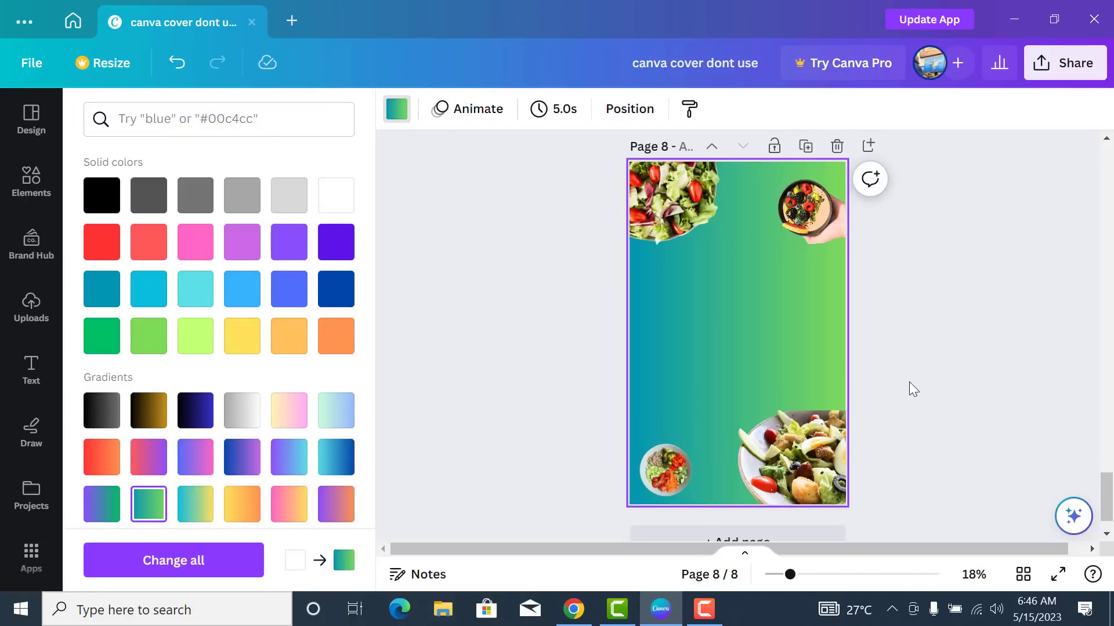
pyautogui.scroll(5, 237, 390)
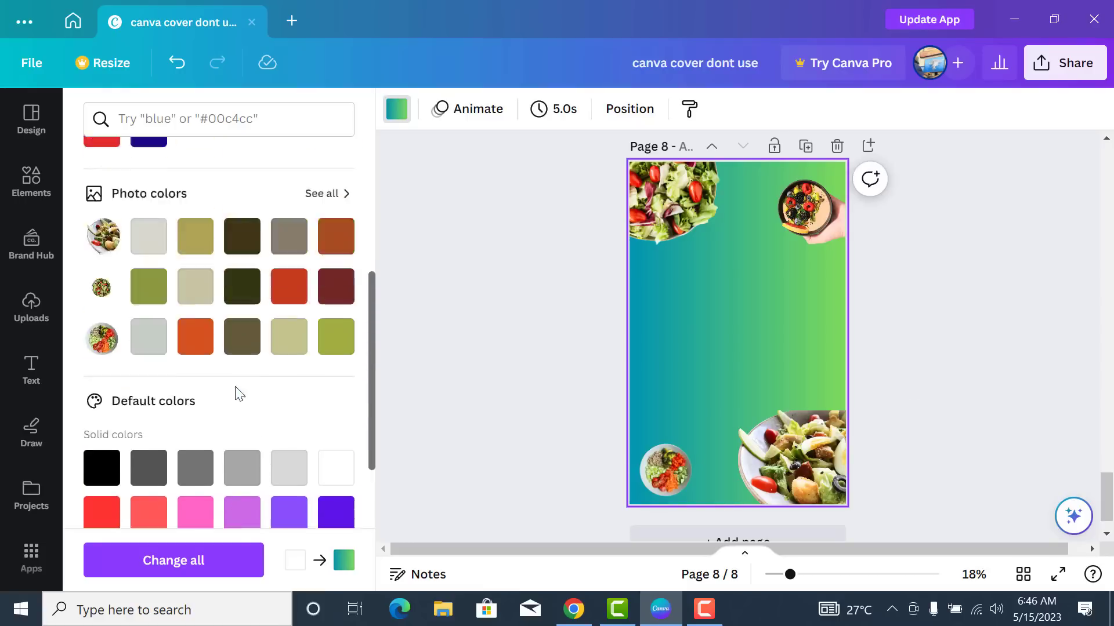
pyautogui.scroll(3, 235, 386)
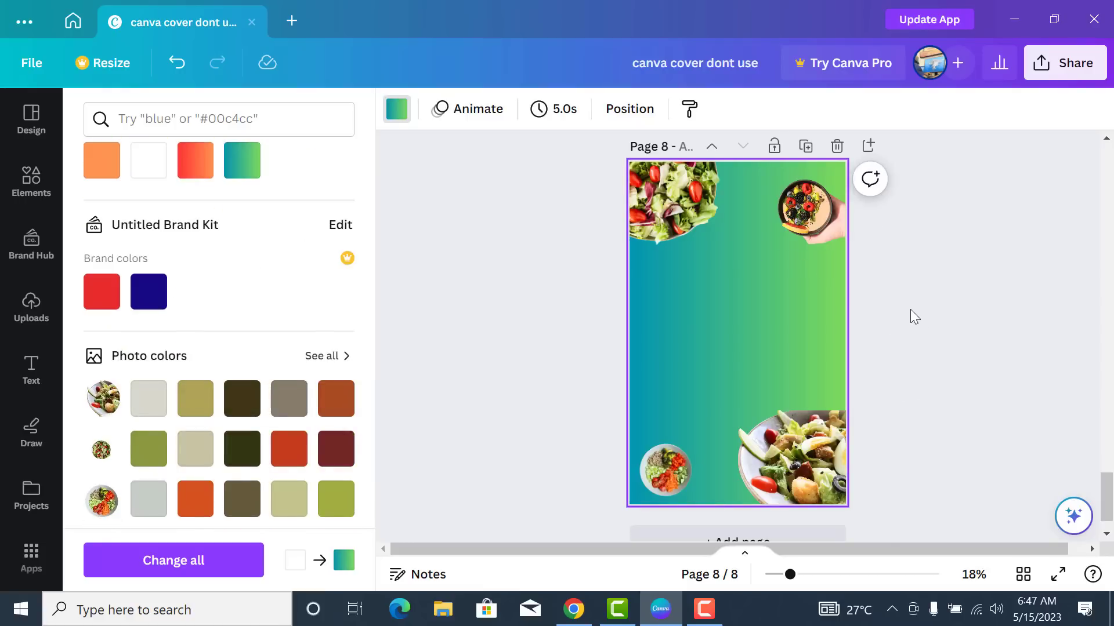
pyautogui.scroll(3, 909, 311)
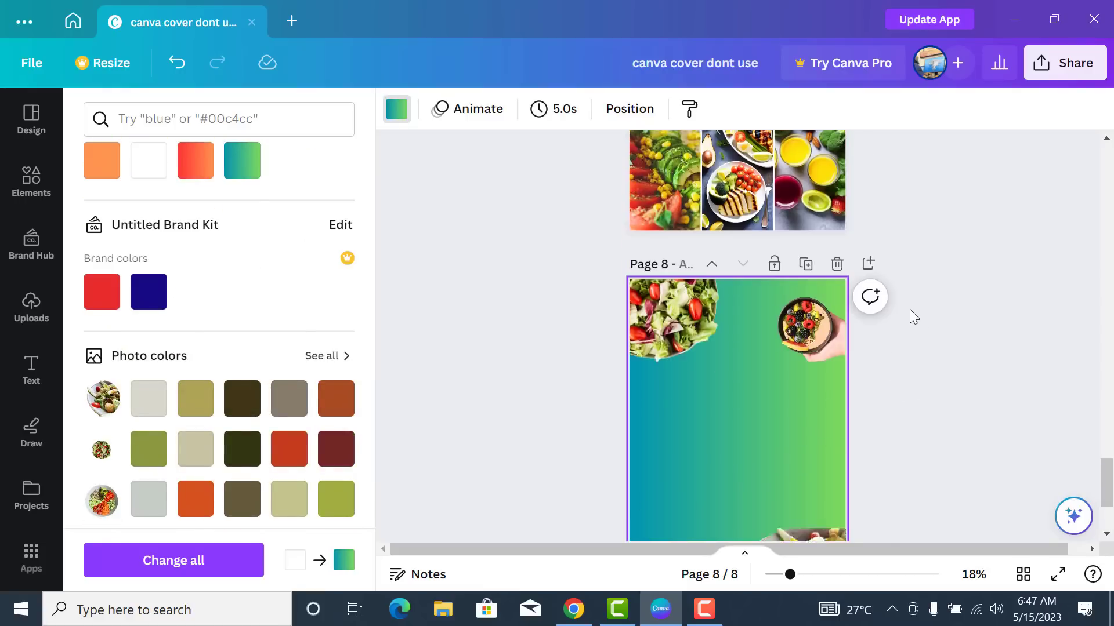
pyautogui.scroll(-3, 911, 312)
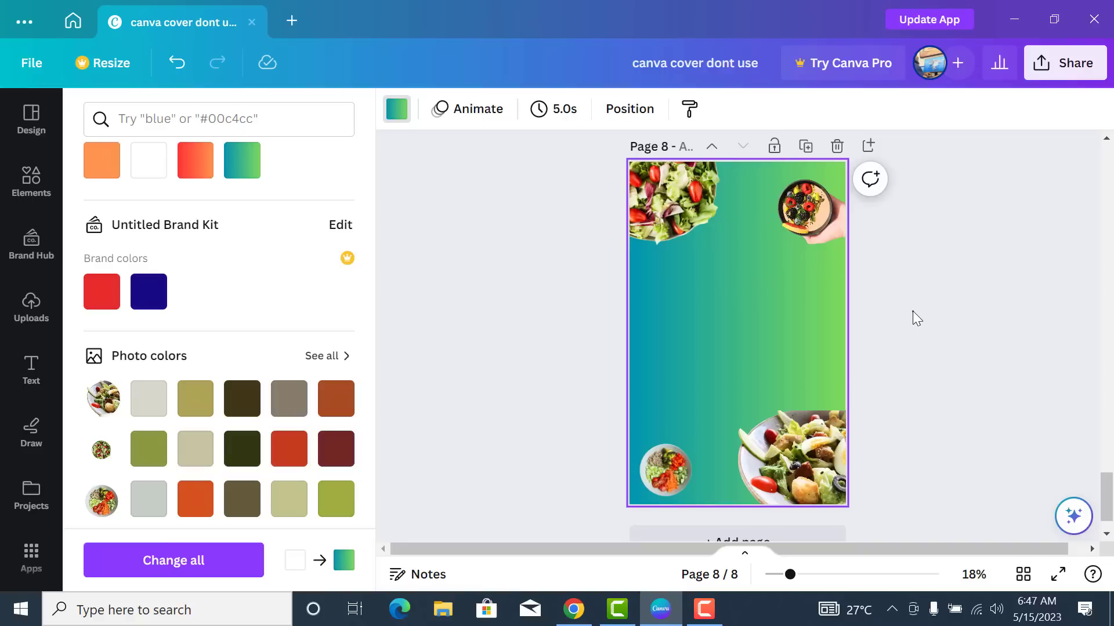
# - Insert an 'Add a heading' text box and enlarge it to size 105 Abril Fatface
pyautogui.click(913, 311)
pyautogui.click(34, 376)
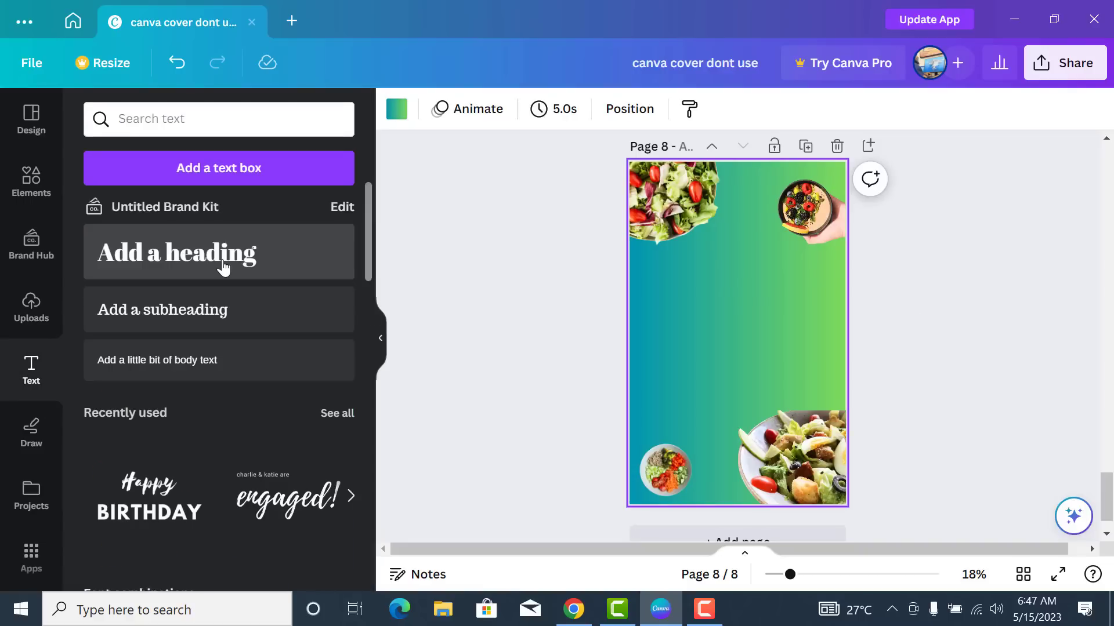
pyautogui.click(224, 267)
pyautogui.moveTo(706, 323); pyautogui.dragTo(626, 250)
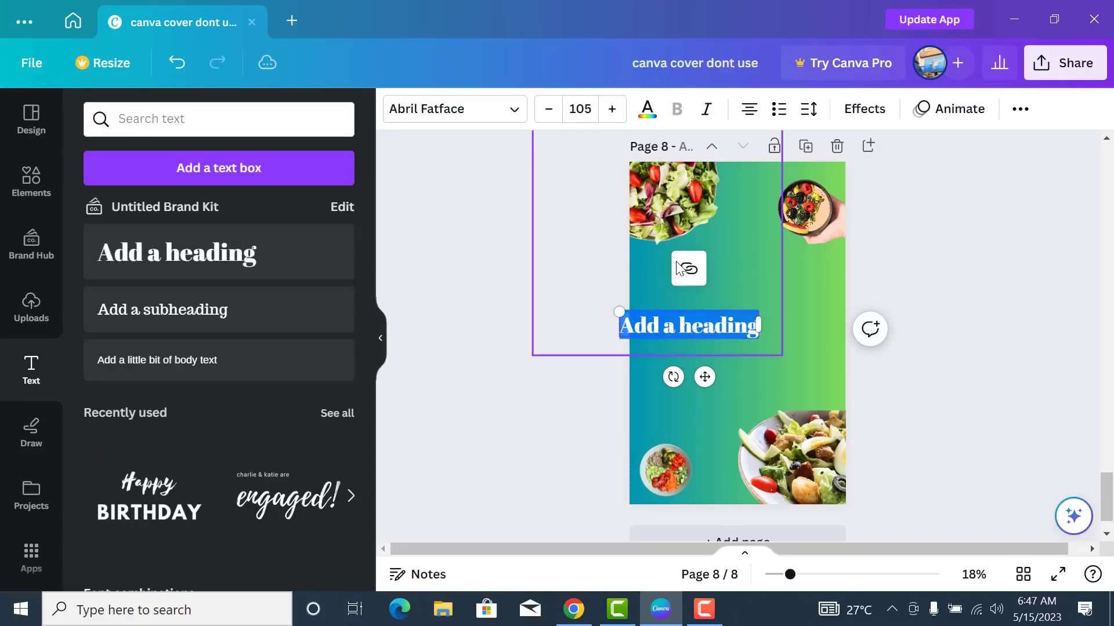
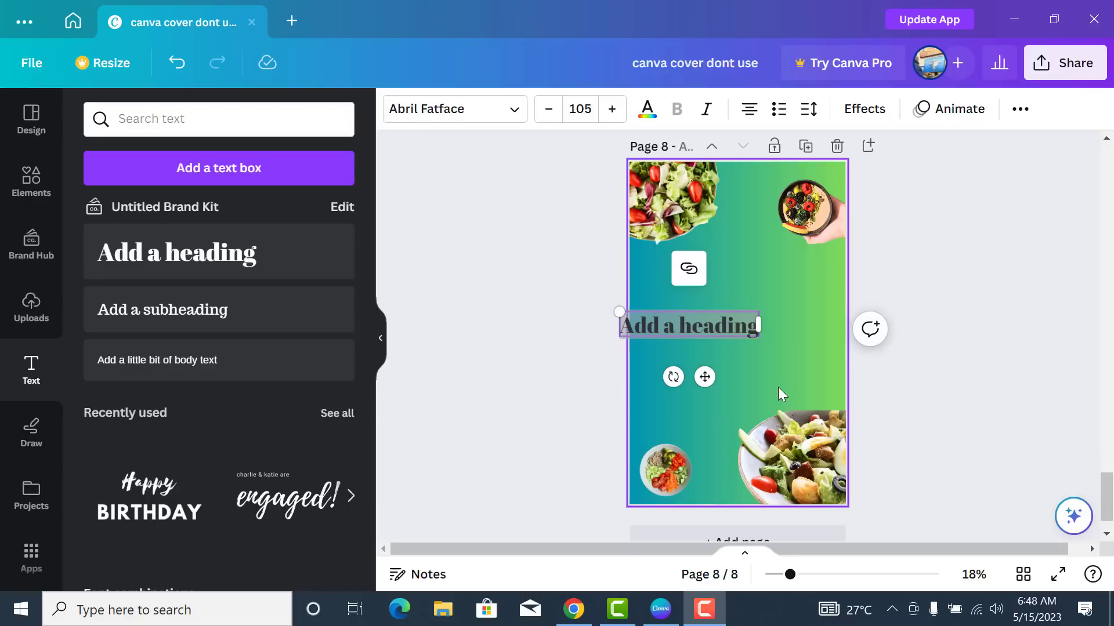
# - Replace the placeholder heading with DASH DIET at size 148, centred below the top salad bowls
pyautogui.click(736, 320)
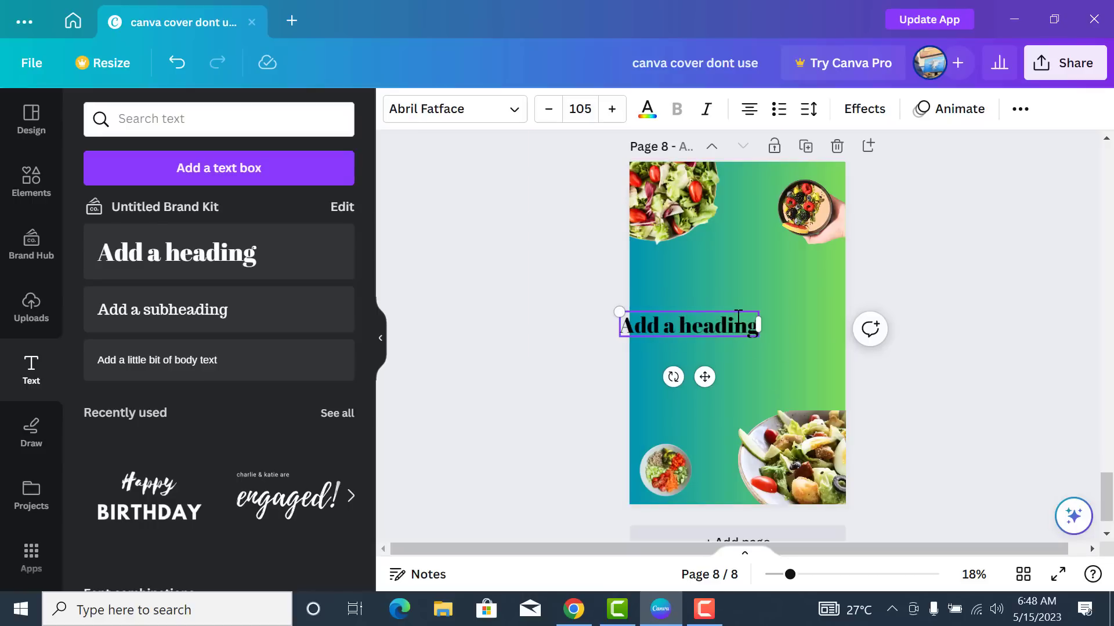
pyautogui.moveTo(755, 322); pyautogui.dragTo(680, 322)
pyautogui.write('DASH DIET')
pyautogui.moveTo(680, 321); pyautogui.dragTo(557, 281)
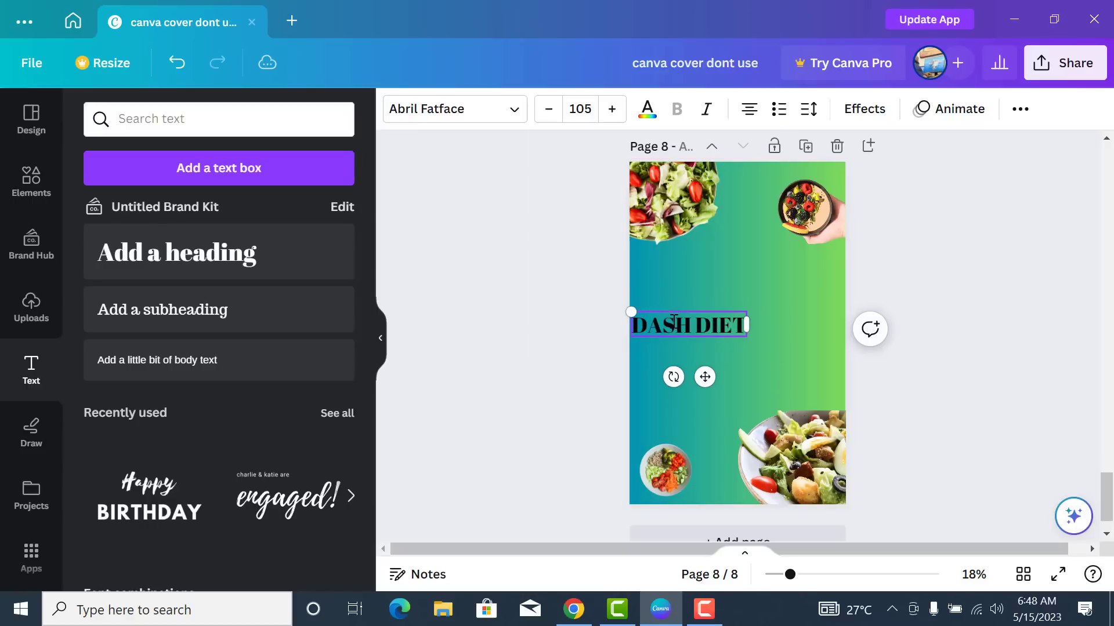
pyautogui.moveTo(664, 359); pyautogui.dragTo(752, 328)
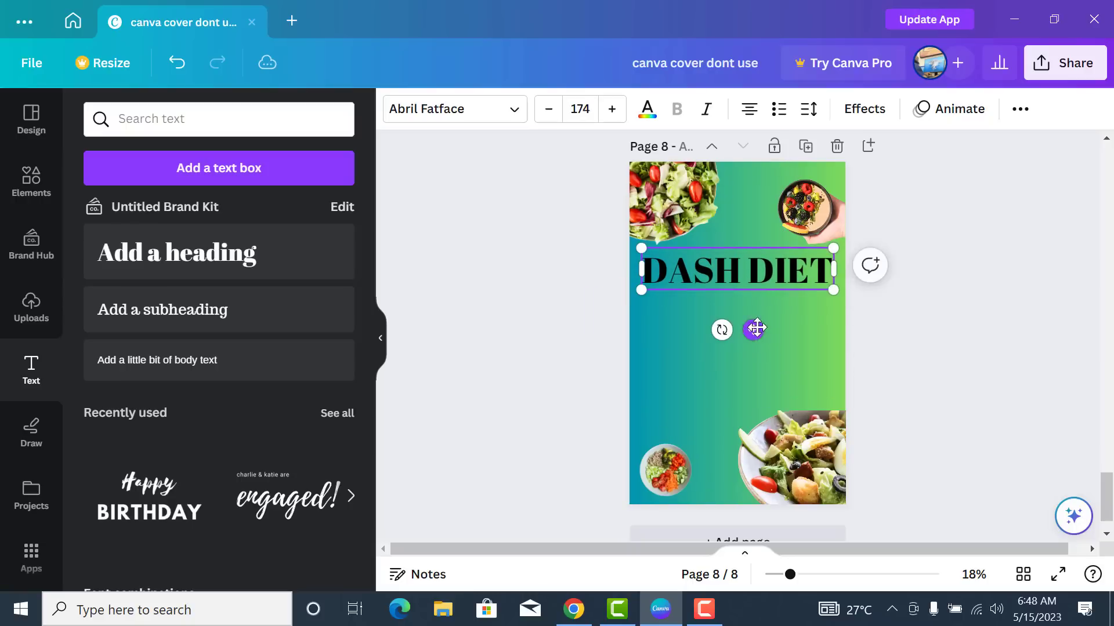
pyautogui.moveTo(832, 290); pyautogui.dragTo(804, 284)
pyautogui.moveTo(740, 321); pyautogui.dragTo(740, 325)
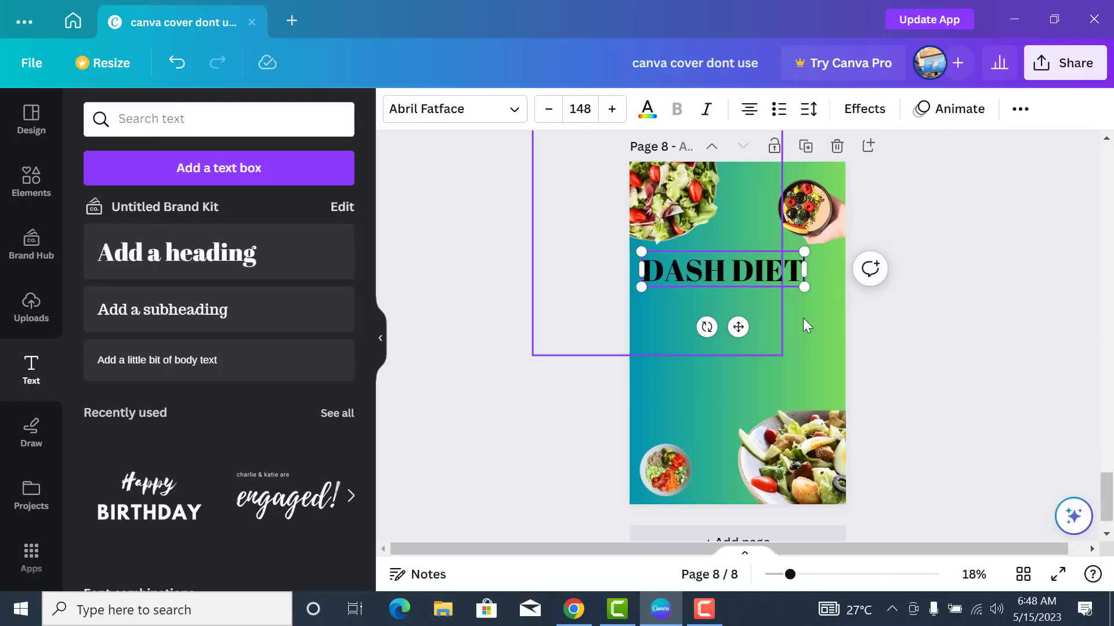
# - Colour the DASH DIET title white after briefly trying lime green
pyautogui.click(647, 110)
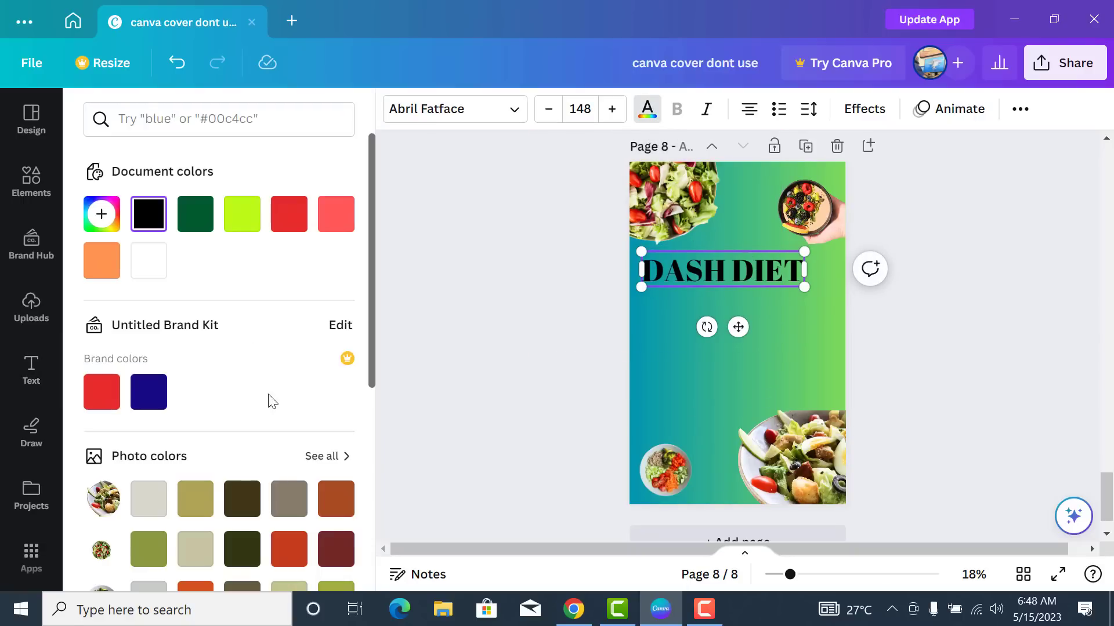
pyautogui.click(247, 223)
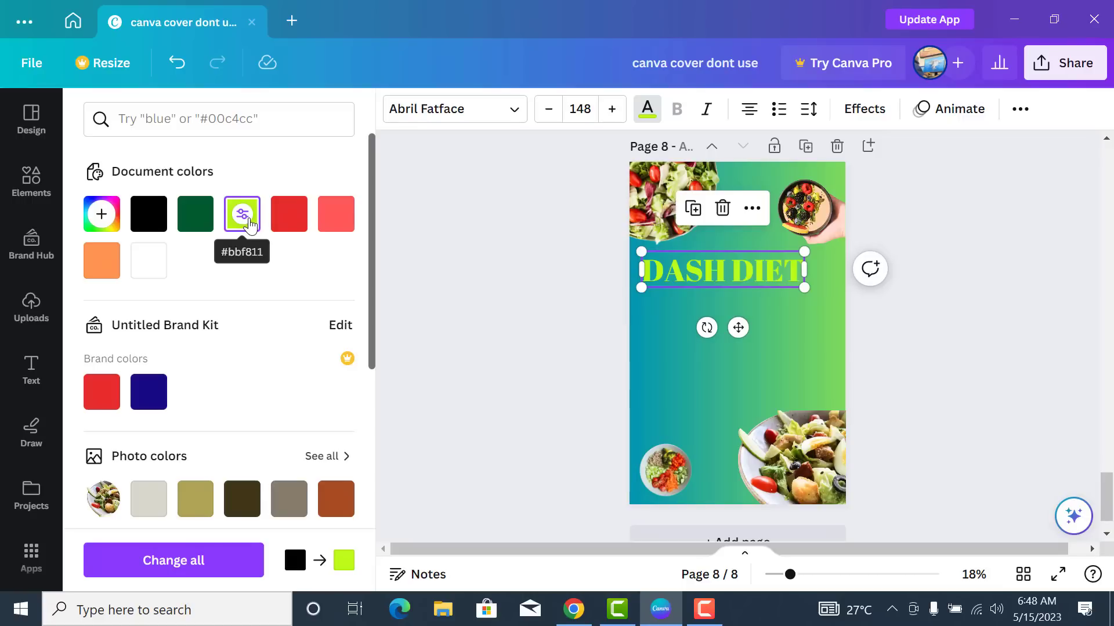
pyautogui.scroll(-5, 261, 258)
pyautogui.click(336, 299)
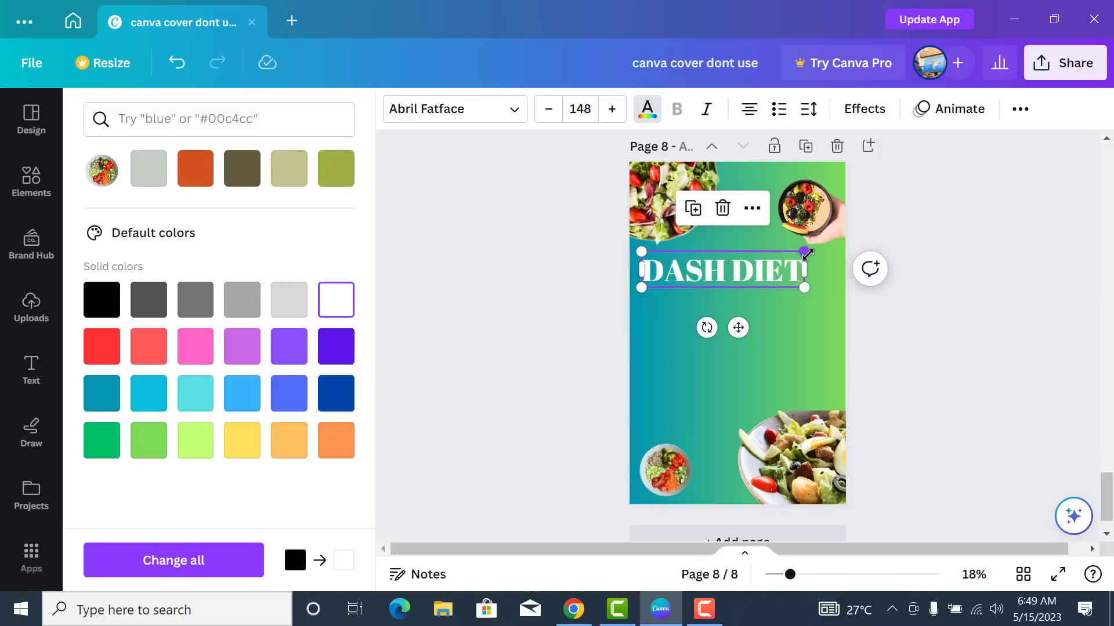
pyautogui.moveTo(803, 250)
pyautogui.mouseDown()
pyautogui.moveTo(795, 256)
pyautogui.moveTo(808, 250)
pyautogui.mouseUp()
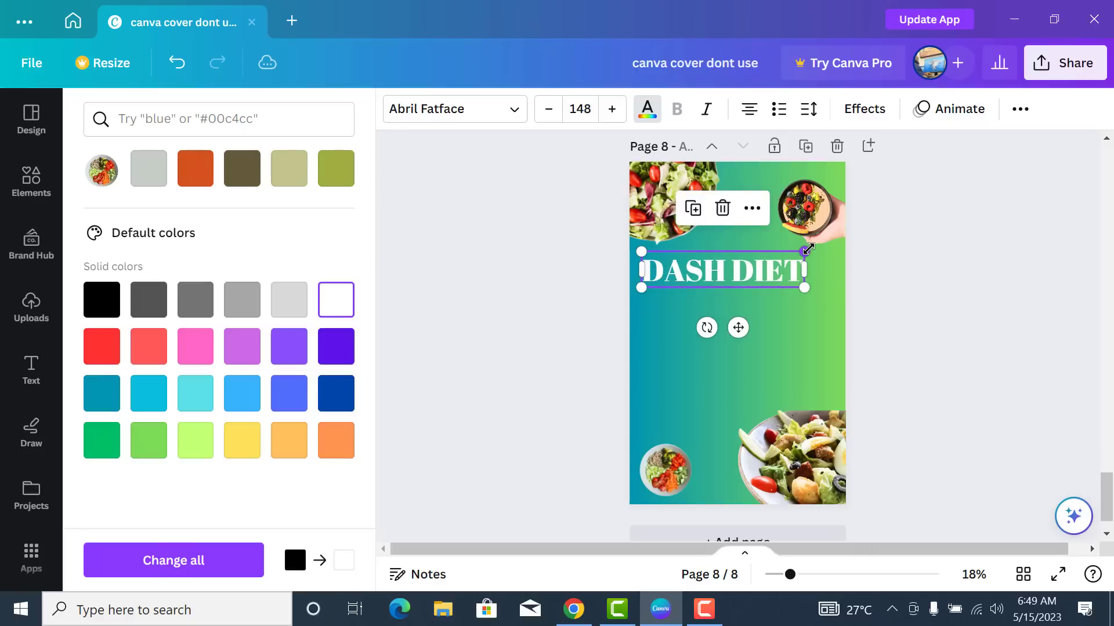
pyautogui.click(580, 406)
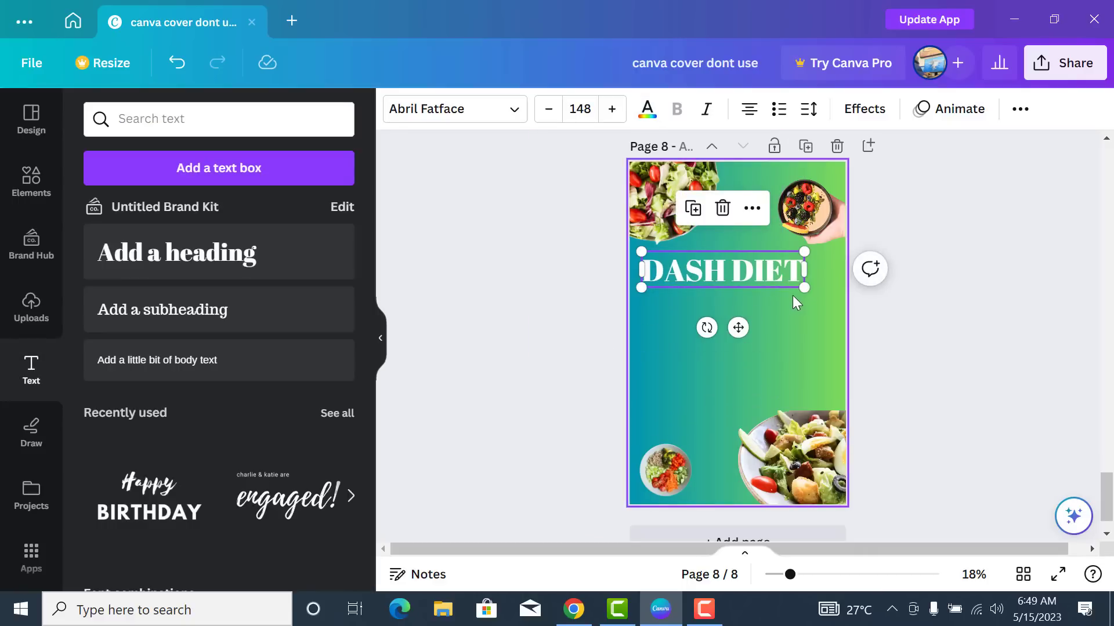
# - Set DASH DIET in League Spartan at size 174 so it spans the page width
pyautogui.moveTo(804, 288); pyautogui.dragTo(824, 292)
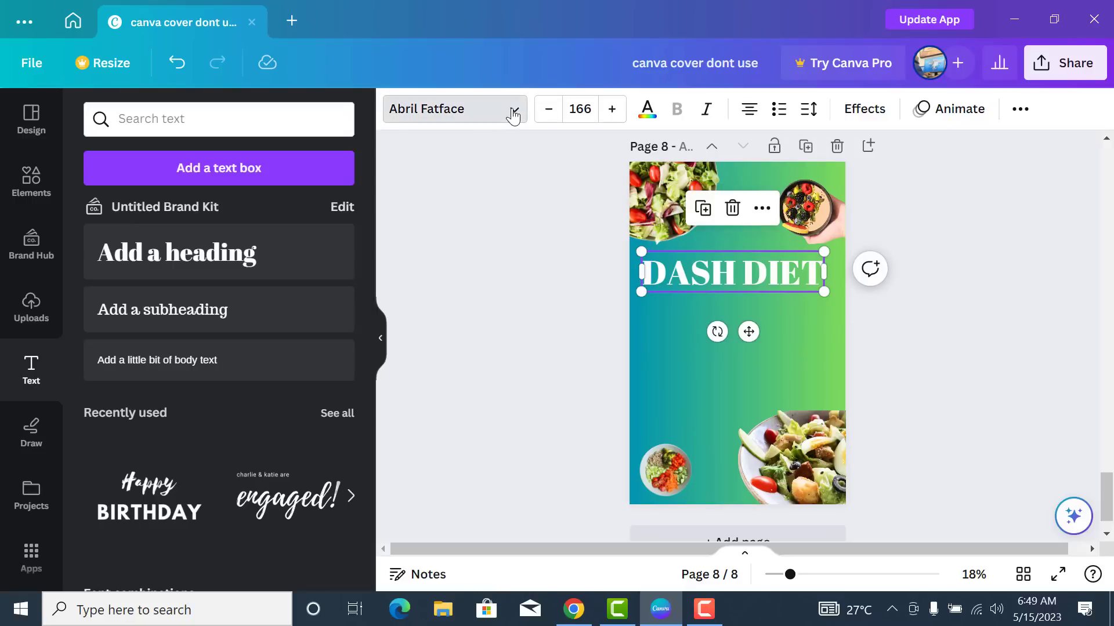
pyautogui.click(513, 116)
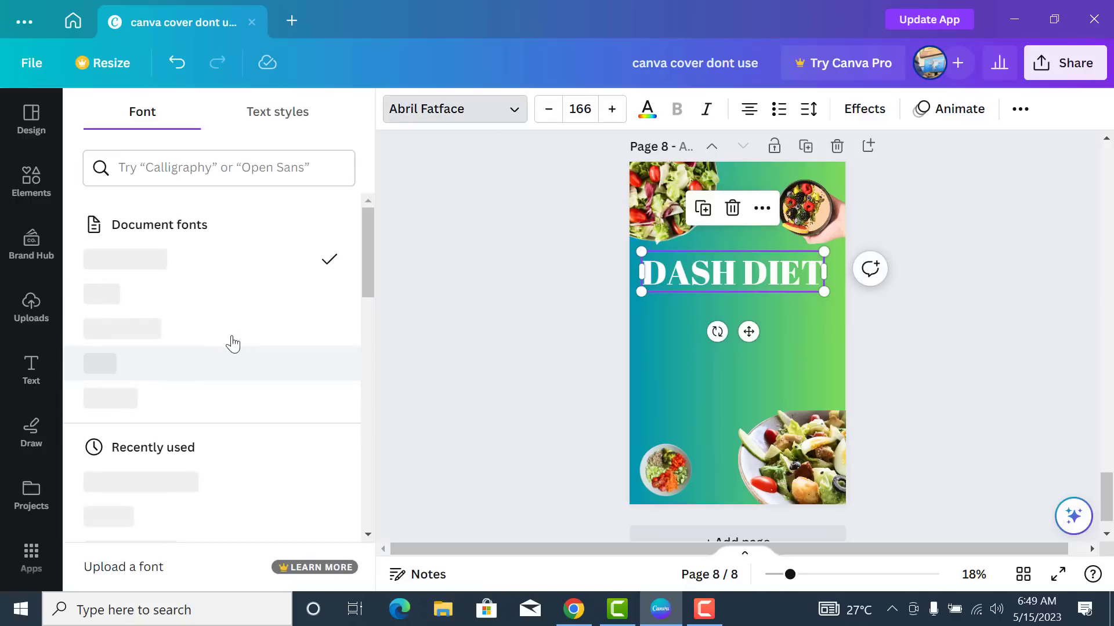
pyautogui.scroll(-2, 215, 371)
pyautogui.click(205, 394)
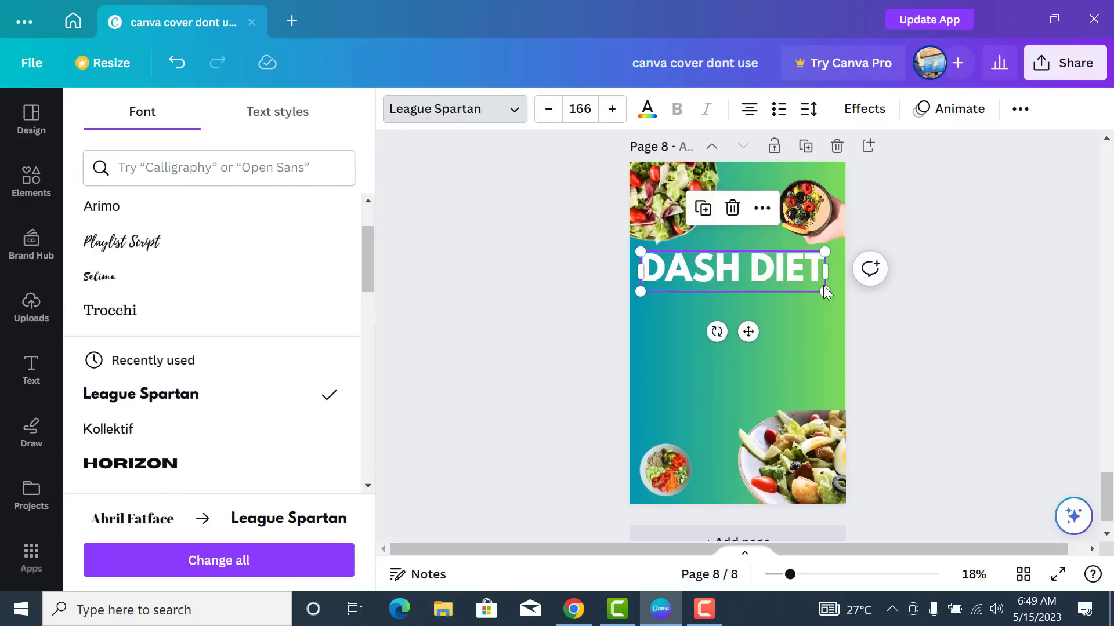
pyautogui.moveTo(825, 292); pyautogui.dragTo(834, 294)
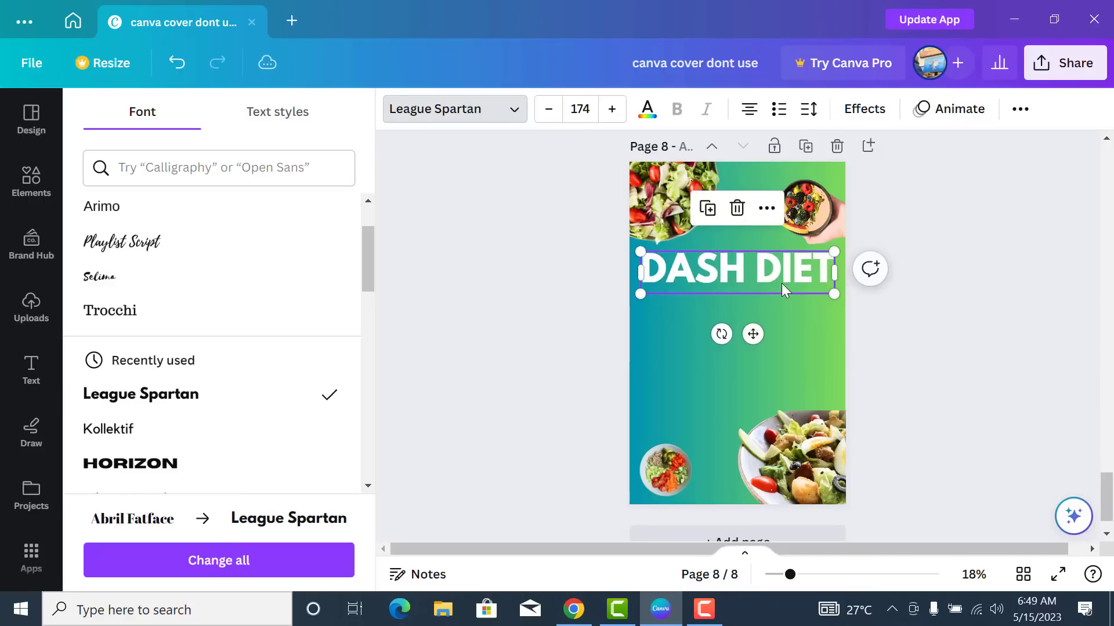
pyautogui.moveTo(781, 133); pyautogui.dragTo(493, 349)
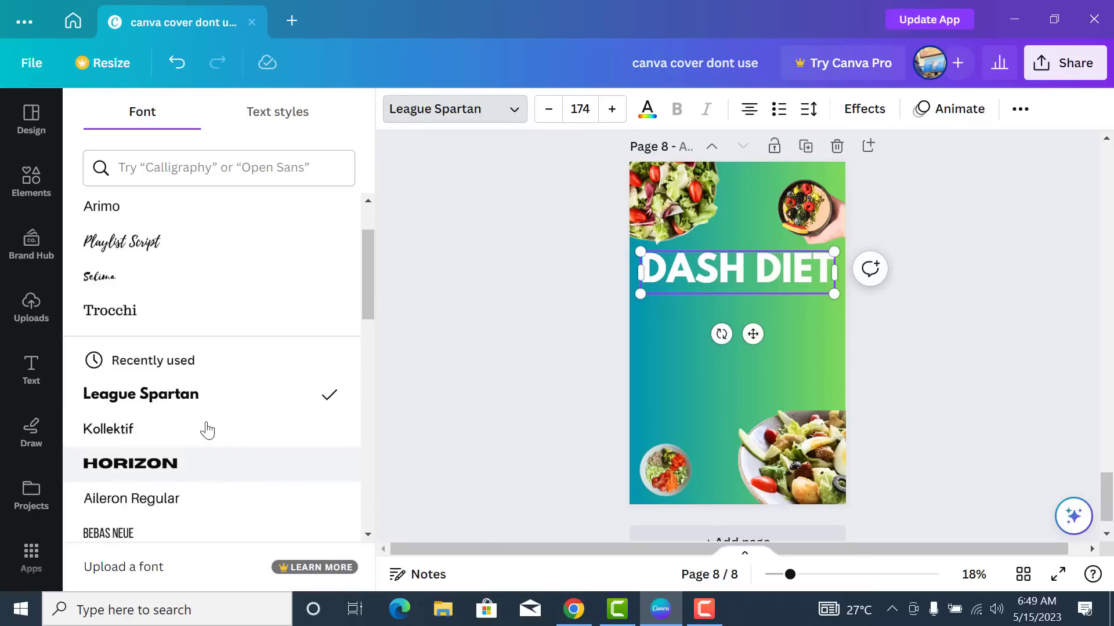
pyautogui.scroll(2, 218, 406)
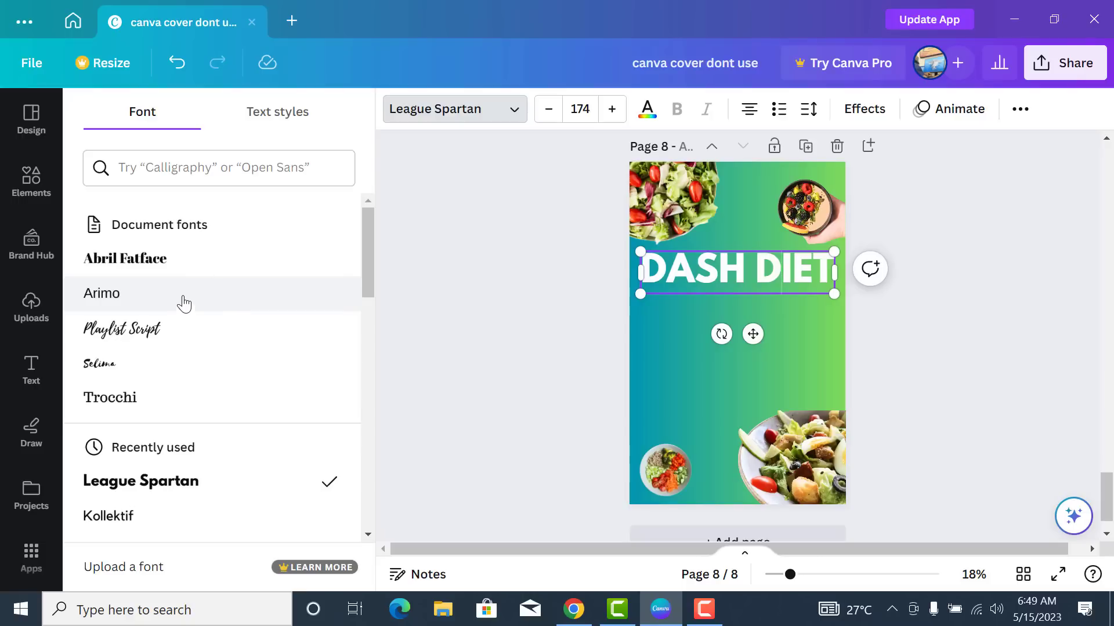
# - Add a COOKBOOK subheading in Trocchi at 117 under DASH DIET and colour it lime green
pyautogui.click(213, 305)
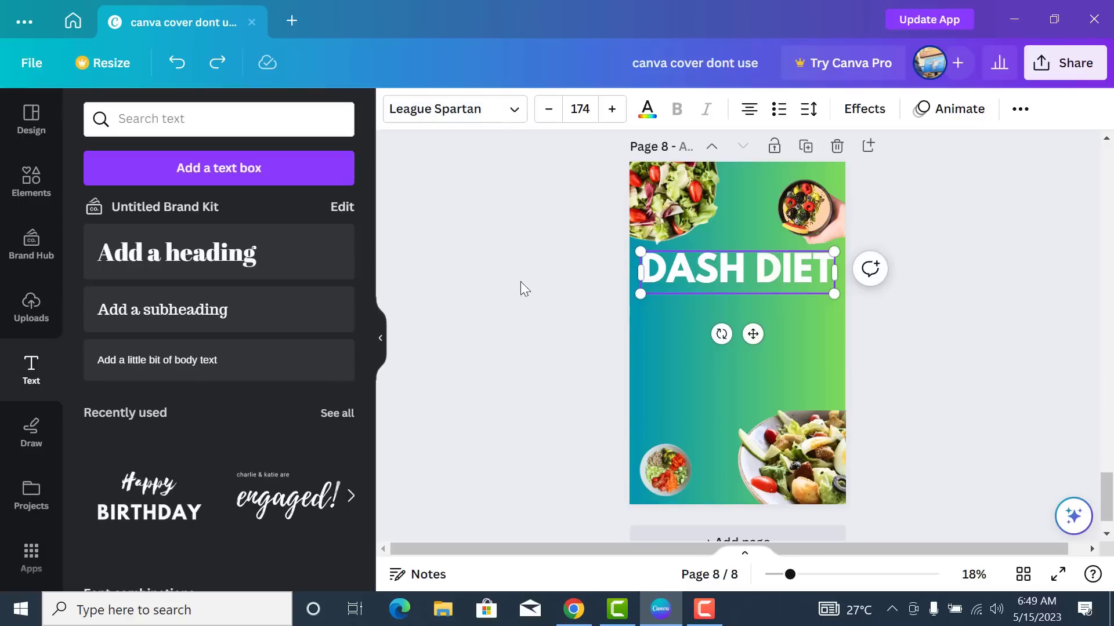
pyautogui.click(209, 313)
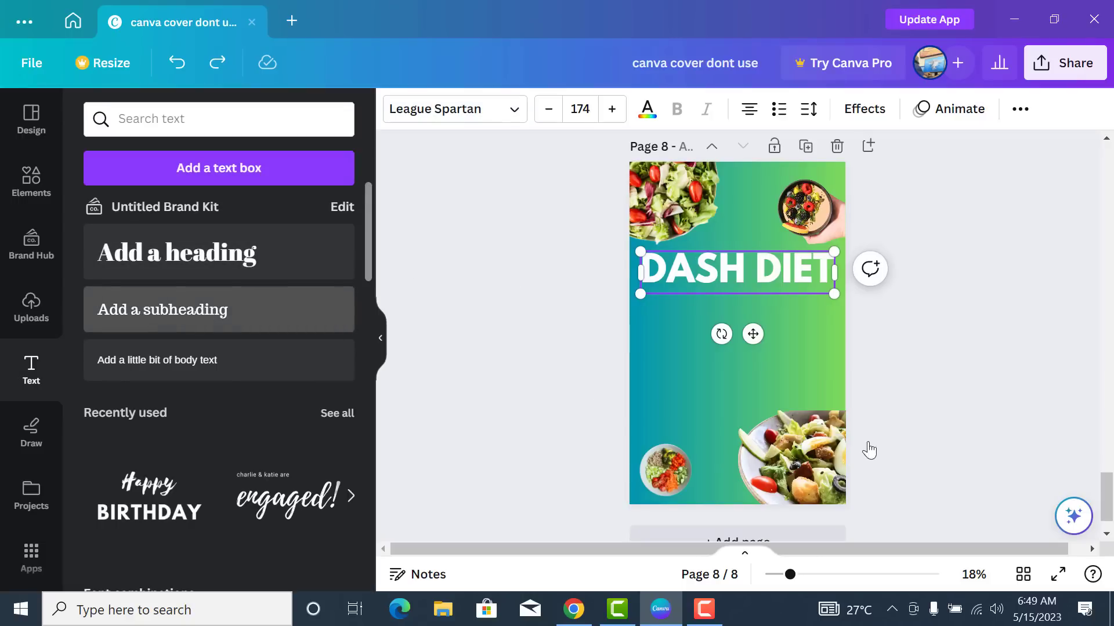
pyautogui.moveTo(639, 294); pyautogui.dragTo(575, 233)
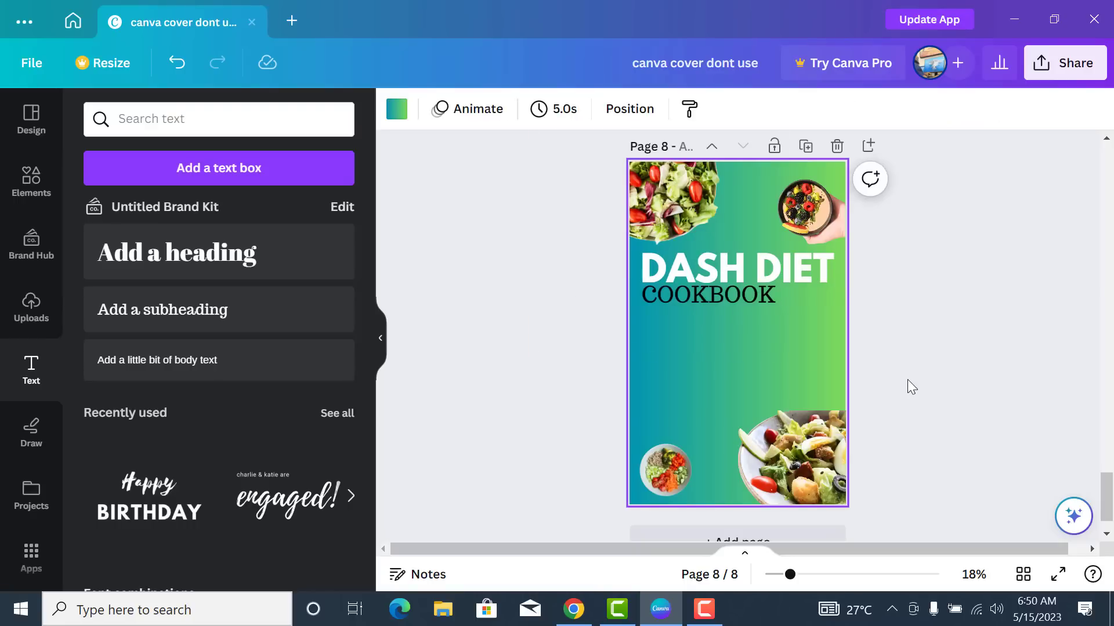
pyautogui.click(765, 299)
pyautogui.click(647, 109)
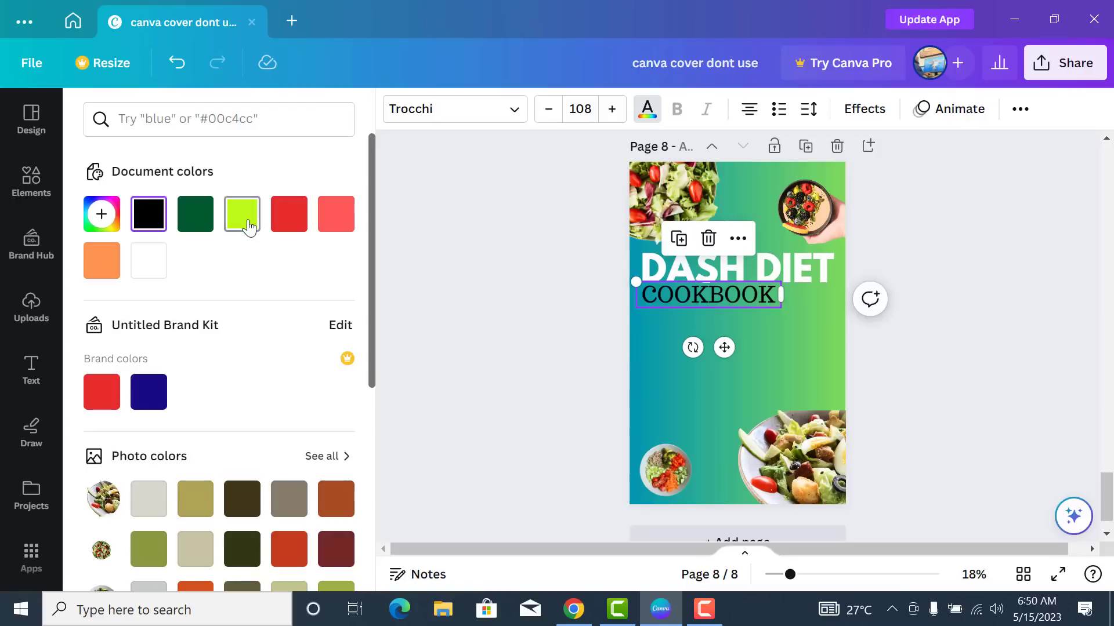
pyautogui.click(243, 215)
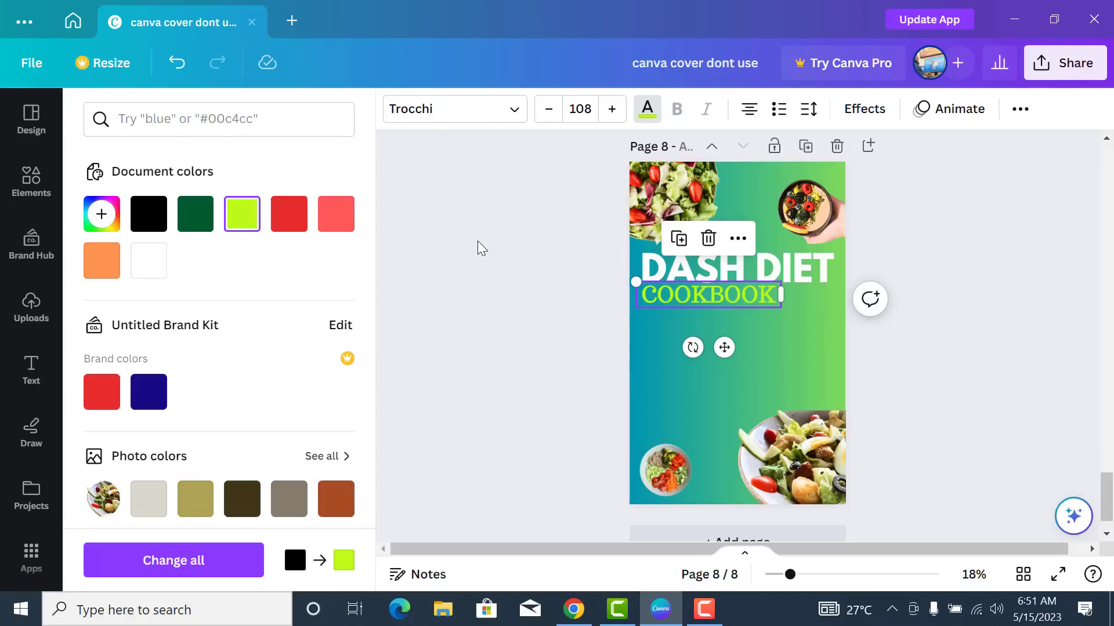
# - Add a dark 'for Beginners' text line below COOKBOOK
pyautogui.click(35, 372)
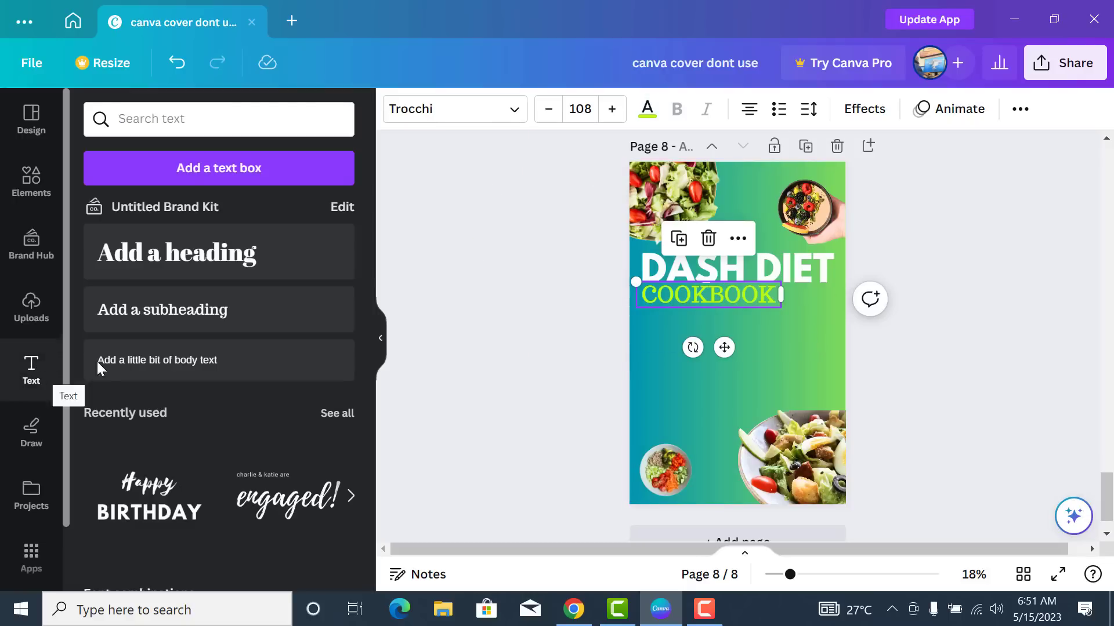
pyautogui.scroll(-3, 260, 365)
pyautogui.scroll(-10, 233, 389)
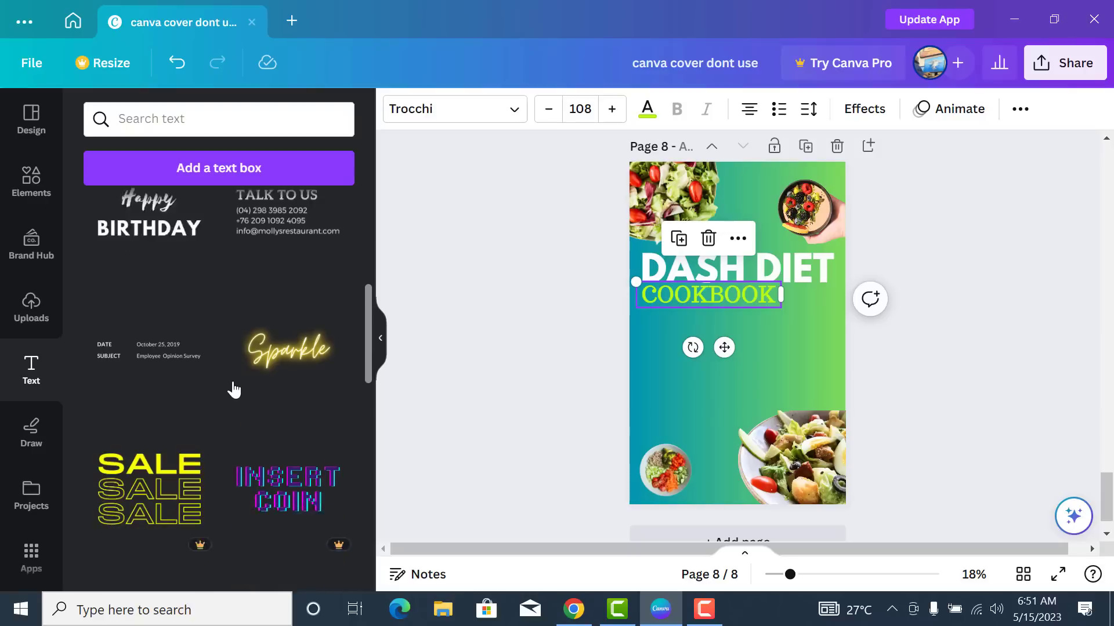
pyautogui.scroll(8, 234, 388)
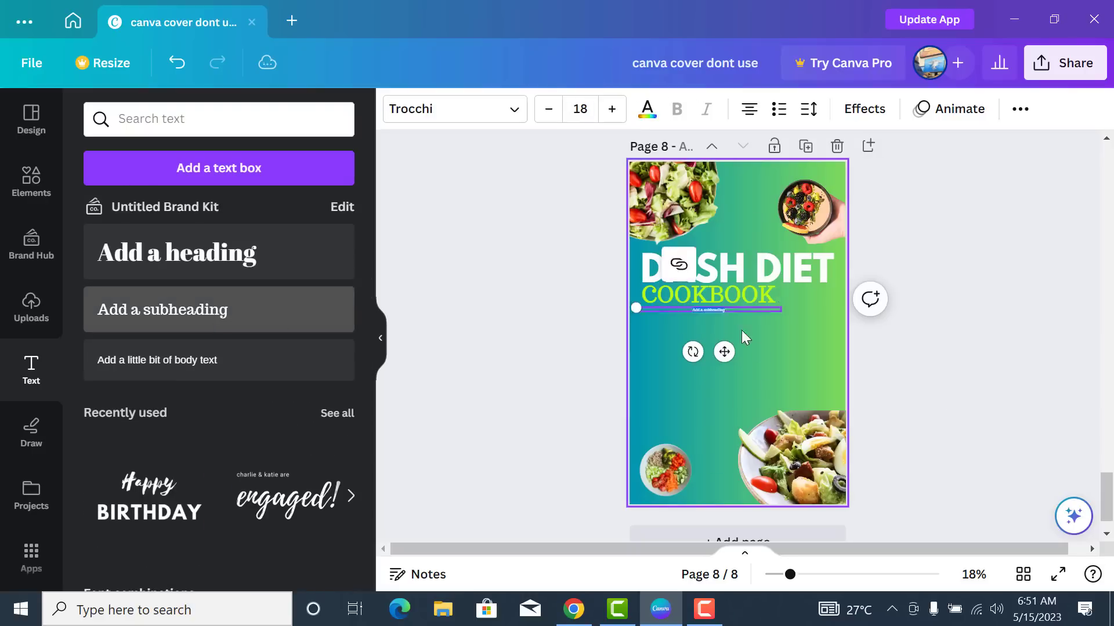
pyautogui.click(945, 394)
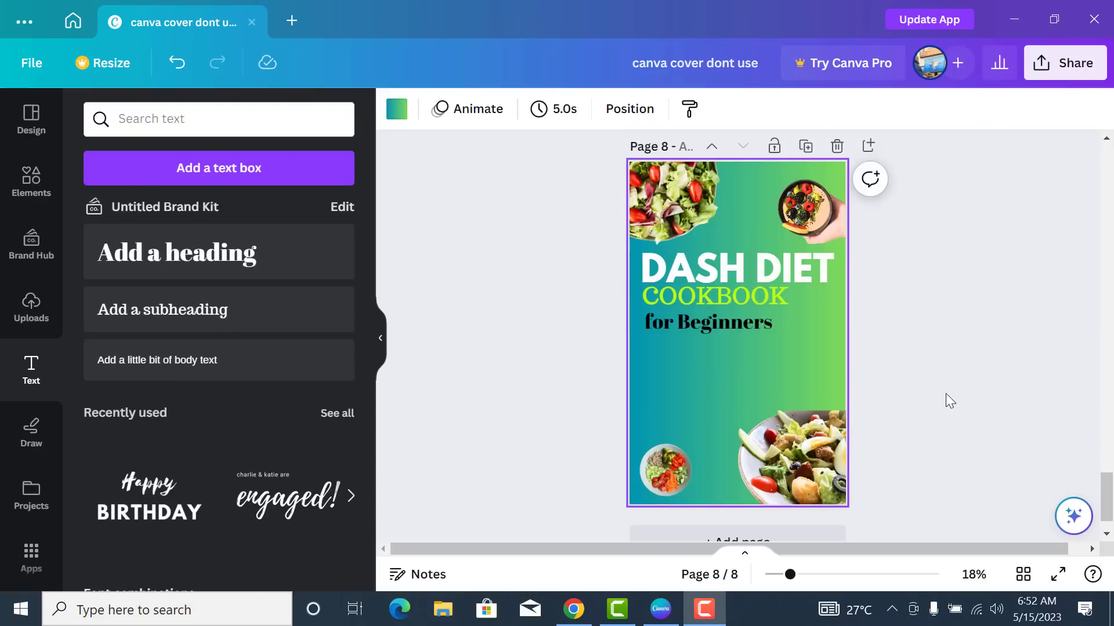
pyautogui.click(745, 307)
pyautogui.click(744, 304)
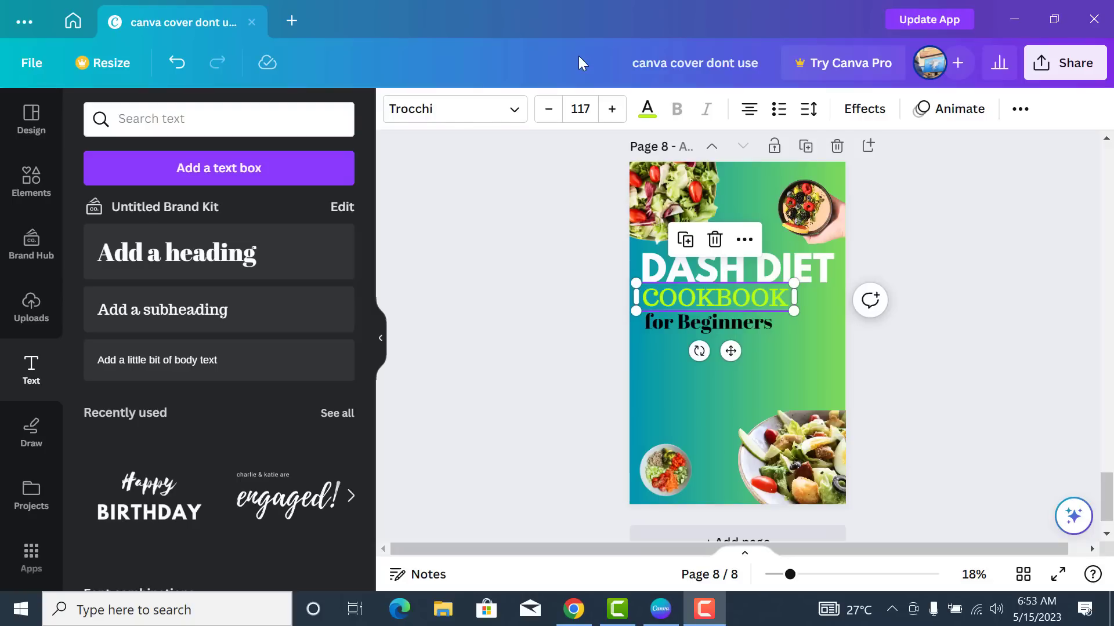
# - Add a square shape and resize it into a bar behind 'for Beginners'
pyautogui.click(20, 192)
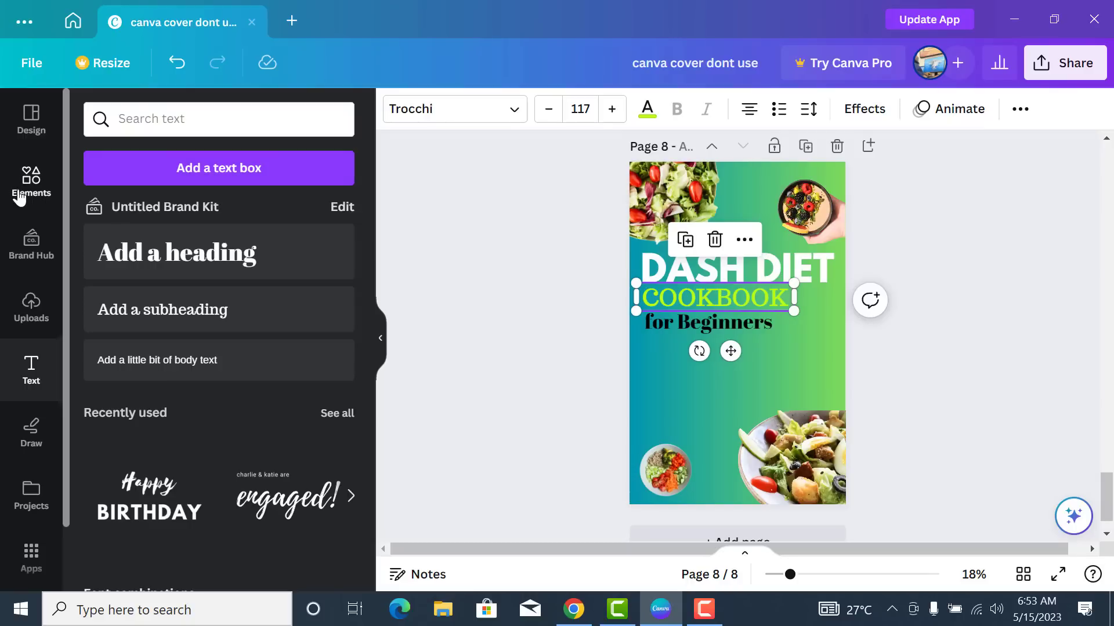
pyautogui.click(21, 194)
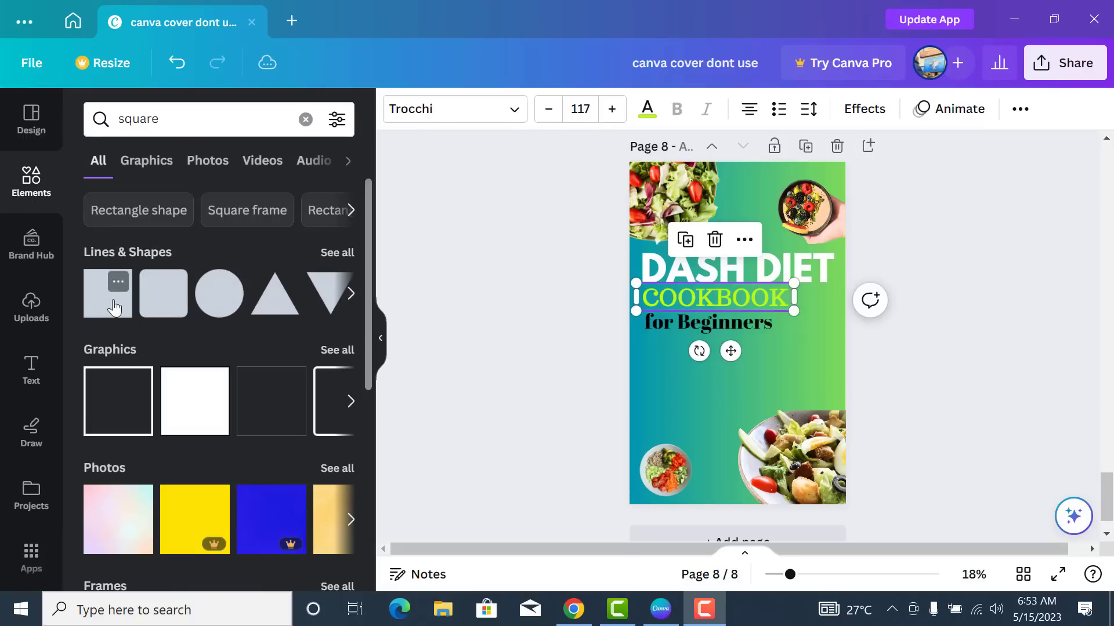
pyautogui.click(114, 306)
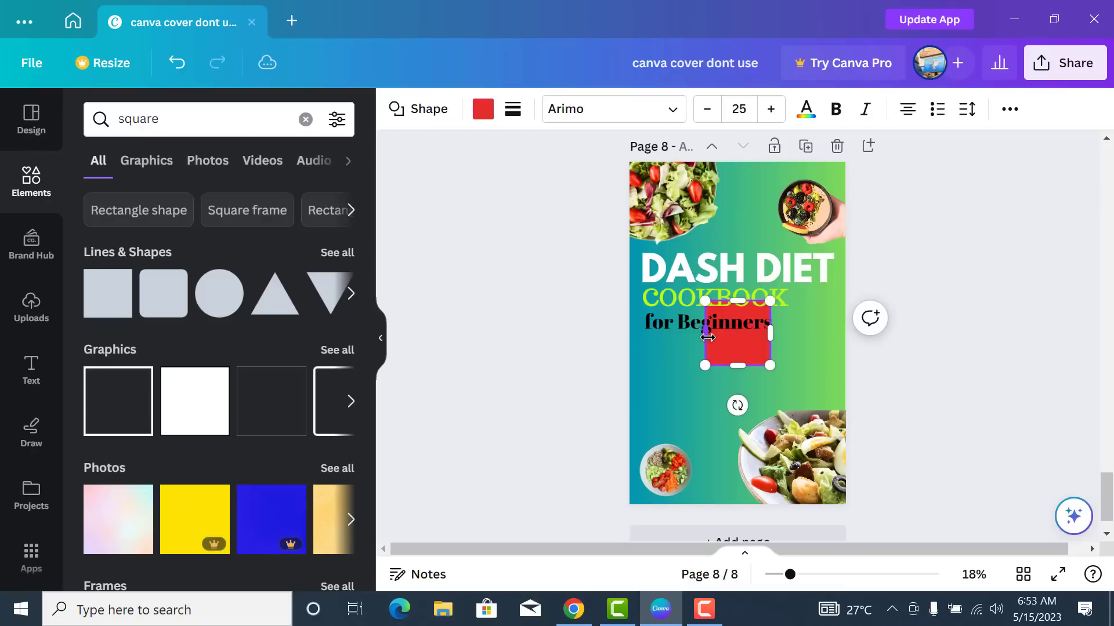
pyautogui.moveTo(707, 337)
pyautogui.mouseDown()
pyautogui.moveTo(643, 336)
pyautogui.moveTo(676, 309)
pyautogui.moveTo(706, 317)
pyautogui.mouseUp()
pyautogui.moveTo(778, 341); pyautogui.dragTo(780, 341)
pyautogui.moveTo(705, 366); pyautogui.dragTo(714, 339)
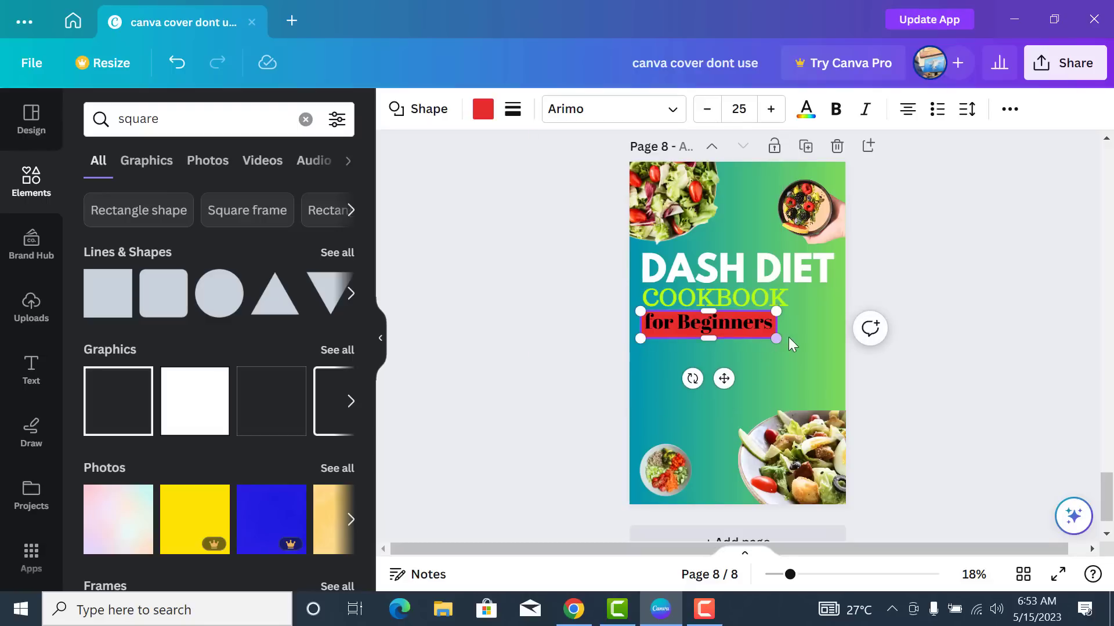
pyautogui.press('Up')
pyautogui.press('Up')
pyautogui.press('Up')
pyautogui.press('Up')
pyautogui.press('Up')
pyautogui.press('Up')
pyautogui.press('Up')
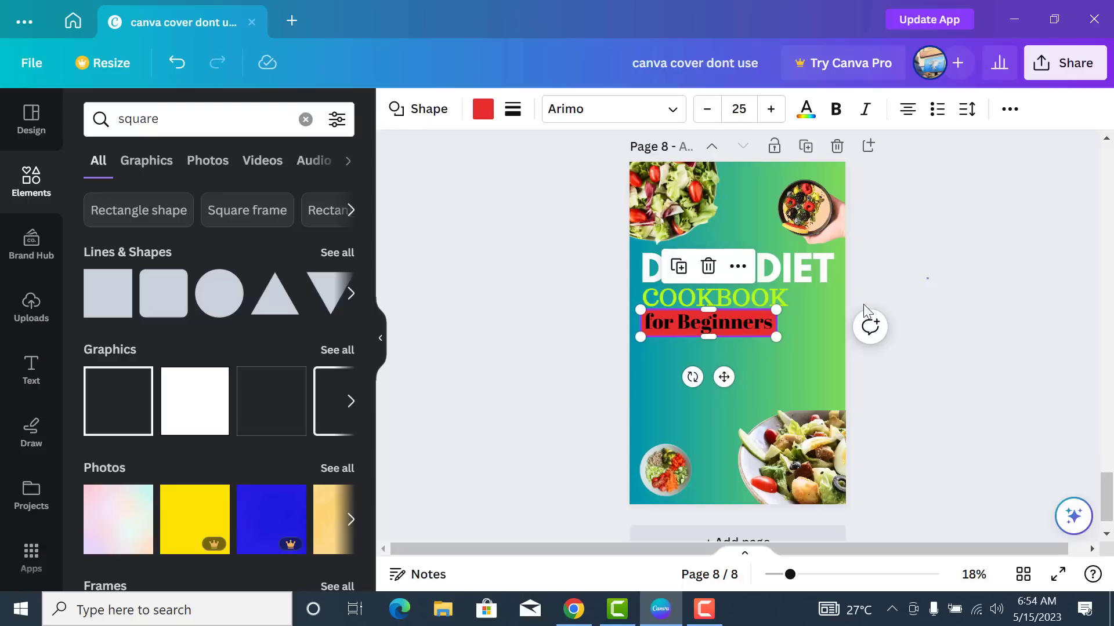
pyautogui.click(862, 305)
# - Fill the bar behind 'for Beginners' with a red-orange gradient
pyautogui.click(762, 341)
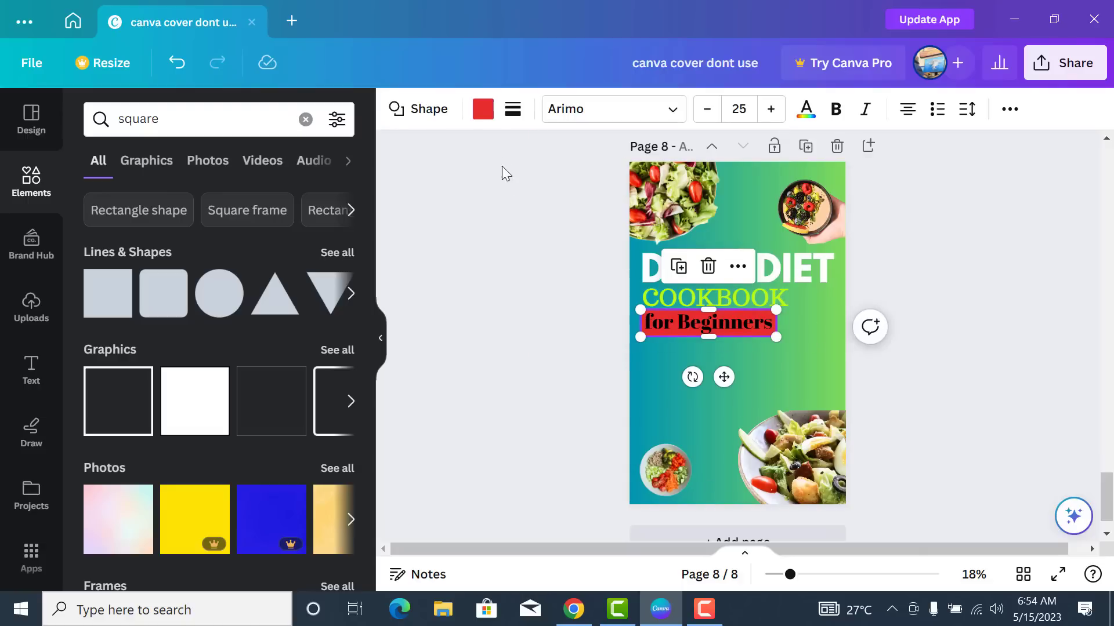
pyautogui.click(483, 109)
pyautogui.scroll(-9, 272, 325)
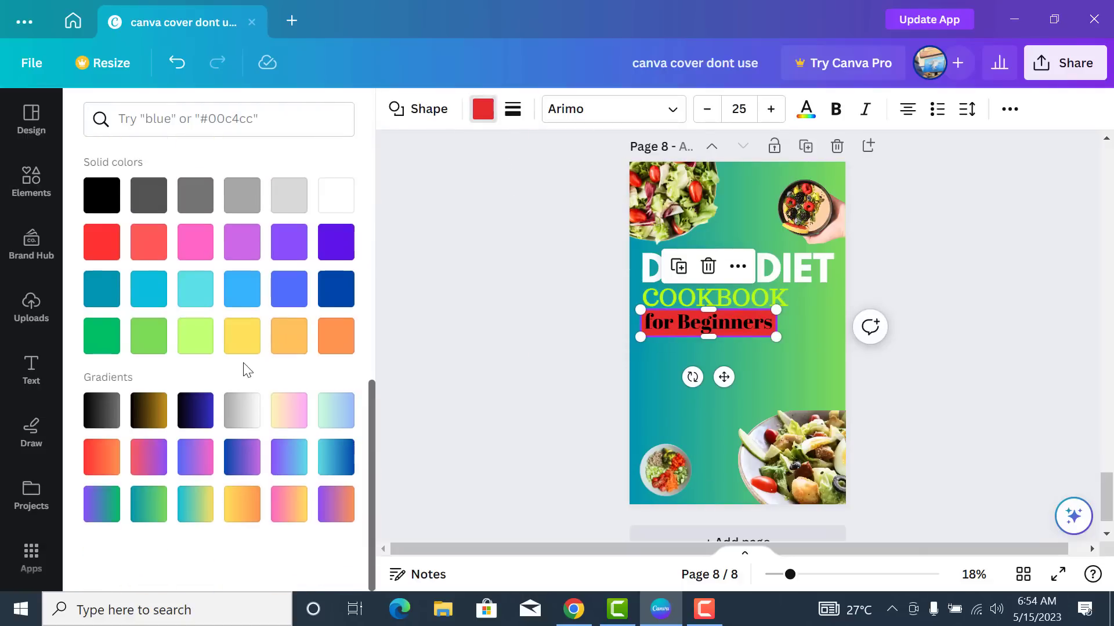
pyautogui.click(114, 472)
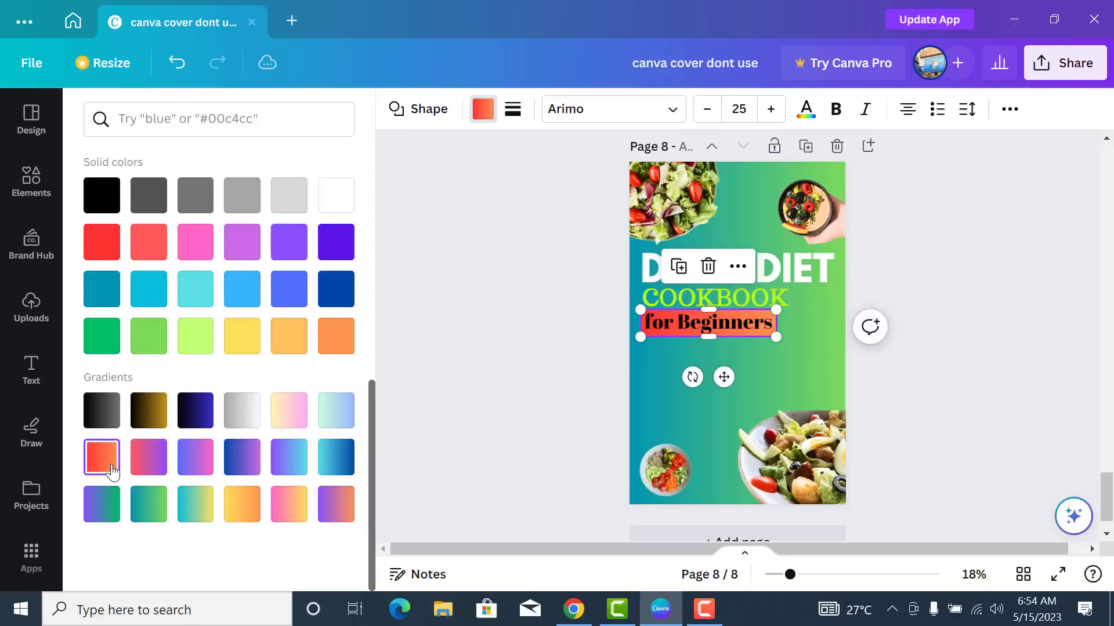
# - Make the 'for Beginners' text white after trying lime, yellow and dark green
pyautogui.click(750, 325)
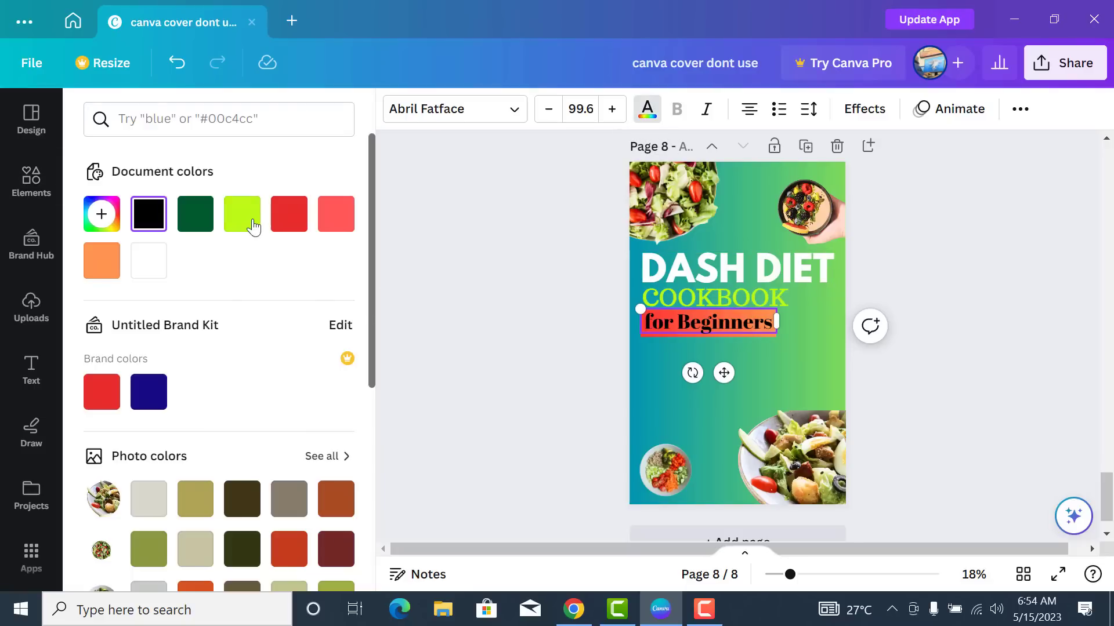
pyautogui.click(248, 227)
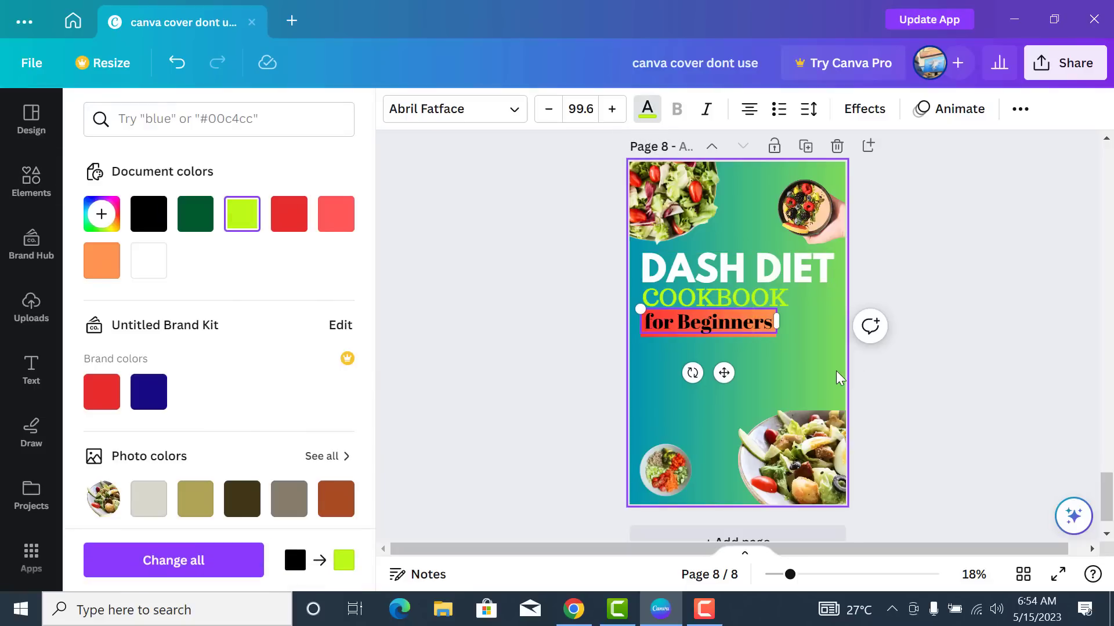
pyautogui.scroll(-6, 251, 508)
pyautogui.click(251, 508)
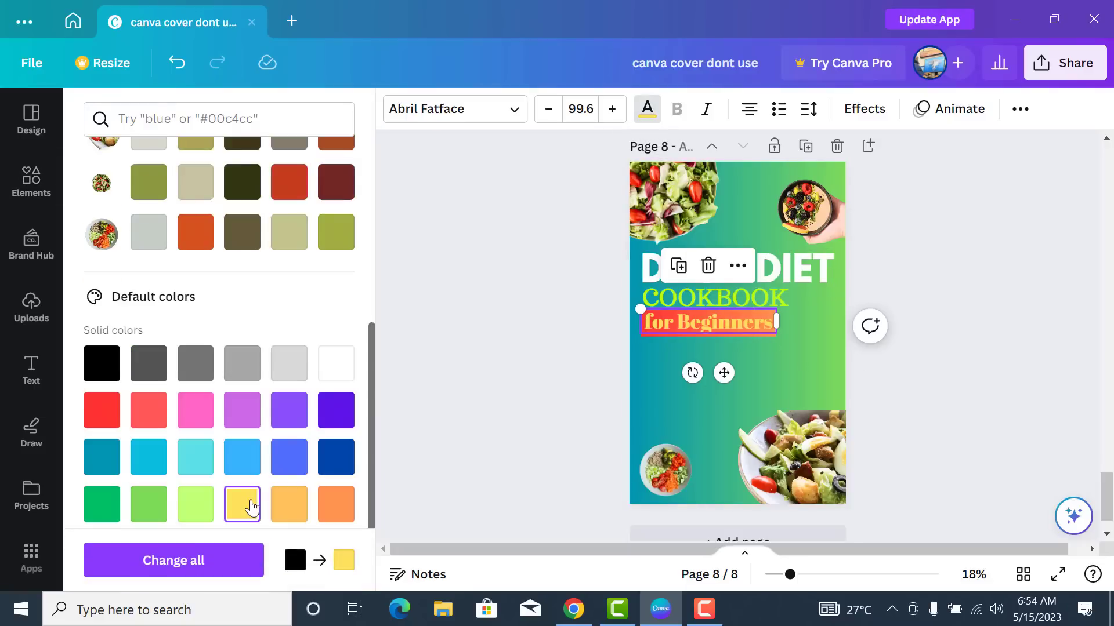
pyautogui.scroll(5, 265, 471)
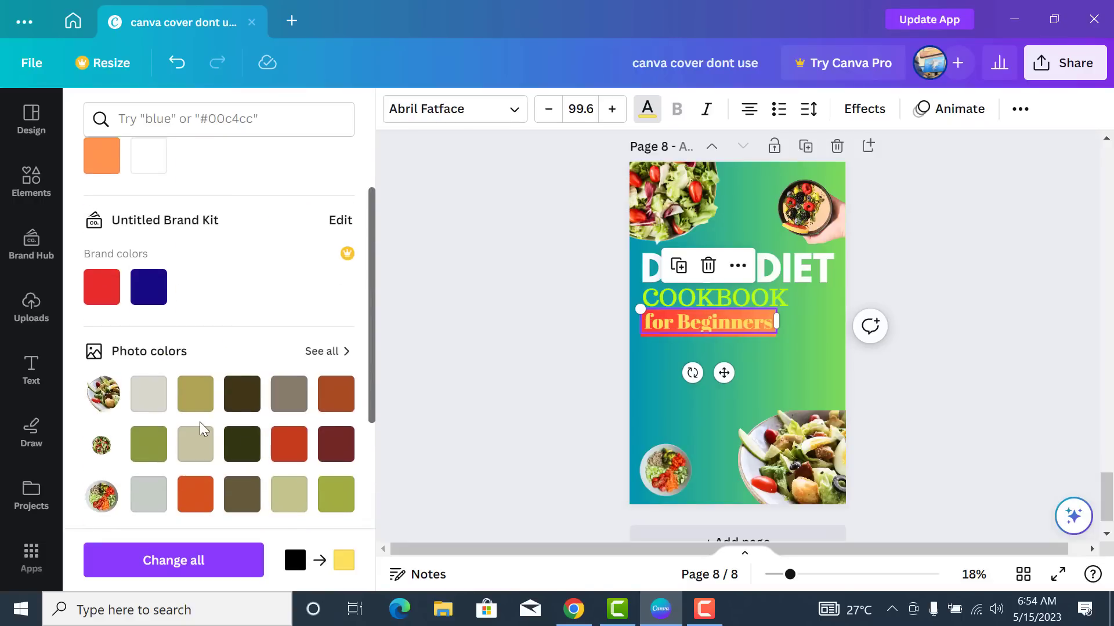
pyautogui.scroll(2, 200, 422)
pyautogui.click(195, 214)
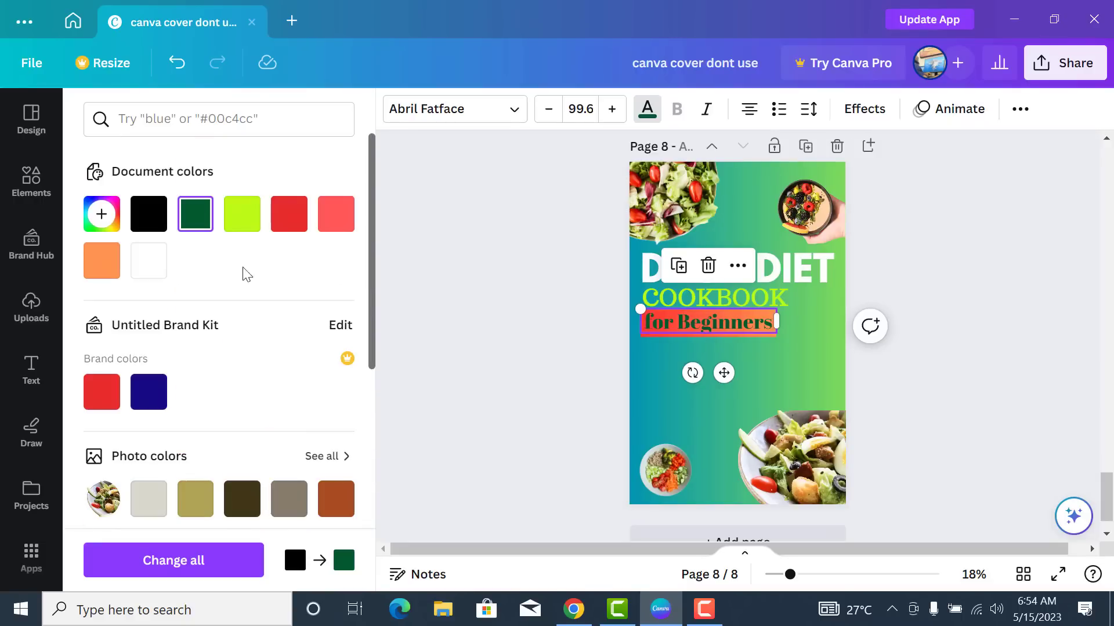
pyautogui.click(158, 272)
pyautogui.click(869, 357)
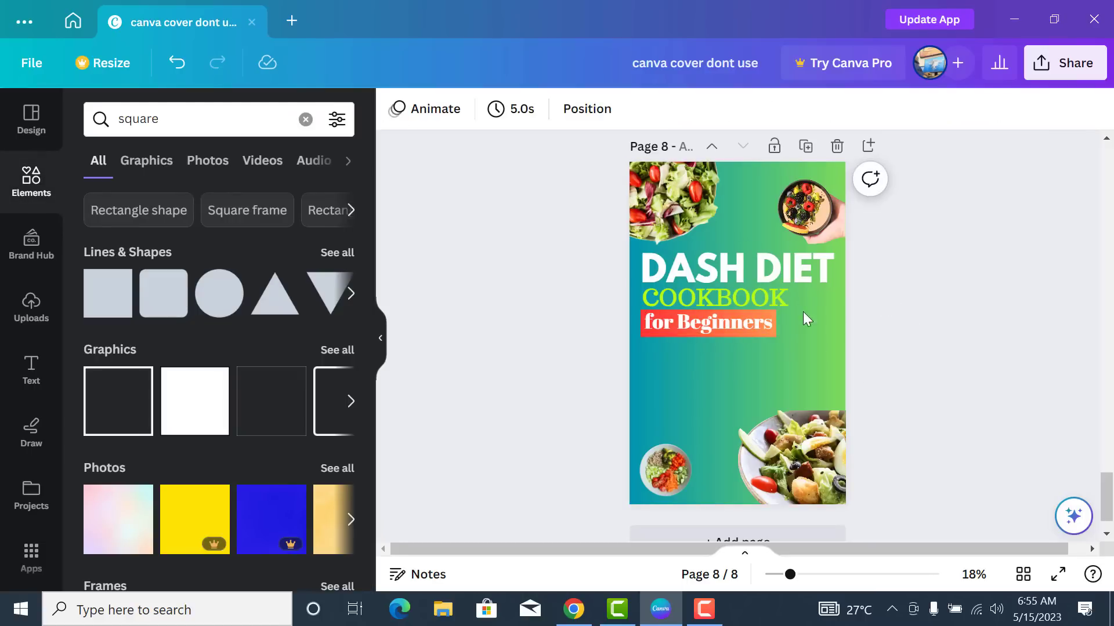
# - Enlarge the small salad bowl slightly and move it up beside the 'for Beginners' strip
pyautogui.click(675, 480)
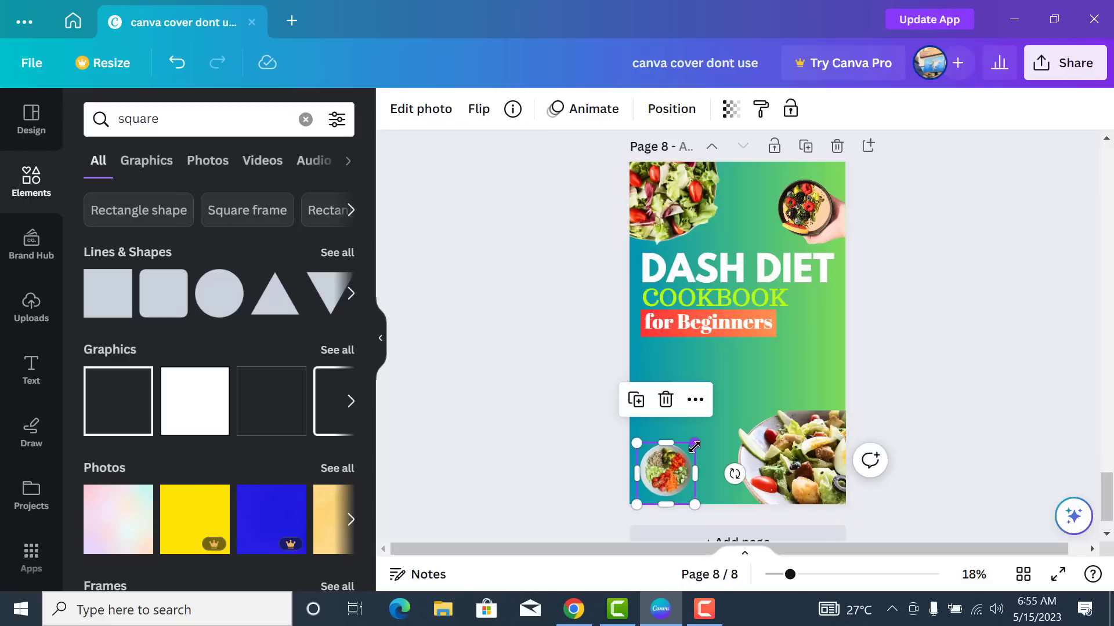
pyautogui.moveTo(697, 444); pyautogui.dragTo(701, 440)
pyautogui.moveTo(672, 481); pyautogui.dragTo(812, 363)
pyautogui.moveTo(798, 354); pyautogui.dragTo(798, 358)
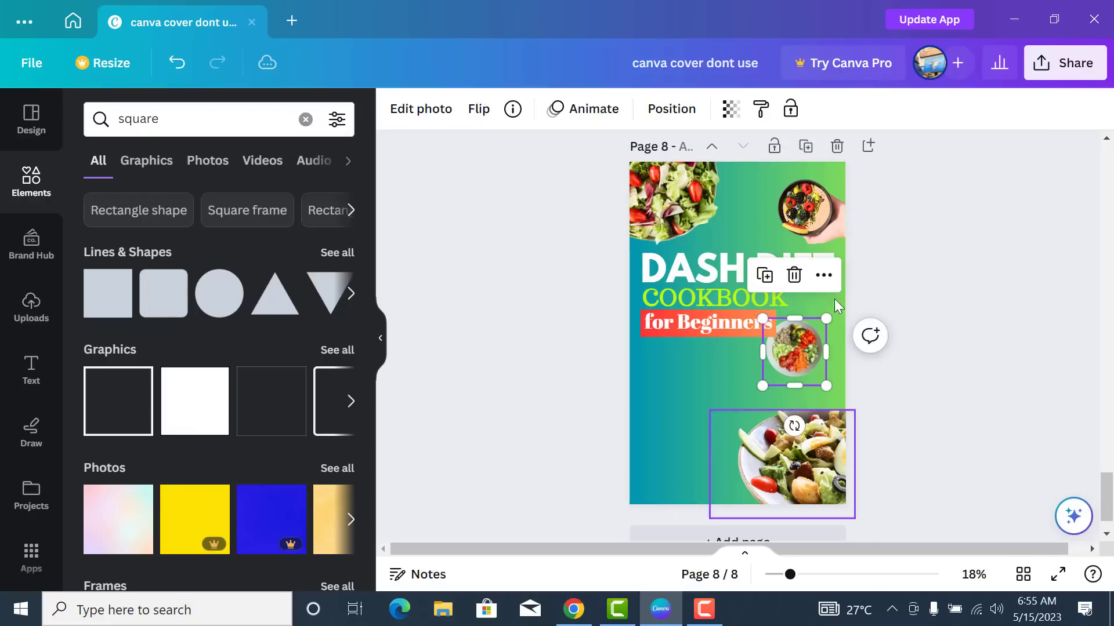
pyautogui.click(682, 113)
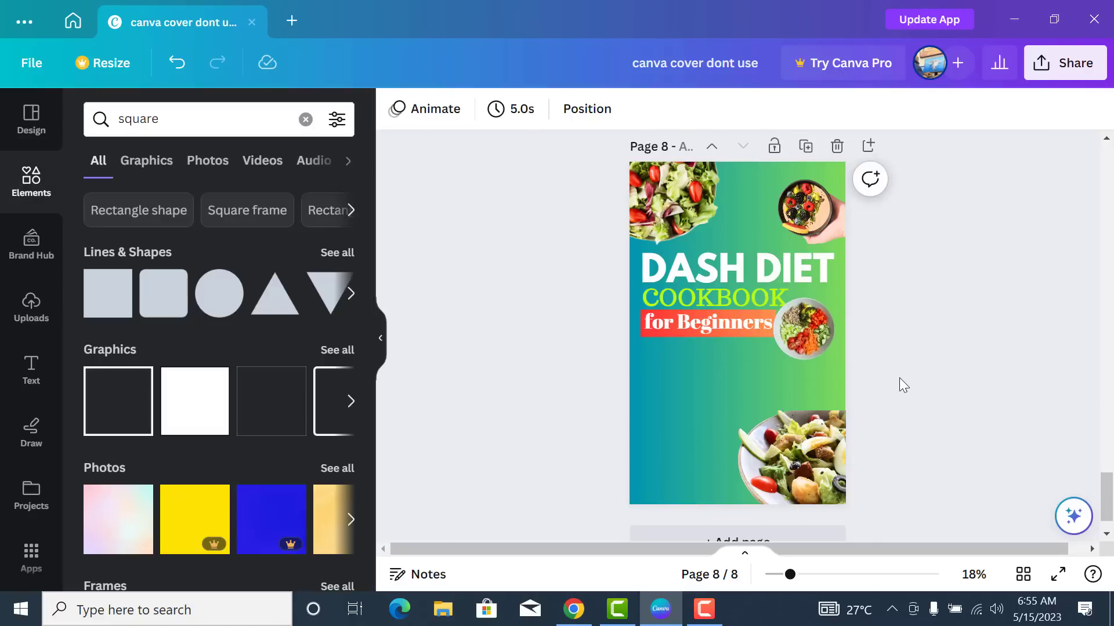
# - Switch the page background to a teal-to-green radial gradient
pyautogui.click(758, 399)
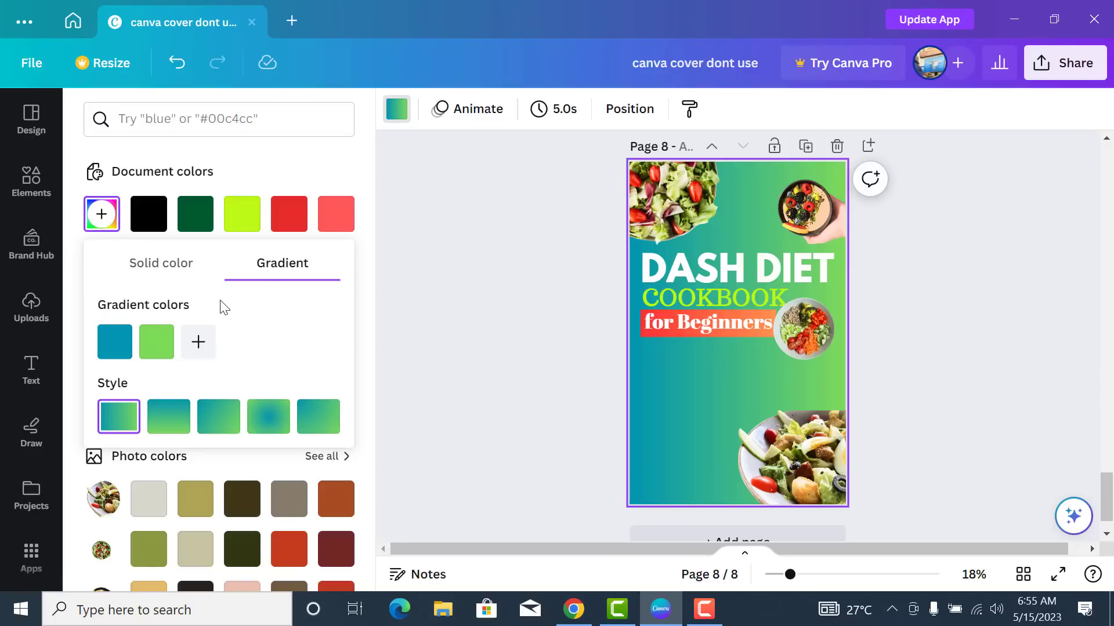
pyautogui.click(169, 428)
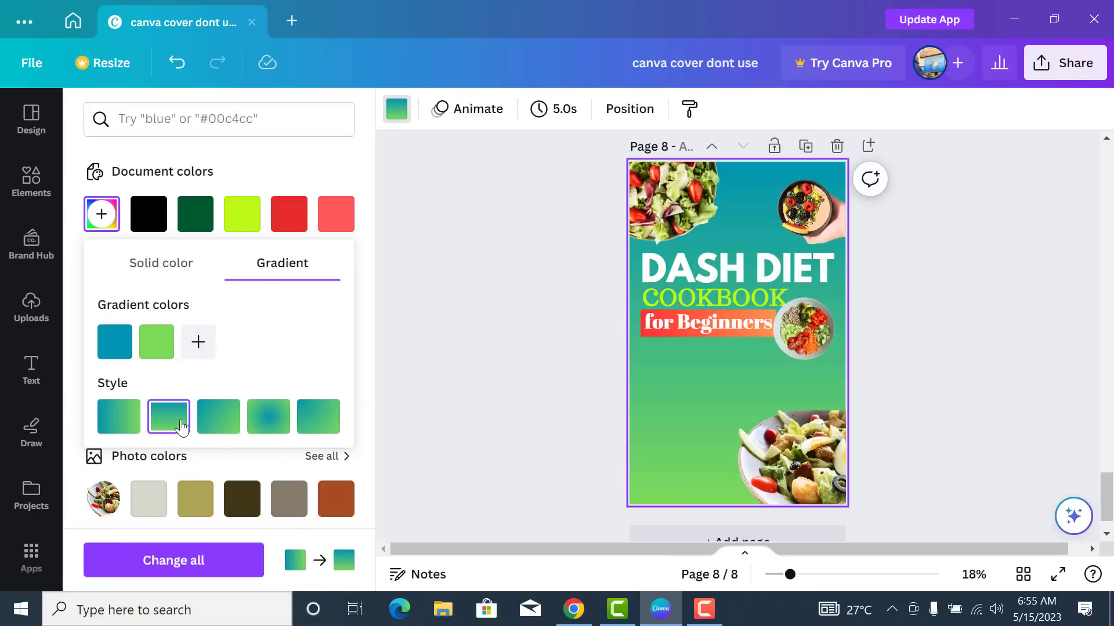
pyautogui.click(224, 428)
pyautogui.click(272, 430)
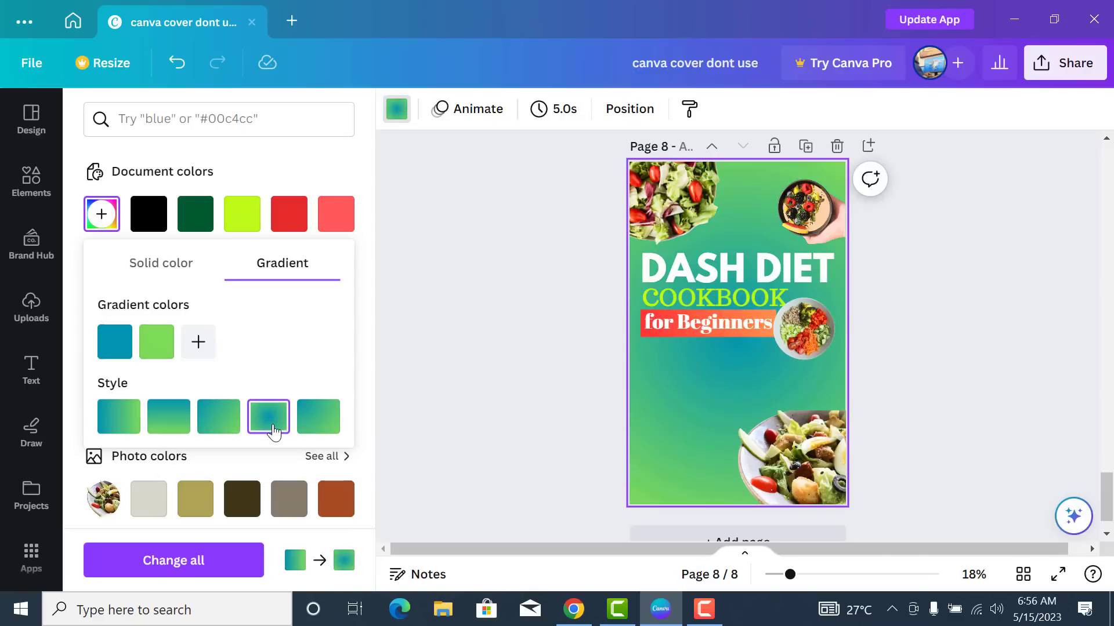
pyautogui.click(898, 337)
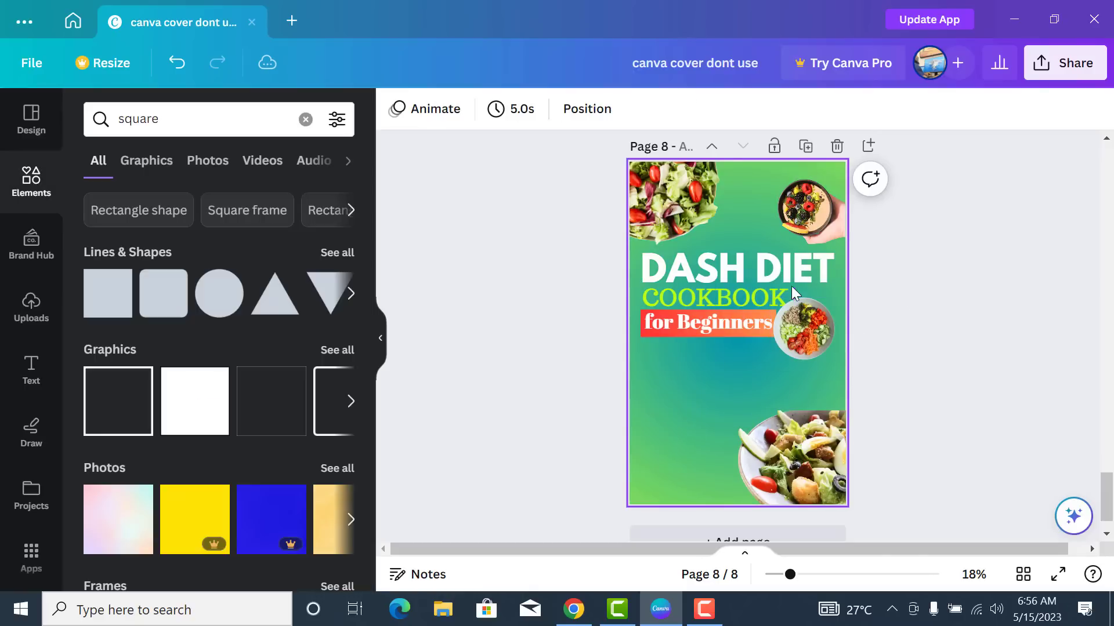
# - Delete the salad bowl image in the cover's top-right corner
pyautogui.click(831, 216)
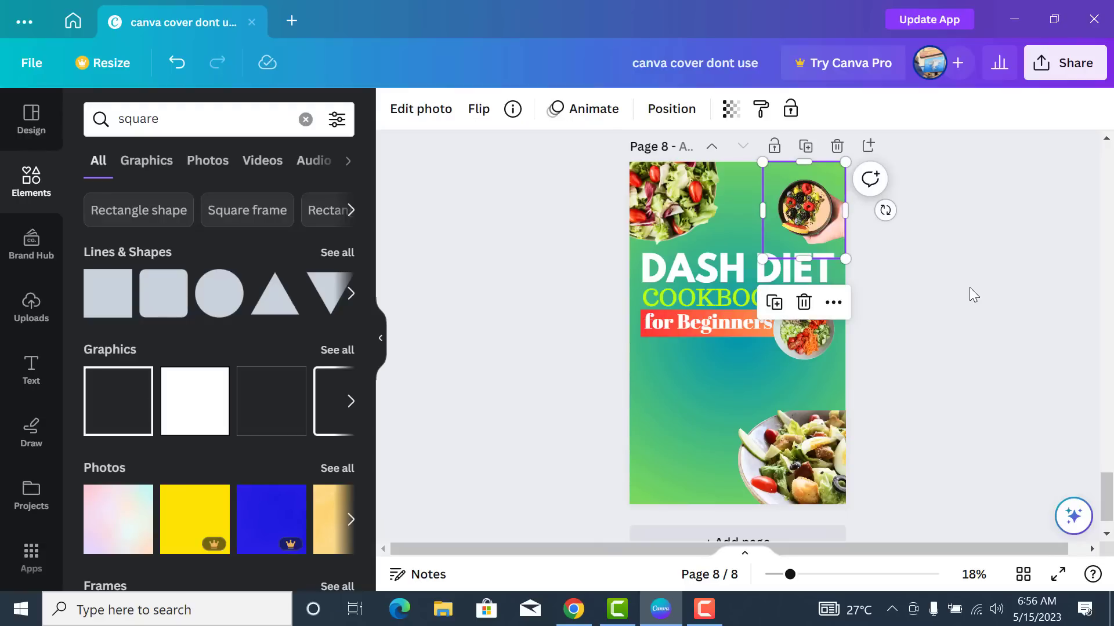
pyautogui.press('Delete')
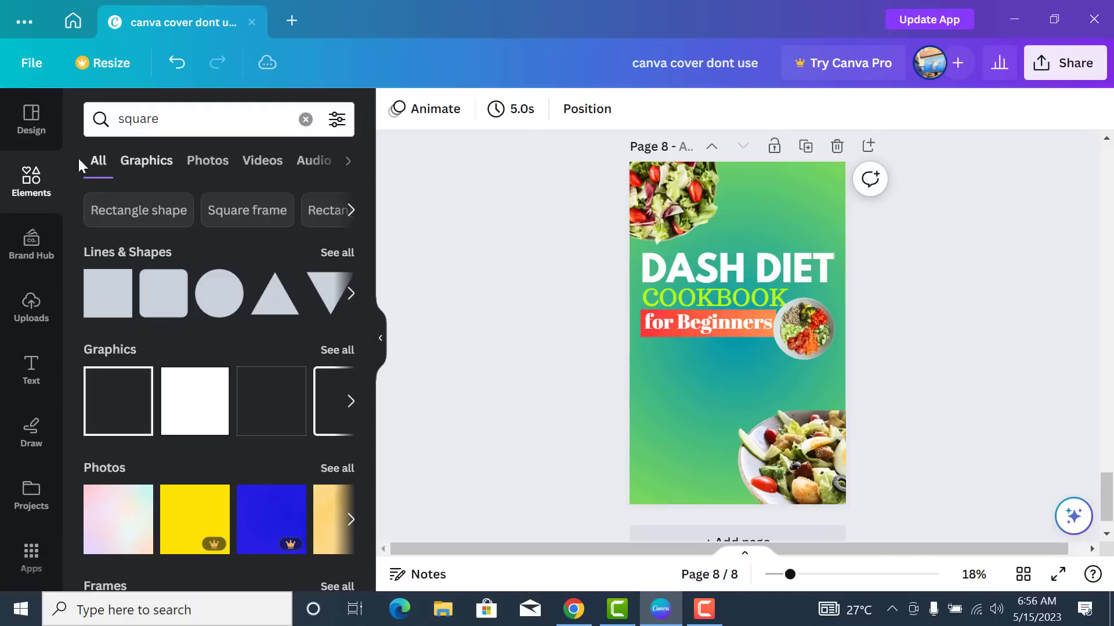
# - Find a 'leaf' graphic and place it, rotated, in the top-right corner
pyautogui.click(219, 116)
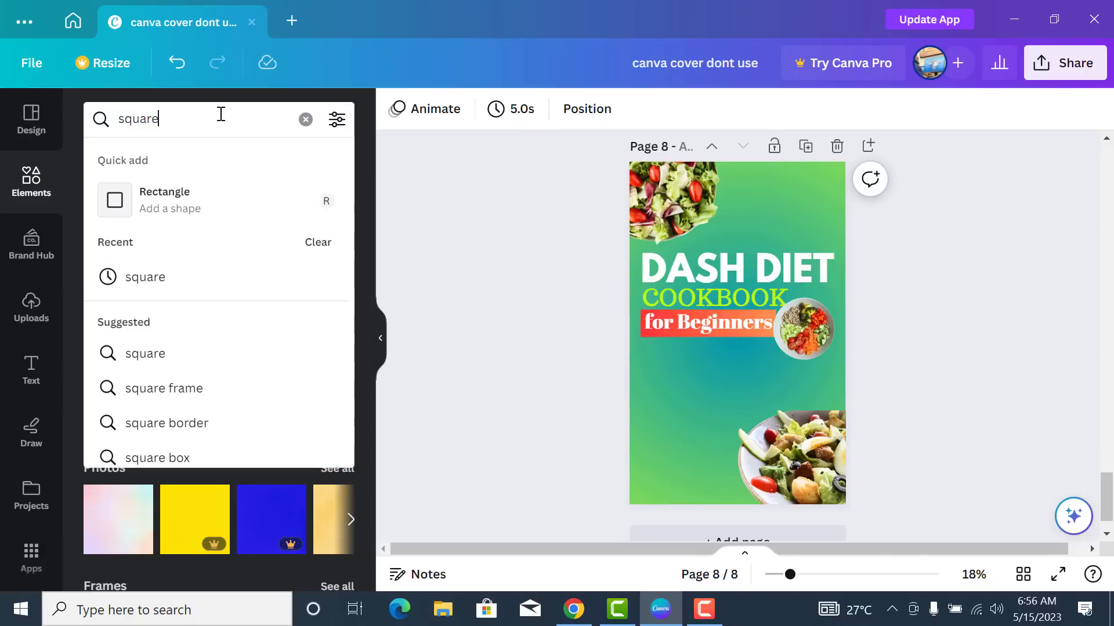
pyautogui.click(301, 123)
pyautogui.write('leaf')
pyautogui.press('Return')
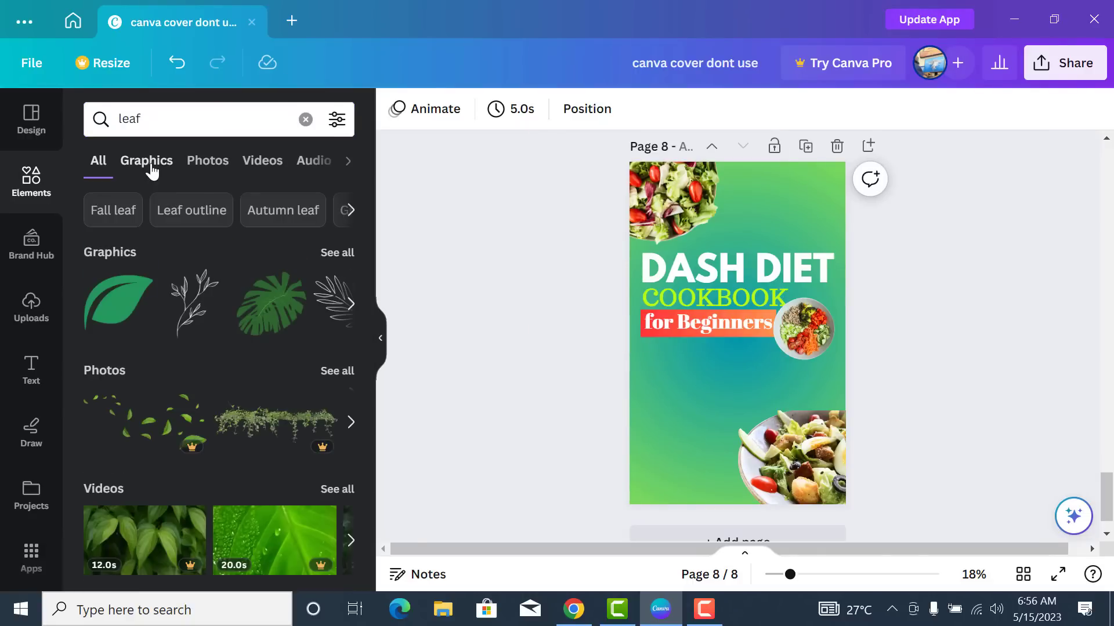
pyautogui.click(150, 162)
pyautogui.scroll(-4, 278, 323)
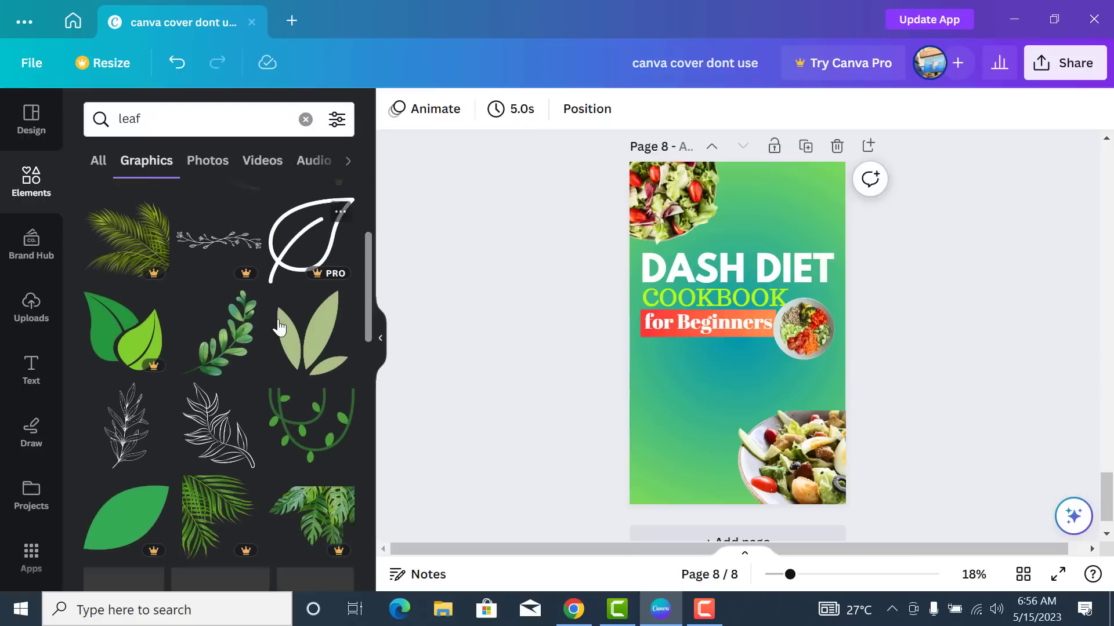
pyautogui.scroll(-3, 278, 328)
pyautogui.scroll(-5, 278, 328)
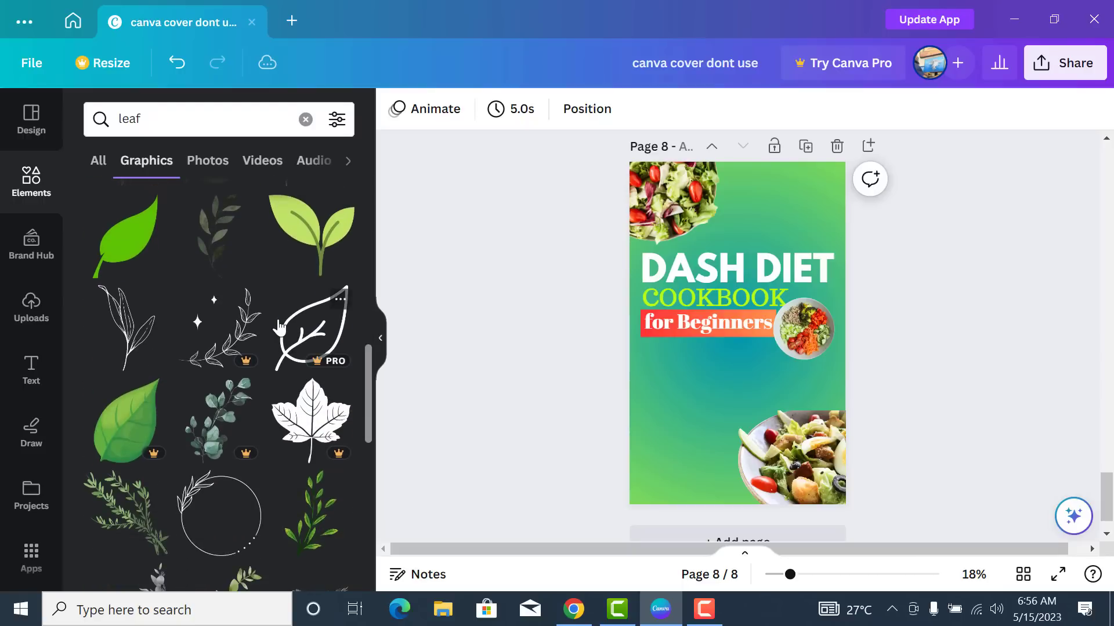
pyautogui.scroll(-3, 279, 328)
pyautogui.scroll(-3, 279, 327)
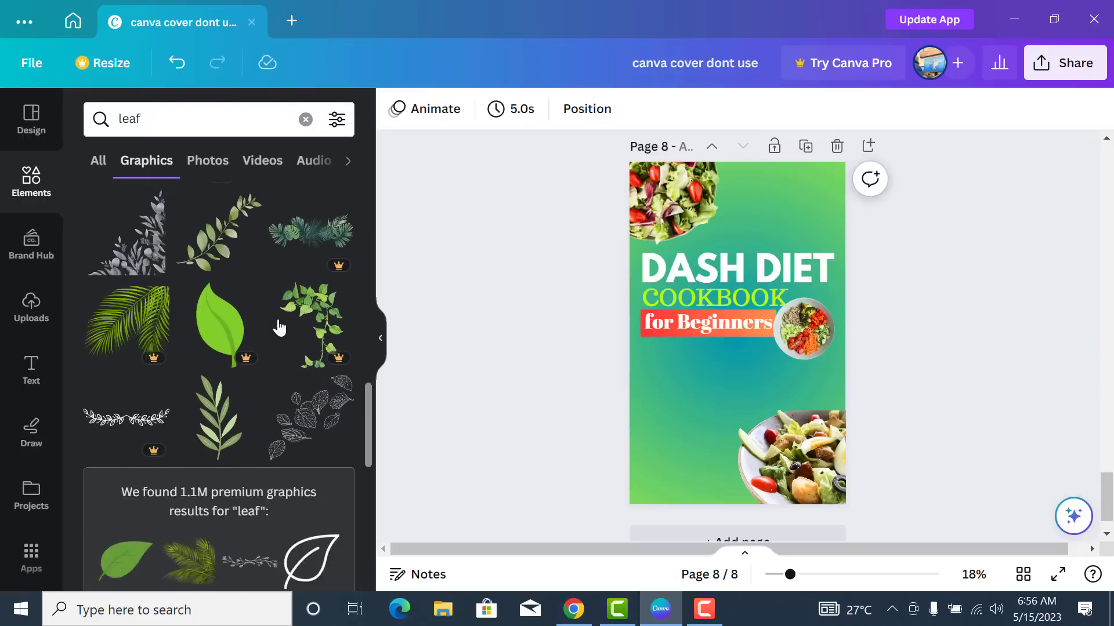
pyautogui.scroll(6, 278, 327)
pyautogui.scroll(2, 279, 327)
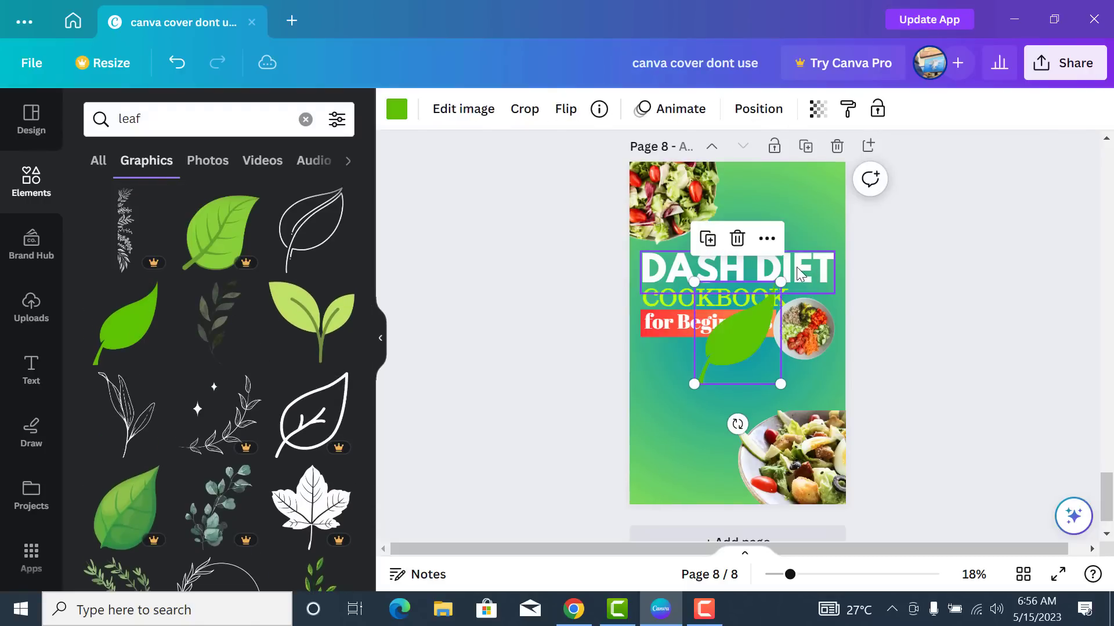
pyautogui.moveTo(738, 424); pyautogui.dragTo(782, 198)
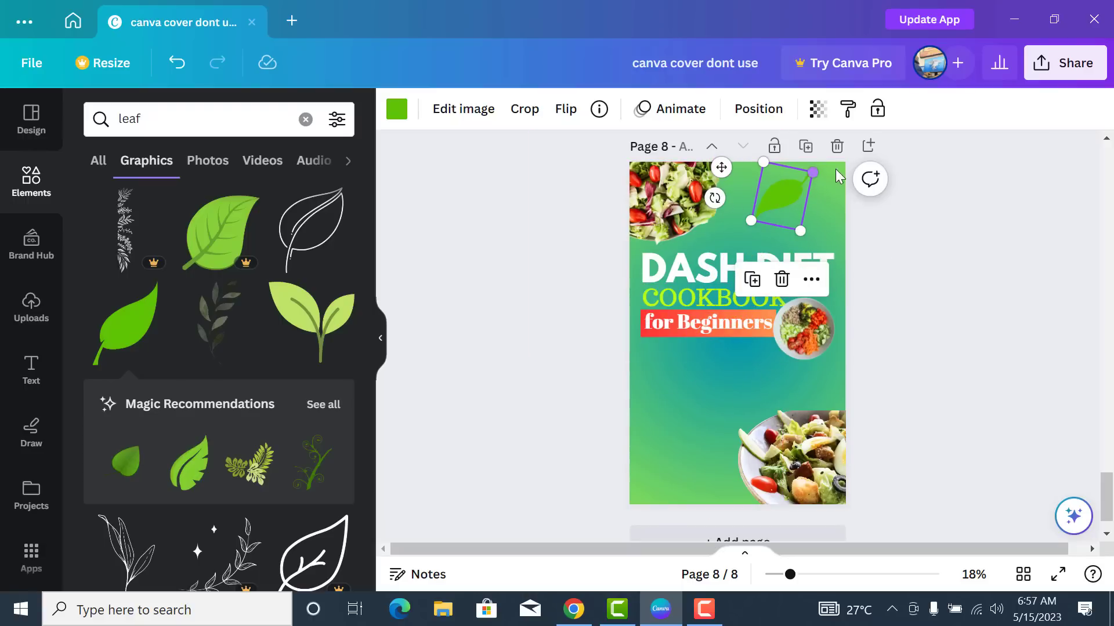
pyautogui.scroll(2, 777, 294)
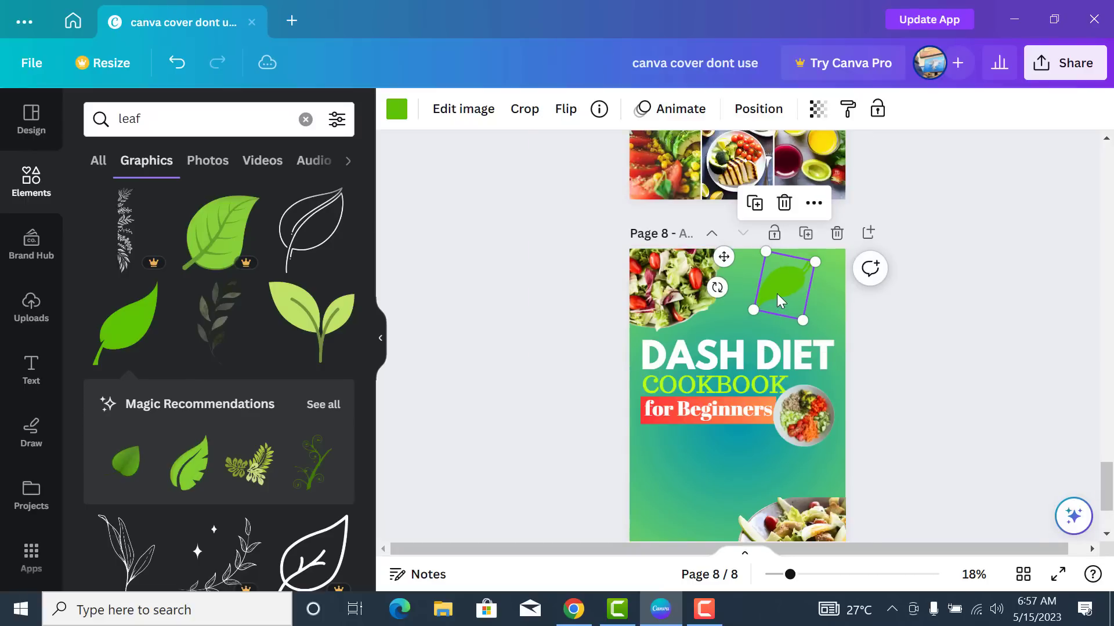
pyautogui.moveTo(777, 294); pyautogui.dragTo(812, 296)
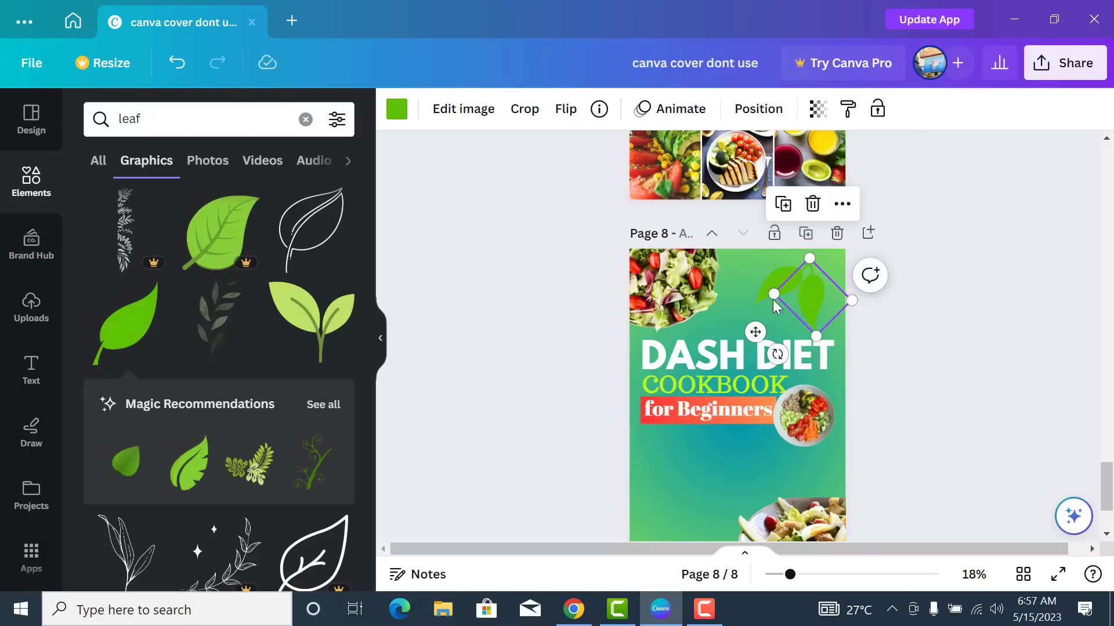
# - Recolour both leaves dark green (#01592e)
pyautogui.click(398, 116)
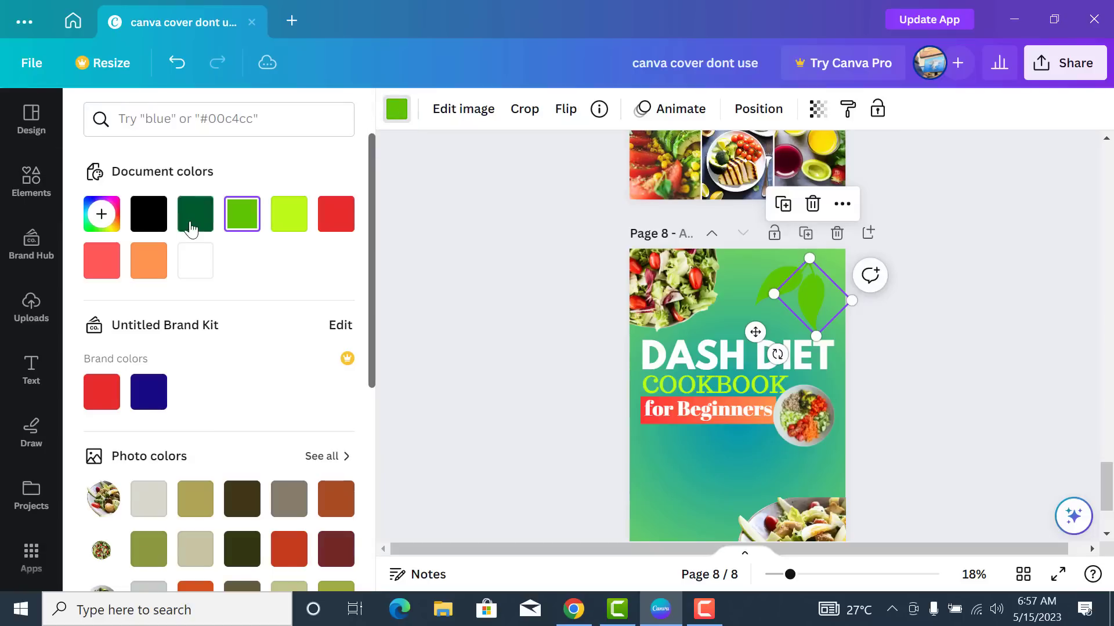
pyautogui.click(196, 216)
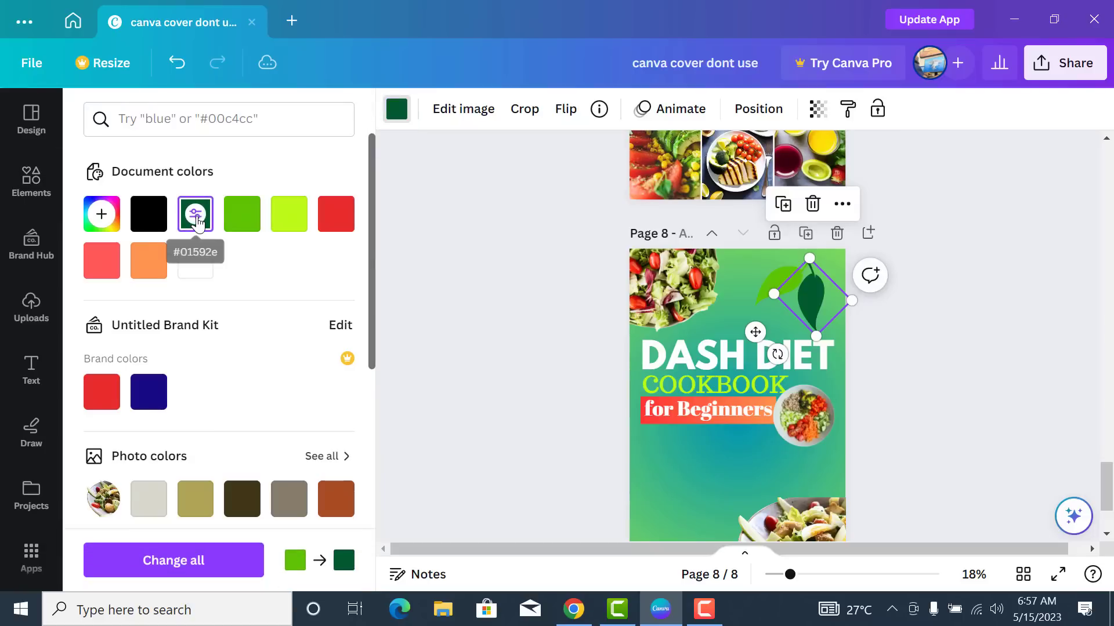
pyautogui.click(783, 289)
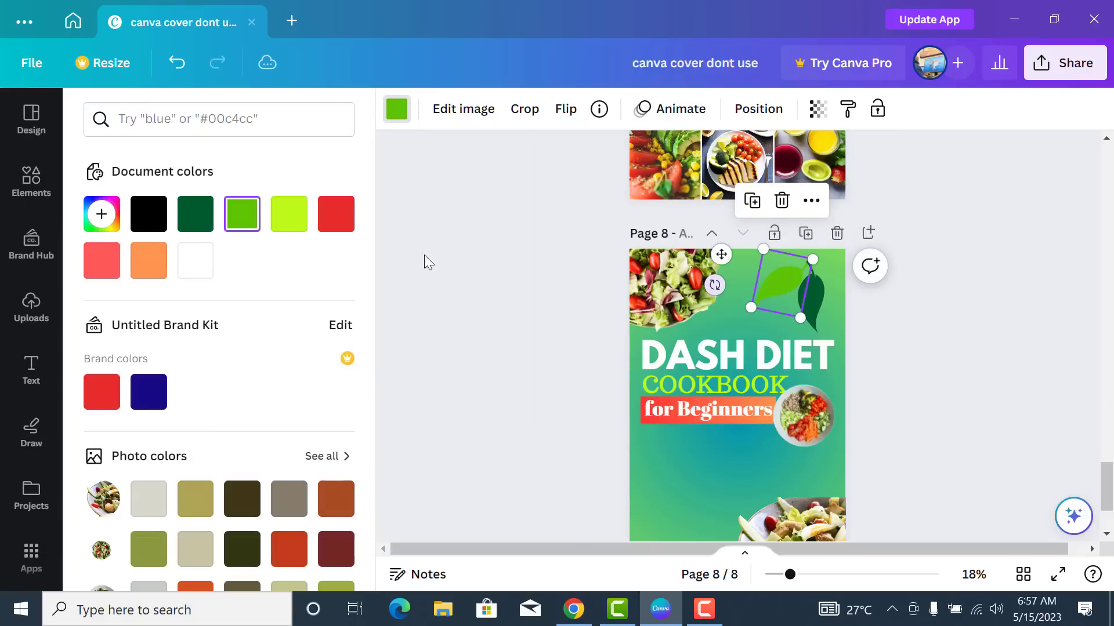
pyautogui.click(196, 214)
pyautogui.scroll(-2, 893, 319)
pyautogui.scroll(2, 887, 296)
pyautogui.click(865, 299)
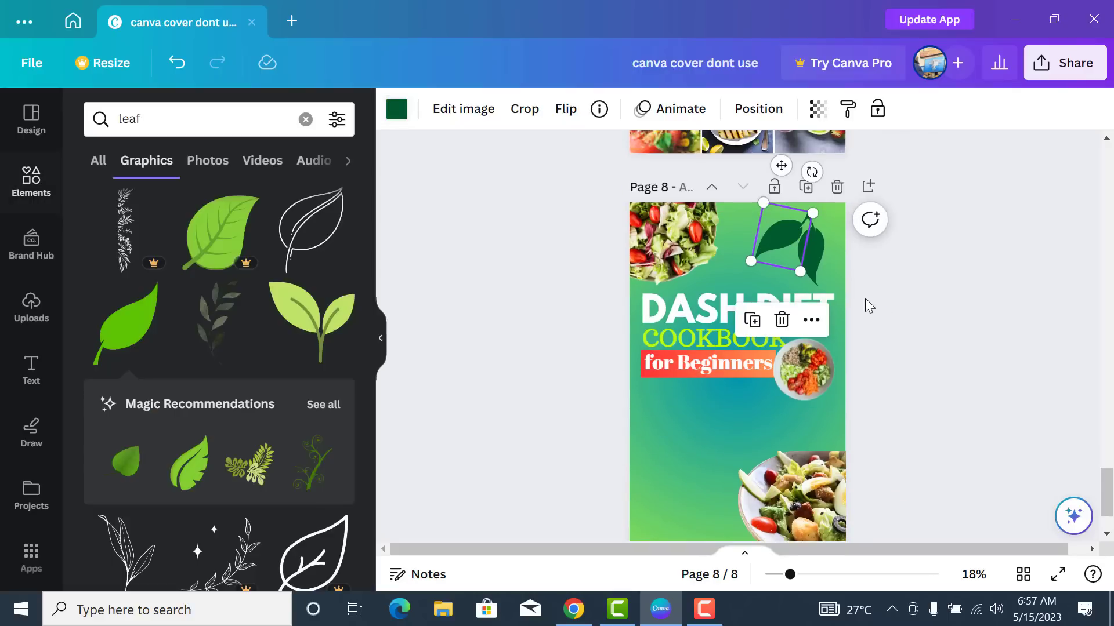
pyautogui.scroll(-2, 853, 353)
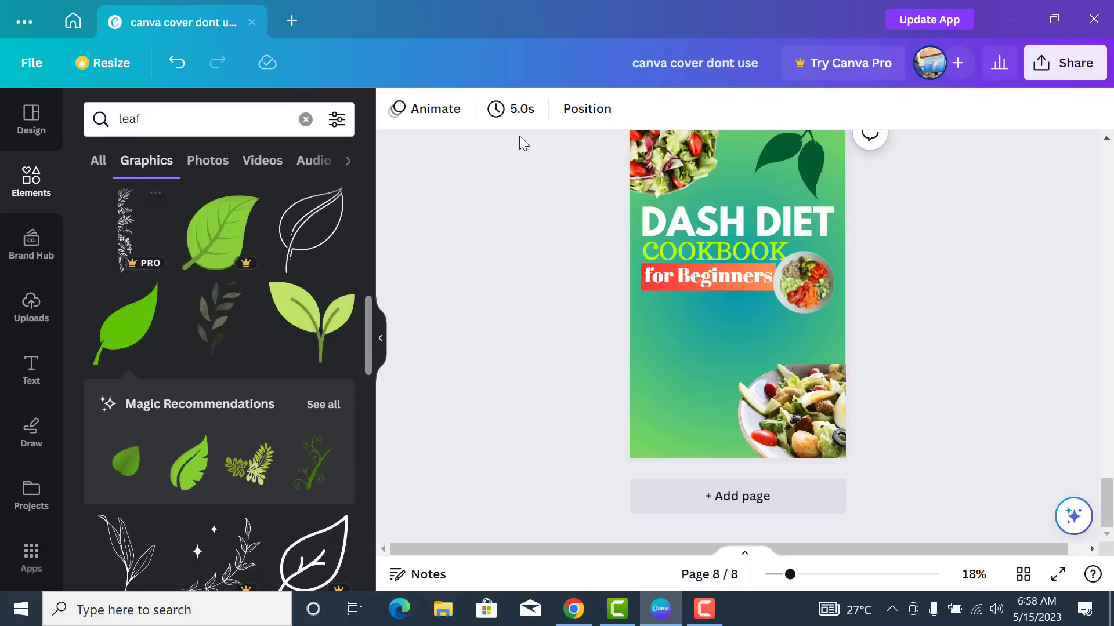
# - Add a subheading text box for the heart-disease tagline below the title and size it down
pyautogui.click(31, 370)
pyautogui.click(232, 310)
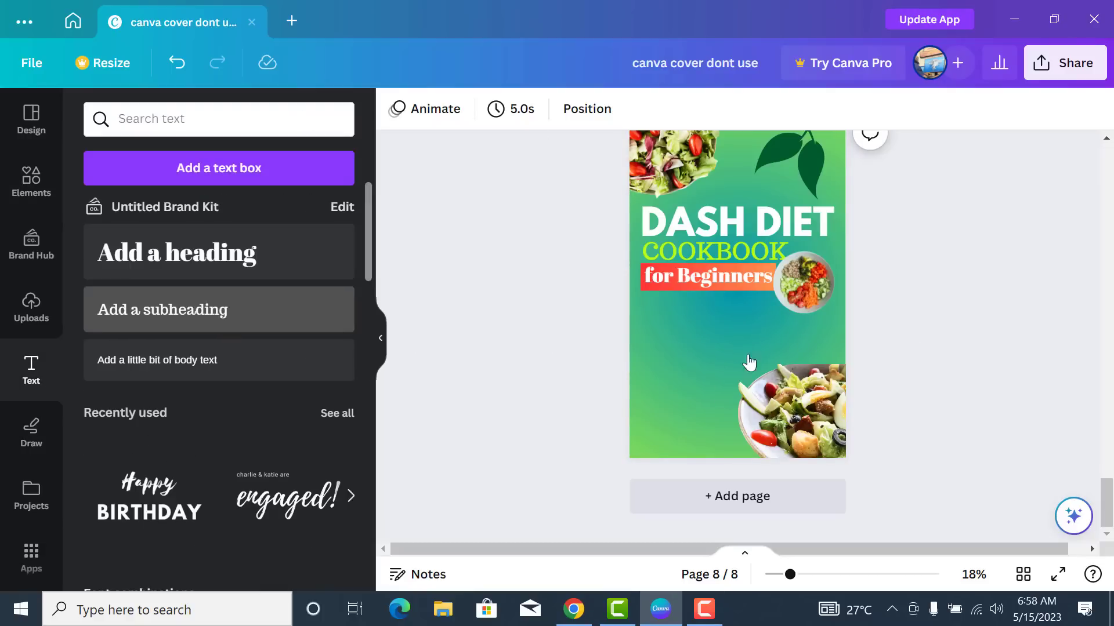
pyautogui.moveTo(720, 294); pyautogui.dragTo(624, 331)
pyautogui.moveTo(715, 337); pyautogui.dragTo(723, 364)
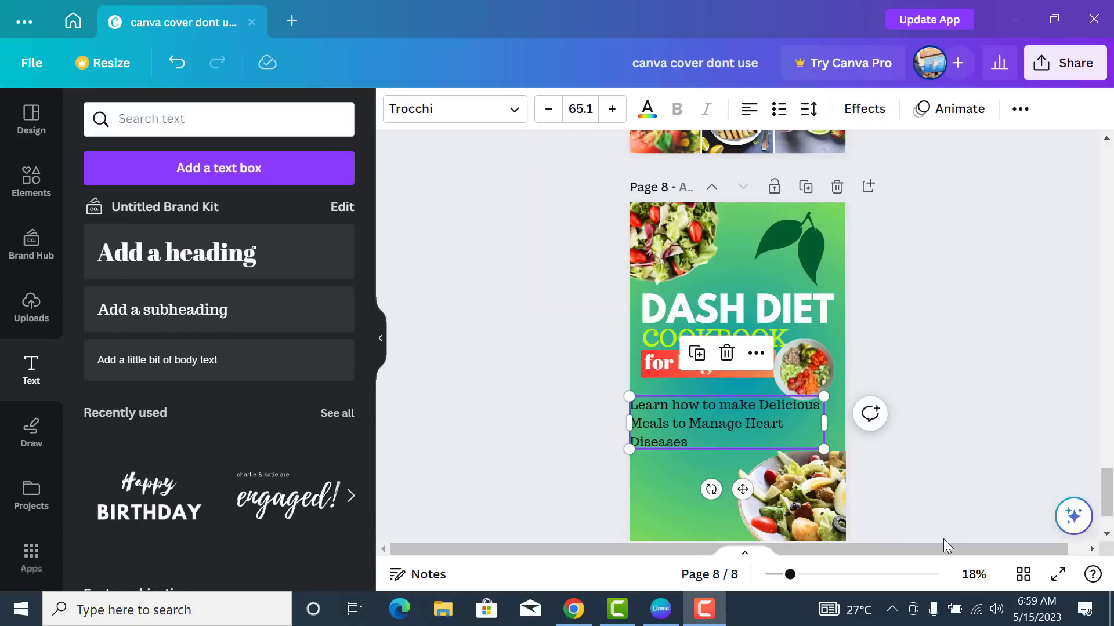
pyautogui.moveTo(630, 396); pyautogui.dragTo(656, 404)
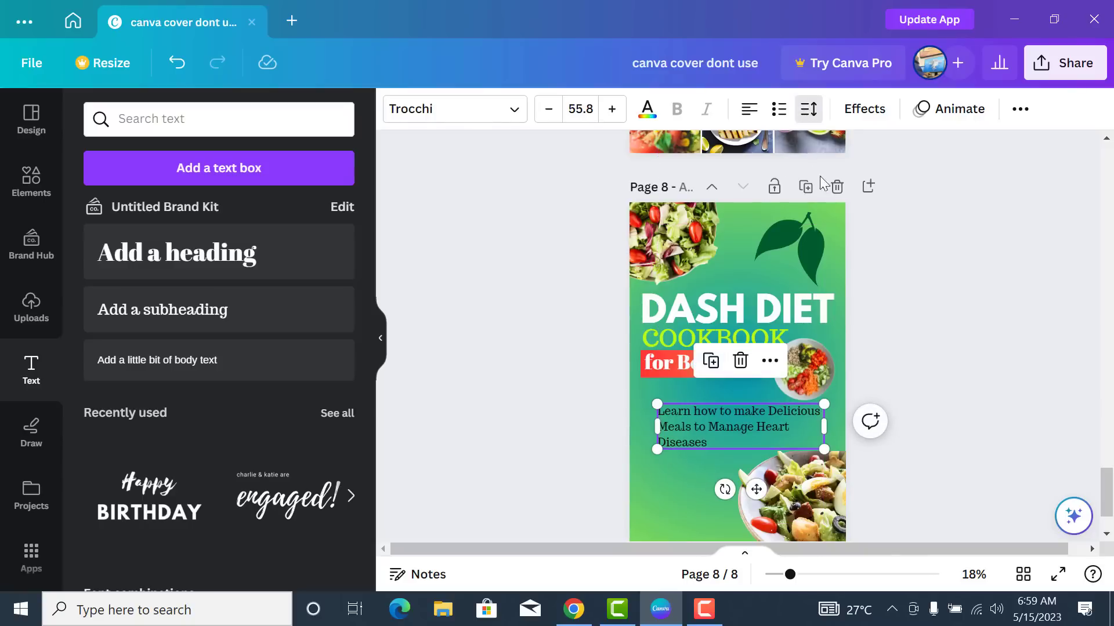
# - Set the tagline's line spacing to 1, tuck it under 'for Beginners' and make it white
pyautogui.click(807, 110)
pyautogui.moveTo(913, 234); pyautogui.dragTo(872, 235)
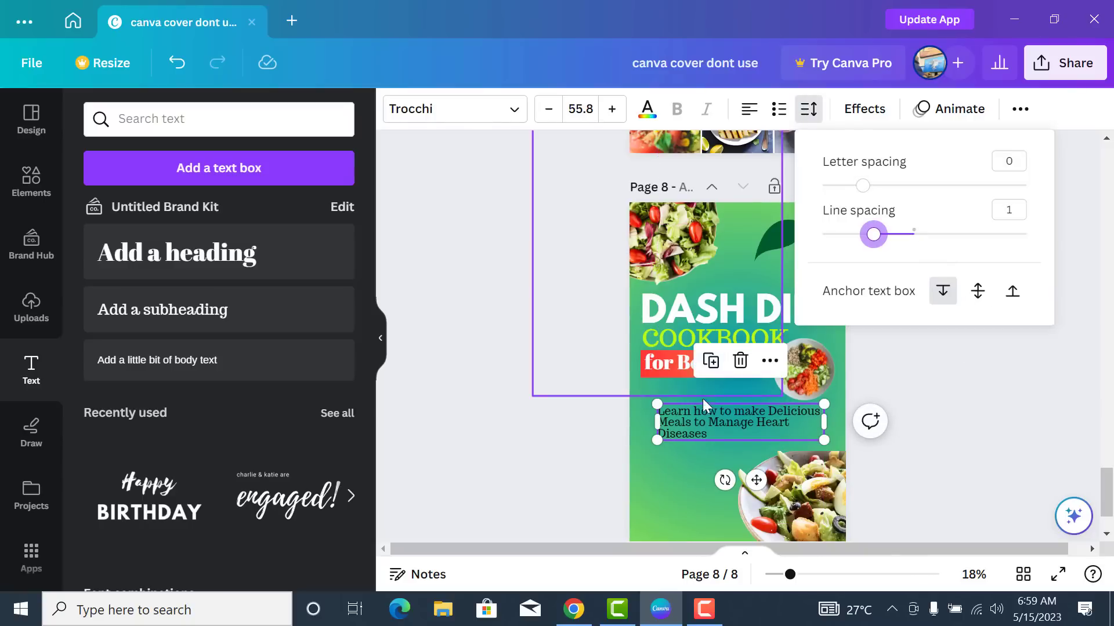
pyautogui.moveTo(826, 439); pyautogui.dragTo(795, 432)
pyautogui.moveTo(740, 471); pyautogui.dragTo(732, 475)
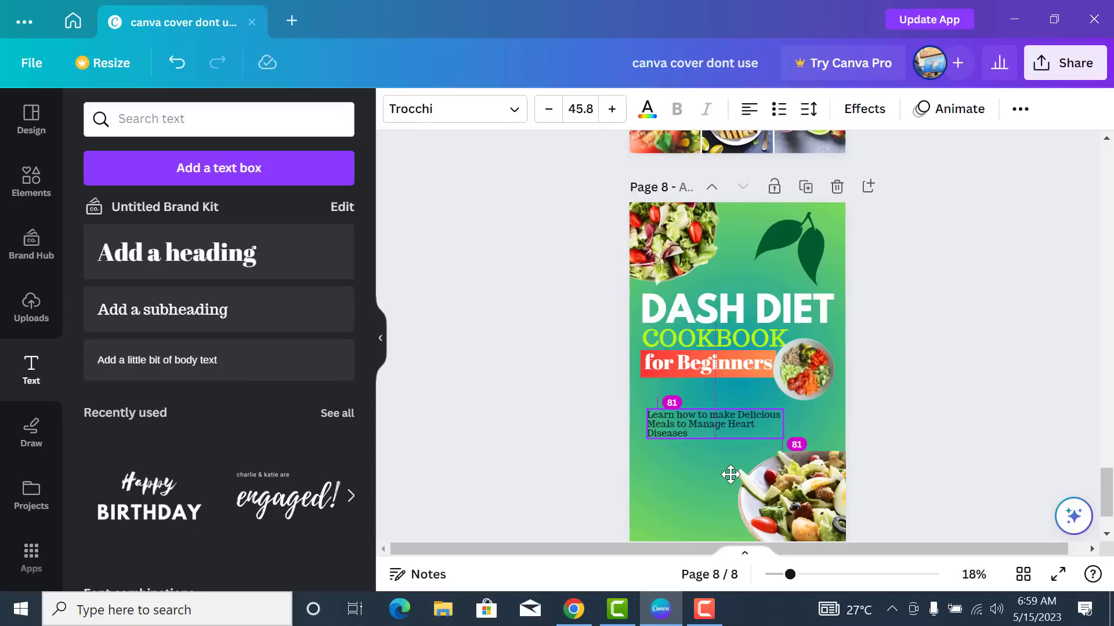
pyautogui.moveTo(731, 473); pyautogui.dragTo(726, 458)
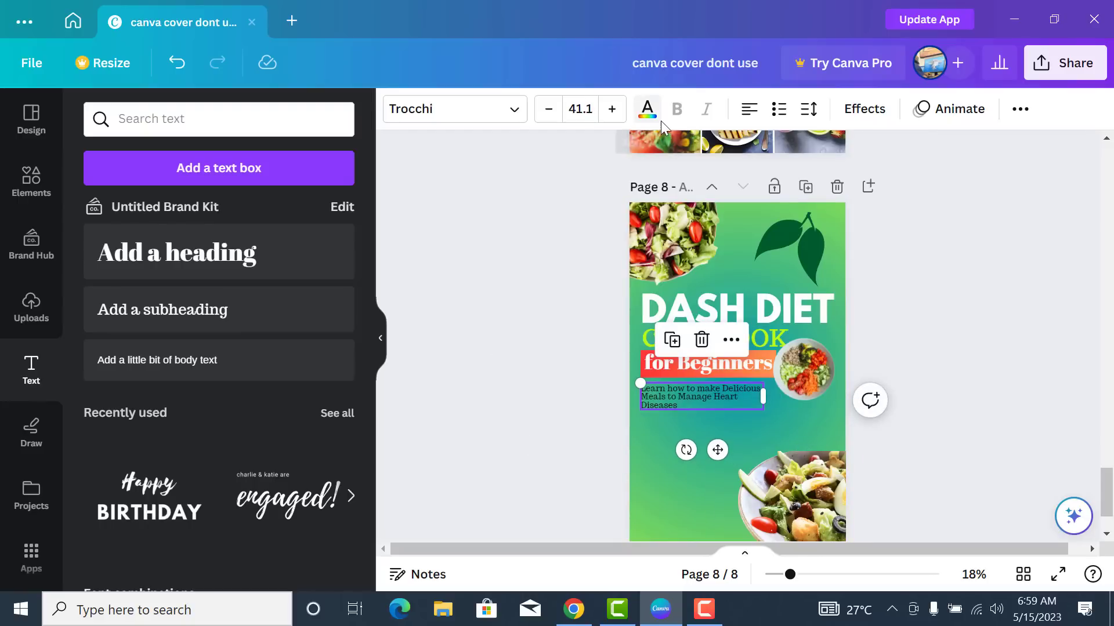
pyautogui.click(647, 110)
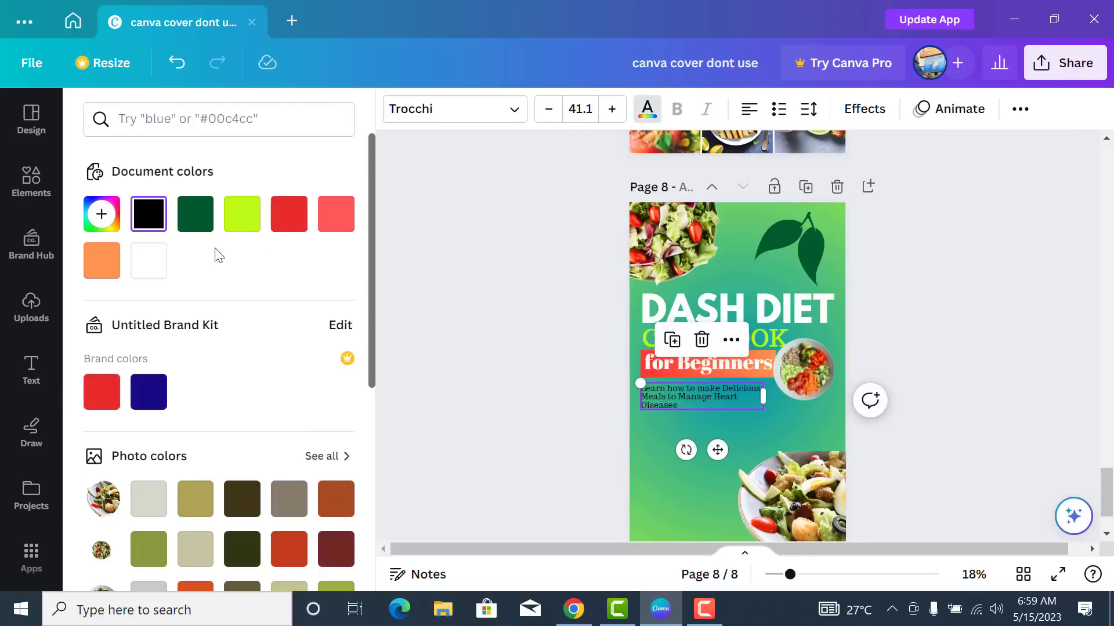
pyautogui.click(152, 260)
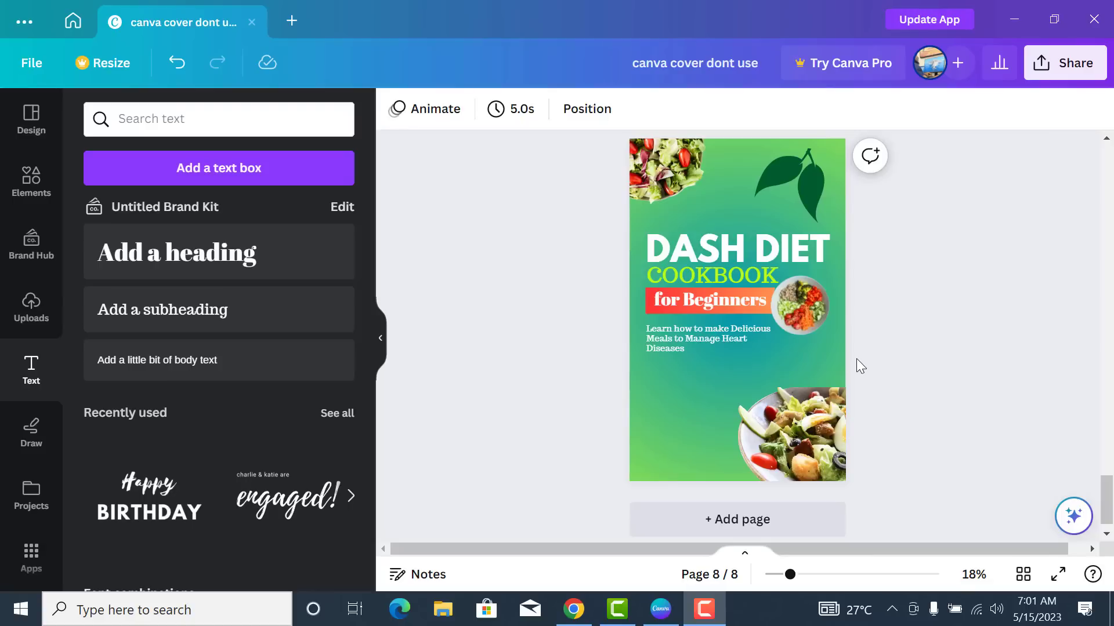
pyautogui.scroll(10, 856, 358)
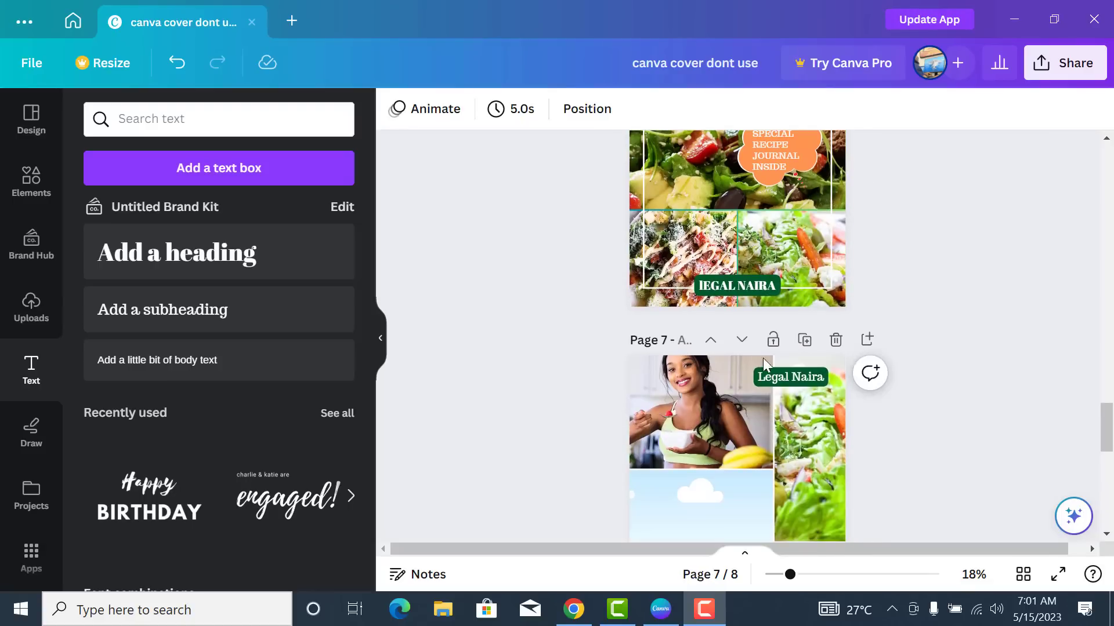
# - Copy the author-name label from page 7 onto the cover's bottom-left corner
pyautogui.click(749, 286)
pyautogui.click(790, 379)
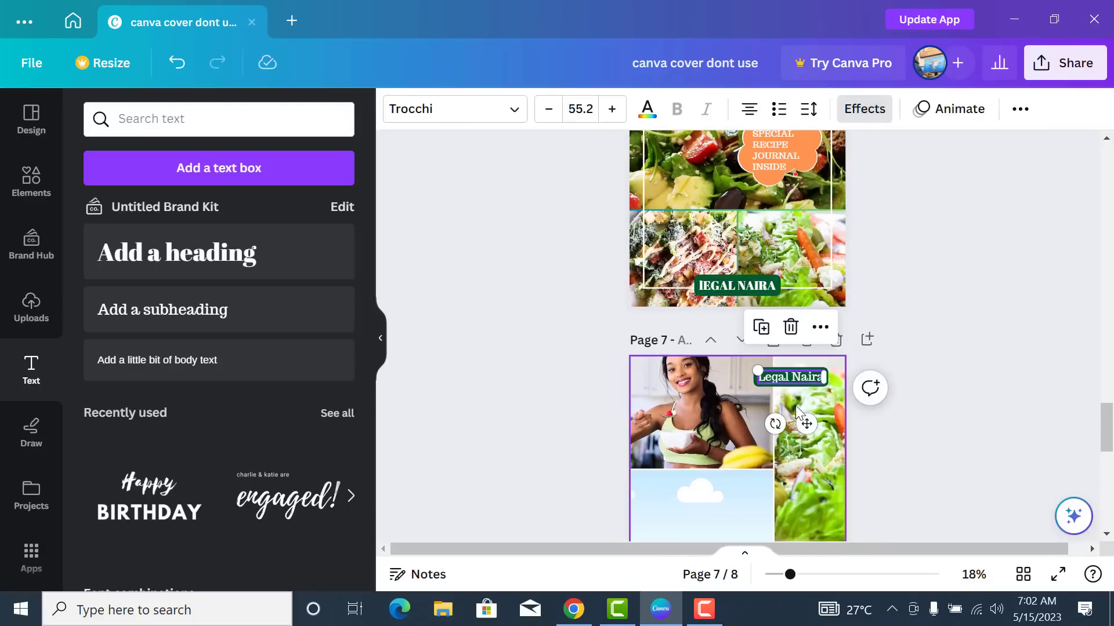
pyautogui.scroll(-10, 814, 428)
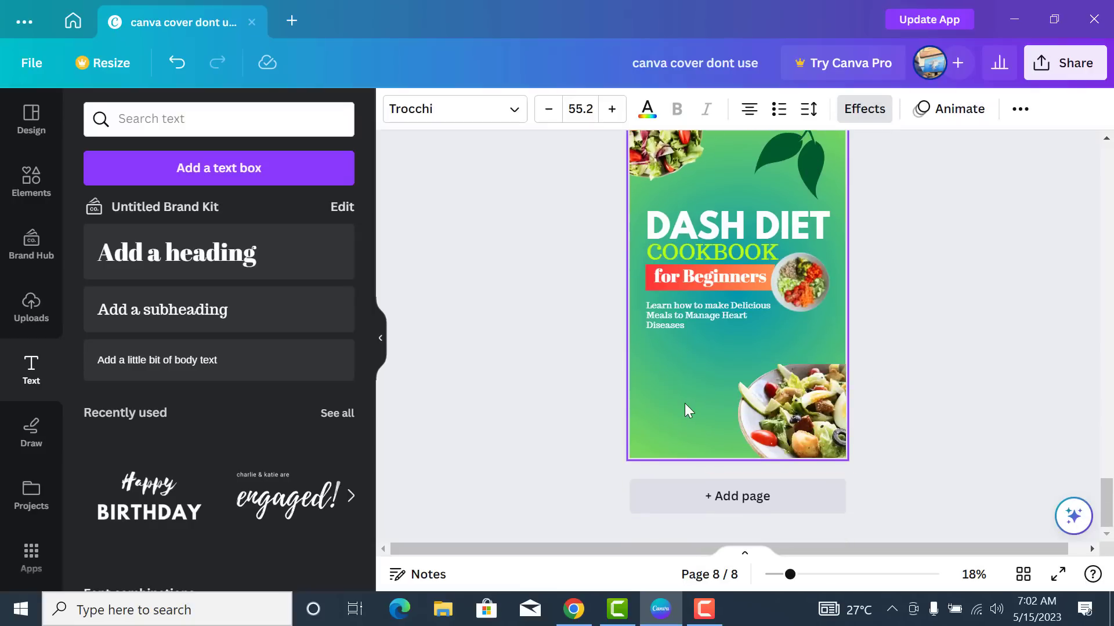
pyautogui.click(685, 403)
pyautogui.hotkey('ctrl', 'v')
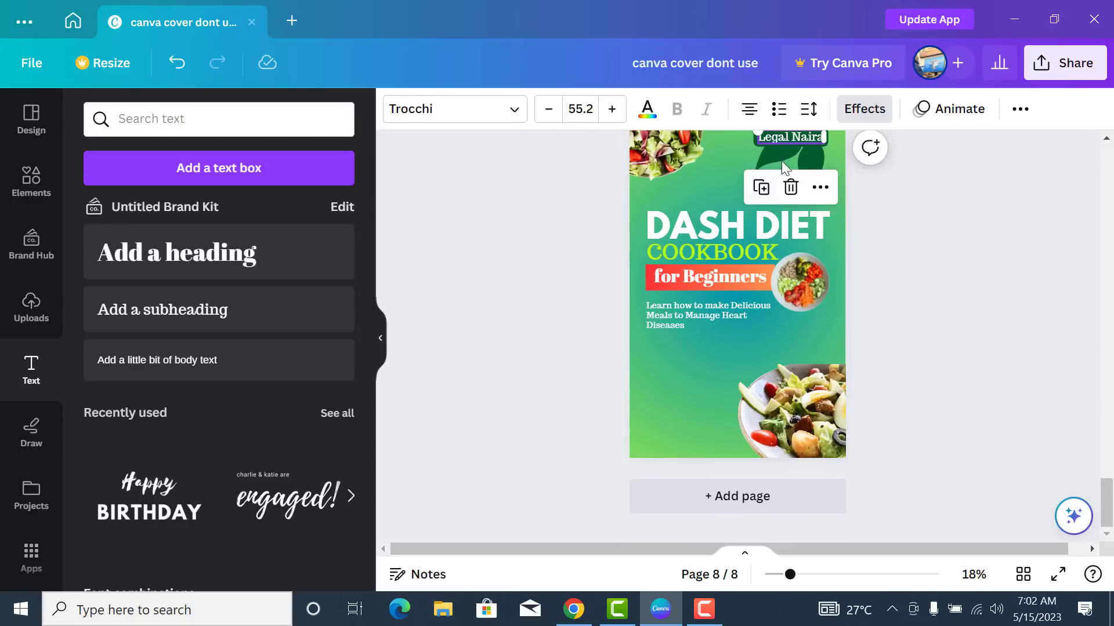
pyautogui.scroll(2, 860, 238)
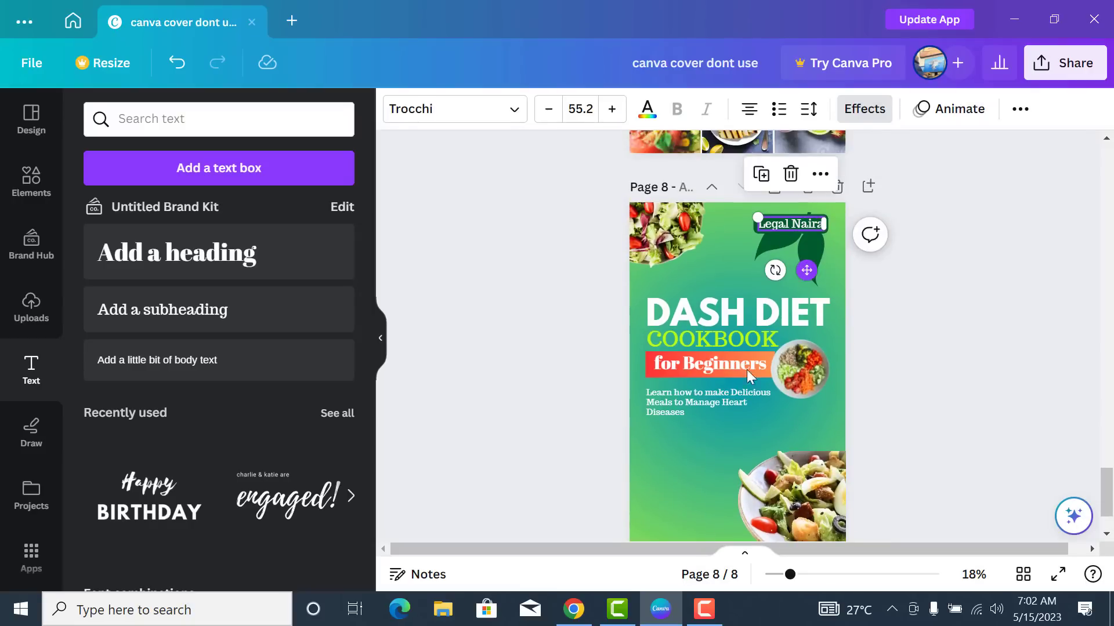
pyautogui.moveTo(750, 376); pyautogui.dragTo(709, 577)
pyautogui.scroll(-2, 1080, 207)
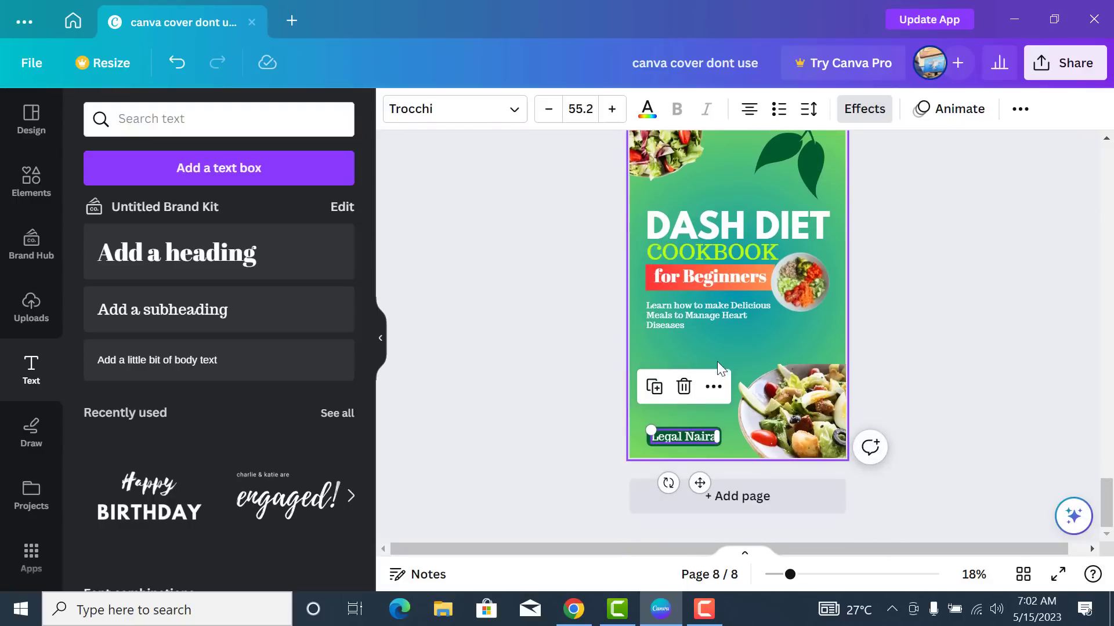
# - Increase the author-name label's font size slightly
pyautogui.click(612, 109)
pyautogui.click(612, 109)
pyautogui.click(612, 109)
pyautogui.click(612, 109)
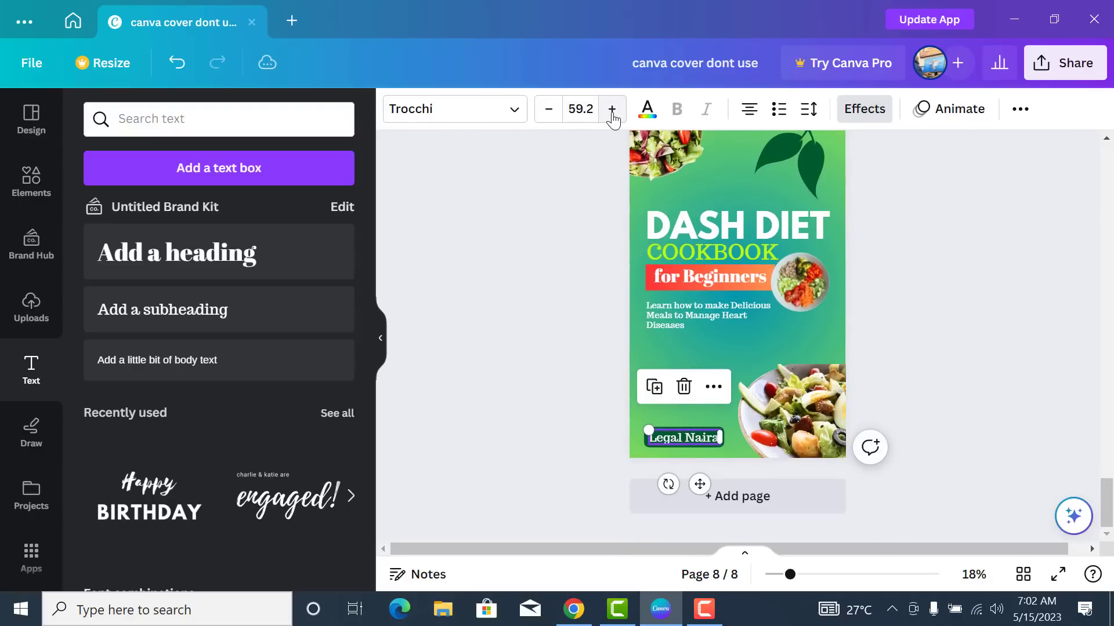
pyautogui.click(612, 109)
pyautogui.click(591, 109)
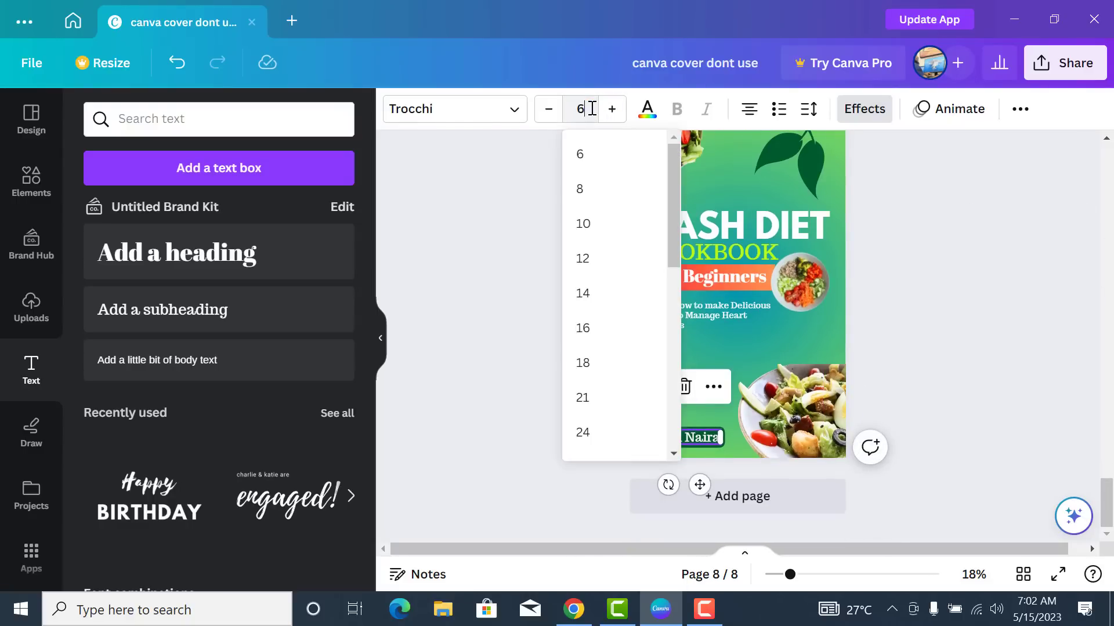
pyautogui.write('6')
pyautogui.click(909, 338)
pyautogui.scroll(3, 896, 349)
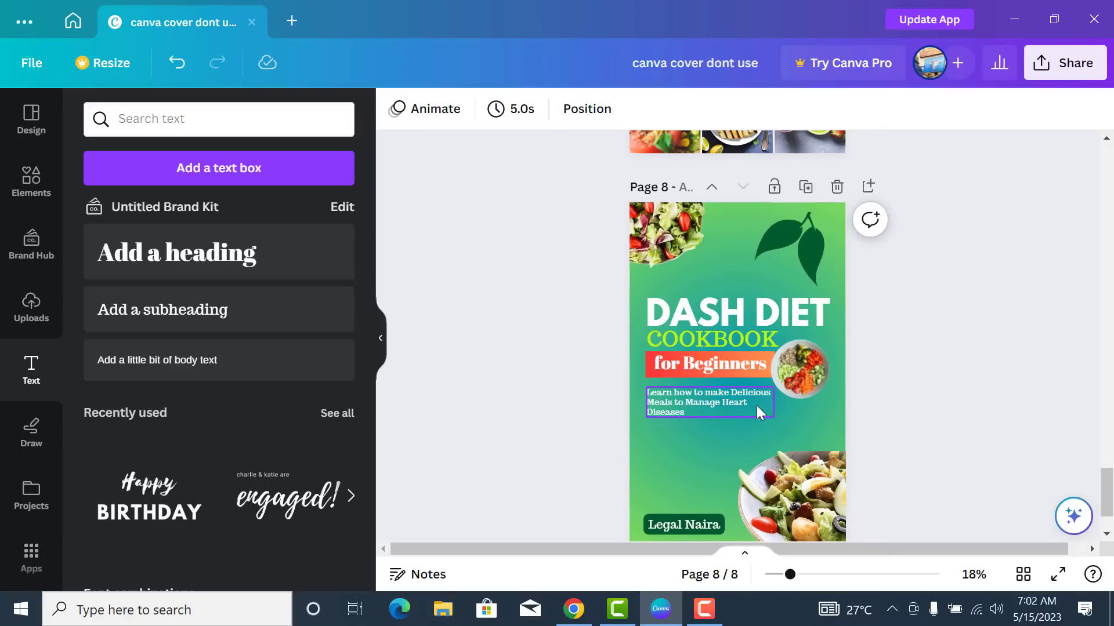
pyautogui.scroll(-2, 756, 405)
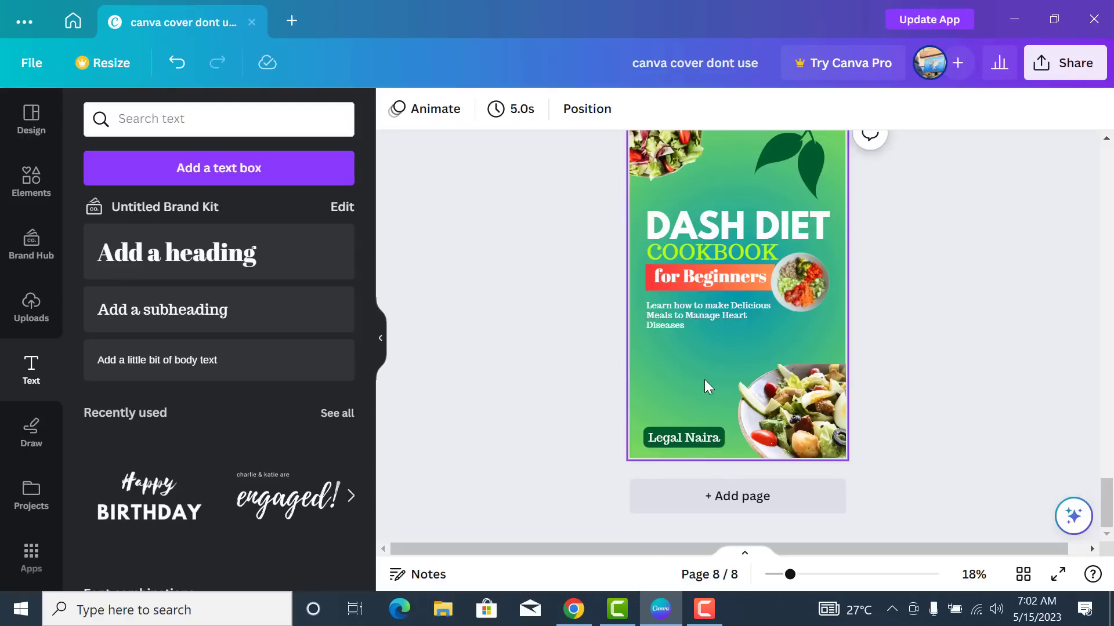
# - Search Elements for 'callout' and browse all the callout graphics results
pyautogui.click(33, 185)
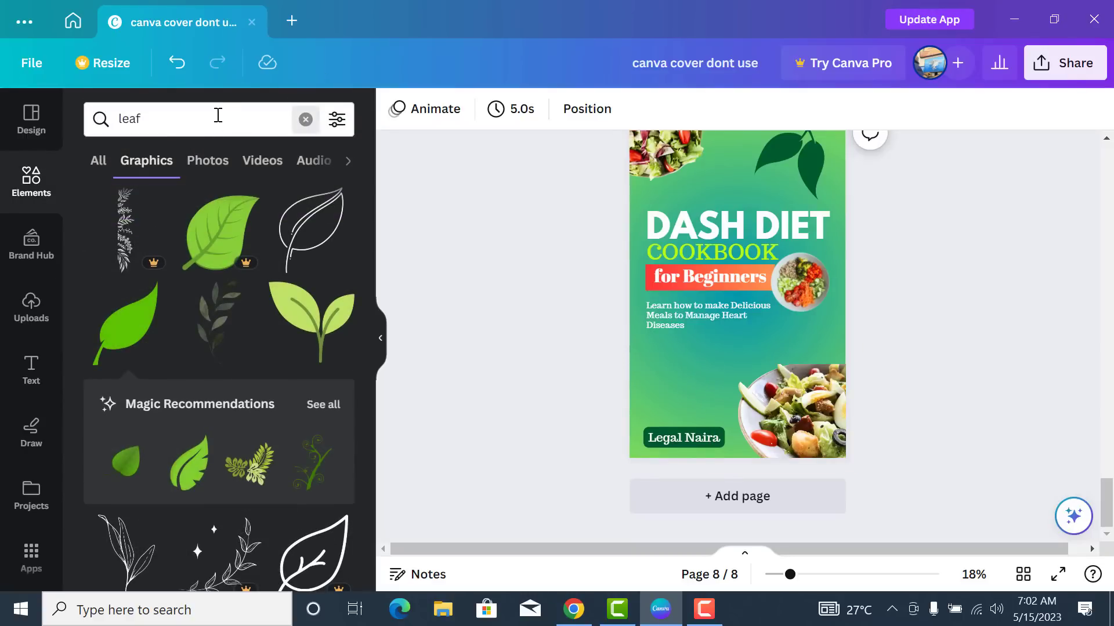
pyautogui.write('callout')
pyautogui.press('Return')
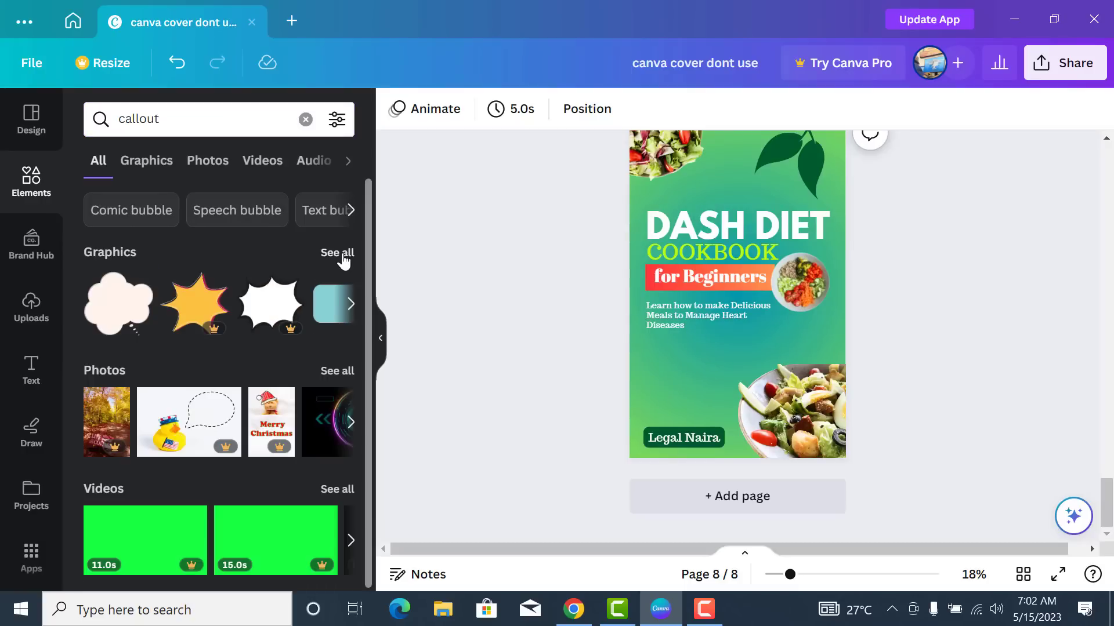
pyautogui.click(340, 254)
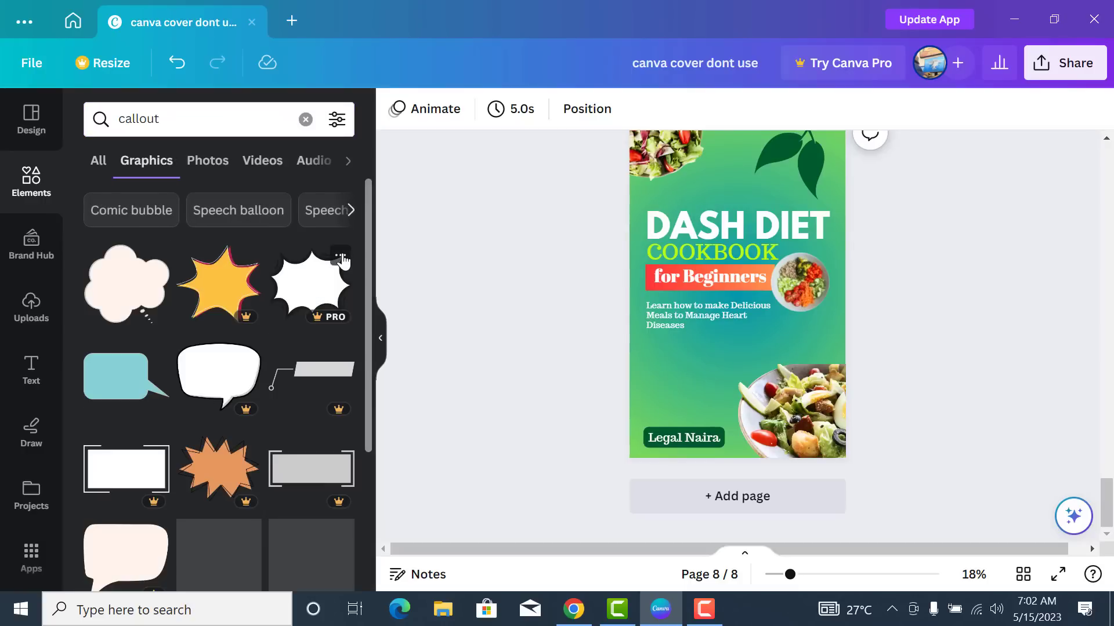
pyautogui.scroll(-2, 313, 296)
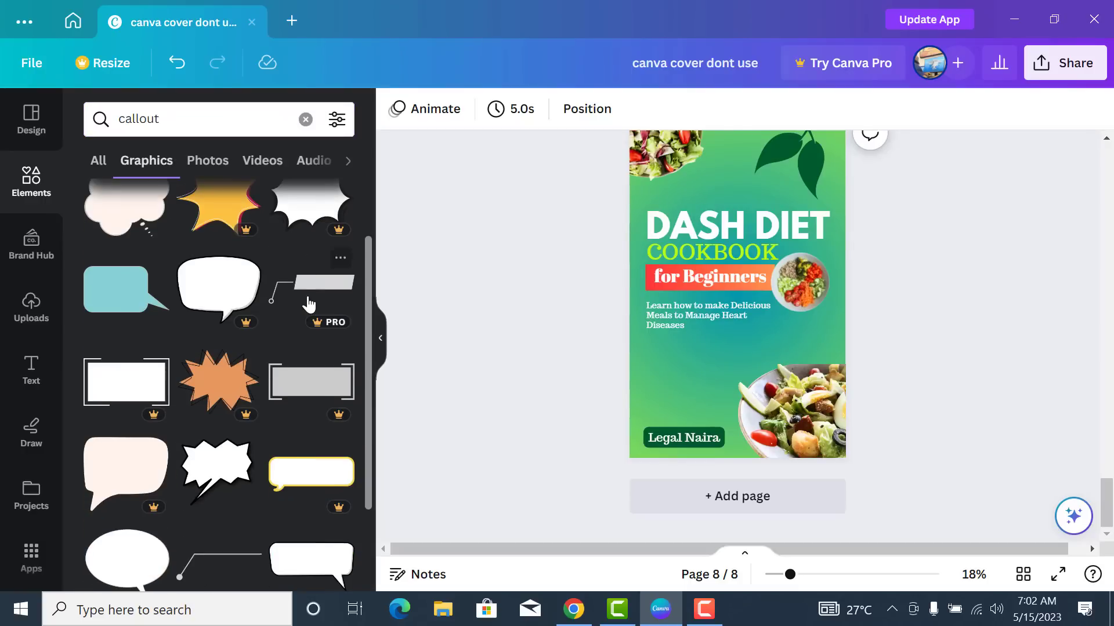
pyautogui.scroll(-5, 308, 304)
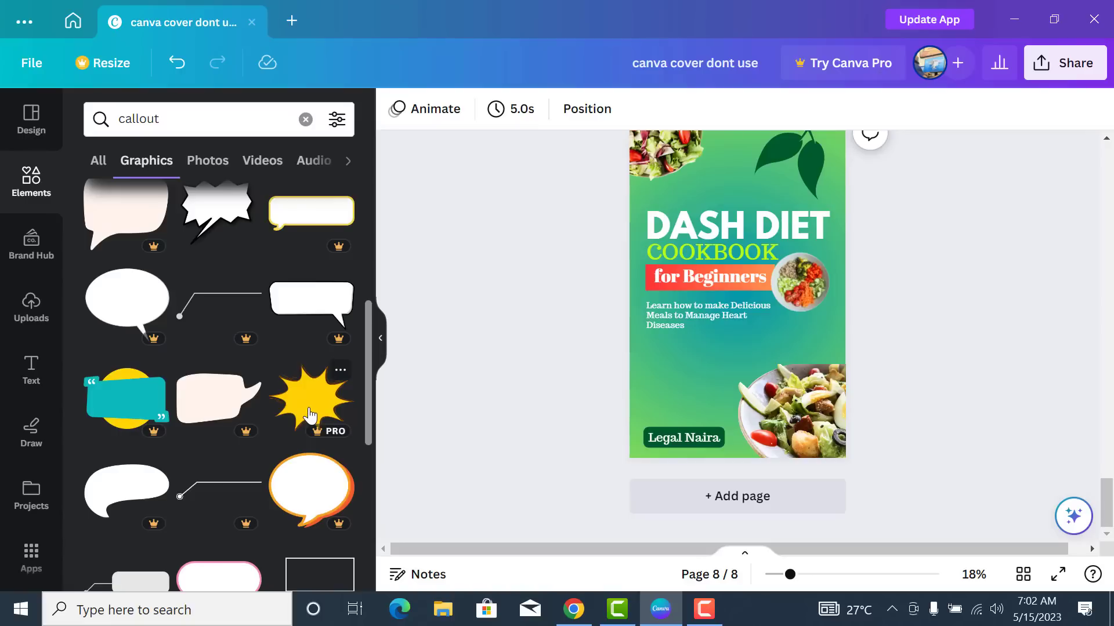
pyautogui.scroll(-8, 310, 406)
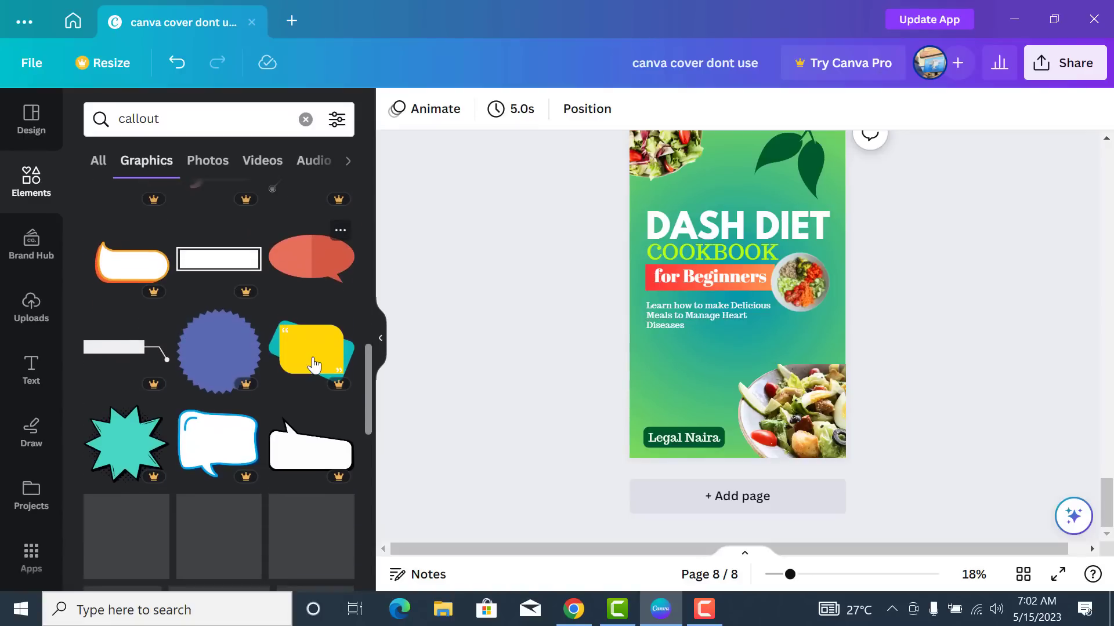
pyautogui.scroll(-3, 310, 366)
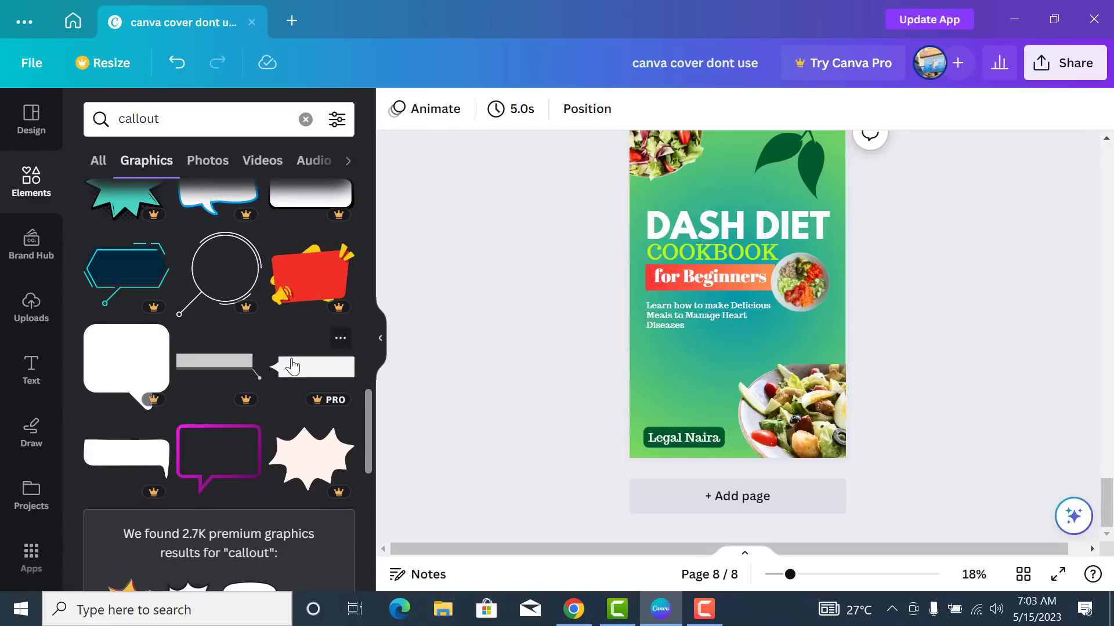
pyautogui.scroll(-9, 292, 365)
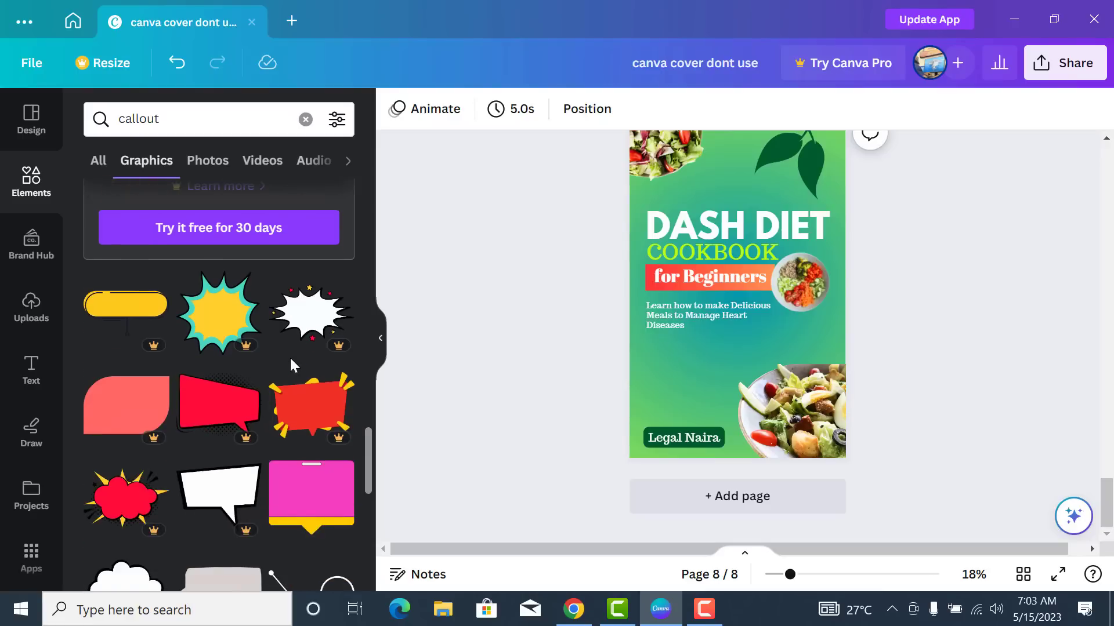
pyautogui.scroll(-2, 290, 360)
pyautogui.scroll(-3, 291, 364)
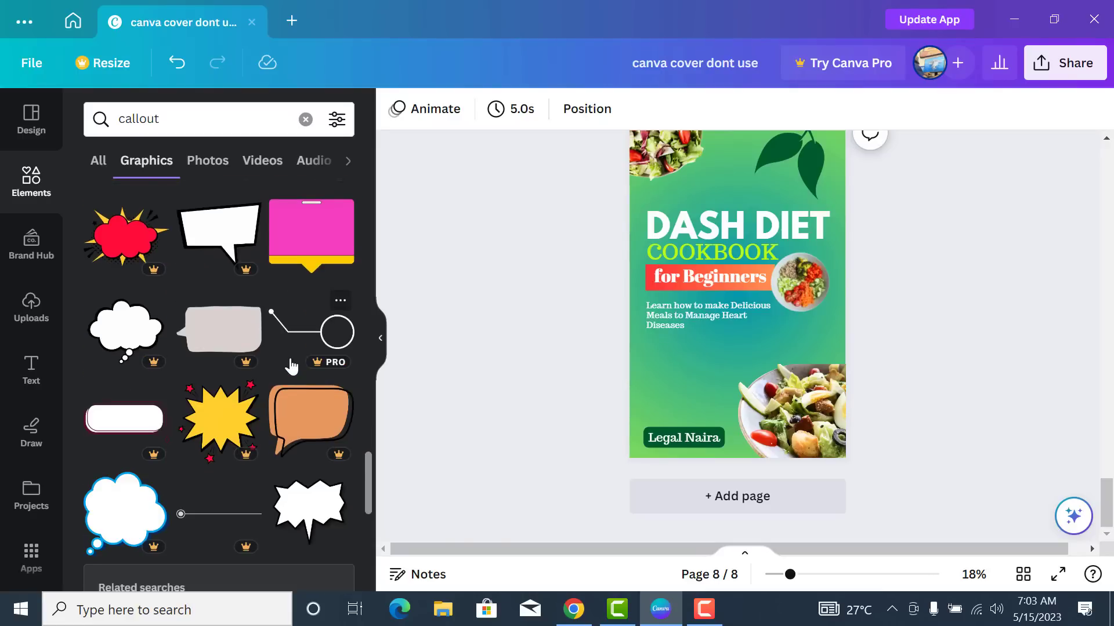
pyautogui.scroll(-3, 291, 365)
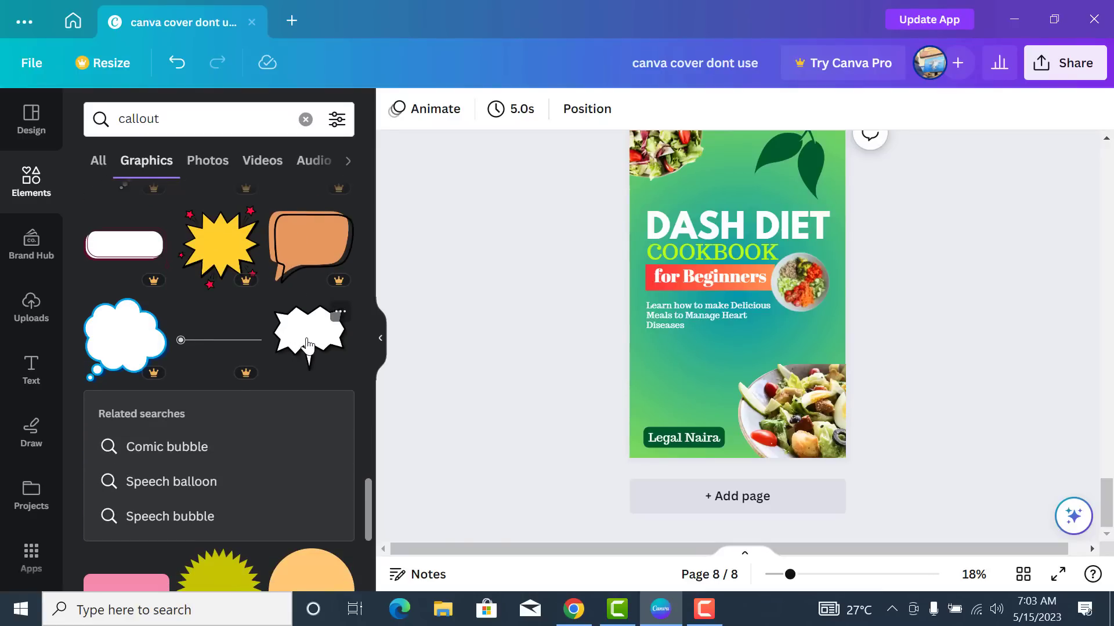
# - Place and enlarge the starburst above Legal Naira, giving its outline a dark green colour
pyautogui.moveTo(318, 341); pyautogui.dragTo(694, 371)
pyautogui.moveTo(733, 418)
pyautogui.mouseDown()
pyautogui.moveTo(741, 439)
pyautogui.moveTo(720, 420)
pyautogui.mouseUp()
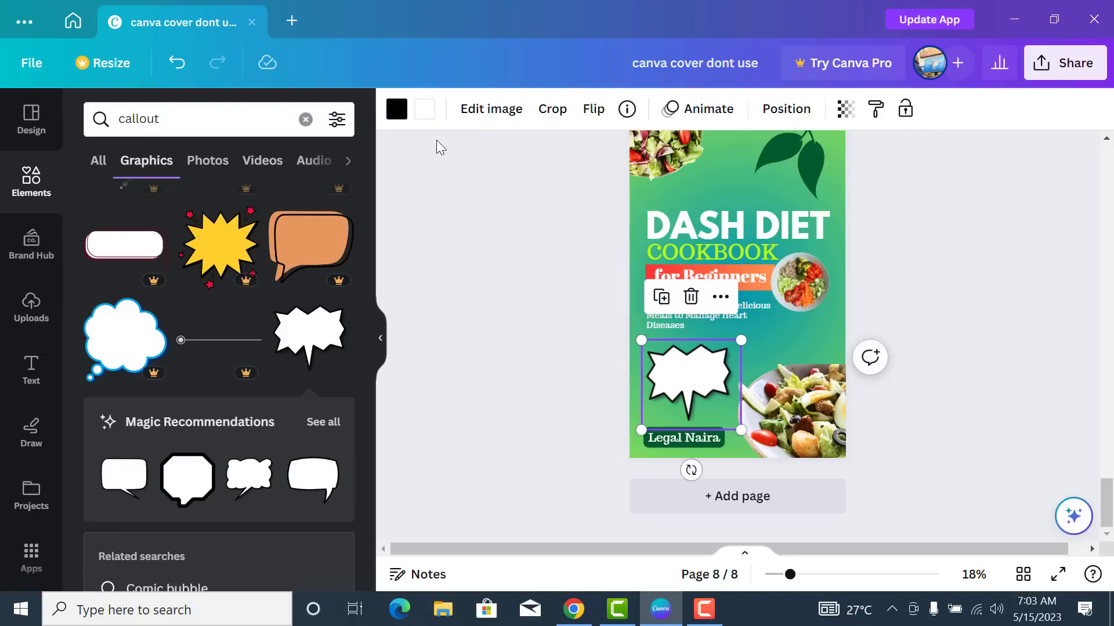
pyautogui.click(409, 117)
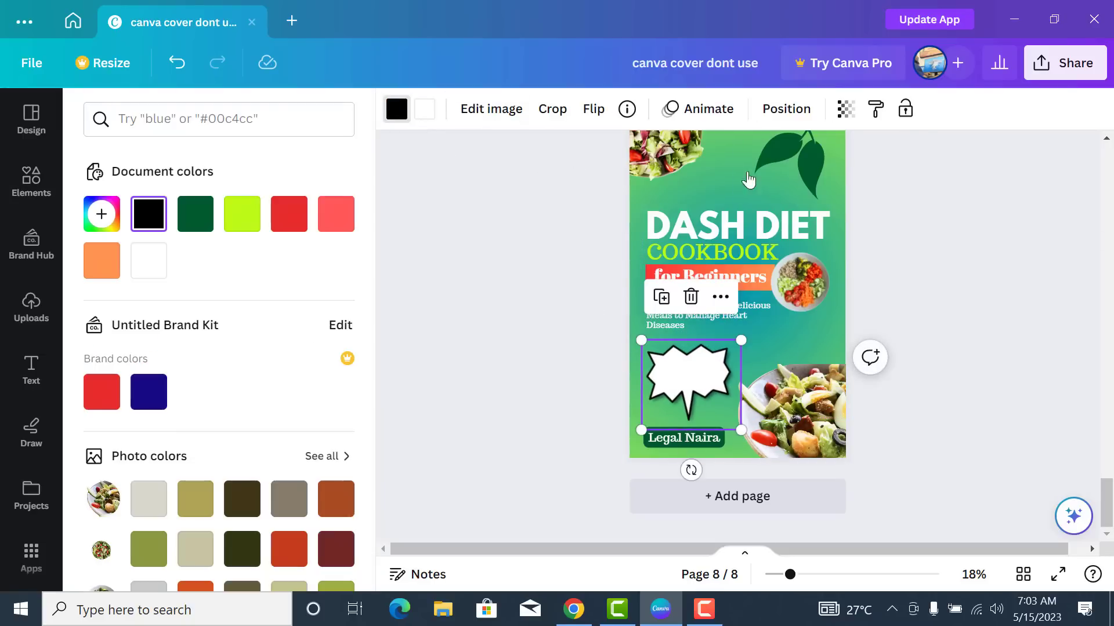
pyautogui.click(242, 214)
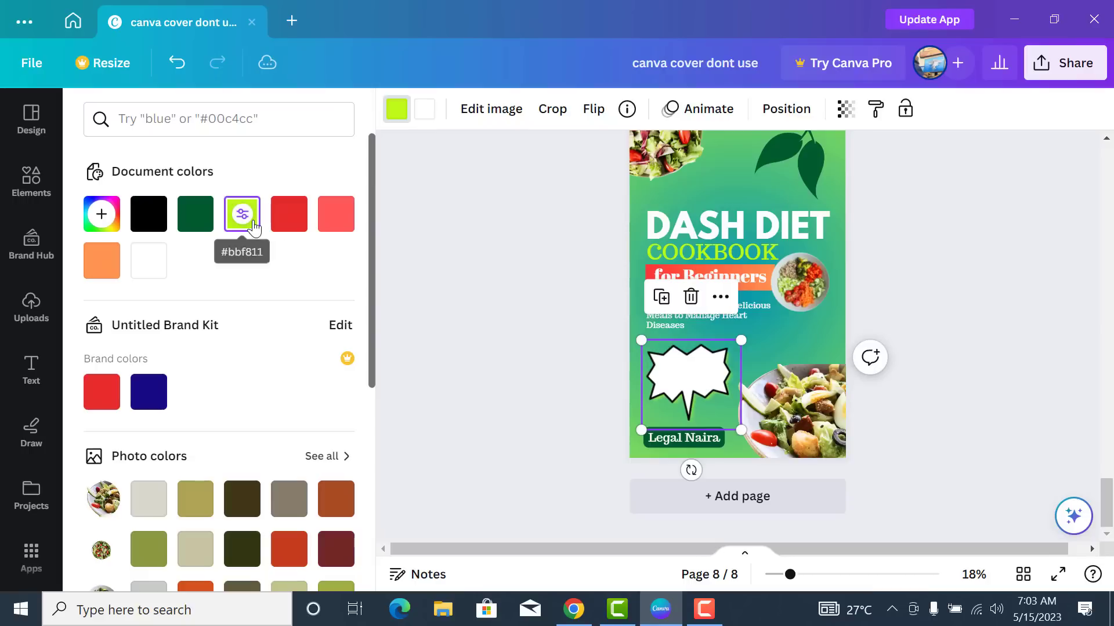
pyautogui.click(203, 227)
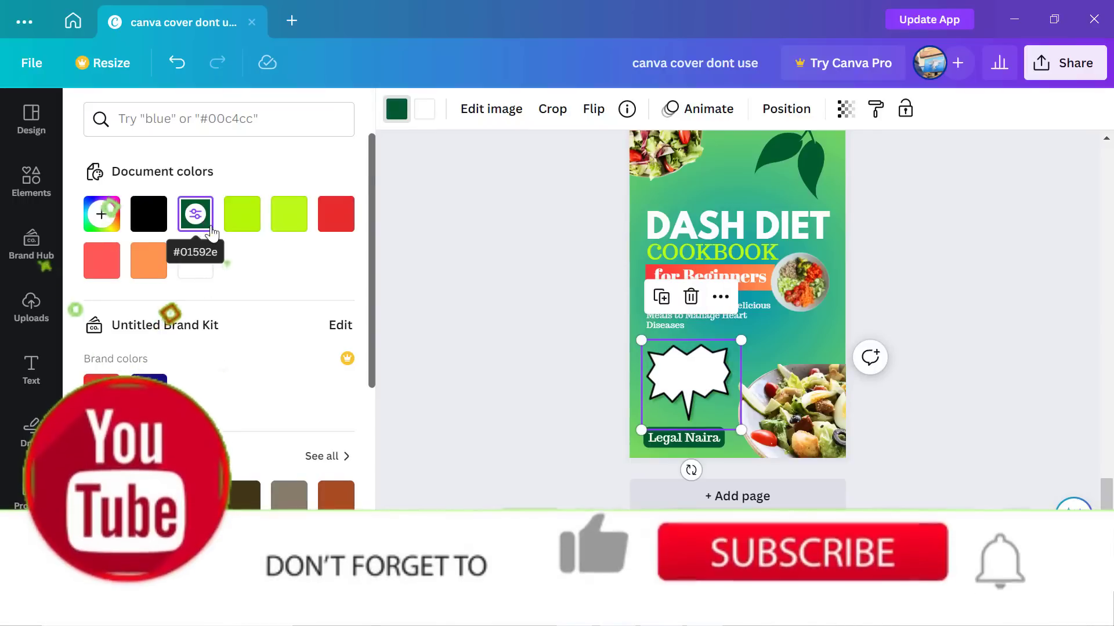
# - Try orange, lime and yellow fills on the starburst, then settle on white
pyautogui.click(424, 109)
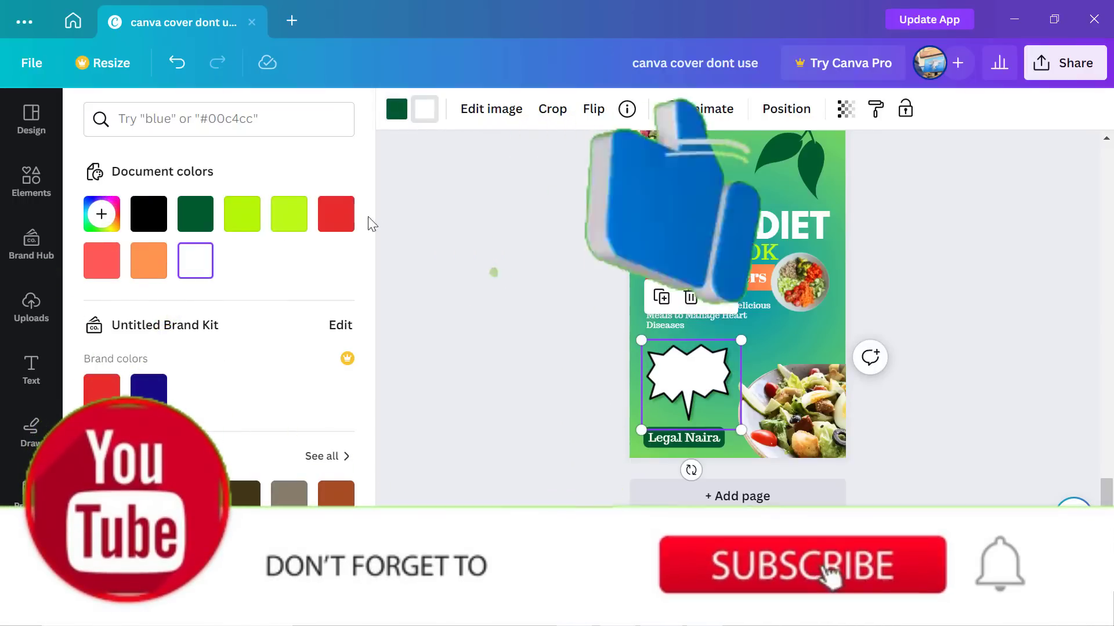
pyautogui.click(152, 266)
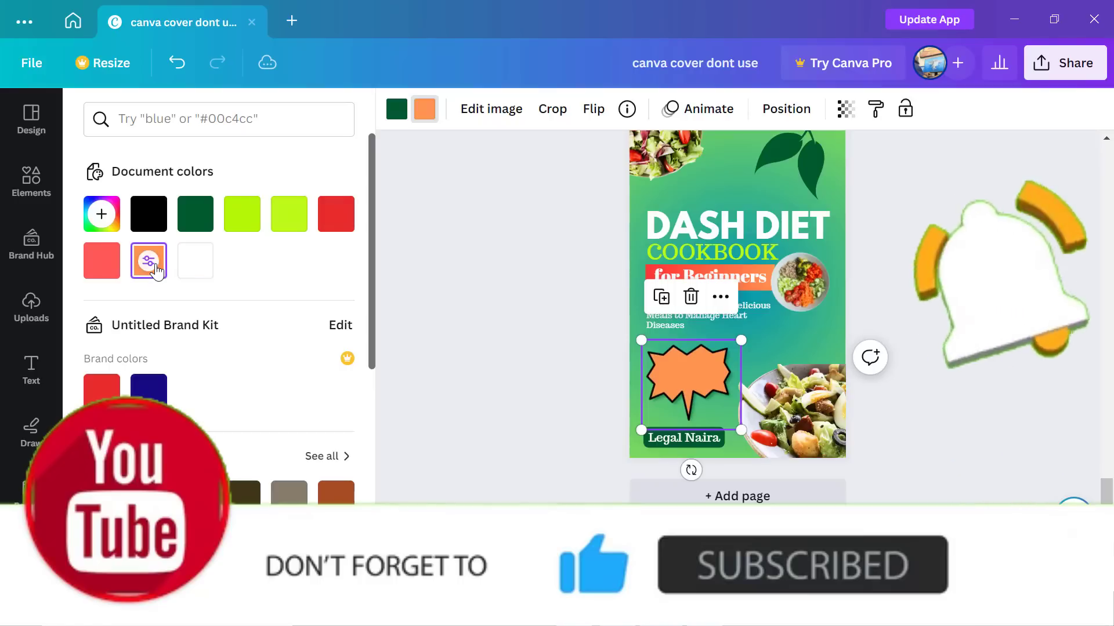
pyautogui.click(290, 216)
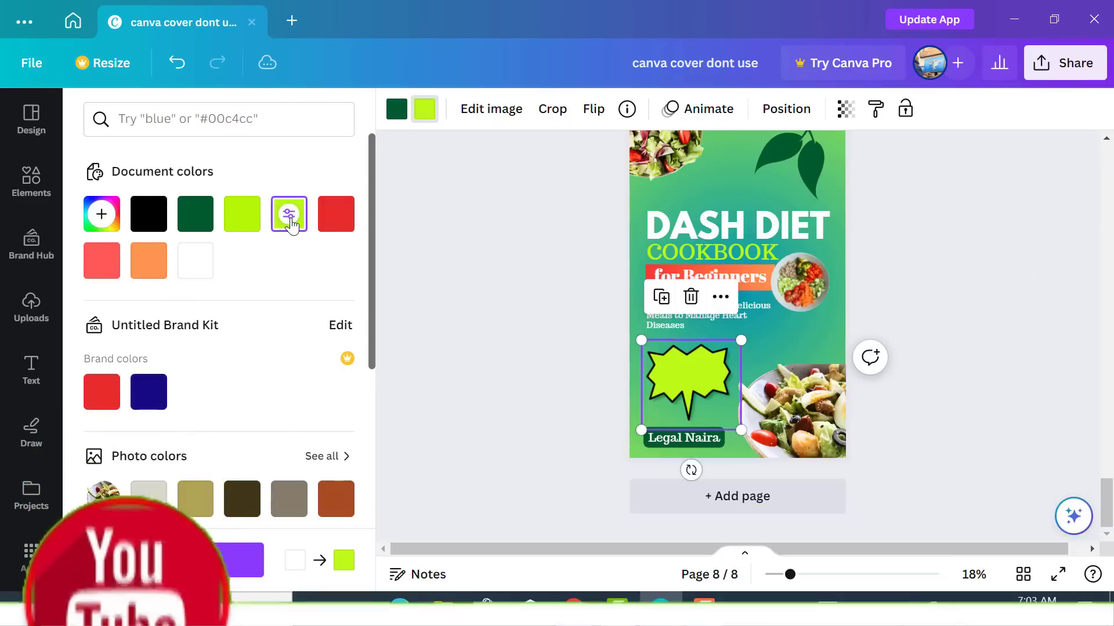
pyautogui.scroll(-3, 348, 290)
pyautogui.scroll(-3, 342, 312)
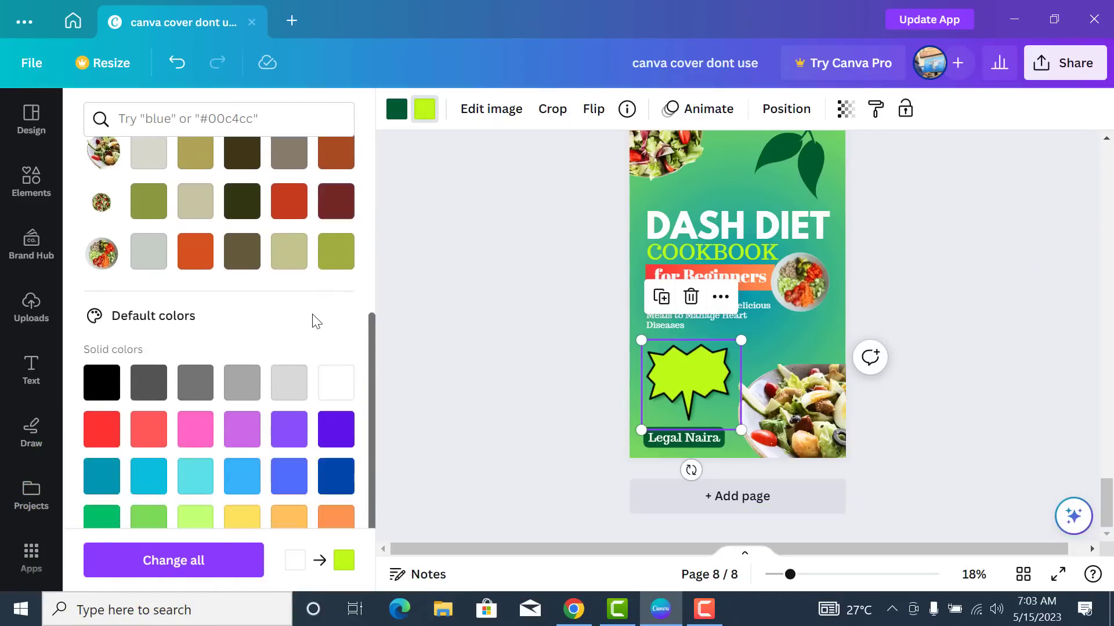
pyautogui.click(247, 447)
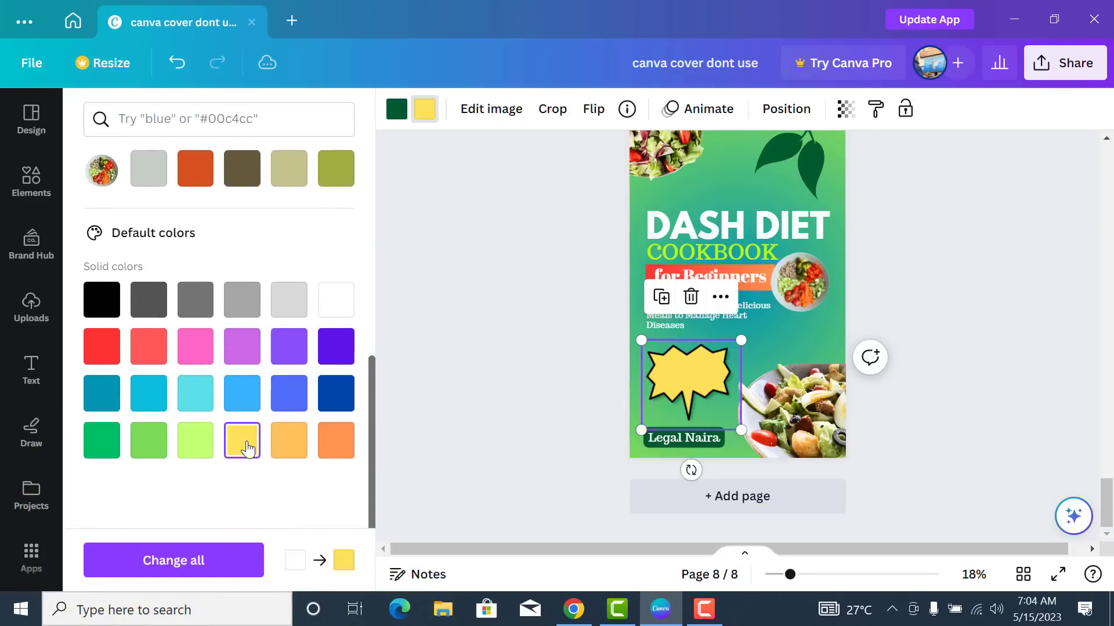
pyautogui.scroll(2, 1006, 290)
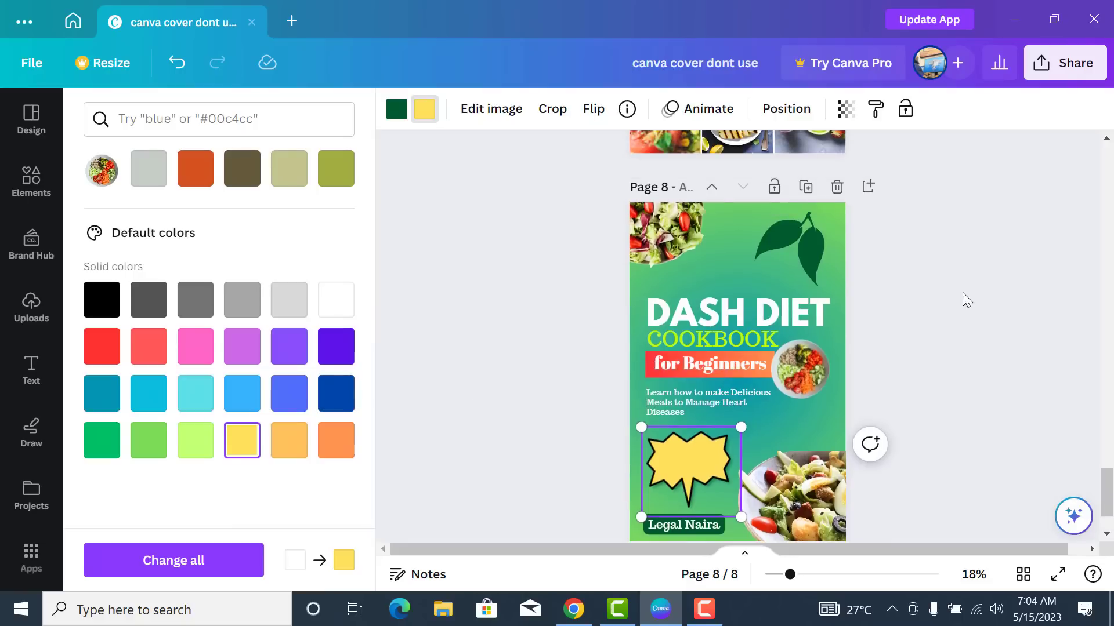
pyautogui.click(336, 300)
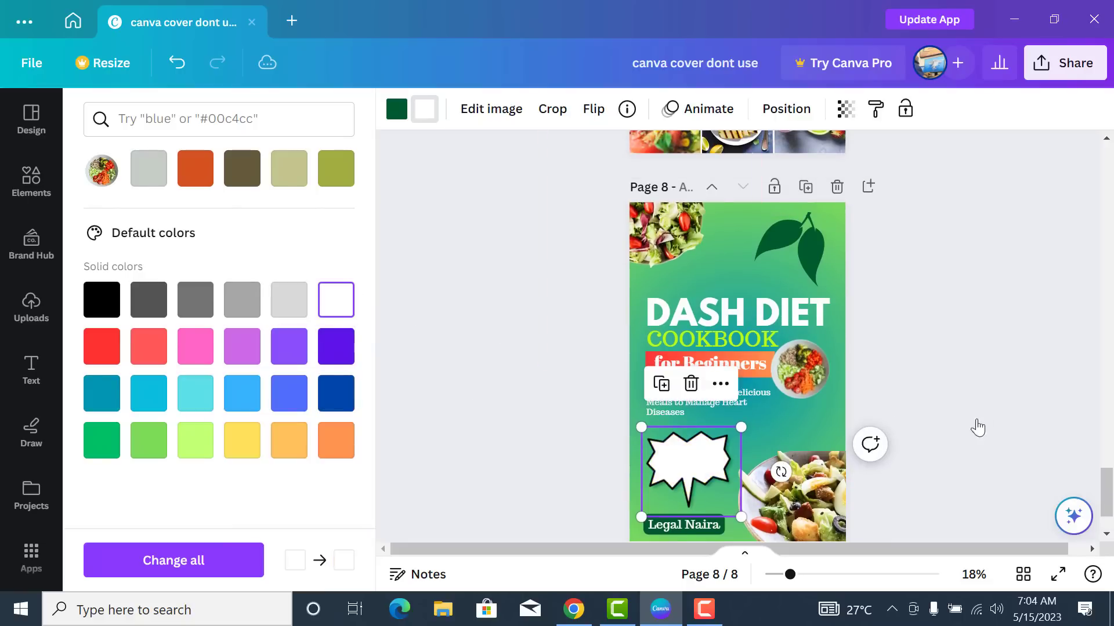
pyautogui.scroll(-2, 922, 343)
pyautogui.press('Escape')
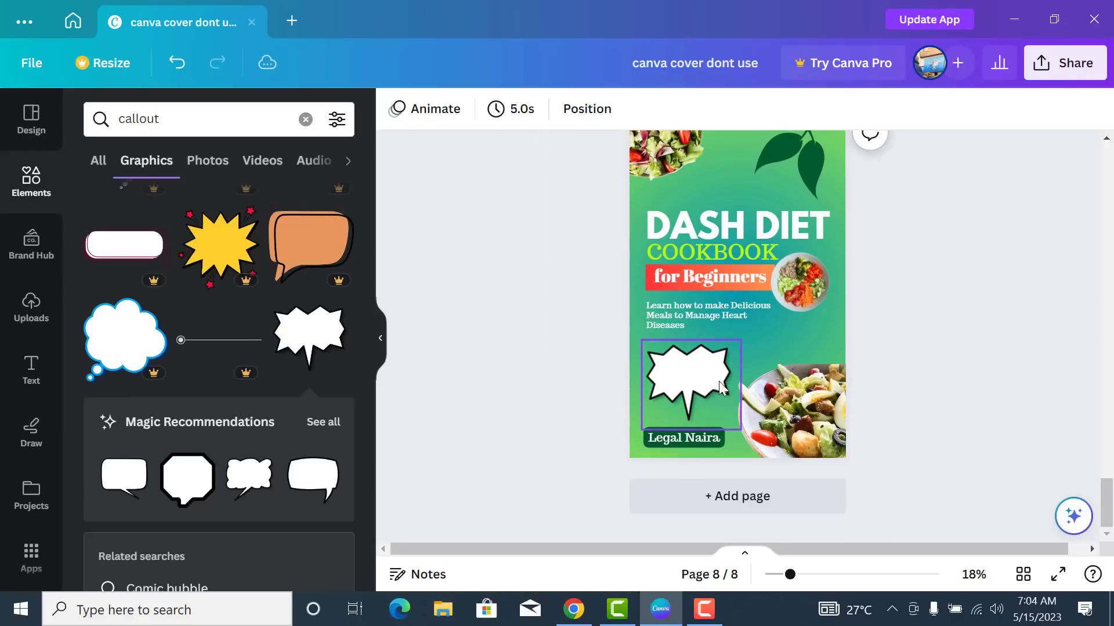
# - Review the white starburst in place on the cover
pyautogui.click(699, 388)
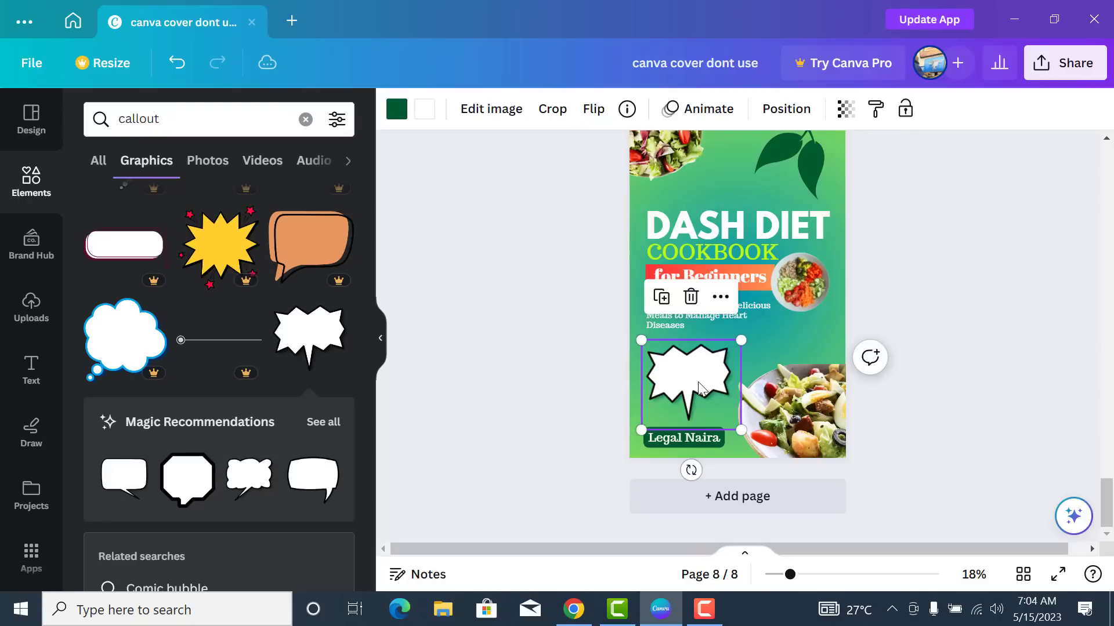
pyautogui.click(909, 297)
pyautogui.scroll(1, 908, 297)
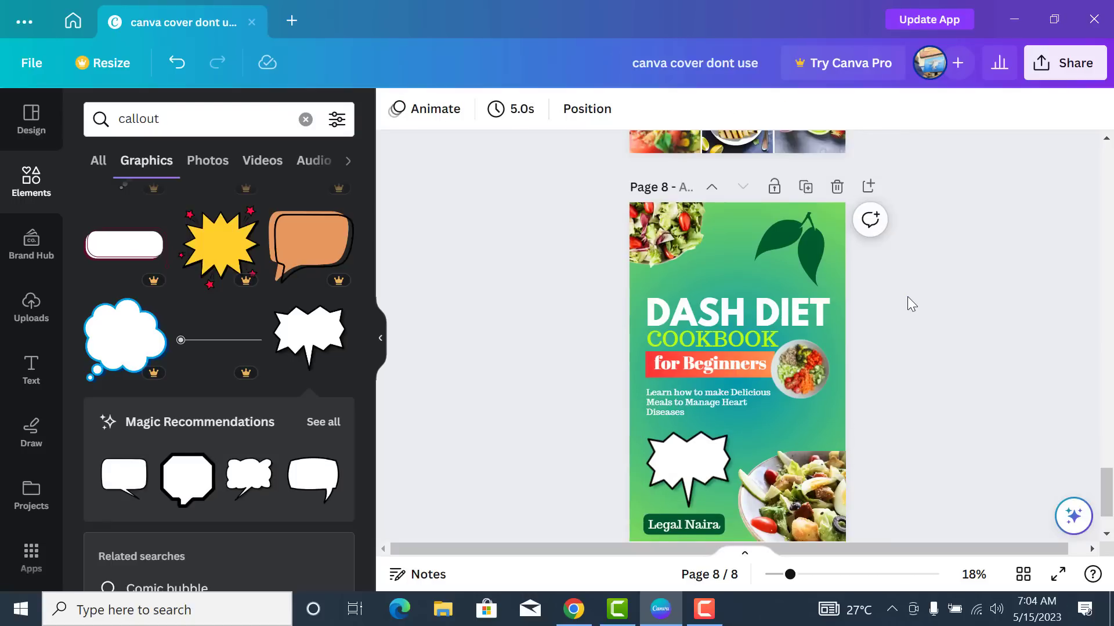
pyautogui.scroll(-1, 906, 296)
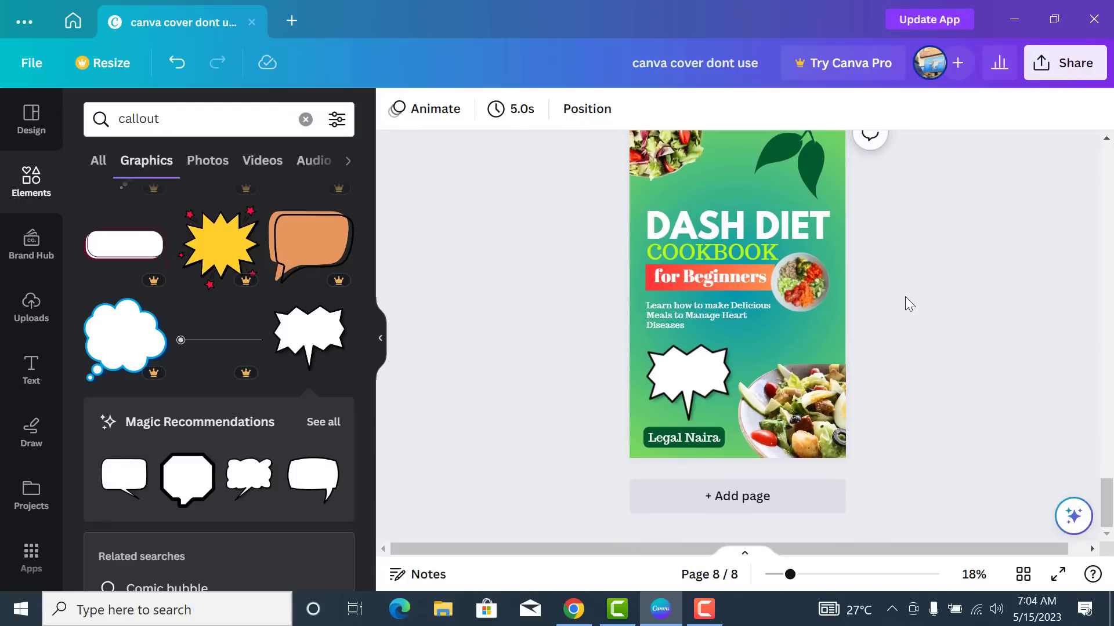
pyautogui.scroll(1, 906, 298)
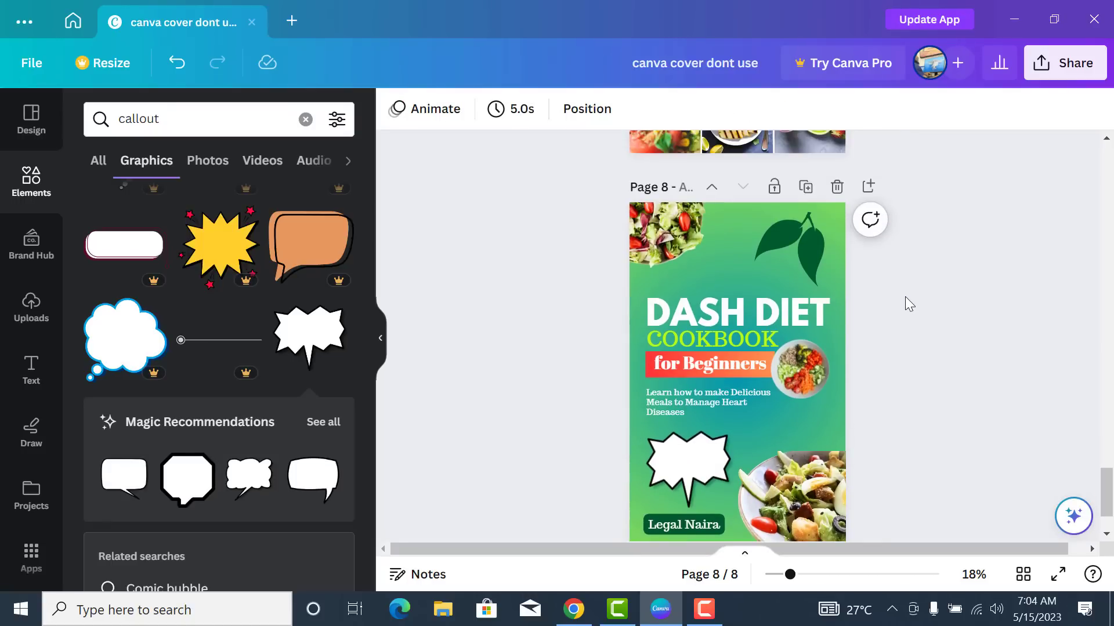
pyautogui.scroll(-1, 1091, 520)
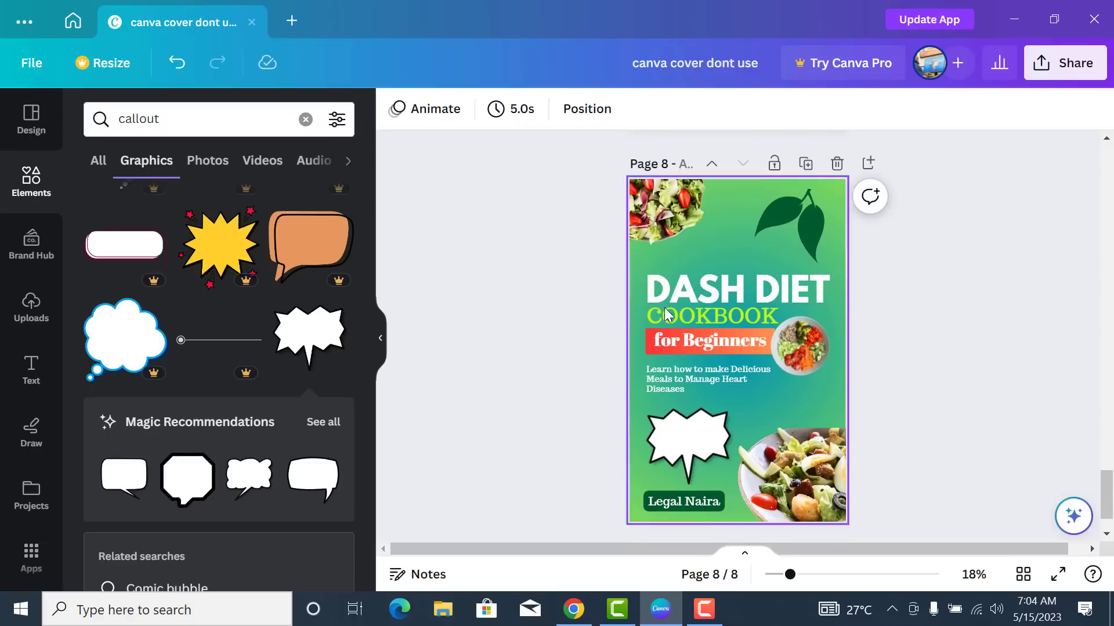
# - Delete the green gradient background and stretch the uploaded leaf texture across the whole page
pyautogui.click(840, 373)
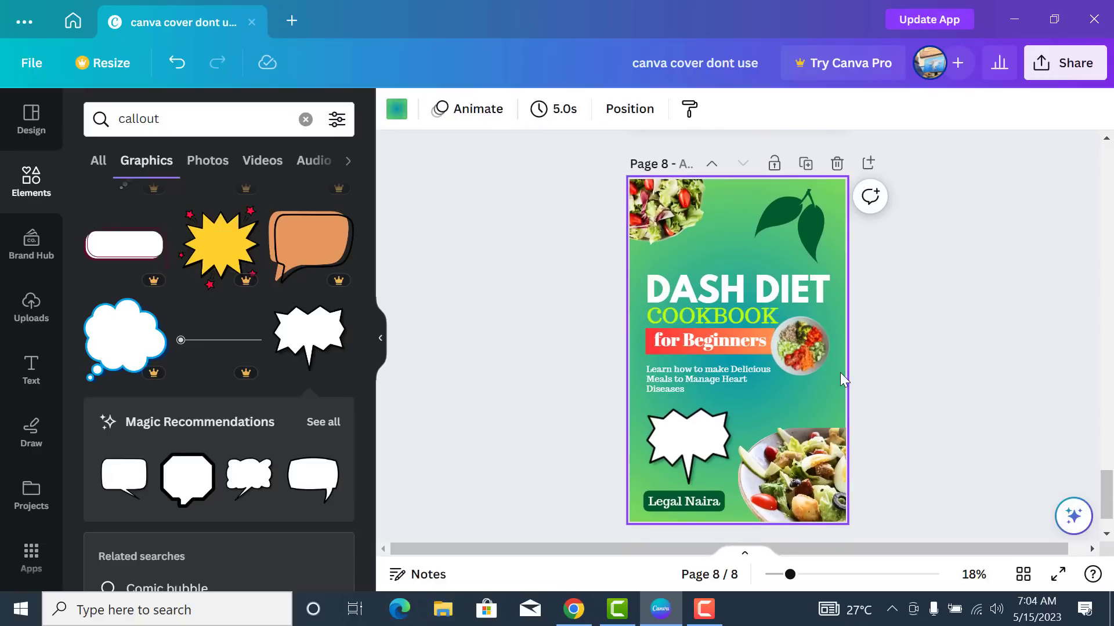
pyautogui.press('Delete')
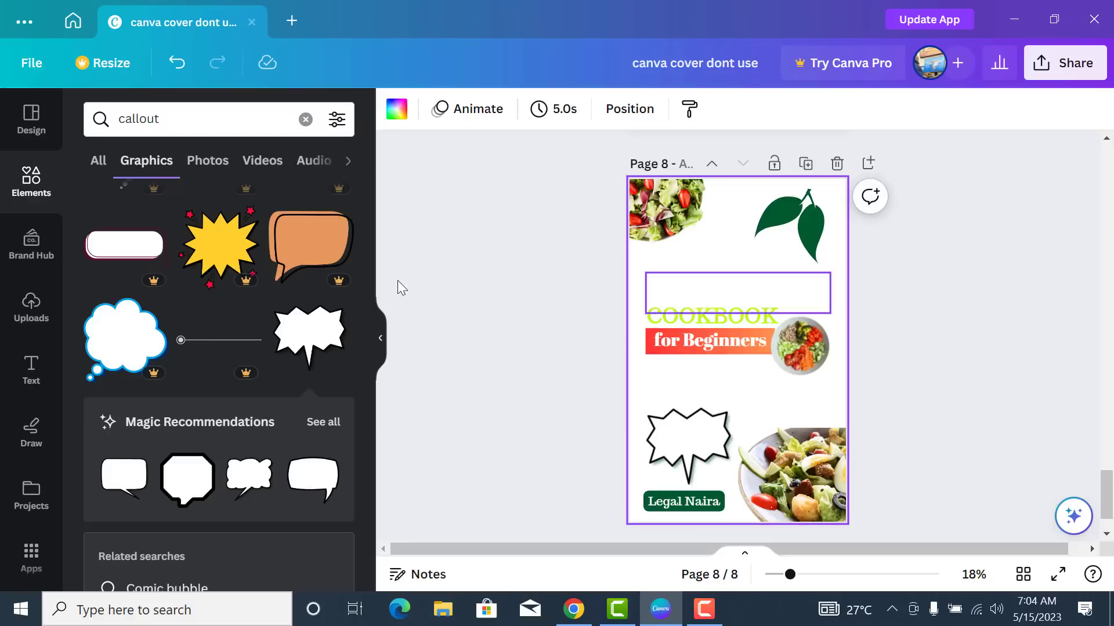
pyautogui.scroll(3, 99, 298)
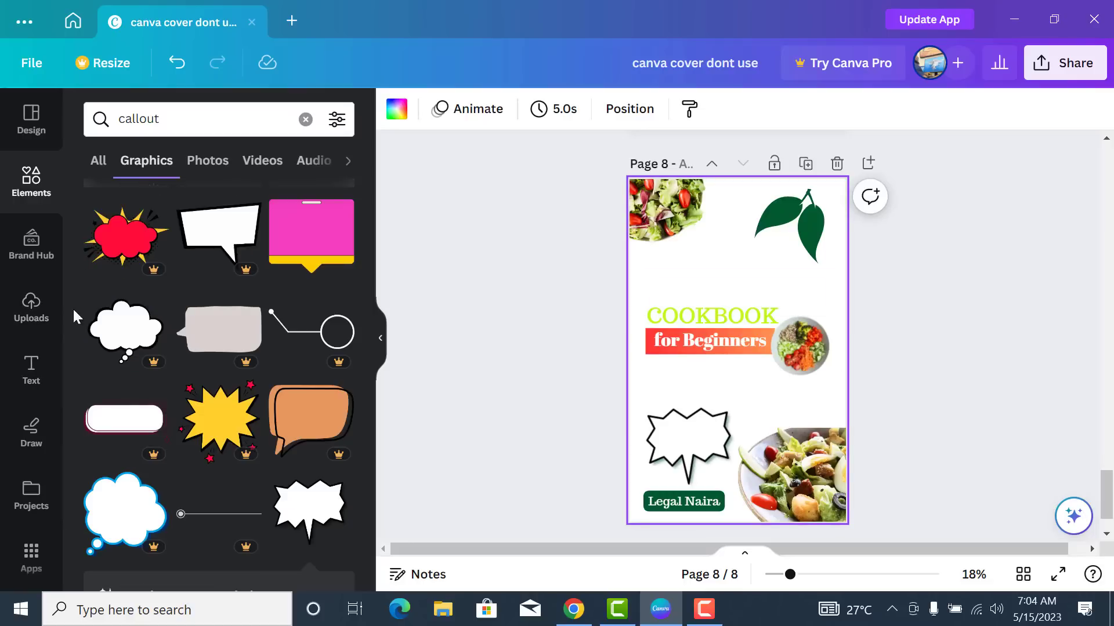
pyautogui.click(27, 311)
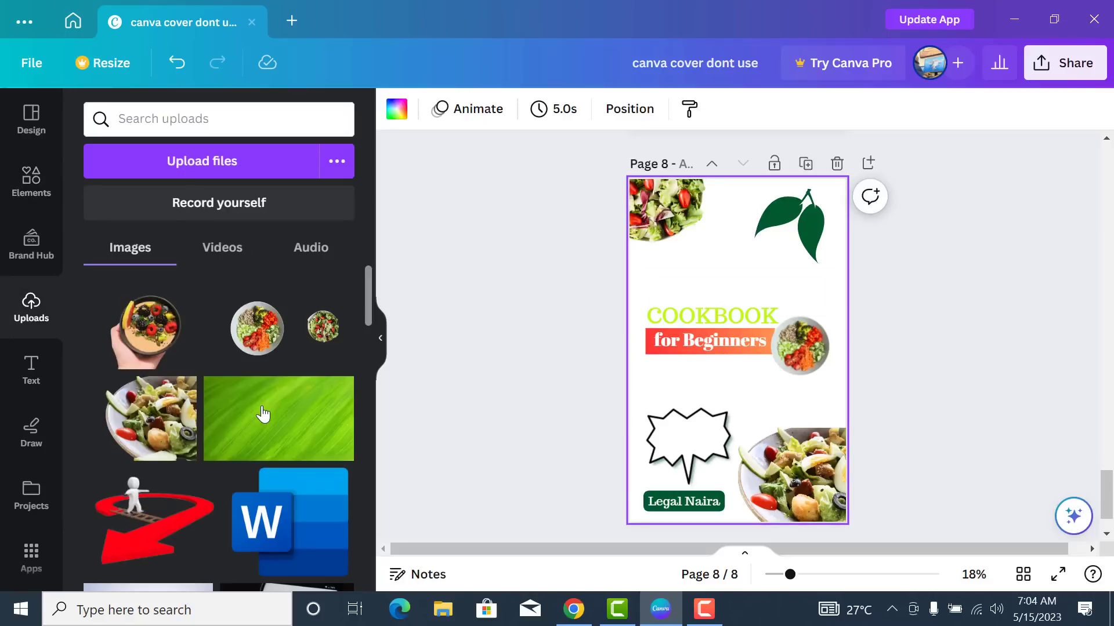
pyautogui.click(267, 417)
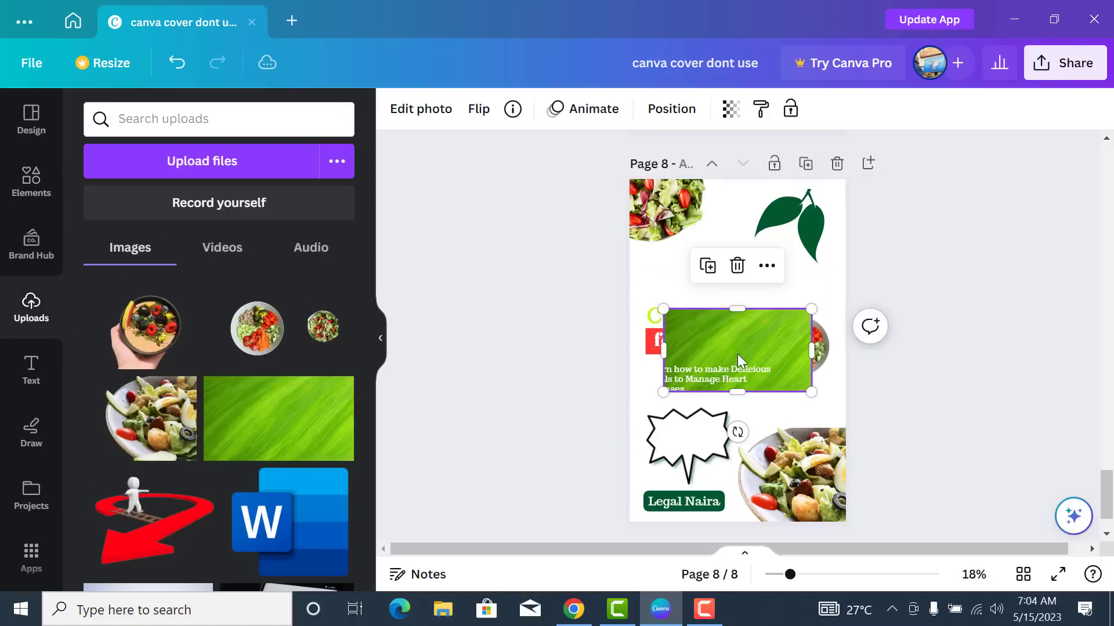
pyautogui.moveTo(738, 355); pyautogui.dragTo(708, 216)
pyautogui.moveTo(773, 258); pyautogui.dragTo(852, 305)
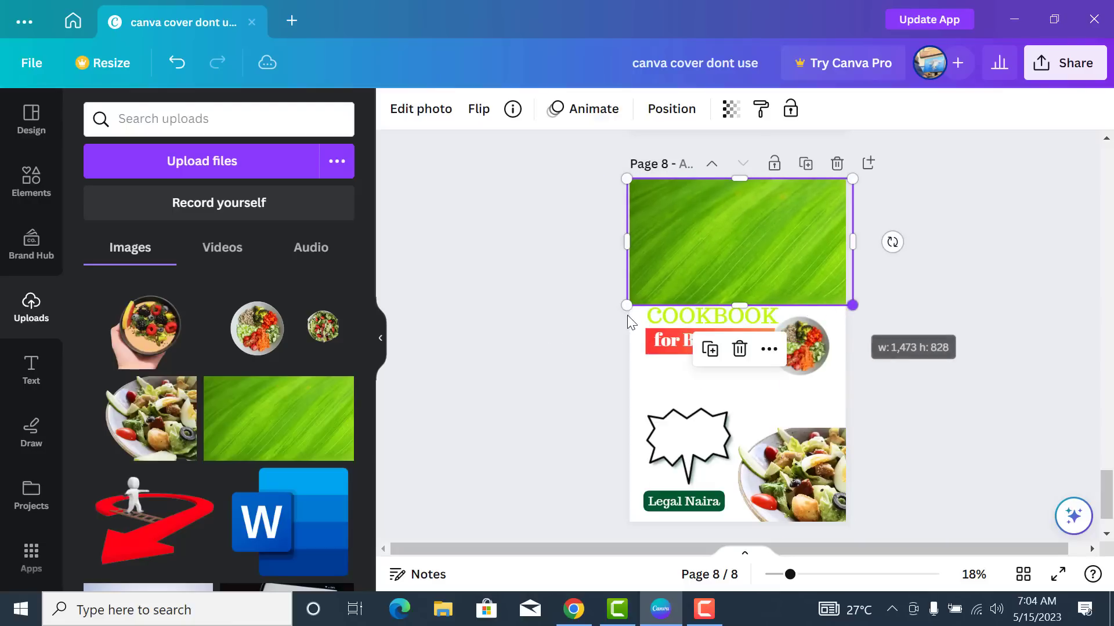
pyautogui.moveTo(626, 305); pyautogui.dragTo(620, 309)
pyautogui.moveTo(737, 309); pyautogui.dragTo(745, 521)
pyautogui.moveTo(736, 173); pyautogui.dragTo(736, 168)
# - Send the leaf texture backward until it sits behind the title, graphics and salads
pyautogui.click(673, 111)
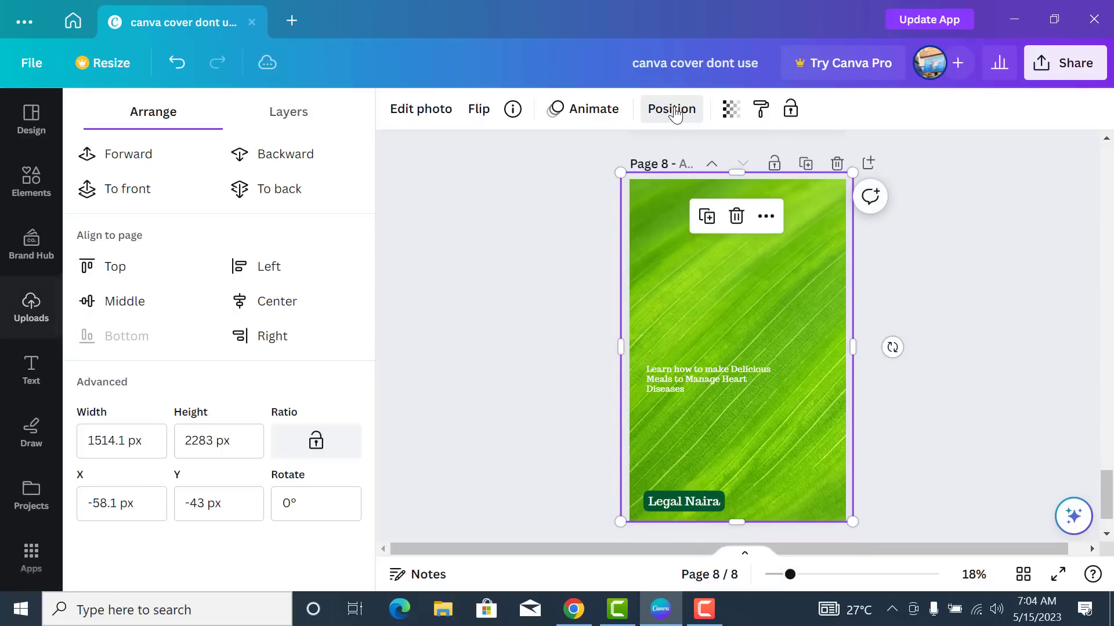
pyautogui.click(296, 163)
pyautogui.click(297, 162)
pyautogui.click(297, 162)
pyautogui.click(297, 160)
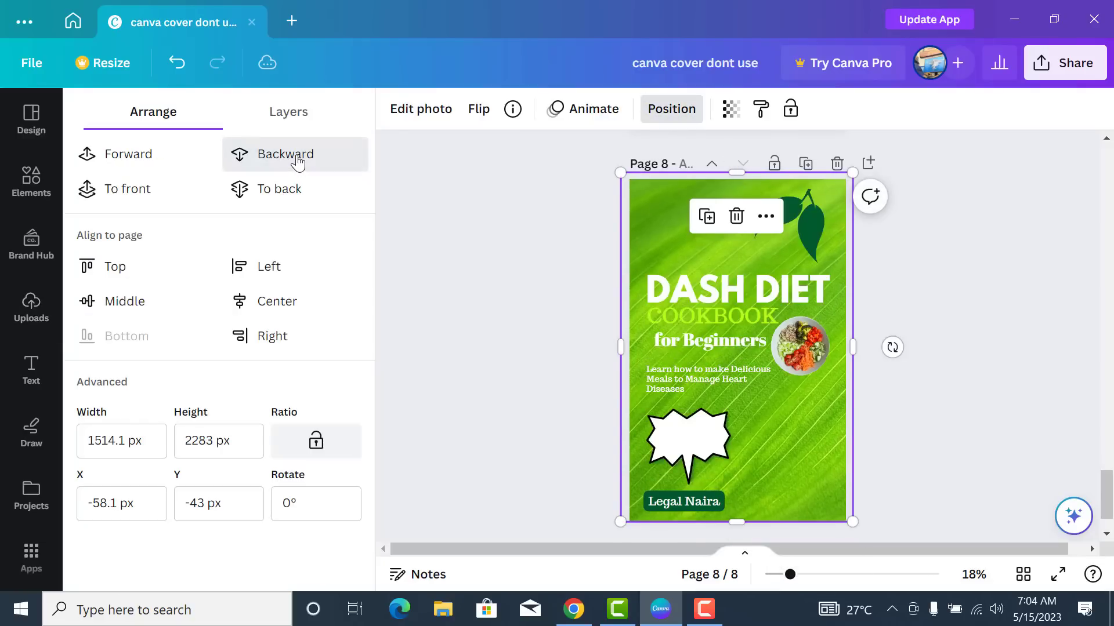
pyautogui.click(296, 158)
pyautogui.click(297, 155)
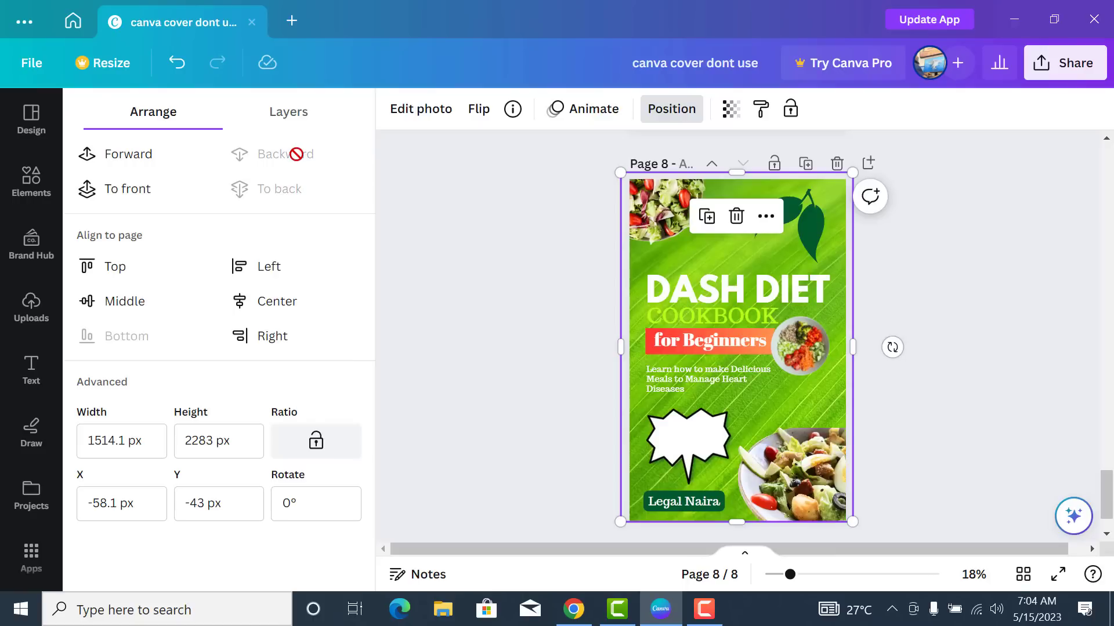
pyautogui.click(997, 291)
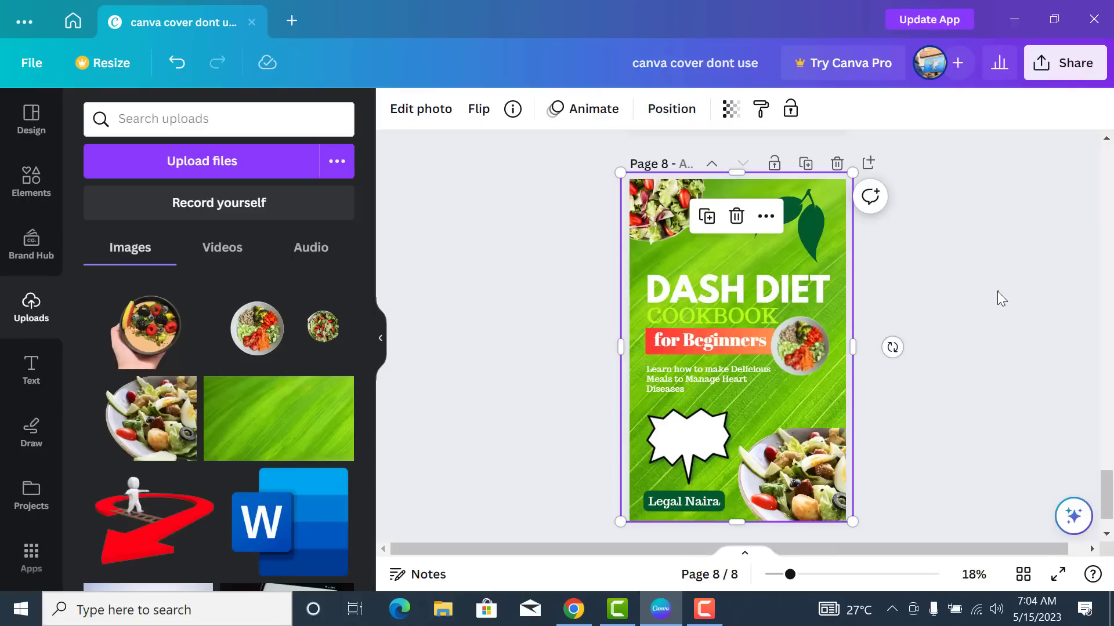
pyautogui.click(997, 291)
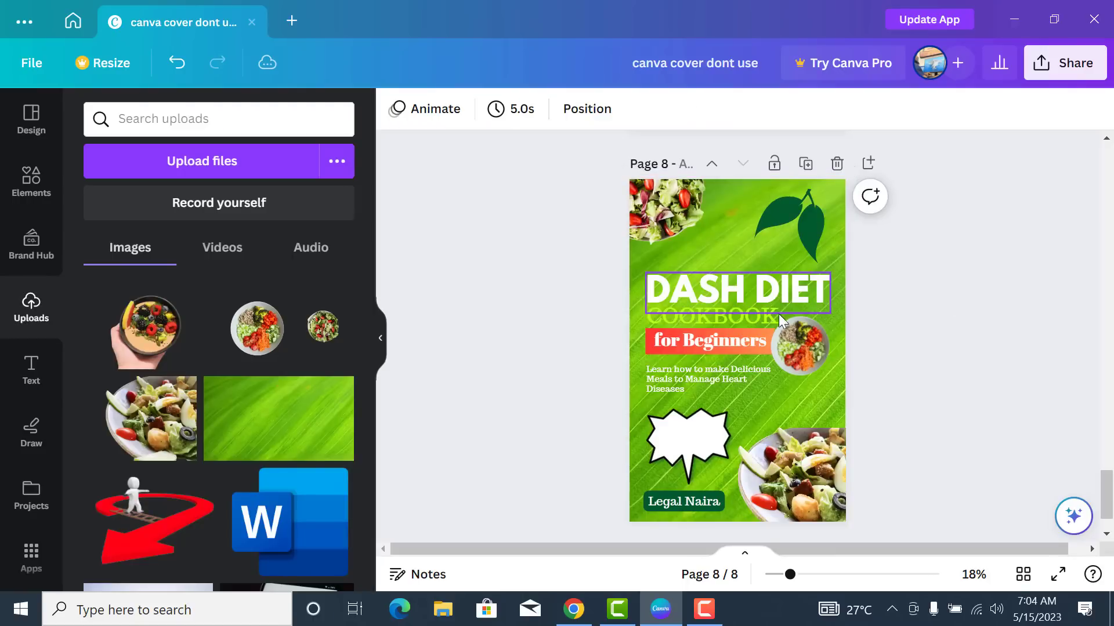
# - Recolour the COOKBOOK title to the dark green document colour #01592e
pyautogui.click(732, 314)
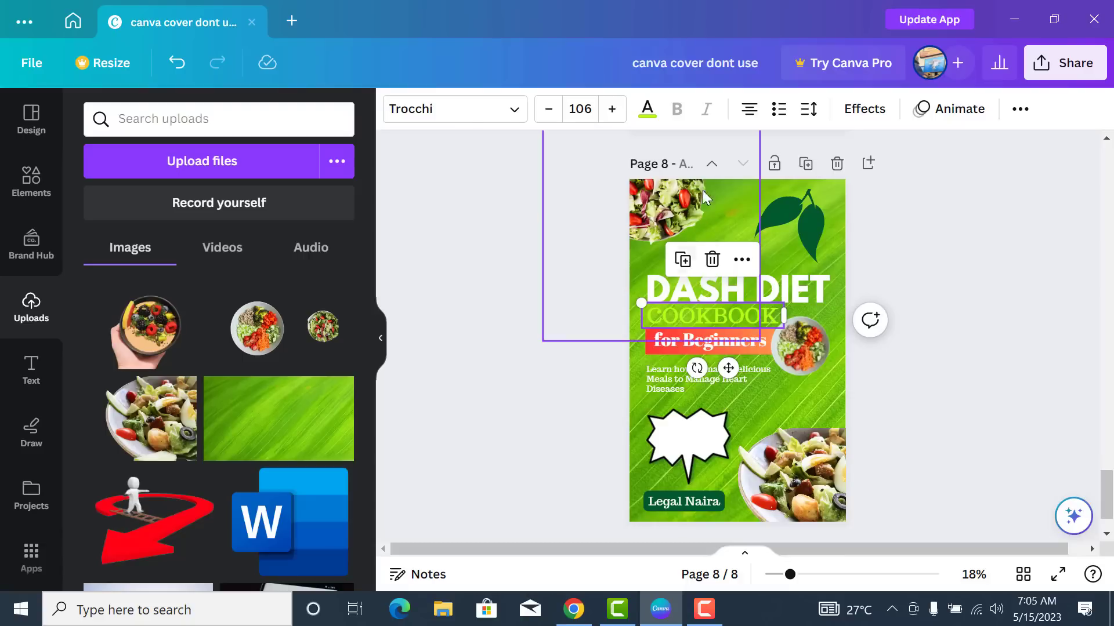
pyautogui.click(649, 111)
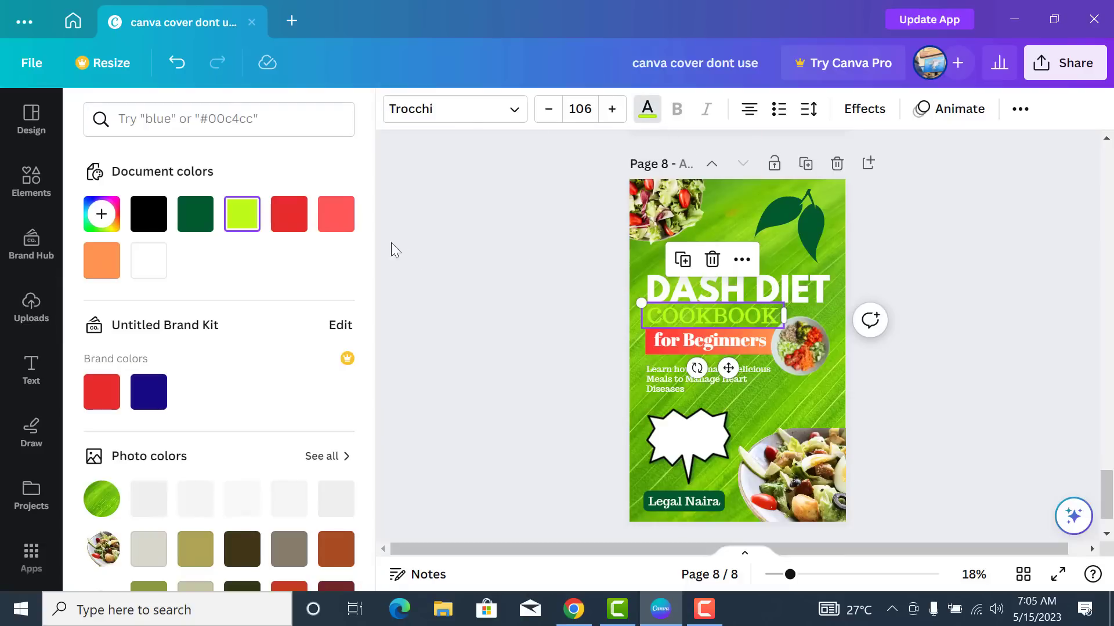
pyautogui.click(208, 220)
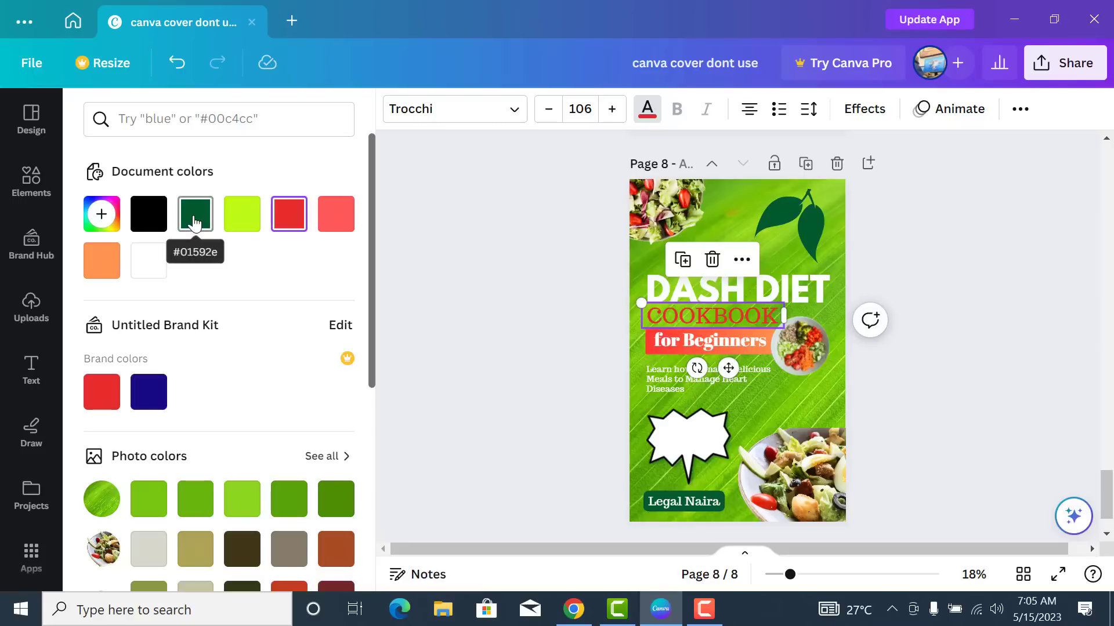
pyautogui.click(883, 265)
# - Make the leaf background photo slightly transparent
pyautogui.moveTo(776, 255); pyautogui.dragTo(745, 246)
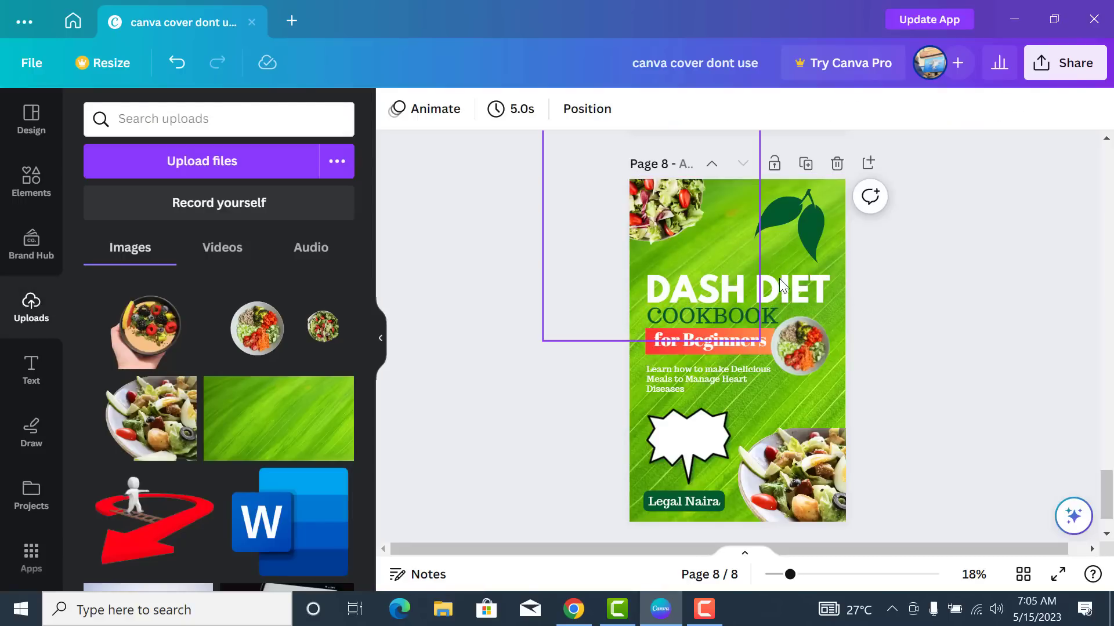
pyautogui.click(844, 313)
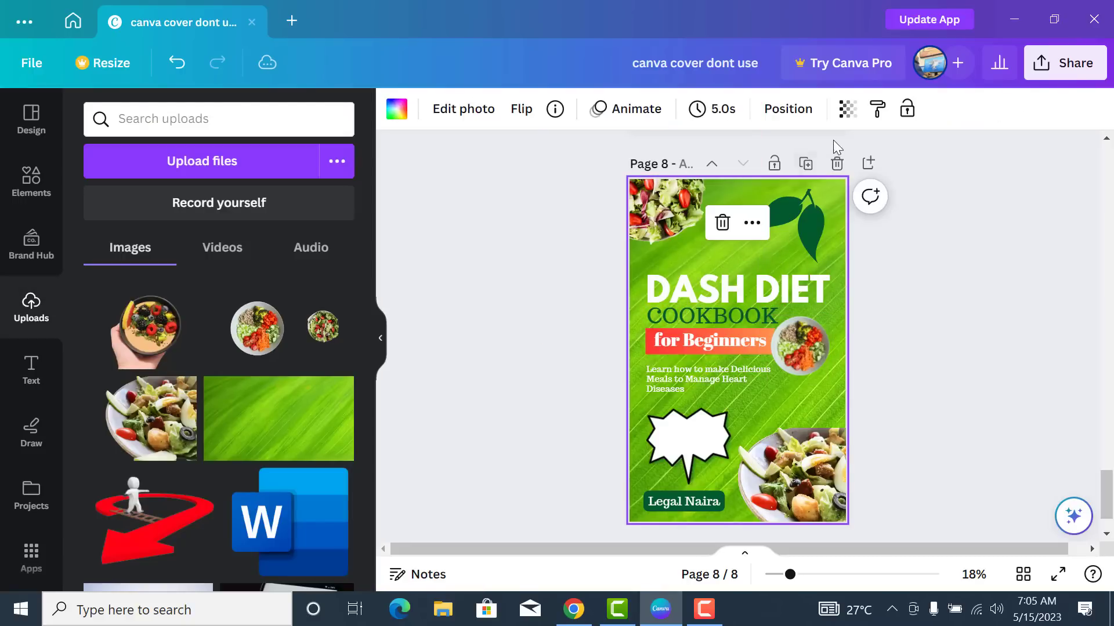
pyautogui.click(847, 109)
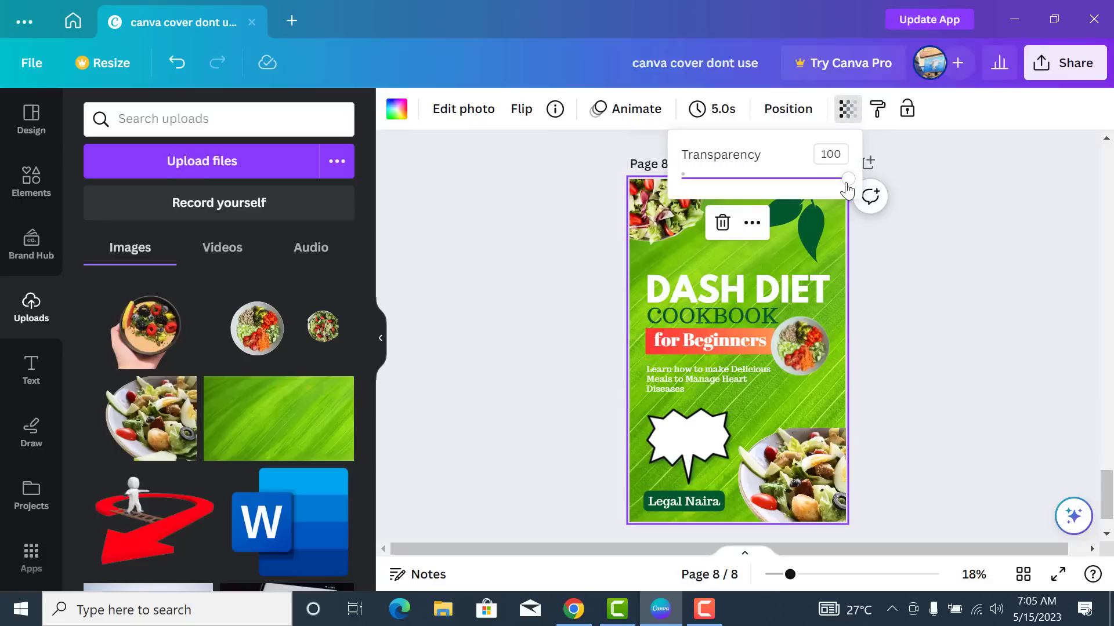
pyautogui.moveTo(847, 189); pyautogui.dragTo(835, 187)
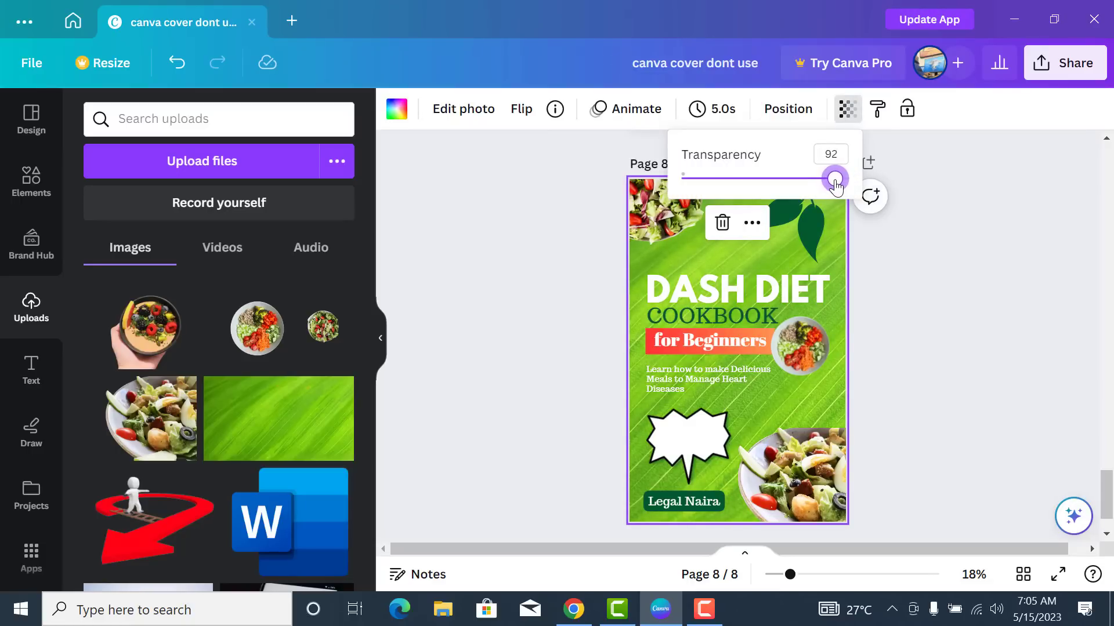
# - Adjust the leaf photo to brightness 12, contrast 9 and whites 7
pyautogui.click(476, 113)
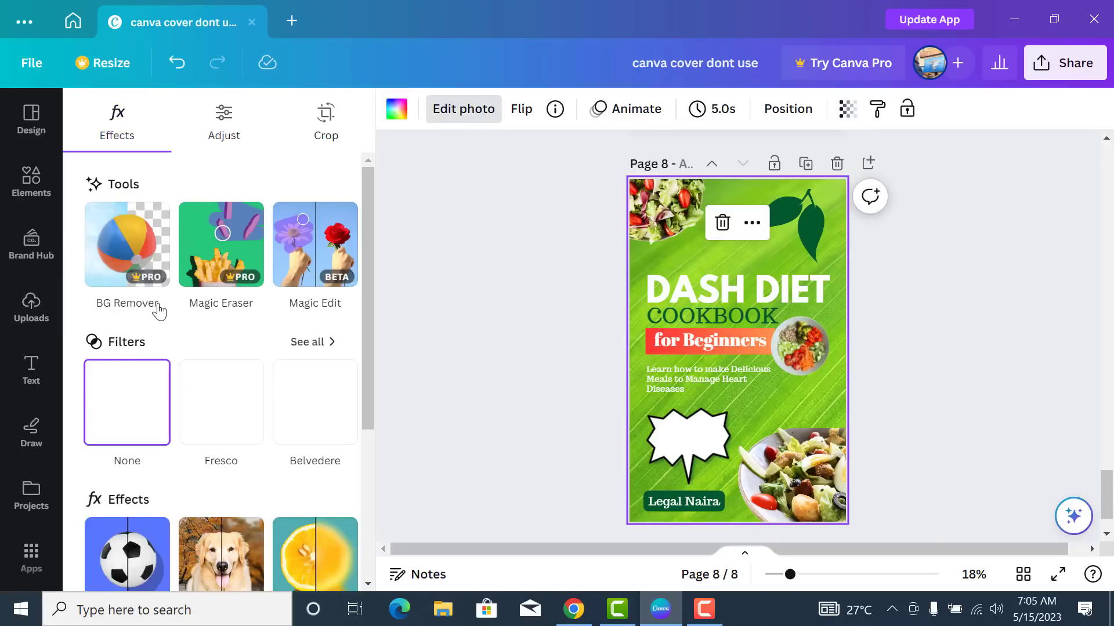
pyautogui.scroll(-4, 191, 356)
pyautogui.scroll(4, 231, 371)
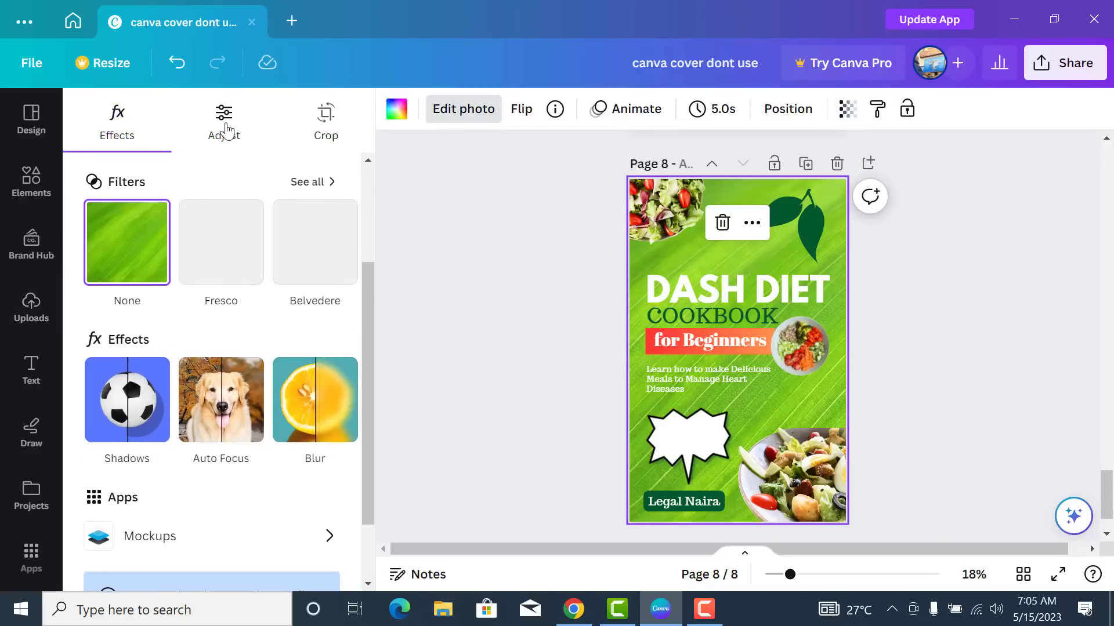
pyautogui.click(224, 130)
pyautogui.scroll(-5, 222, 292)
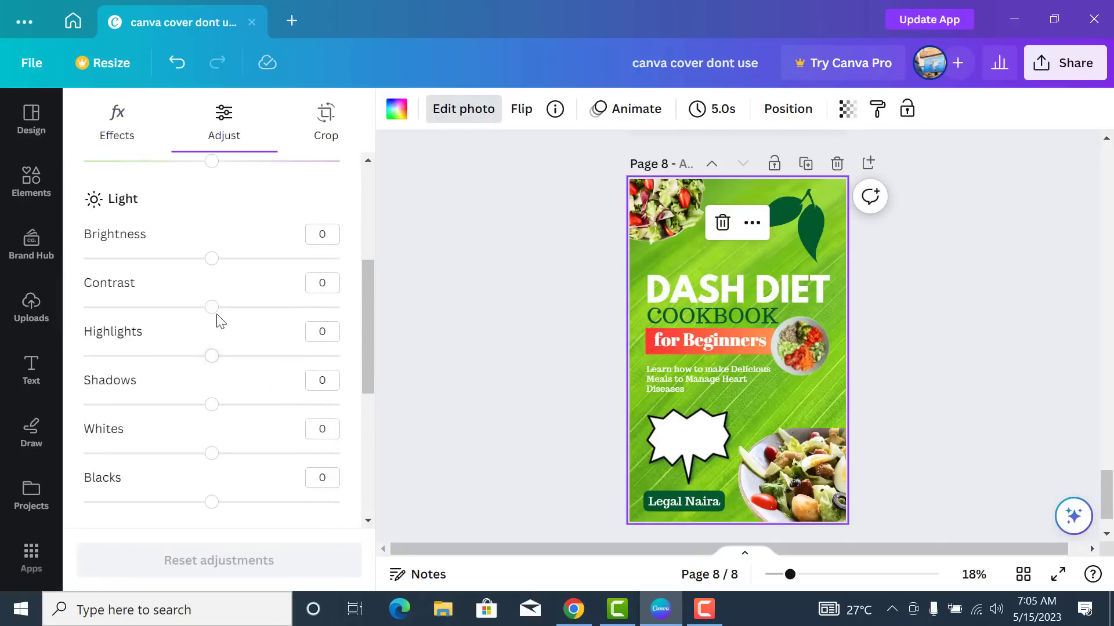
pyautogui.moveTo(222, 268); pyautogui.dragTo(227, 268)
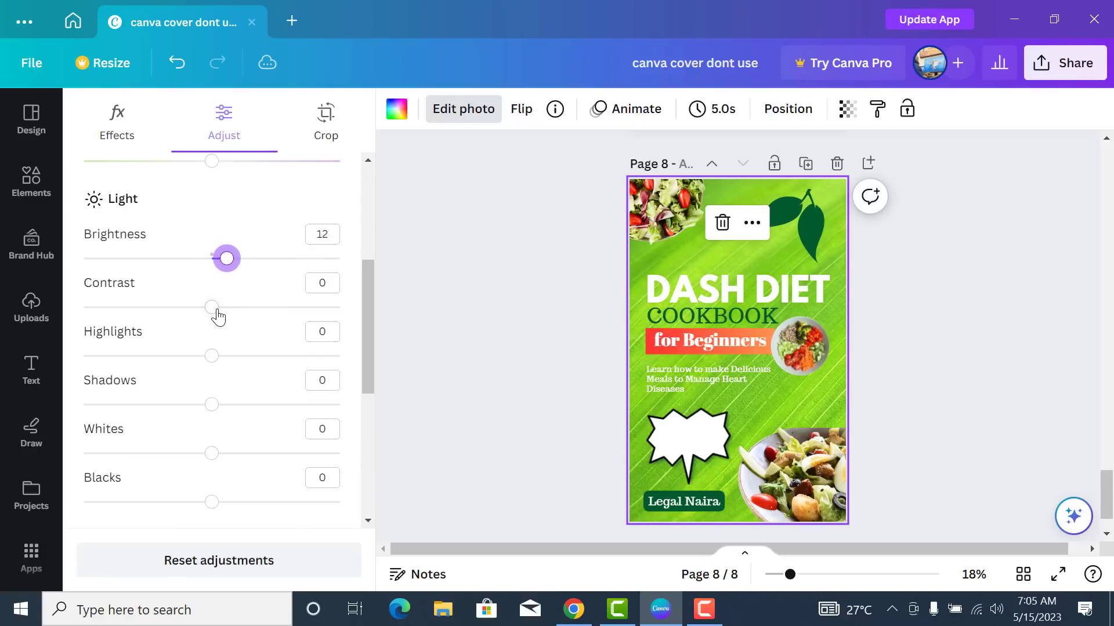
pyautogui.moveTo(217, 311); pyautogui.dragTo(224, 307)
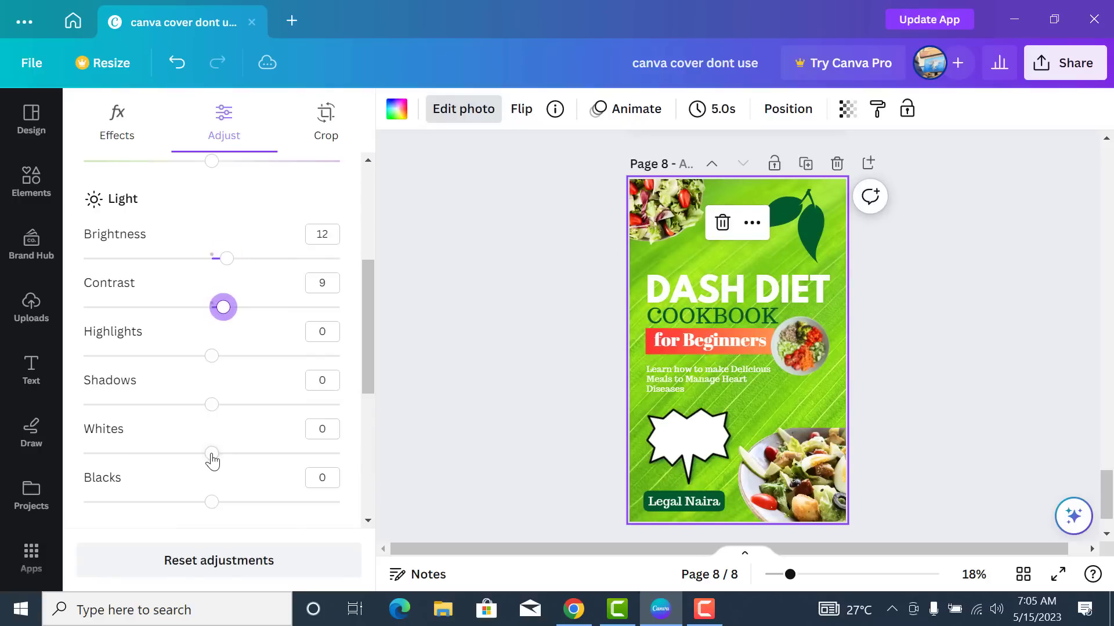
pyautogui.moveTo(212, 458); pyautogui.dragTo(220, 456)
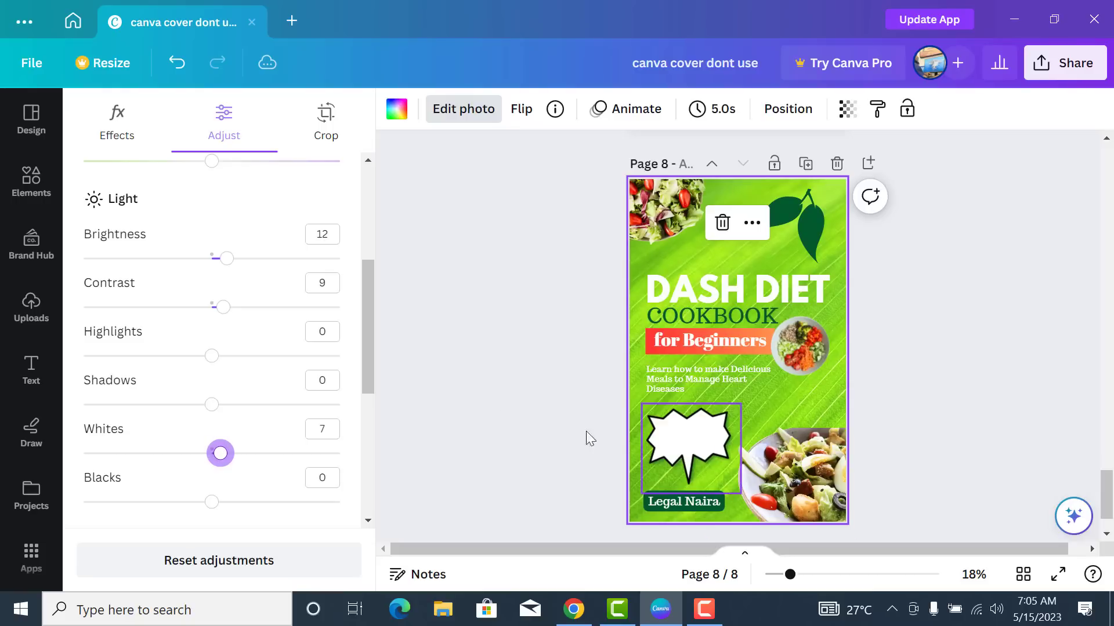
pyautogui.click(679, 436)
pyautogui.click(486, 407)
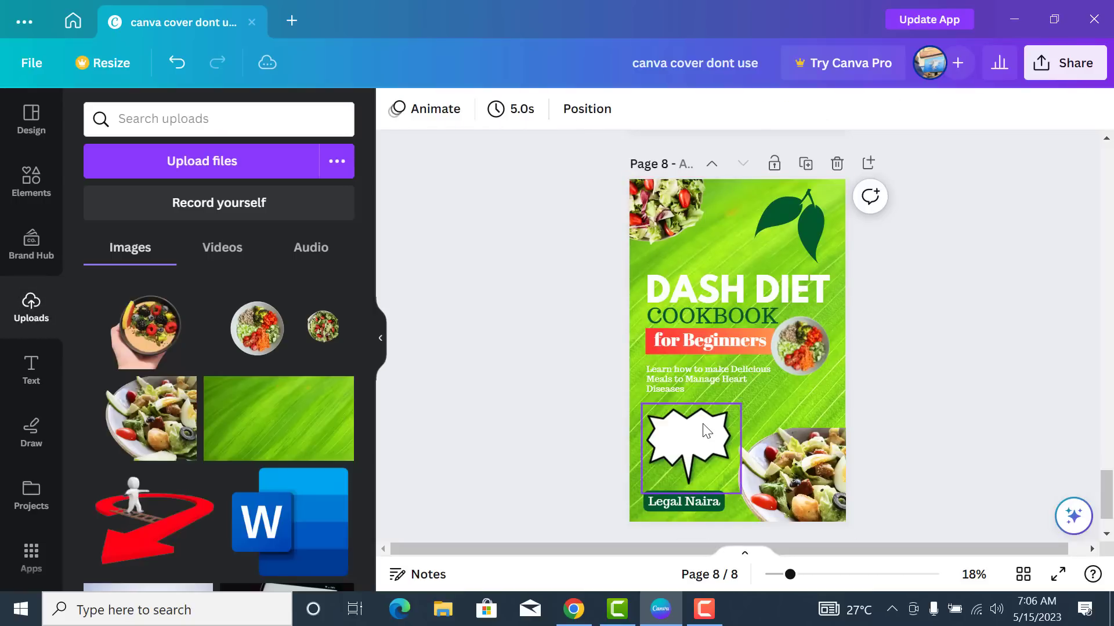
# - Duplicate the subtitle onto the white burst and colour it red
pyautogui.click(723, 389)
pyautogui.moveTo(716, 383); pyautogui.dragTo(726, 443)
pyautogui.click(648, 109)
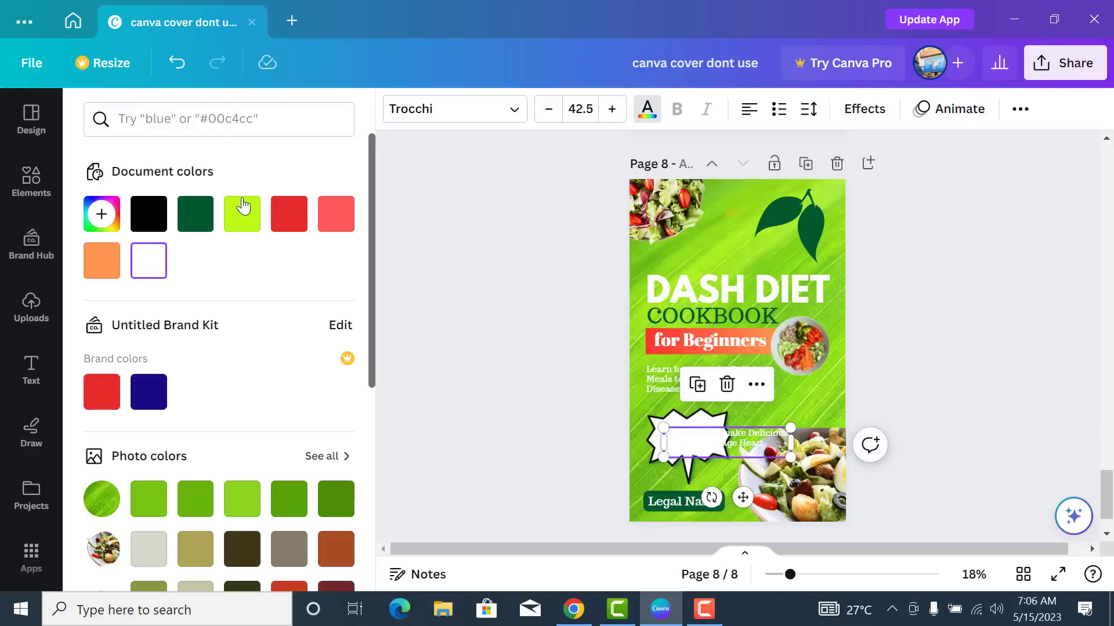
pyautogui.click(288, 216)
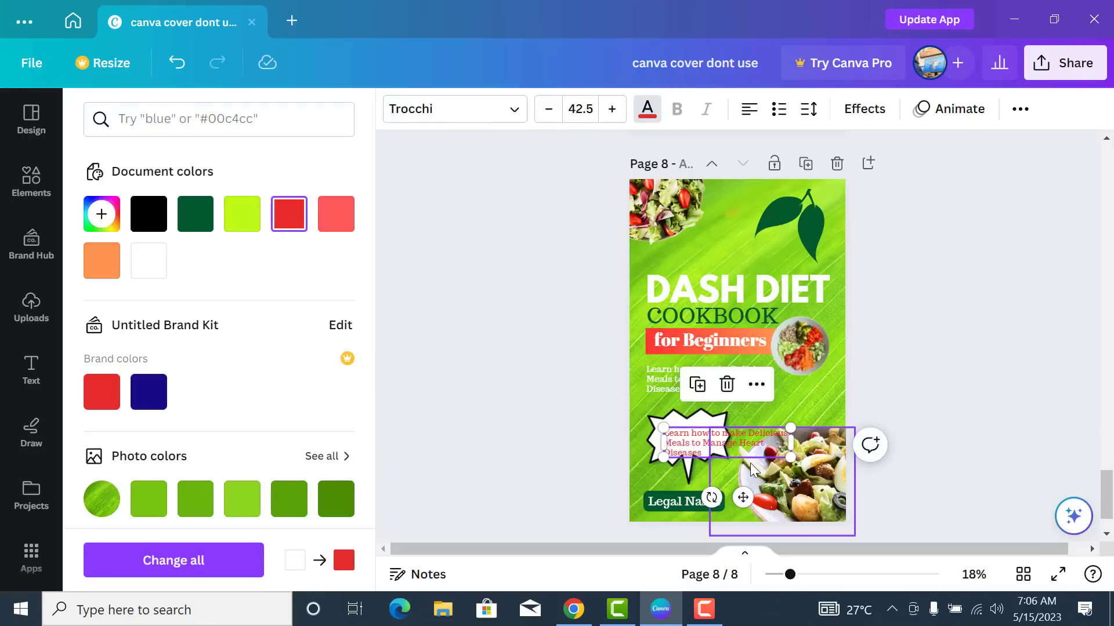
# - Replace the text with 'With 100+ Recipes' on two lines, centred in the burst
pyautogui.doubleClick(738, 448)
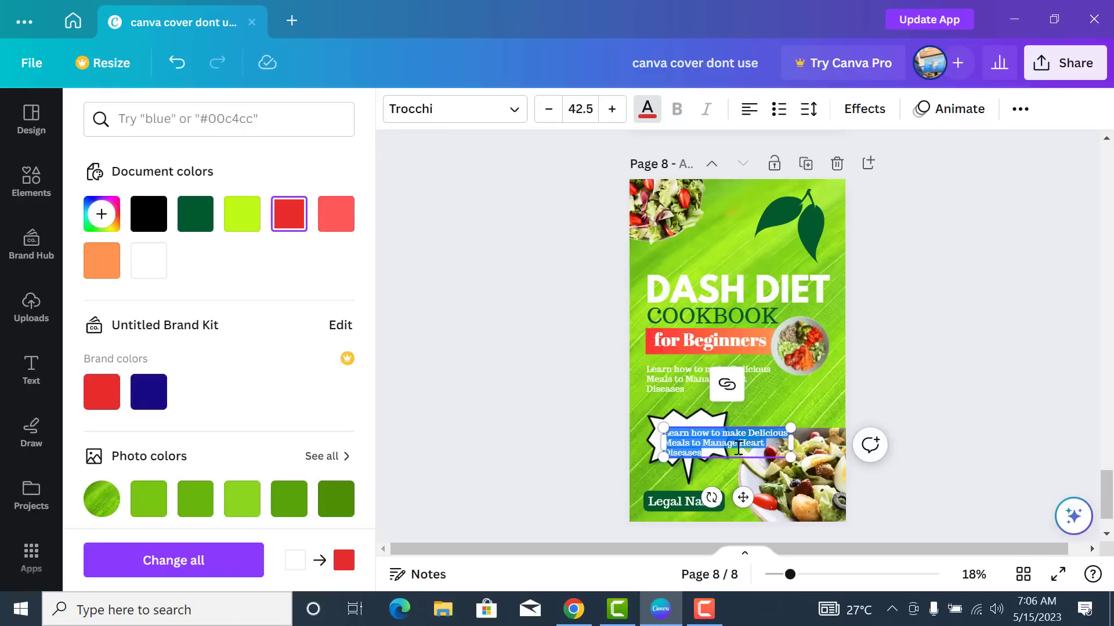
pyautogui.write('With 100')
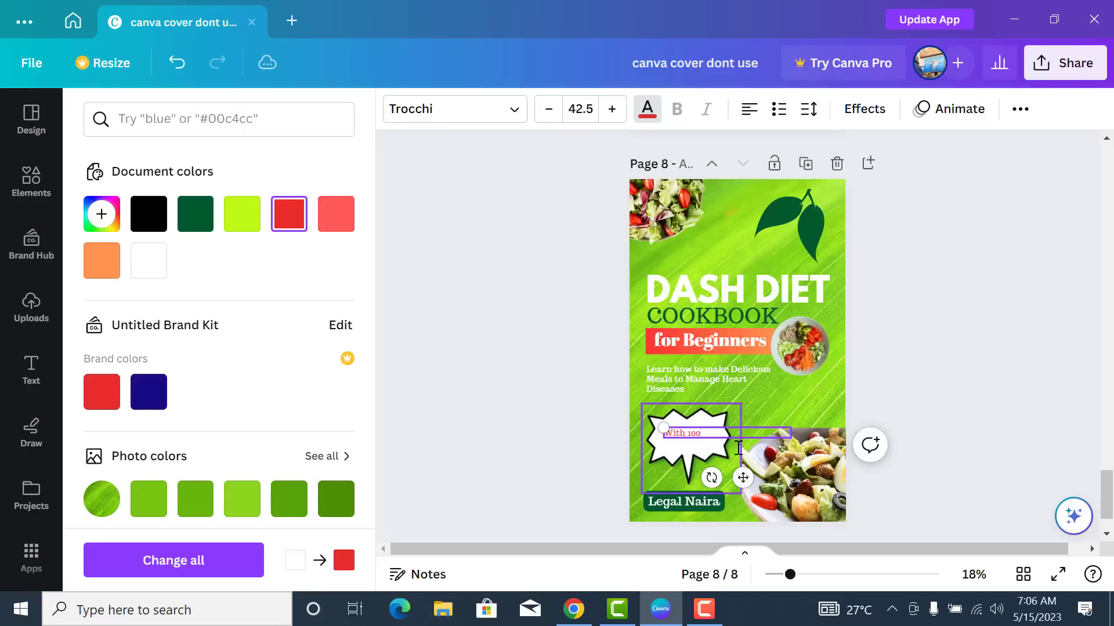
pyautogui.write('+ Recipes')
pyautogui.moveTo(791, 433); pyautogui.dragTo(704, 442)
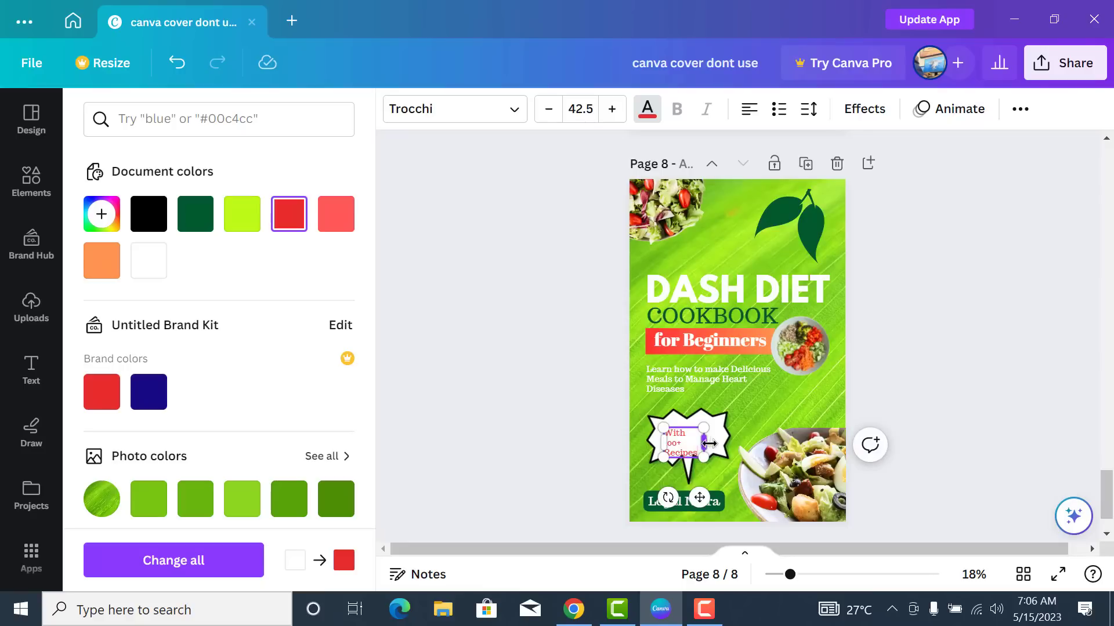
pyautogui.moveTo(704, 442); pyautogui.dragTo(651, 422)
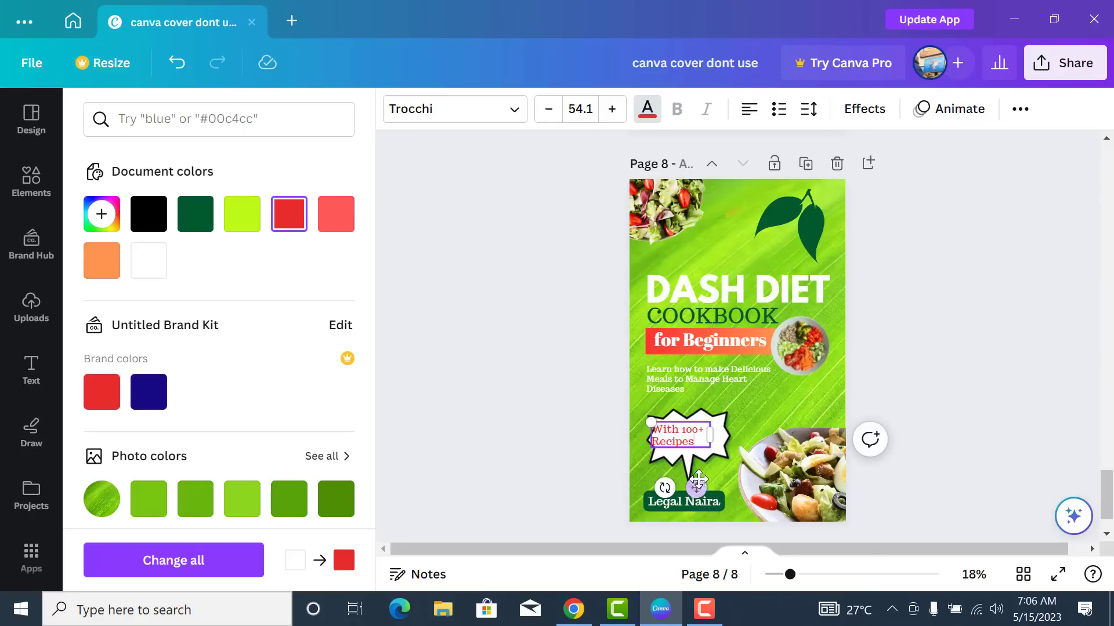
pyautogui.moveTo(697, 488); pyautogui.dragTo(705, 488)
pyautogui.click(906, 386)
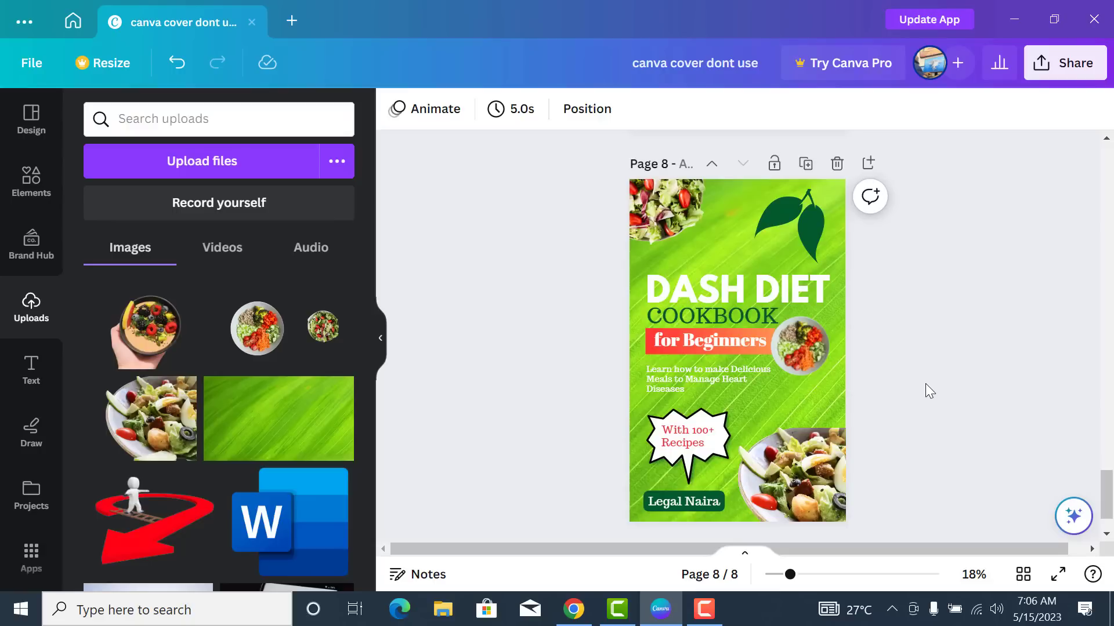
# - Search Elements for 'shapes' and place an enlarged circle in the page's top-left corner
pyautogui.click(38, 183)
pyautogui.doubleClick(226, 119)
pyautogui.press('BackSpace')
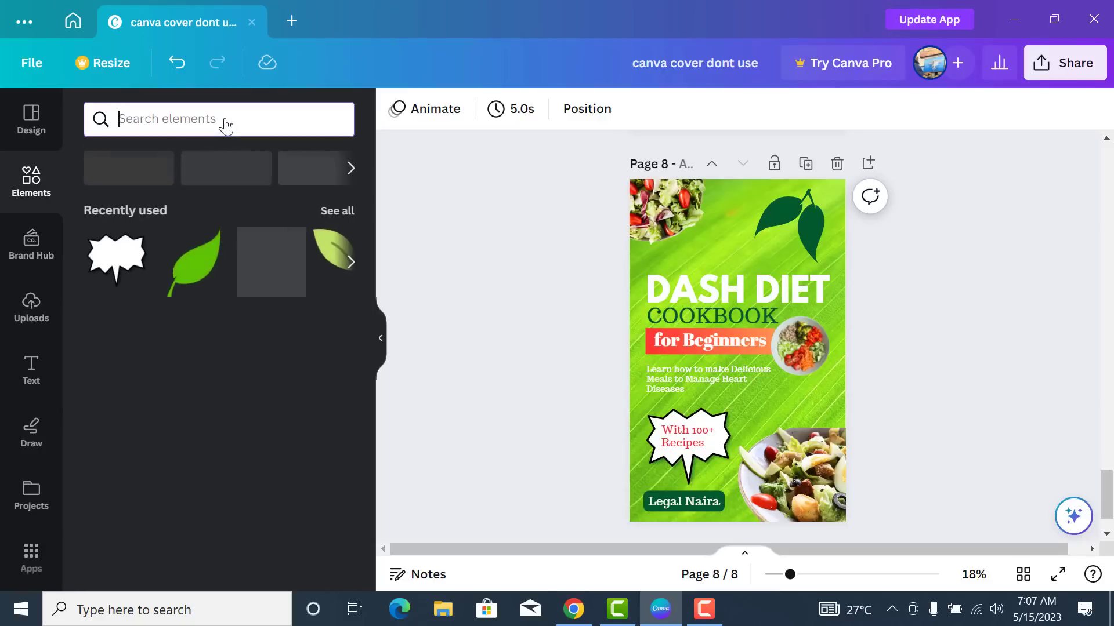
pyautogui.write('shapes')
pyautogui.press('Return')
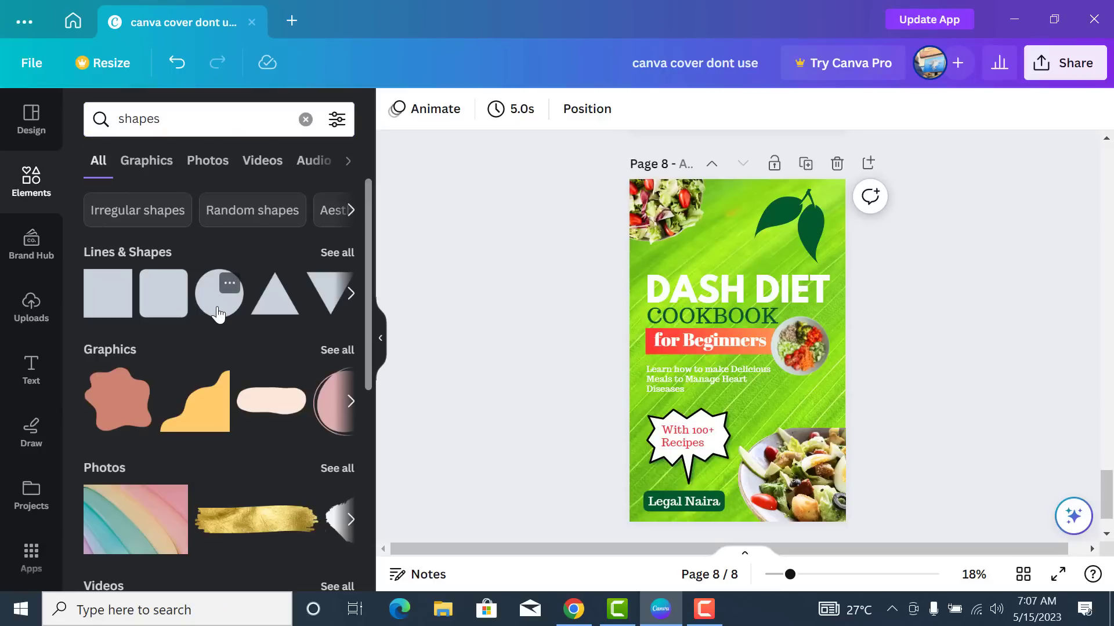
pyautogui.moveTo(674, 292); pyautogui.dragTo(653, 281)
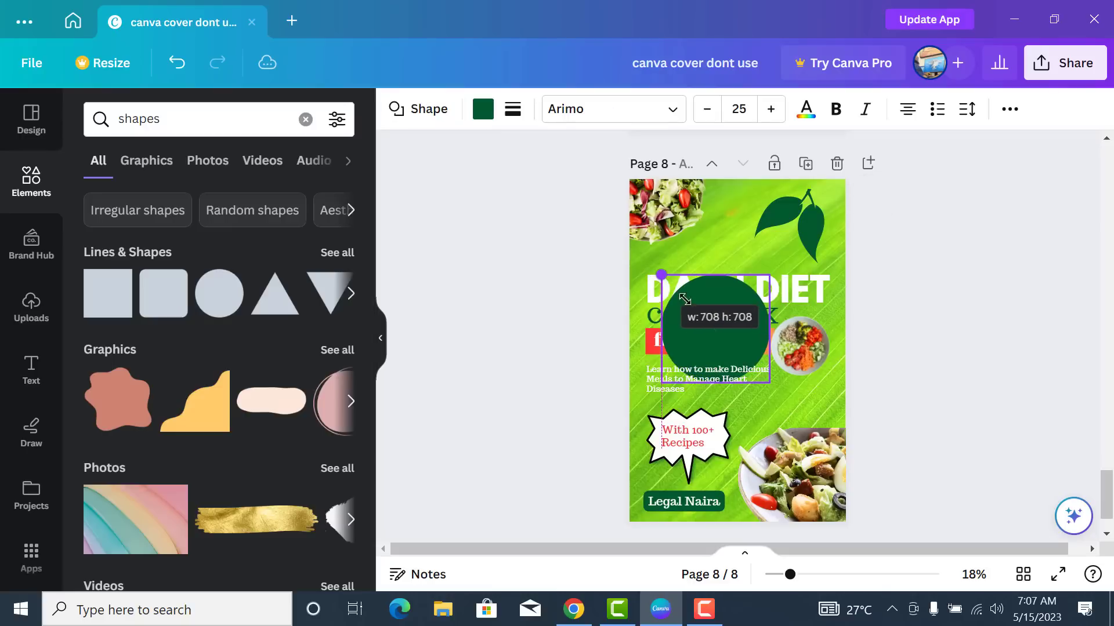
pyautogui.moveTo(727, 344); pyautogui.dragTo(672, 214)
# - Send the circle behind the salad photo and fine-tune it to about 910 px wide
pyautogui.click(1009, 109)
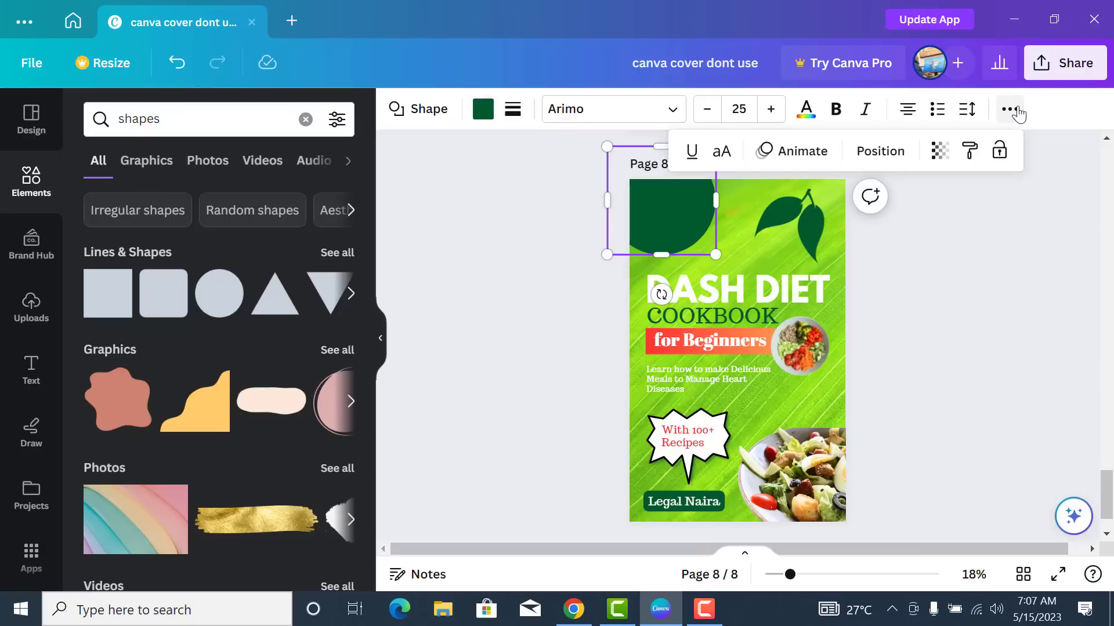
pyautogui.click(881, 151)
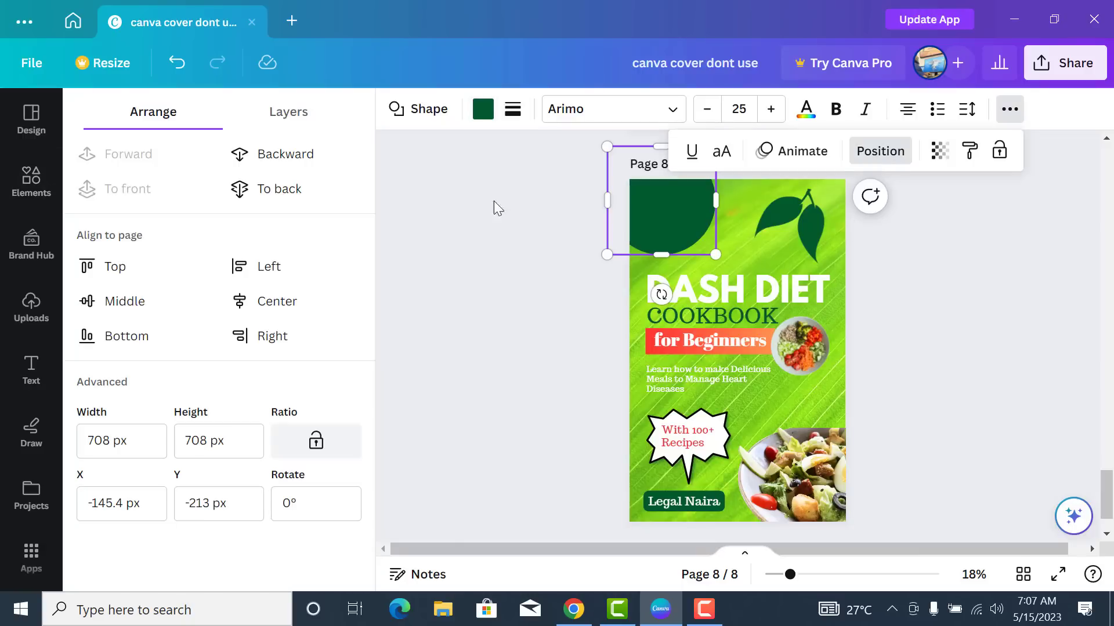
pyautogui.click(287, 156)
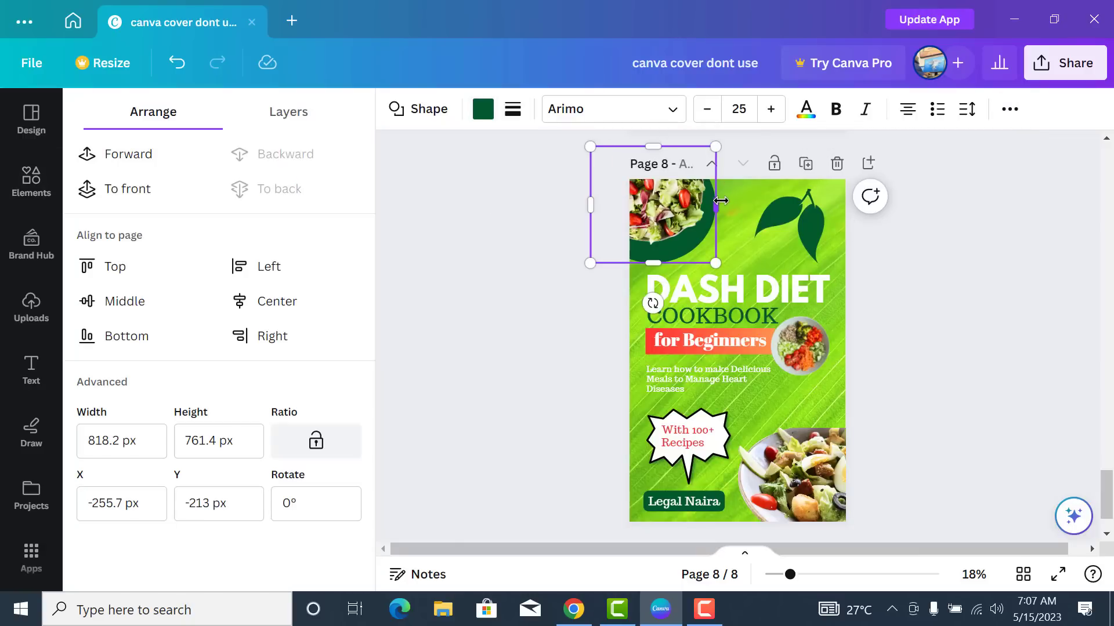
pyautogui.moveTo(721, 200); pyautogui.dragTo(722, 195)
pyautogui.moveTo(691, 245); pyautogui.dragTo(681, 240)
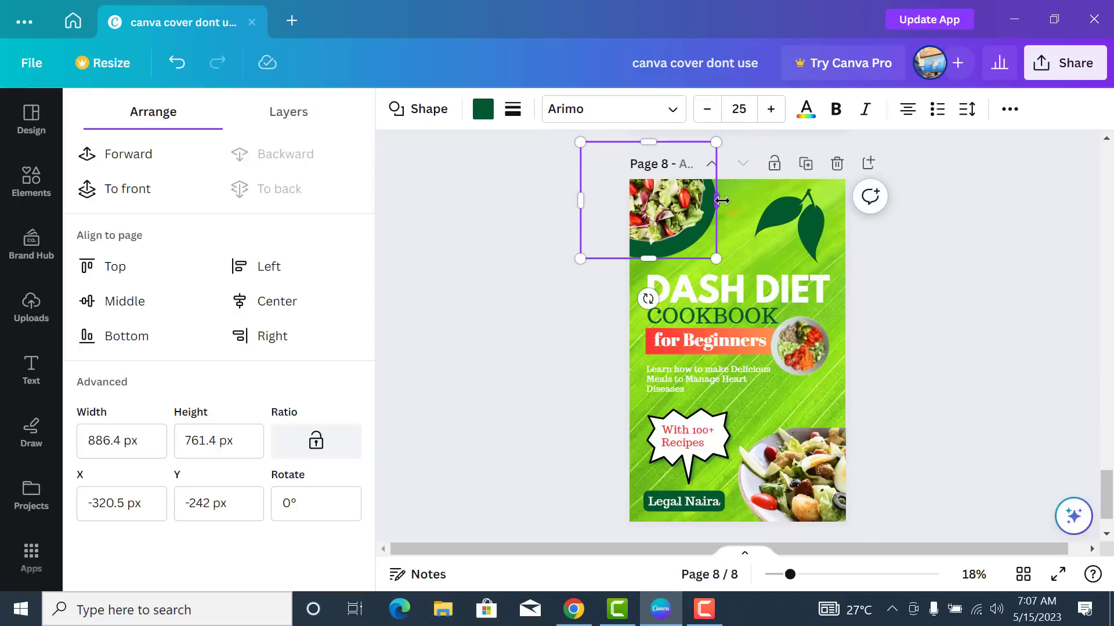
pyautogui.moveTo(722, 200); pyautogui.dragTo(725, 200)
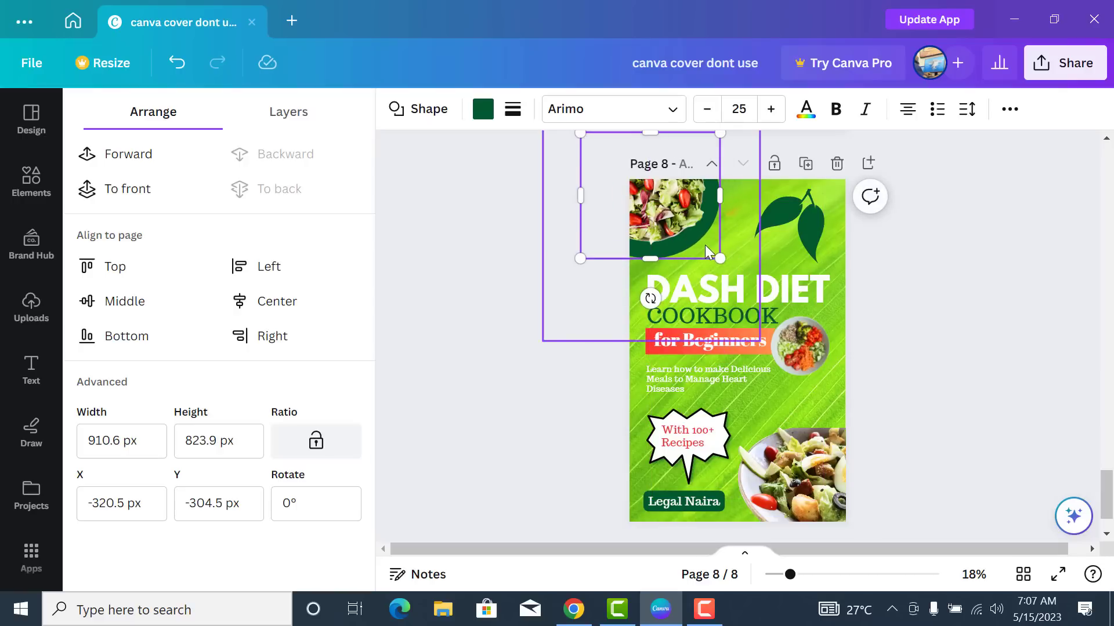
pyautogui.moveTo(701, 244); pyautogui.dragTo(704, 242)
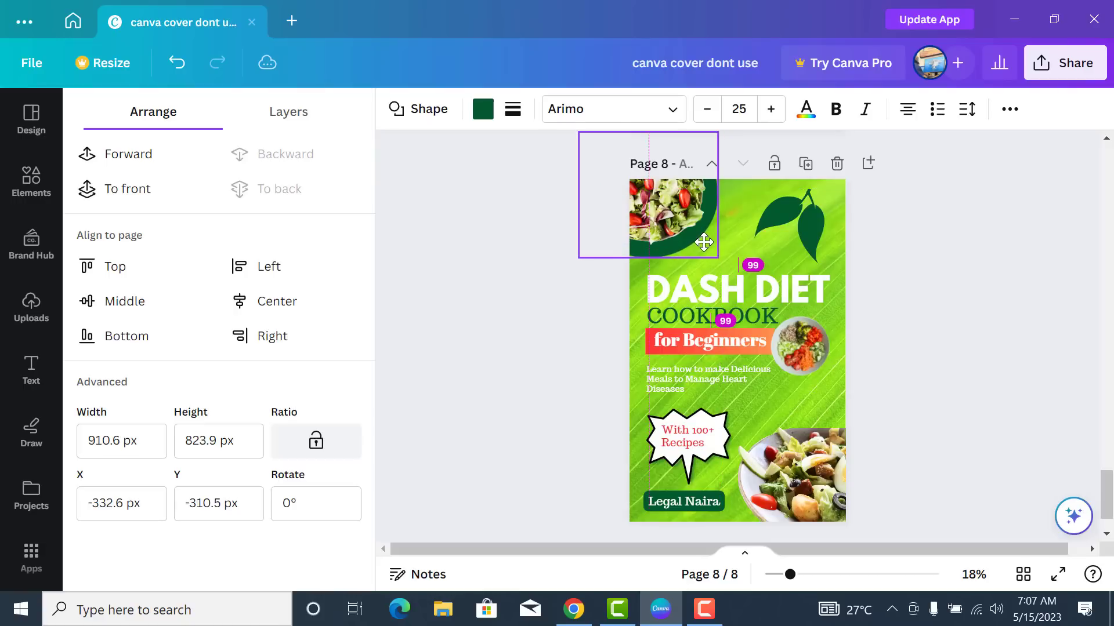
pyautogui.click(926, 293)
# - Make the corner circle white behind the salad bowl, nudging the salad photo slightly down
pyautogui.click(697, 240)
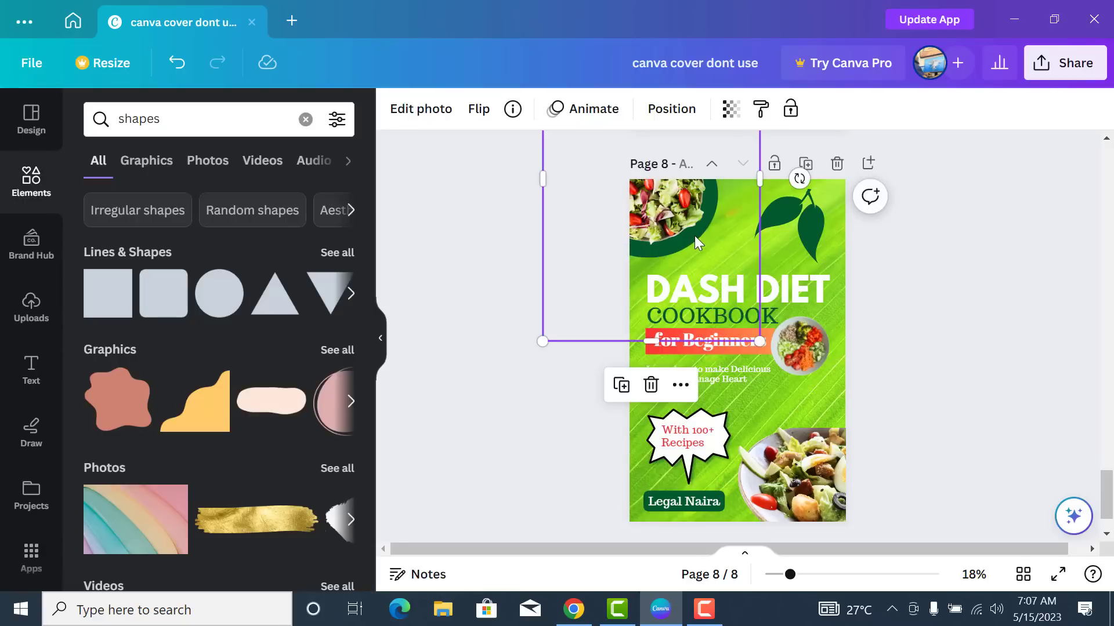
pyautogui.click(600, 399)
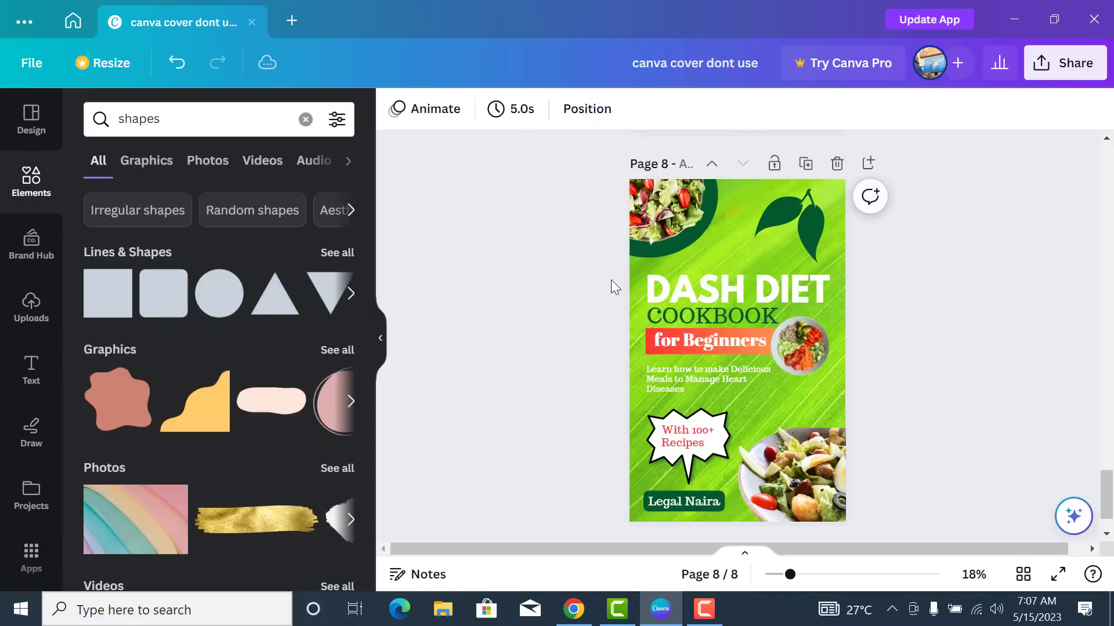
pyautogui.click(632, 252)
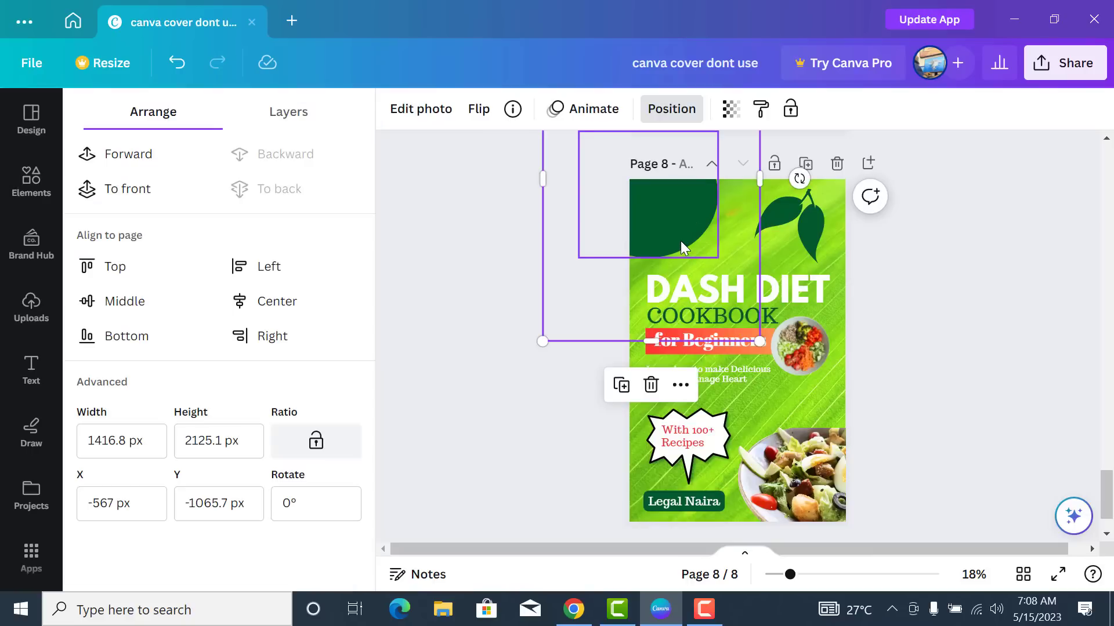
pyautogui.click(680, 241)
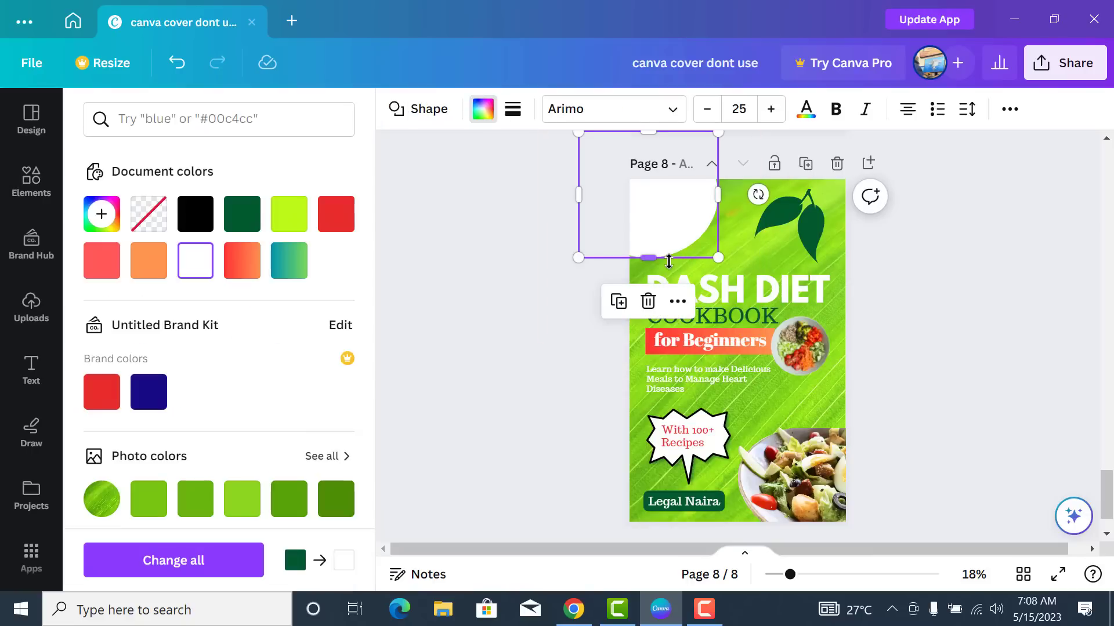
pyautogui.click(1009, 109)
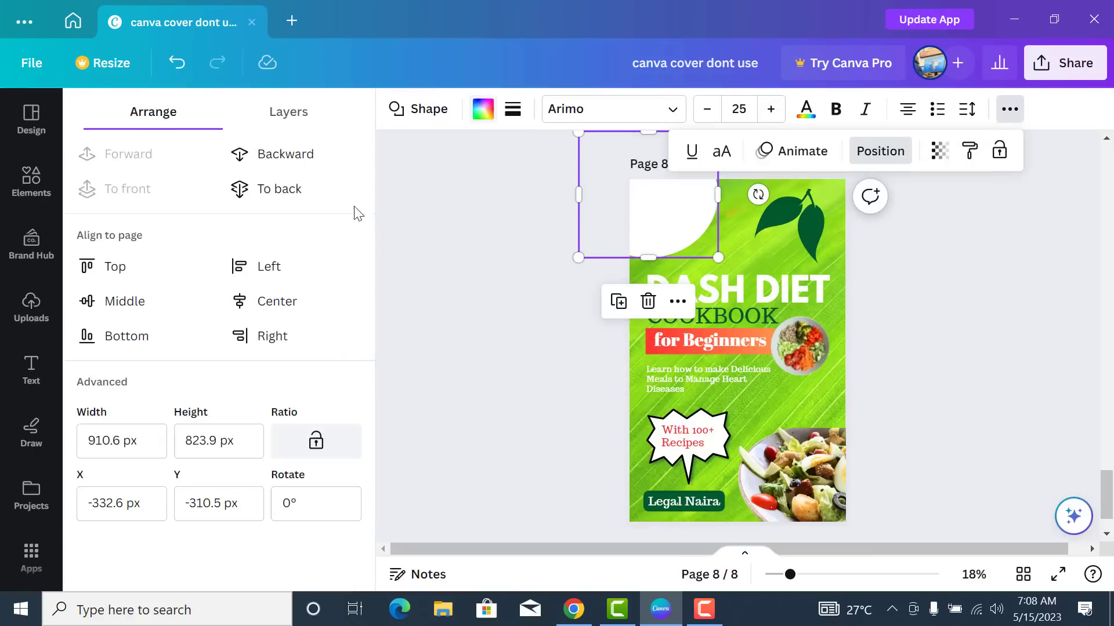
pyautogui.click(287, 156)
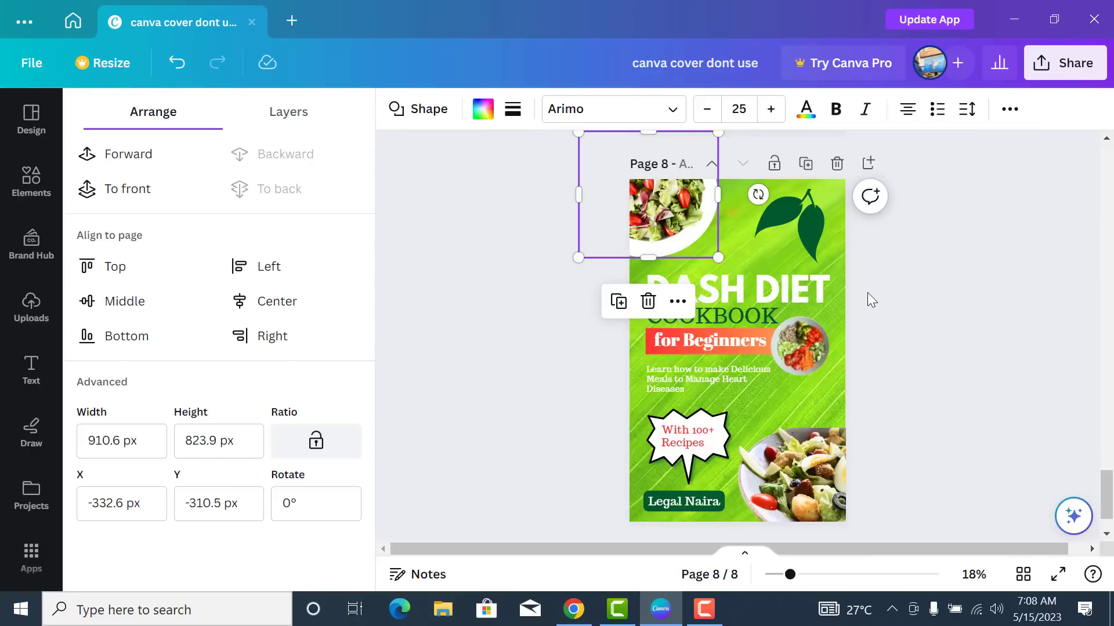
pyautogui.click(572, 368)
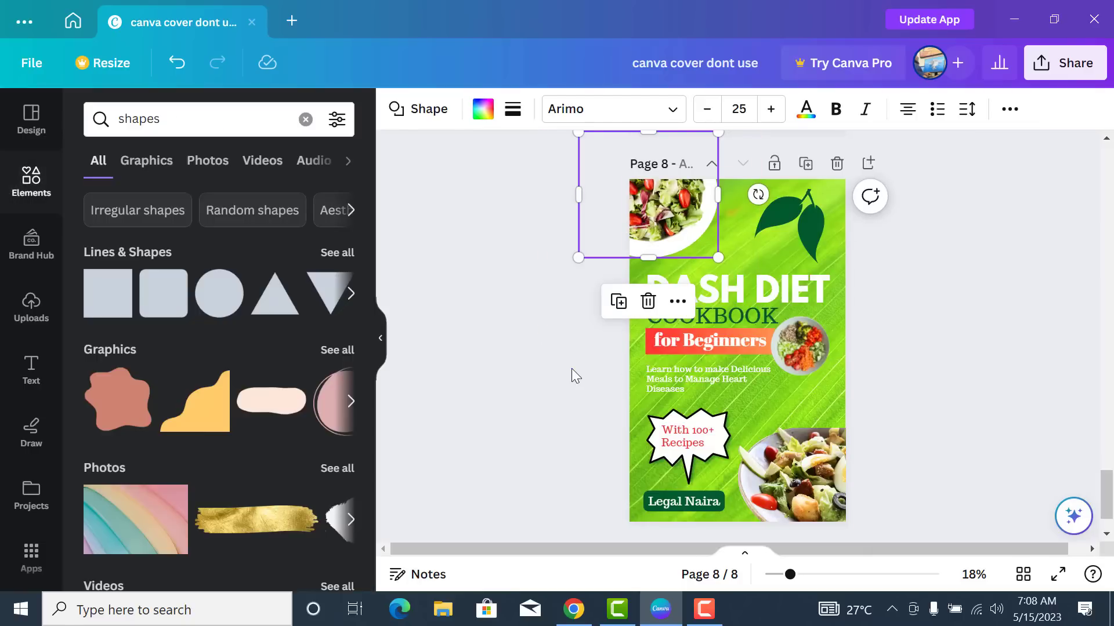
pyautogui.click(668, 214)
pyautogui.moveTo(667, 214); pyautogui.dragTo(668, 218)
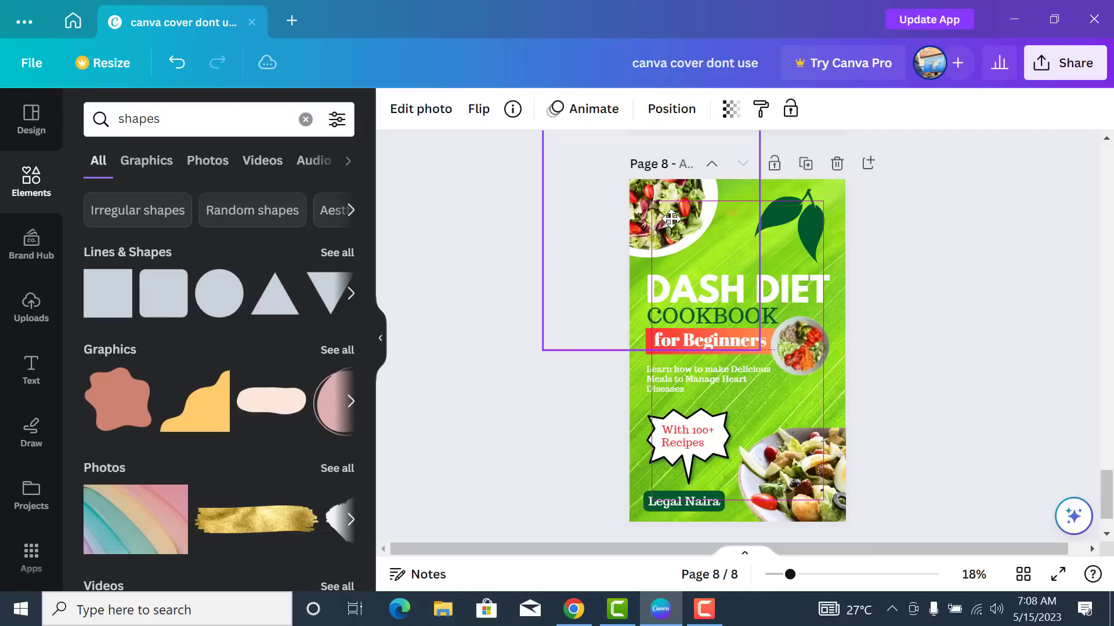
pyautogui.click(895, 281)
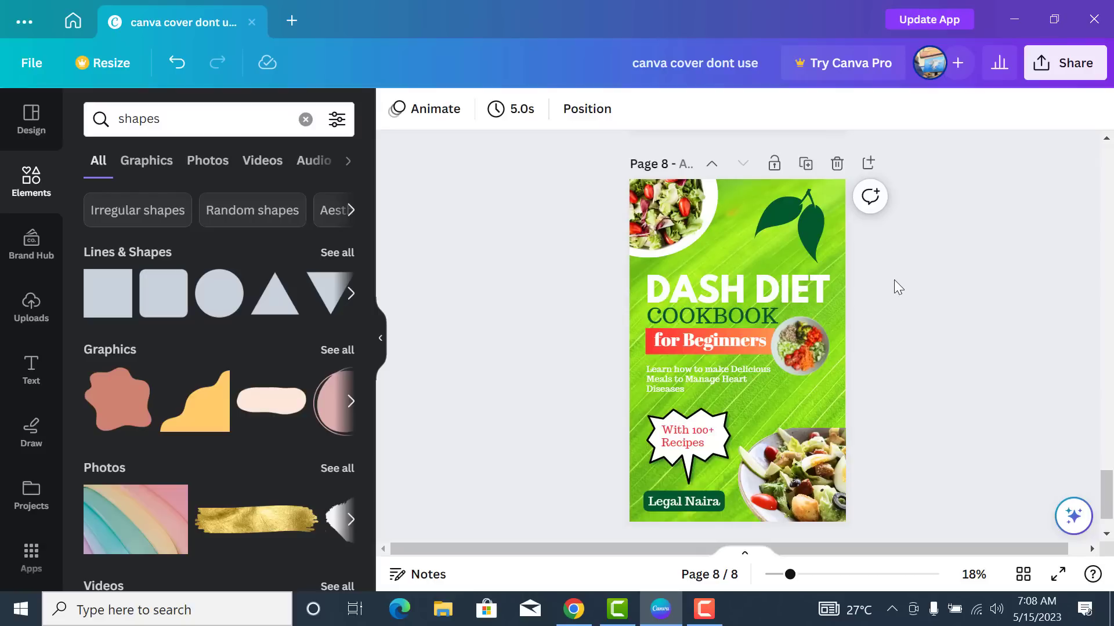